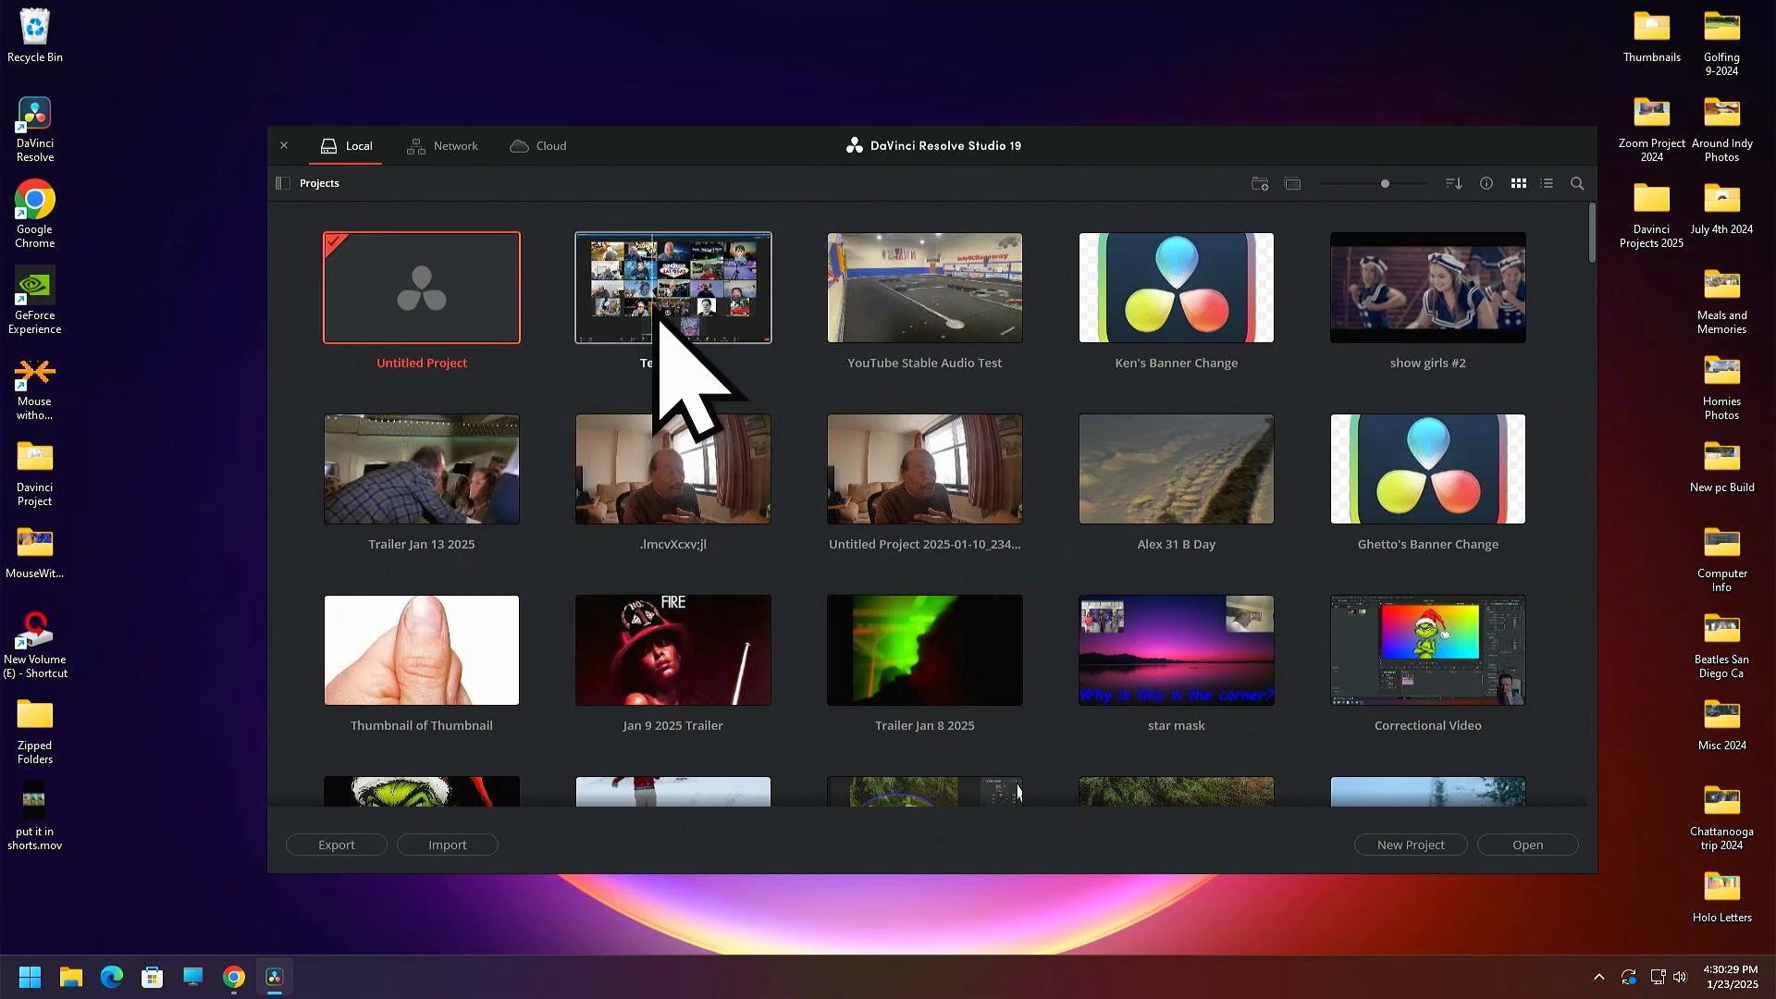
Step: Open the Text Reveal project and enlarge the viewer on the Color page
double_click(656, 310)
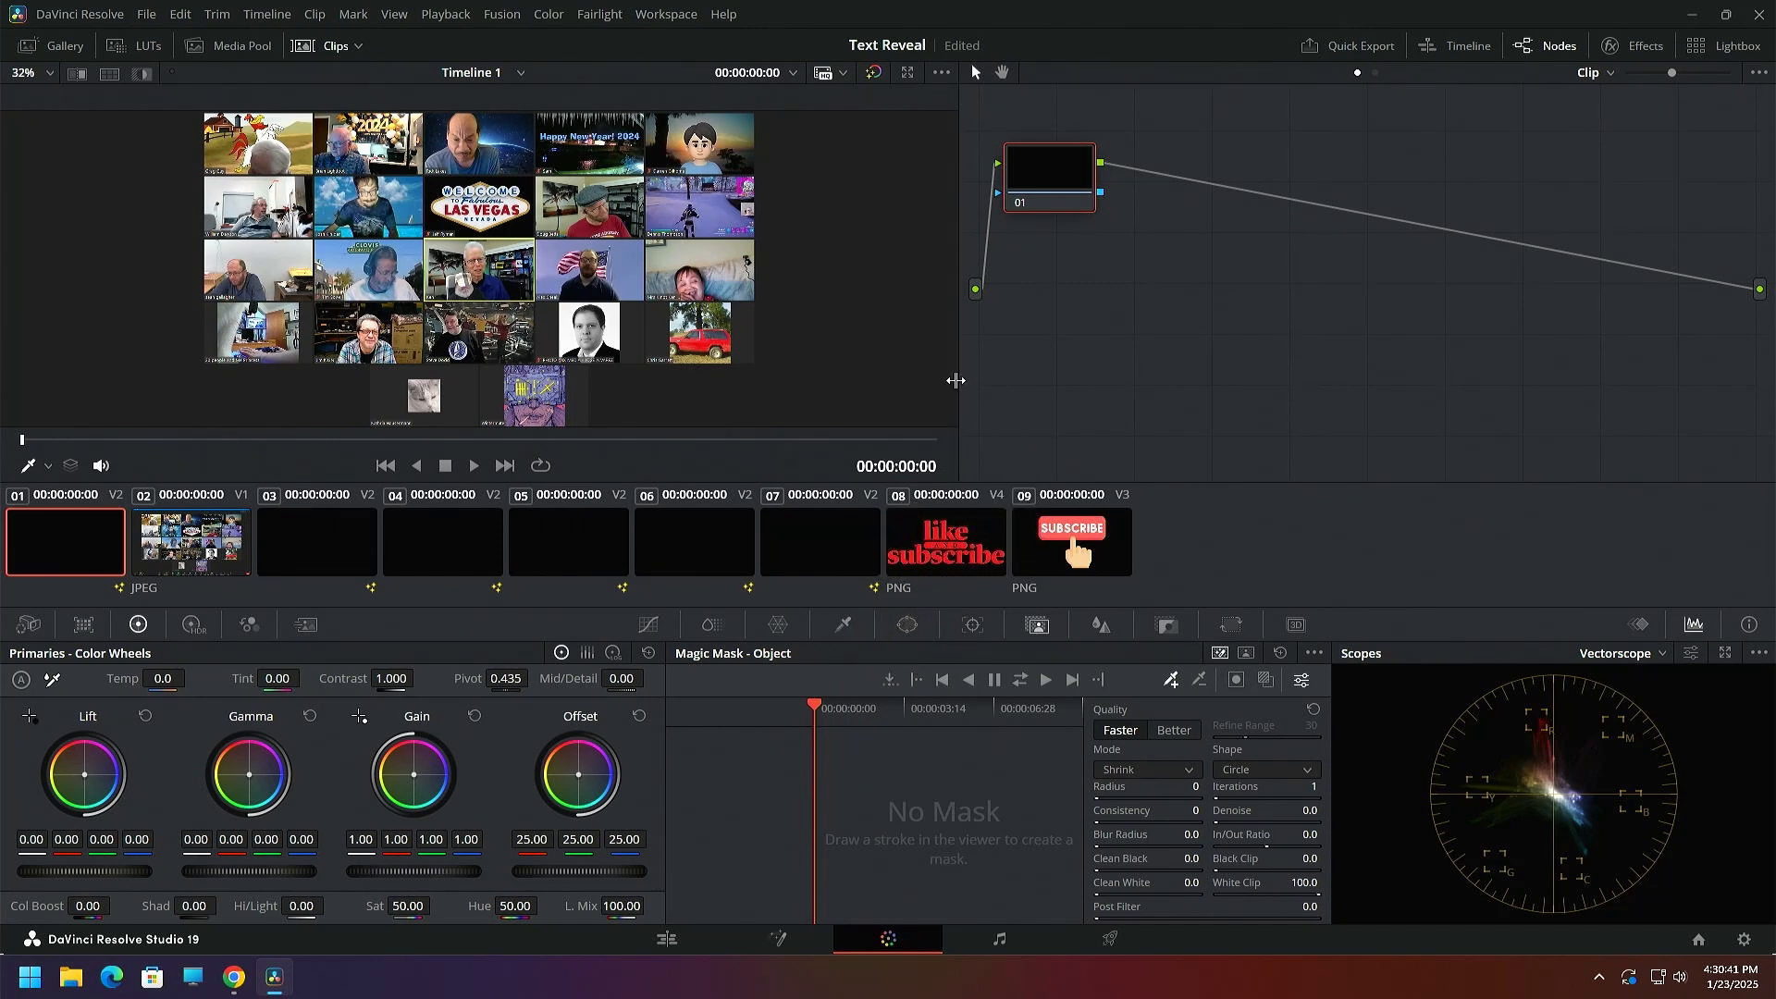
left_click_drag(958, 379, 1109, 409)
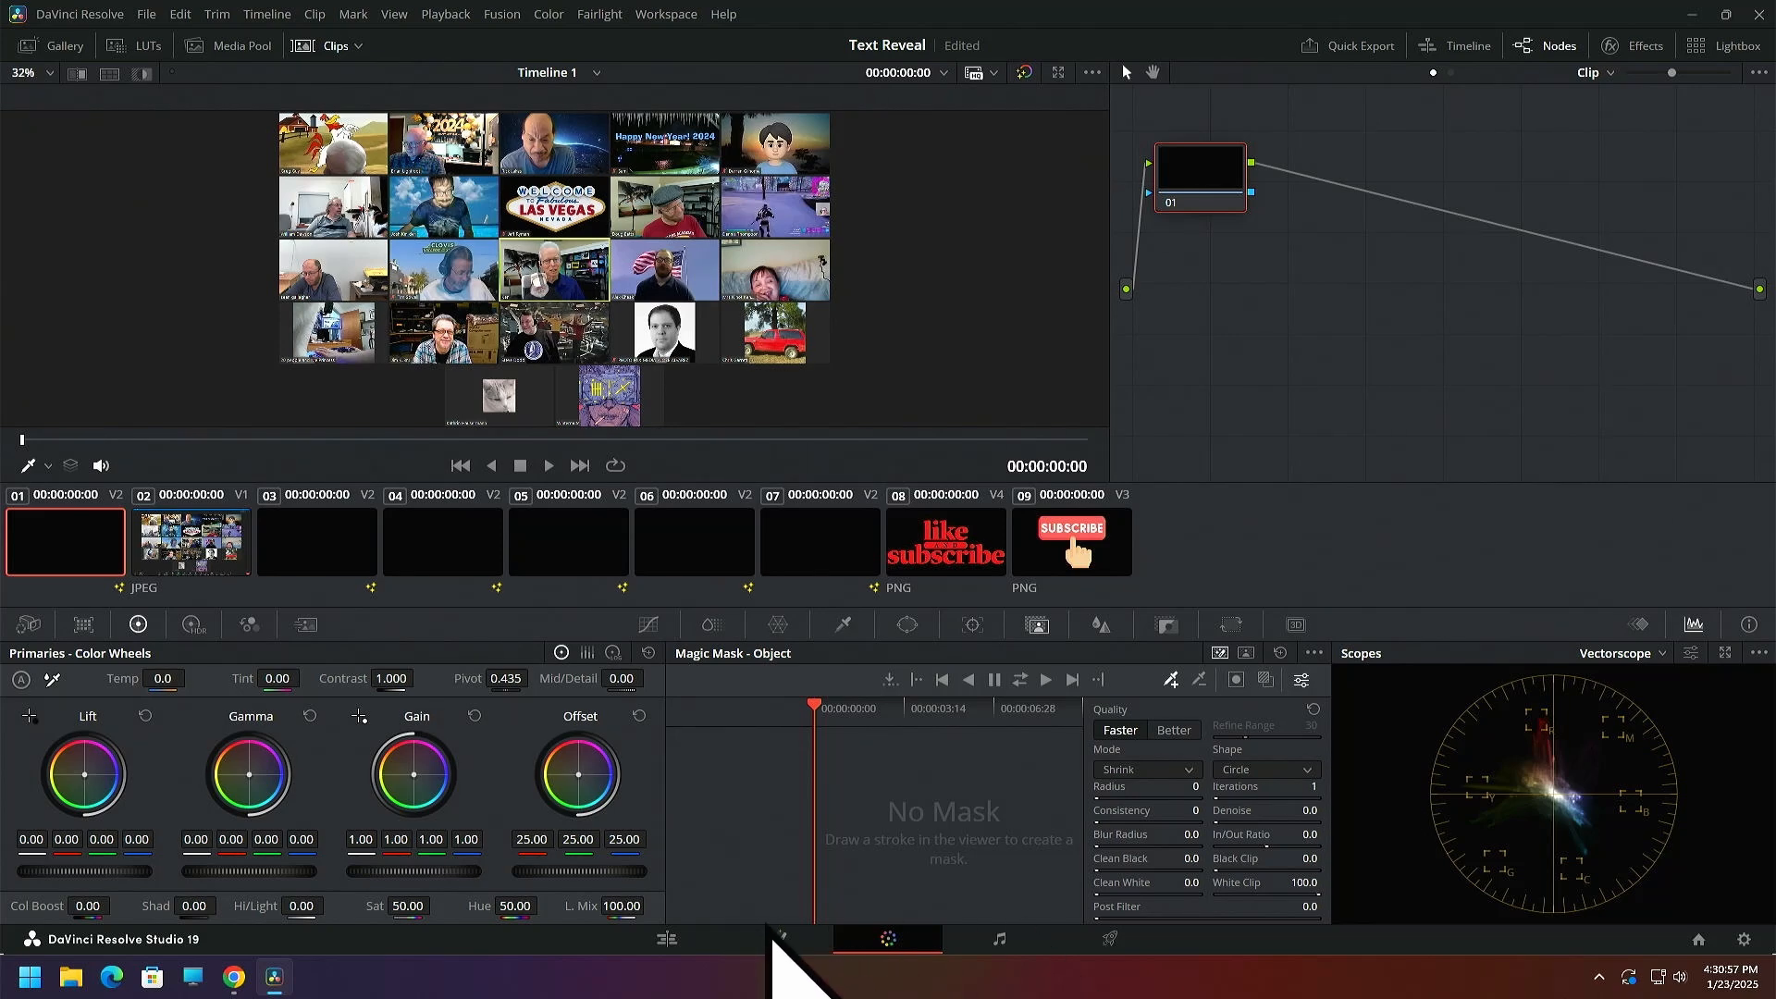
Step: Browse the Fusion, Edit, Fairlight and Color pages, returning to the Edit page
left_click(776, 941)
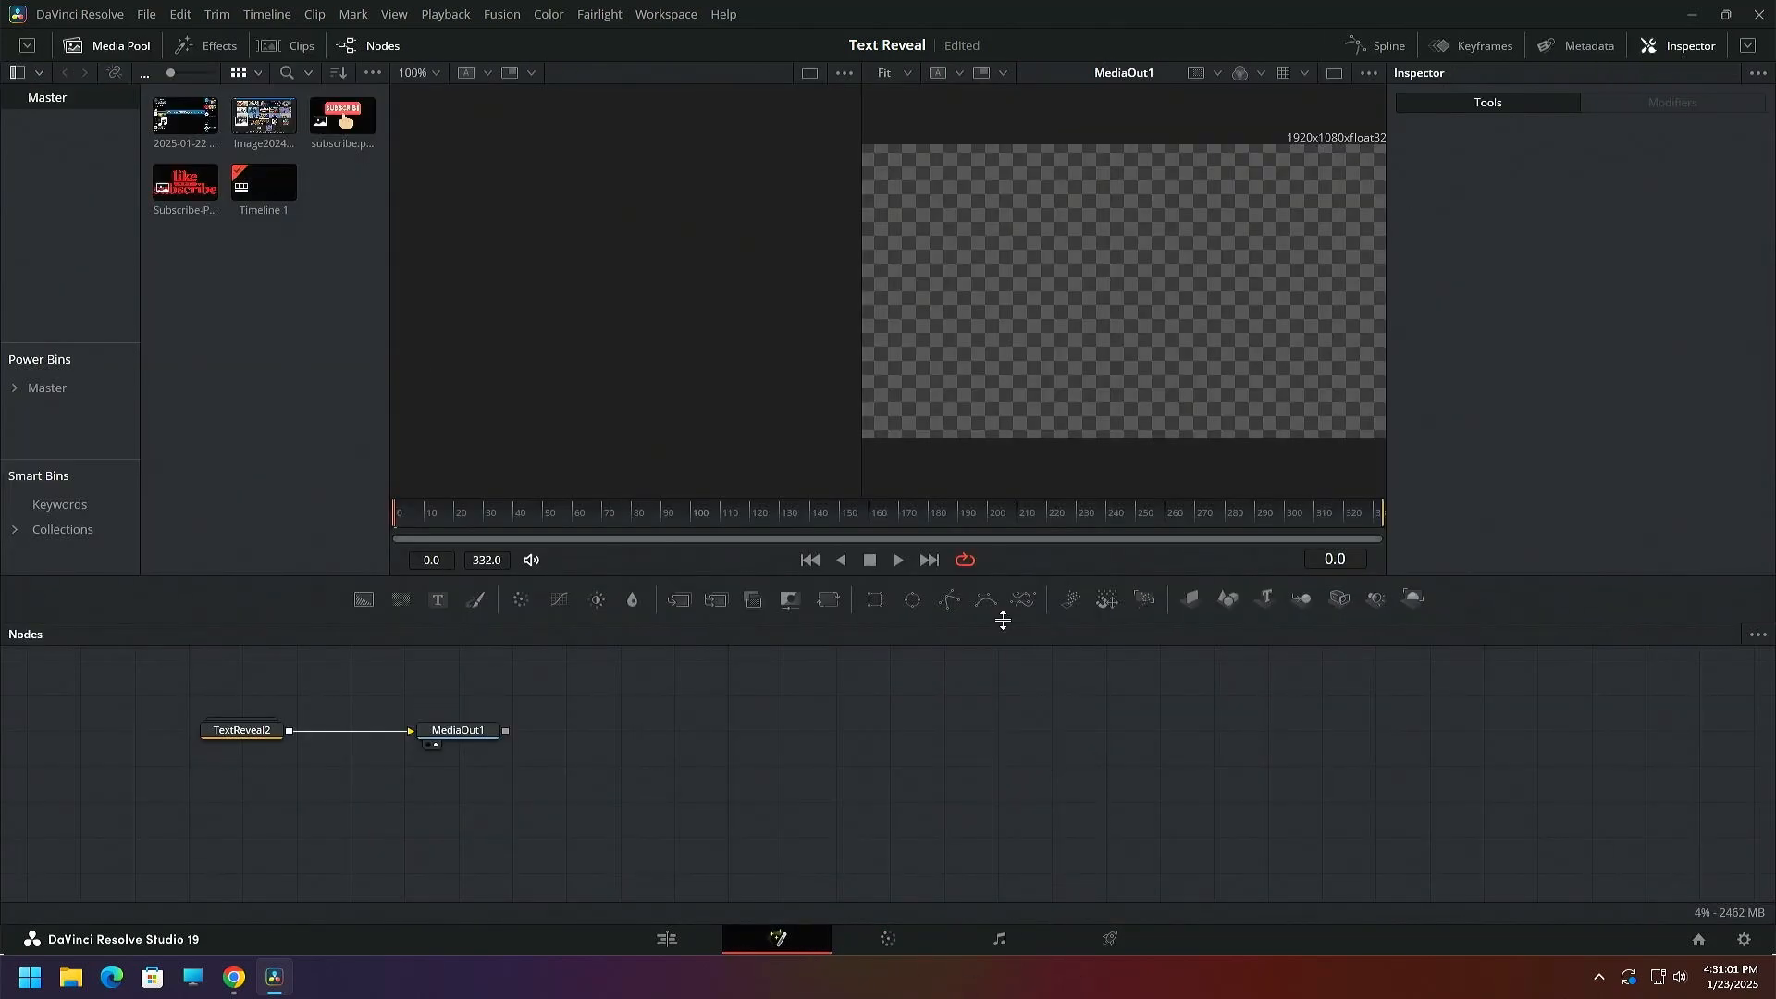
left_click_drag(1003, 622, 1027, 710)
left_click(667, 940)
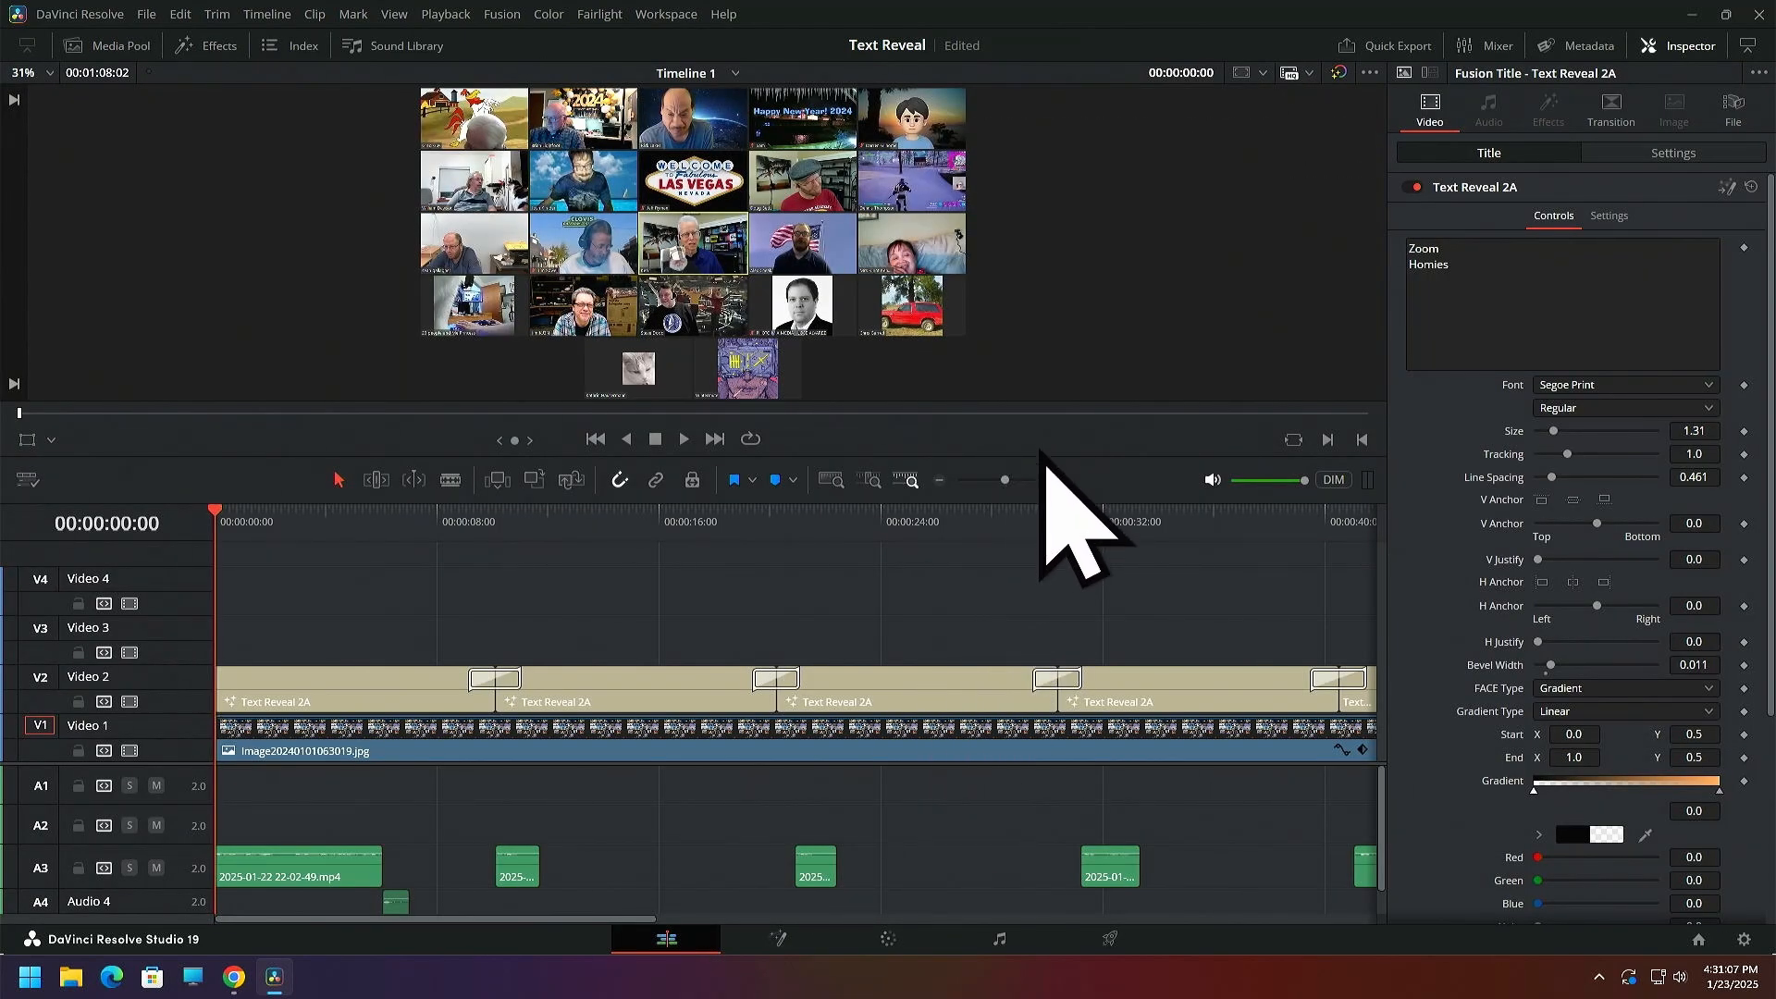
mouse_move(1039, 459)
left_mouse_down()
mouse_move(1039, 635)
mouse_move(1039, 480)
left_mouse_up()
left_click(1008, 946)
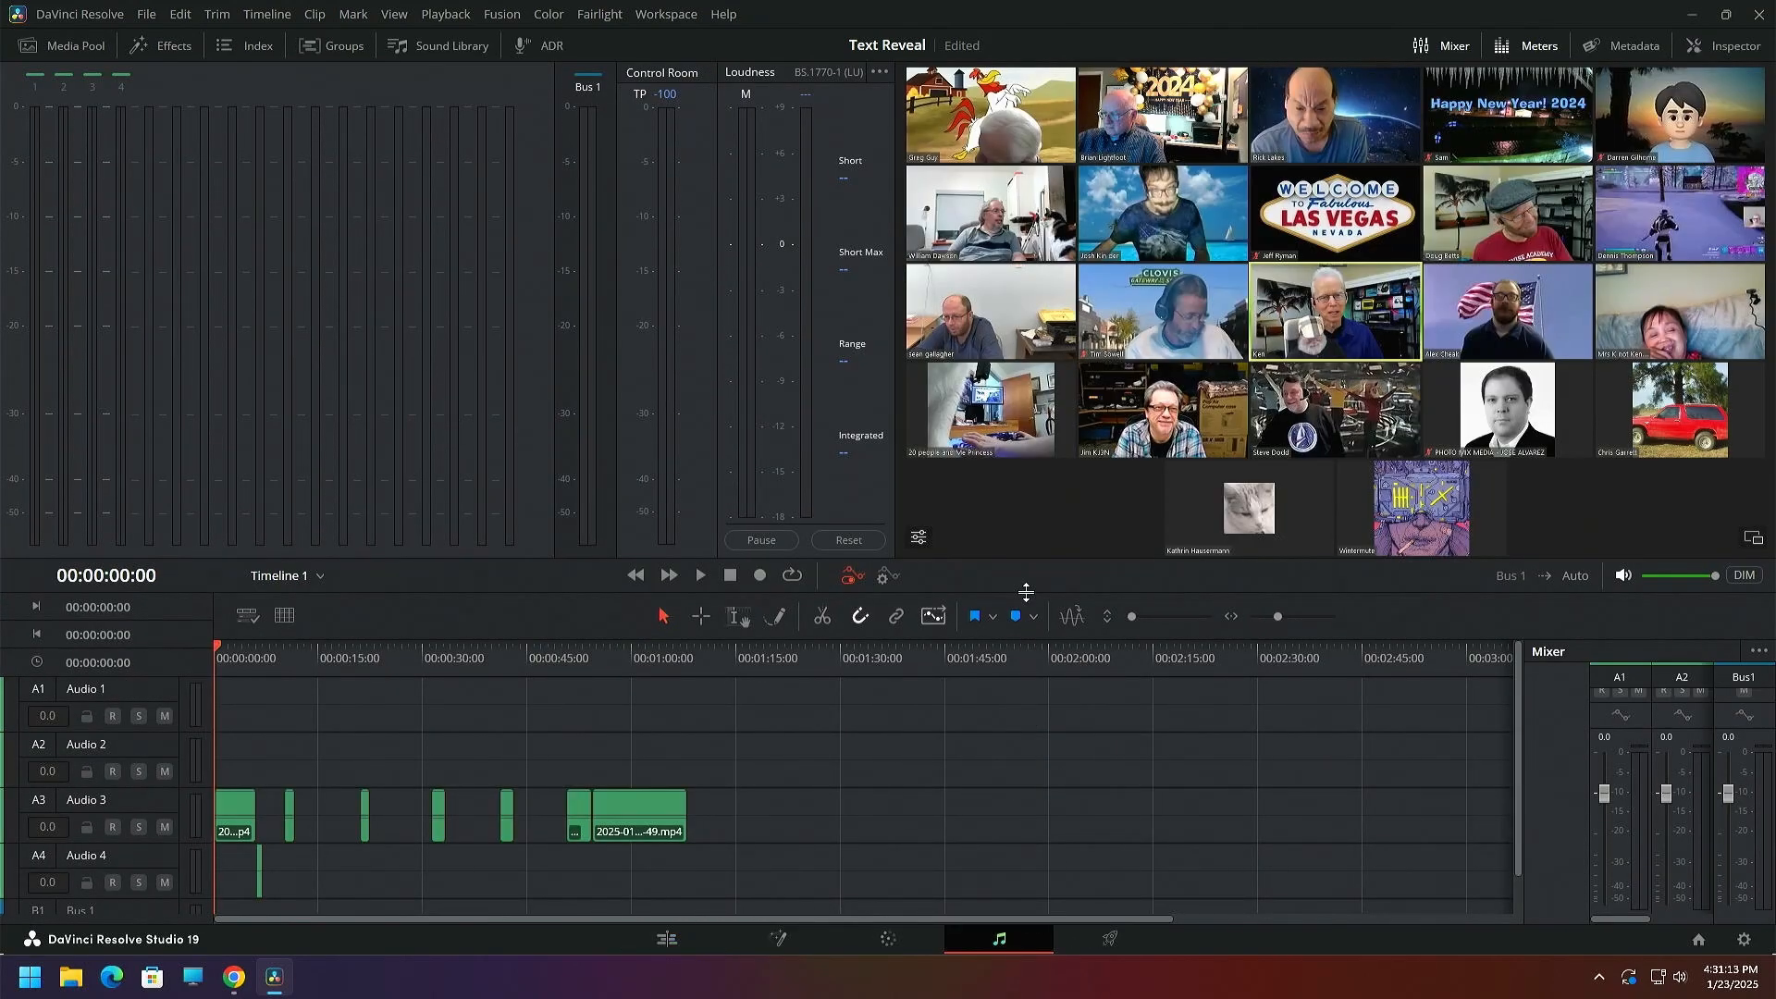
left_click_drag(1026, 593, 1033, 716)
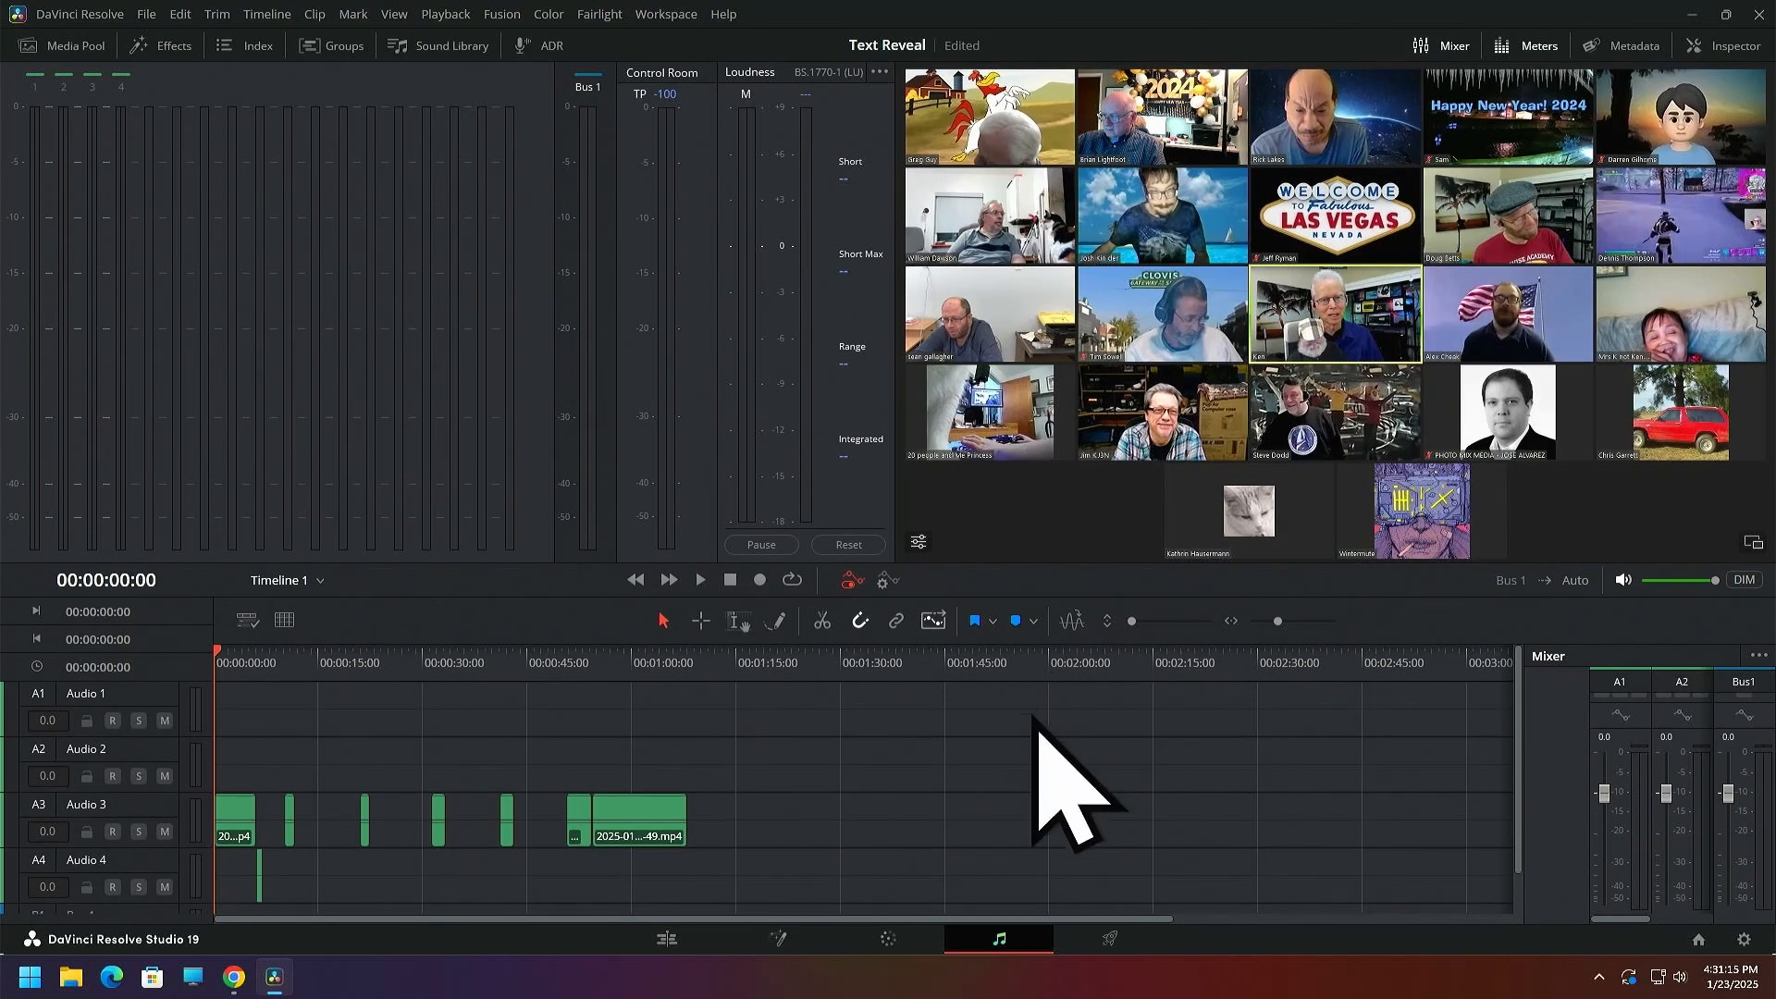
left_click(896, 951)
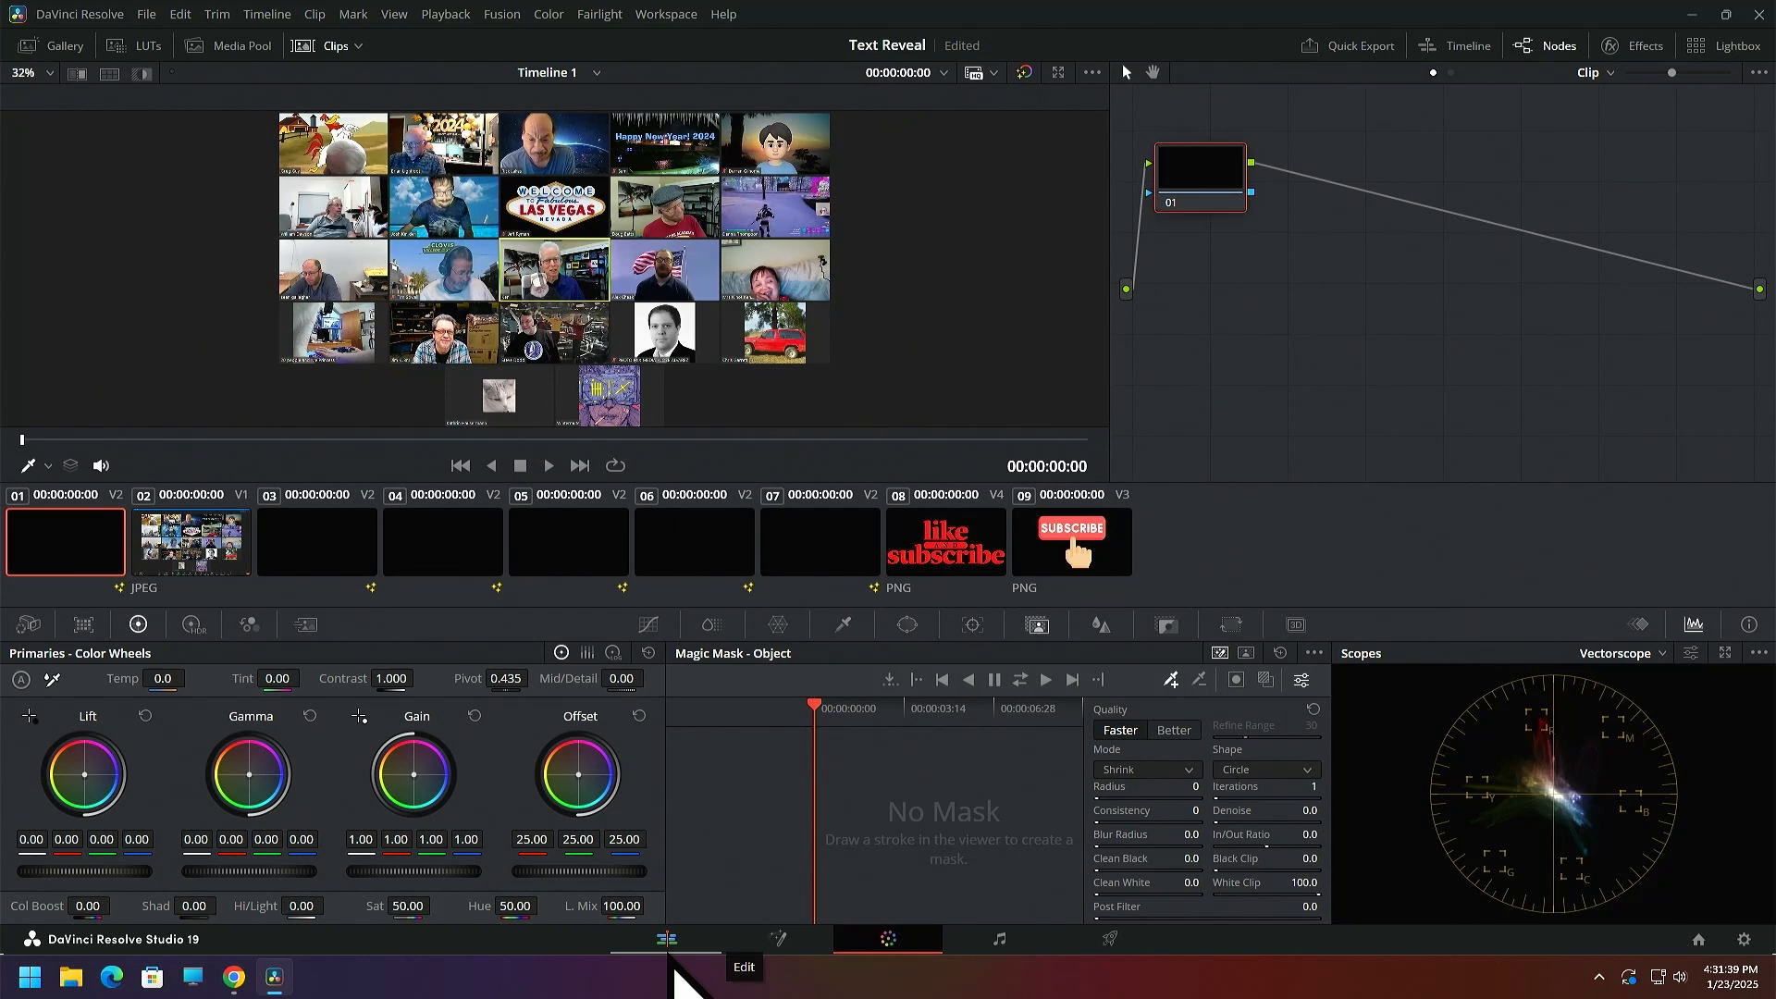
left_click(666, 940)
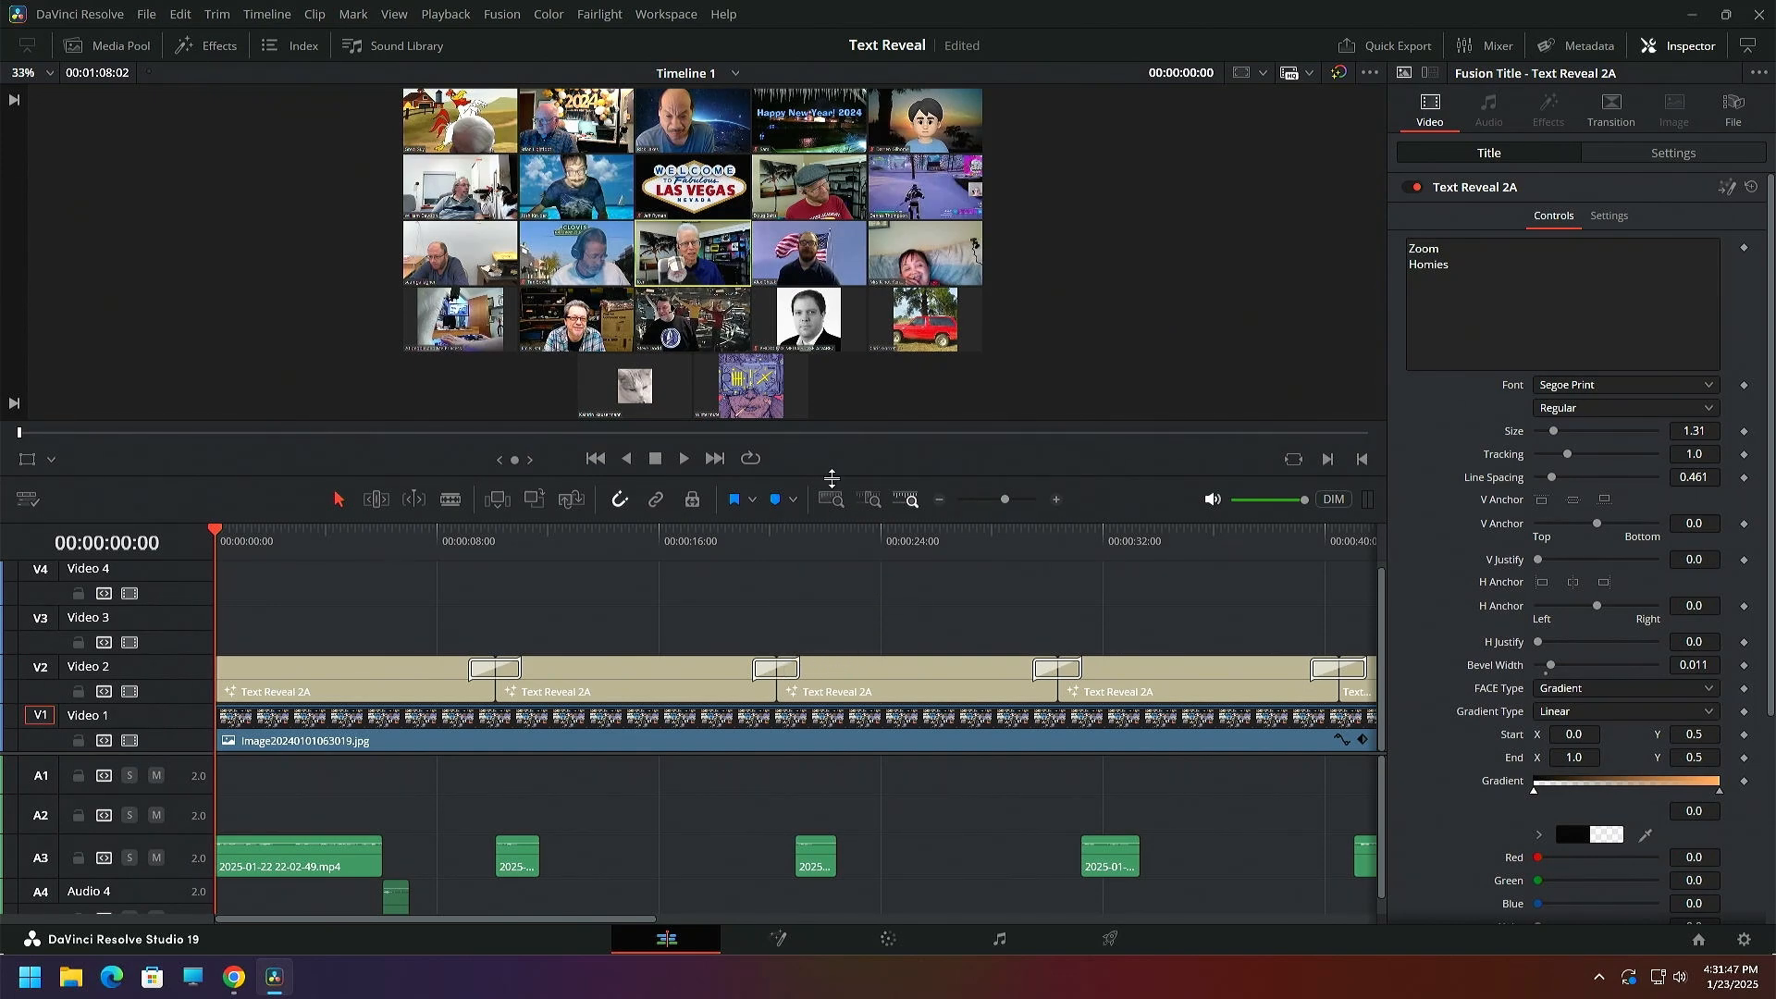
Step: Mute audio tracks A3 and A4 in the Edit page timeline
left_click_drag(832, 479, 829, 543)
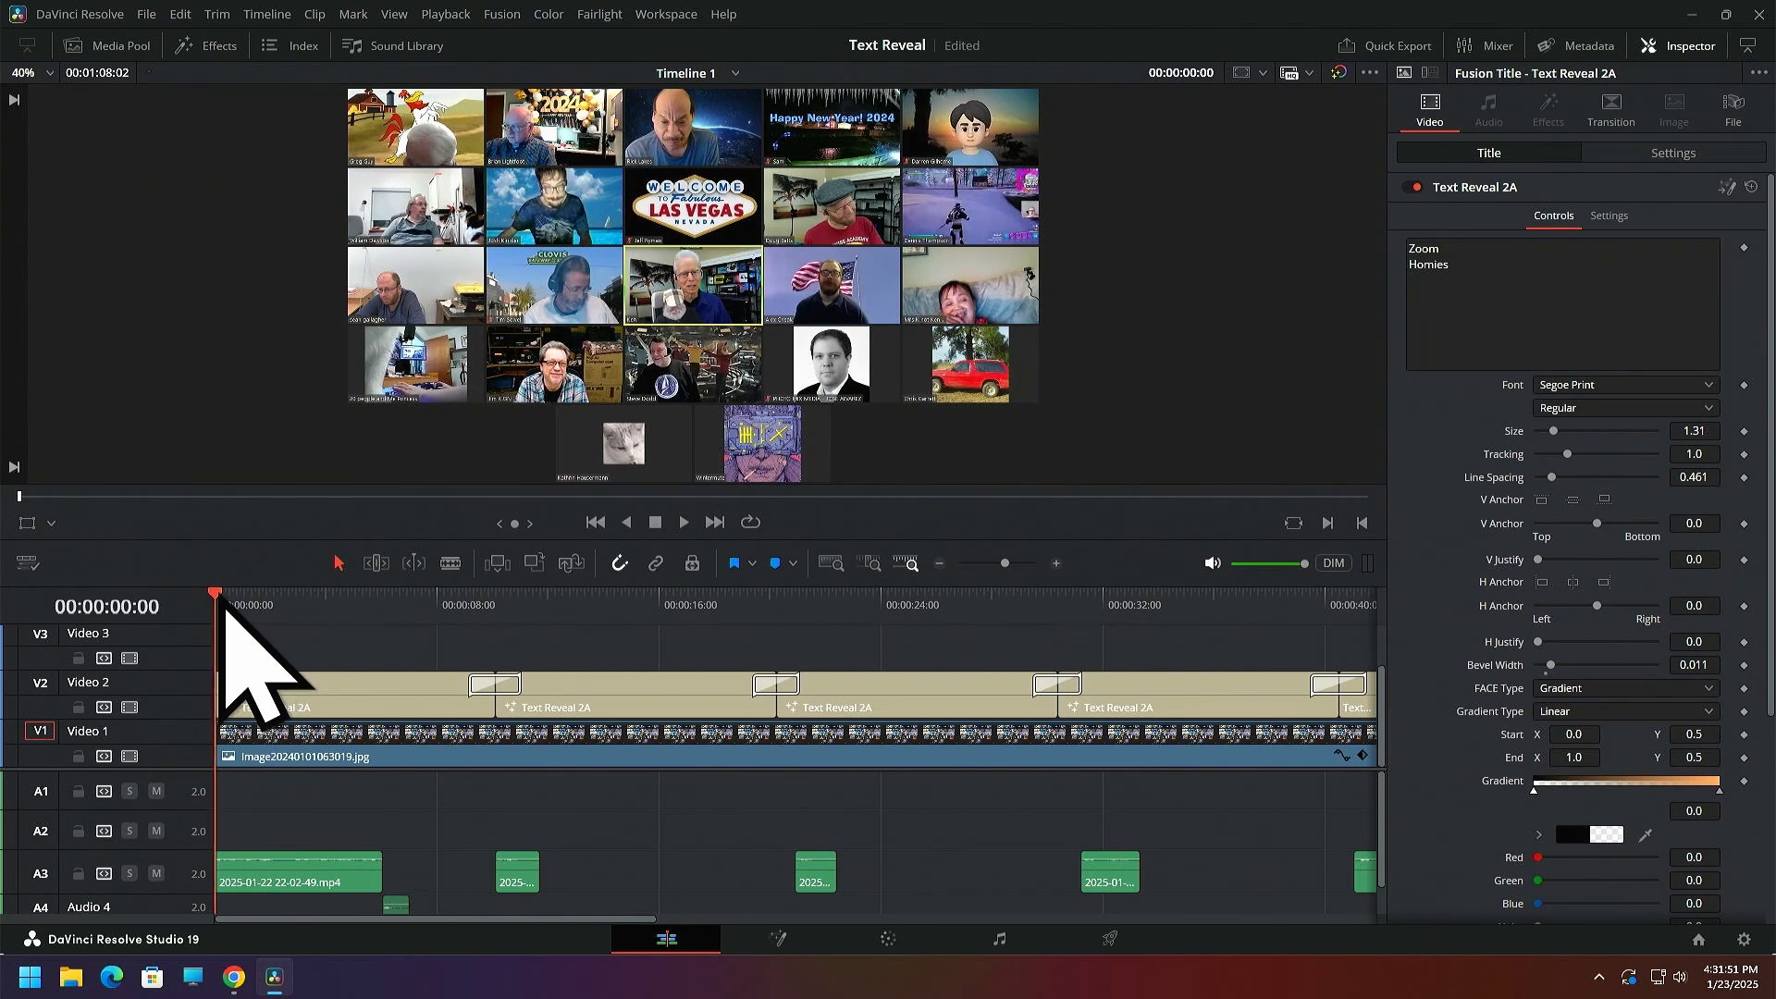
left_click_drag(224, 597, 206, 647)
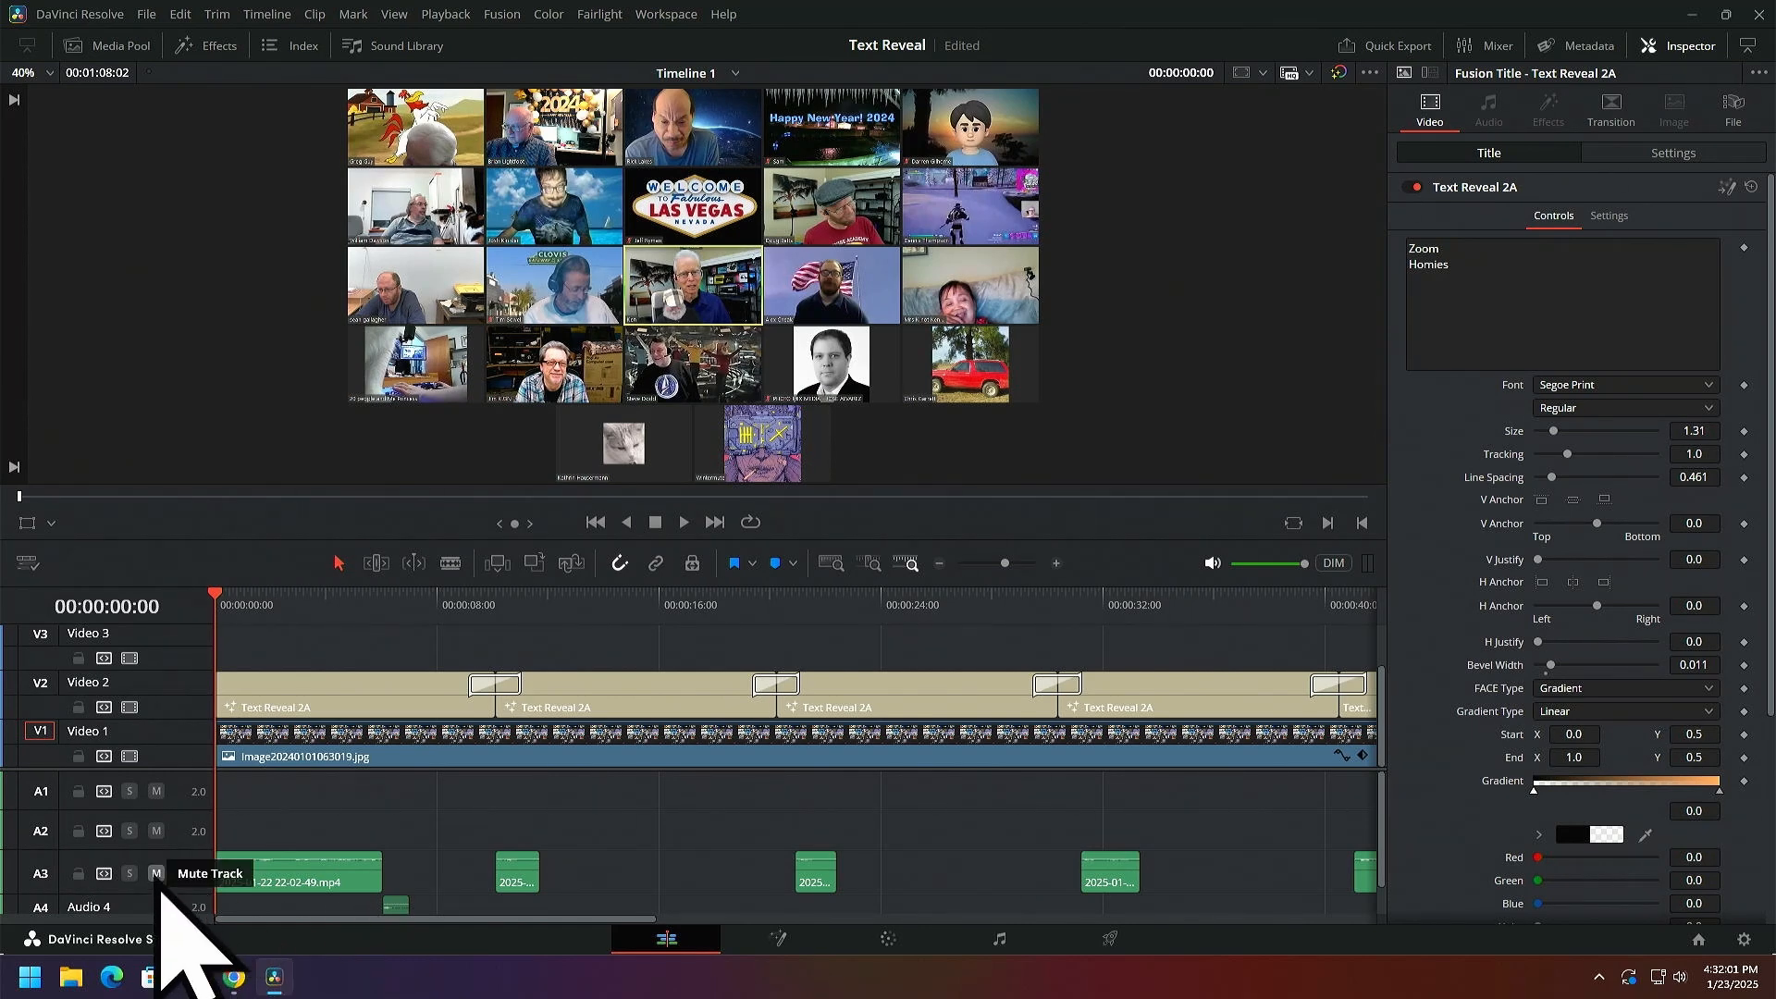
left_click(157, 873)
scroll(231, 861, "down", 1)
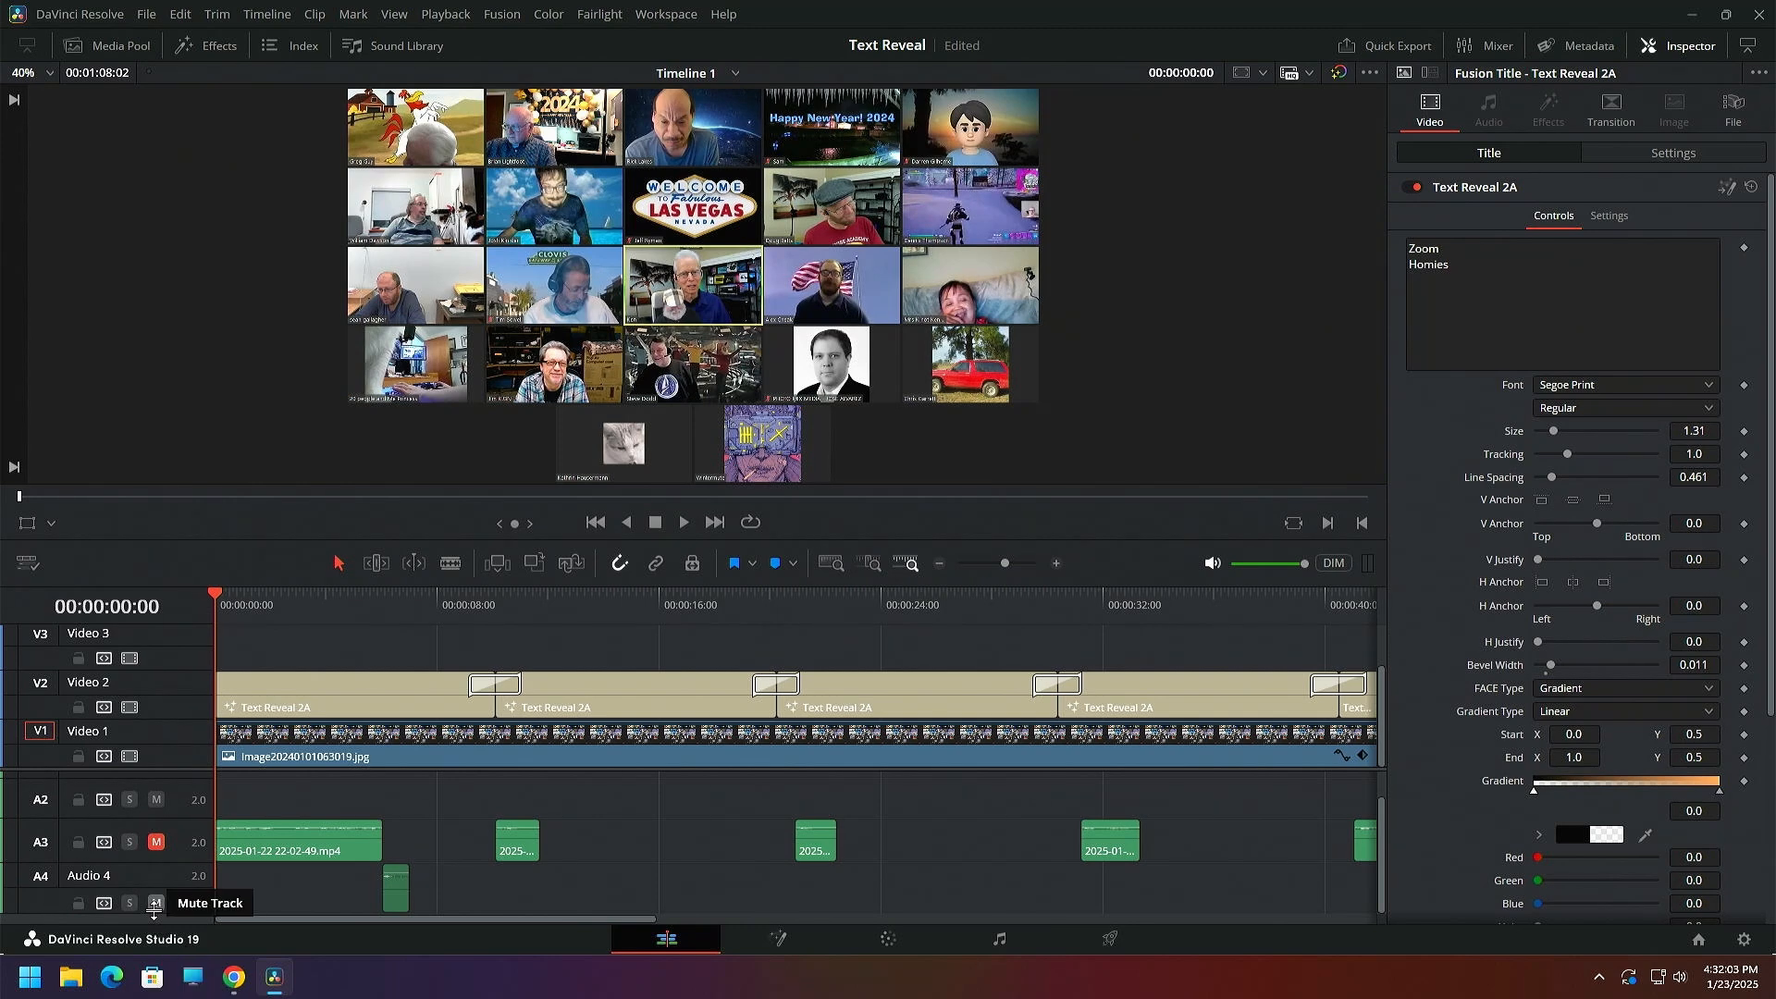
left_click(157, 903)
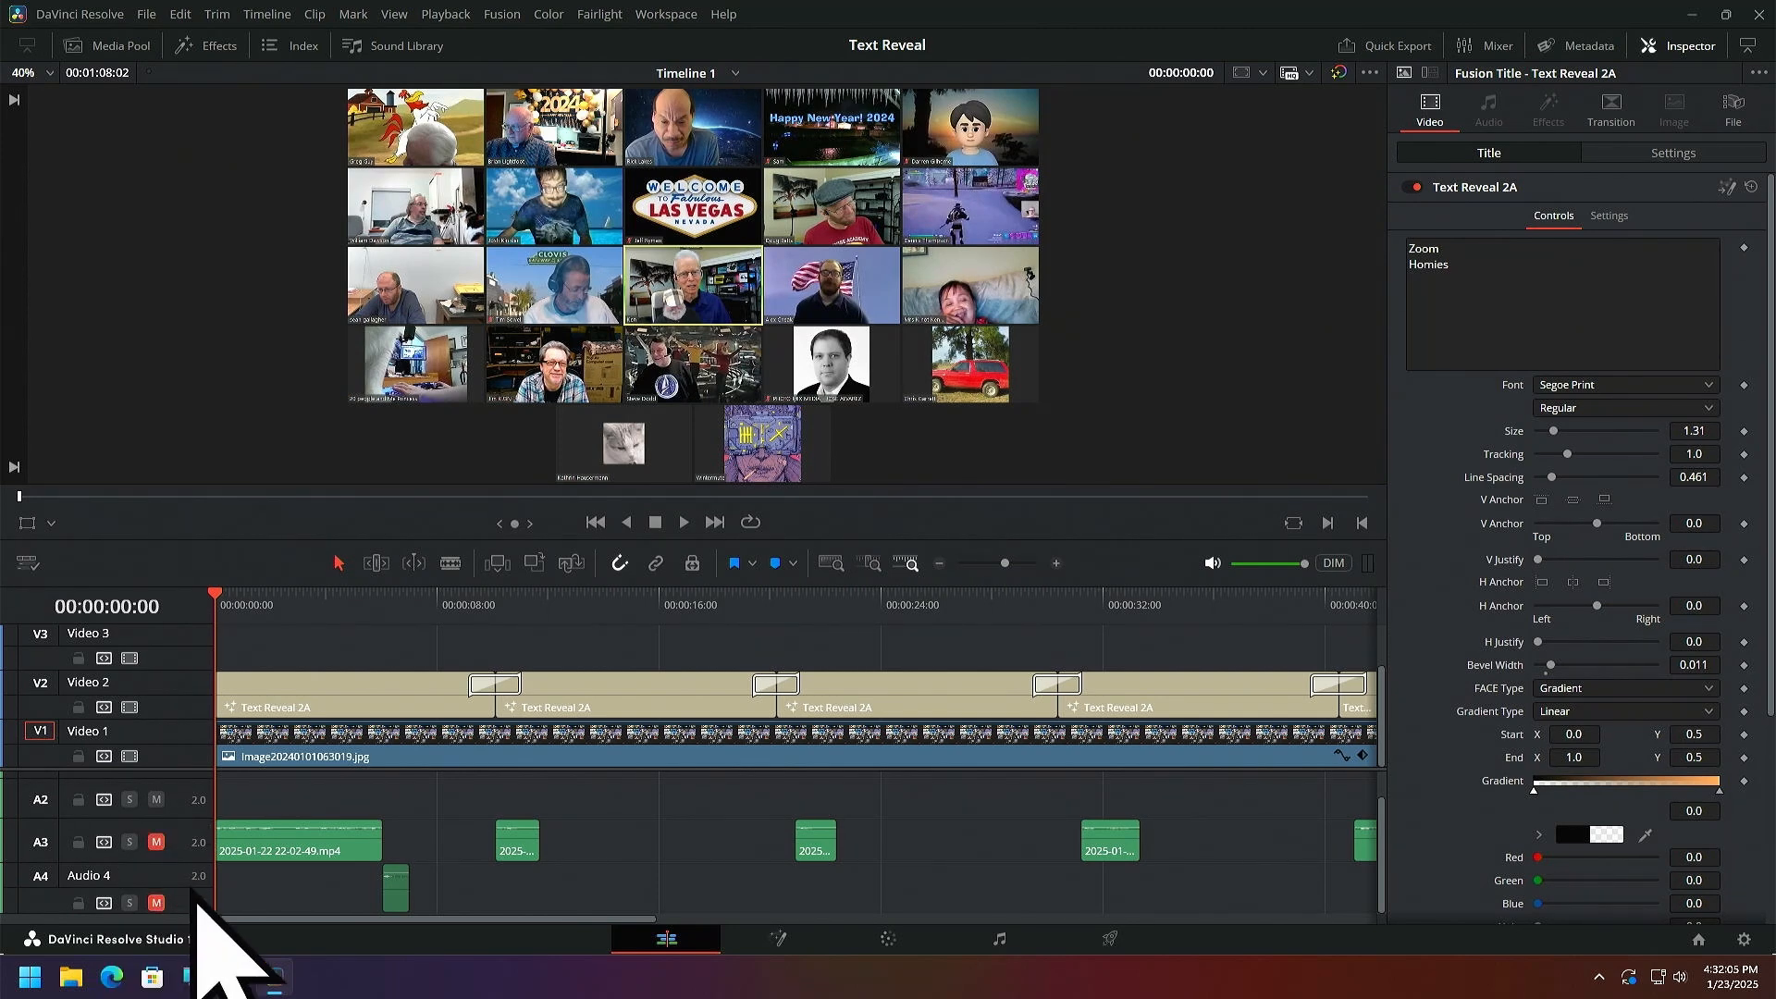
scroll(195, 898, "up", 1)
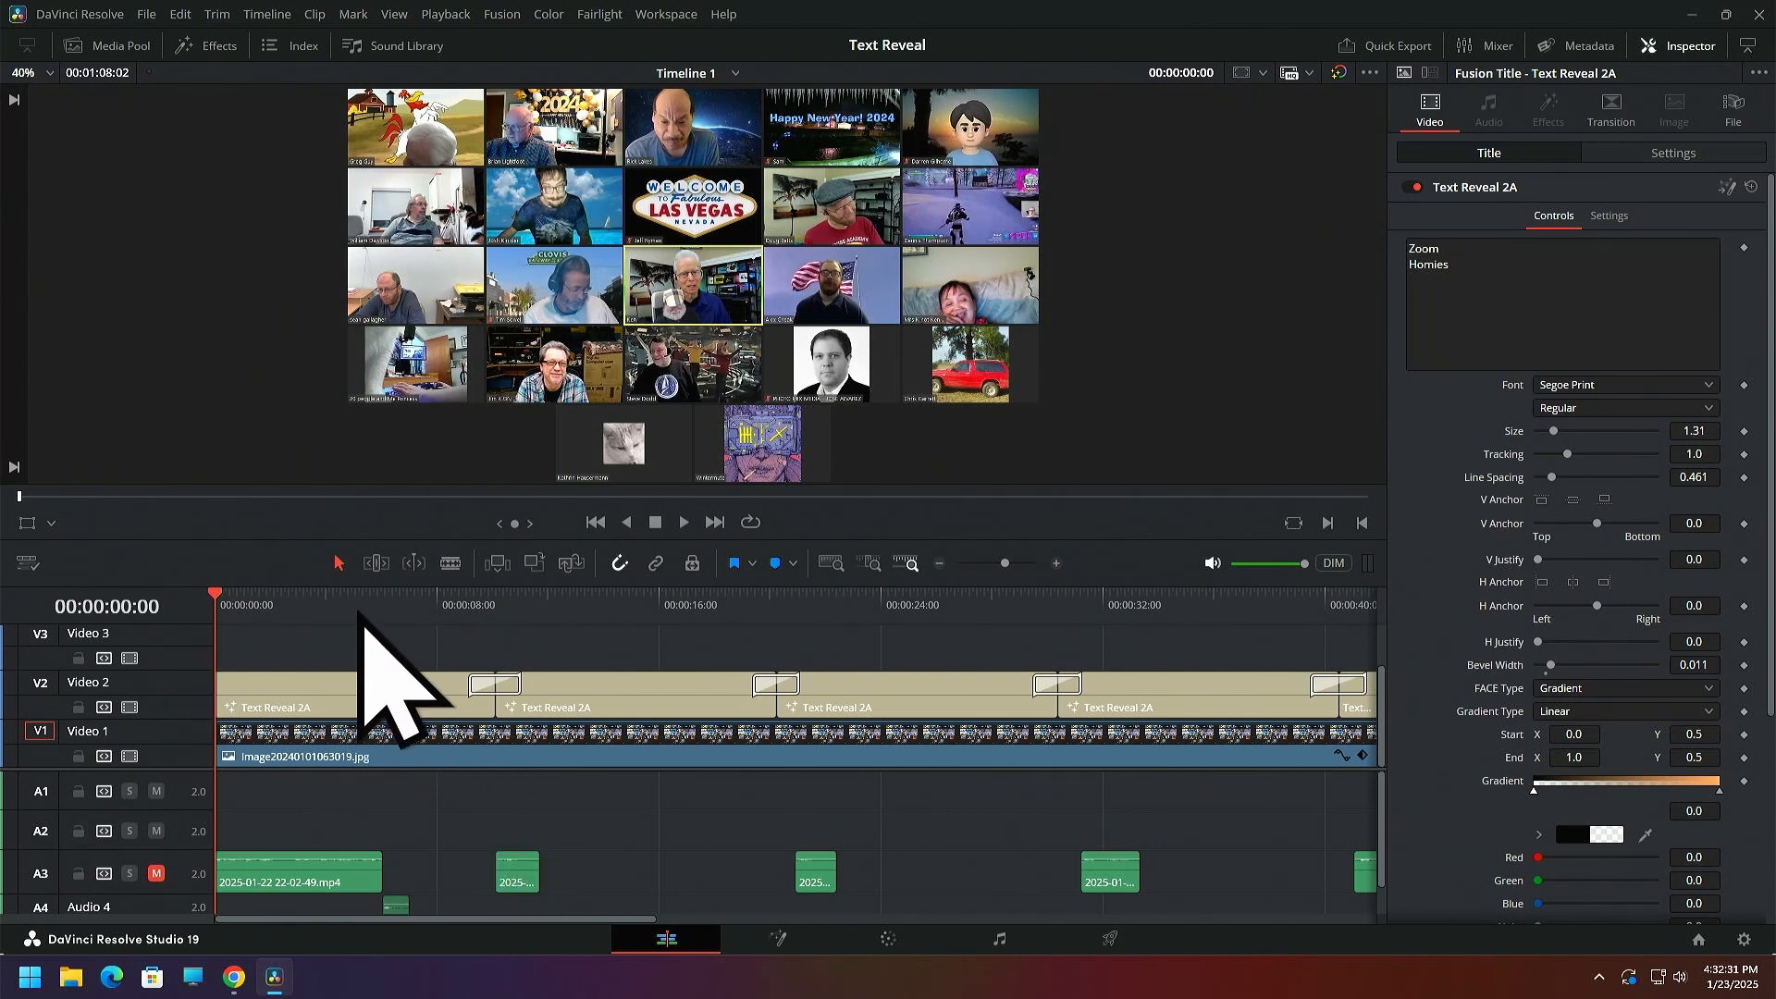
Step: Add the Jitter title from the Titles effects to Video 3 near the playhead at 00:00:05:04
left_click(358, 613)
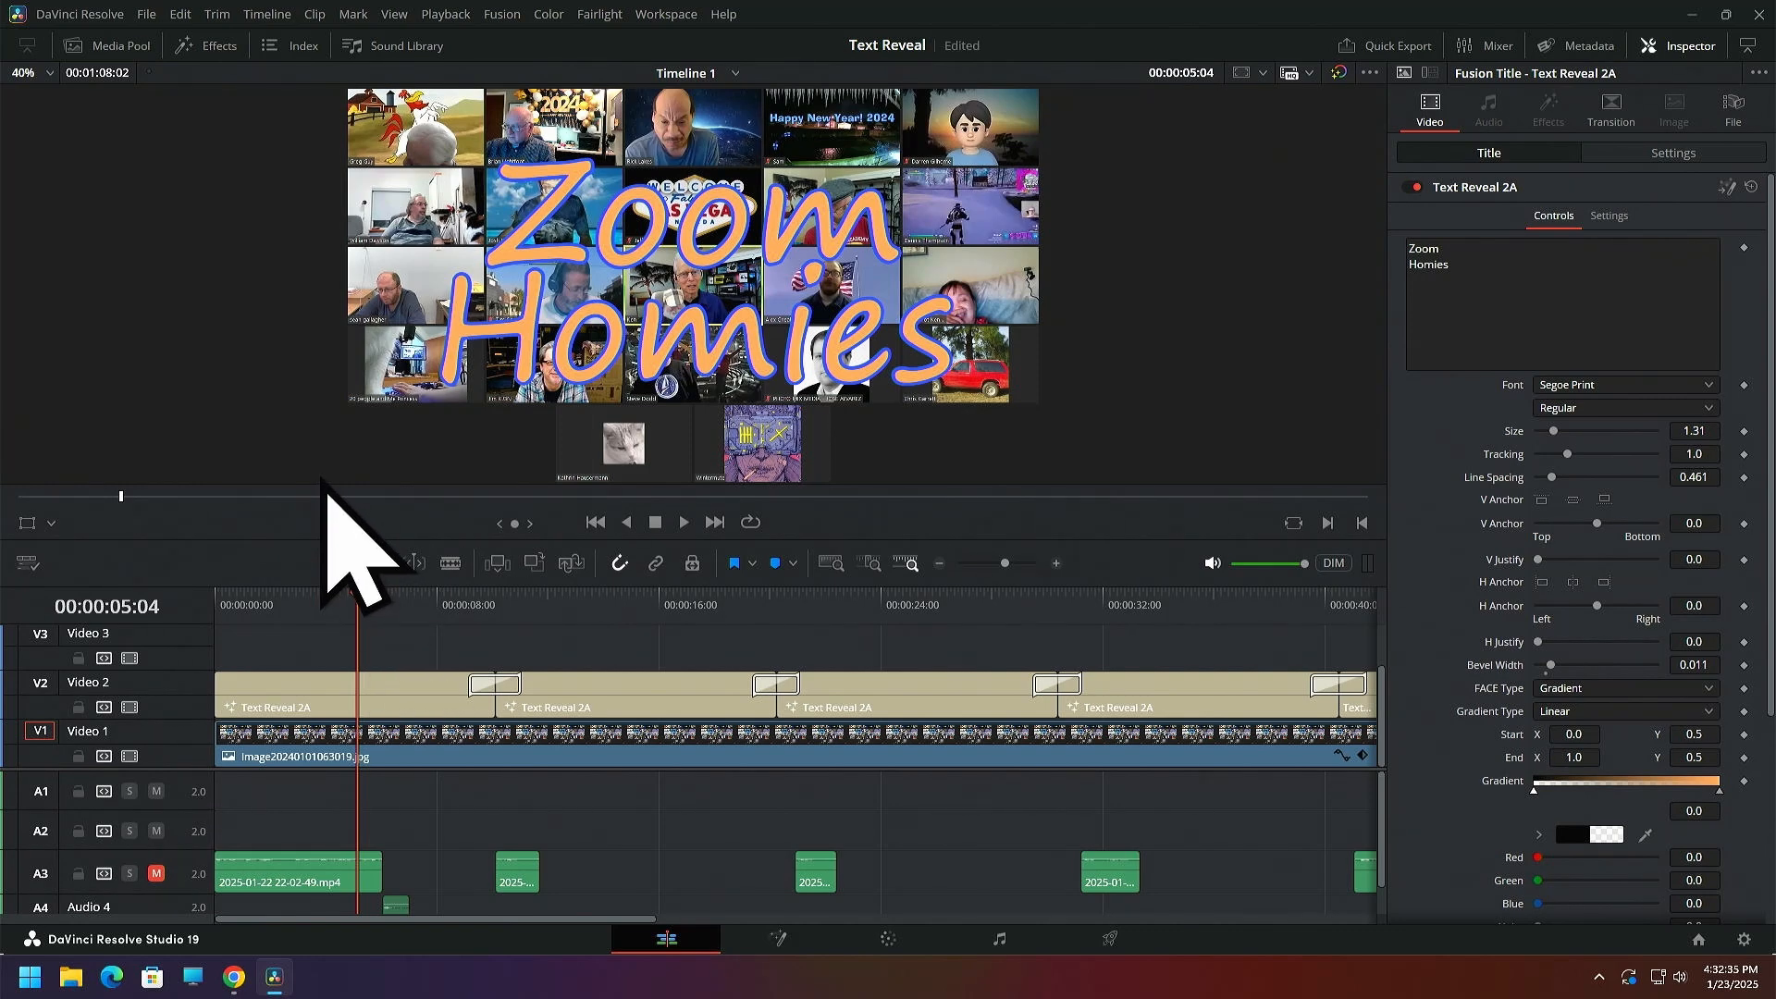
left_click(207, 55)
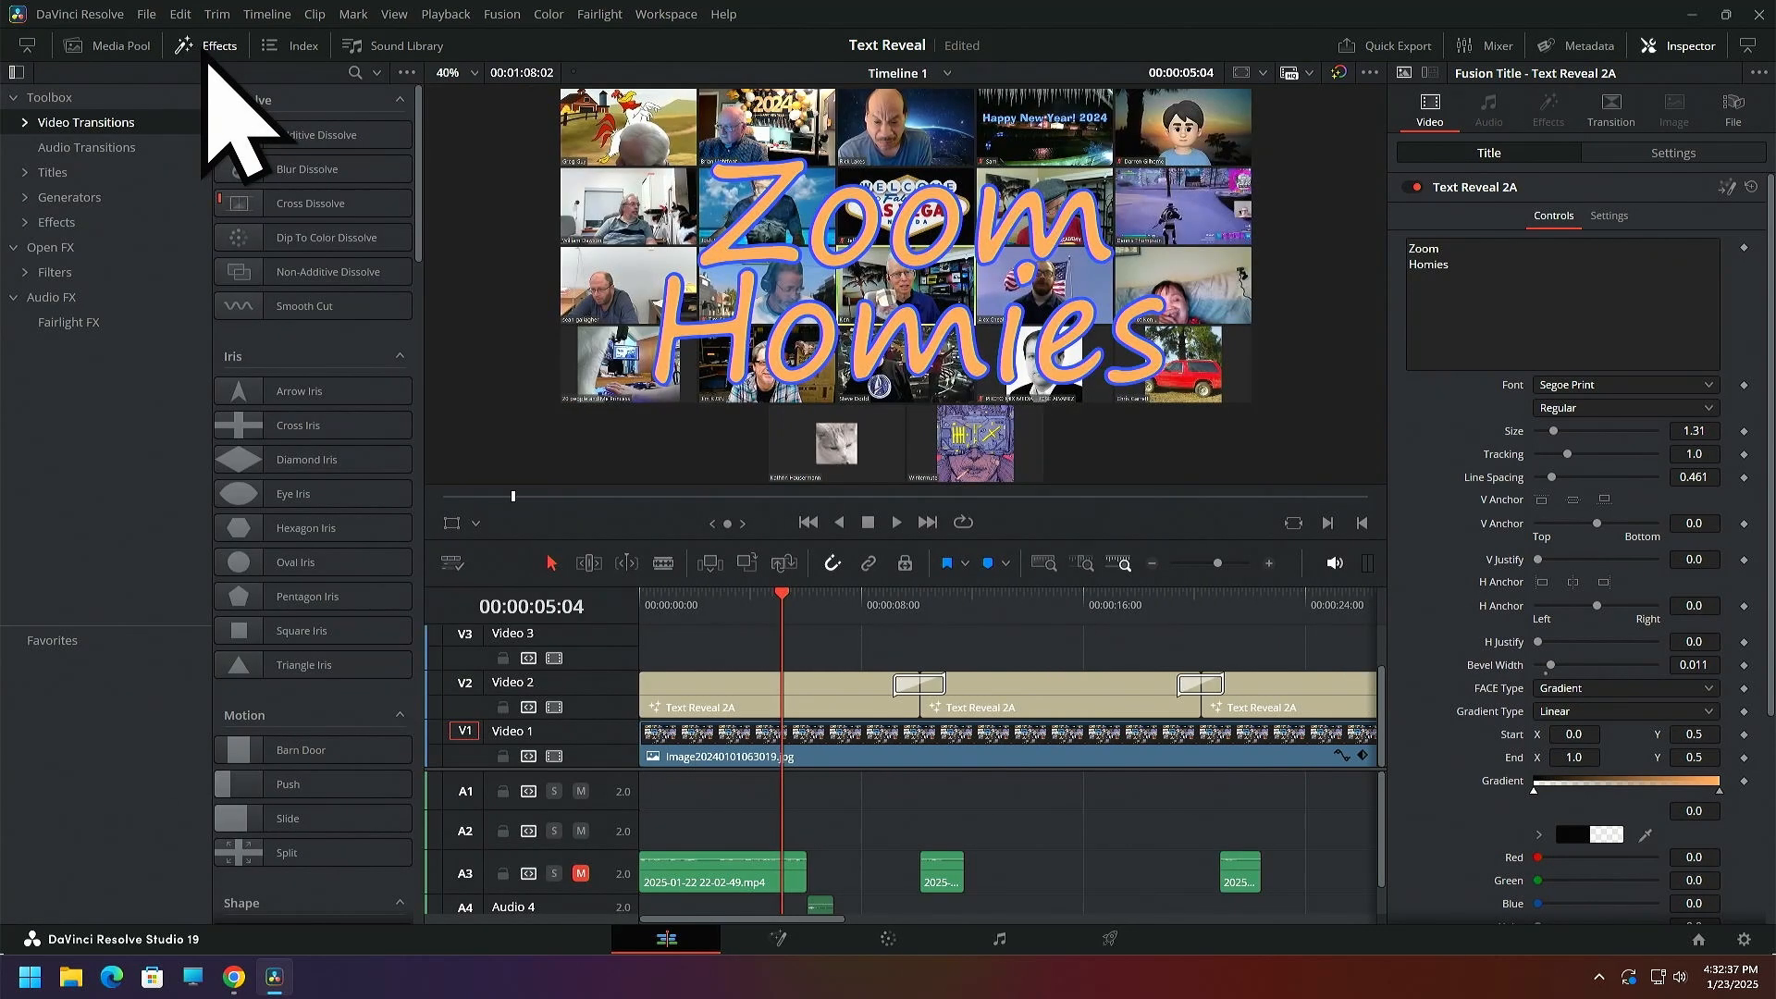
left_click(50, 173)
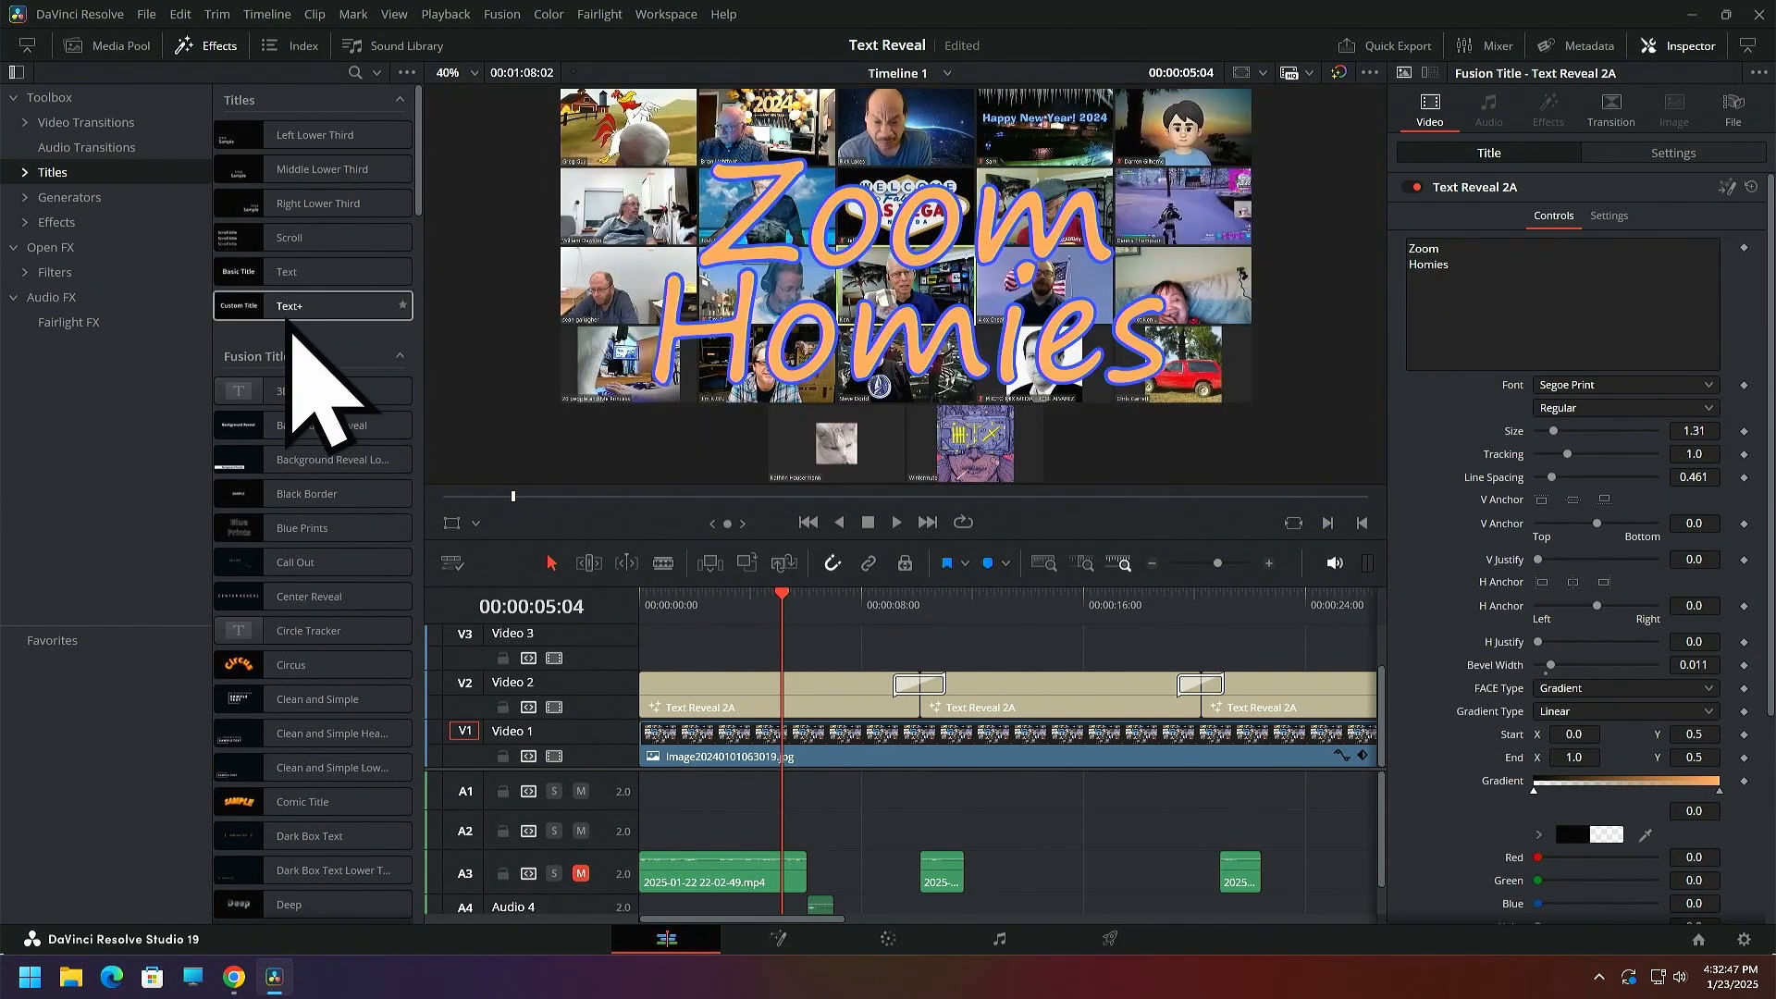
scroll(305, 417, "down", 6)
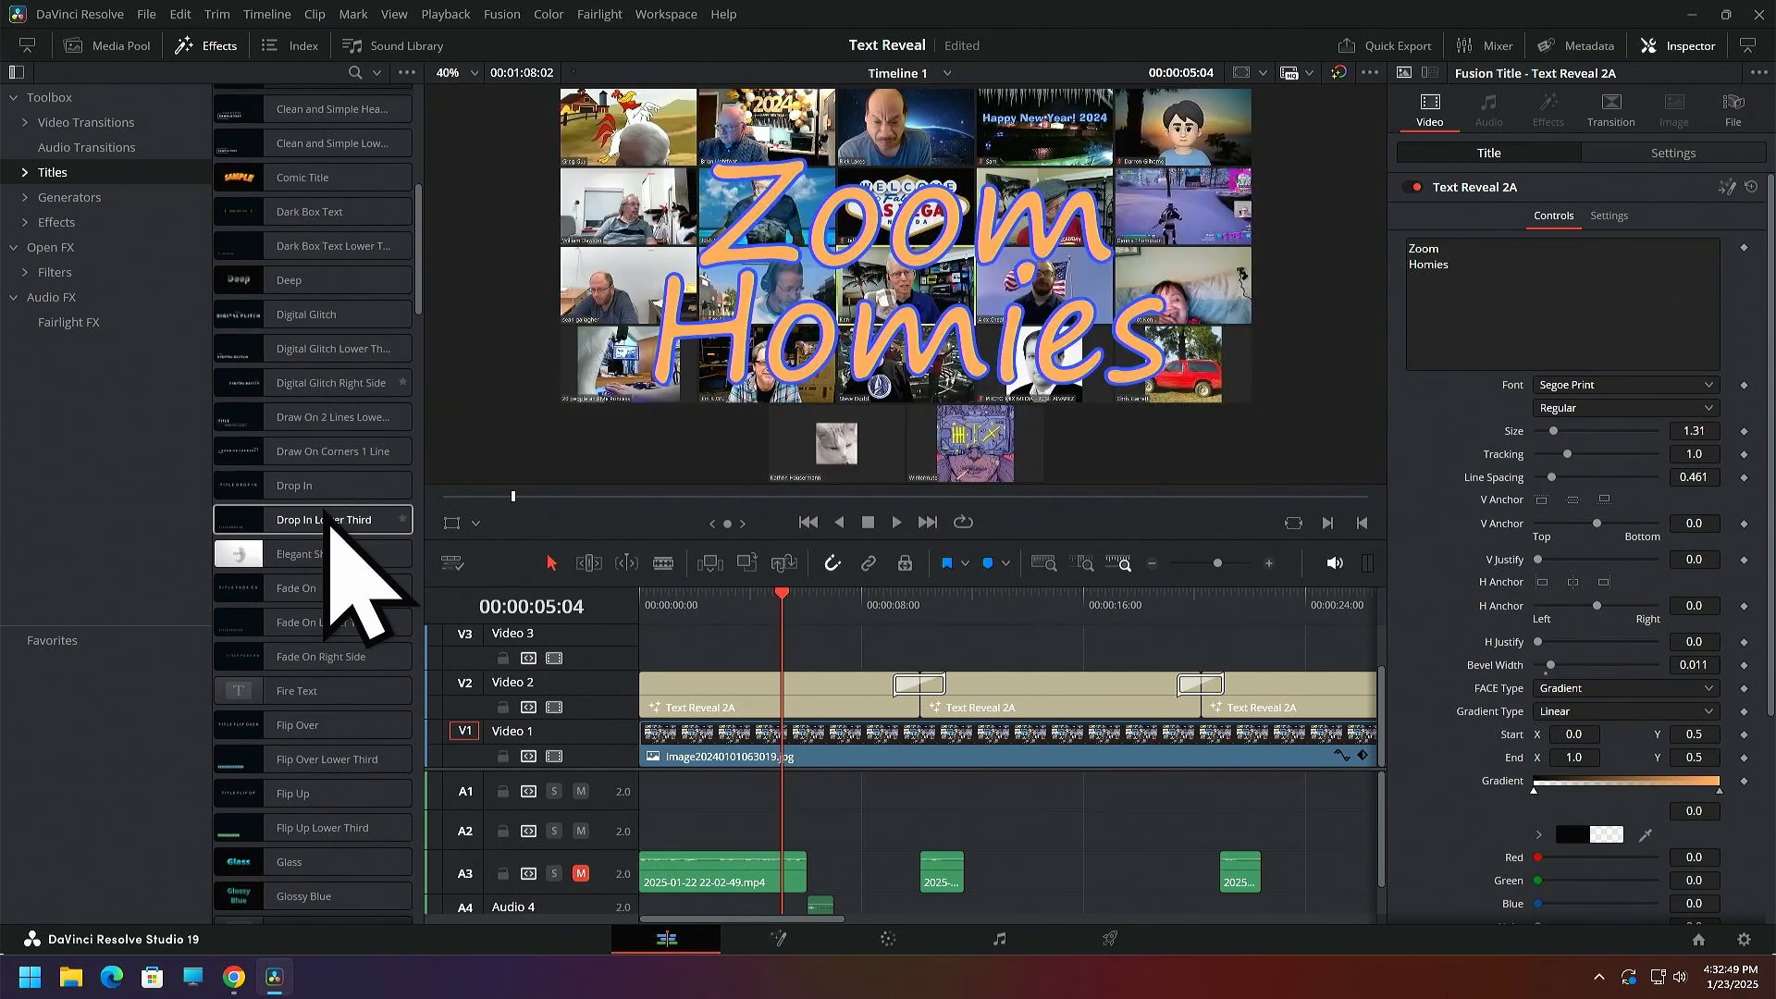
scroll(323, 520, "down", 1)
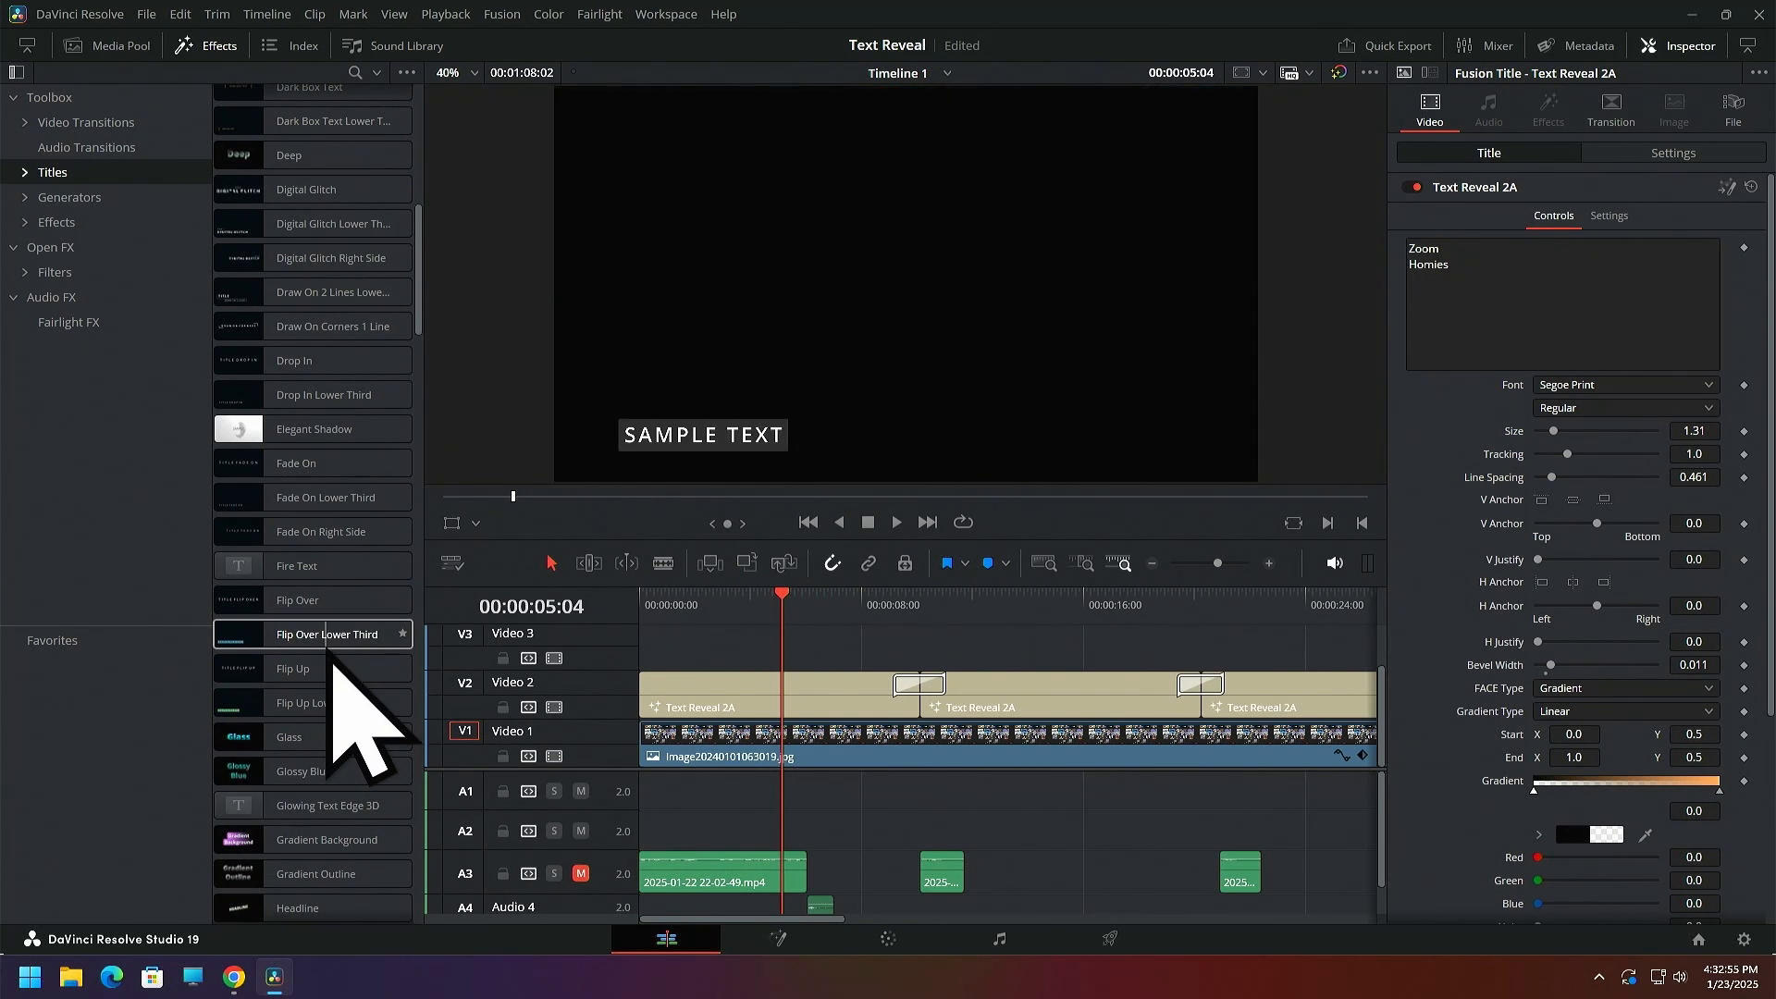
scroll(334, 638, "down", 1)
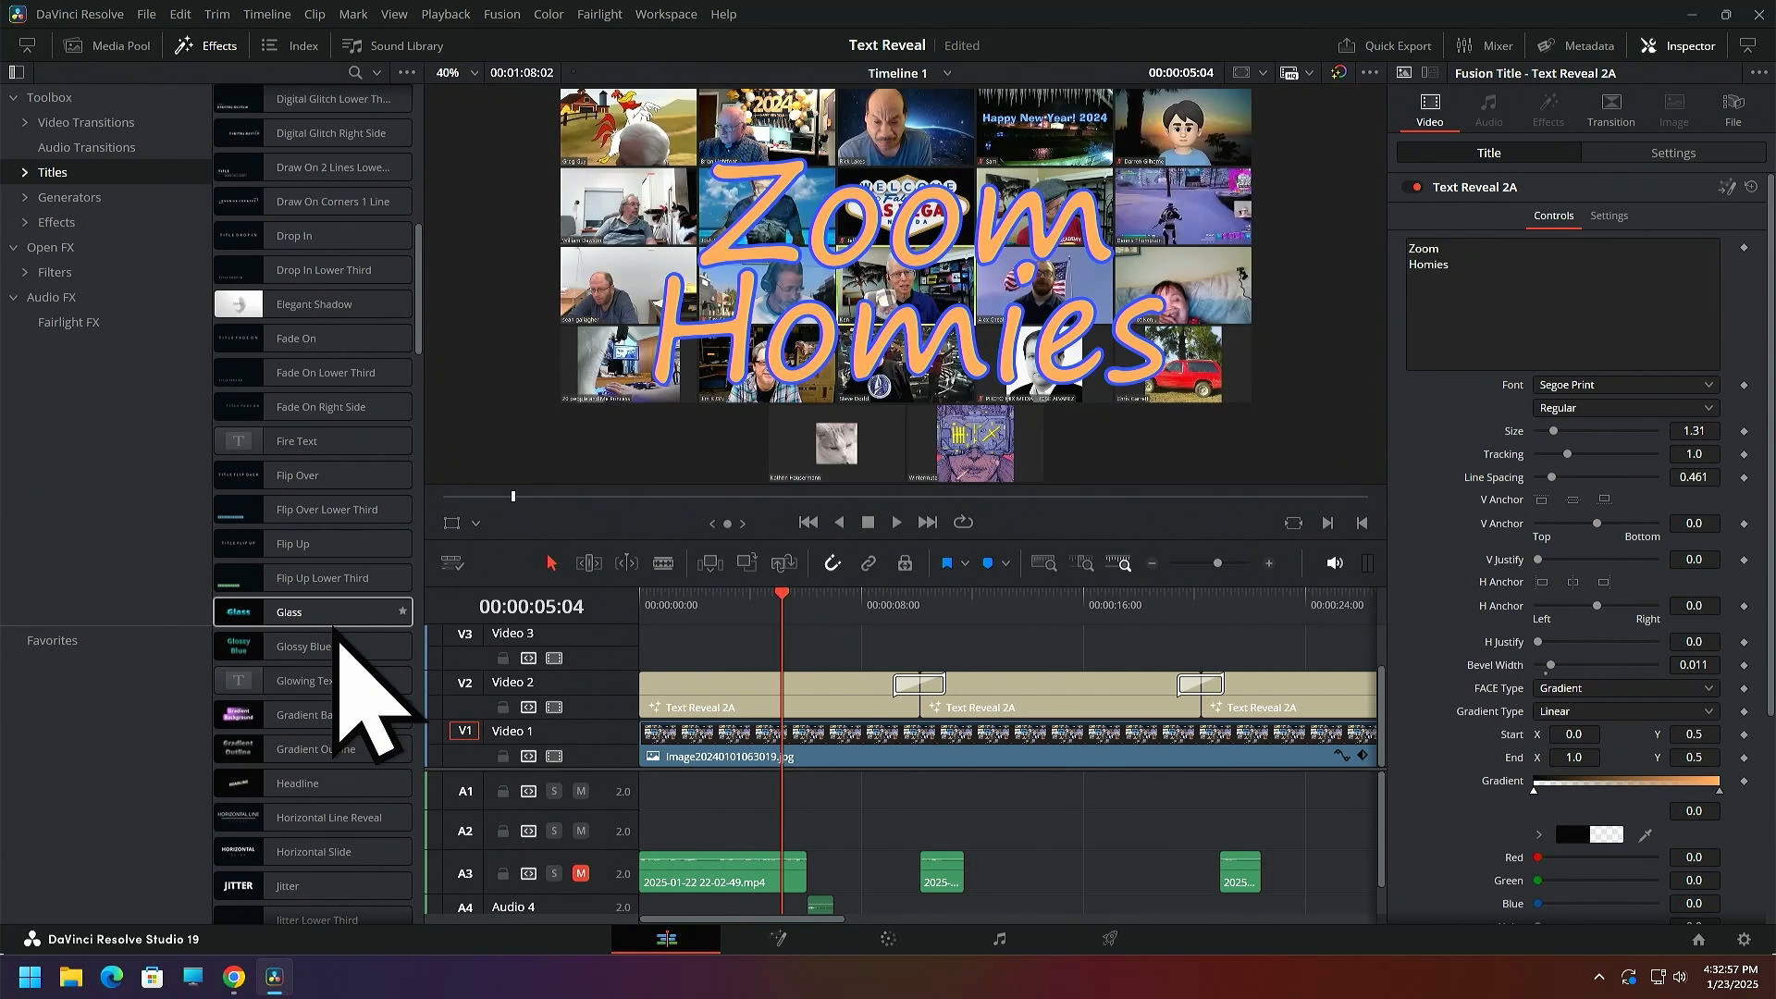
scroll(342, 656, "down", 1)
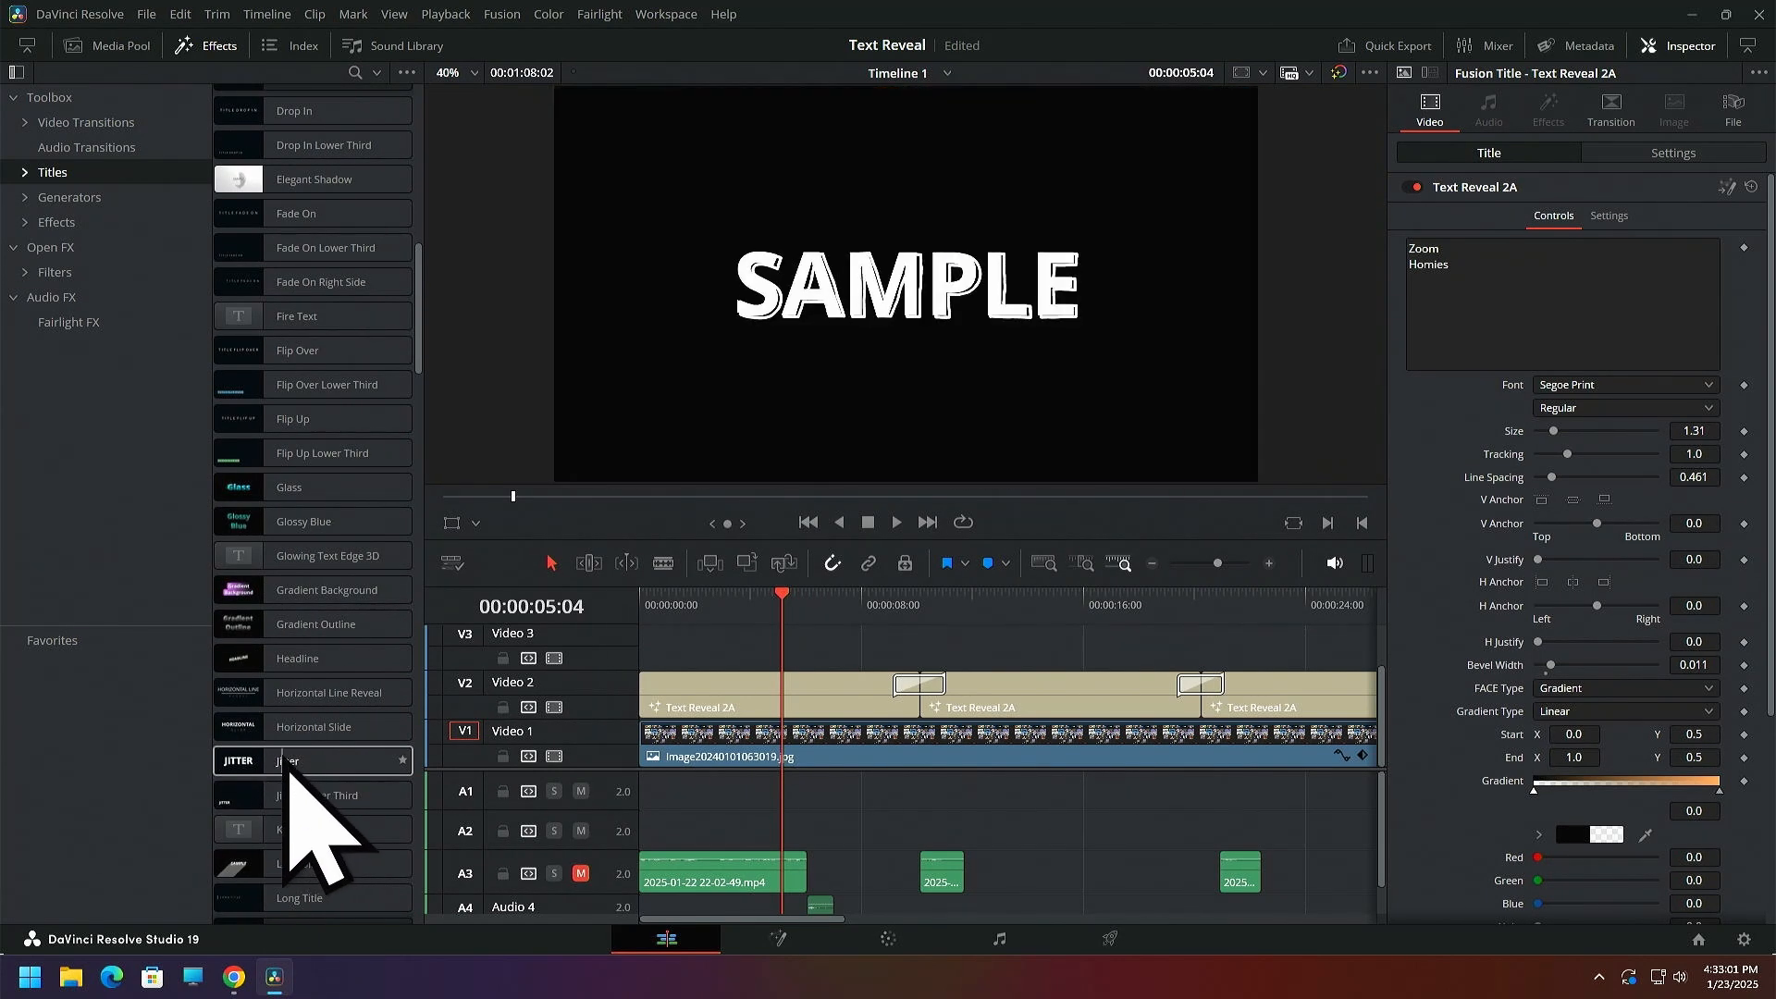
left_click_drag(283, 764, 731, 647)
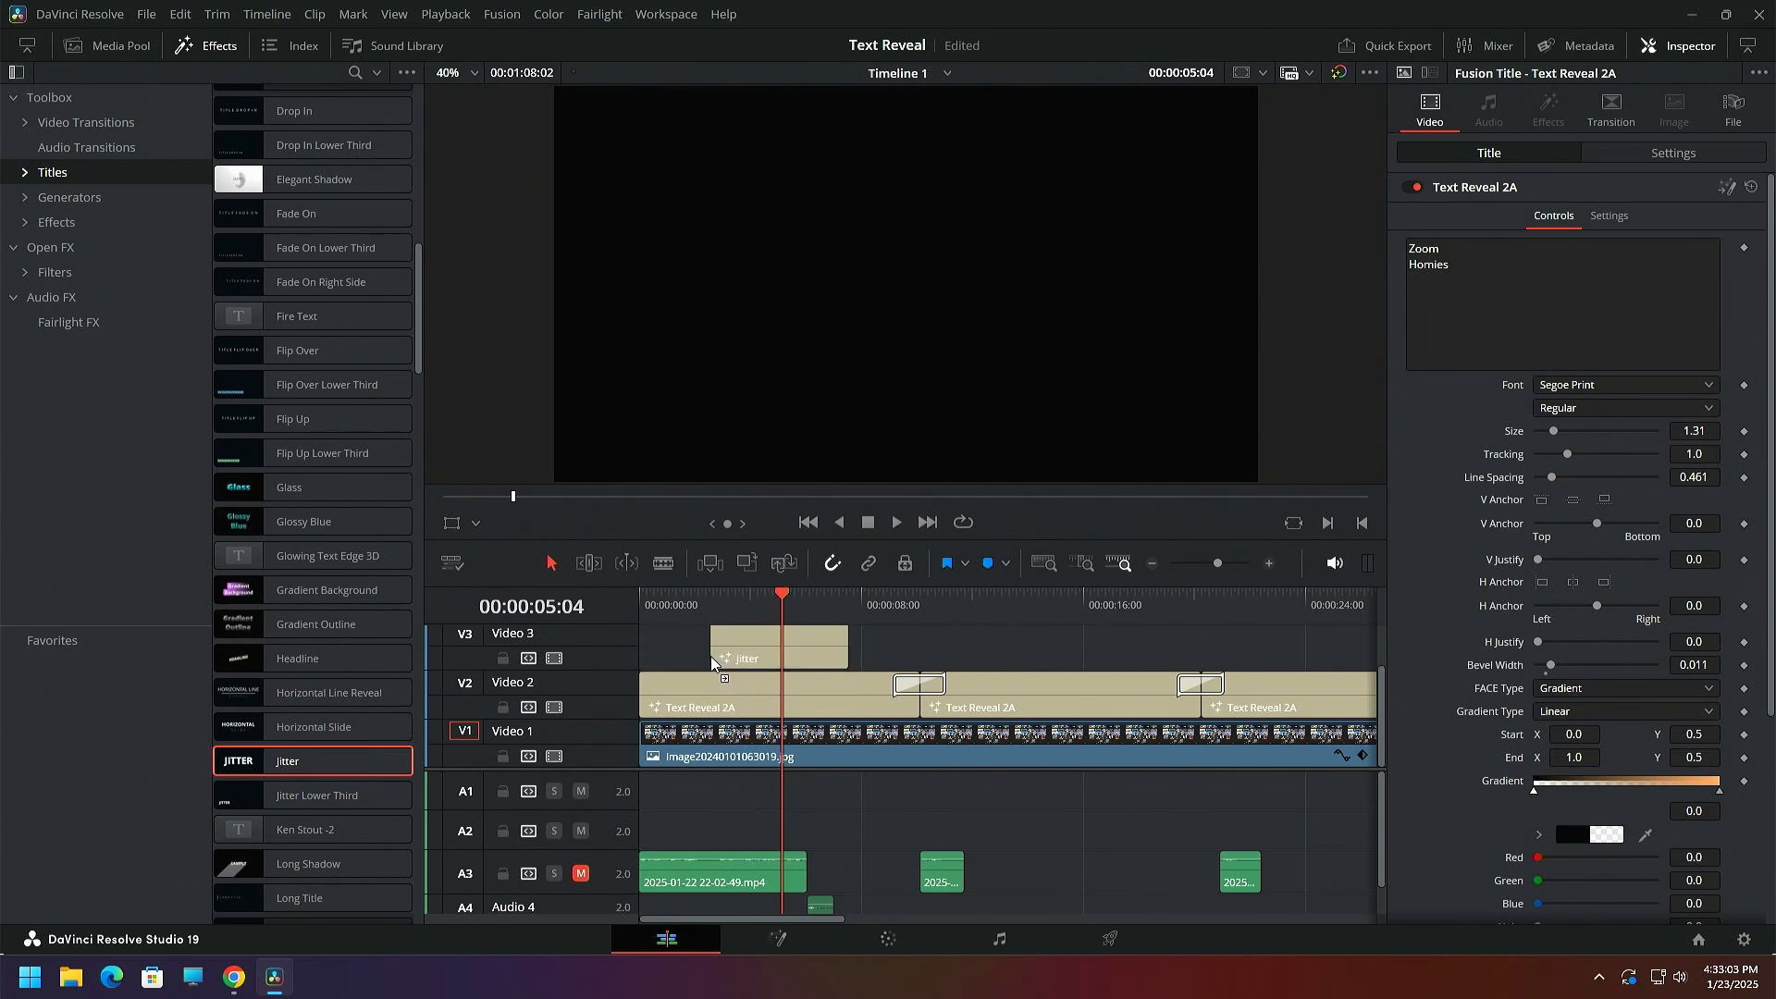
left_click(207, 46)
Step: Replace the Jitter title's sample text with One Vote
left_click(381, 634)
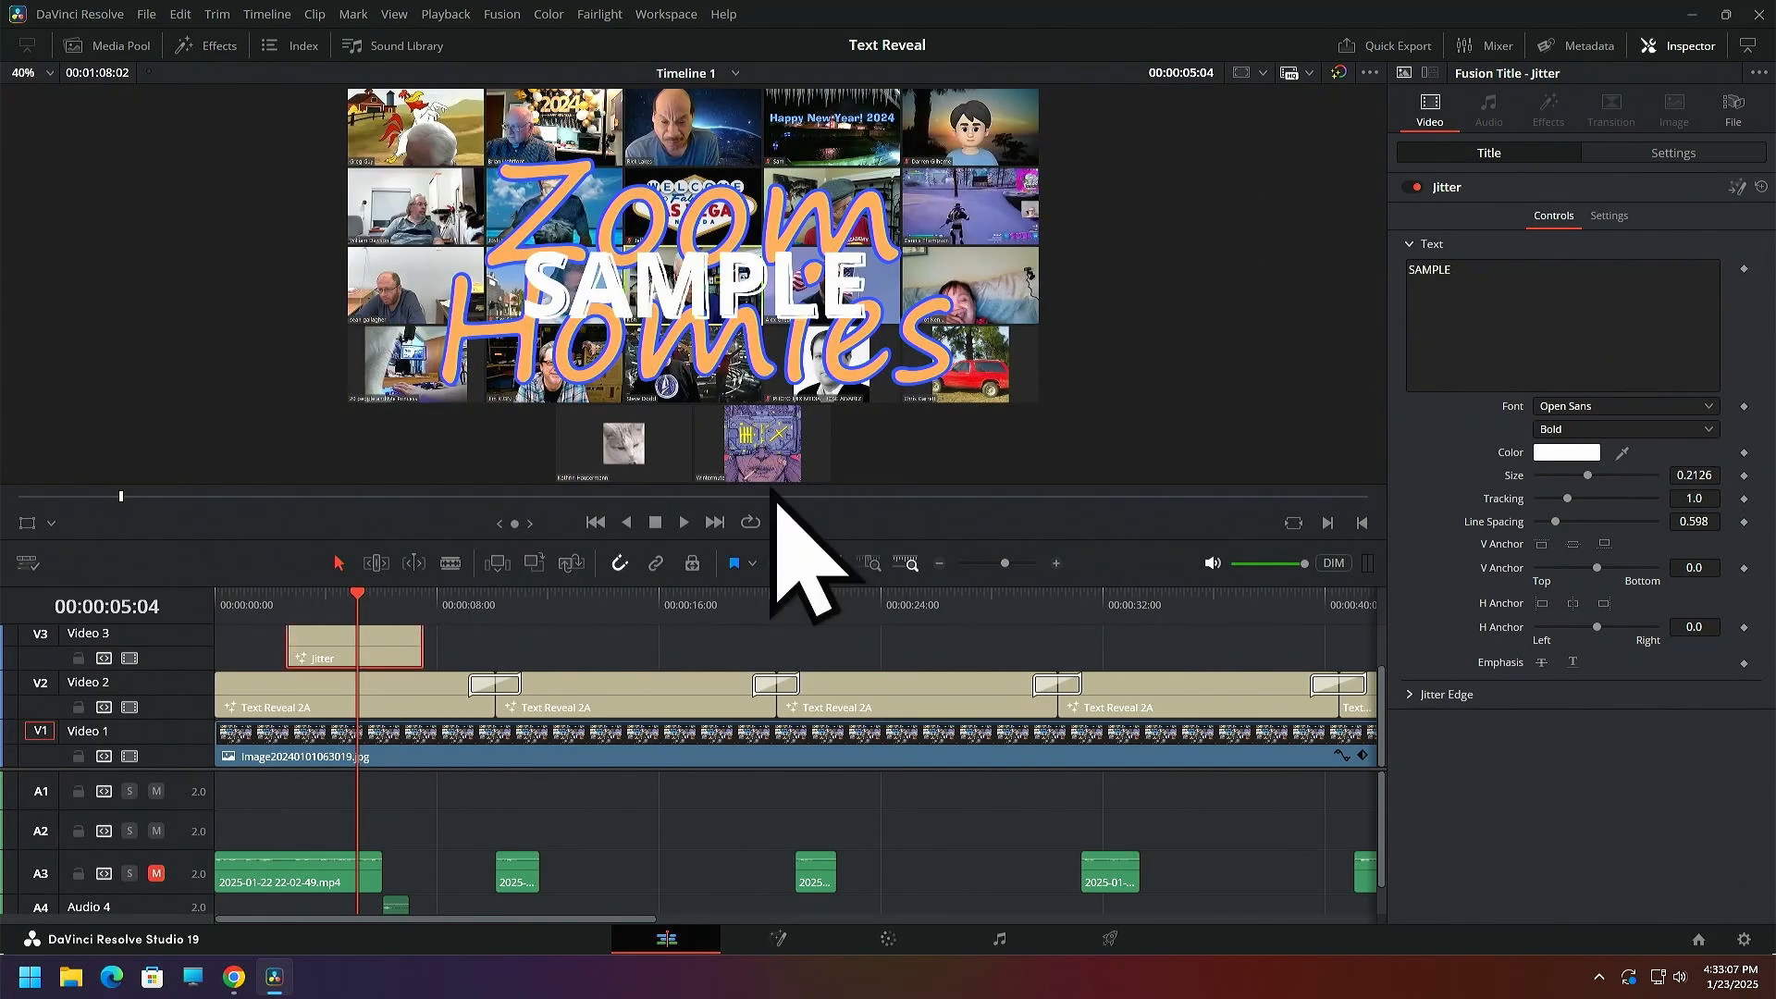
left_click(1485, 301)
key("BackSpace")
key("BackSpace")
key("BackSpace")
key("BackSpace")
key("BackSpace")
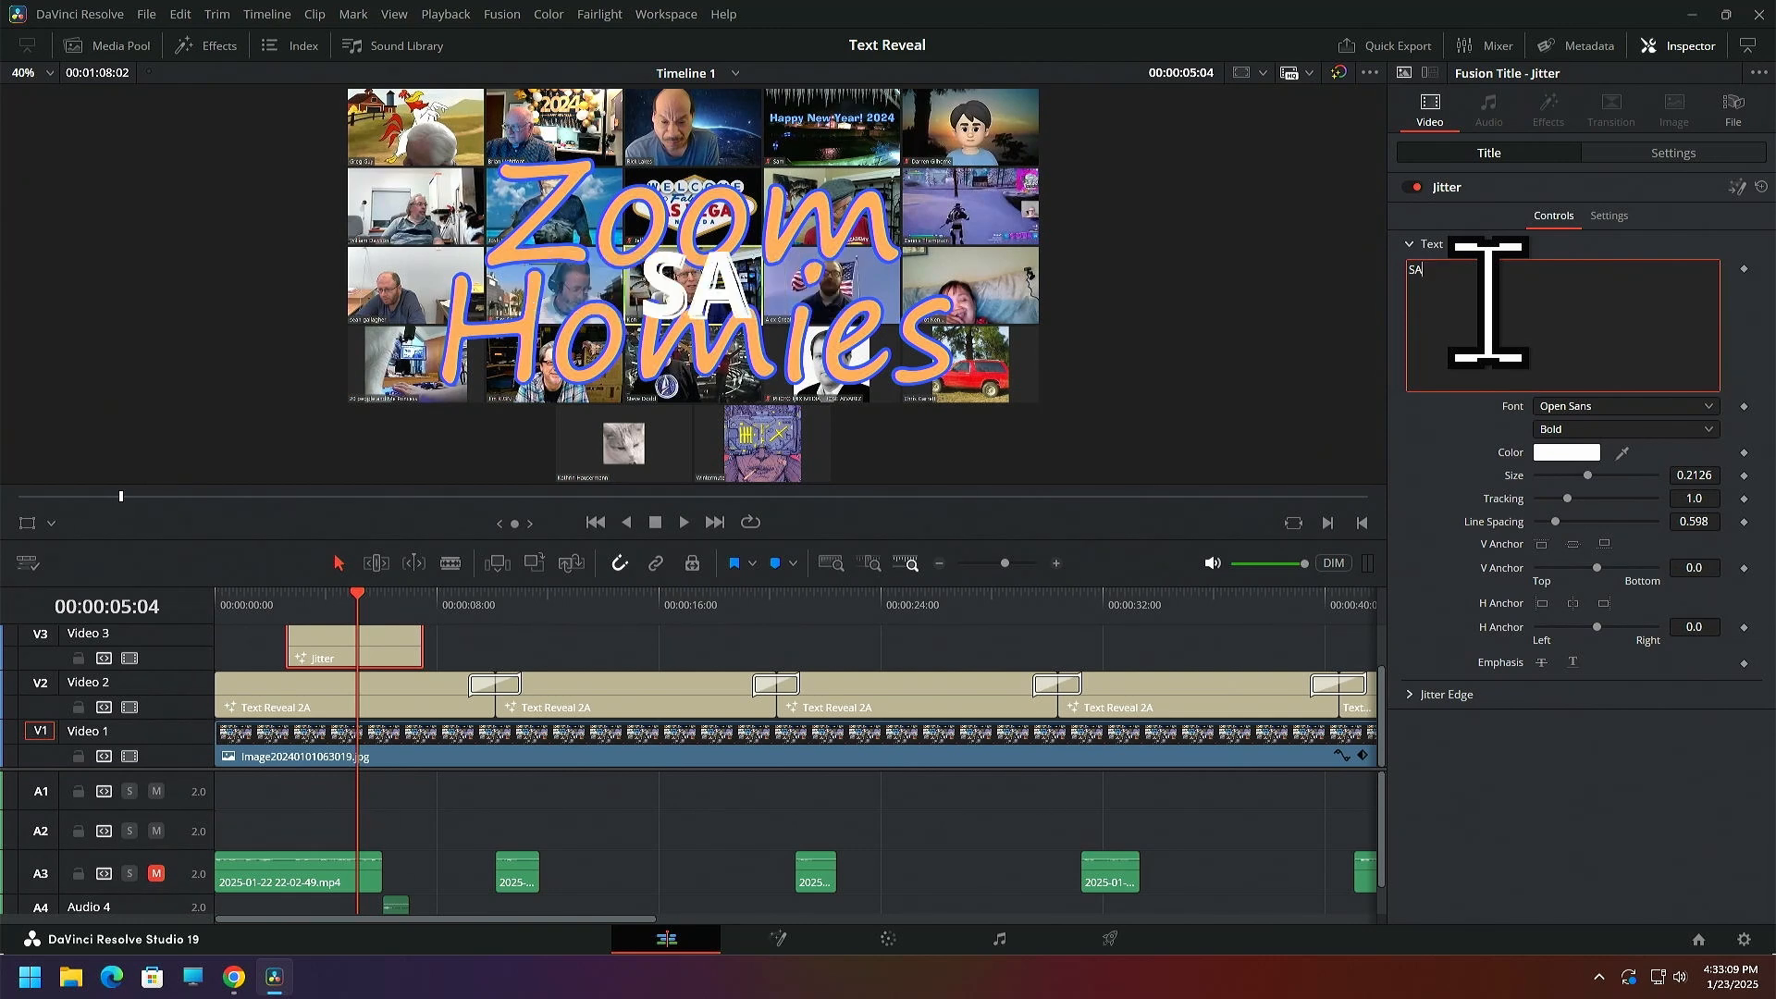
type("One B")
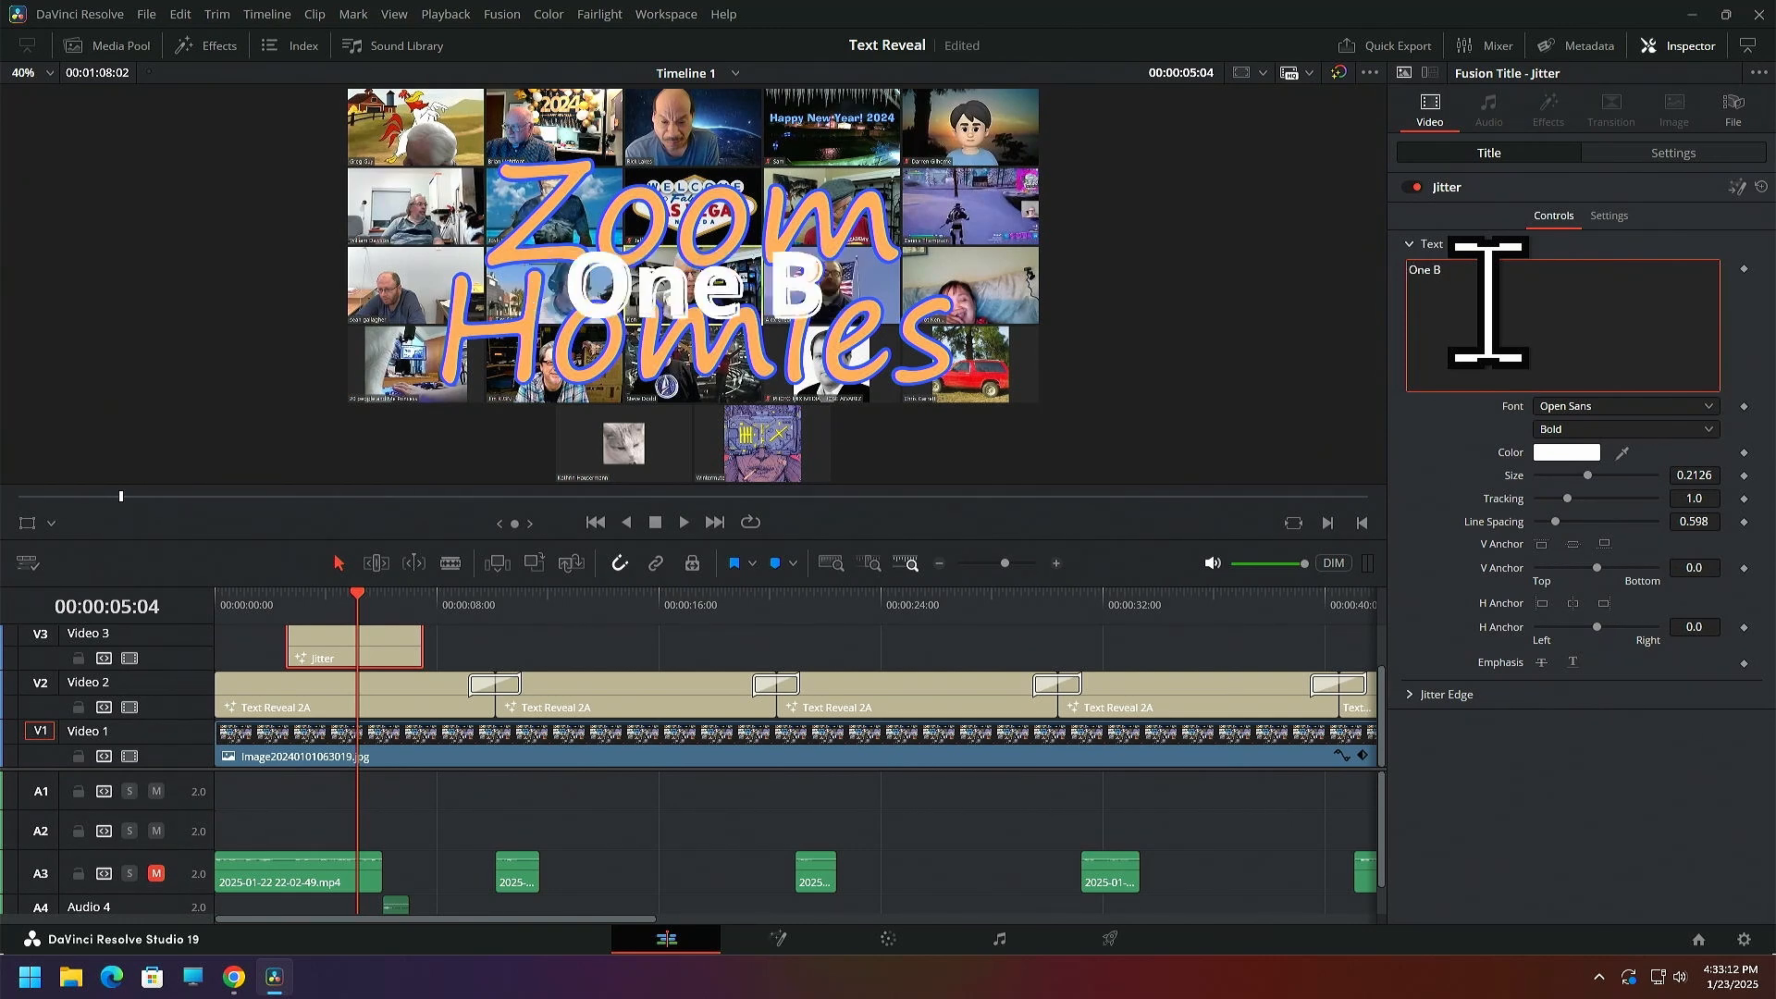
key("BackSpace")
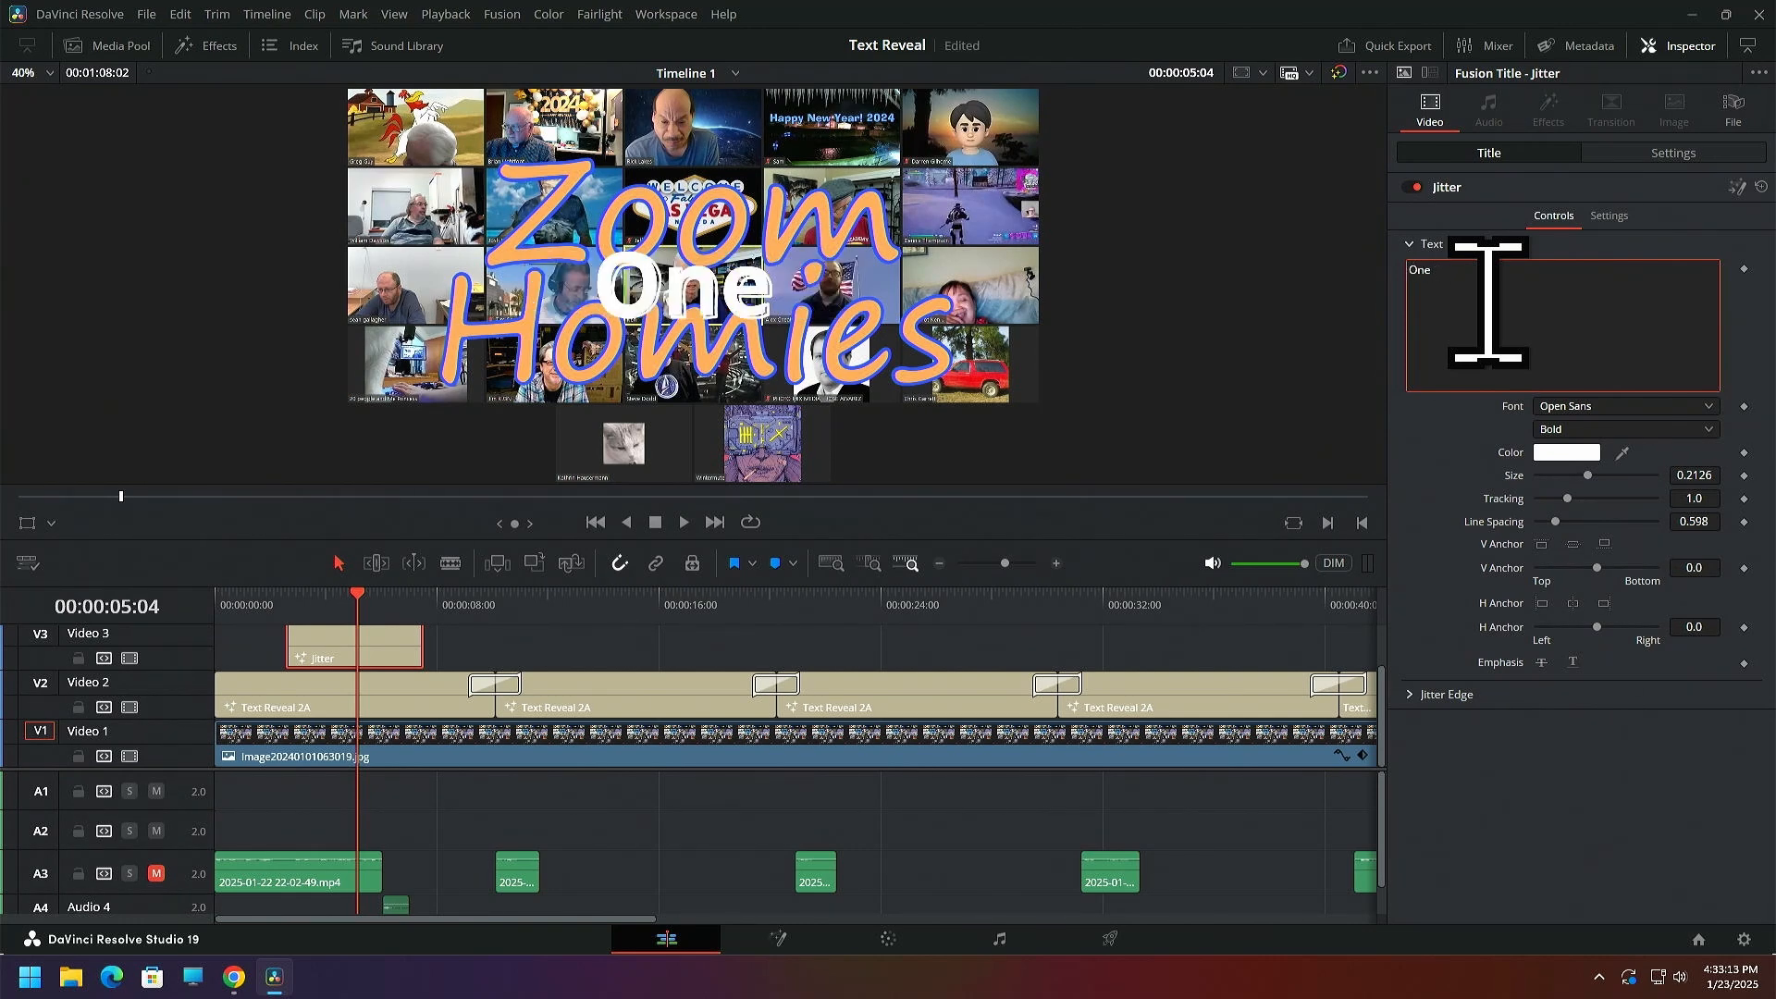
type("Vote")
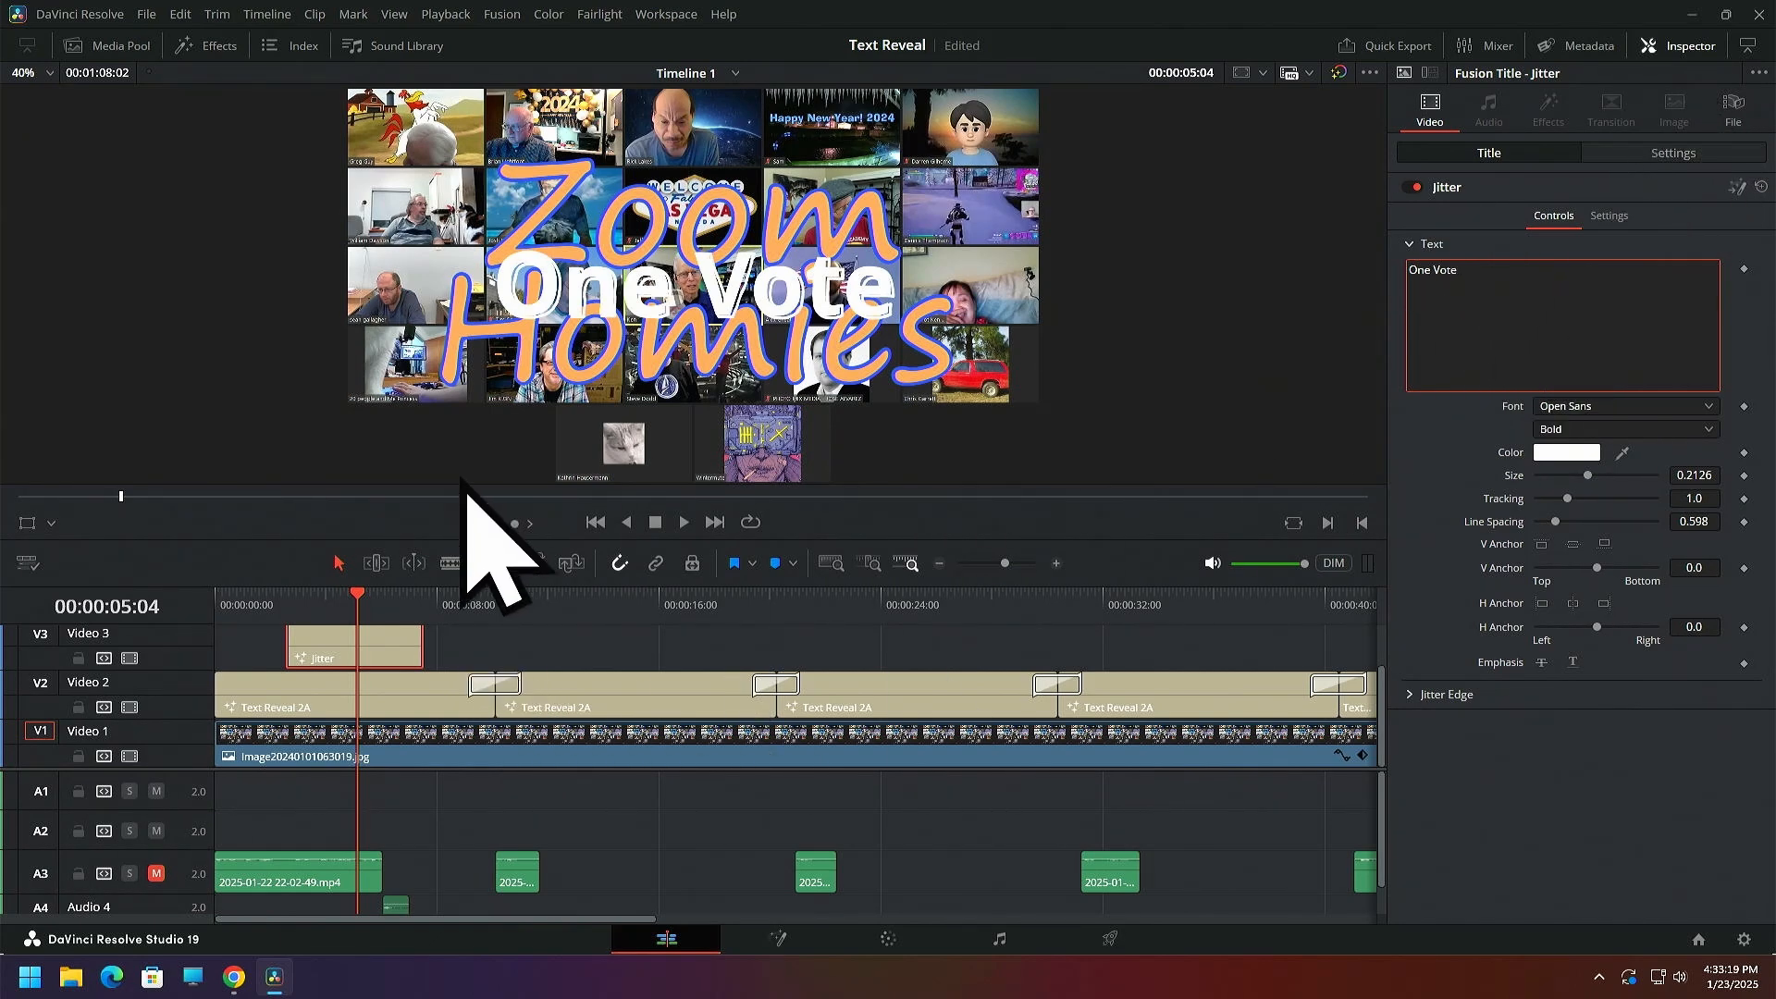
Step: Move the One Vote title down to the lower-left area of the frame using the transform overlay
left_click(27, 524)
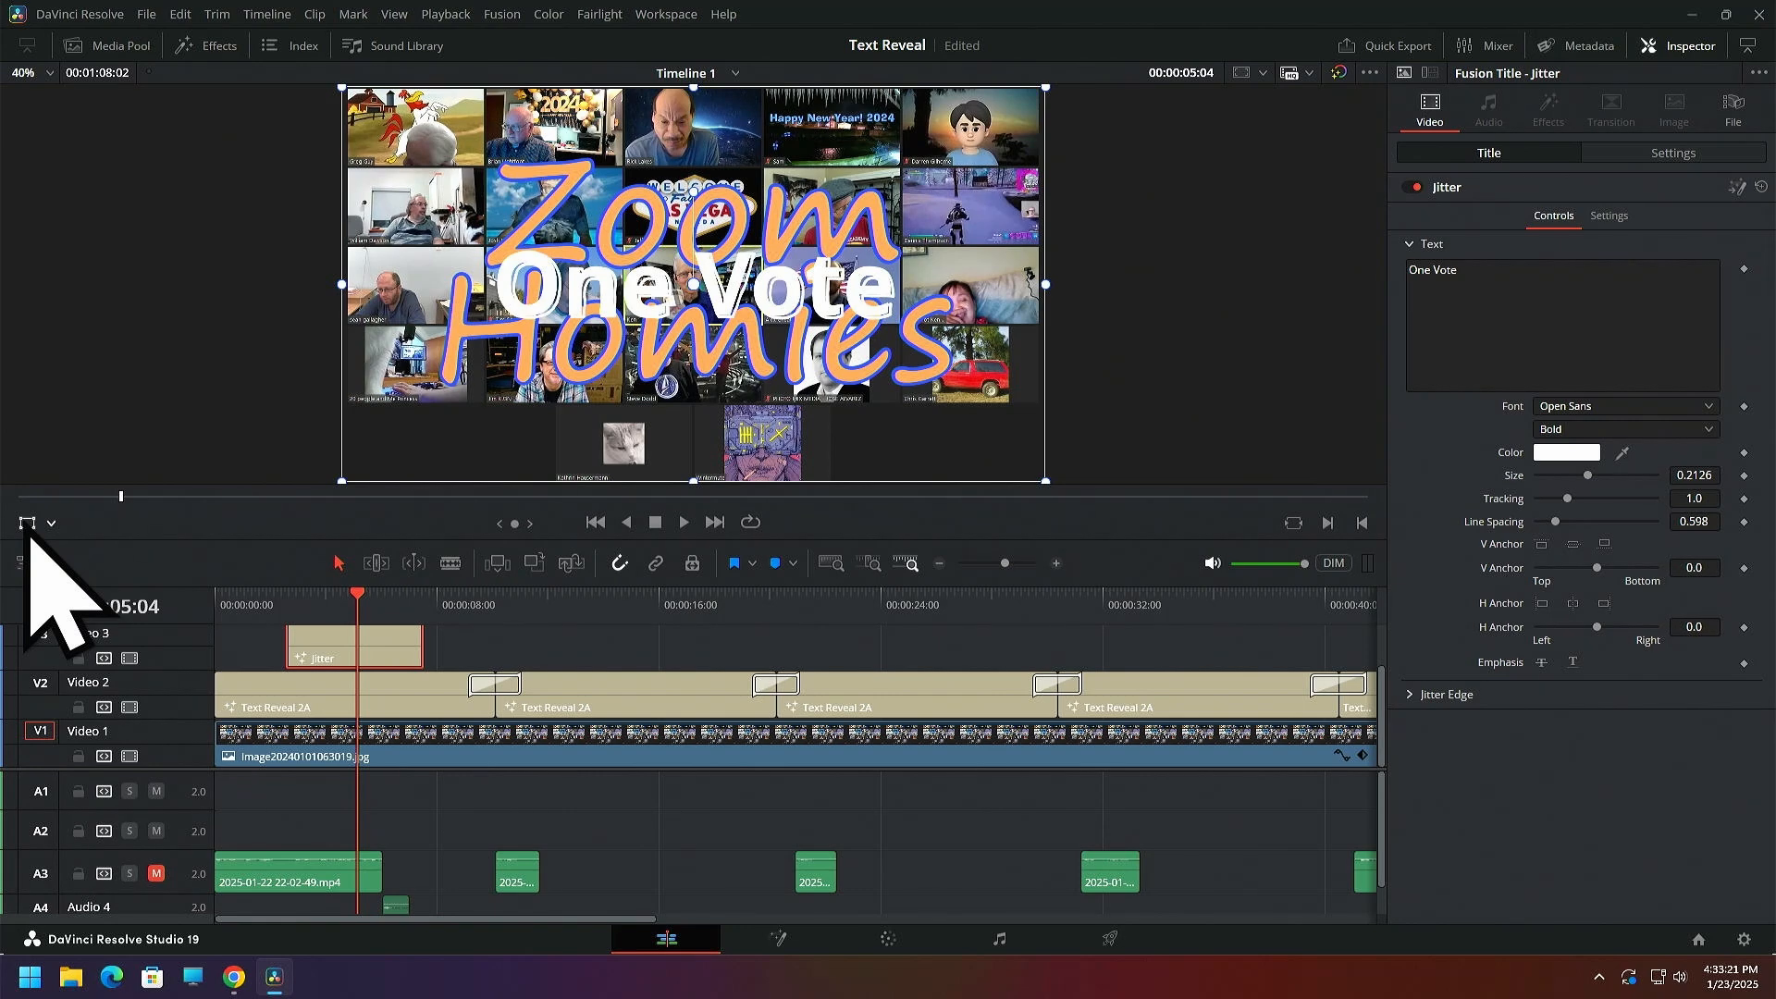
left_click_drag(615, 397, 342, 528)
left_click_drag(437, 529, 457, 525)
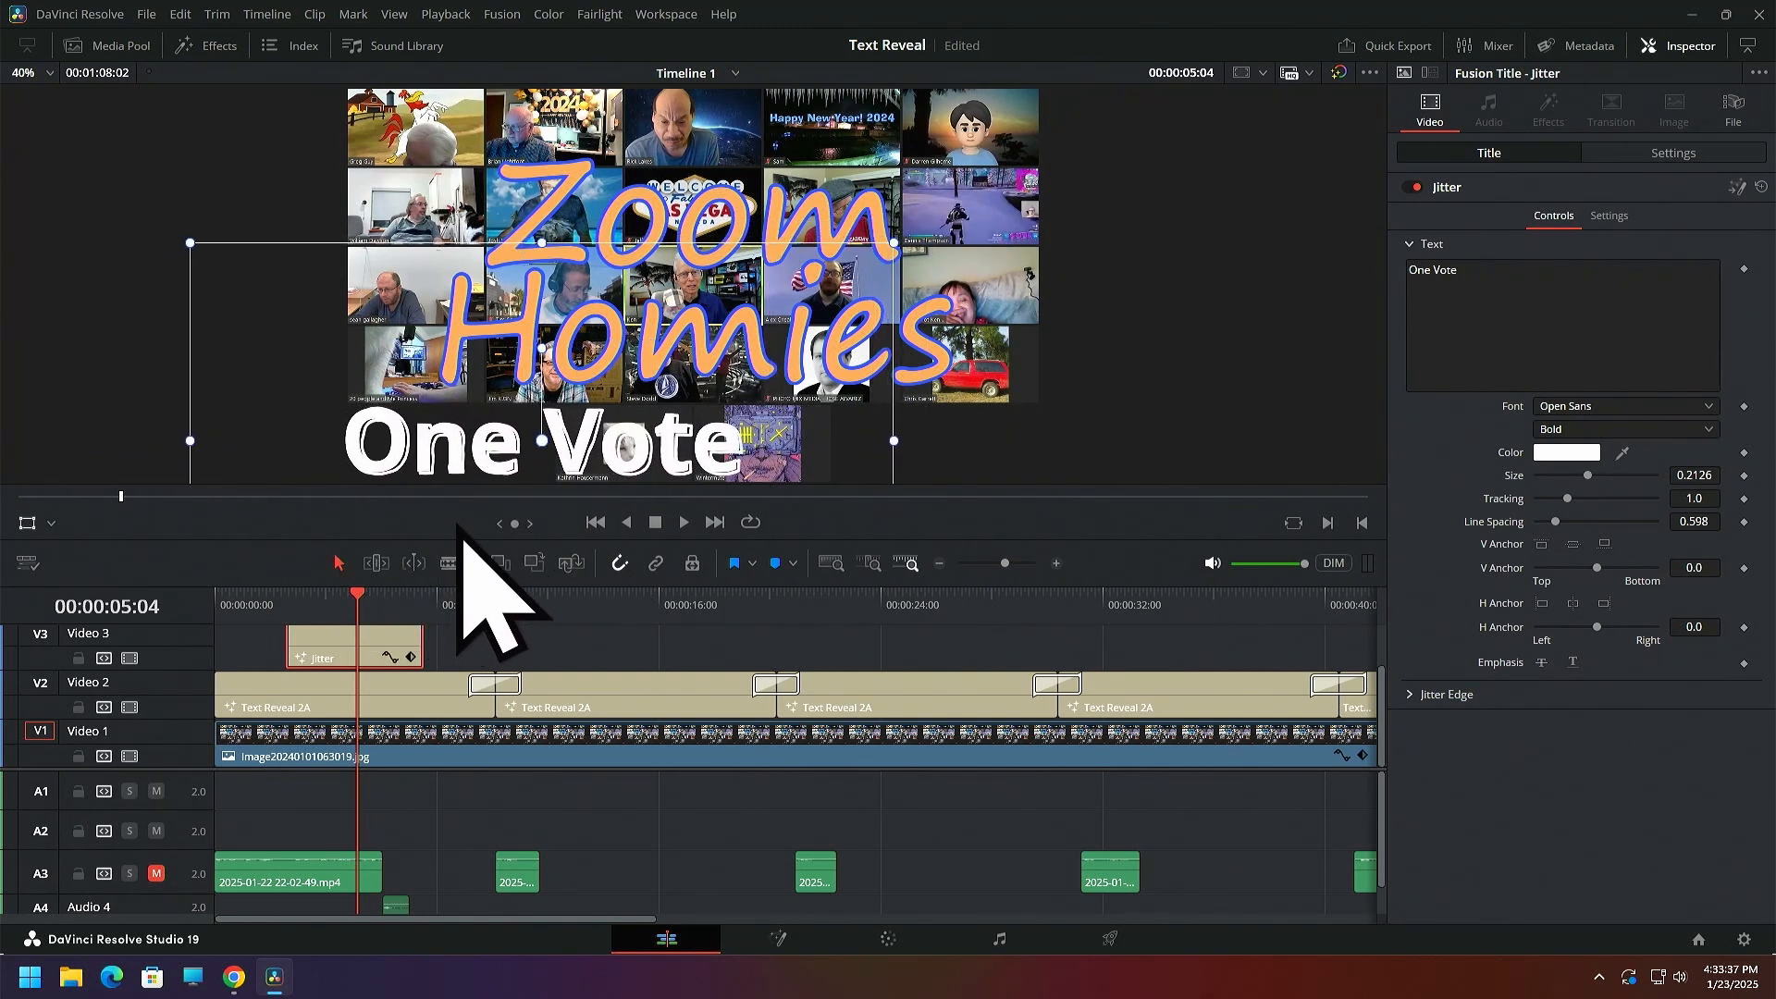
Step: Shrink the title's size and nudge its position slightly upward
left_click(27, 523)
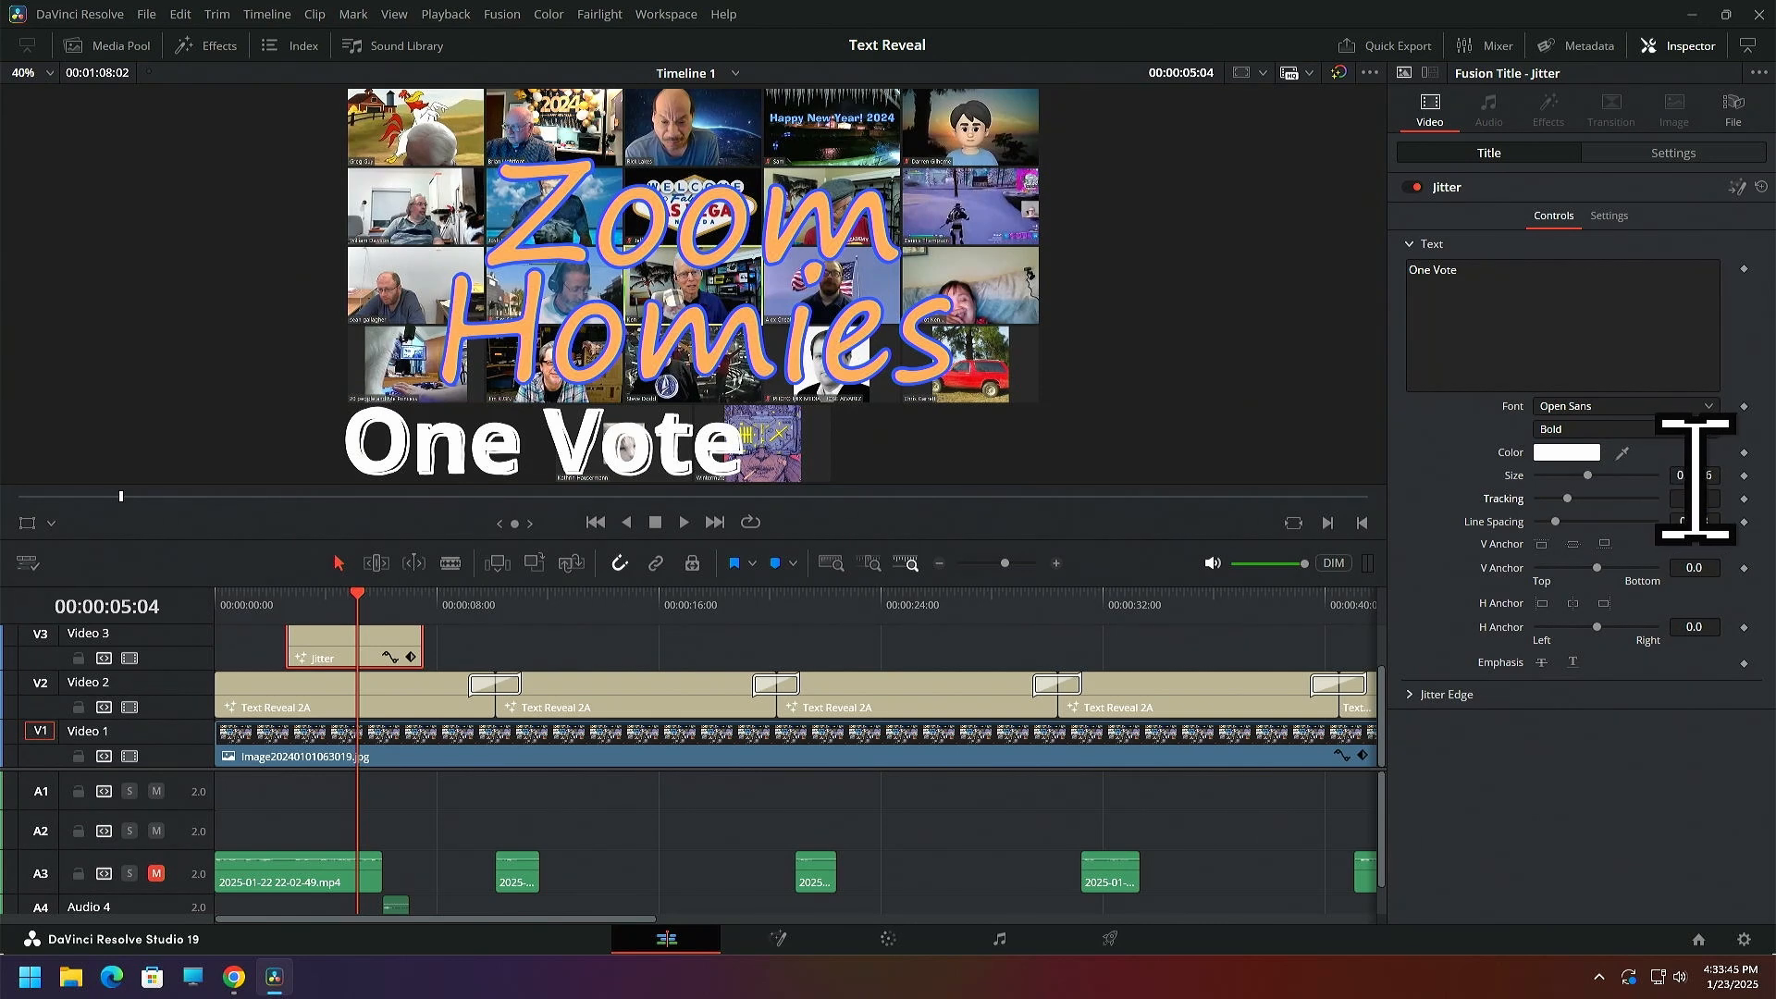
left_click_drag(1695, 476, 1614, 476)
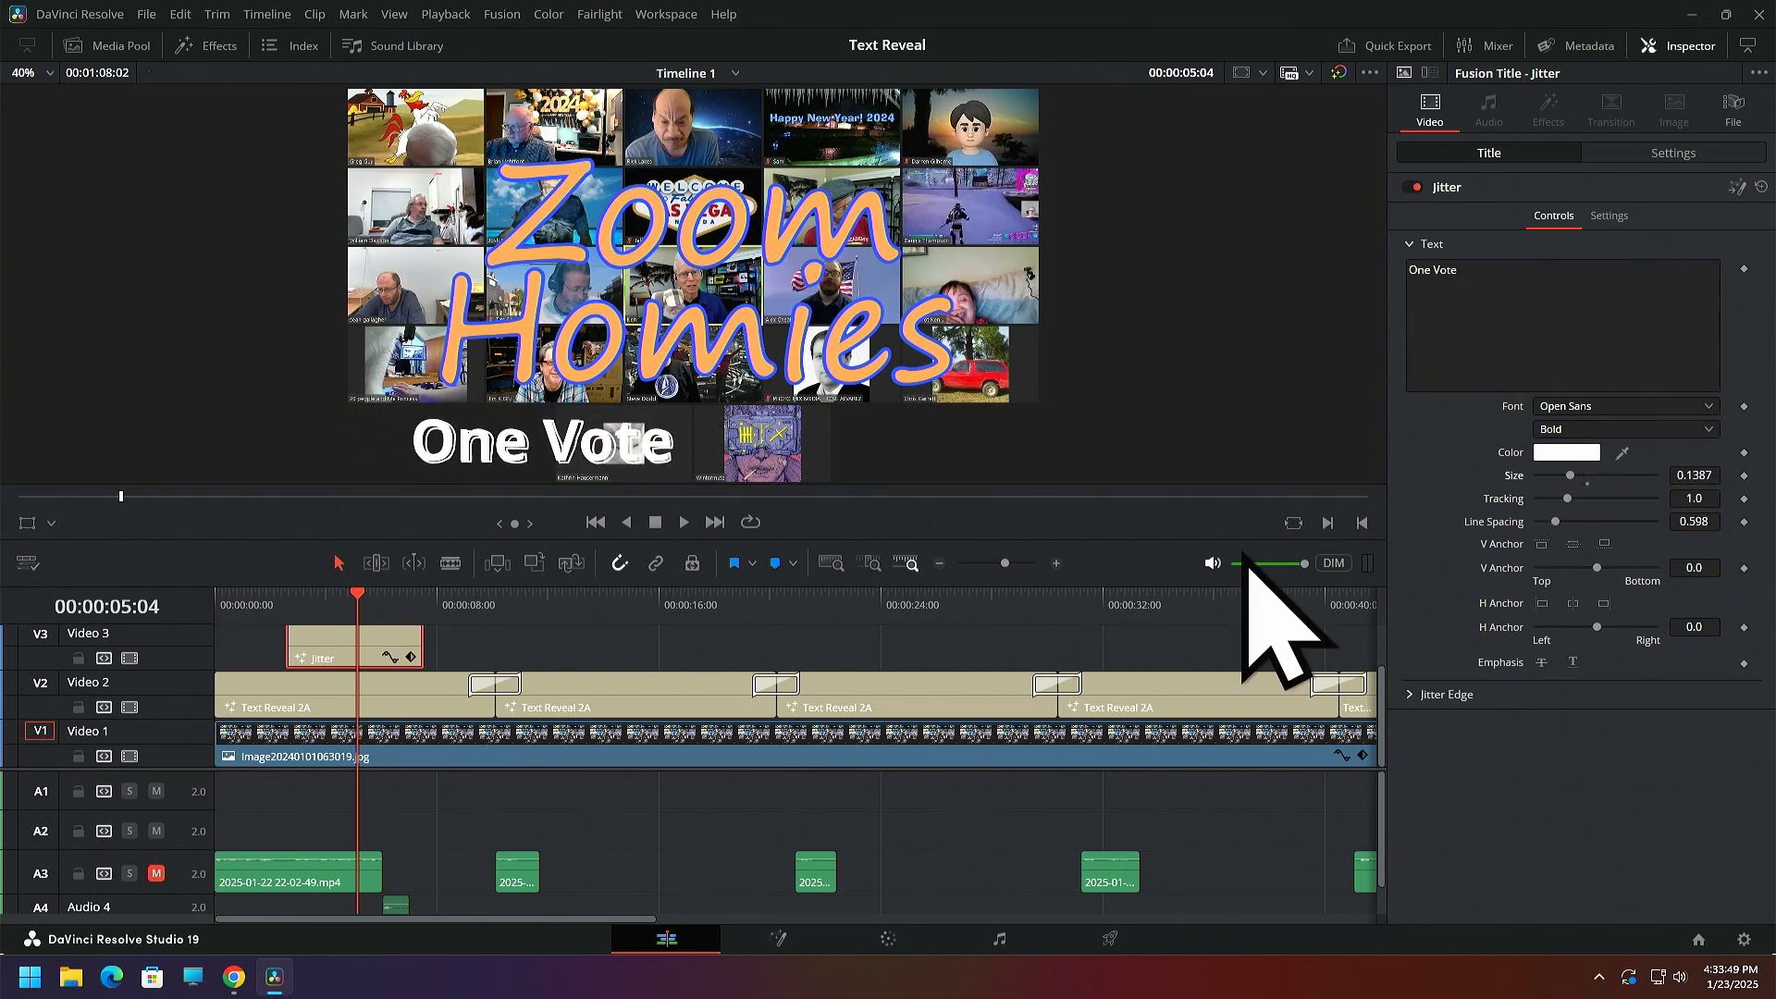
left_click(28, 523)
mouse_move(432, 483)
left_mouse_down()
mouse_move(539, 480)
mouse_move(434, 466)
left_mouse_up()
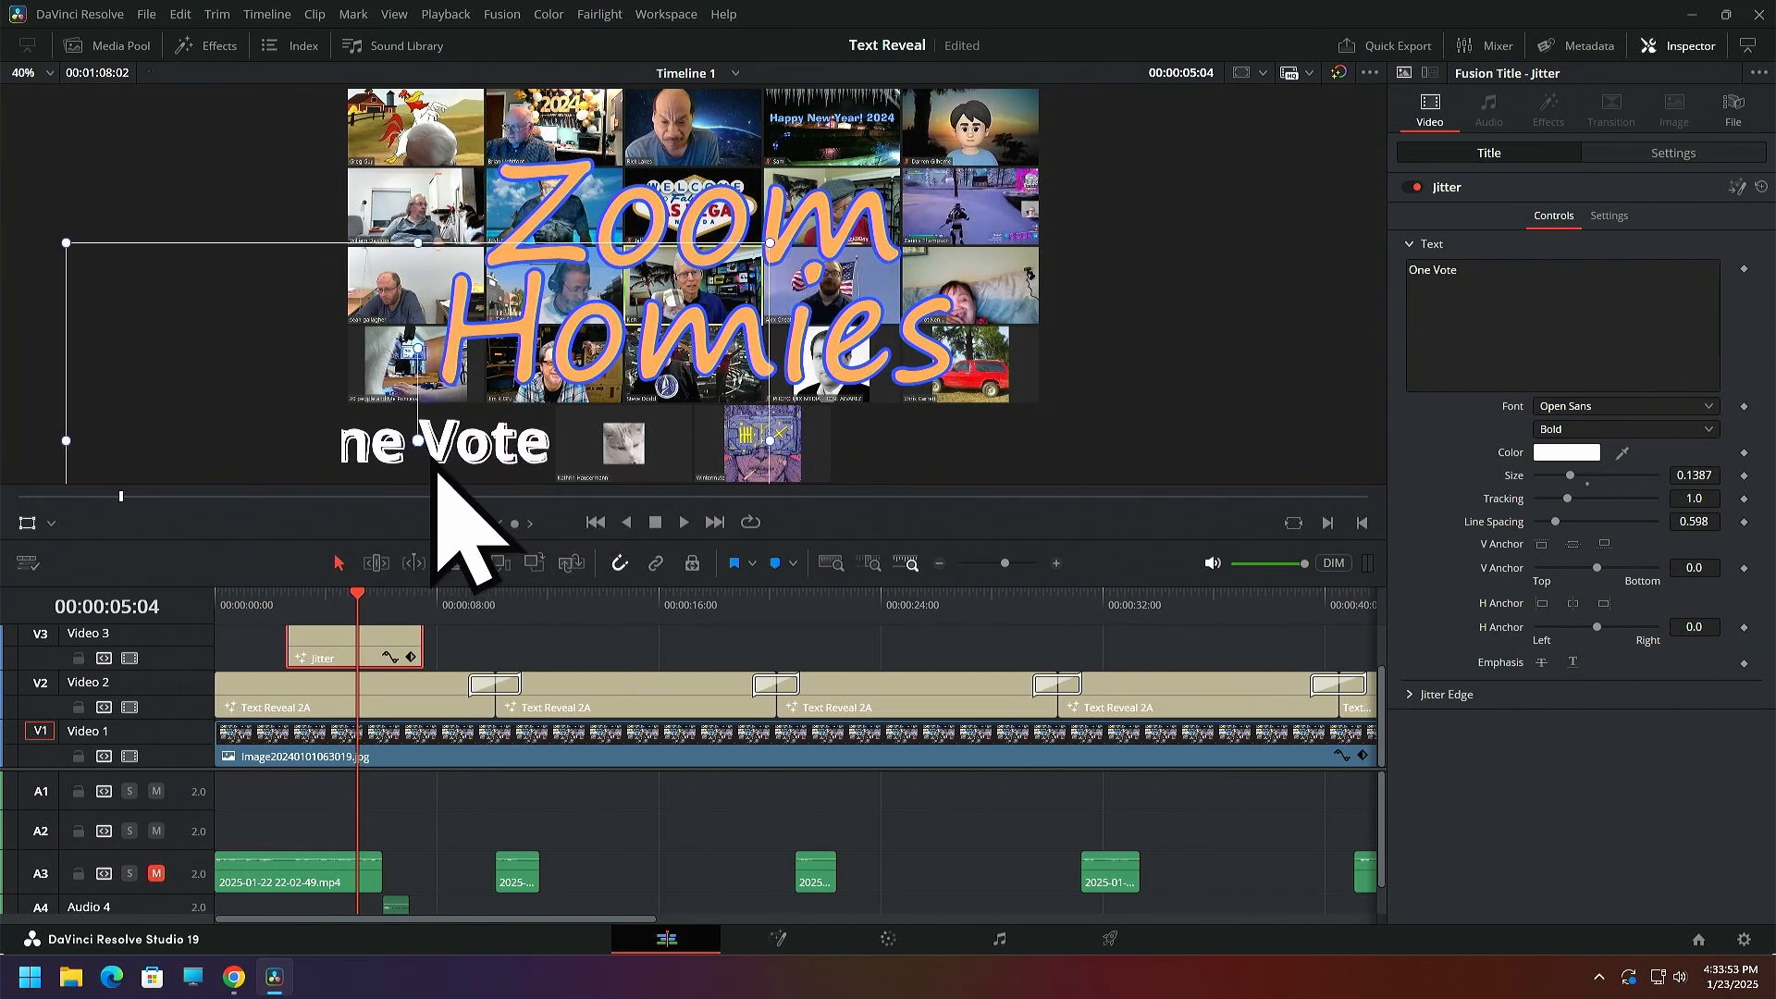
Step: Set the title size to 0.135, then reduce it further to about 0.0837
left_click(1693, 476)
type("0.135")
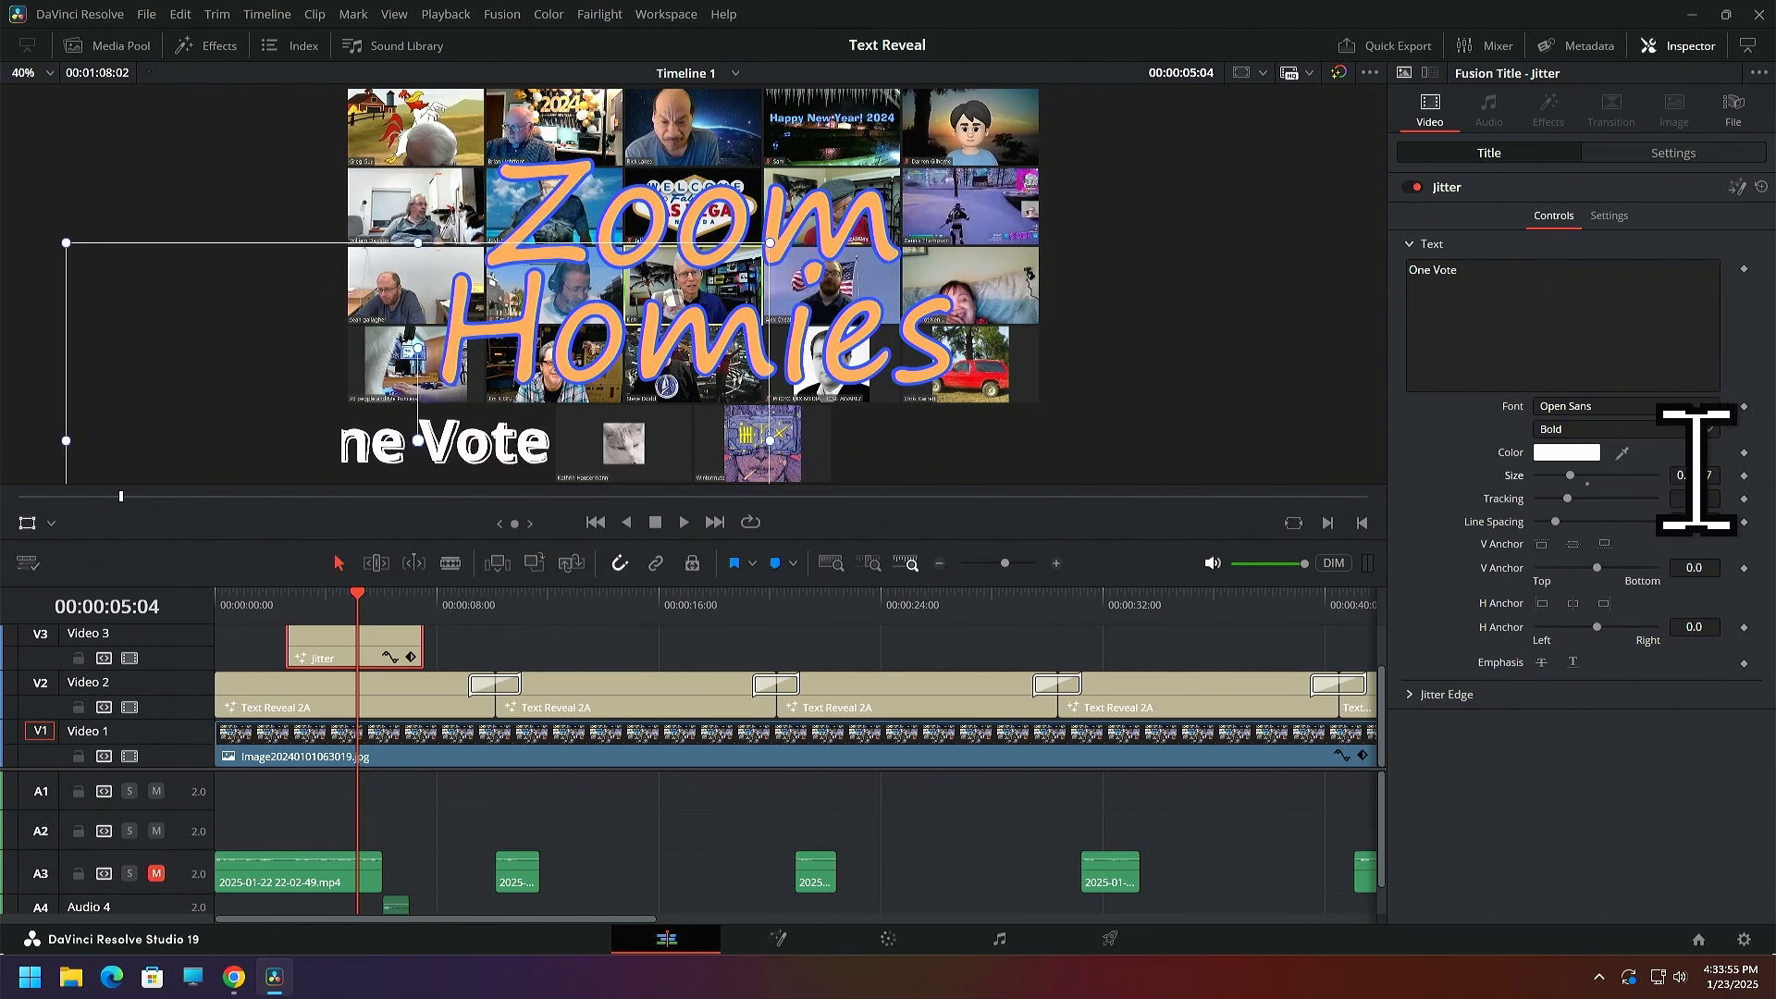
key("Return")
left_click_drag(1694, 476, 1663, 475)
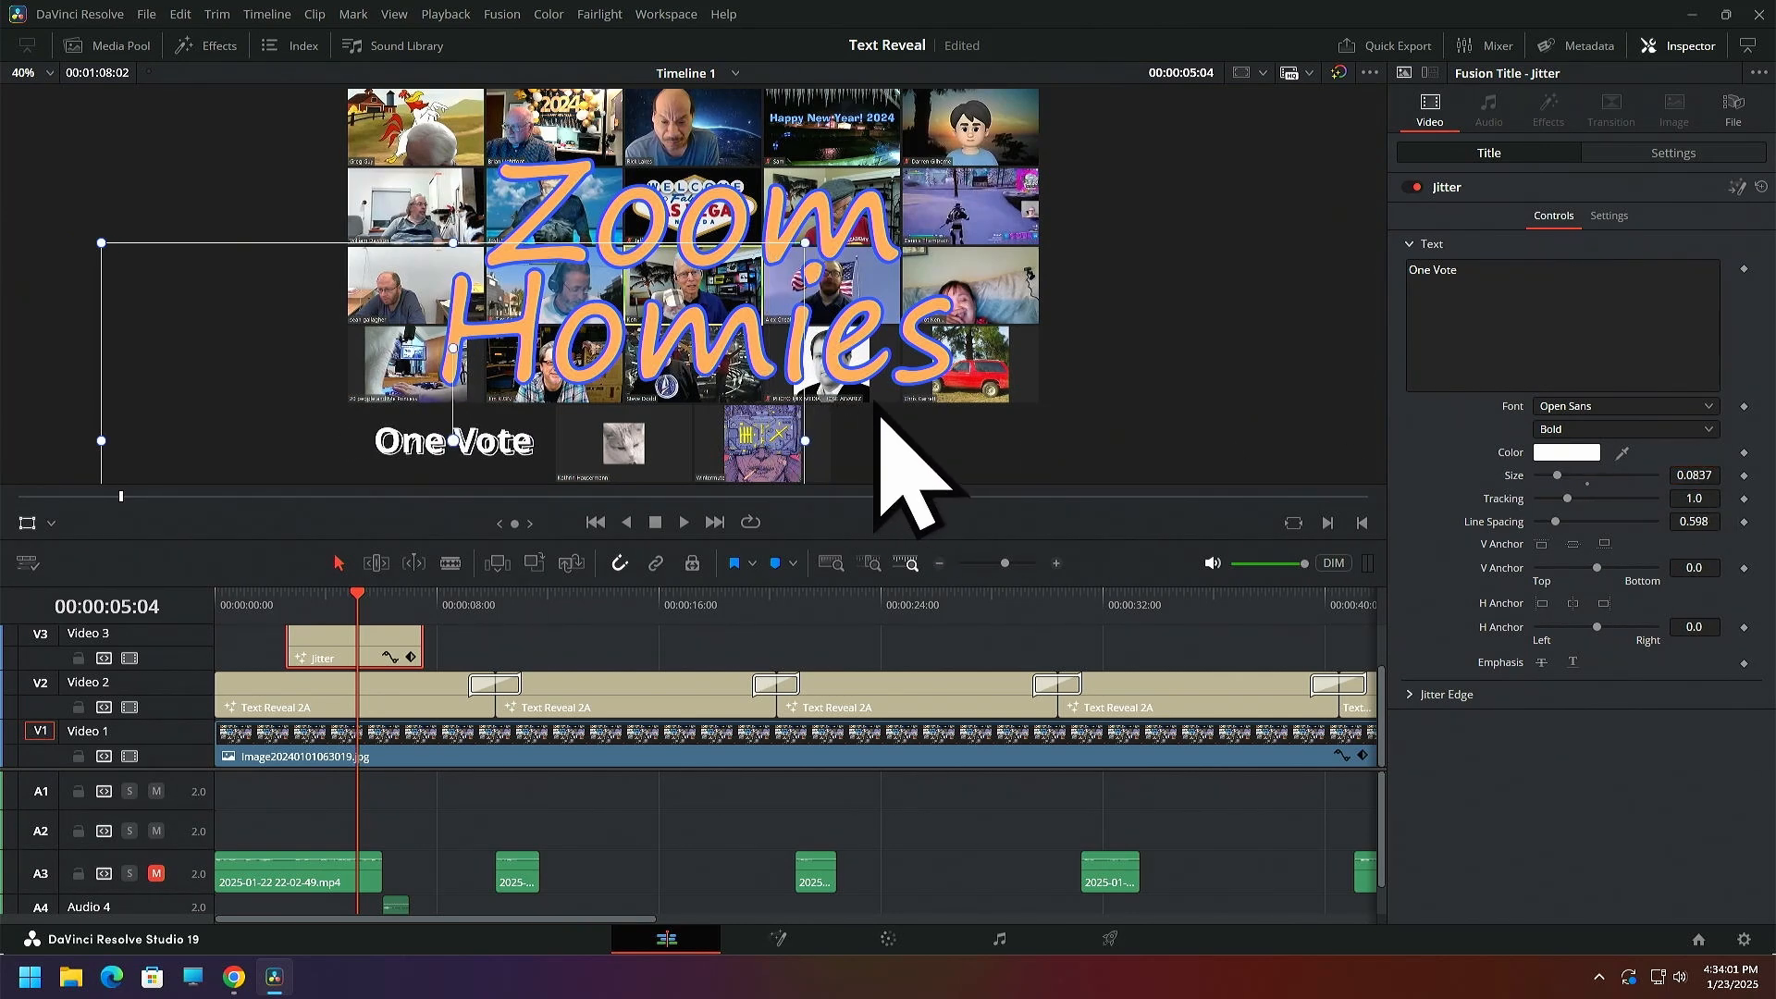
Step: Save the project and hide the transform overlay
key("ctrl+s")
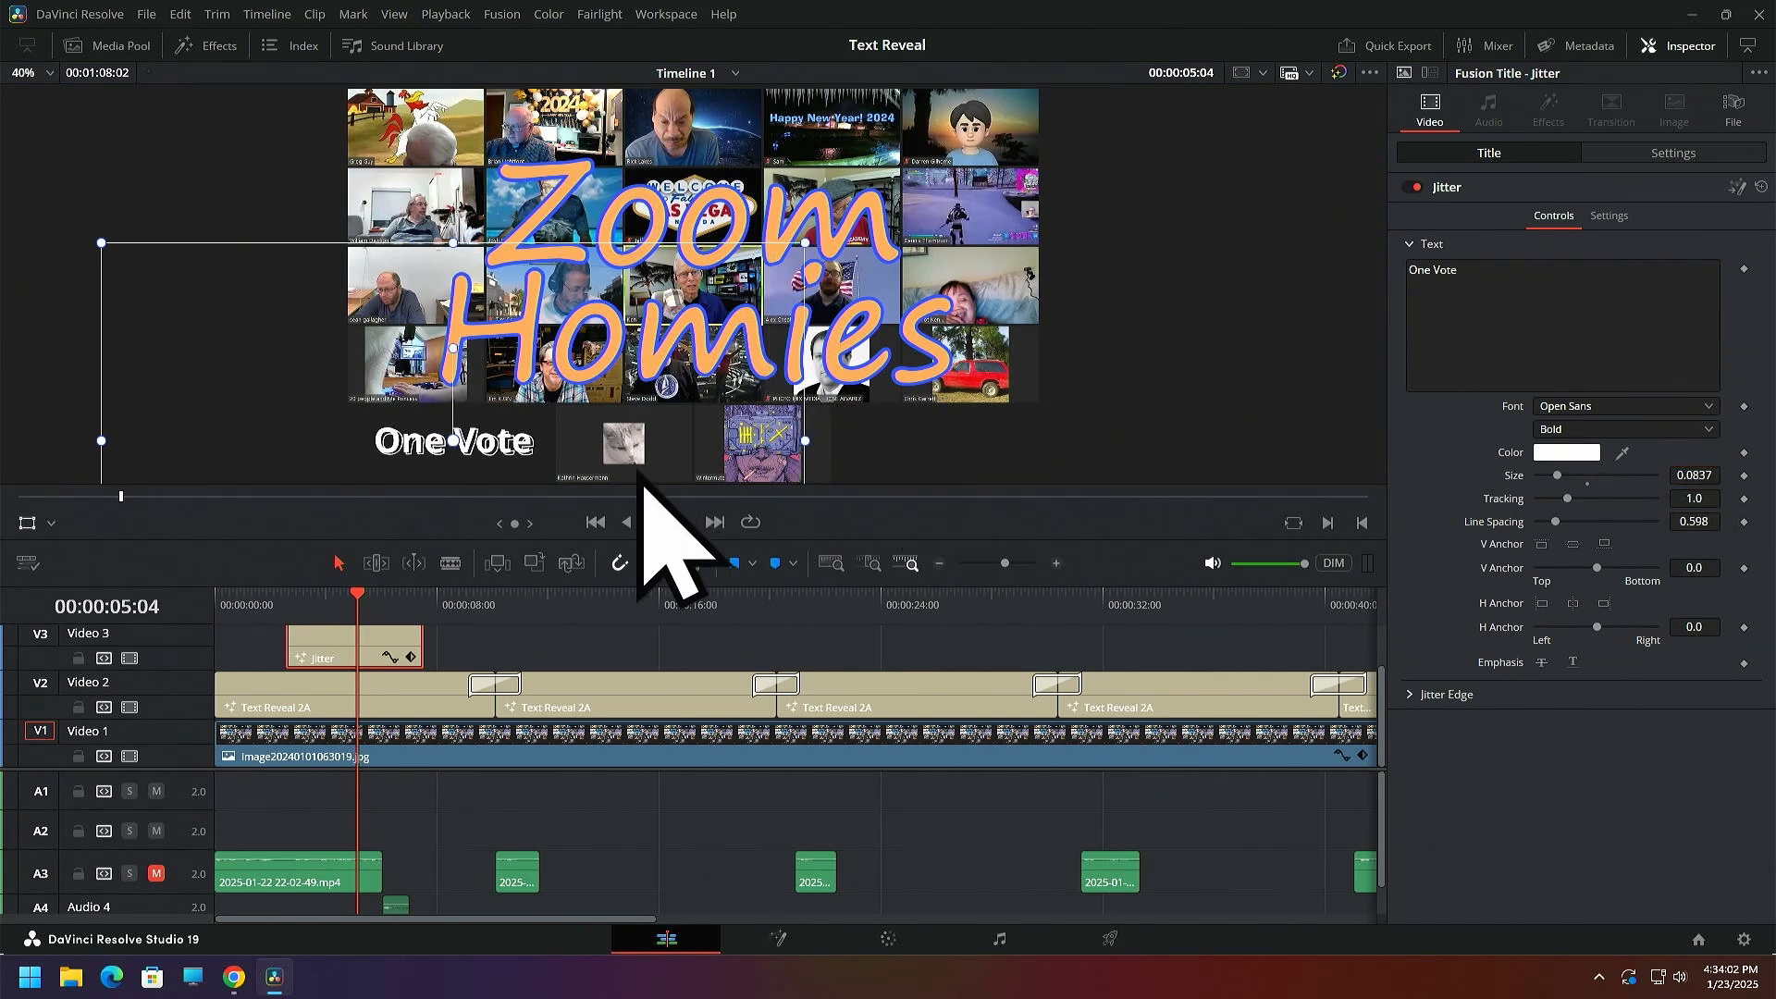
left_click(28, 523)
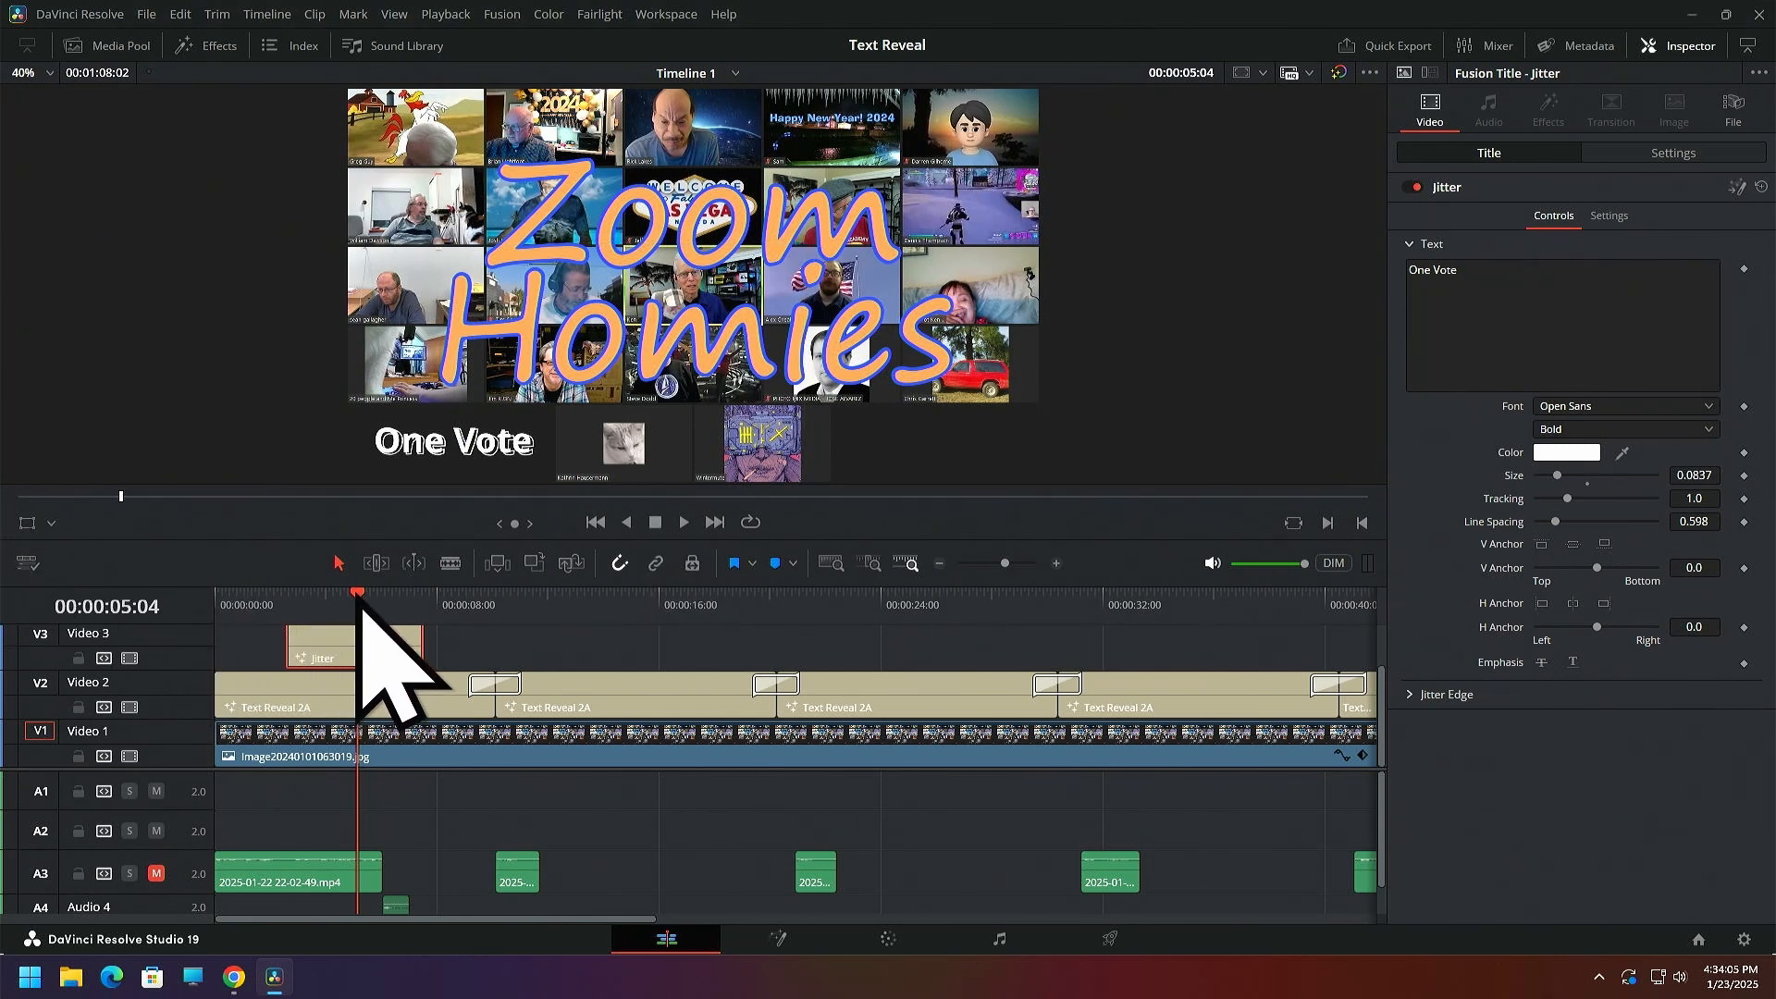
Step: Play back the timeline around the One Vote title to preview it
left_click_drag(358, 600, 262, 601)
key("space")
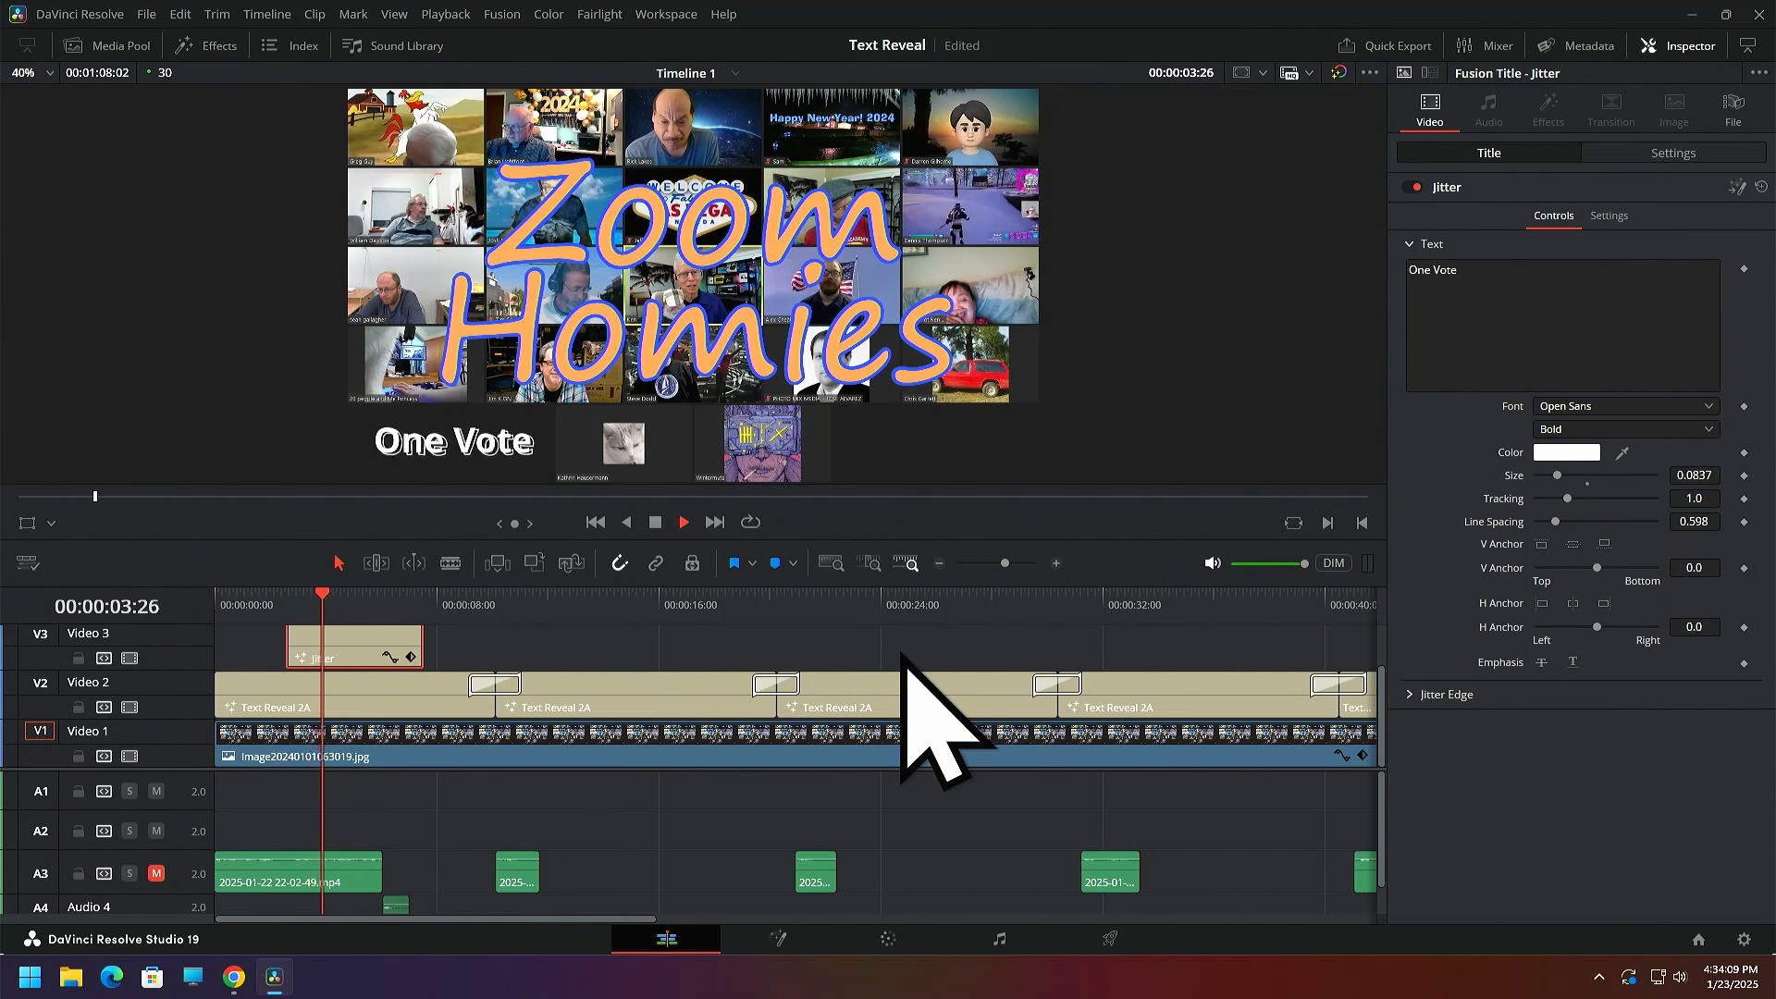
key("space")
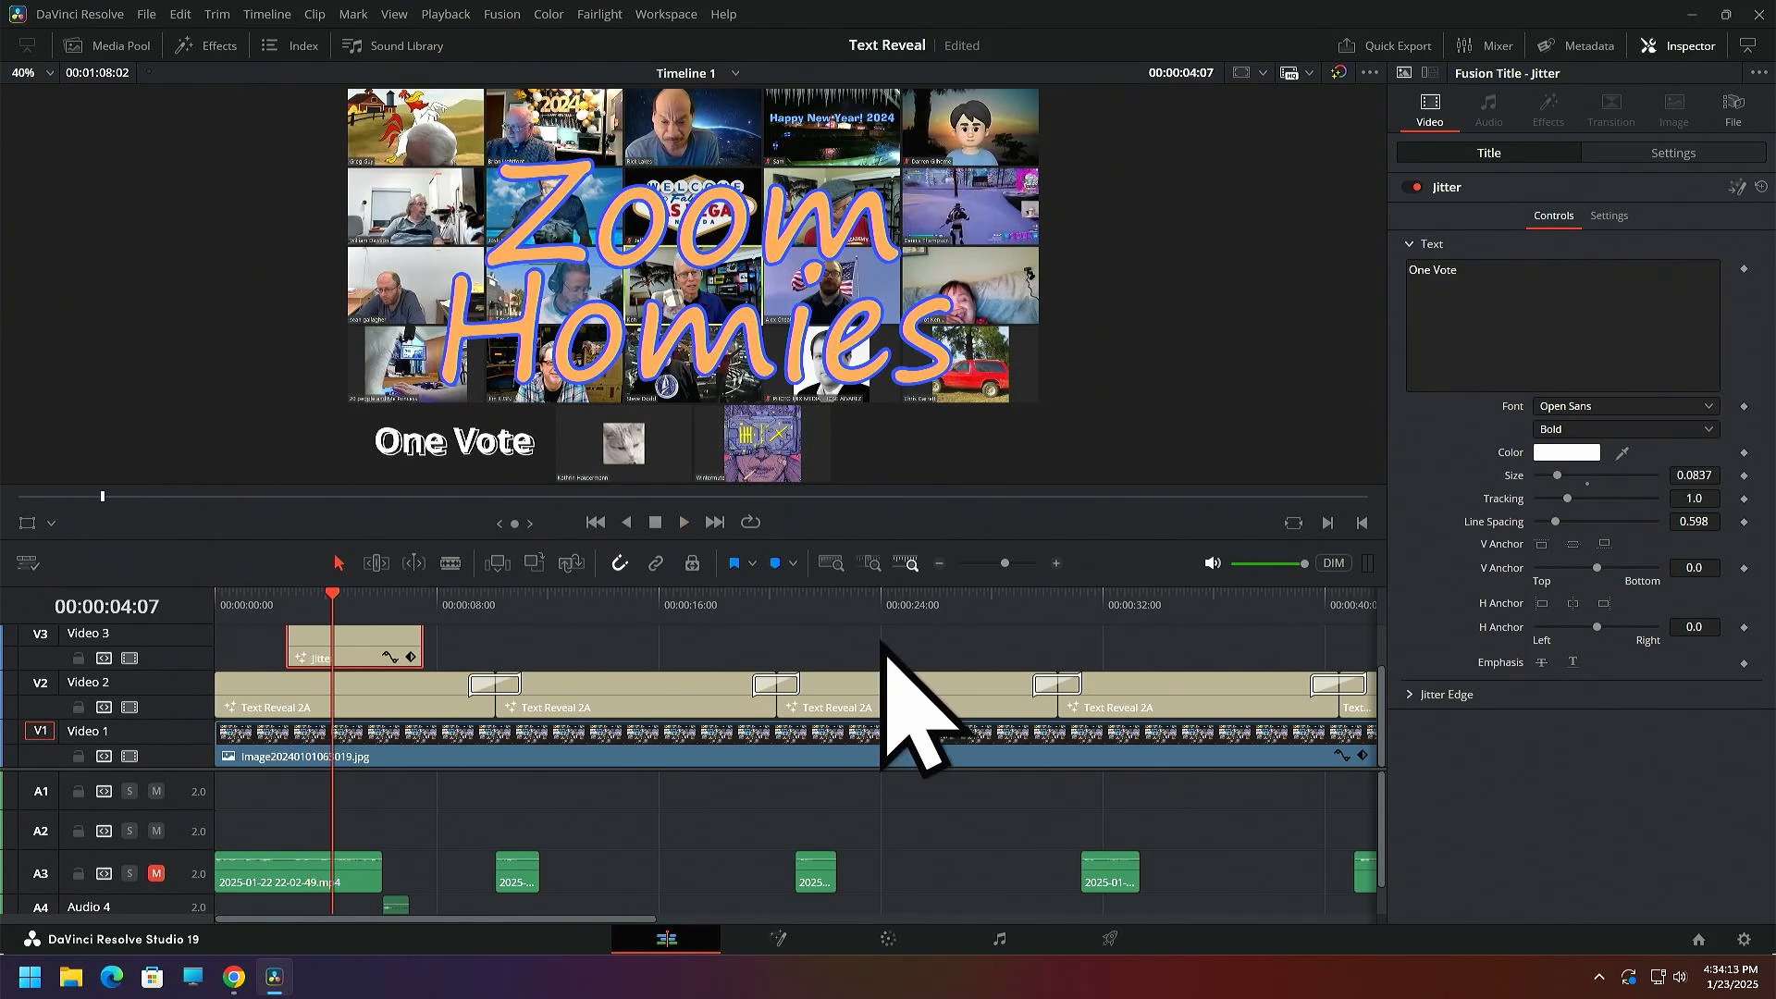
Step: Change the Jitter title clip's duration to 1 second
right_click(371, 646)
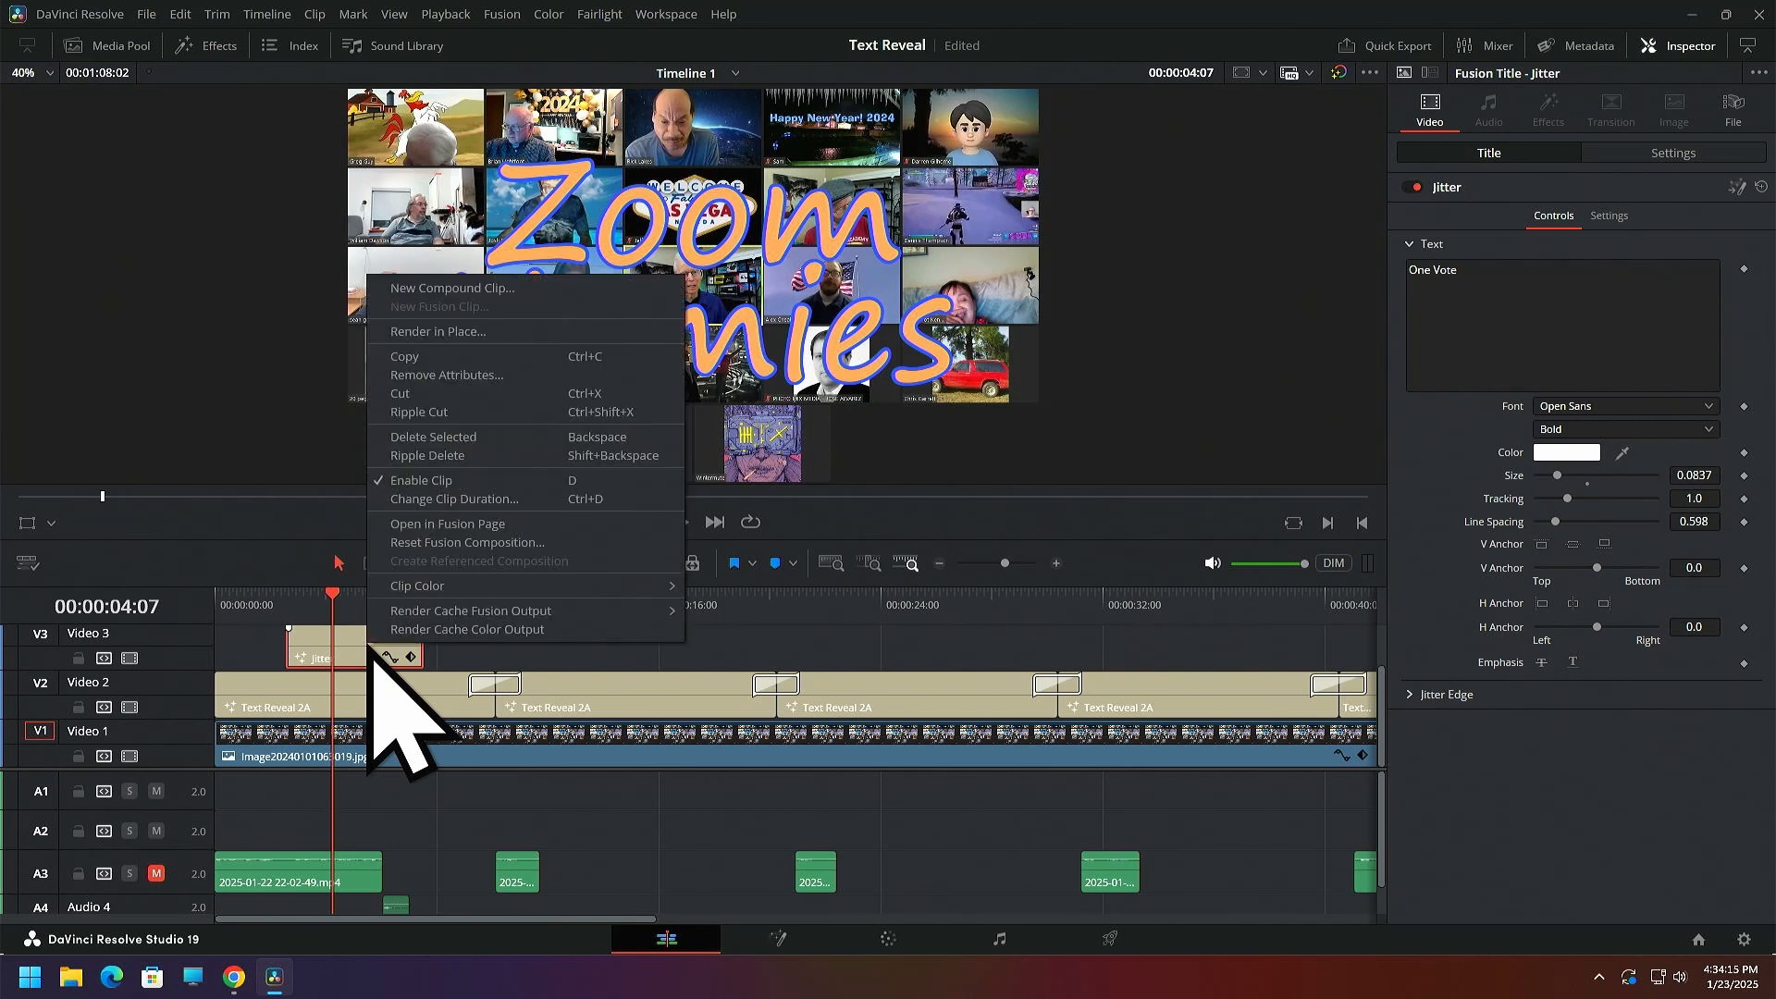
left_click(437, 499)
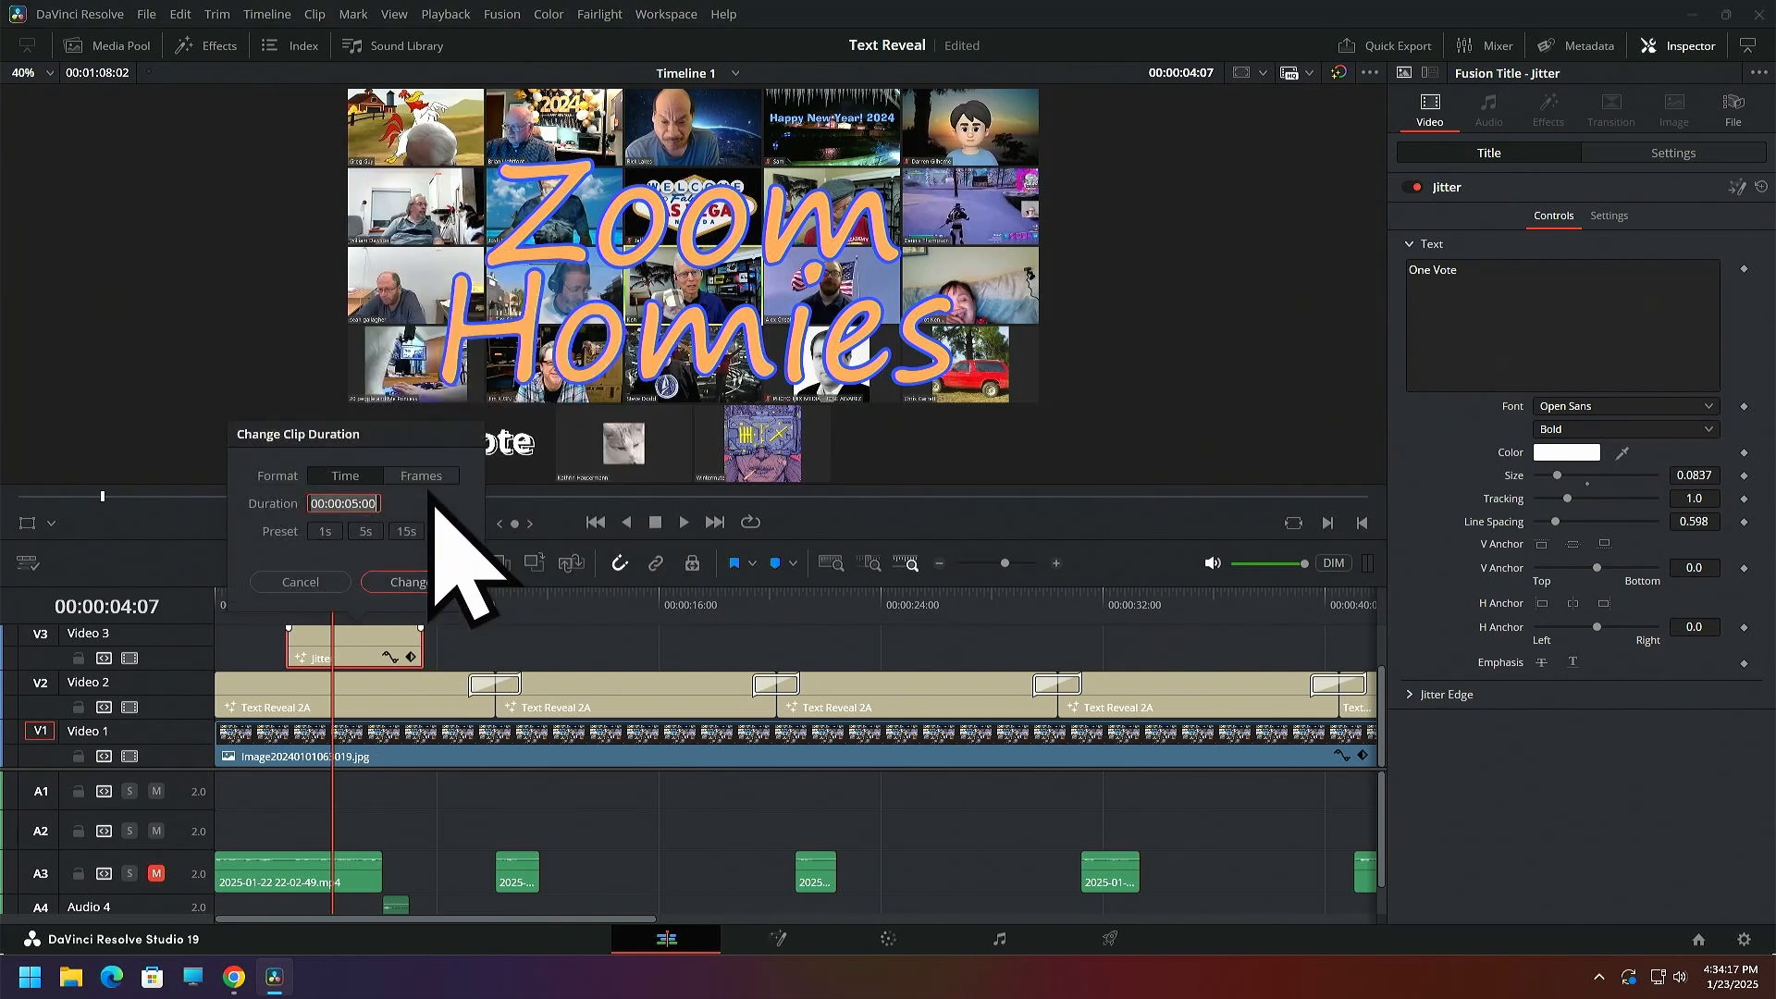
left_click(325, 532)
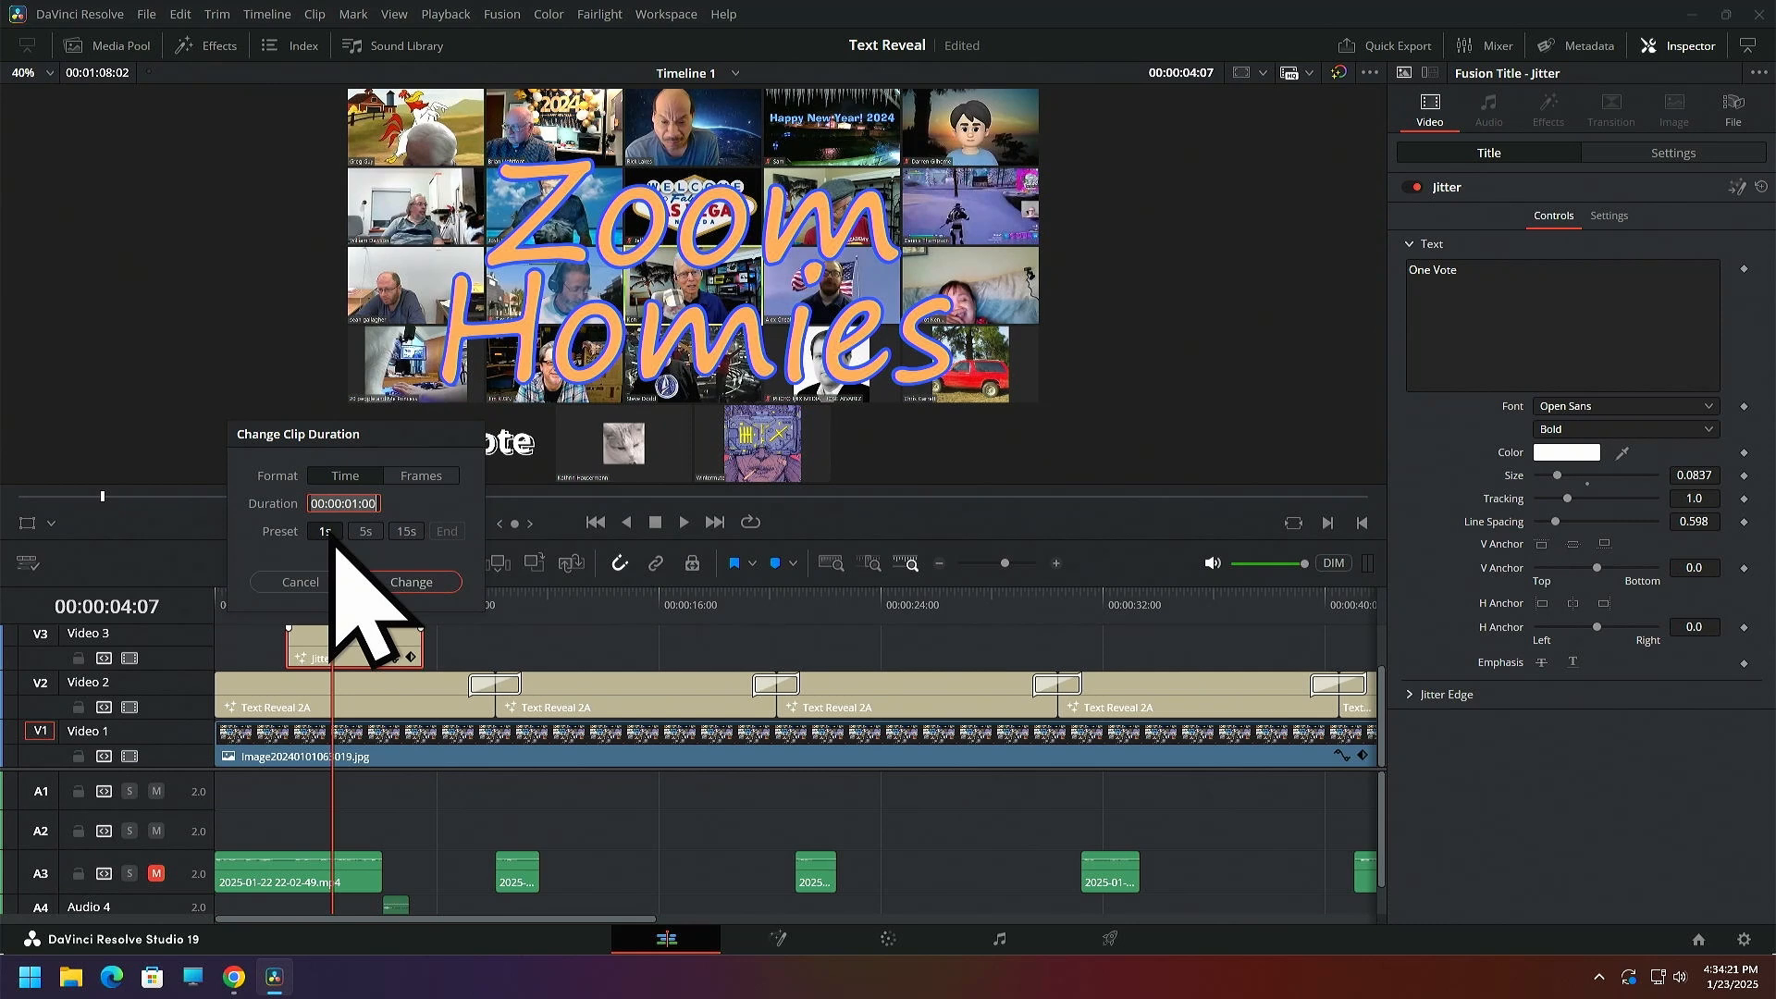
left_click(407, 582)
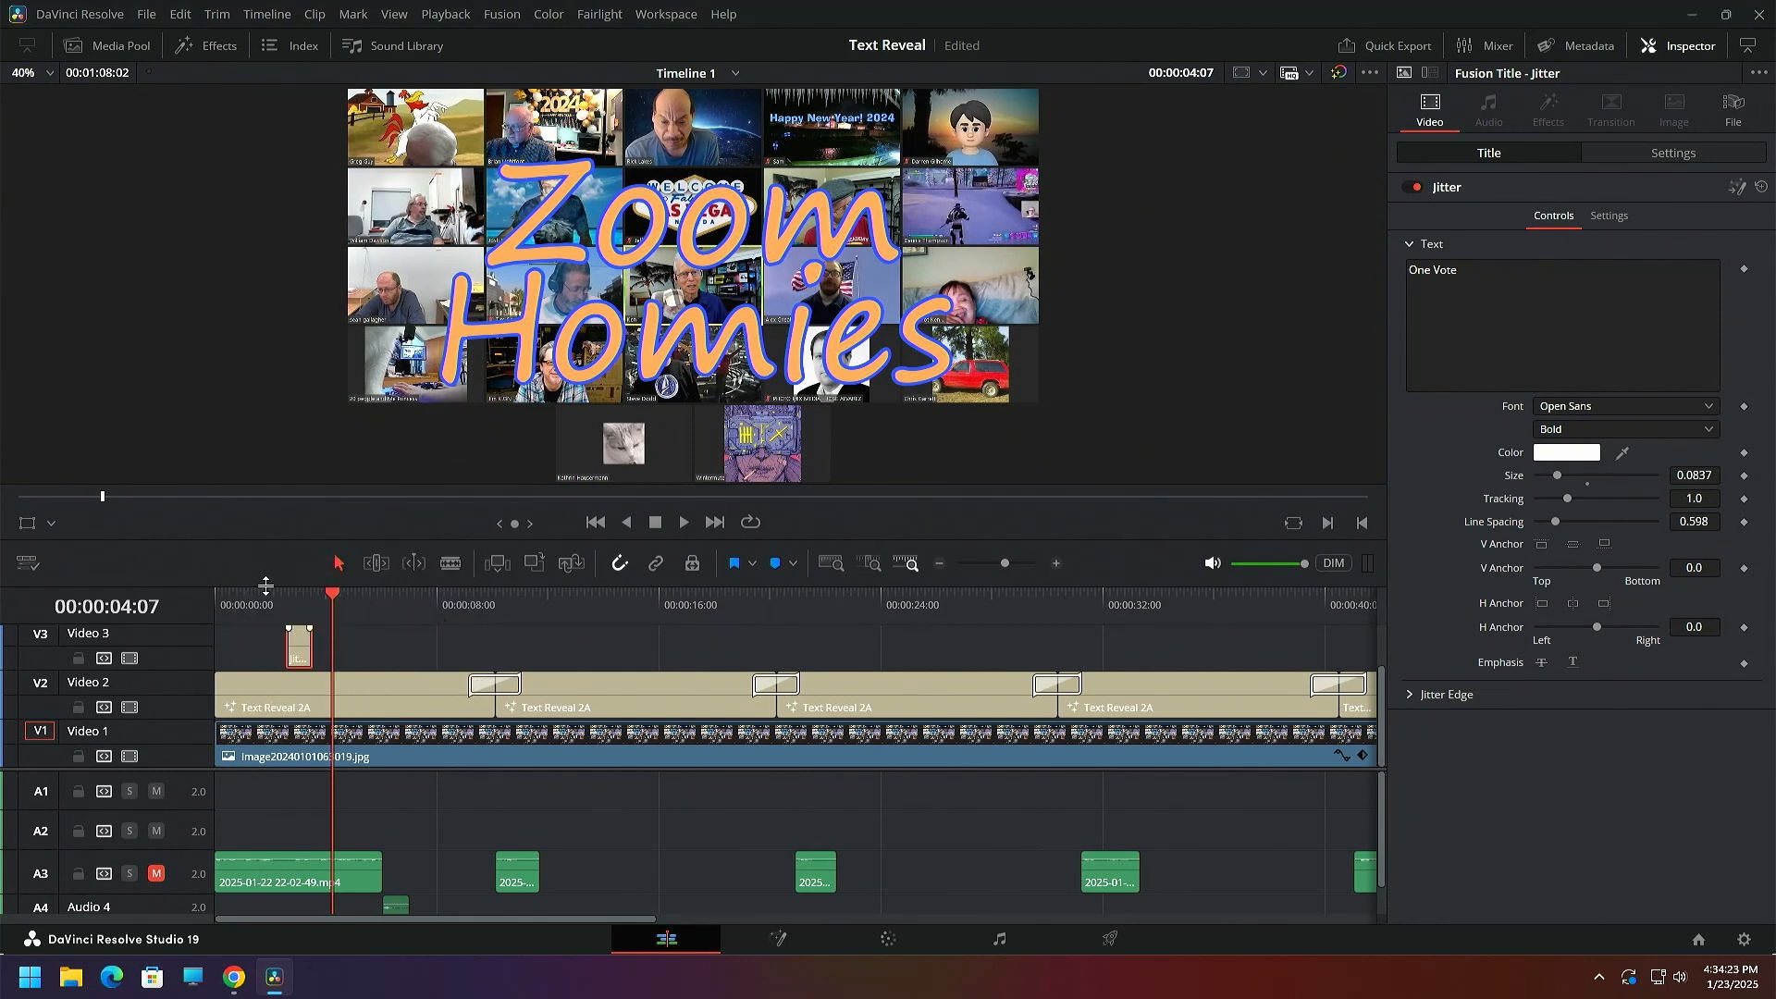
Step: Replay the timeline from the start to check the shortened title
key("Home")
key("space")
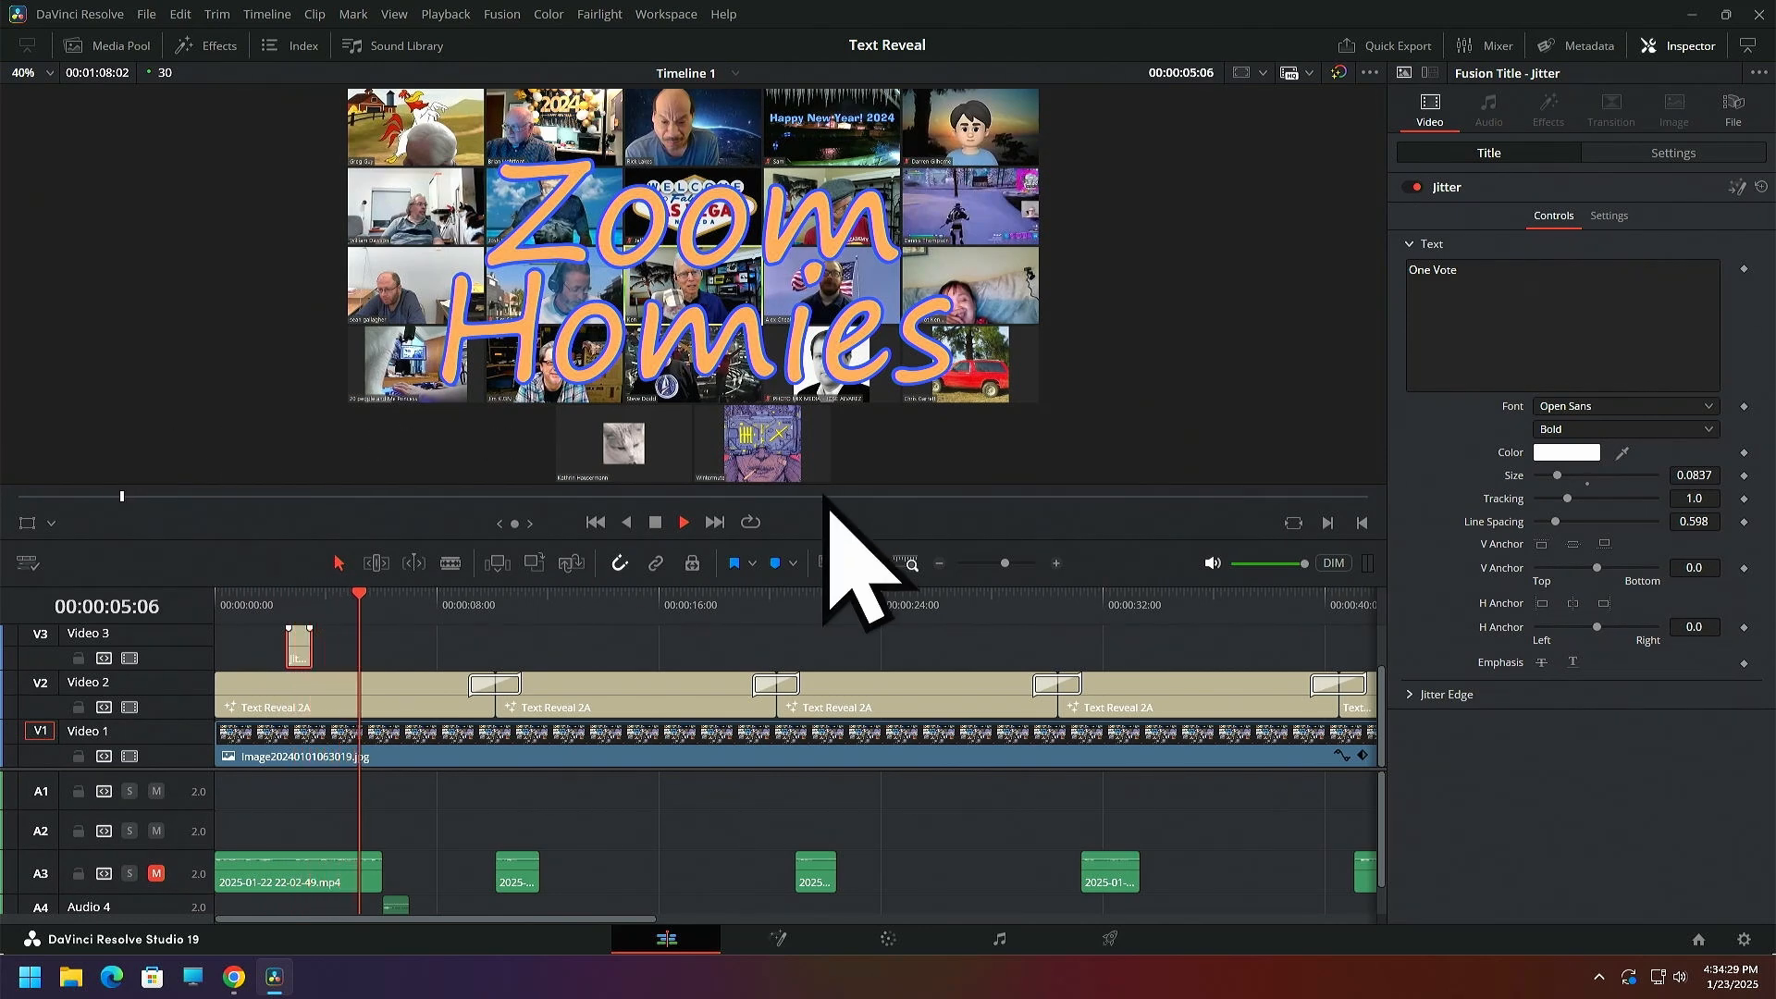
left_click(655, 524)
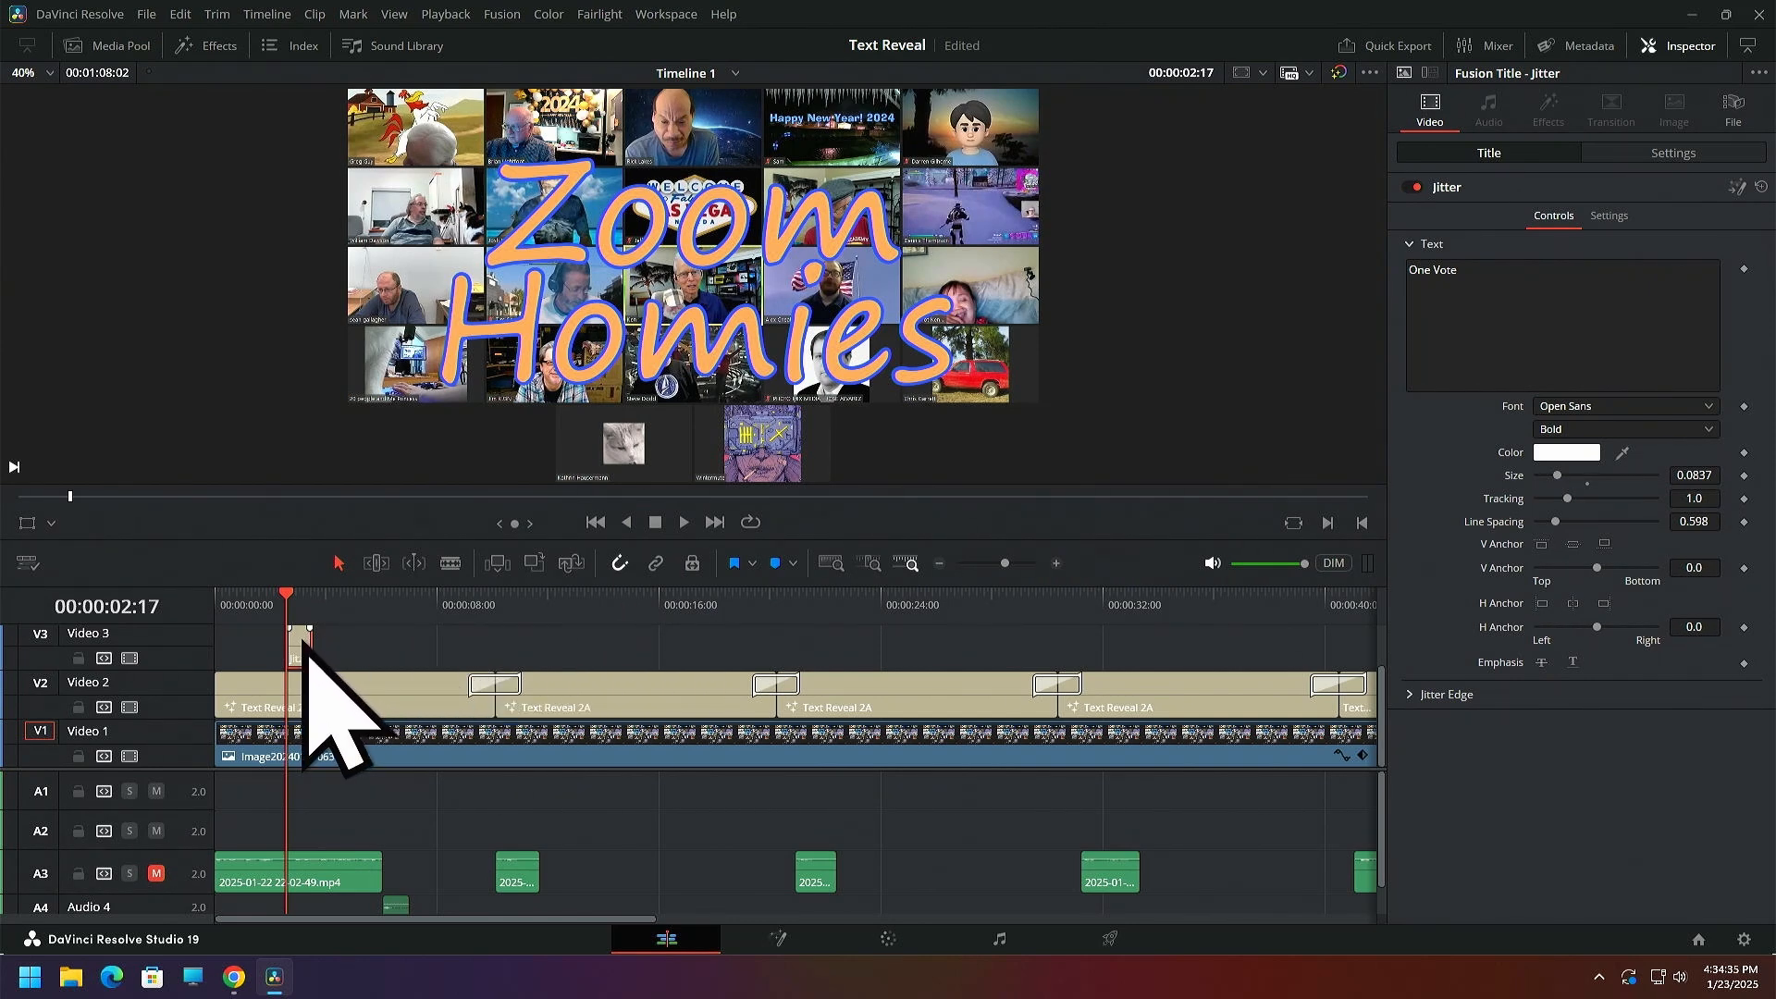
Step: Duplicate the title clip on Video 3 to about the 12-second mark and play it back
left_click_drag(305, 638, 562, 658)
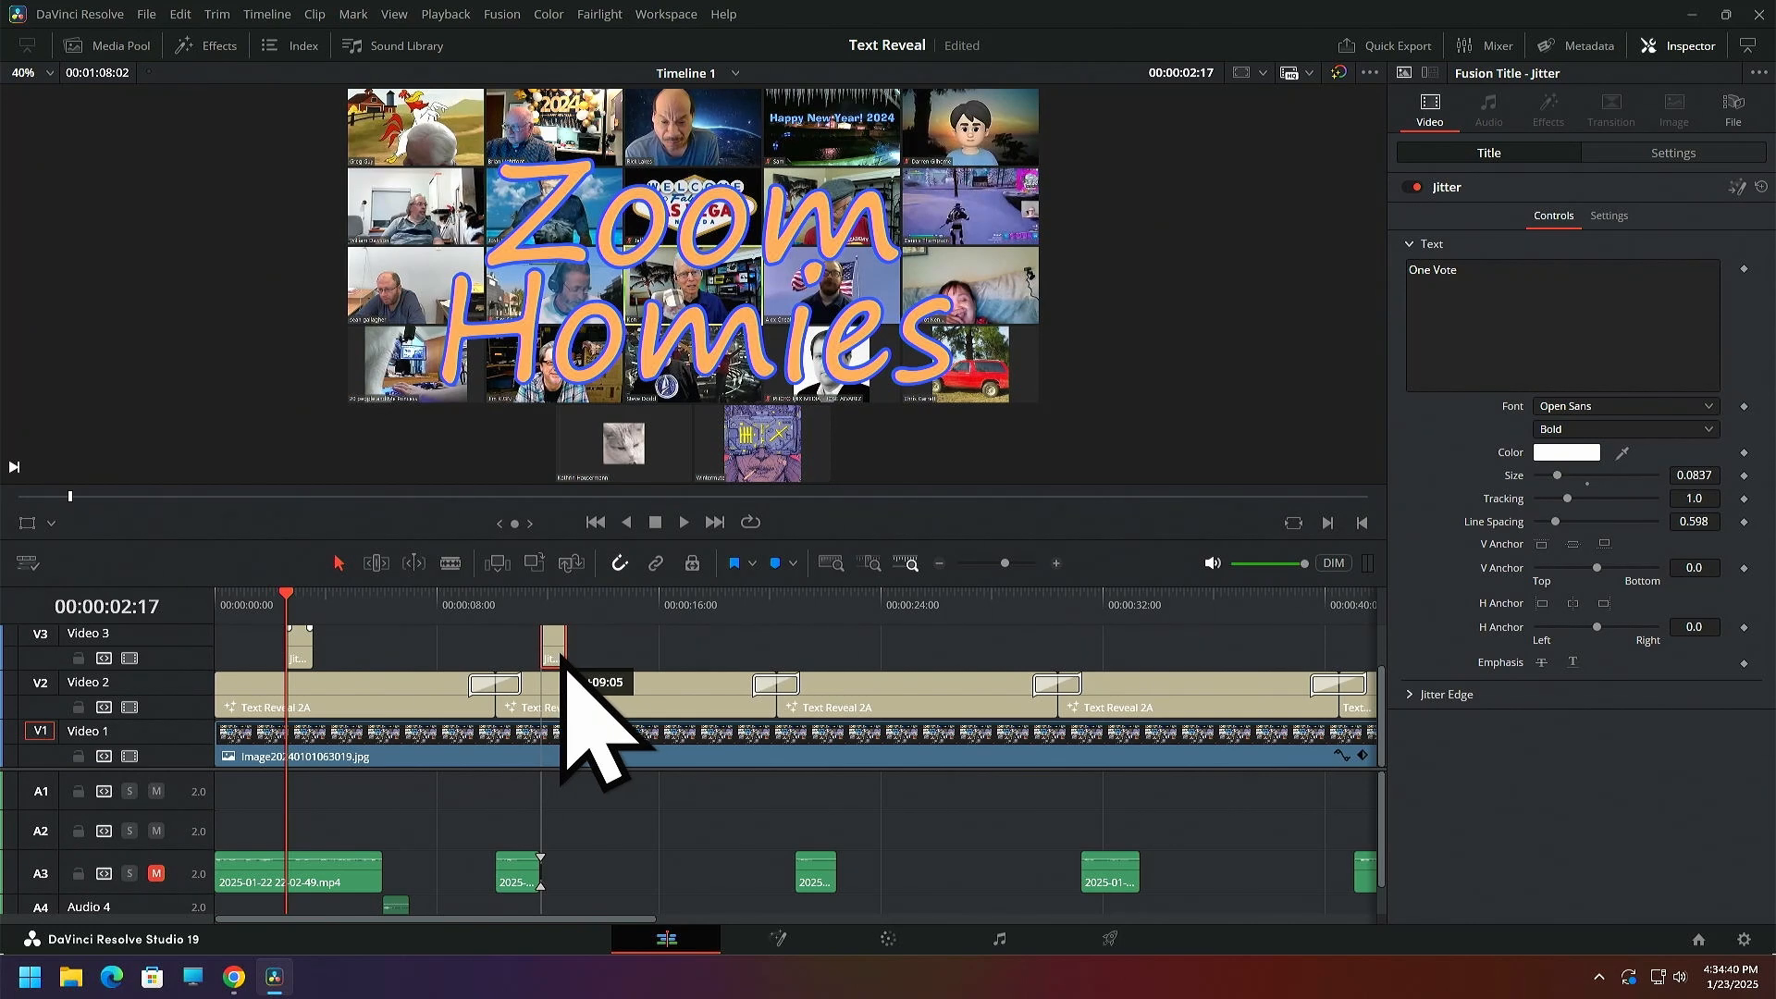
left_click(522, 608)
key("space")
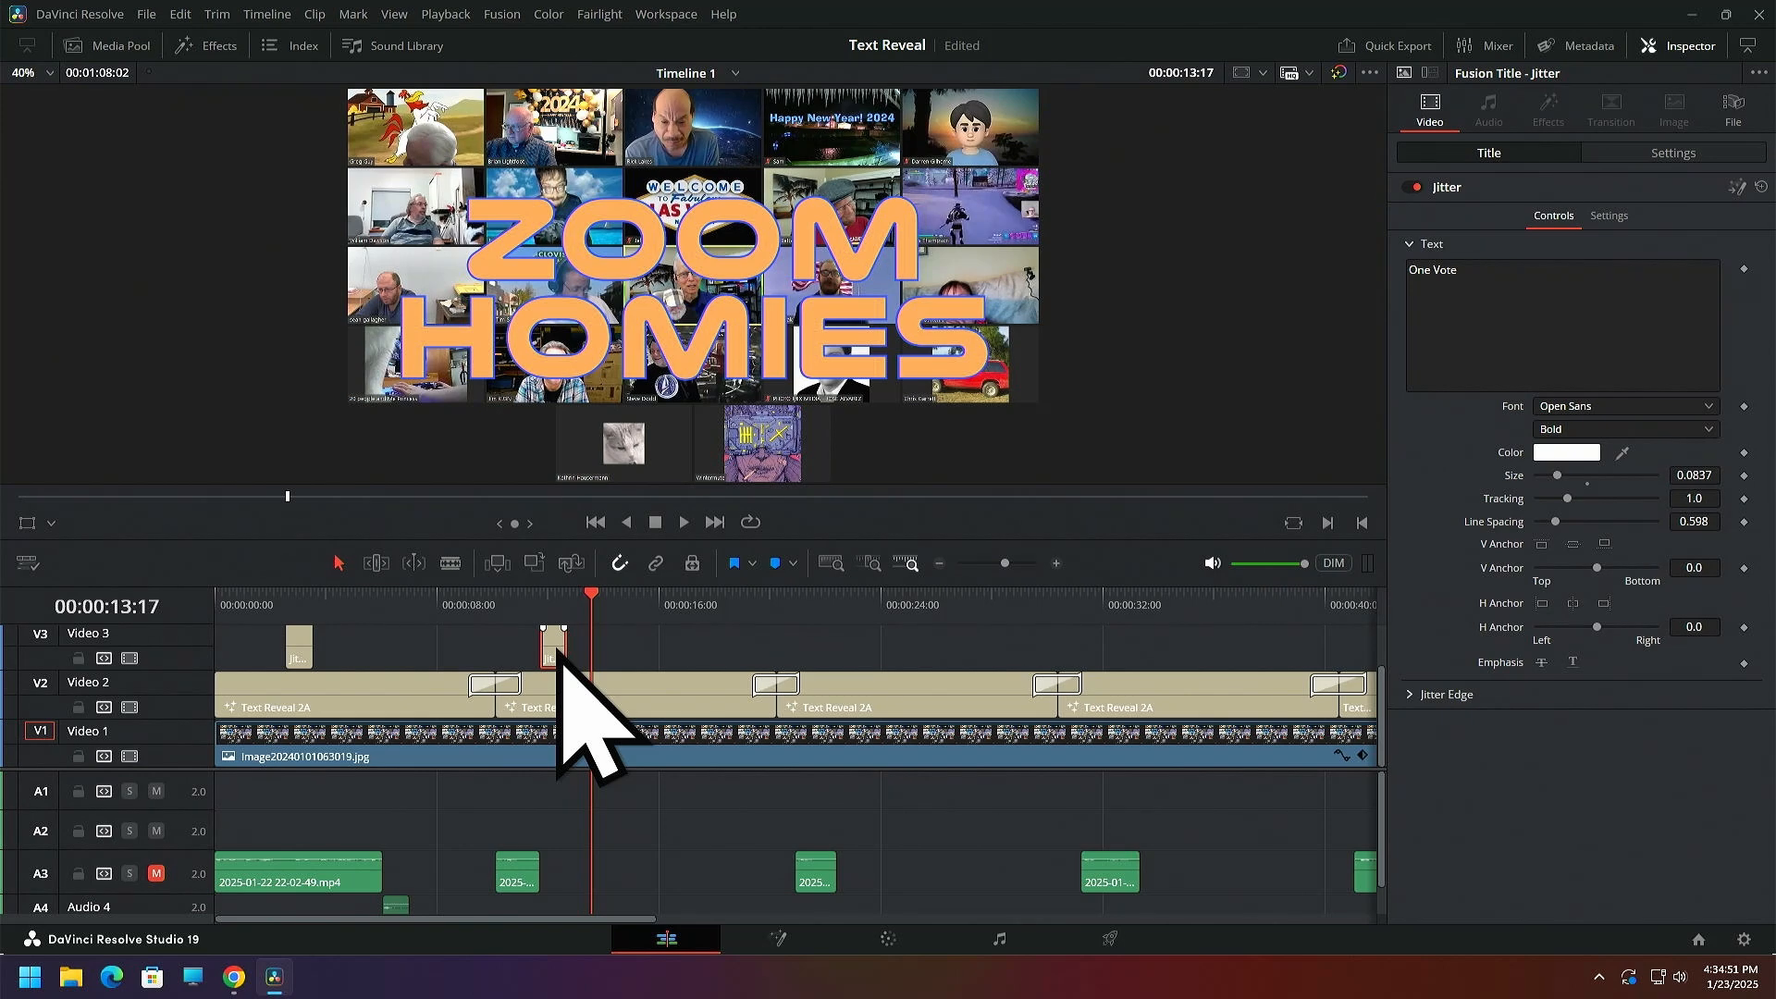
Step: Duplicate the title to about the 22-second mark and change its text to No Votes
left_click_drag(558, 647, 857, 680)
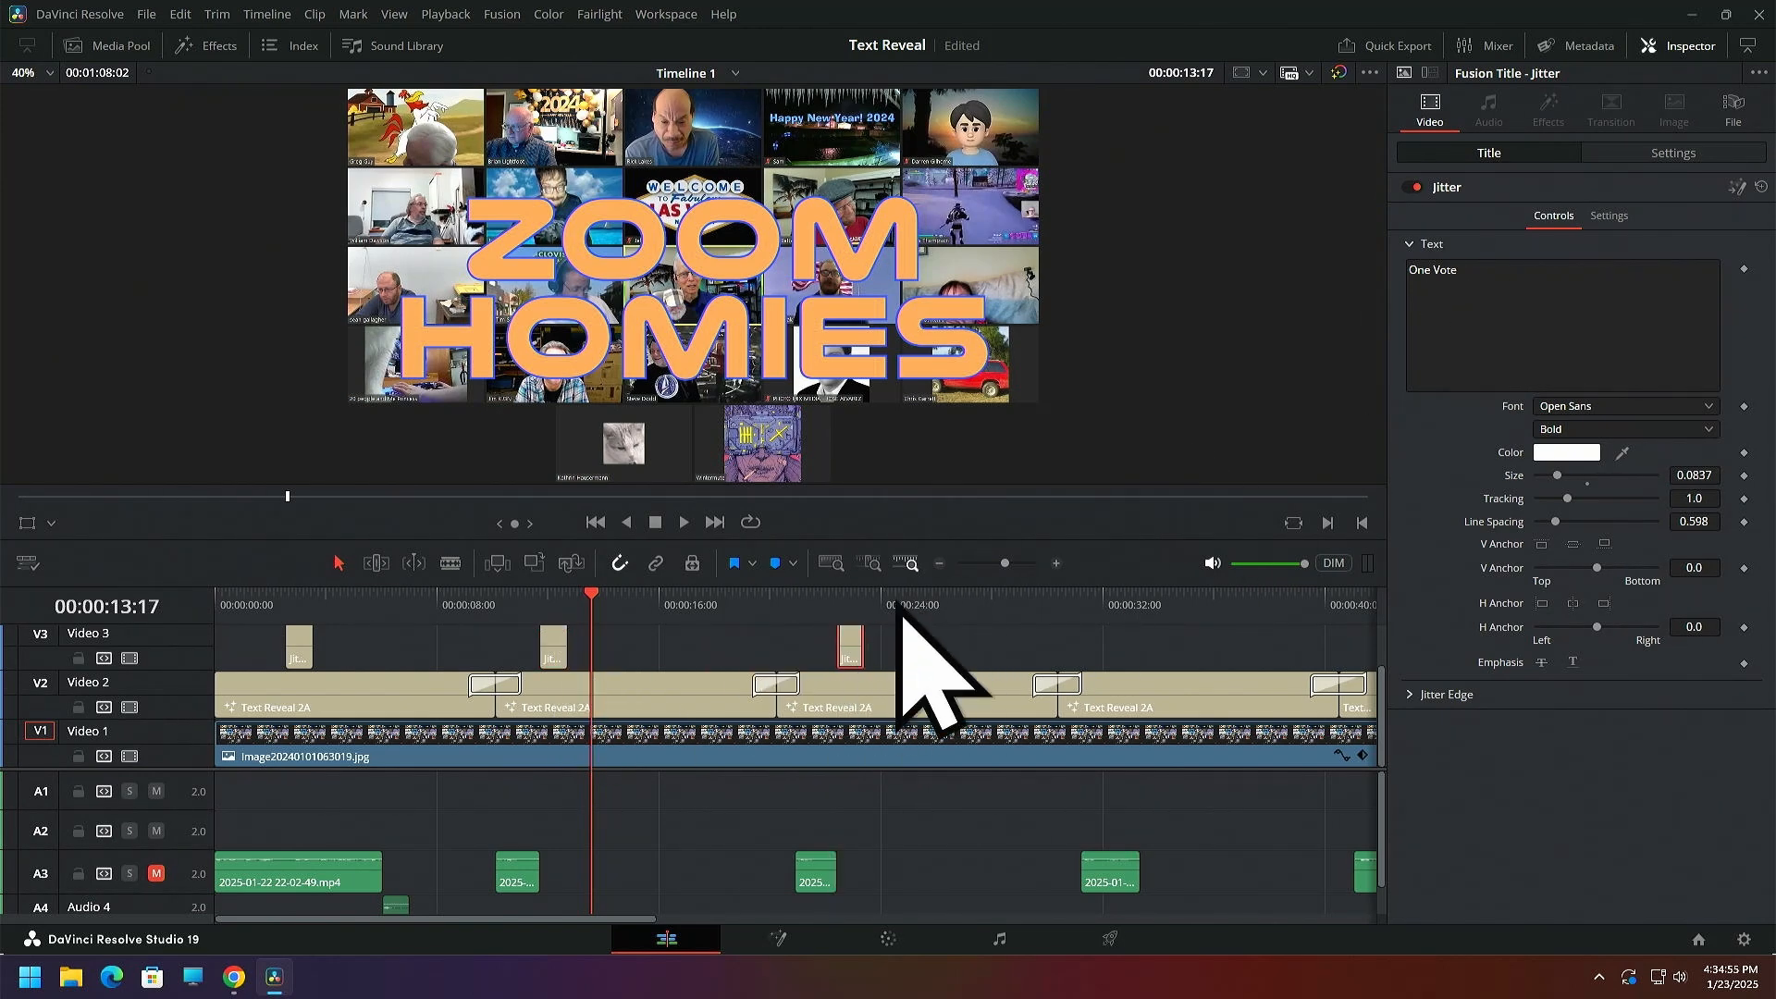
left_click(848, 603)
left_click(1499, 287)
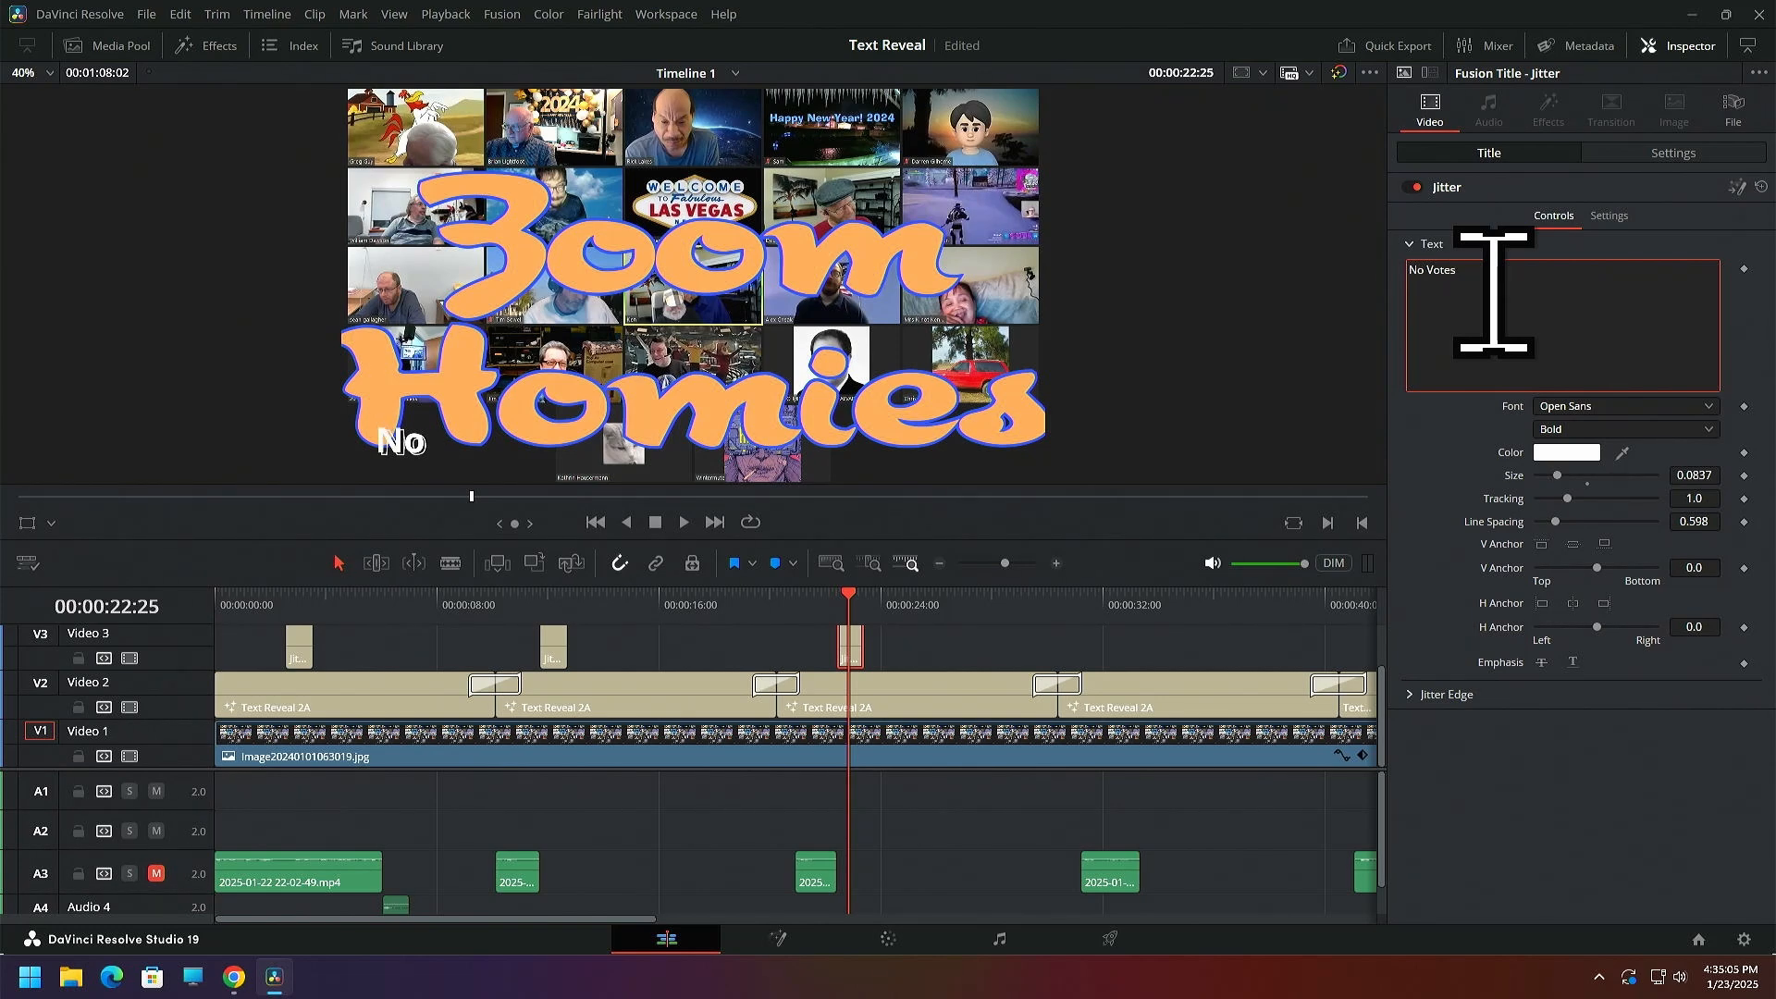
Step: Duplicate the No Votes title to about the 32-second mark and change its text to 7 Votes
left_click(854, 652)
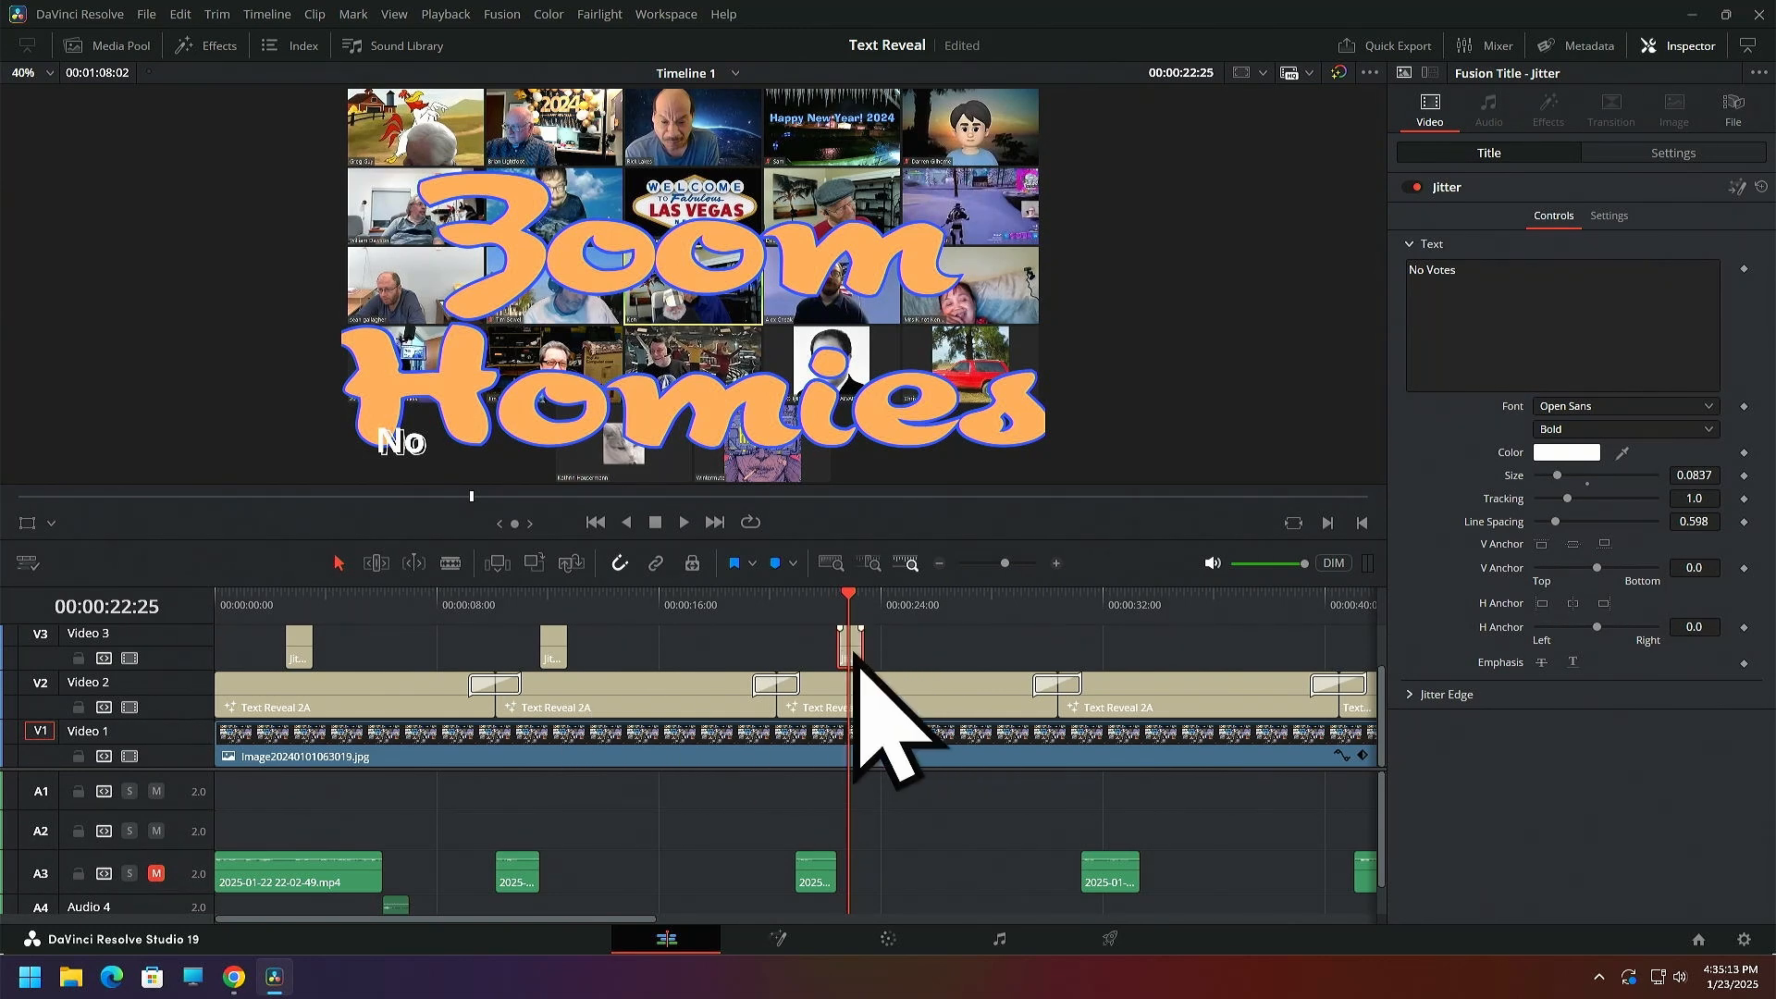
left_click_drag(859, 653, 1136, 655)
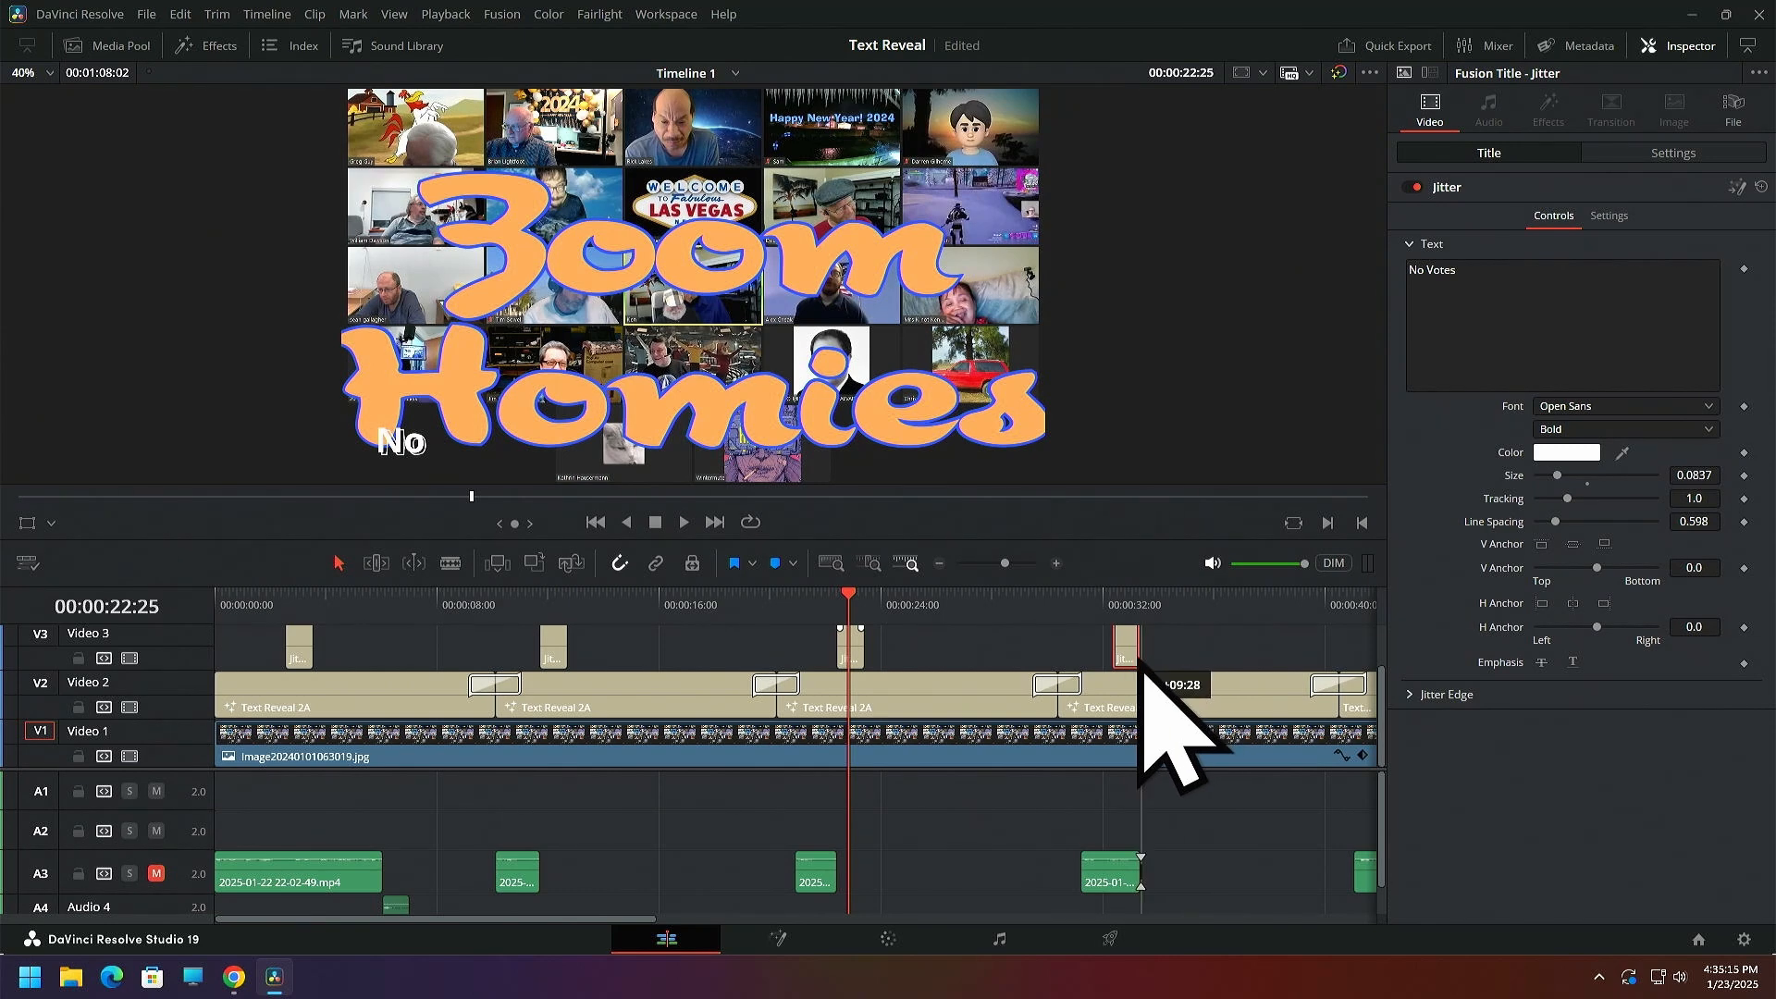
left_click(1528, 293)
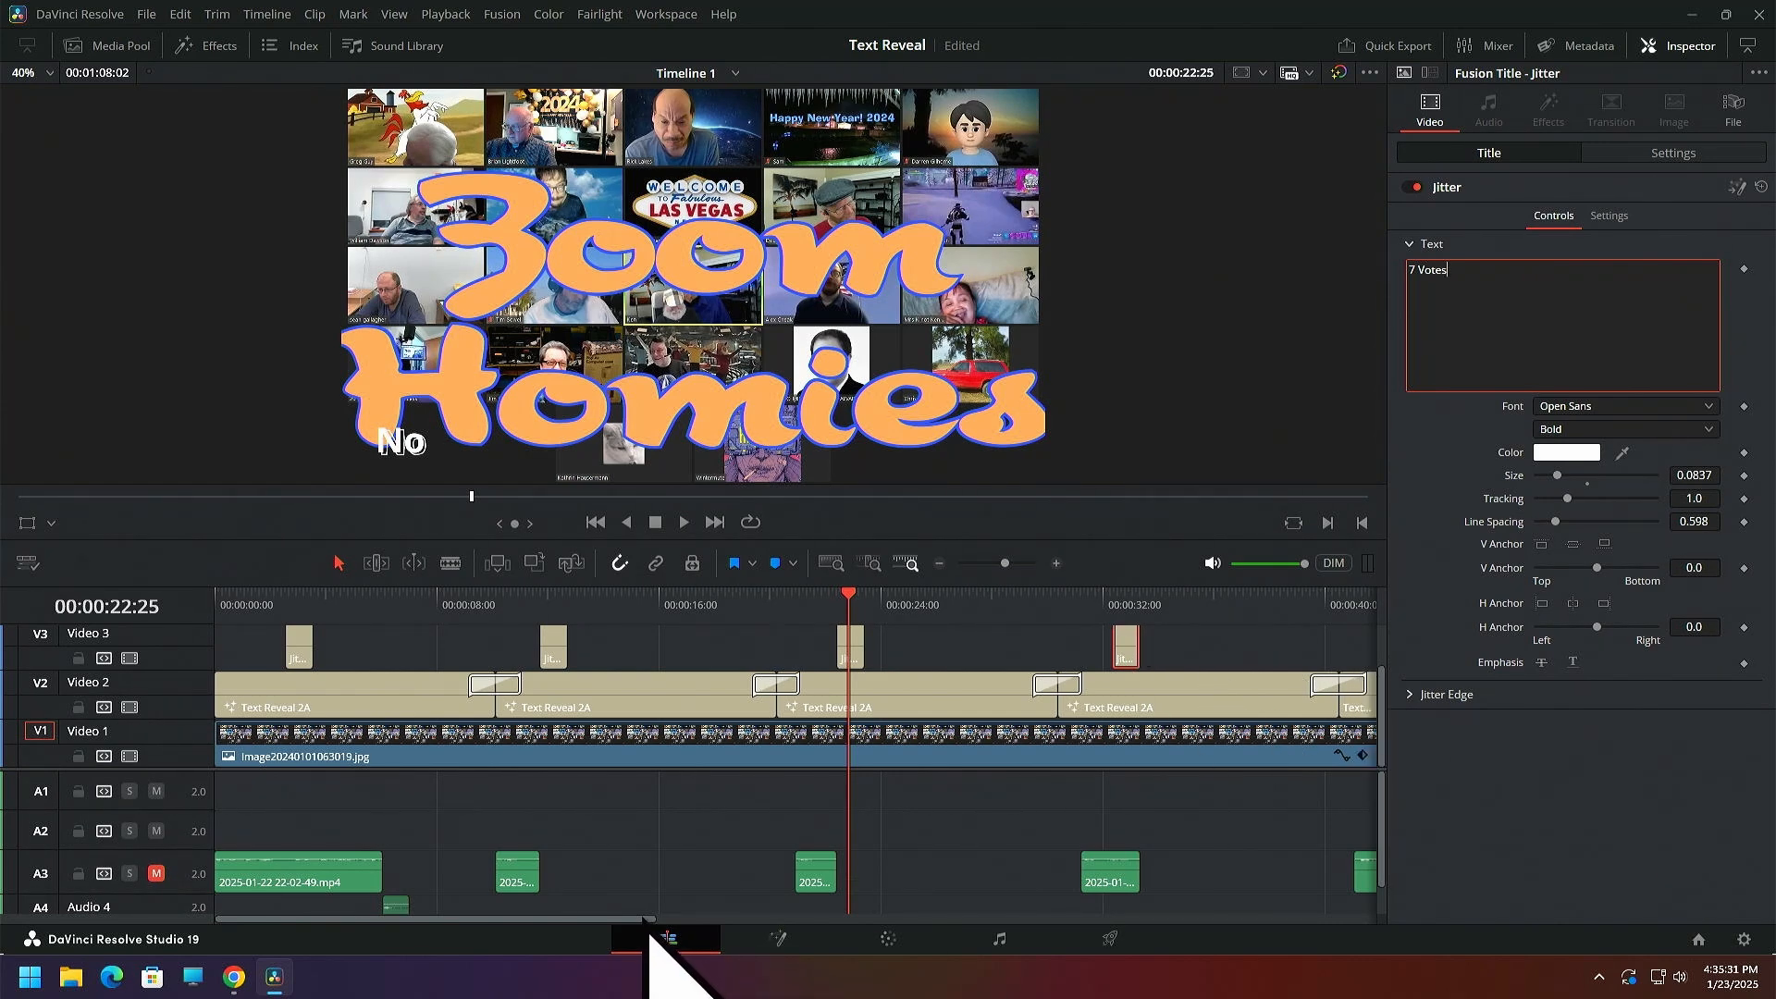
Step: Duplicate the title clip further along Video 3, out to about the 52-second mark
left_click_drag(649, 928, 782, 929)
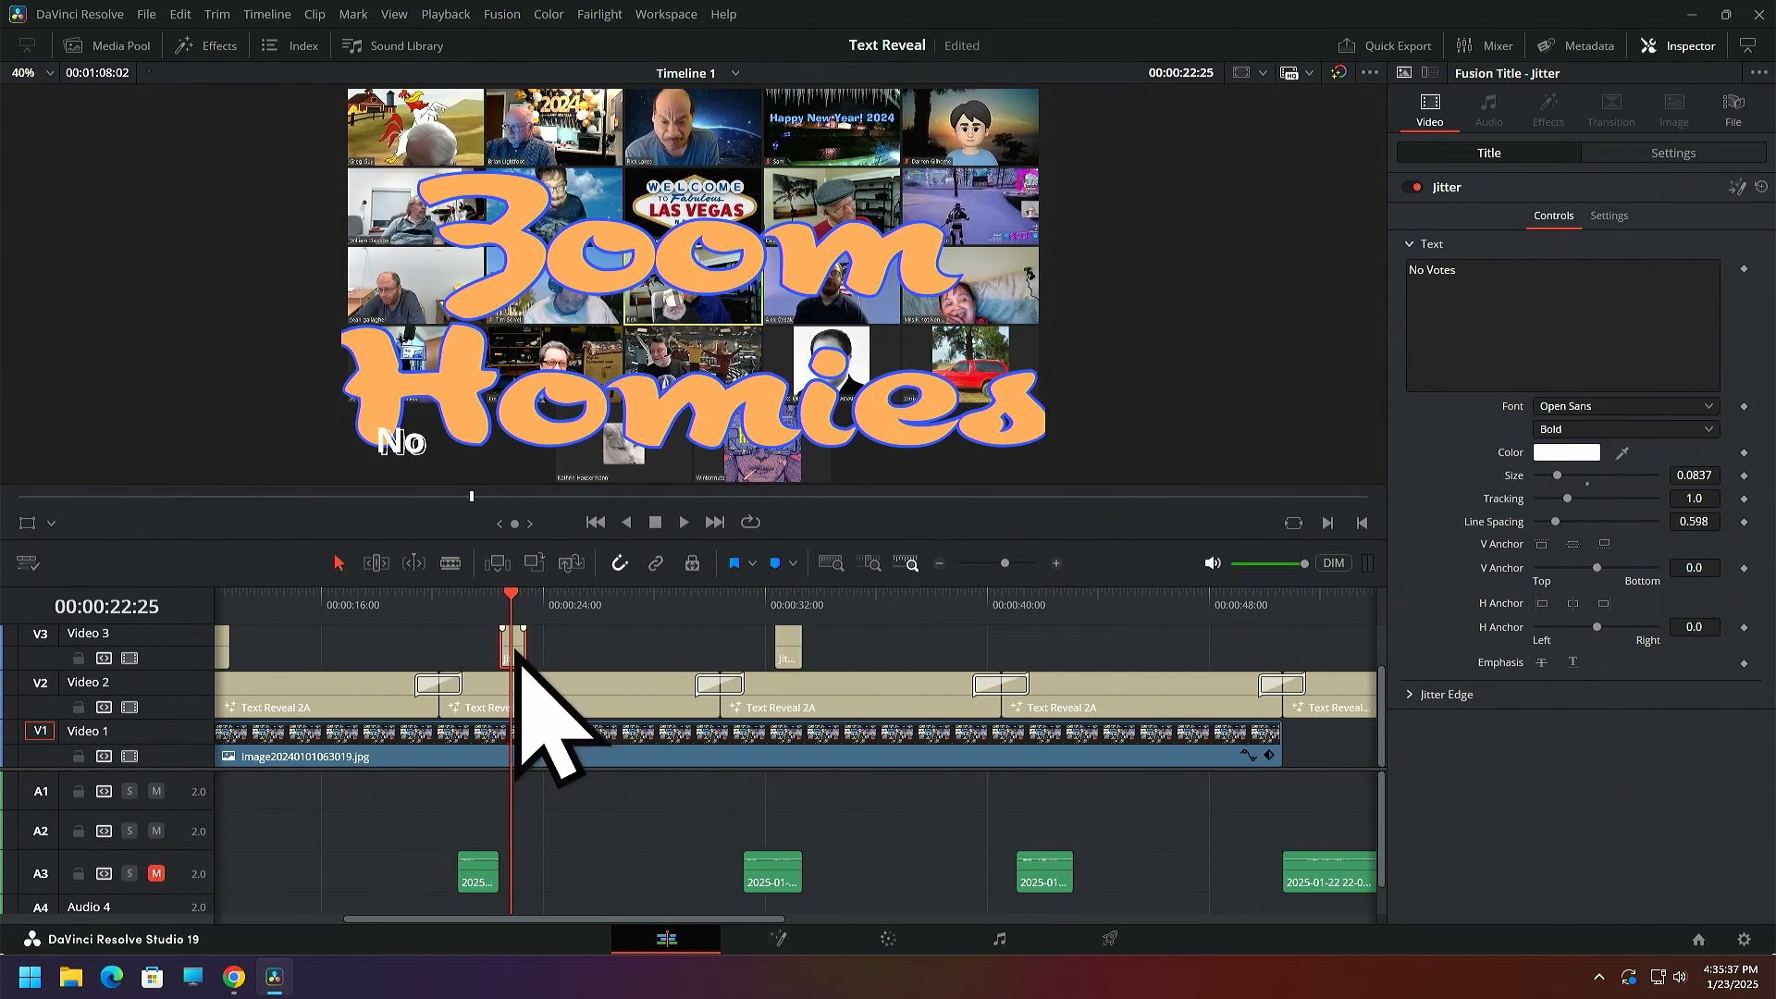
left_click_drag(516, 648, 1348, 661)
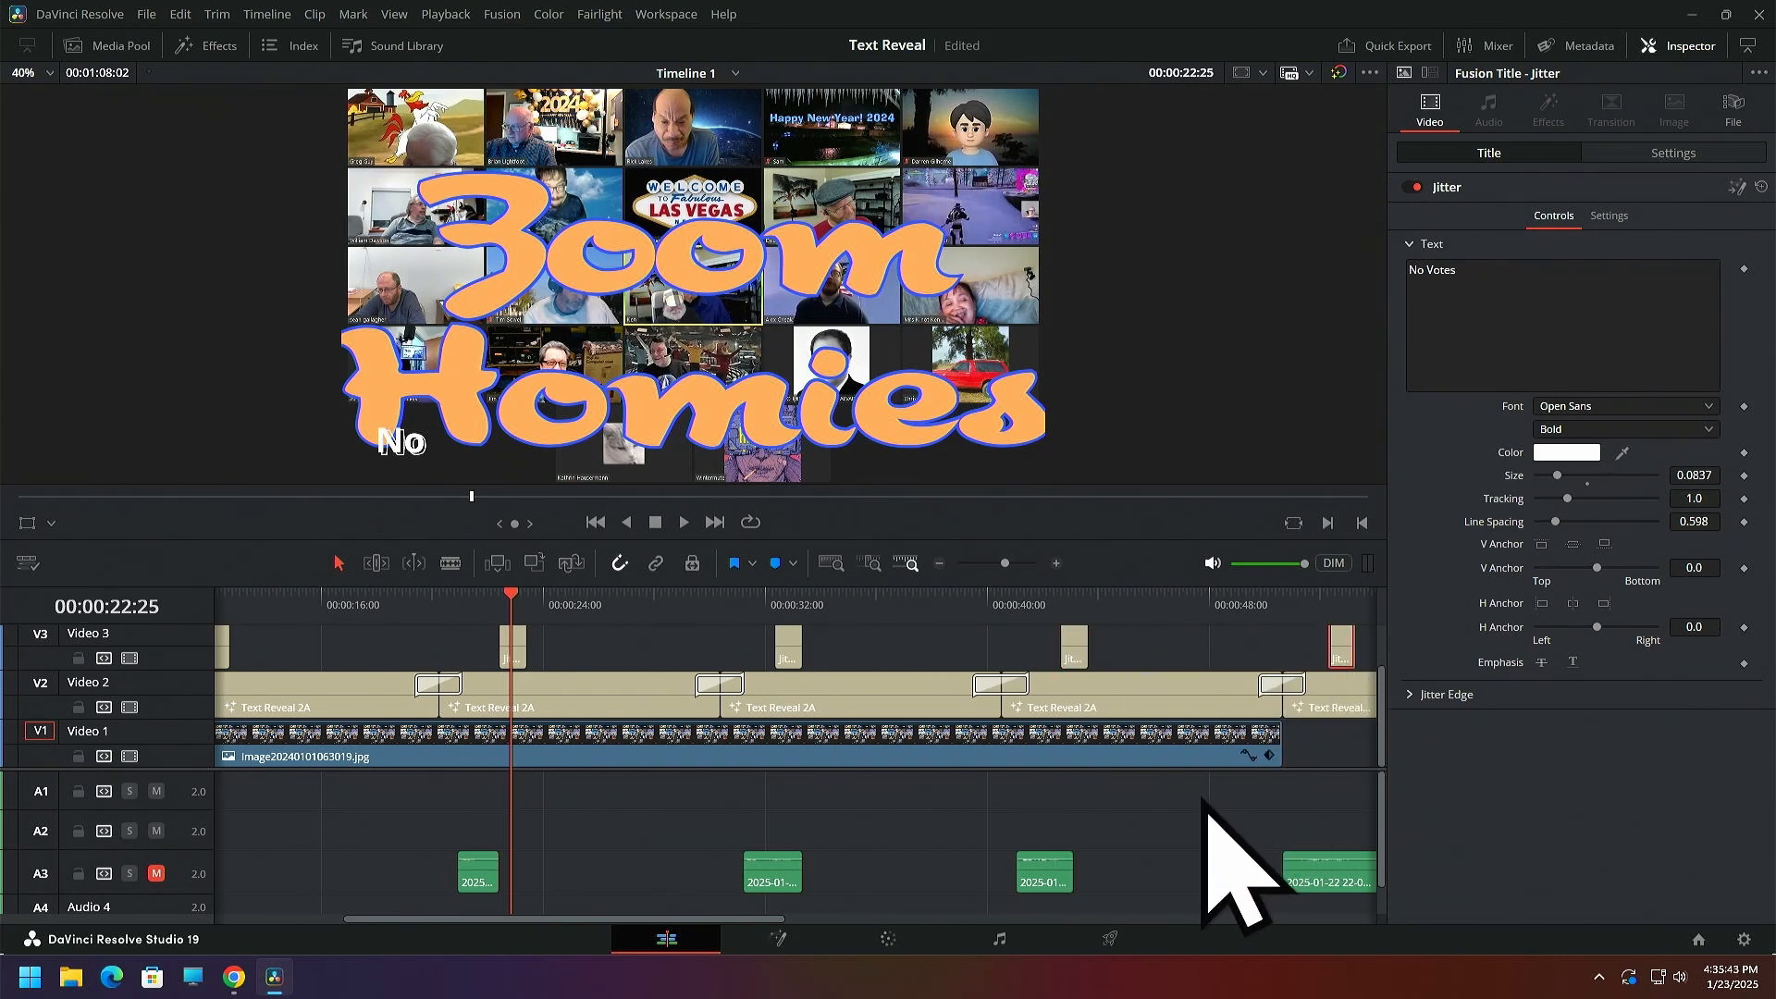
Step: Play the whole timeline from the start to review all the vote titles
scroll(1205, 795, "down", 1)
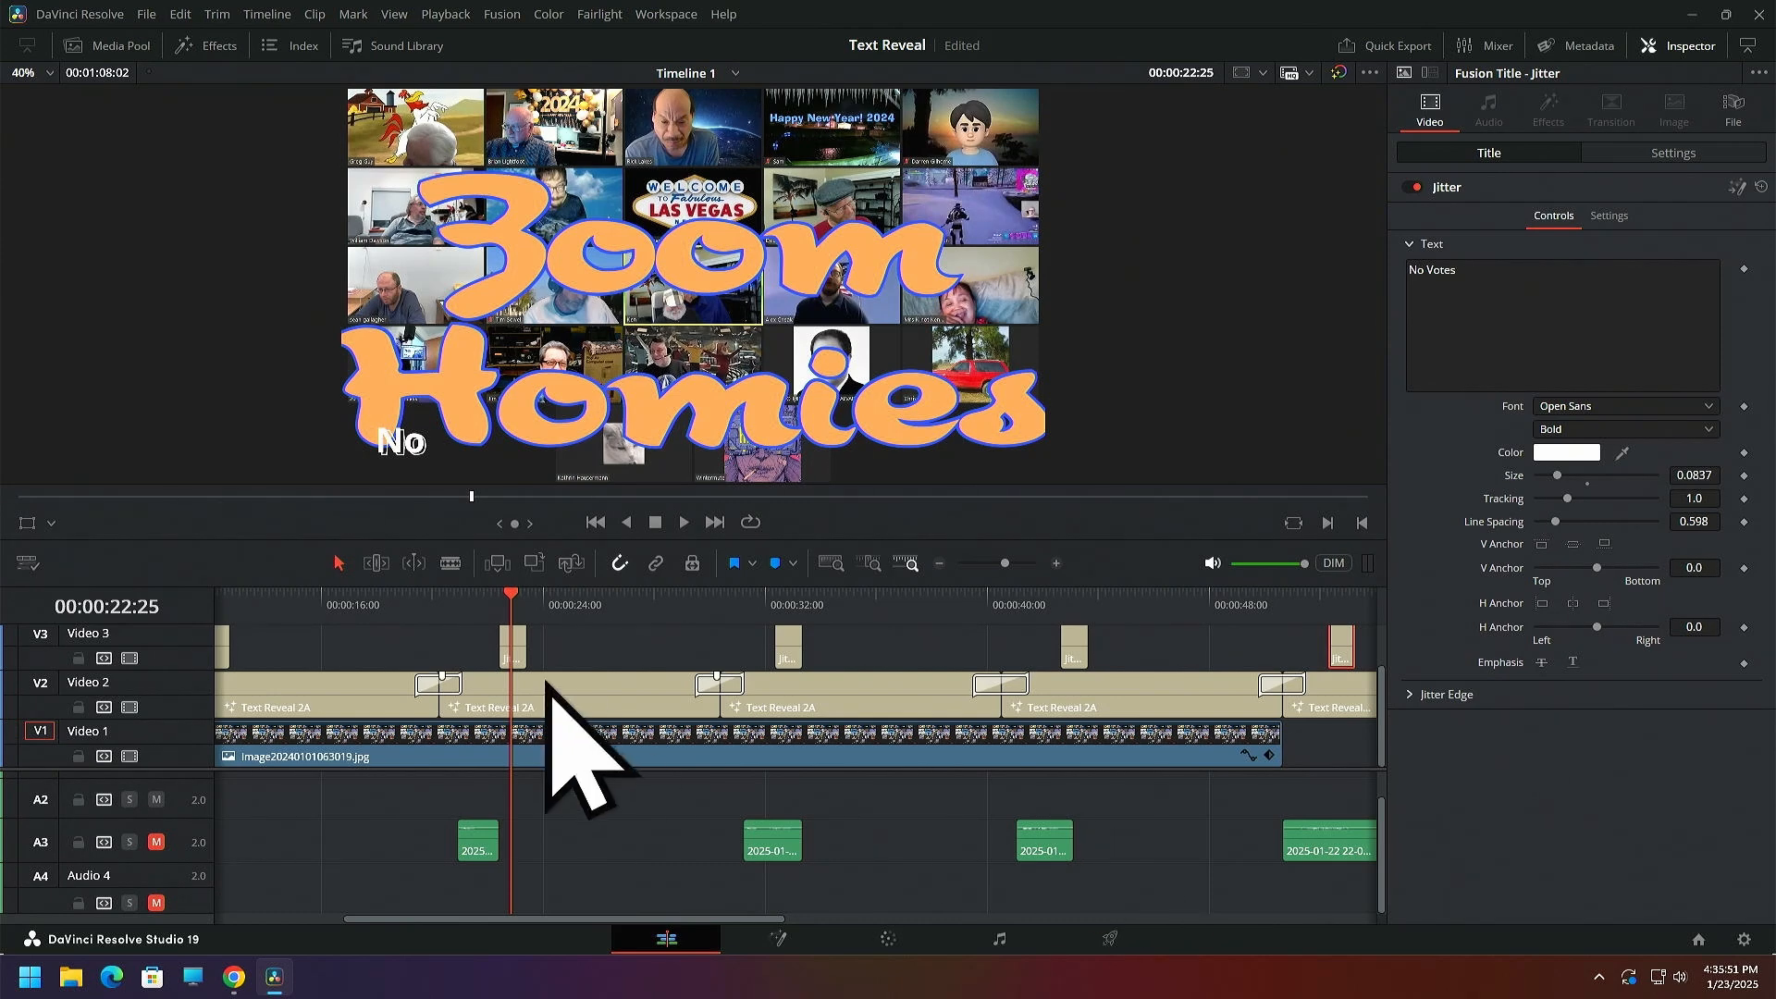
left_click_drag(504, 600, 229, 638)
key("Home")
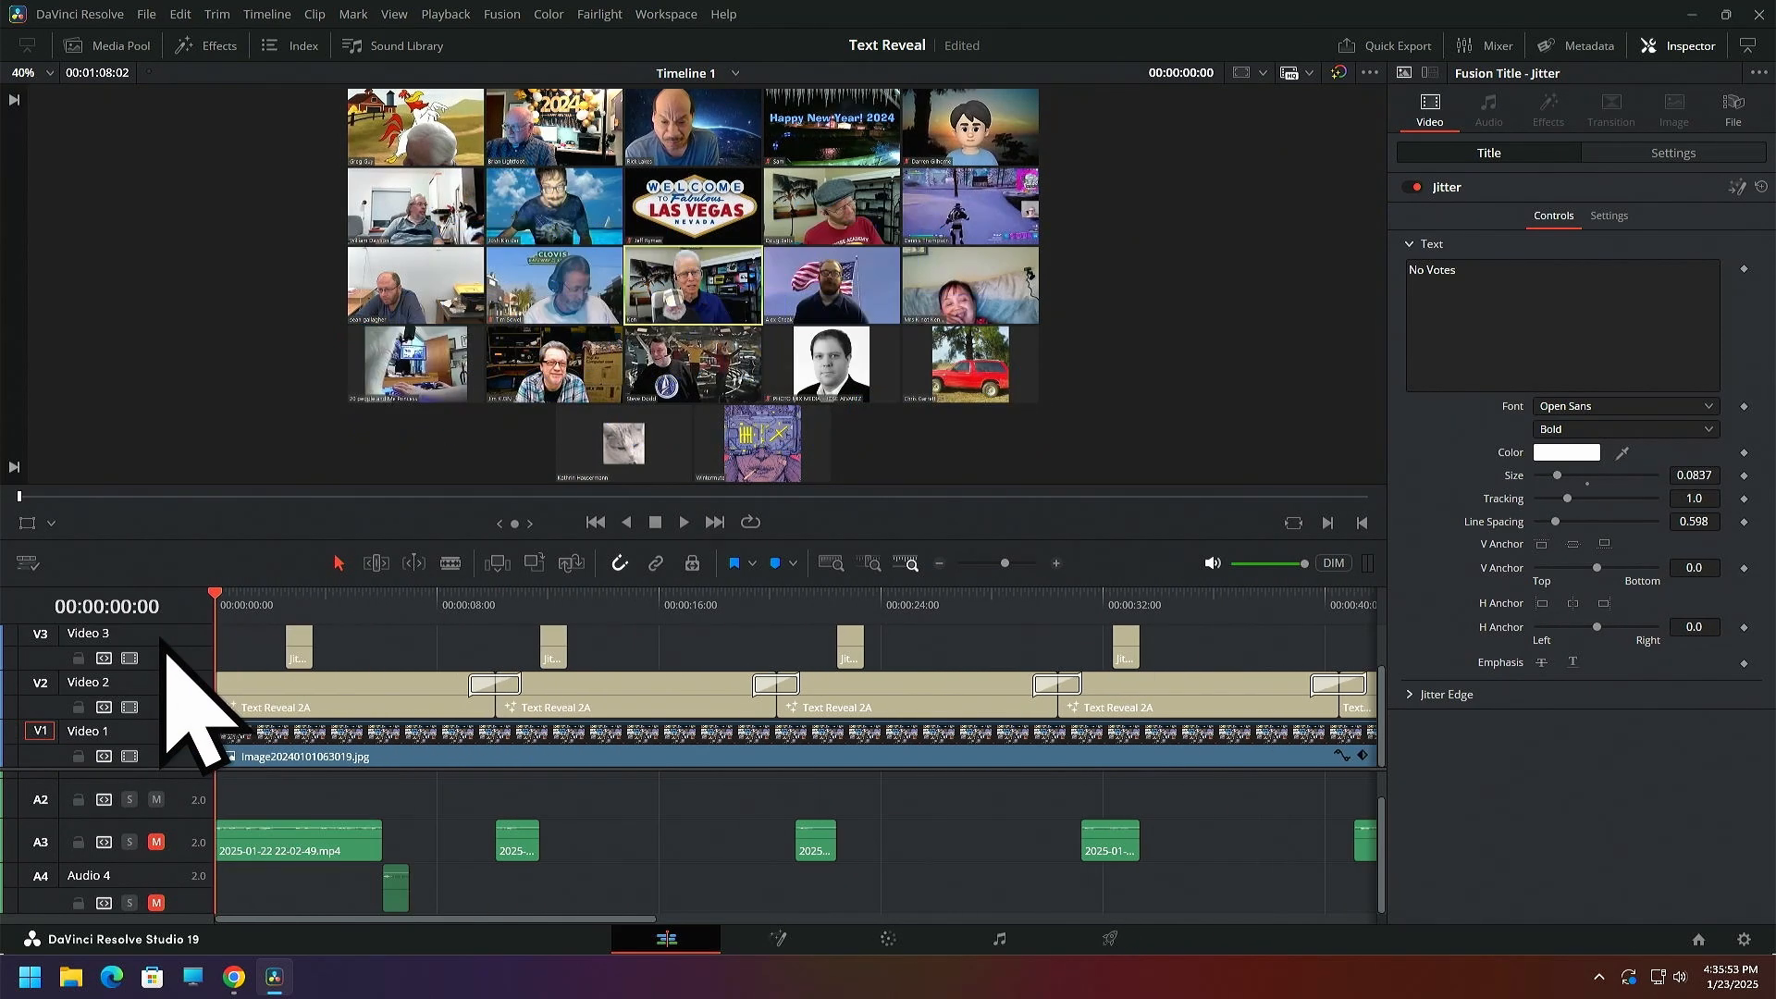
key("space")
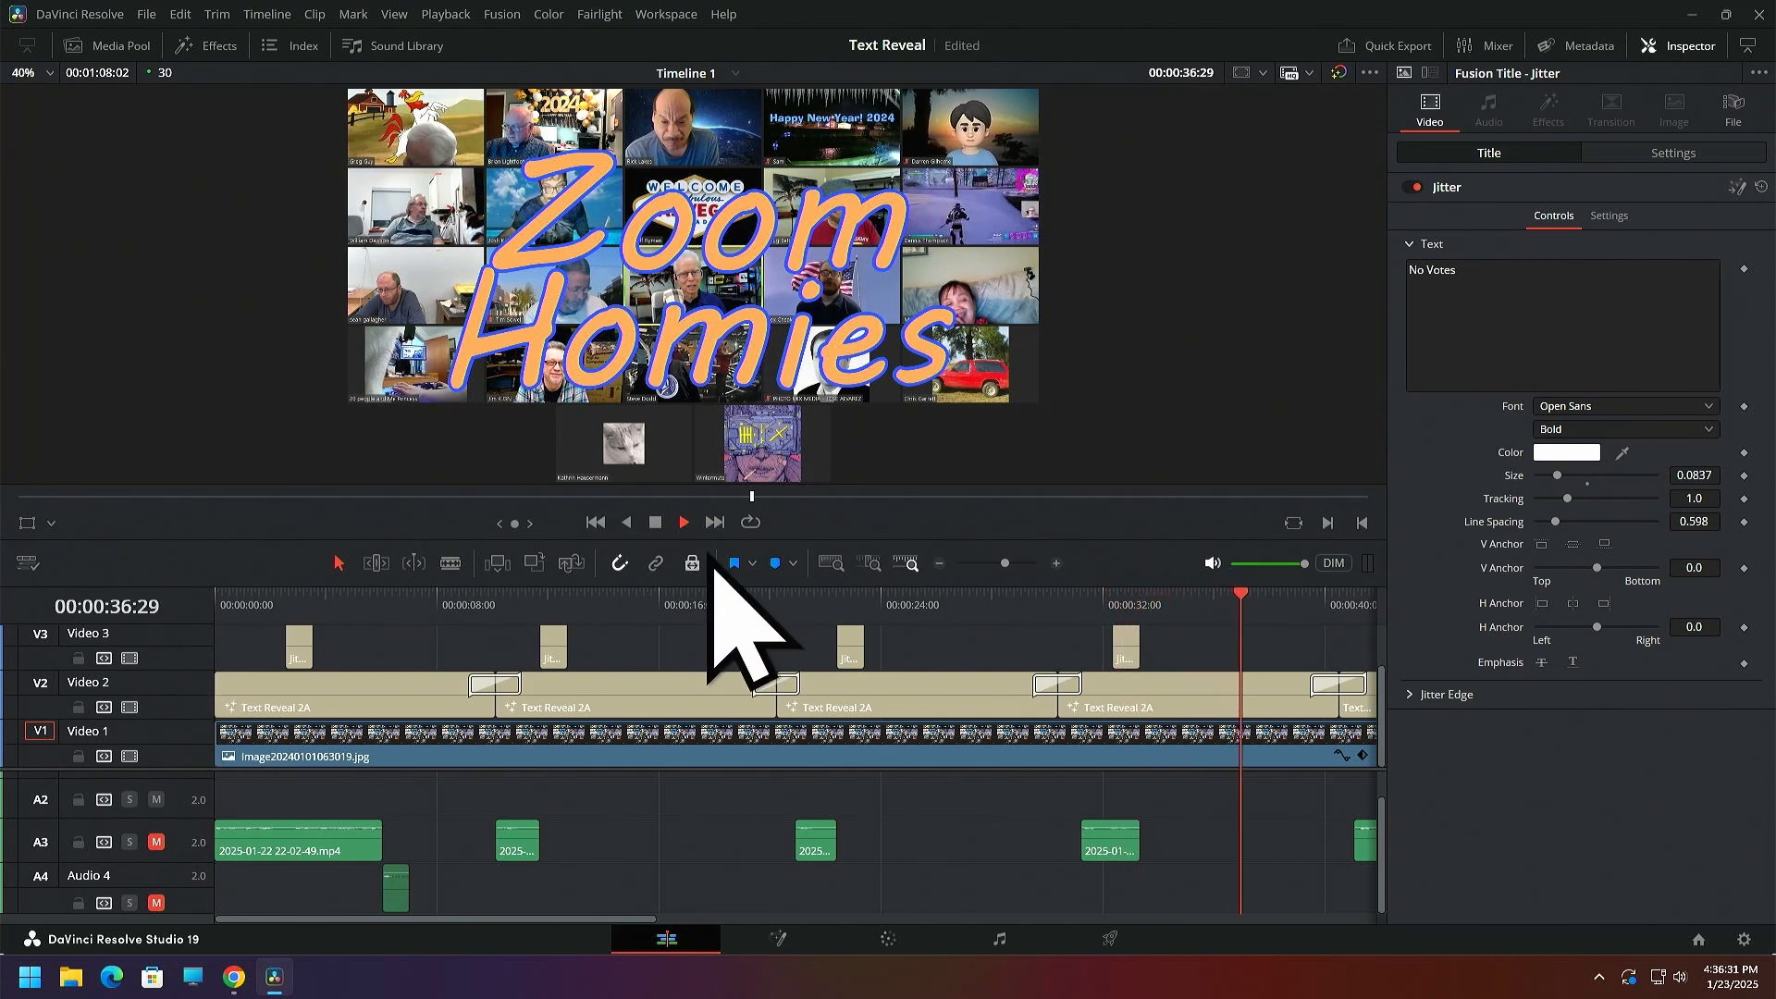
left_click(656, 524)
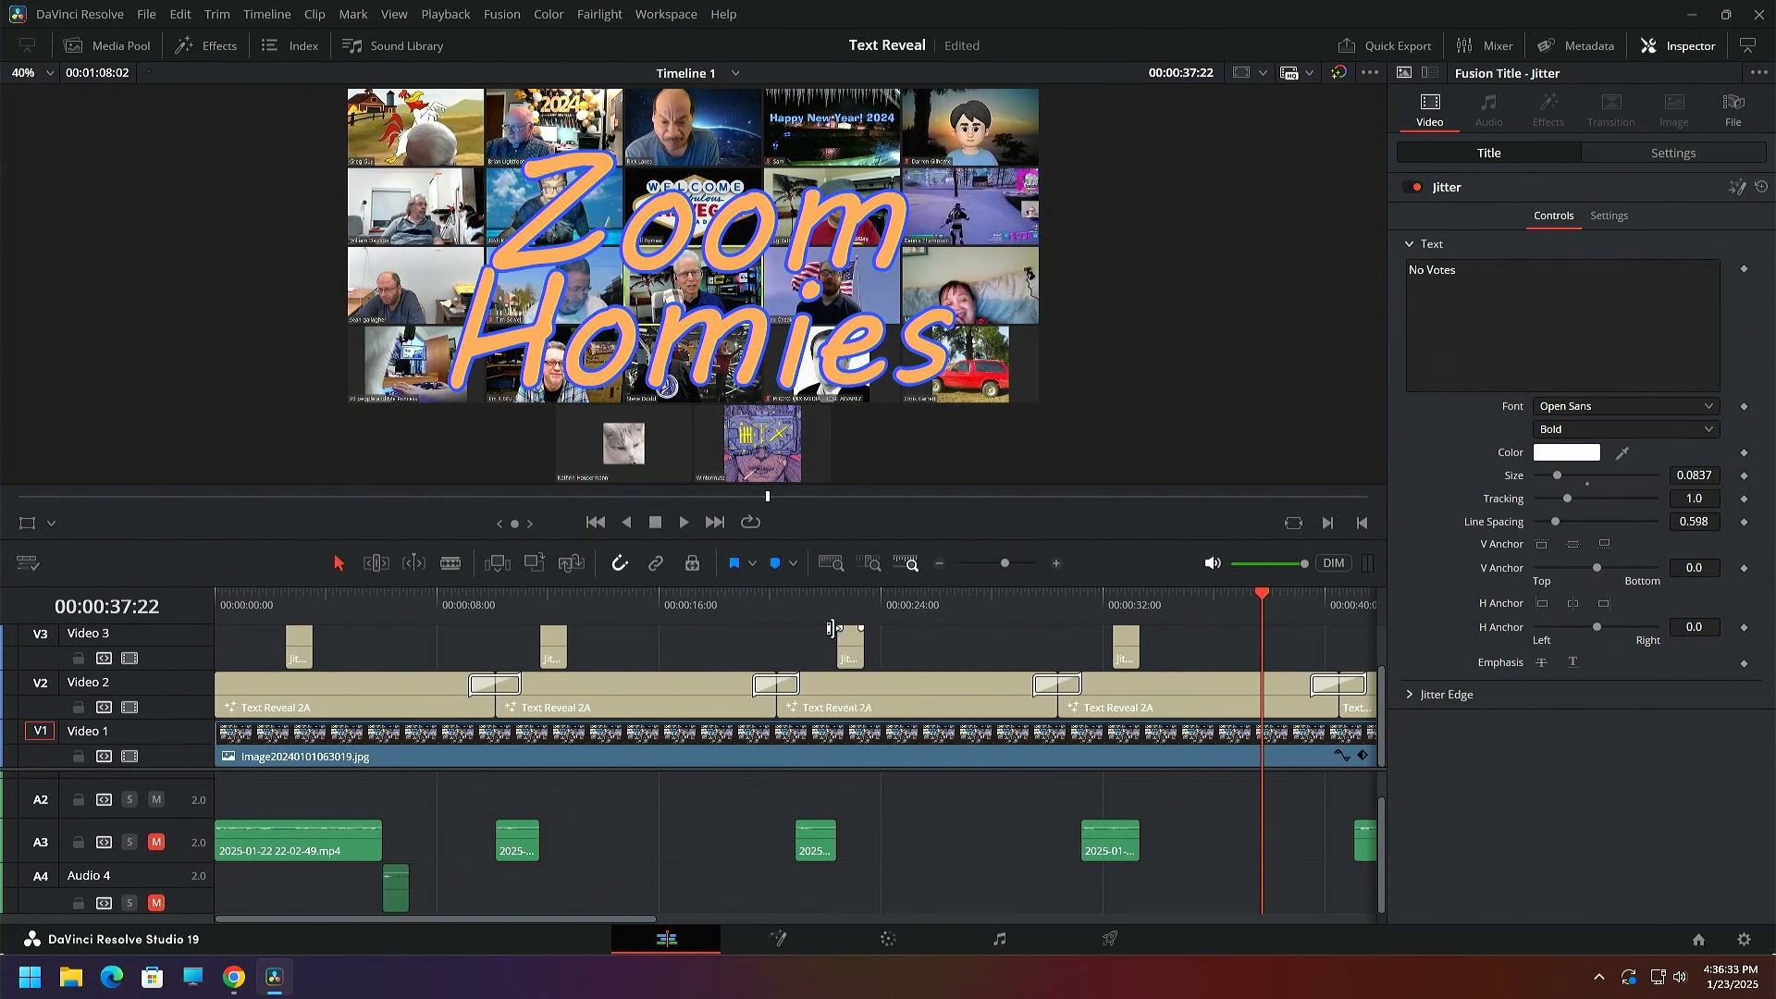
Step: Move the No Votes title at about 22 seconds slightly down using the transform overlay
left_click(850, 602)
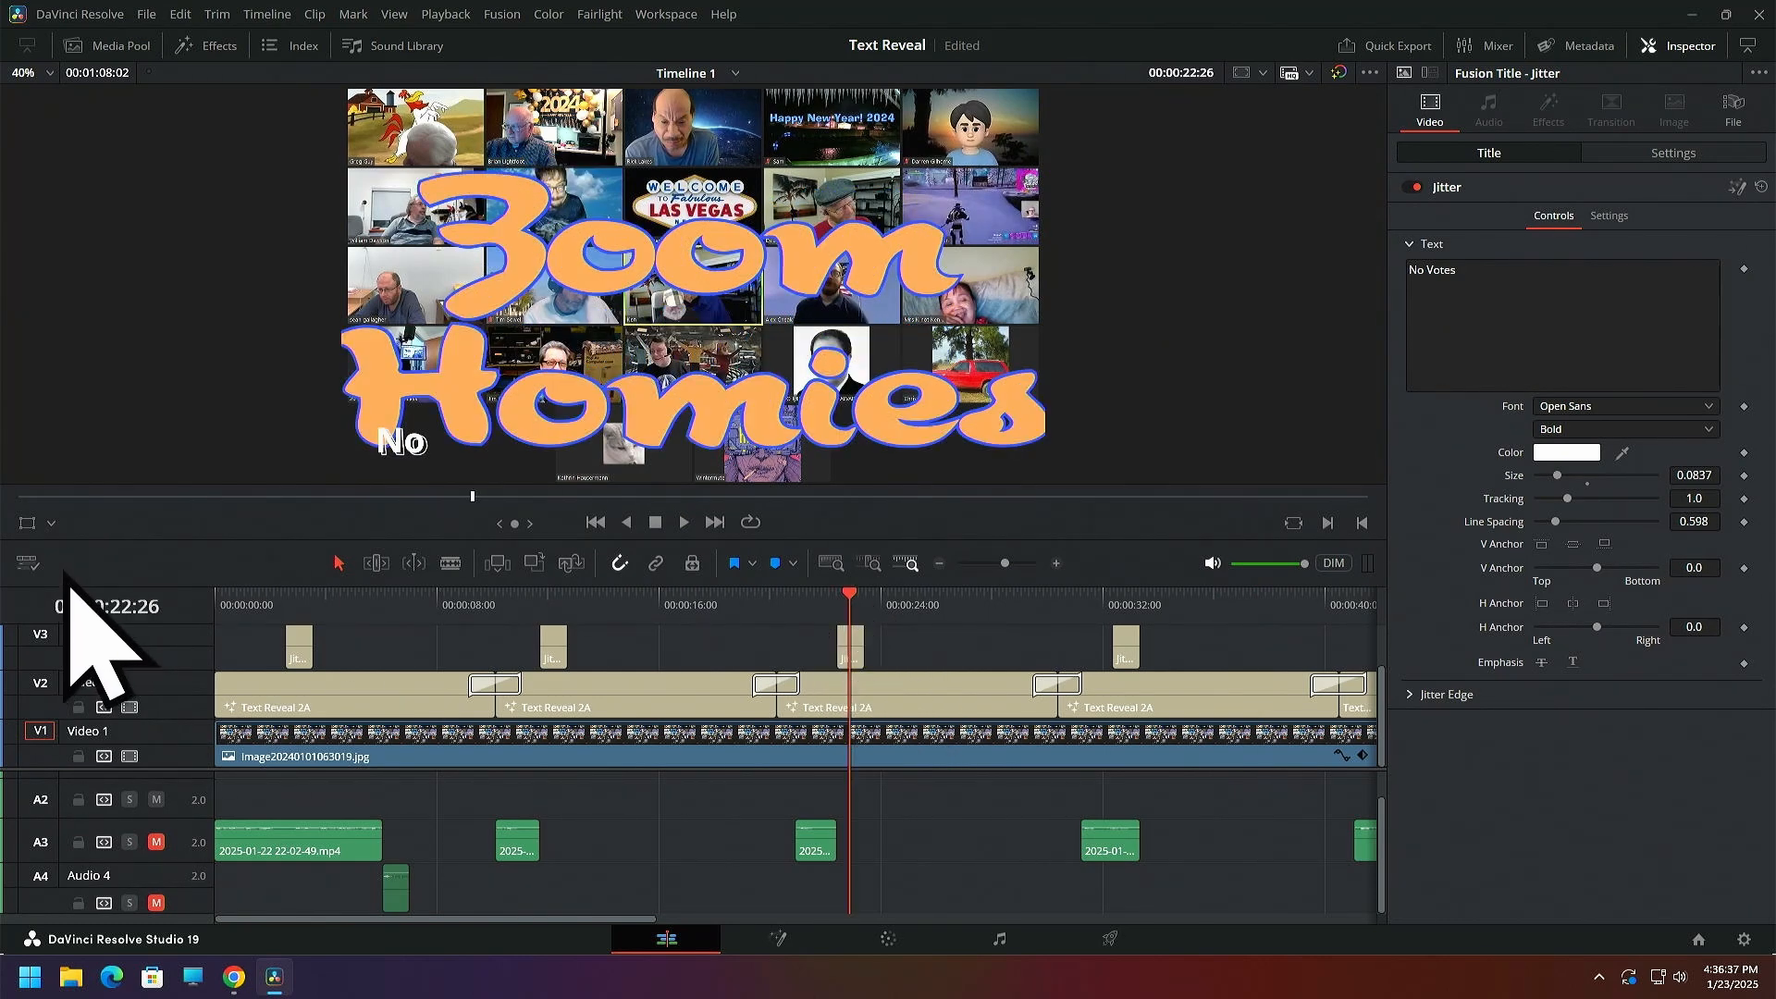
left_click(27, 523)
left_click_drag(460, 488, 463, 495)
left_click(851, 648)
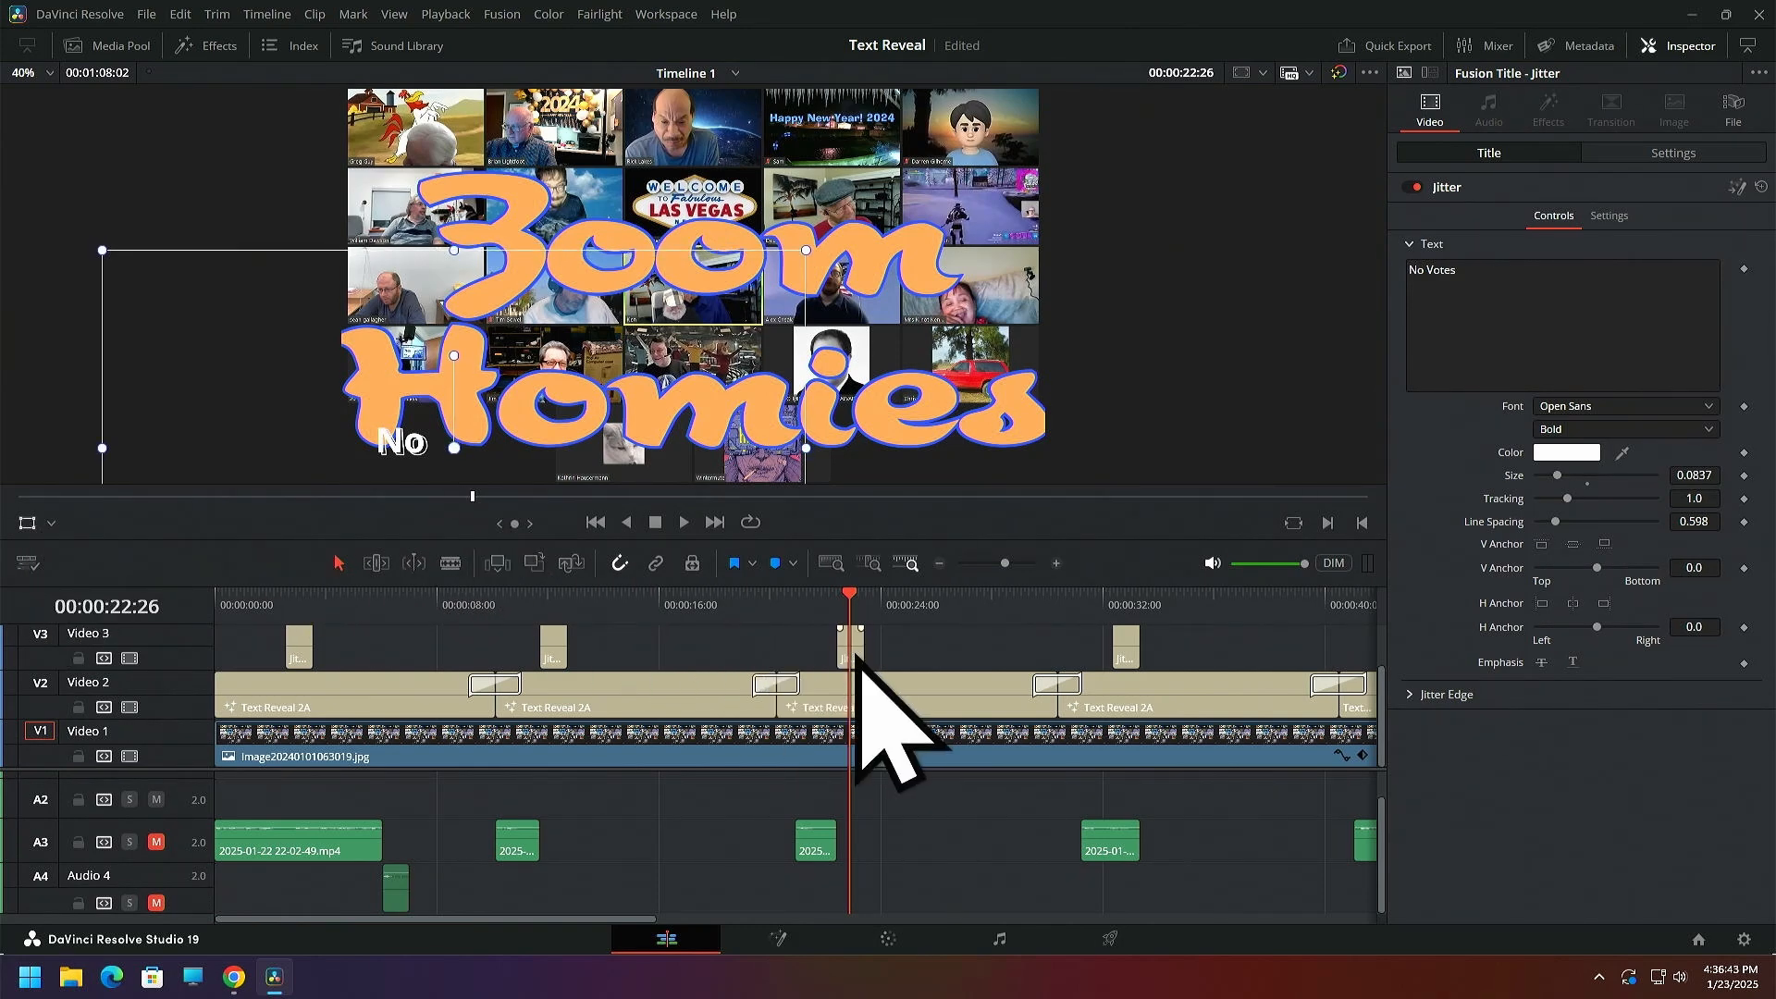
left_click_drag(488, 484, 476, 499)
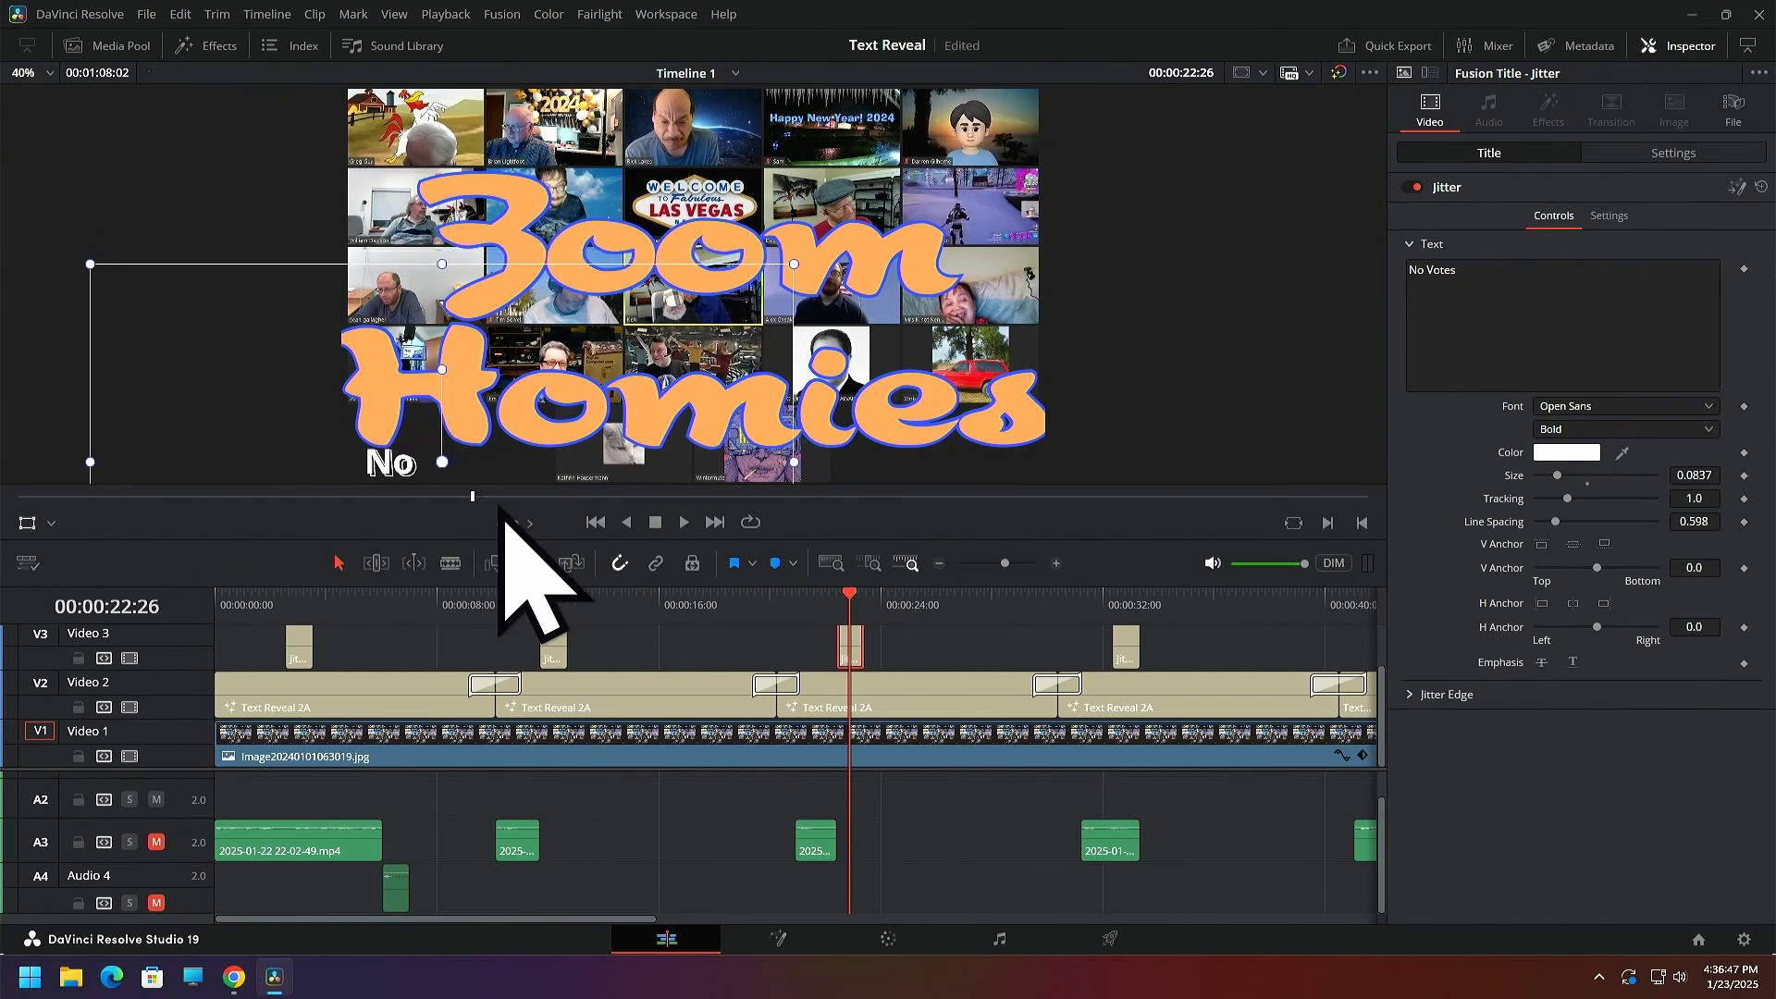
Step: Play through the later part of the timeline to review the title clips
left_click(803, 599)
key("space")
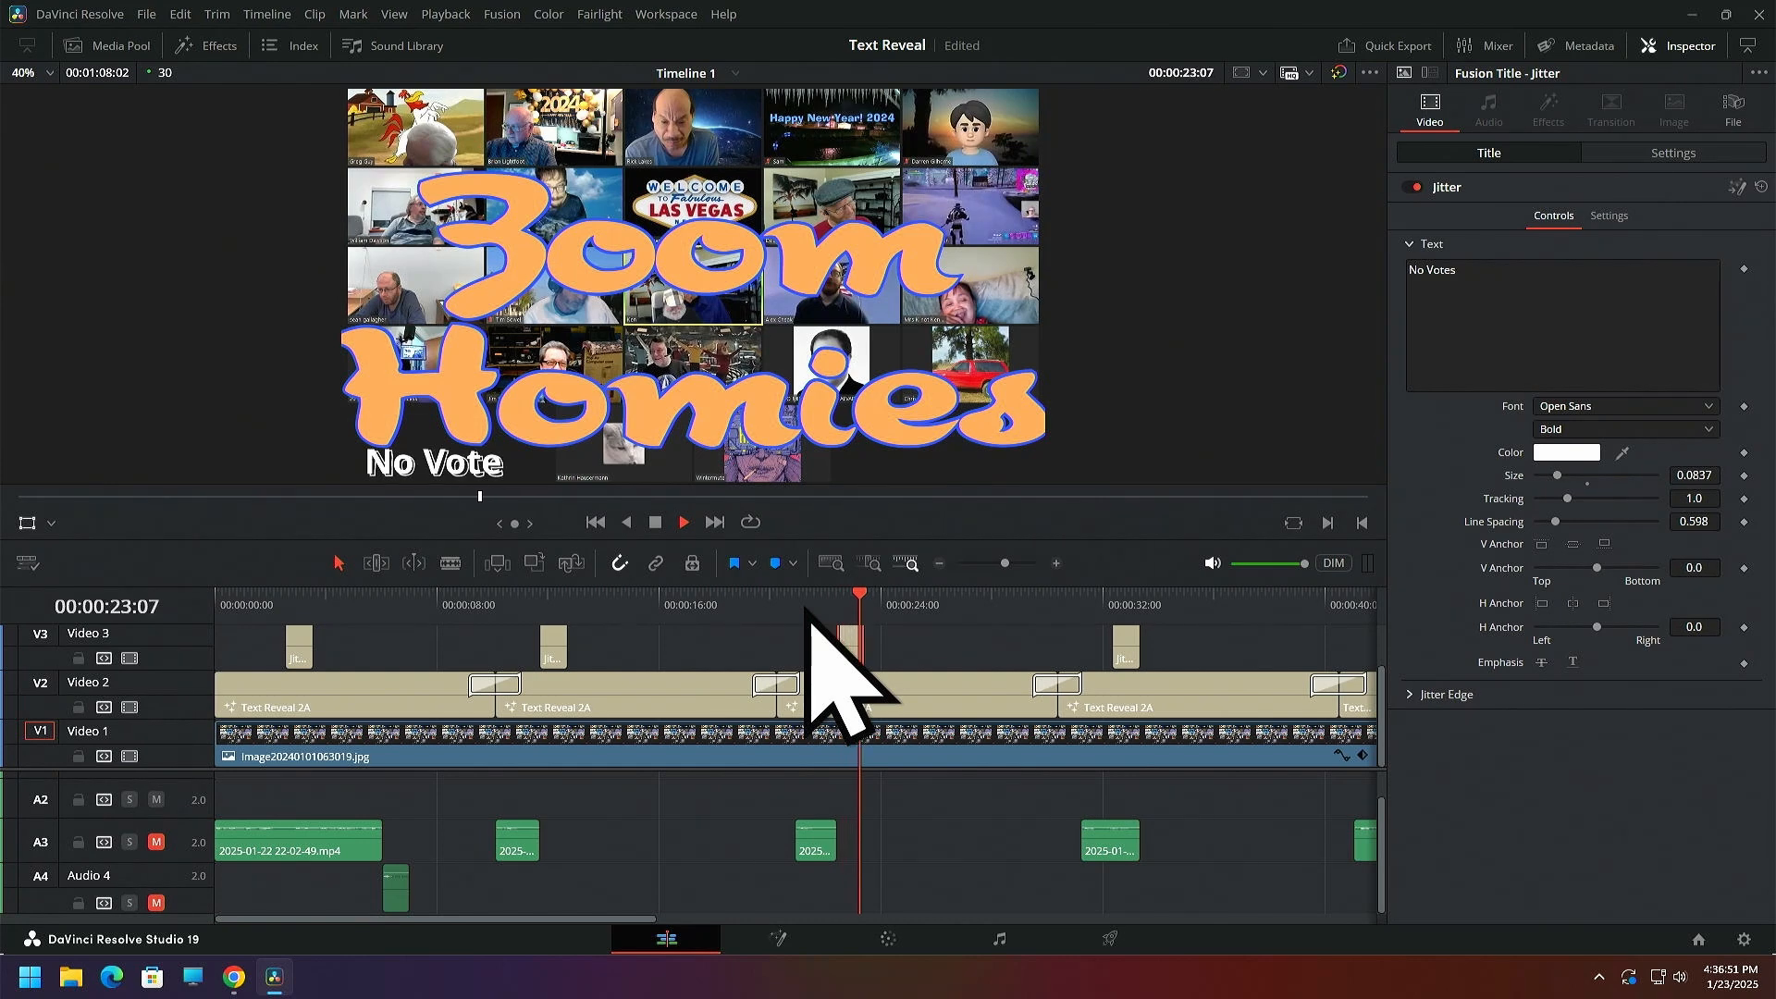
key("space")
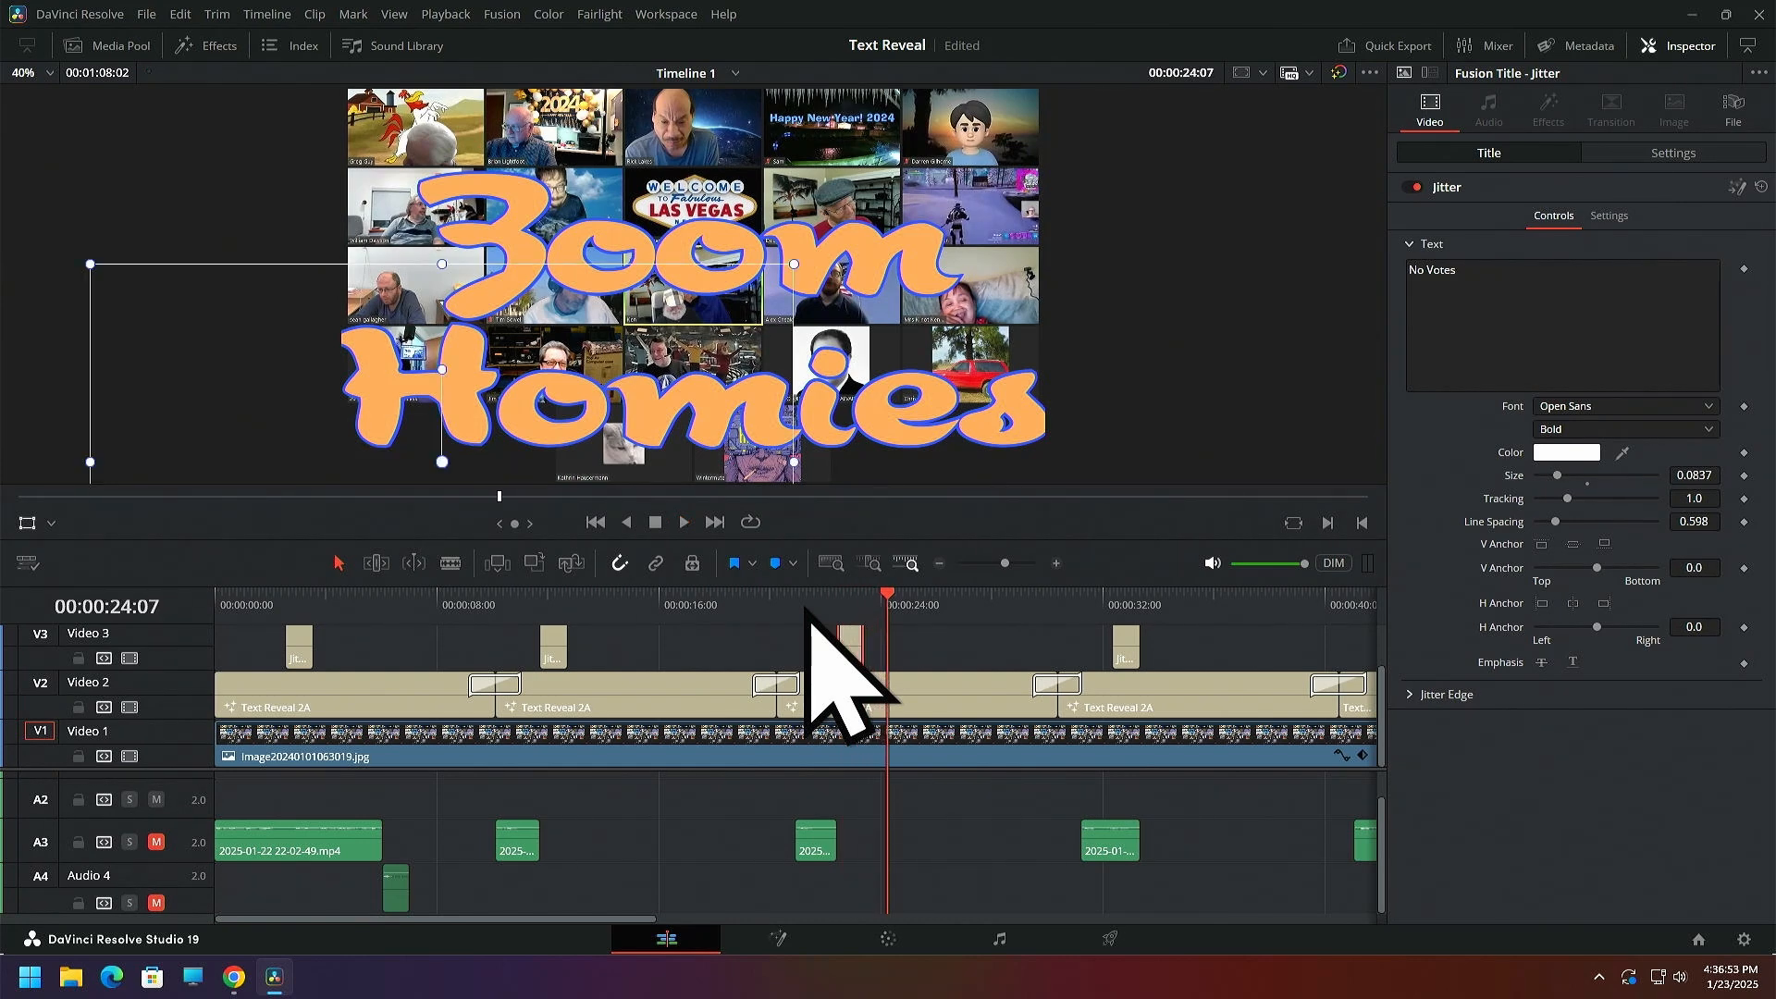
left_click(715, 526)
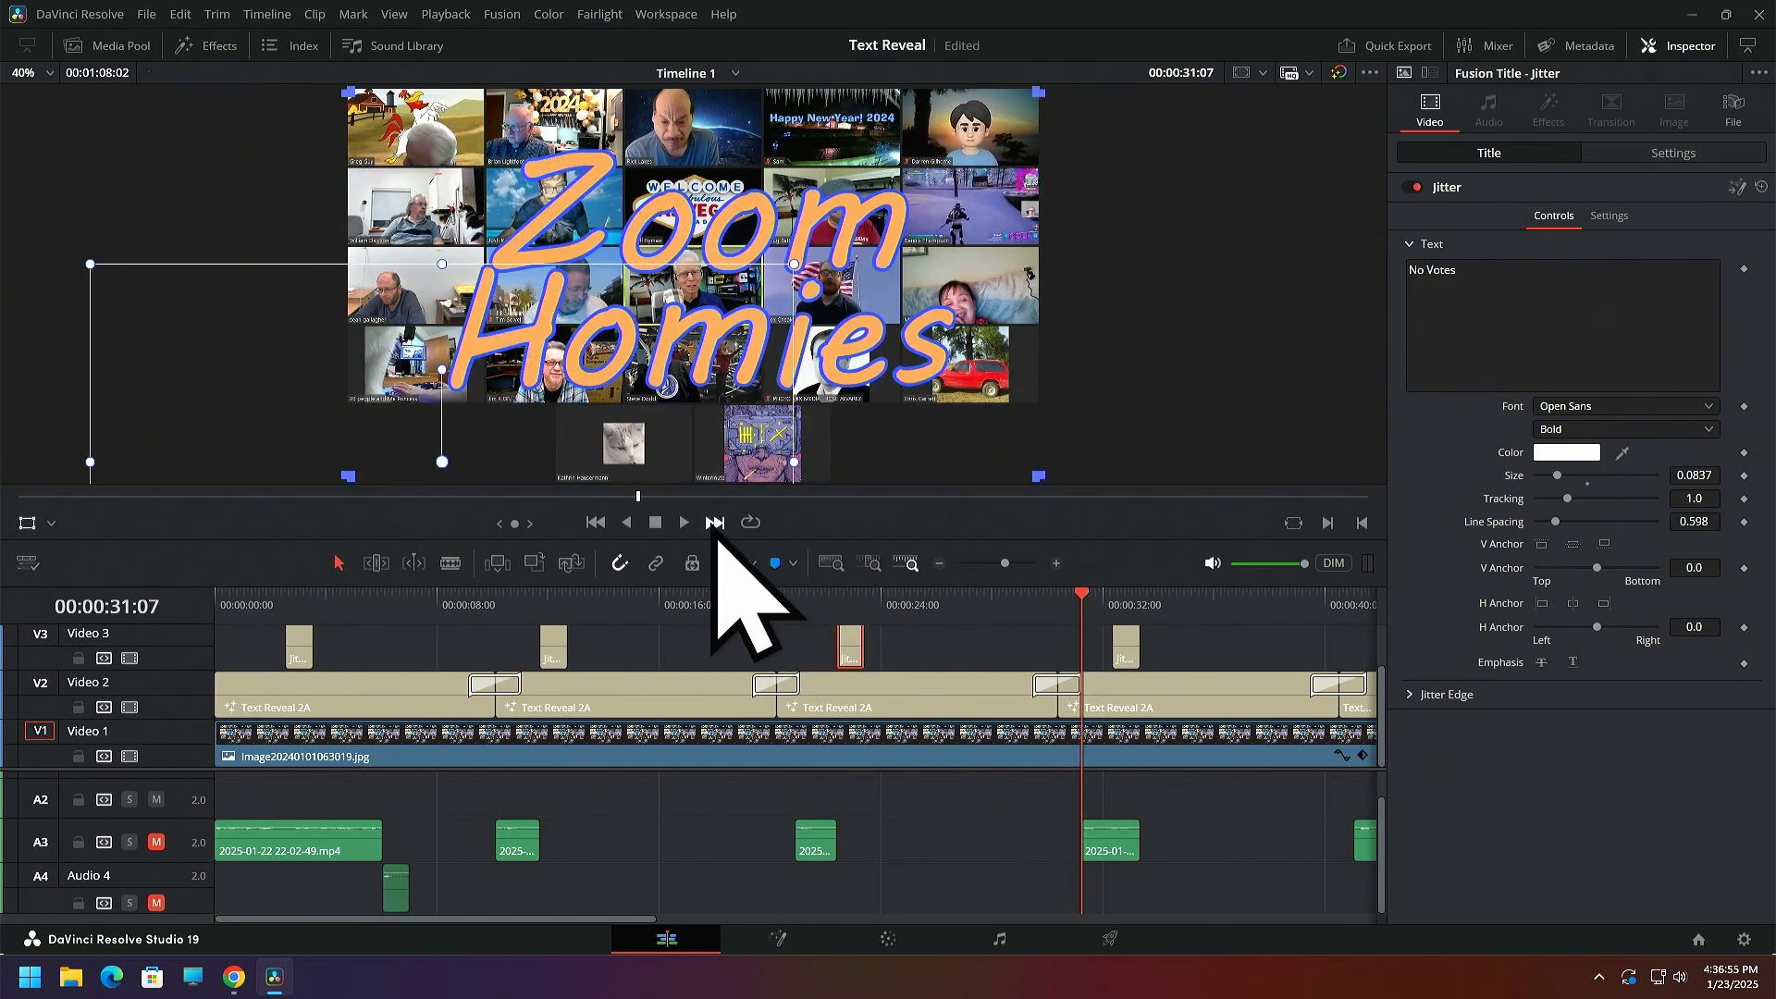
left_click(714, 523)
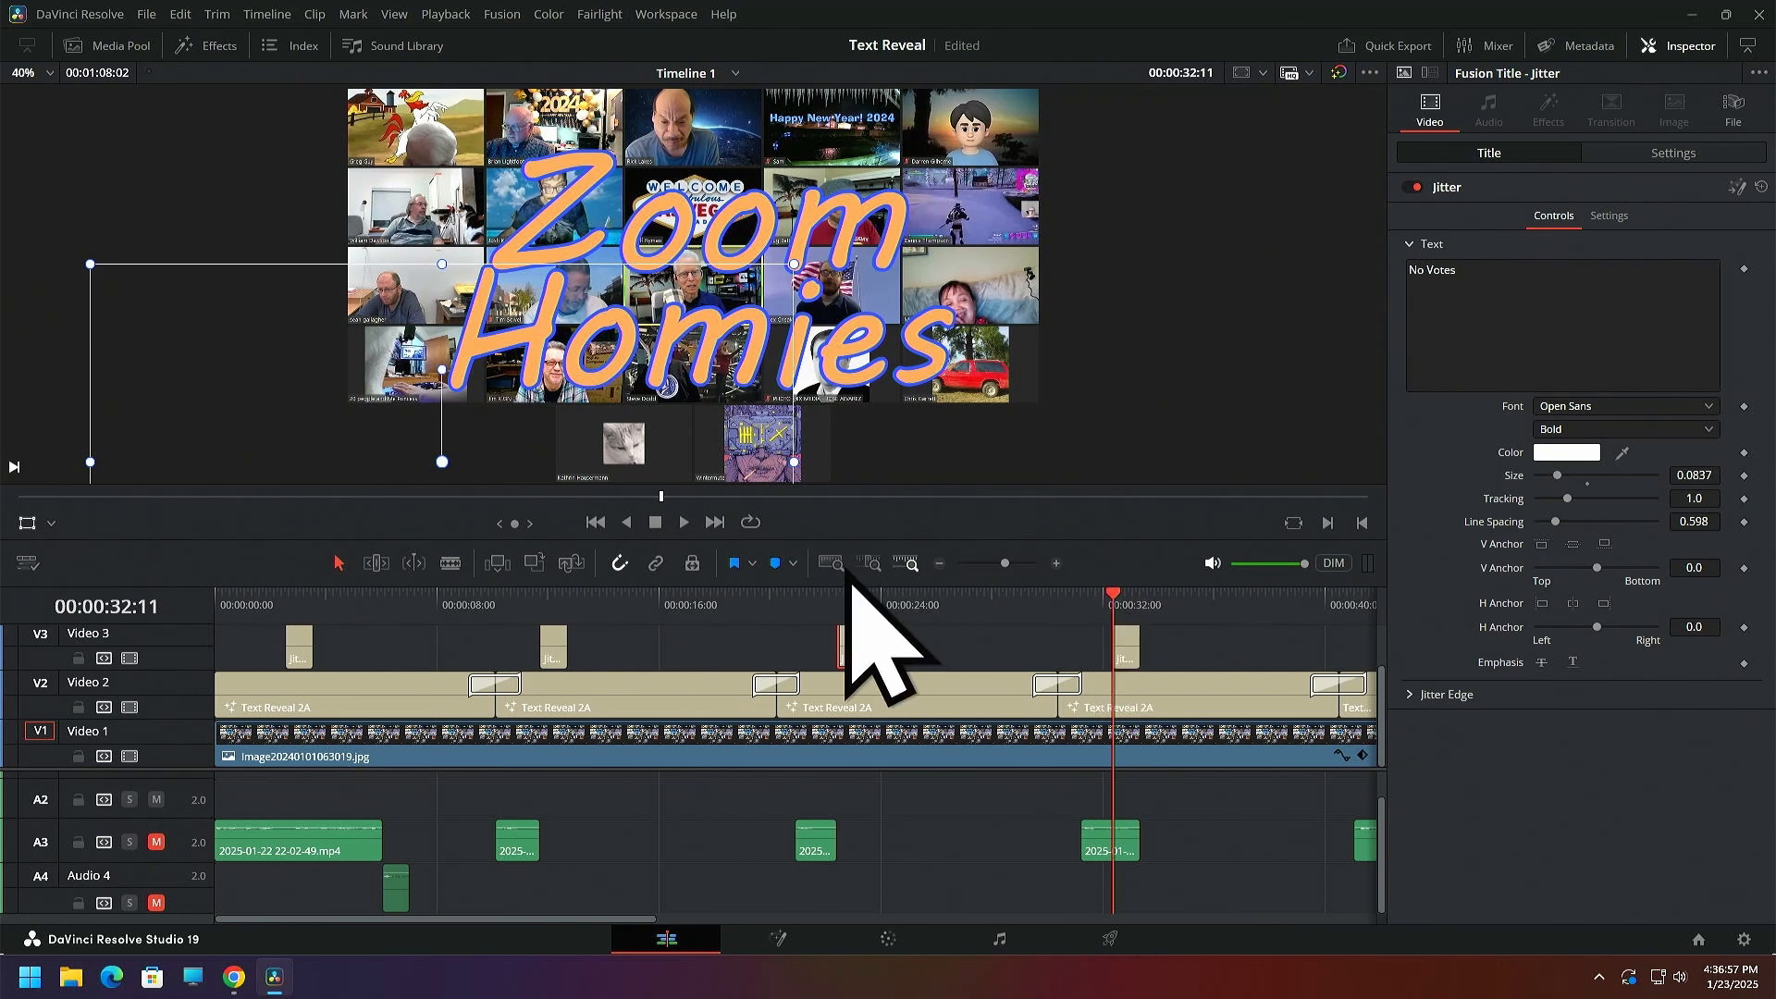
left_click(685, 523)
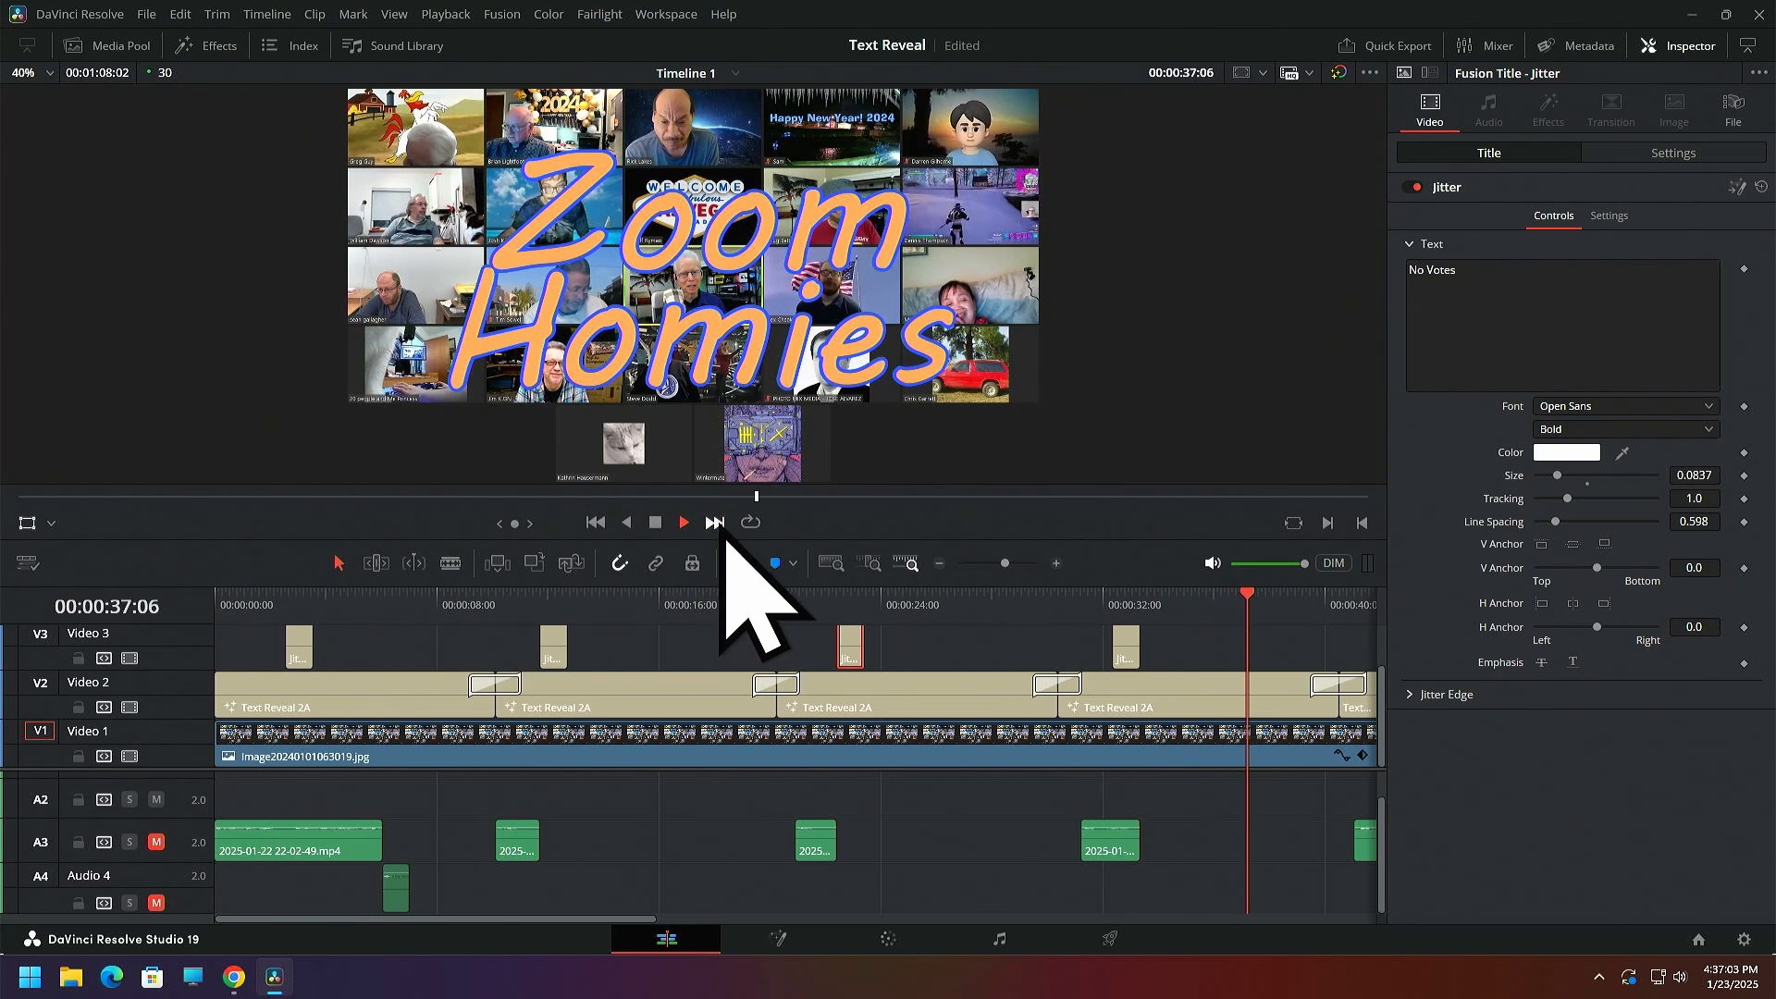
left_click(716, 525)
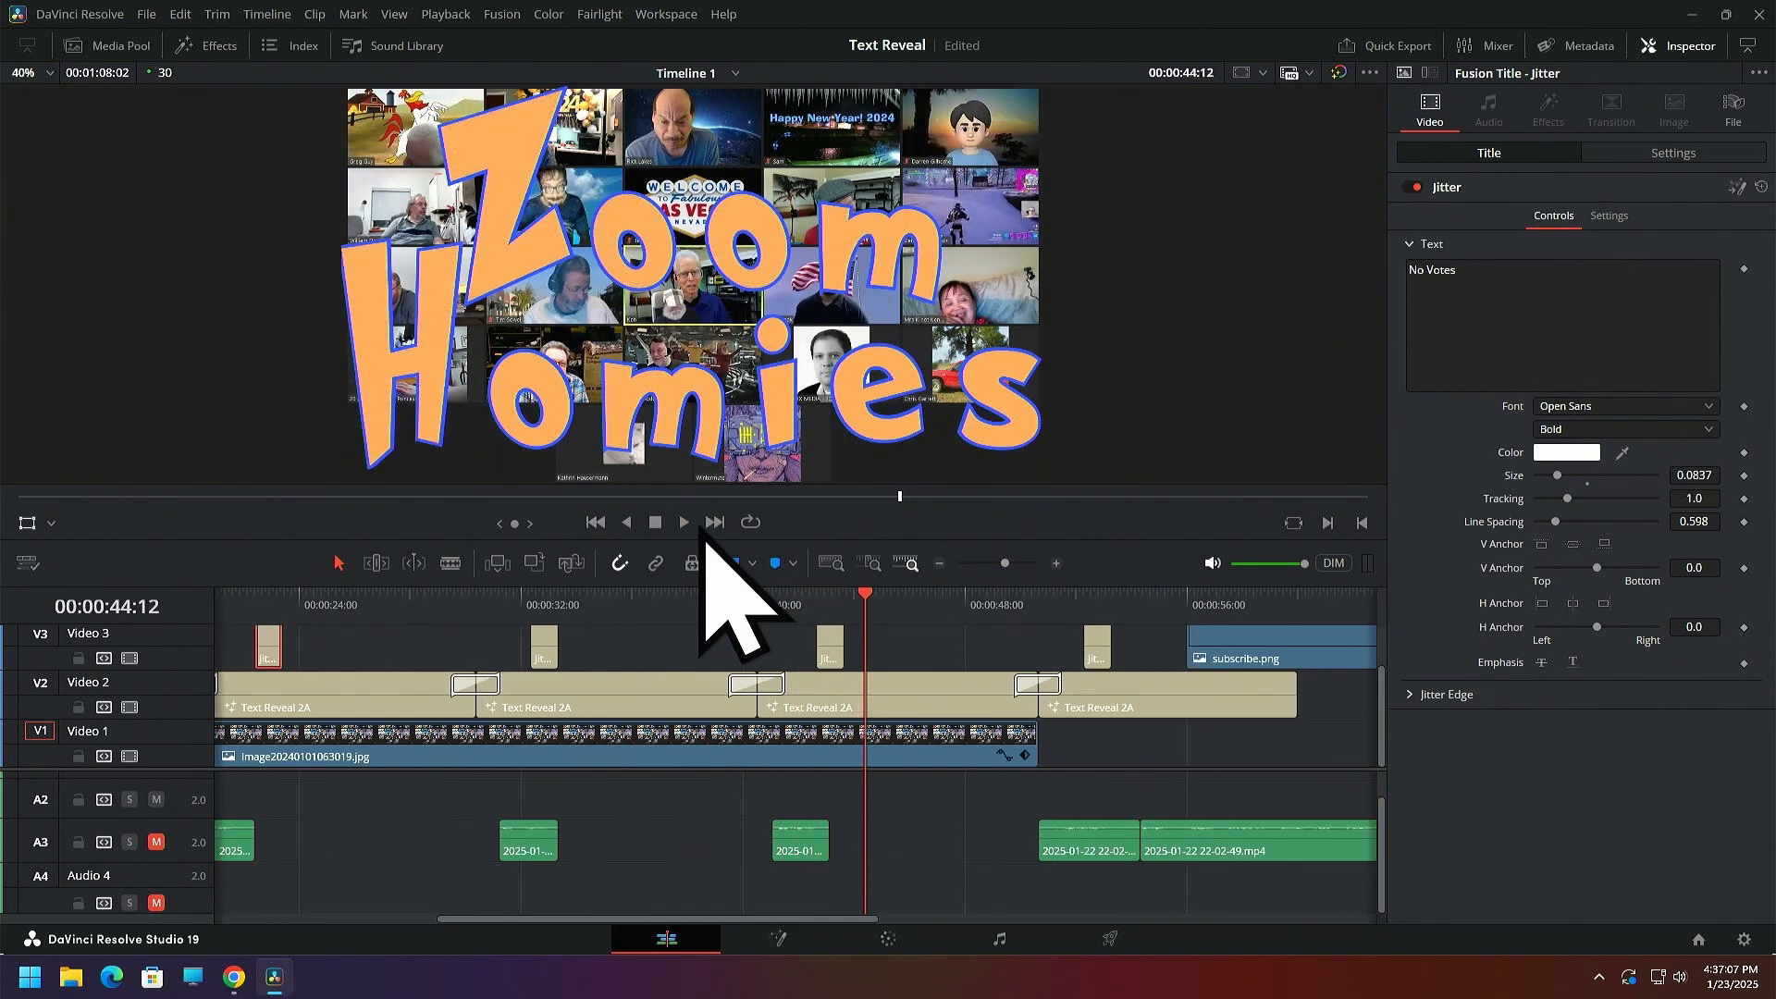
Step: Select the title clip at about 43 seconds and nudge its text slightly right in the frame
left_click(789, 599)
left_click(520, 600)
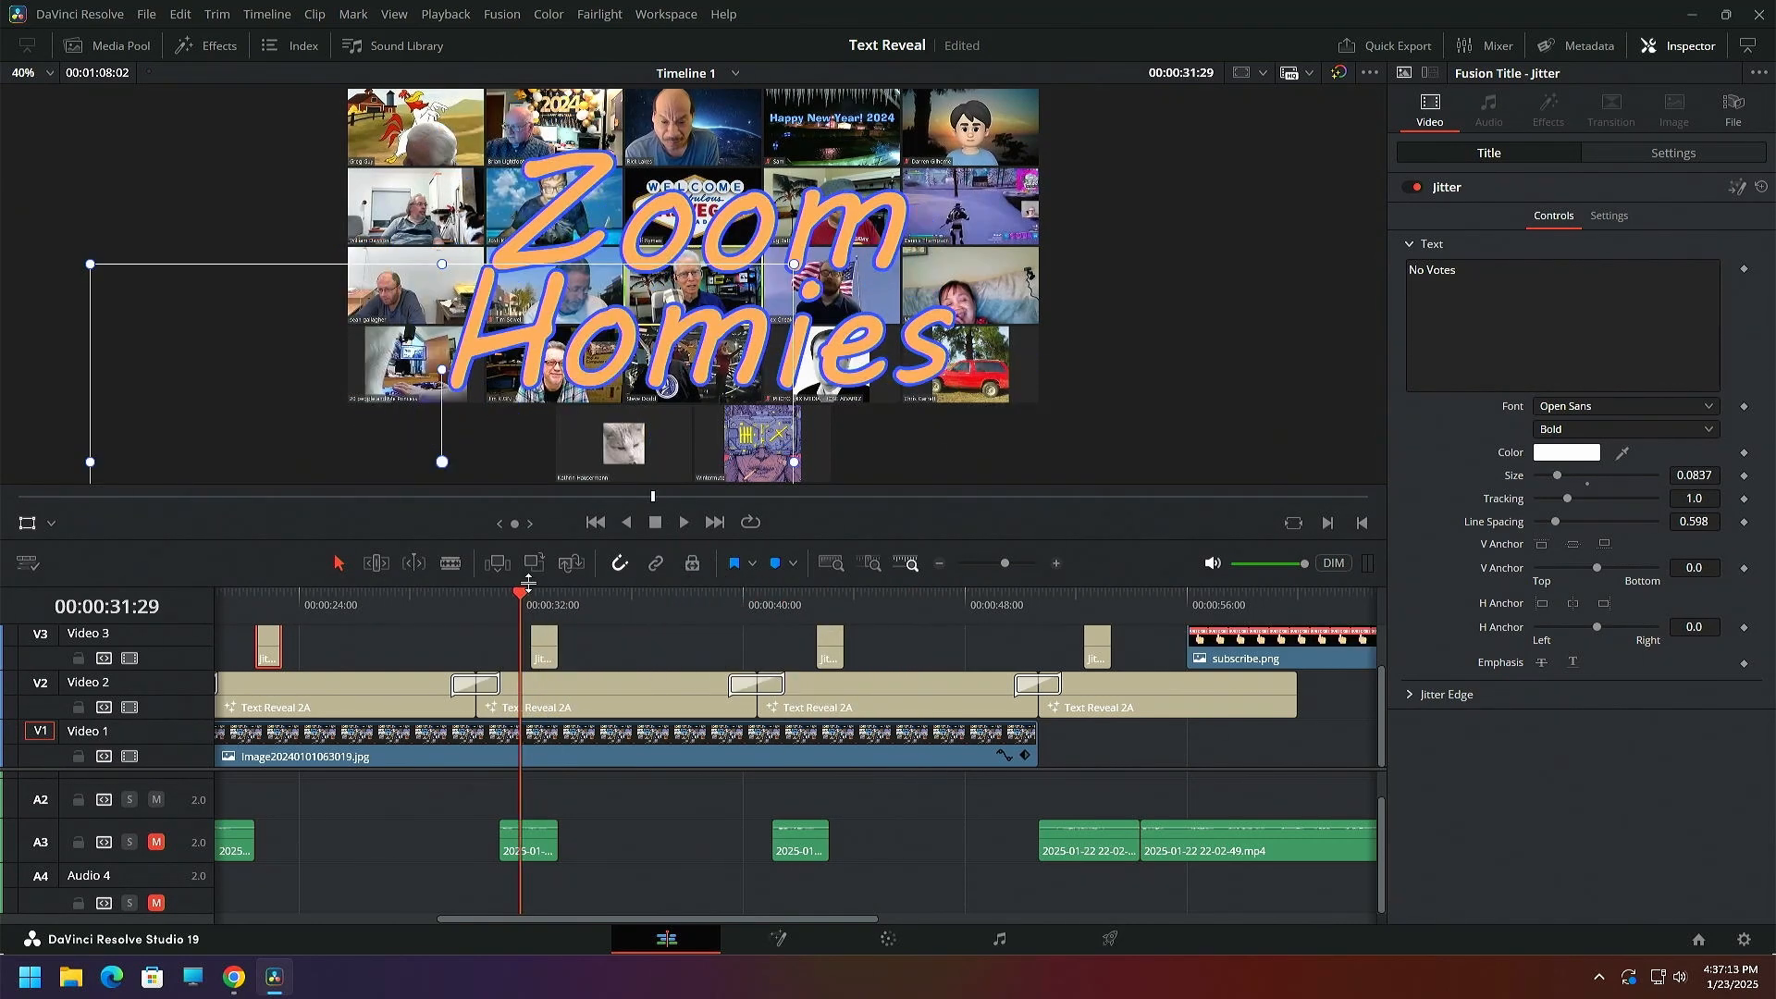
left_click_drag(519, 602, 833, 638)
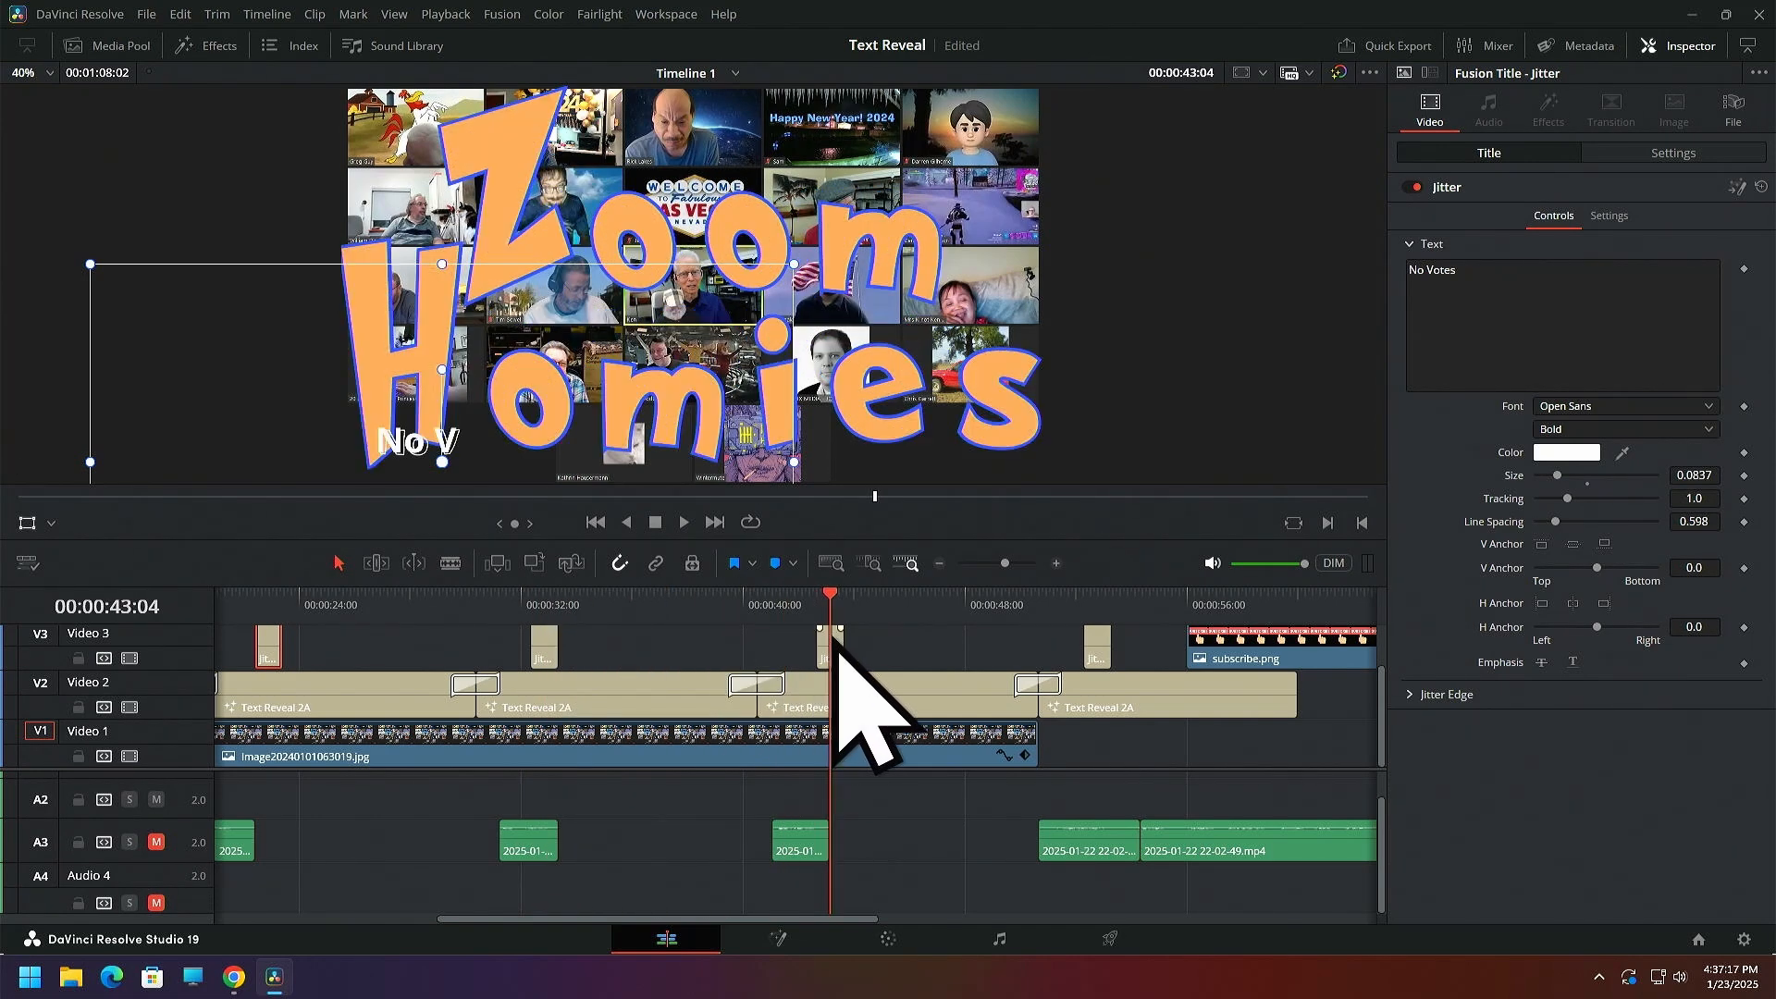
left_click(831, 648)
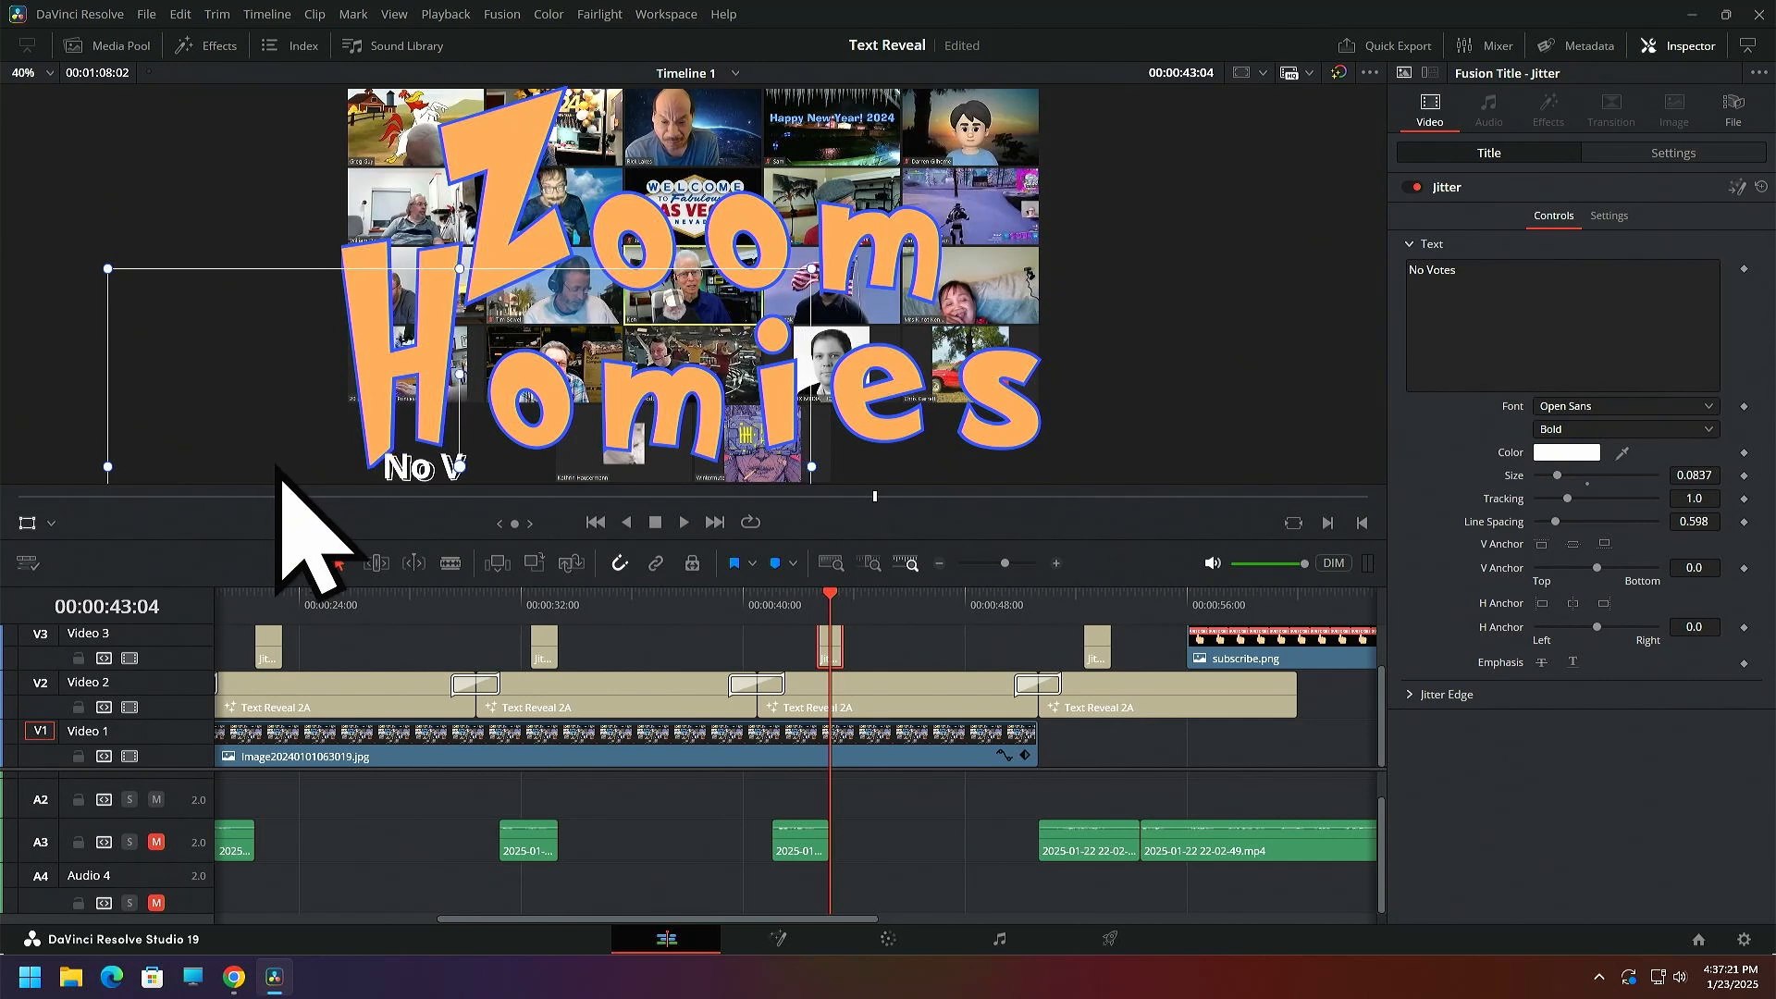
left_click_drag(278, 468, 283, 467)
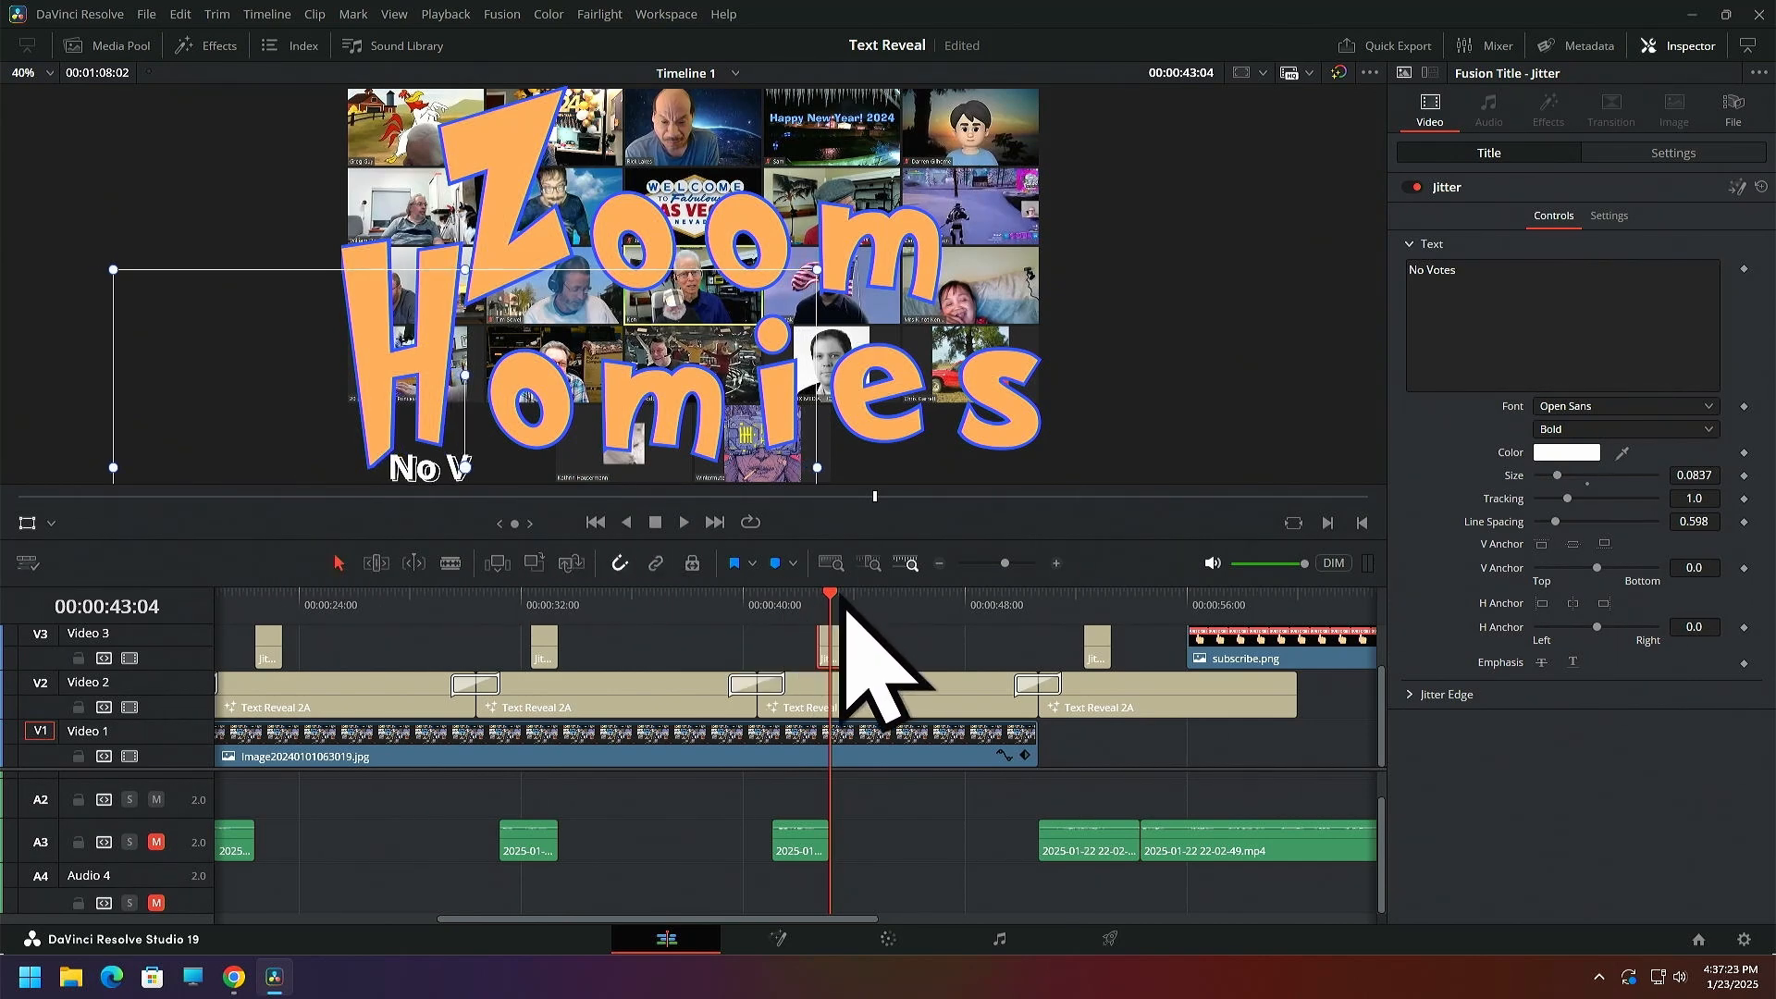
mouse_move(831, 601)
left_mouse_down()
mouse_move(845, 609)
mouse_move(815, 599)
left_mouse_up()
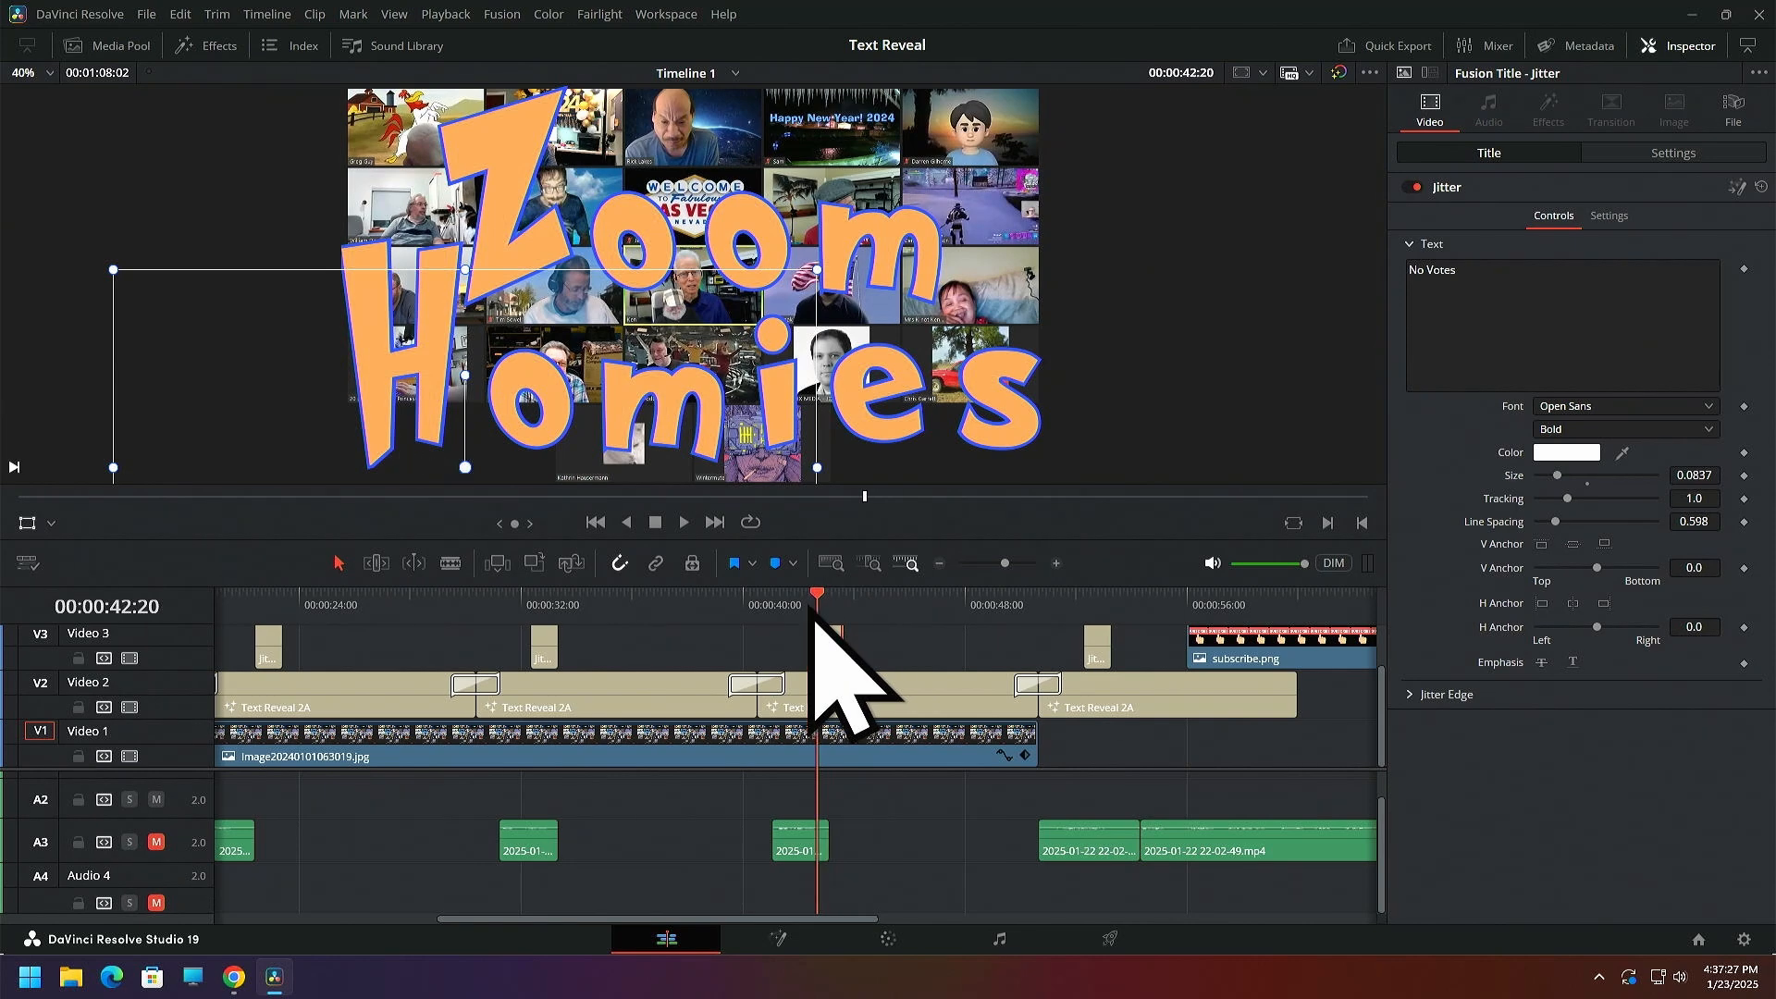
Step: Play the timeline and scrub around 52 seconds to review the later vote titles
key("space")
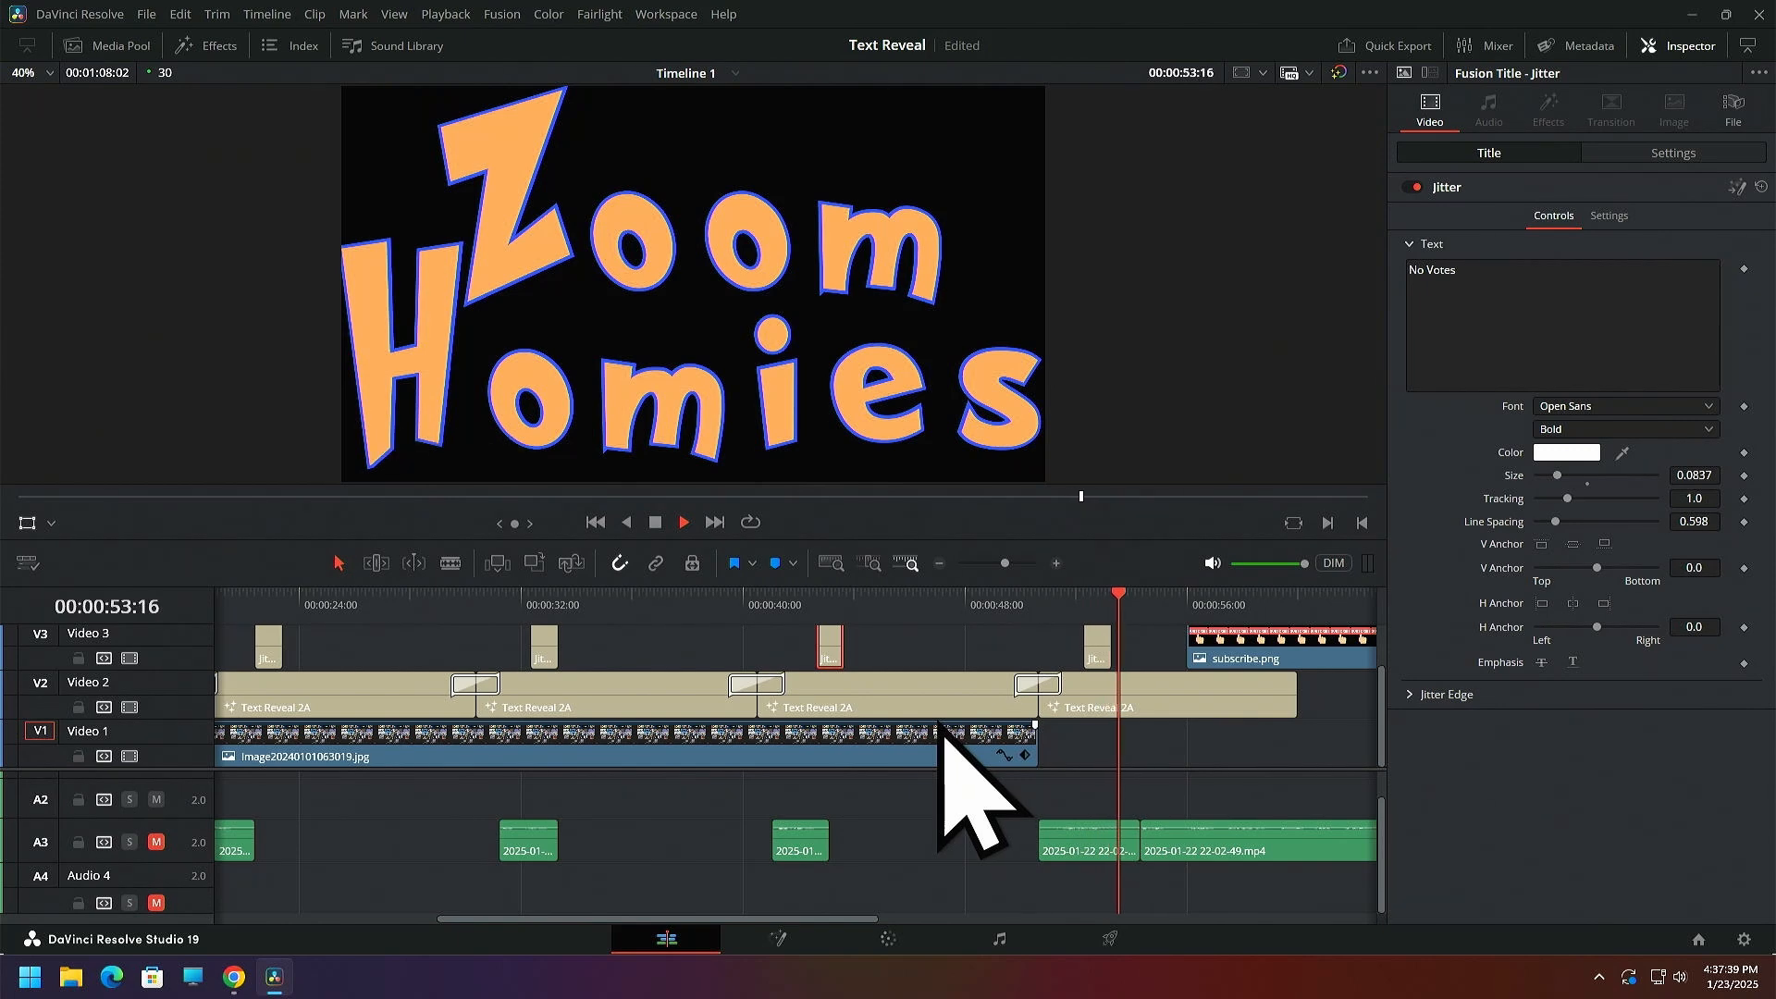
left_click(1077, 625)
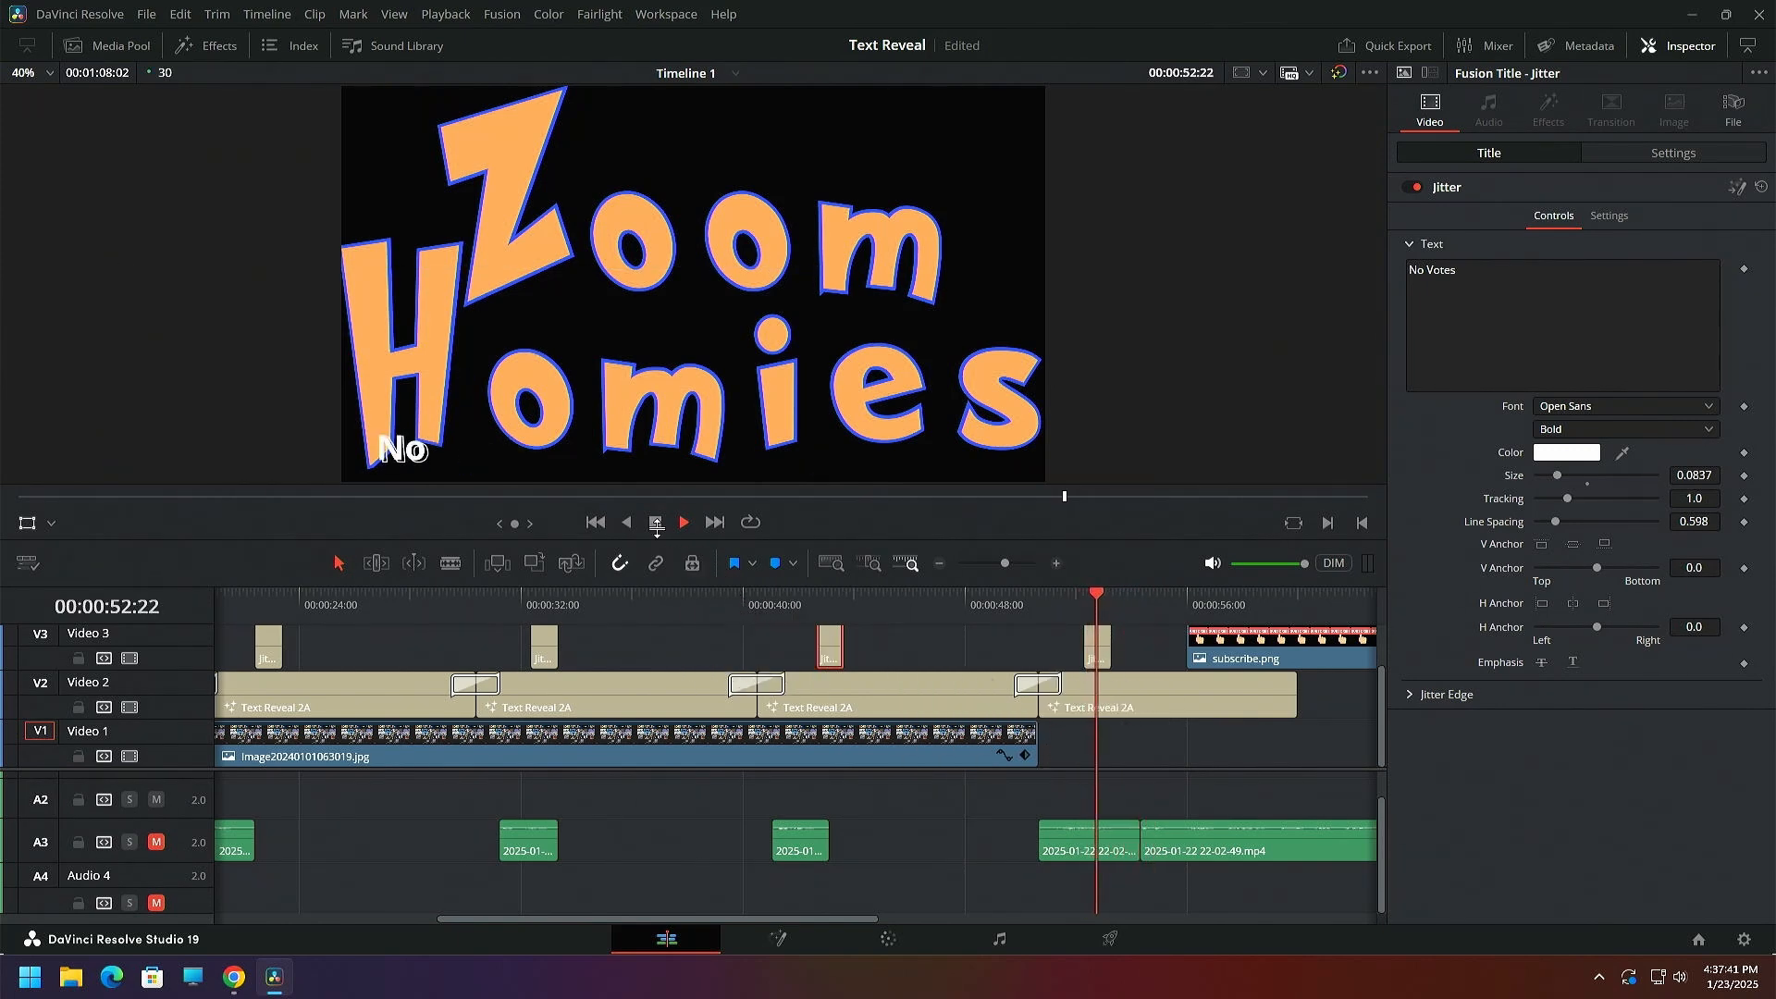
left_click(656, 524)
left_click(1085, 596)
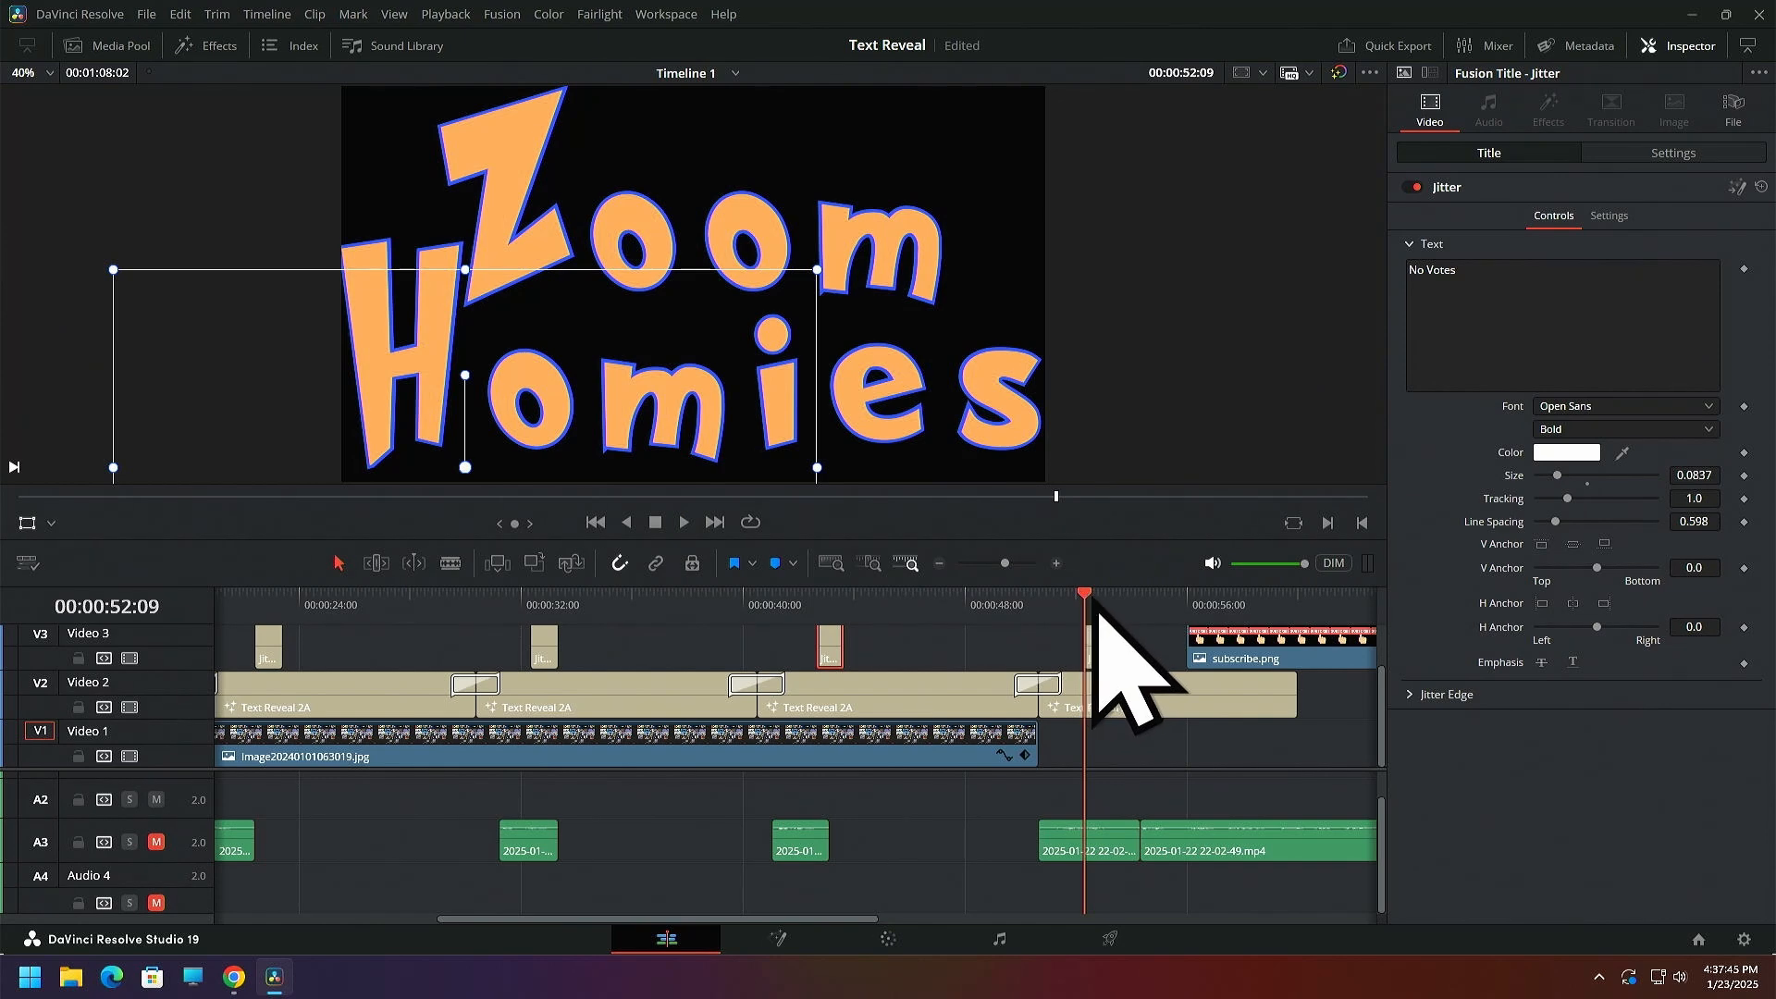
mouse_move(1089, 604)
left_mouse_down()
mouse_move(1115, 596)
mouse_move(1097, 601)
left_mouse_up()
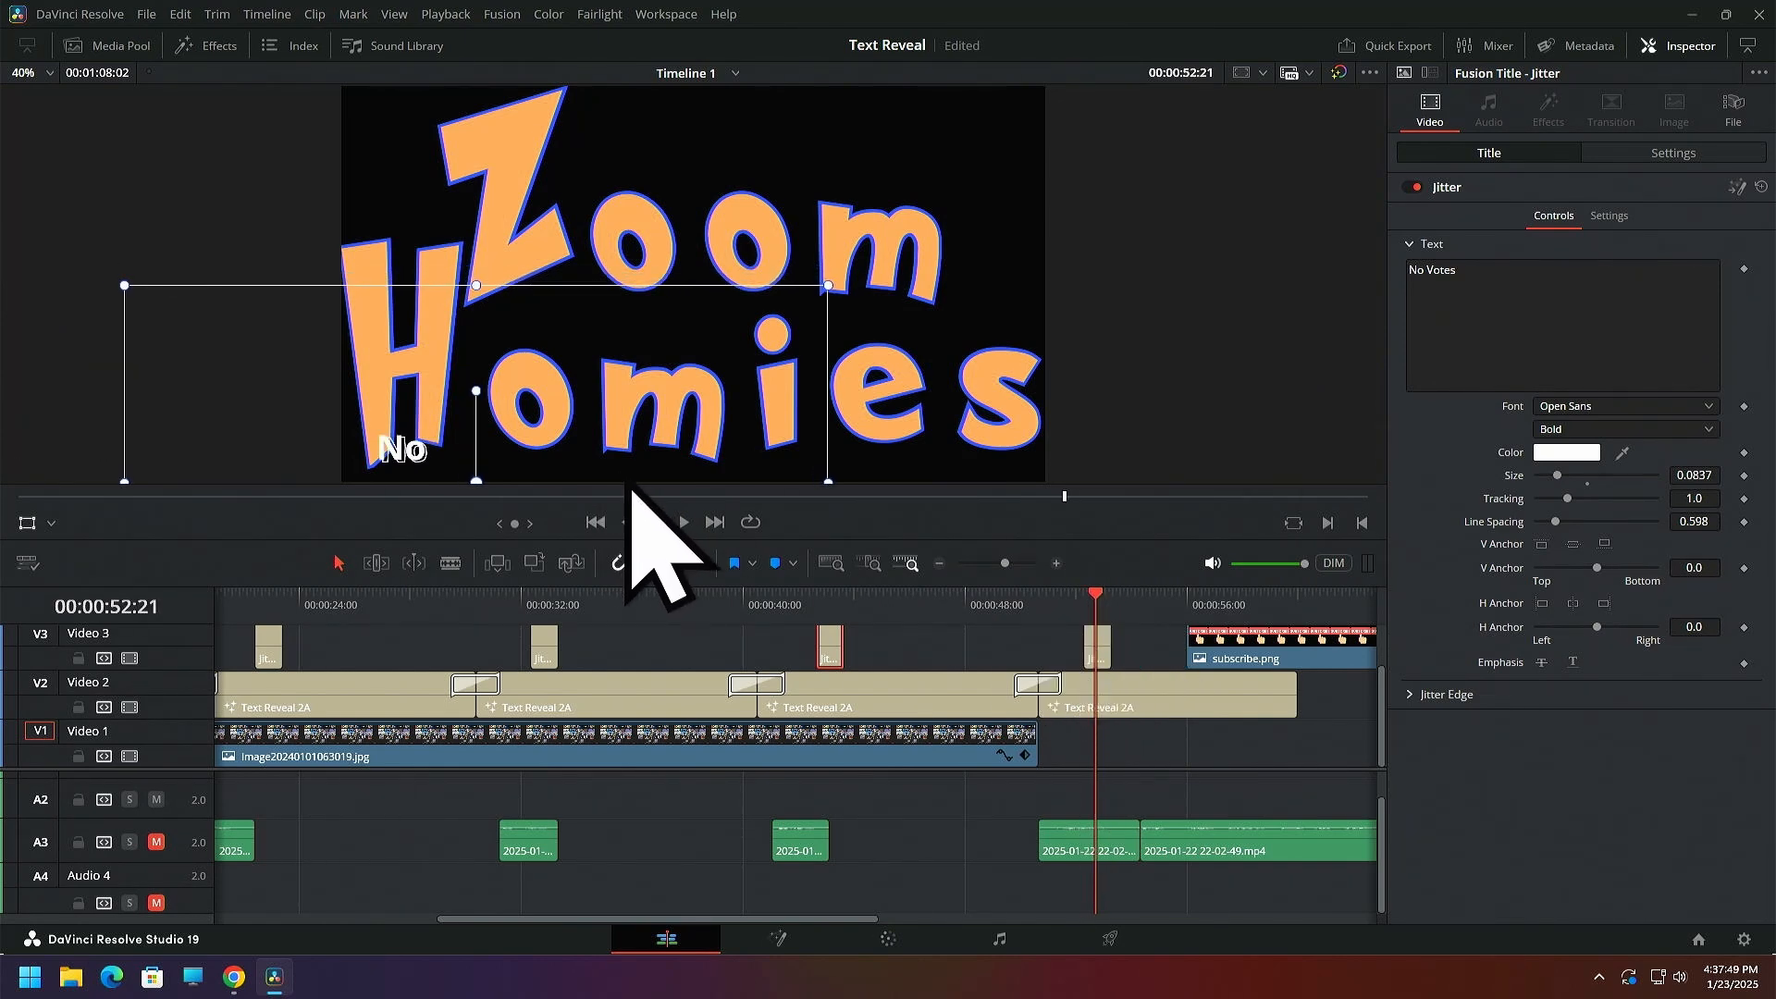
Step: Select the title clip at about 43 seconds and move its text slightly up in the frame
left_click(1098, 647)
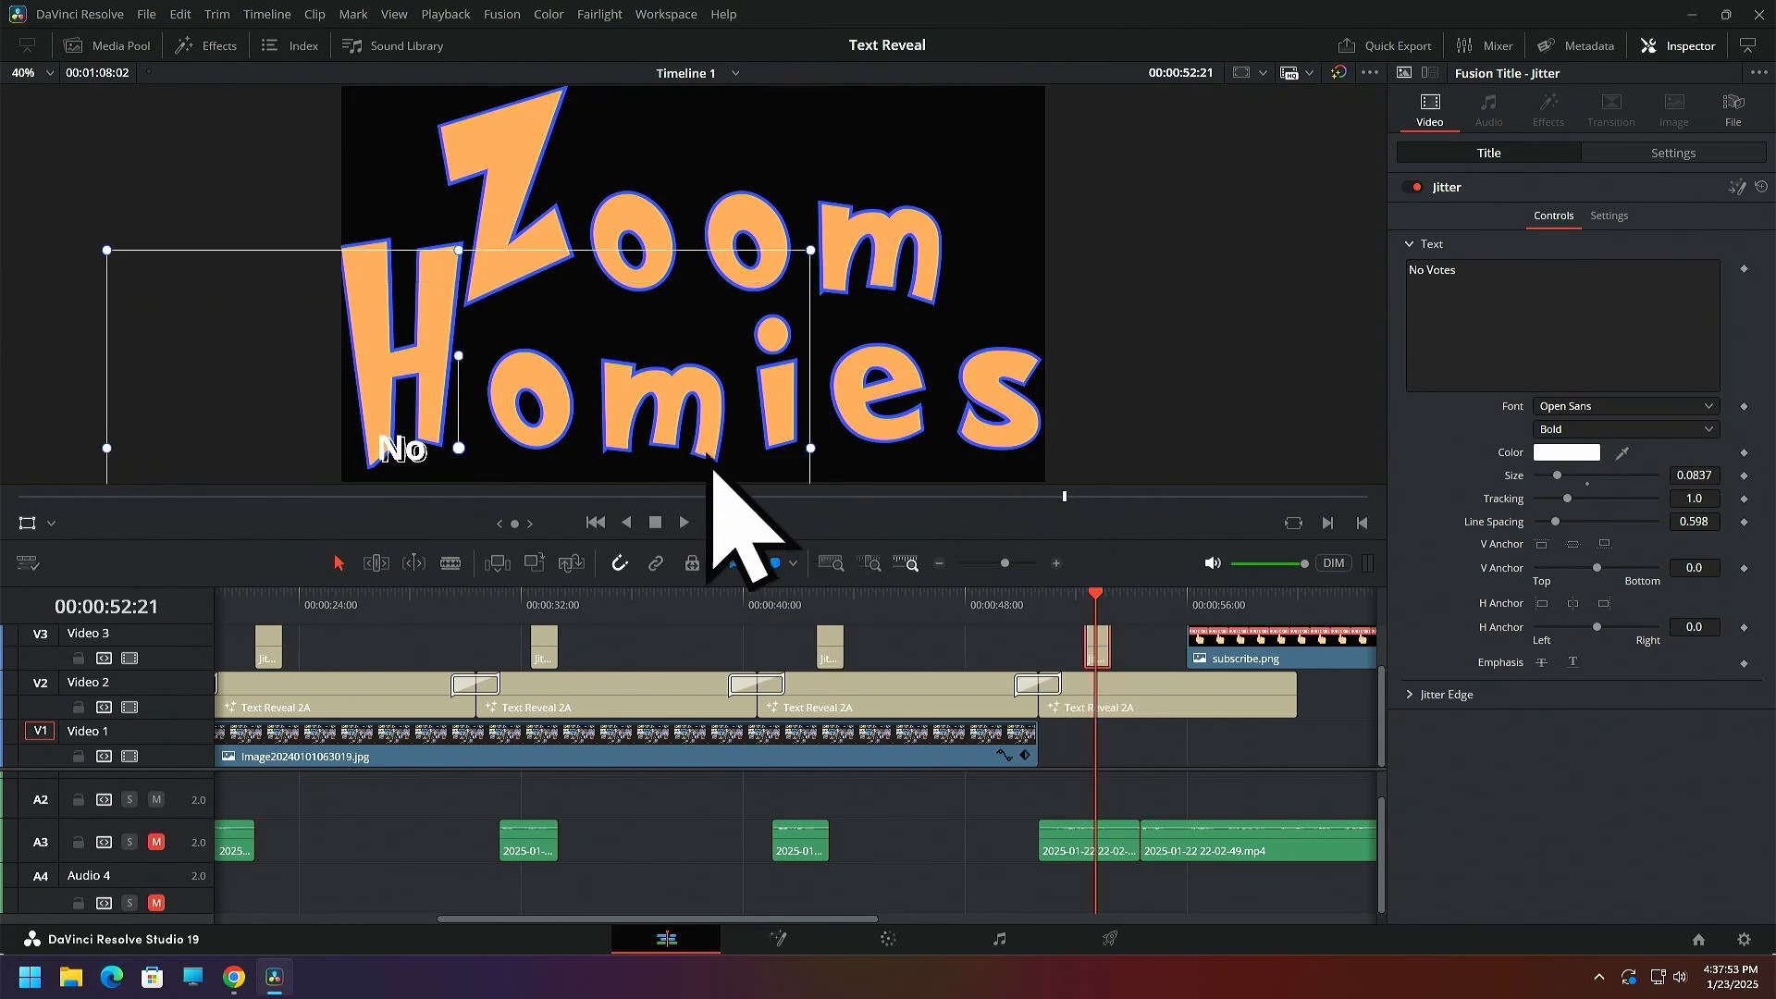
left_click(830, 646)
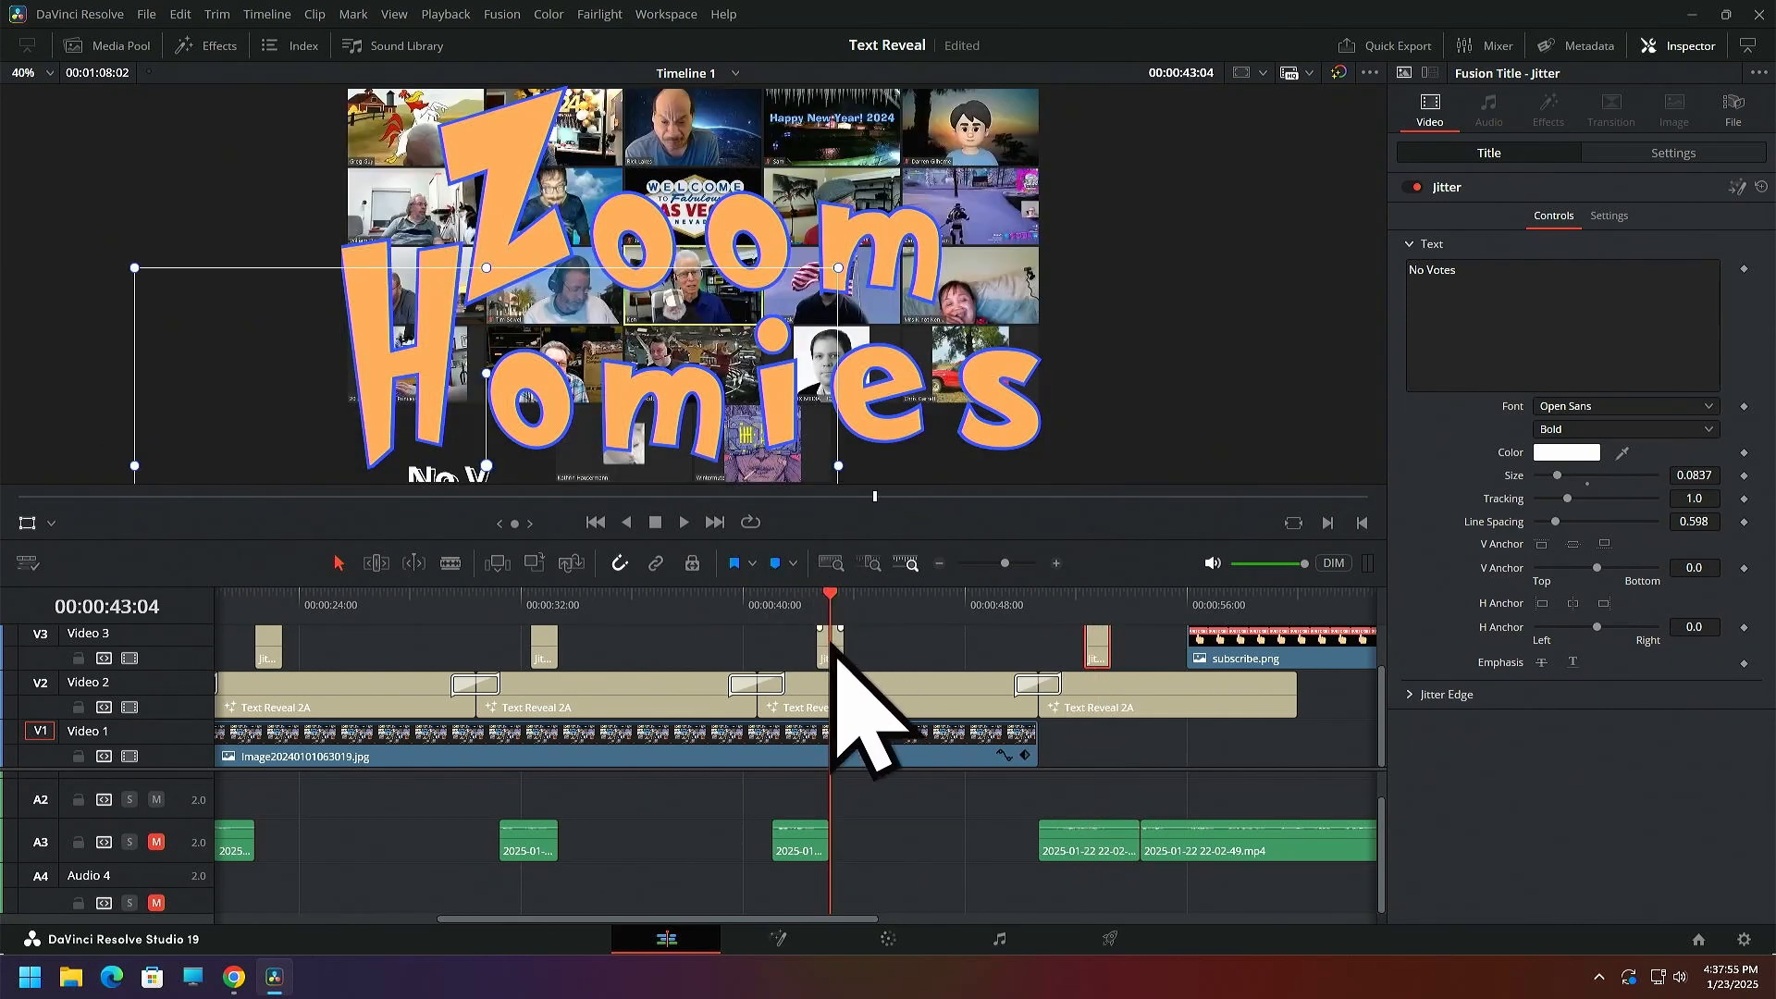
left_click_drag(670, 463, 666, 448)
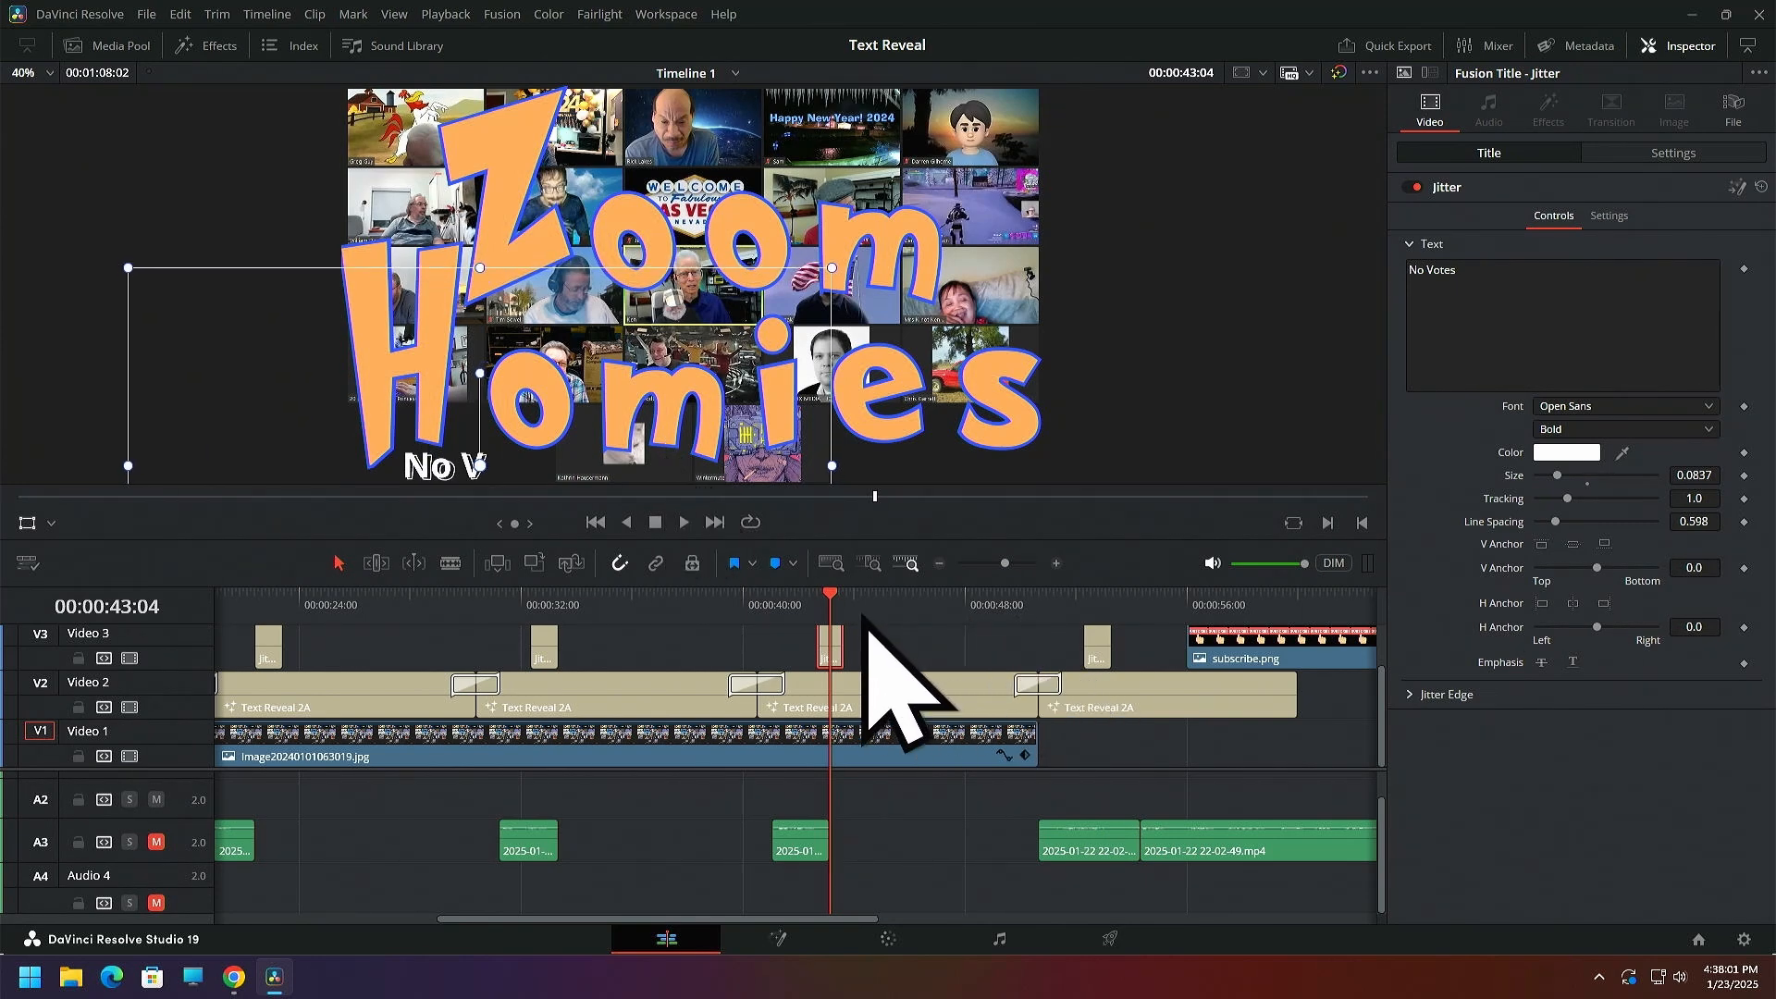
Step: Play the section around 43 seconds to review the title, then return to the start
left_click(804, 603)
key("space")
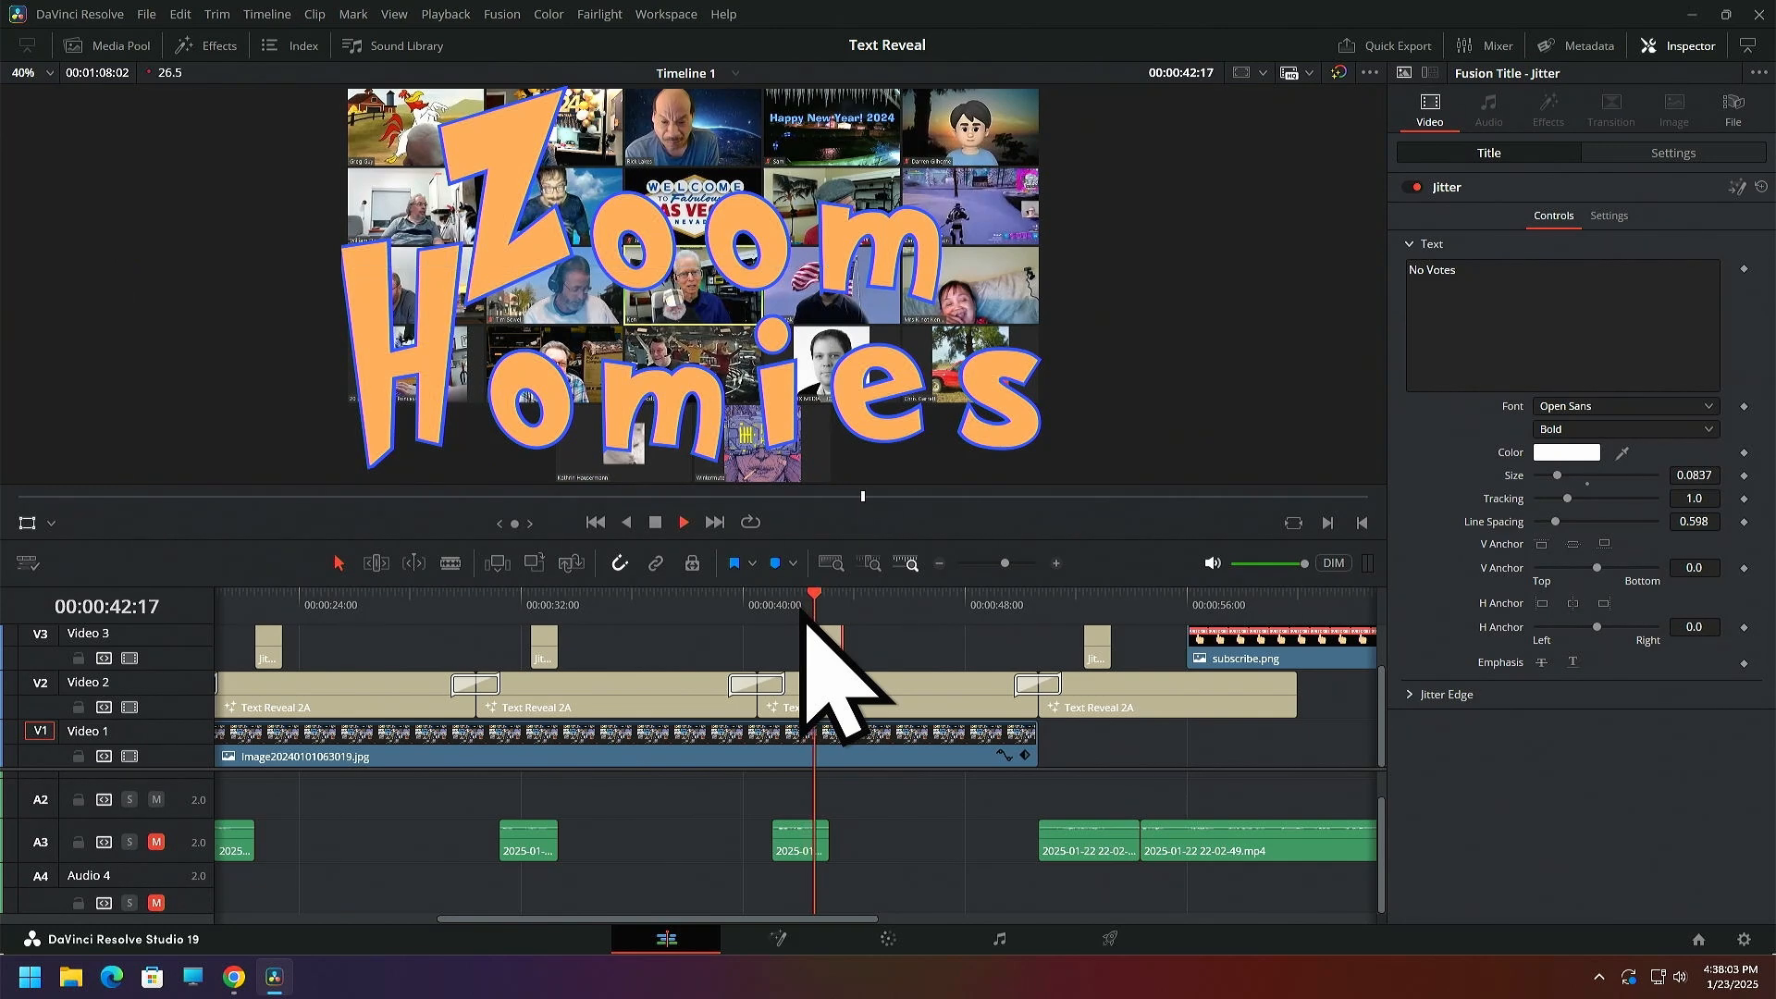
key("space")
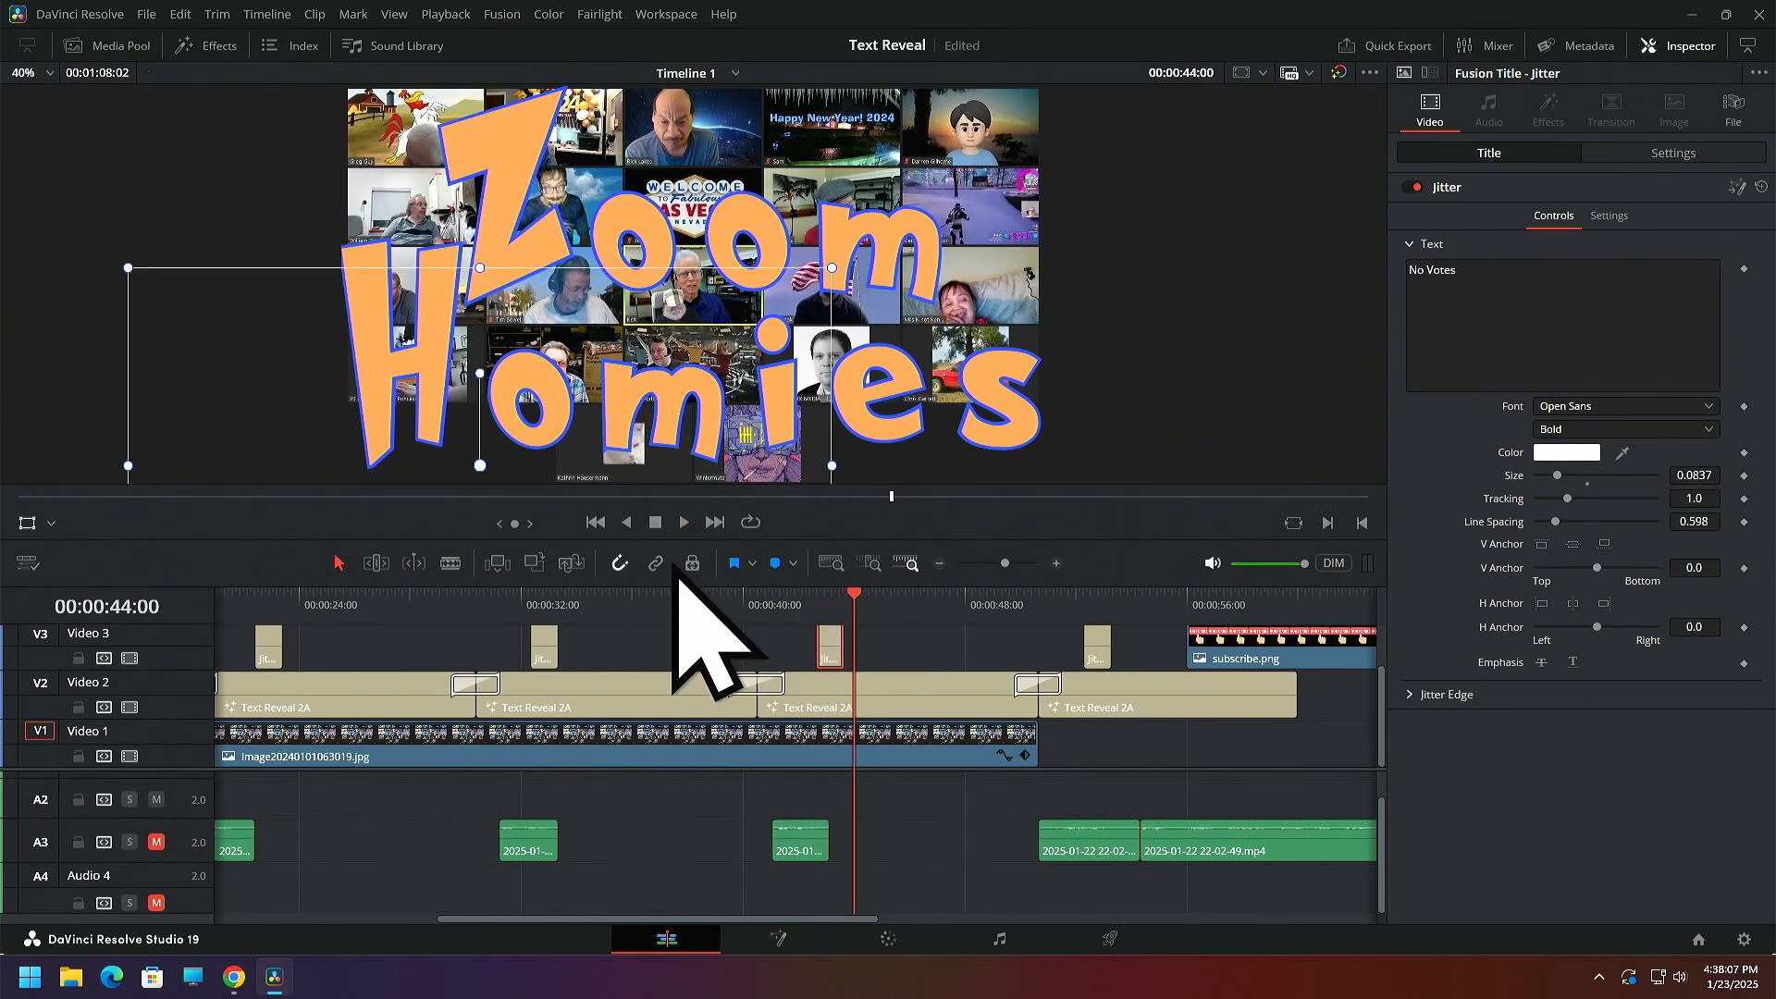
key("Home")
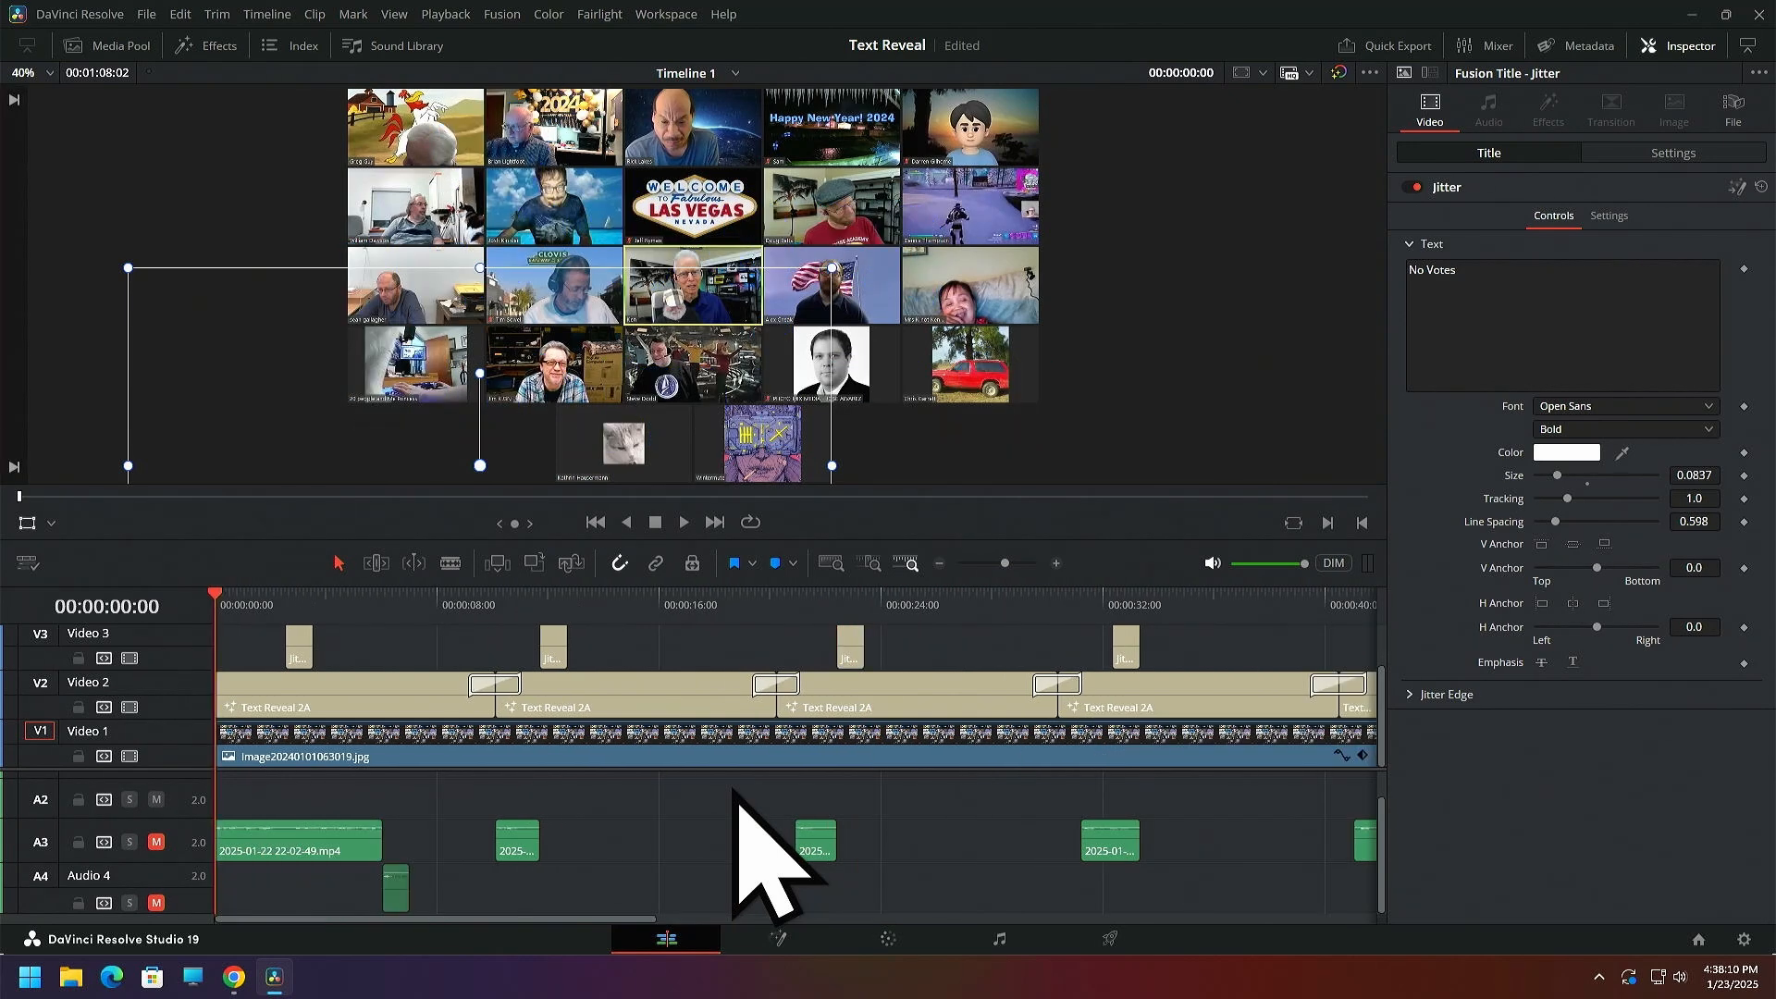
Step: Set the duration of the first title clip, One Vote, to 3 seconds
right_click(298, 647)
left_click(370, 500)
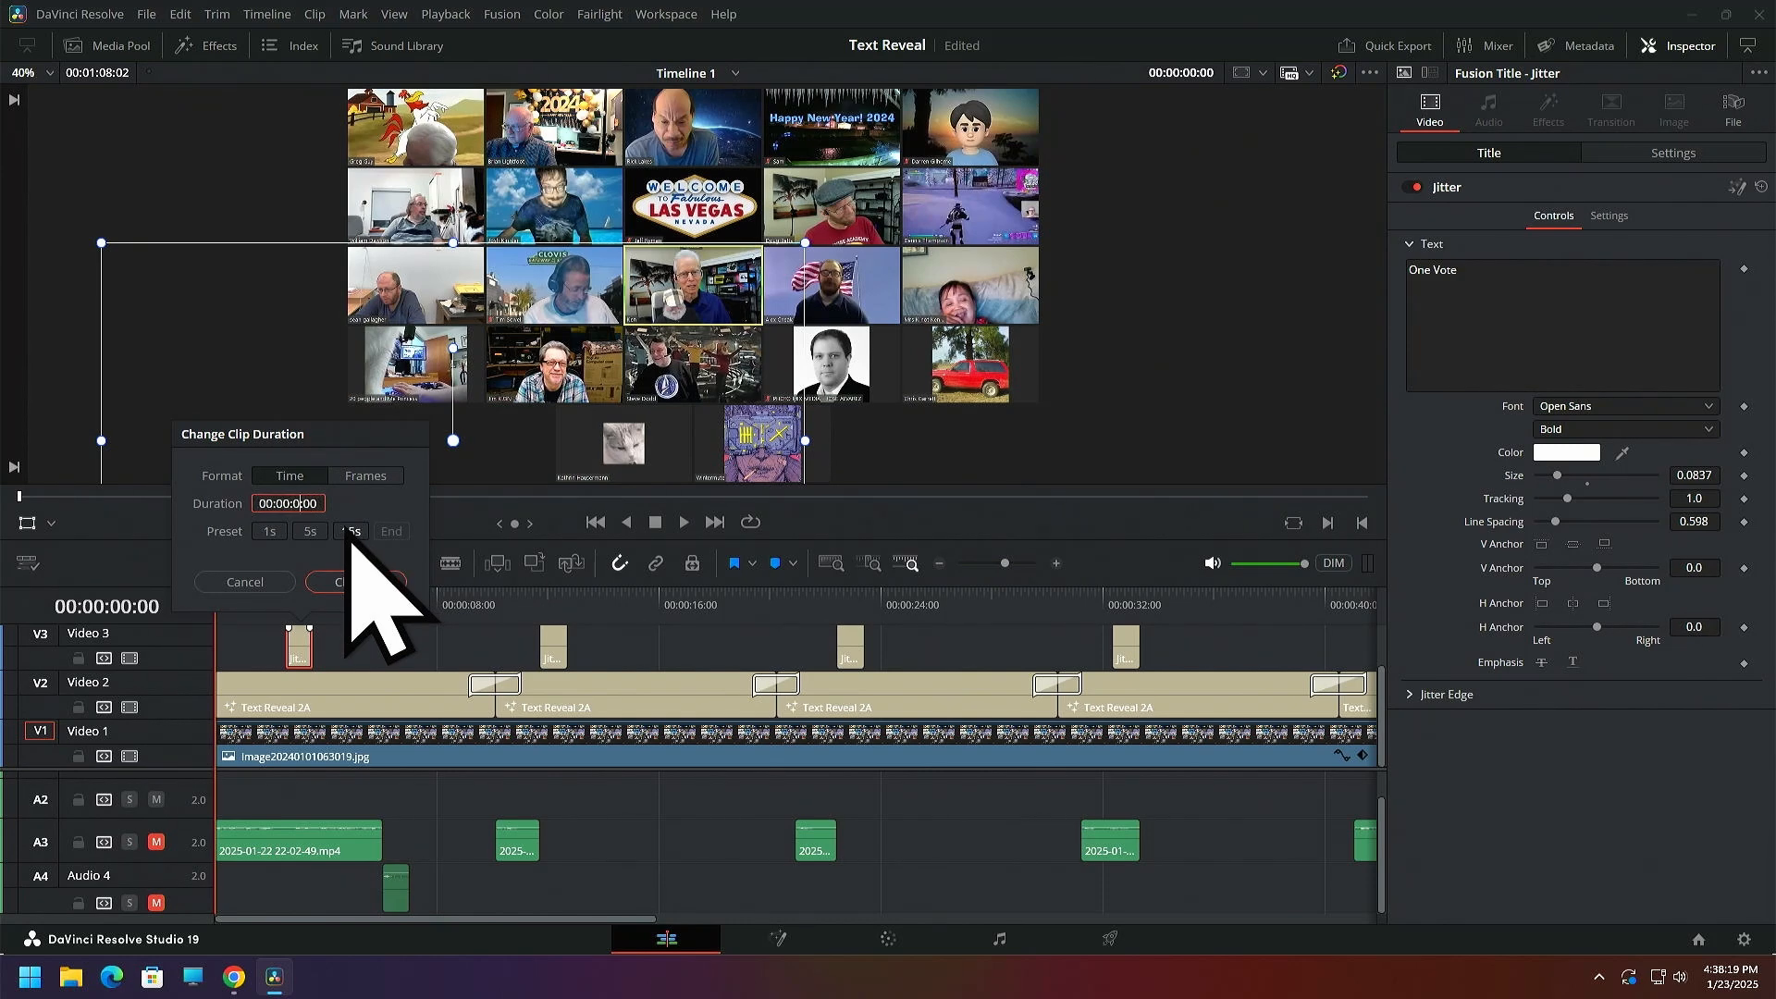
left_click(370, 583)
Step: Set the duration of the second title clip, at about 11 seconds, to 3 seconds
left_click(554, 652)
right_click(553, 653)
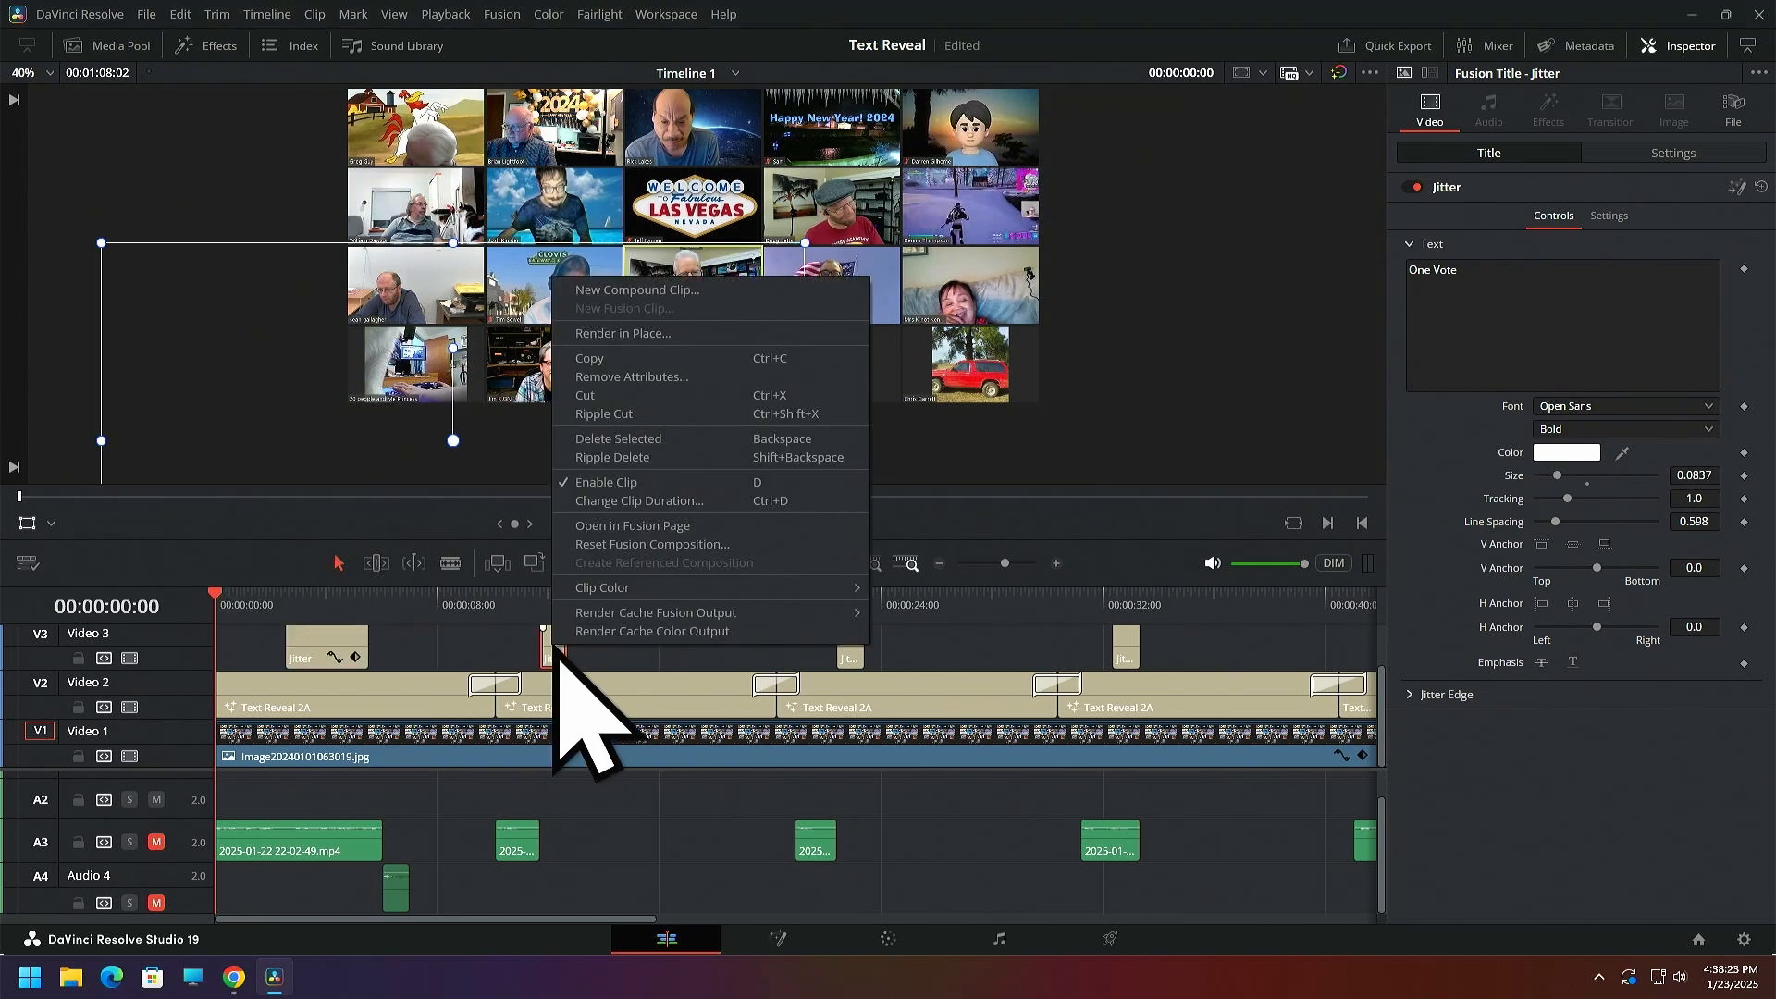
left_click(613, 498)
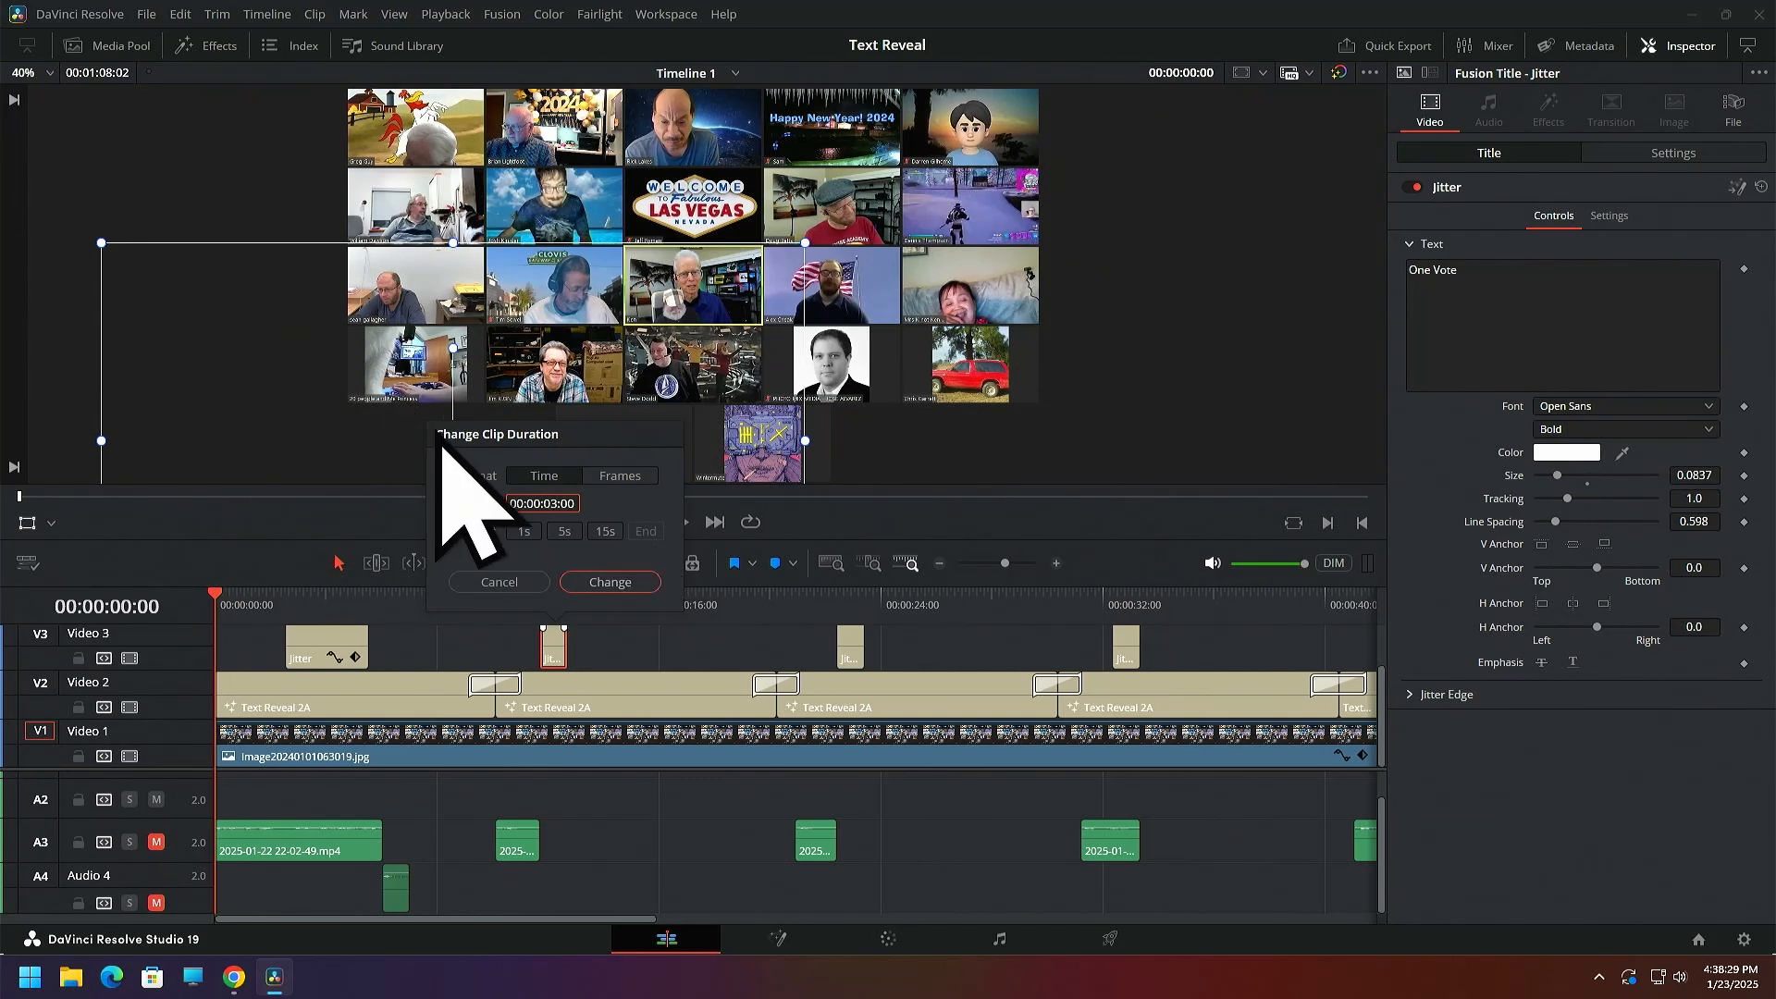
left_click(603, 583)
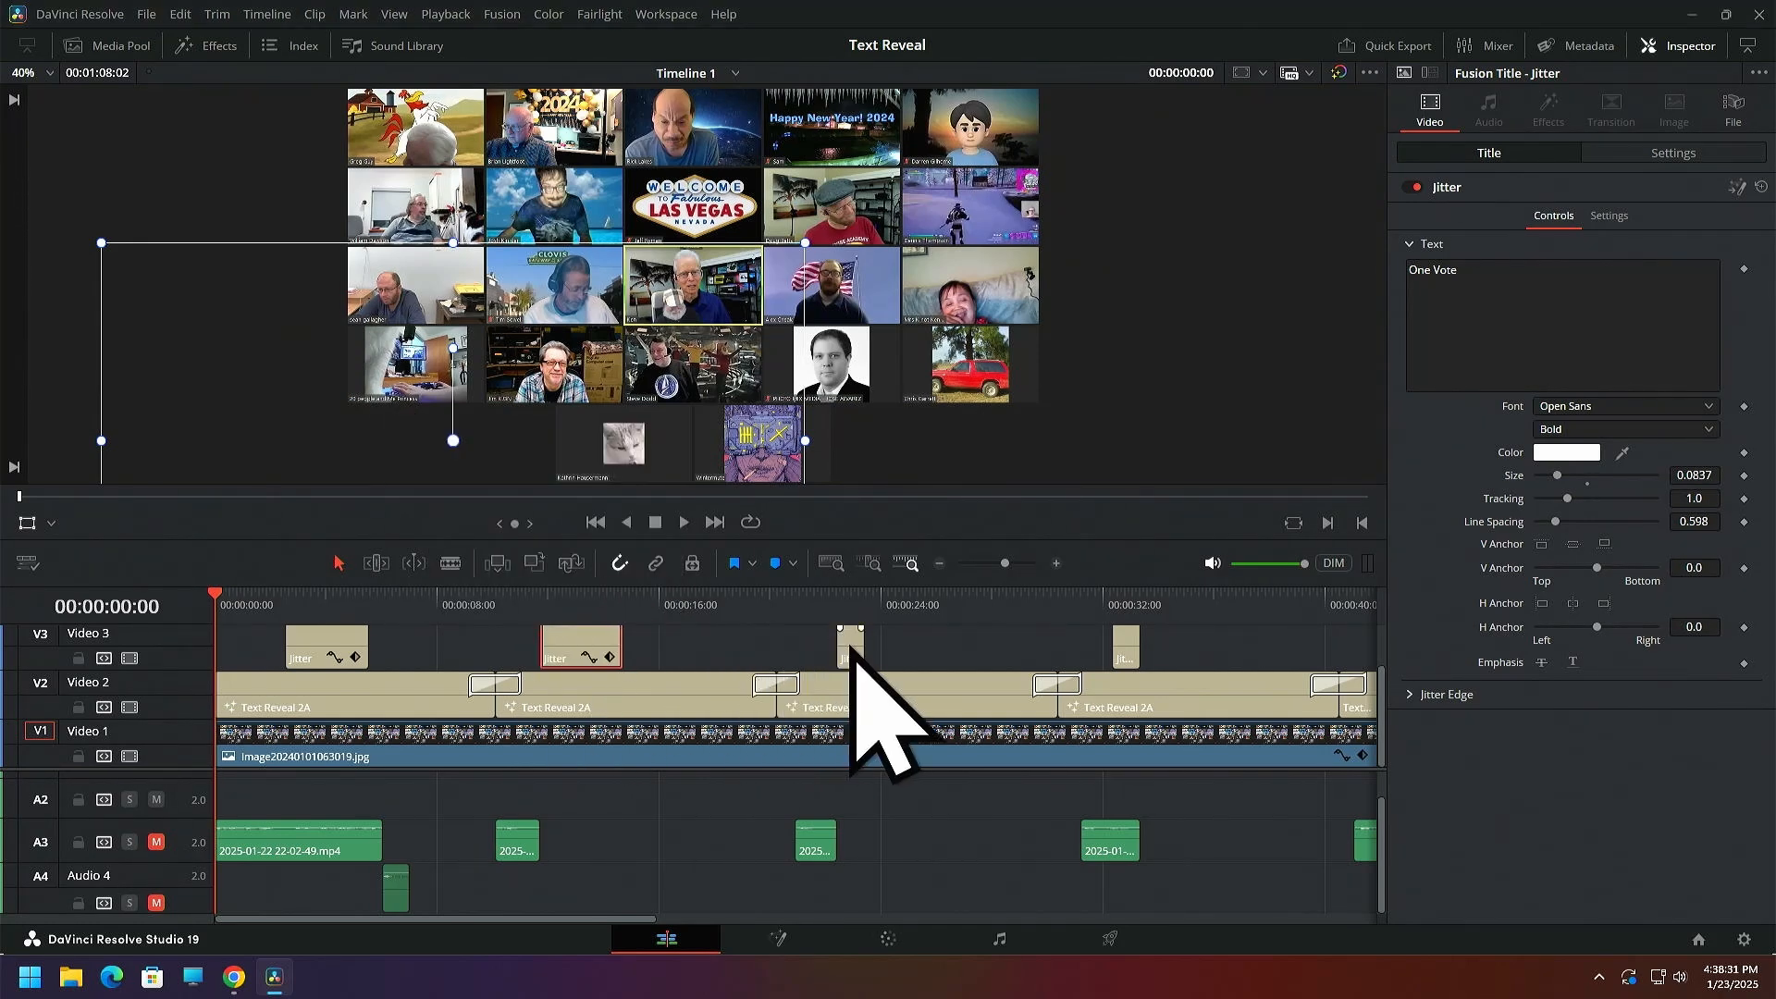
Step: Set the duration of the No Votes title clip at about 28 seconds to 3 seconds
left_click(850, 650)
right_click(853, 649)
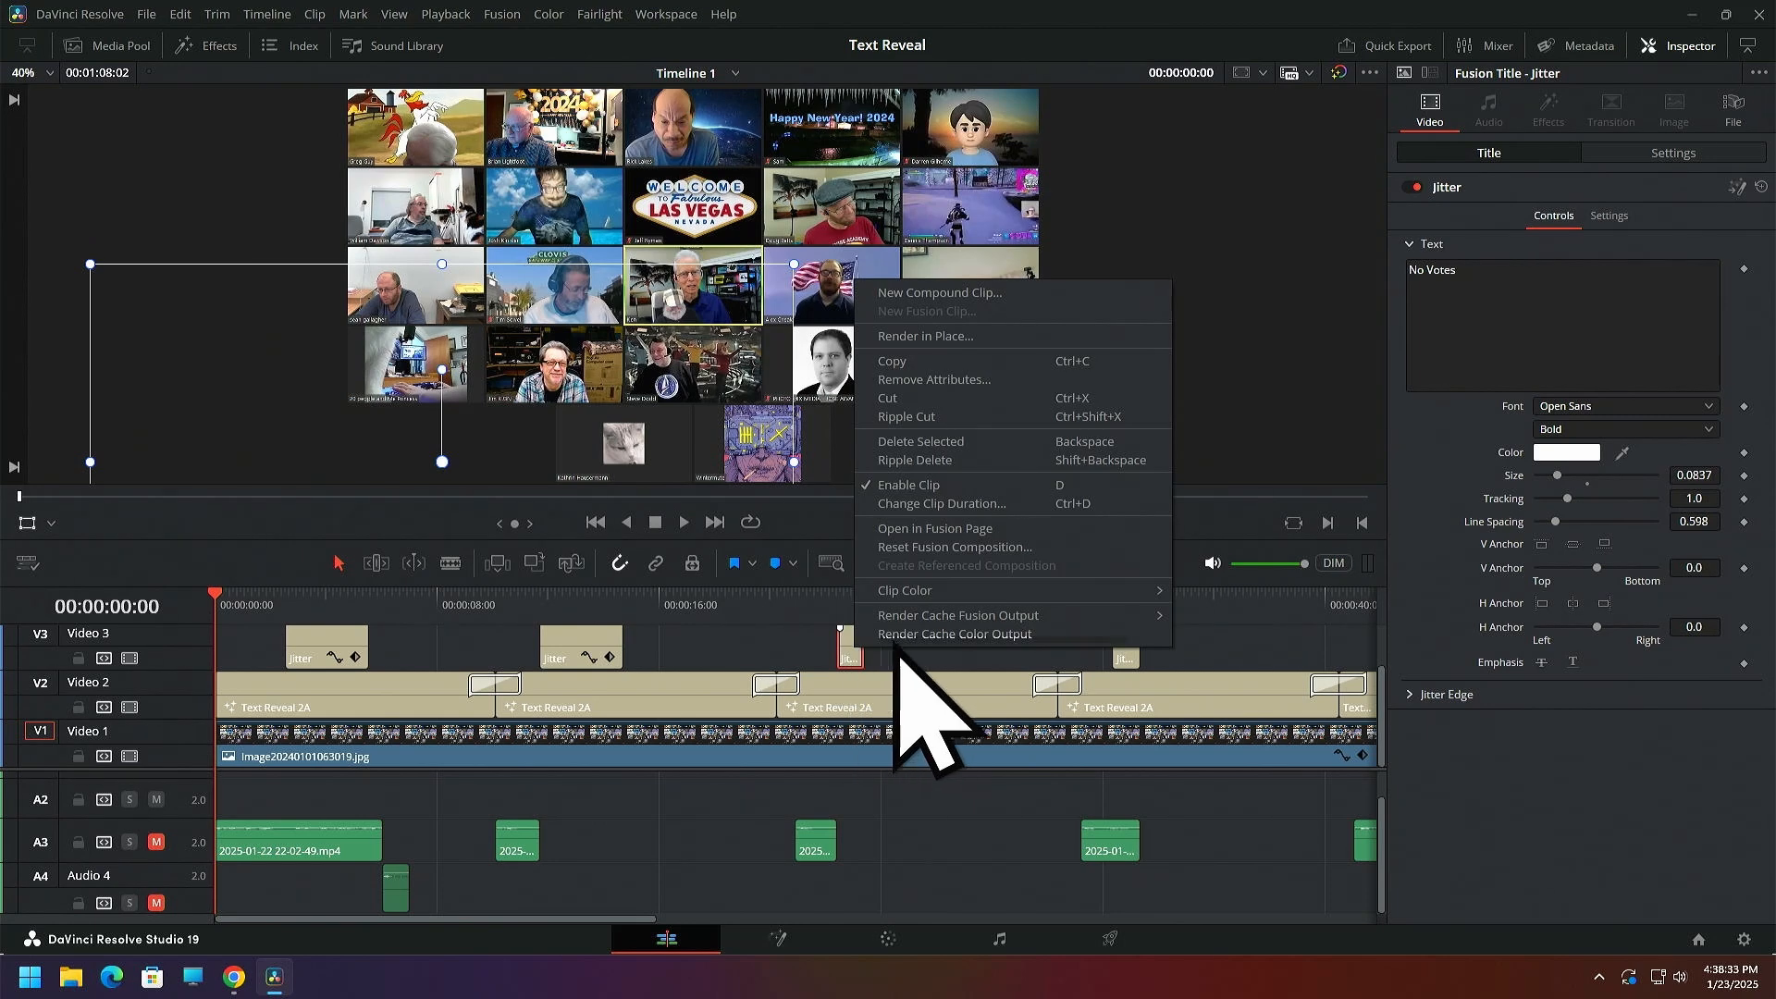
left_click(943, 504)
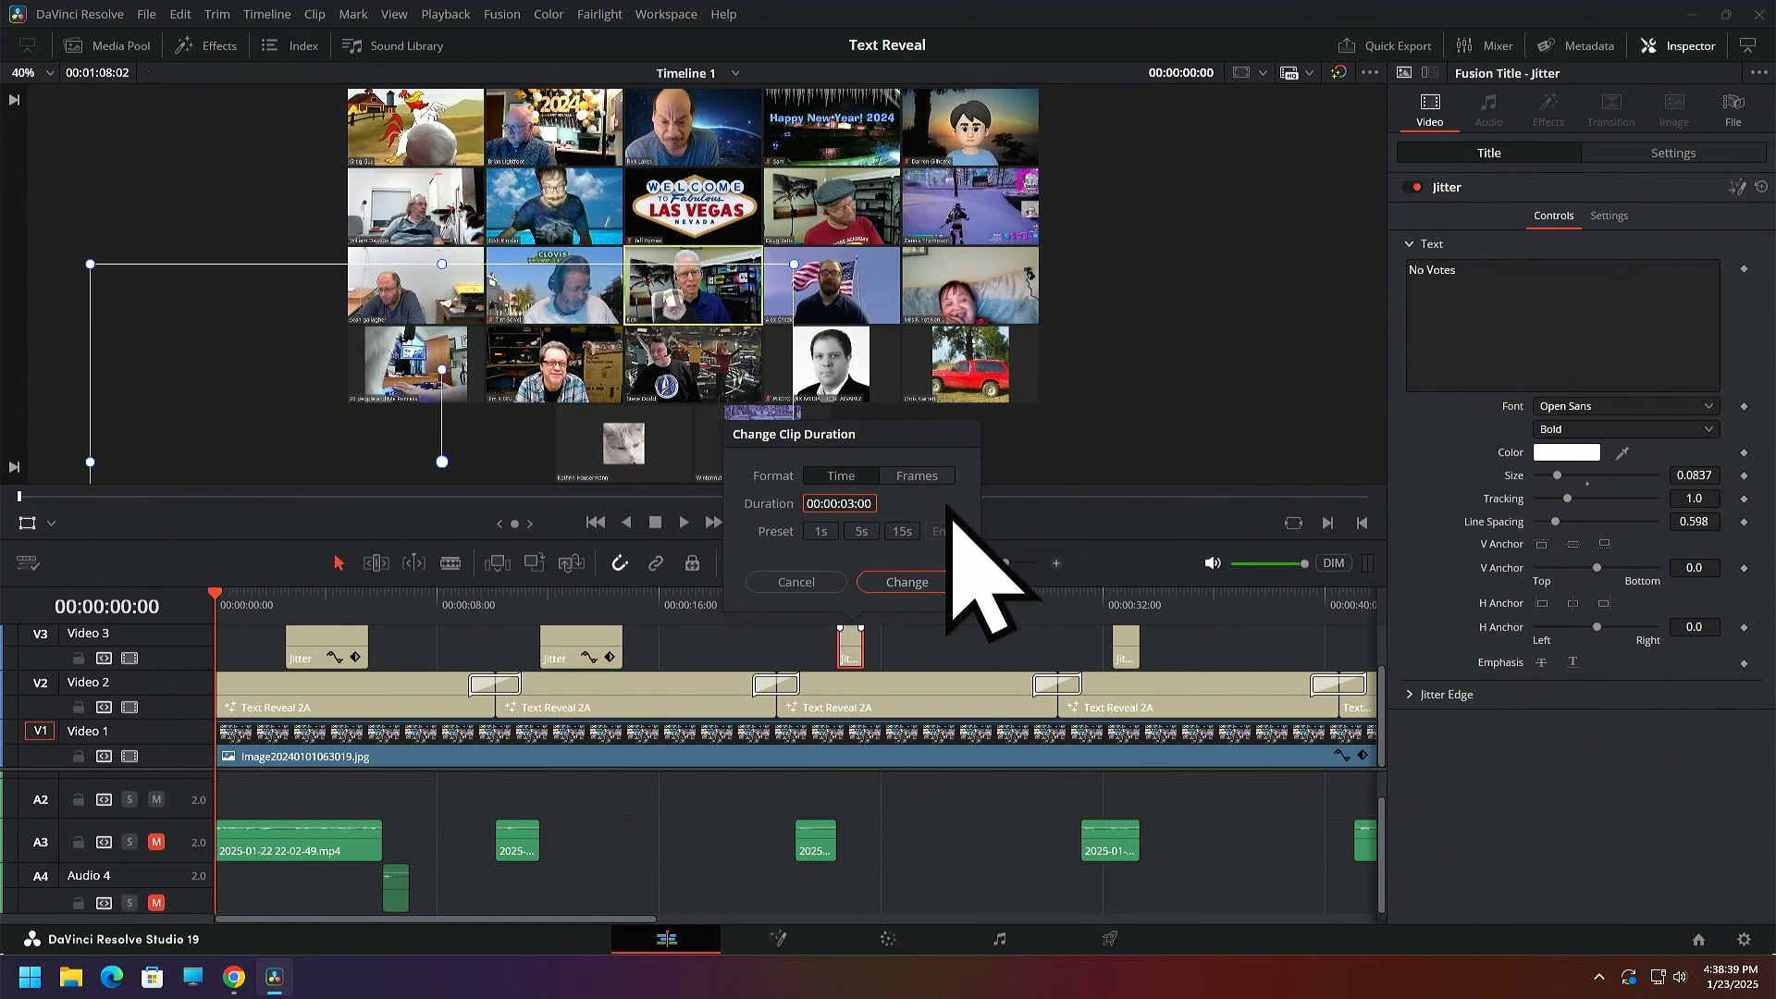
left_click(920, 584)
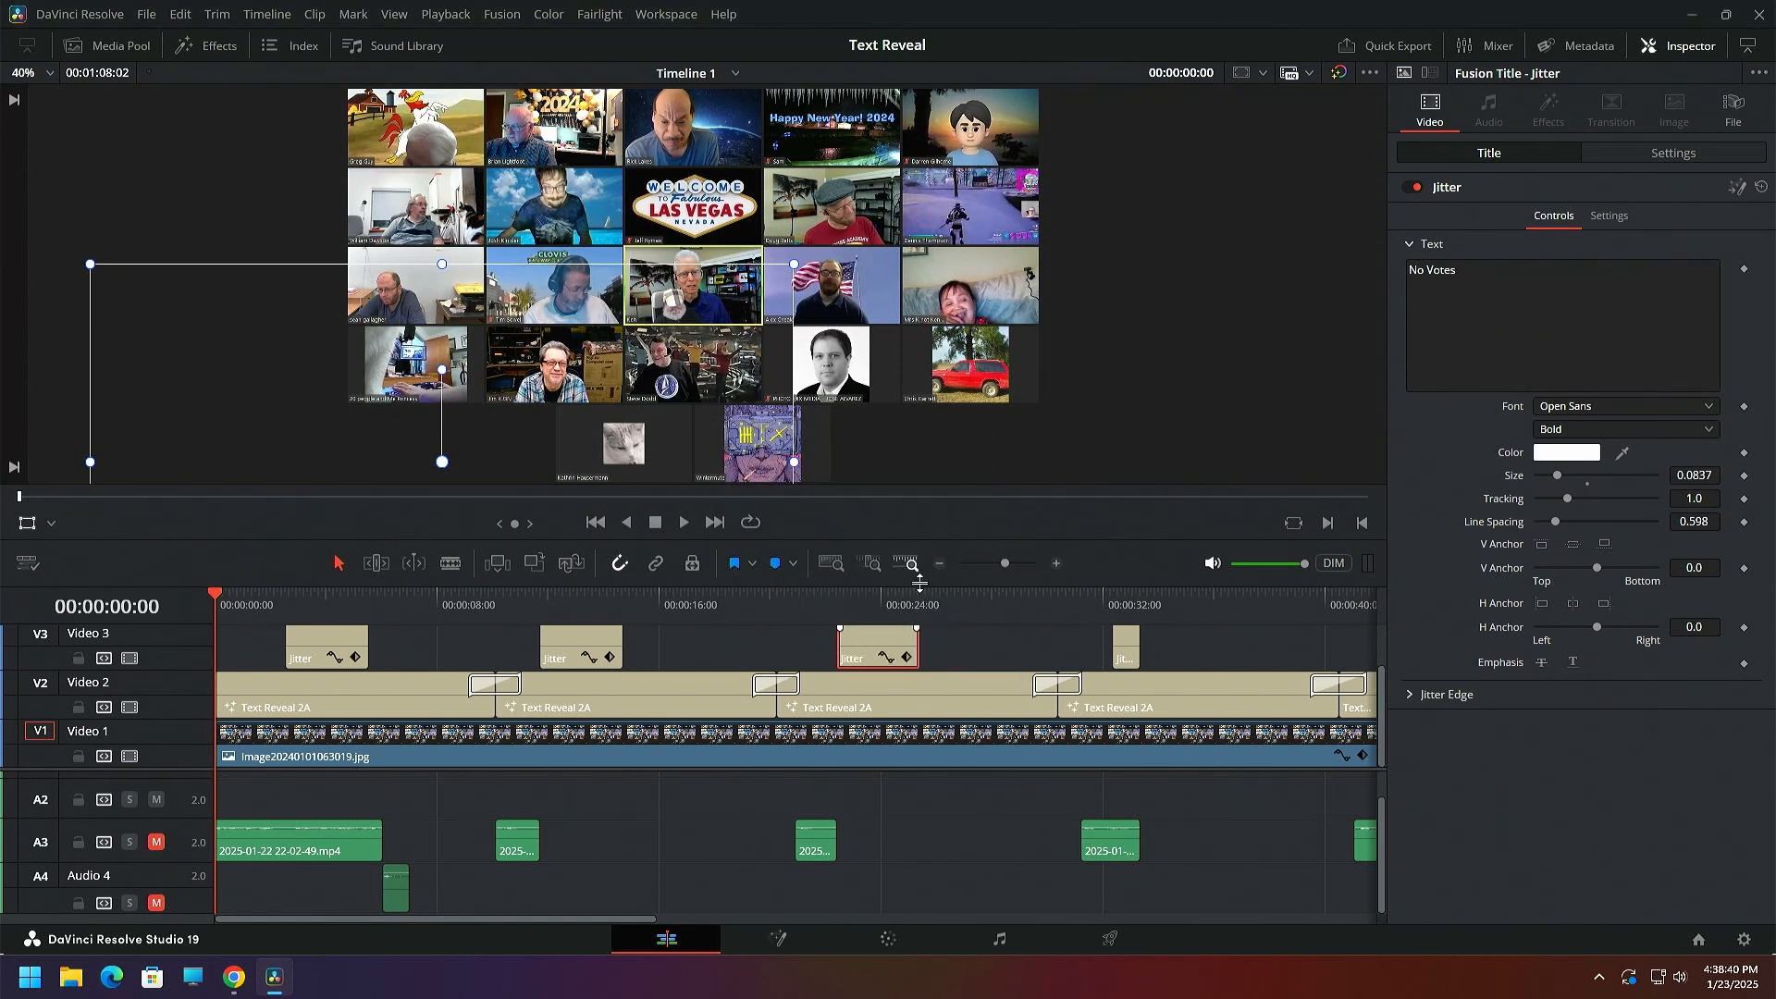
Step: Lengthen the 7 Votes title clip at about 32 seconds by trimming its end outward
left_click(1131, 652)
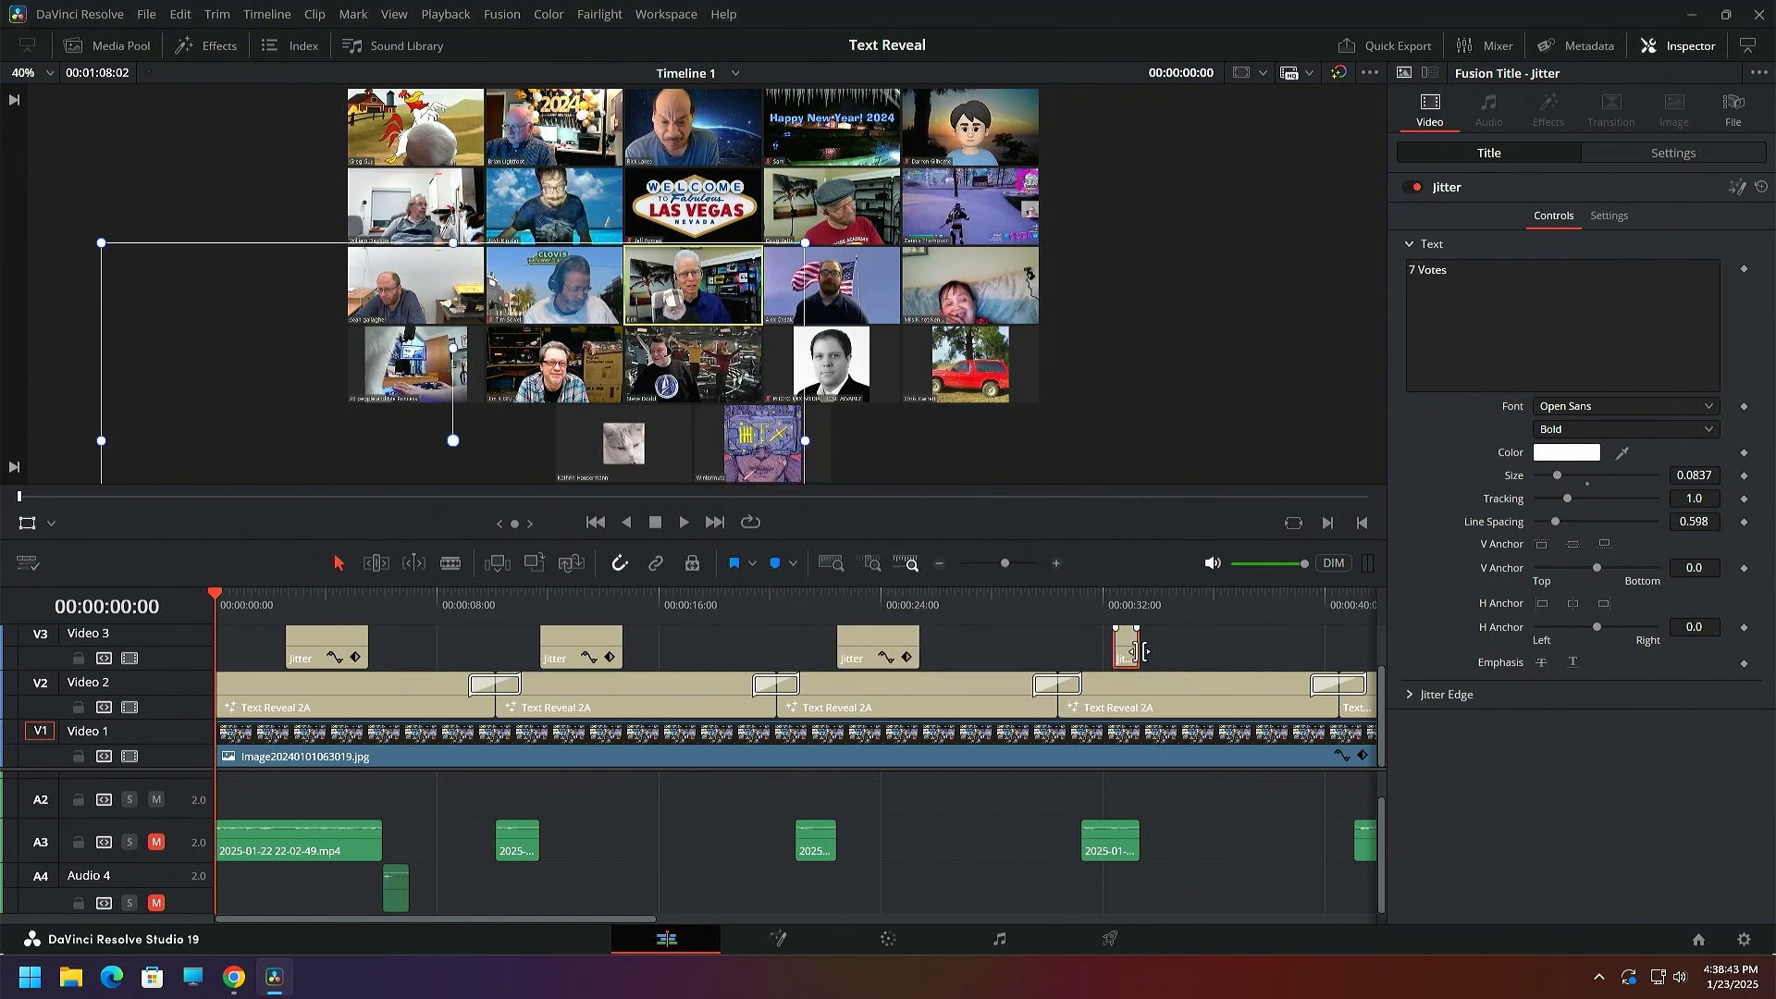
left_click(1124, 610)
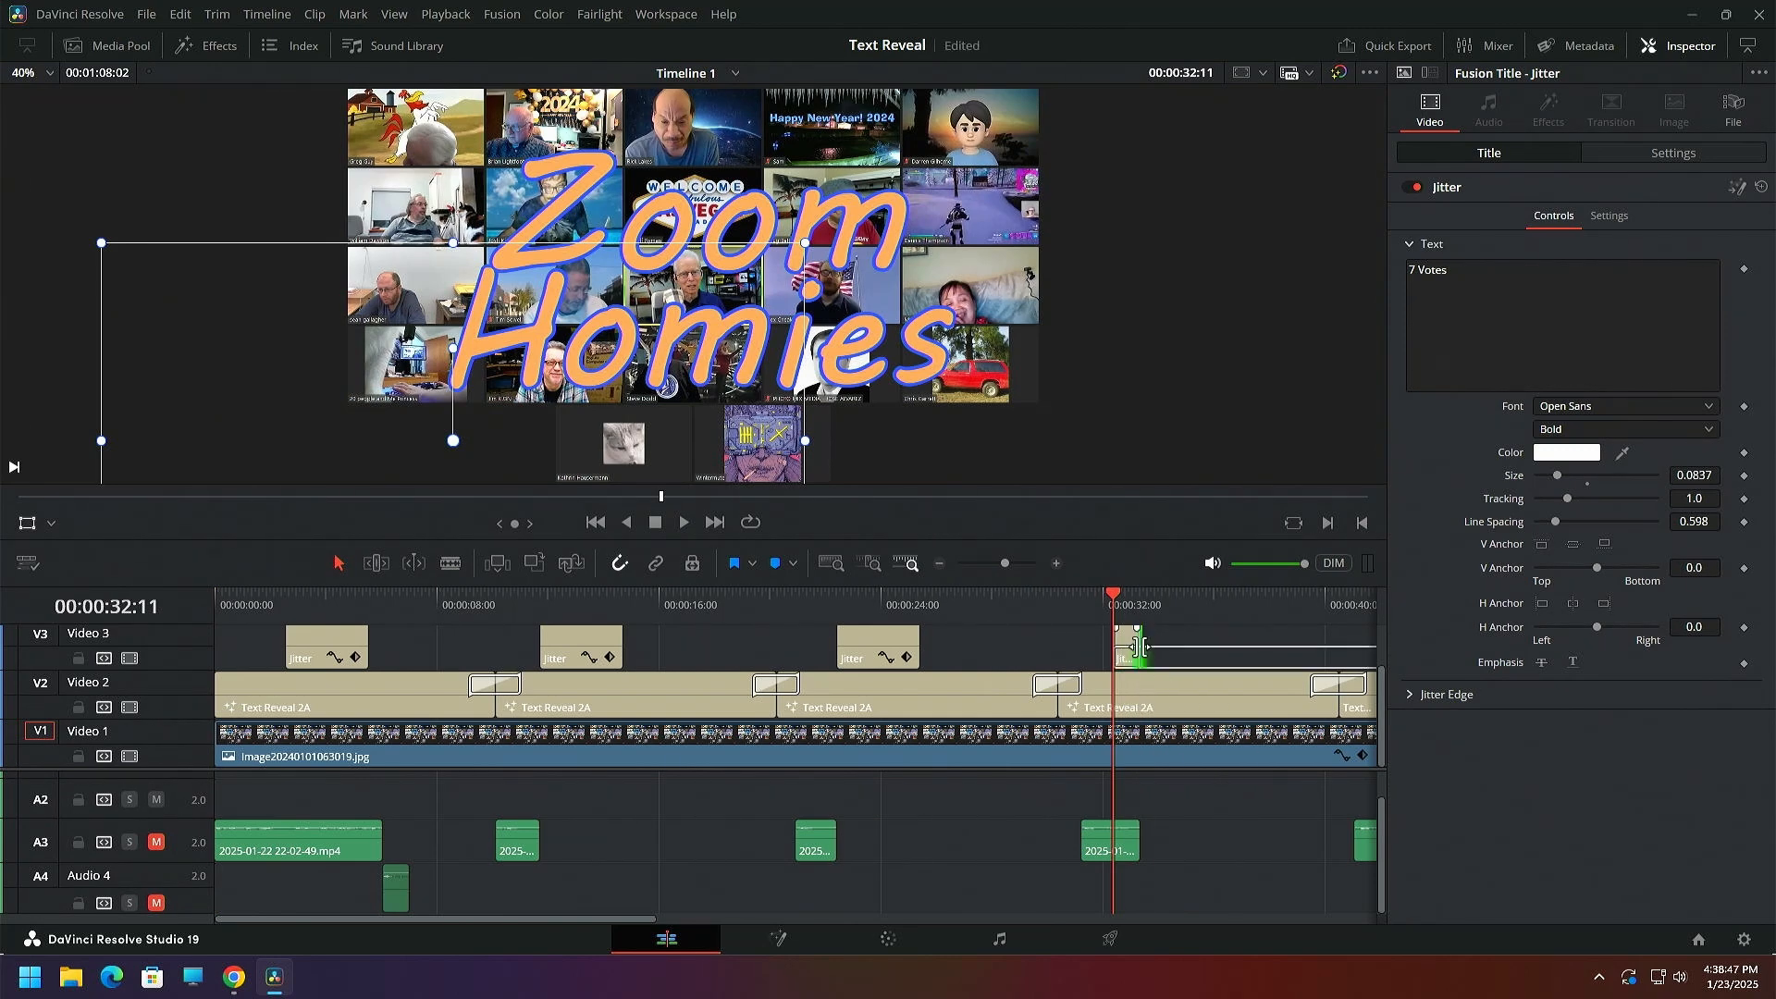
left_click_drag(1140, 647, 1152, 647)
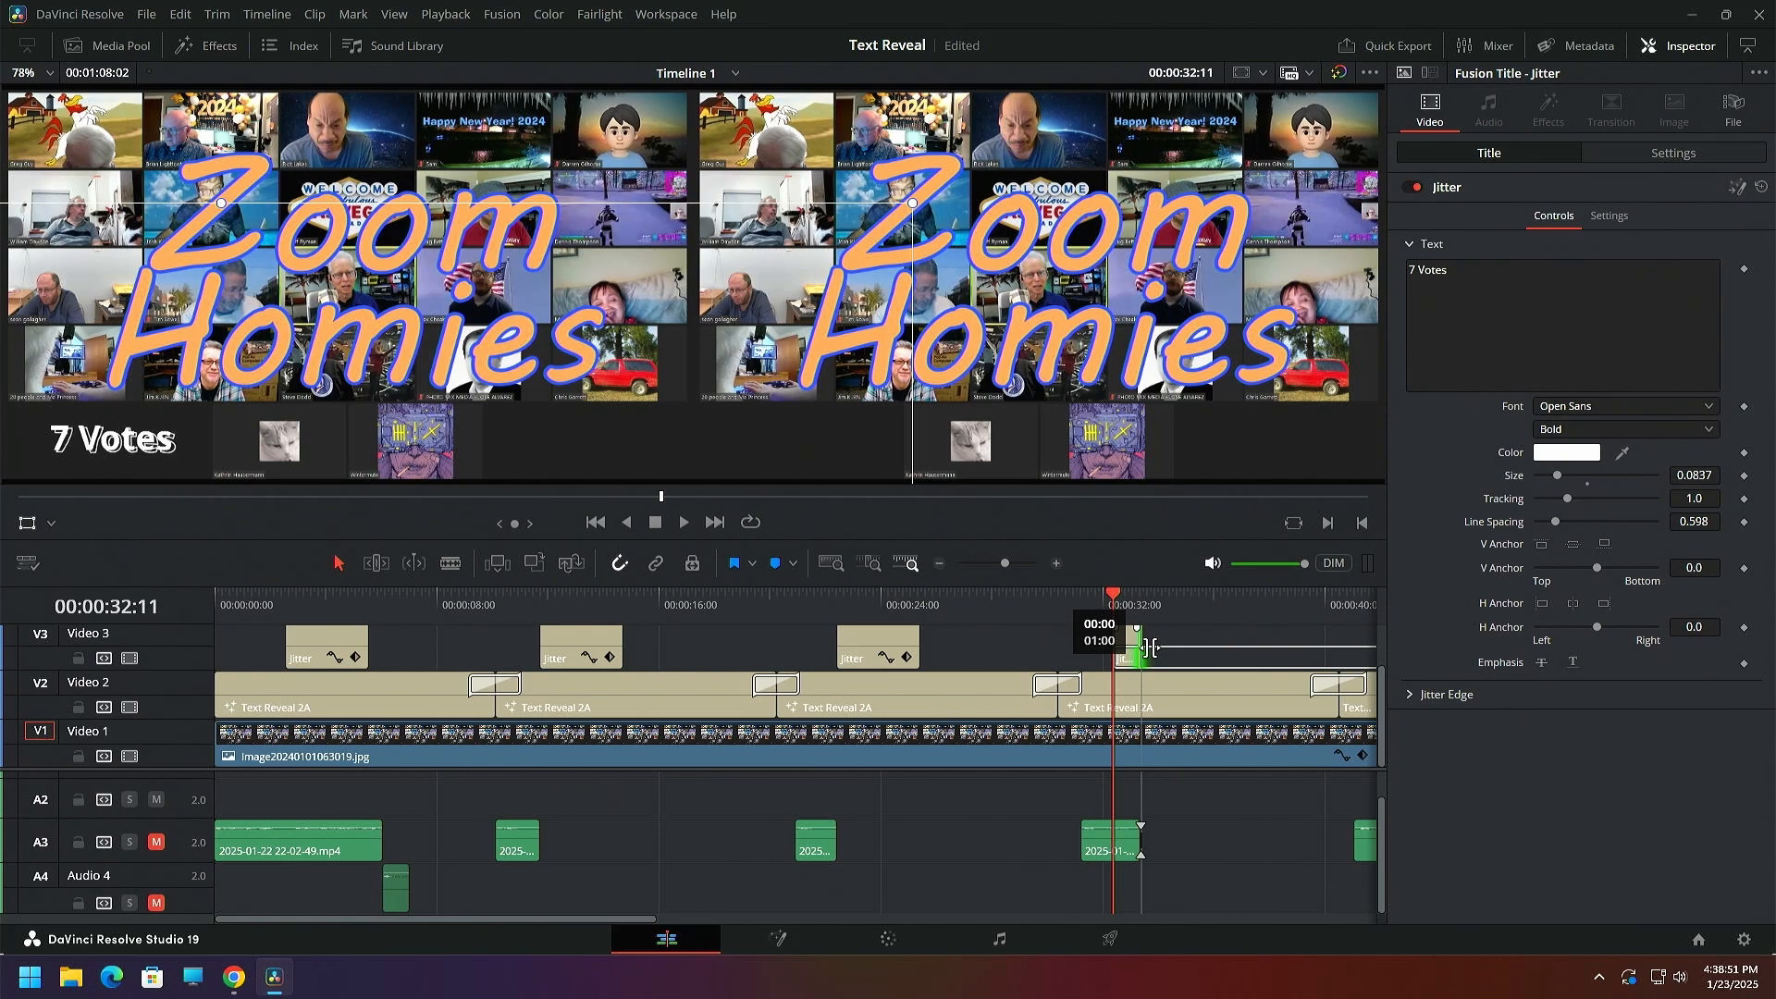
left_click_drag(1148, 646, 1151, 647)
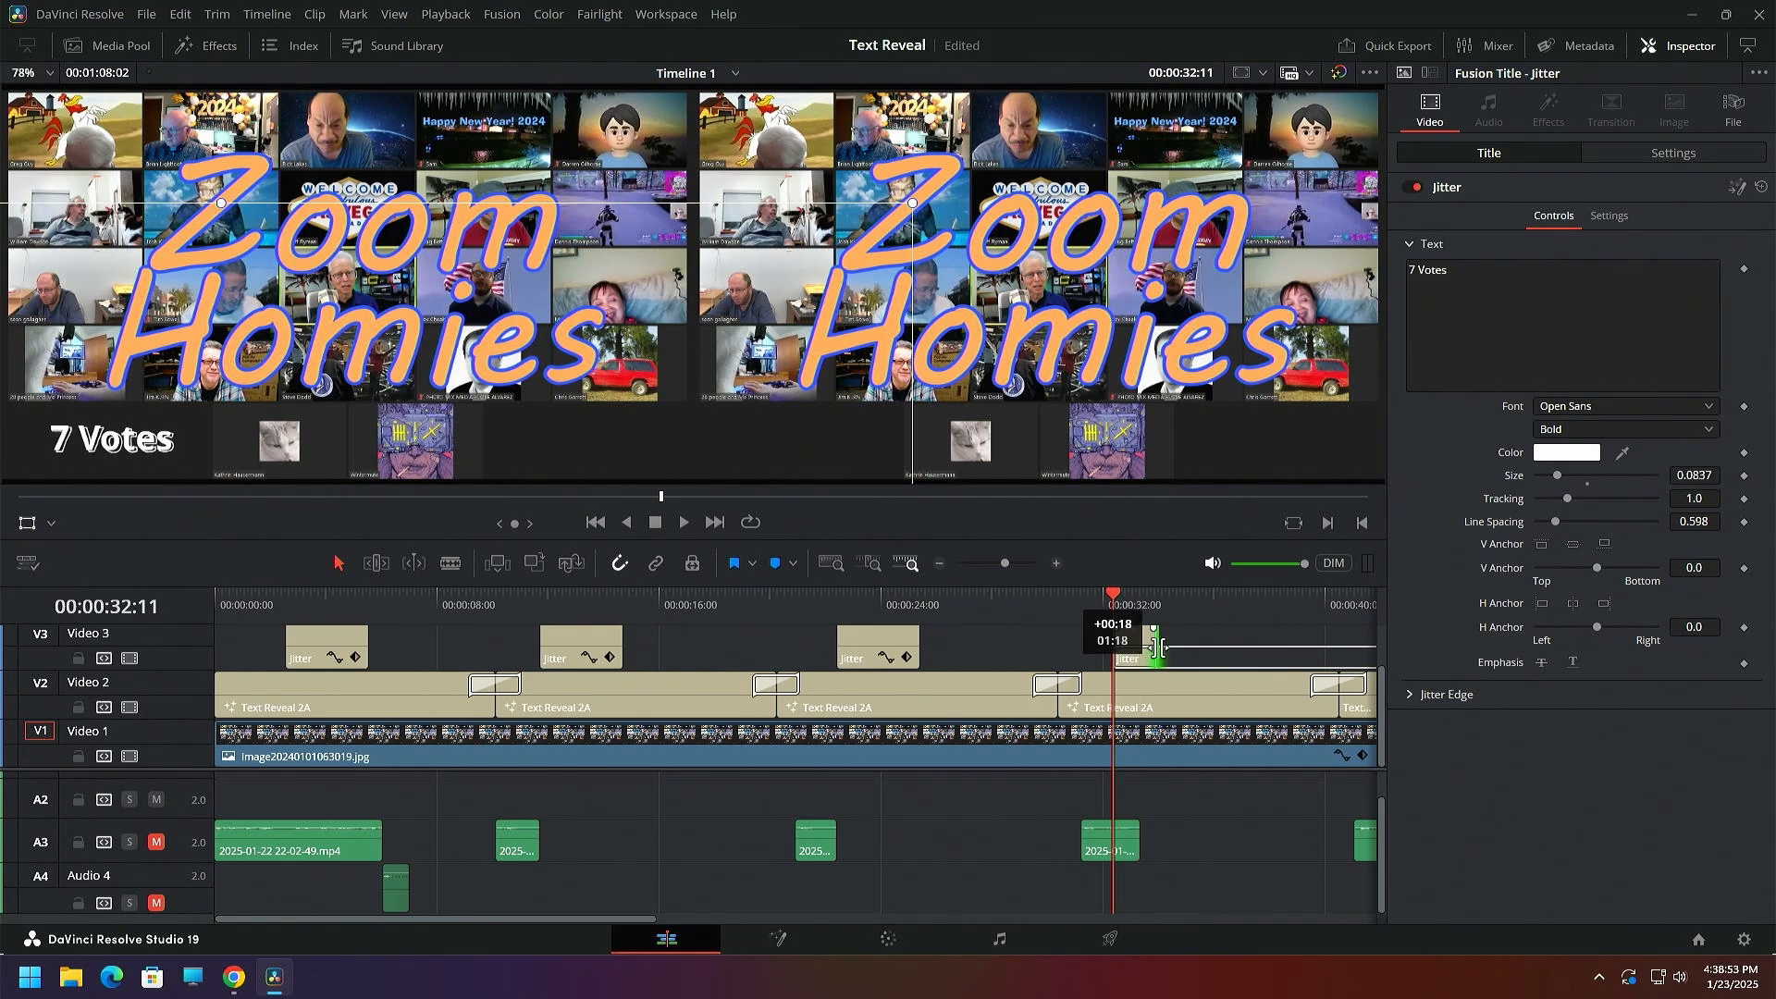
left_click_drag(1159, 648, 1164, 665)
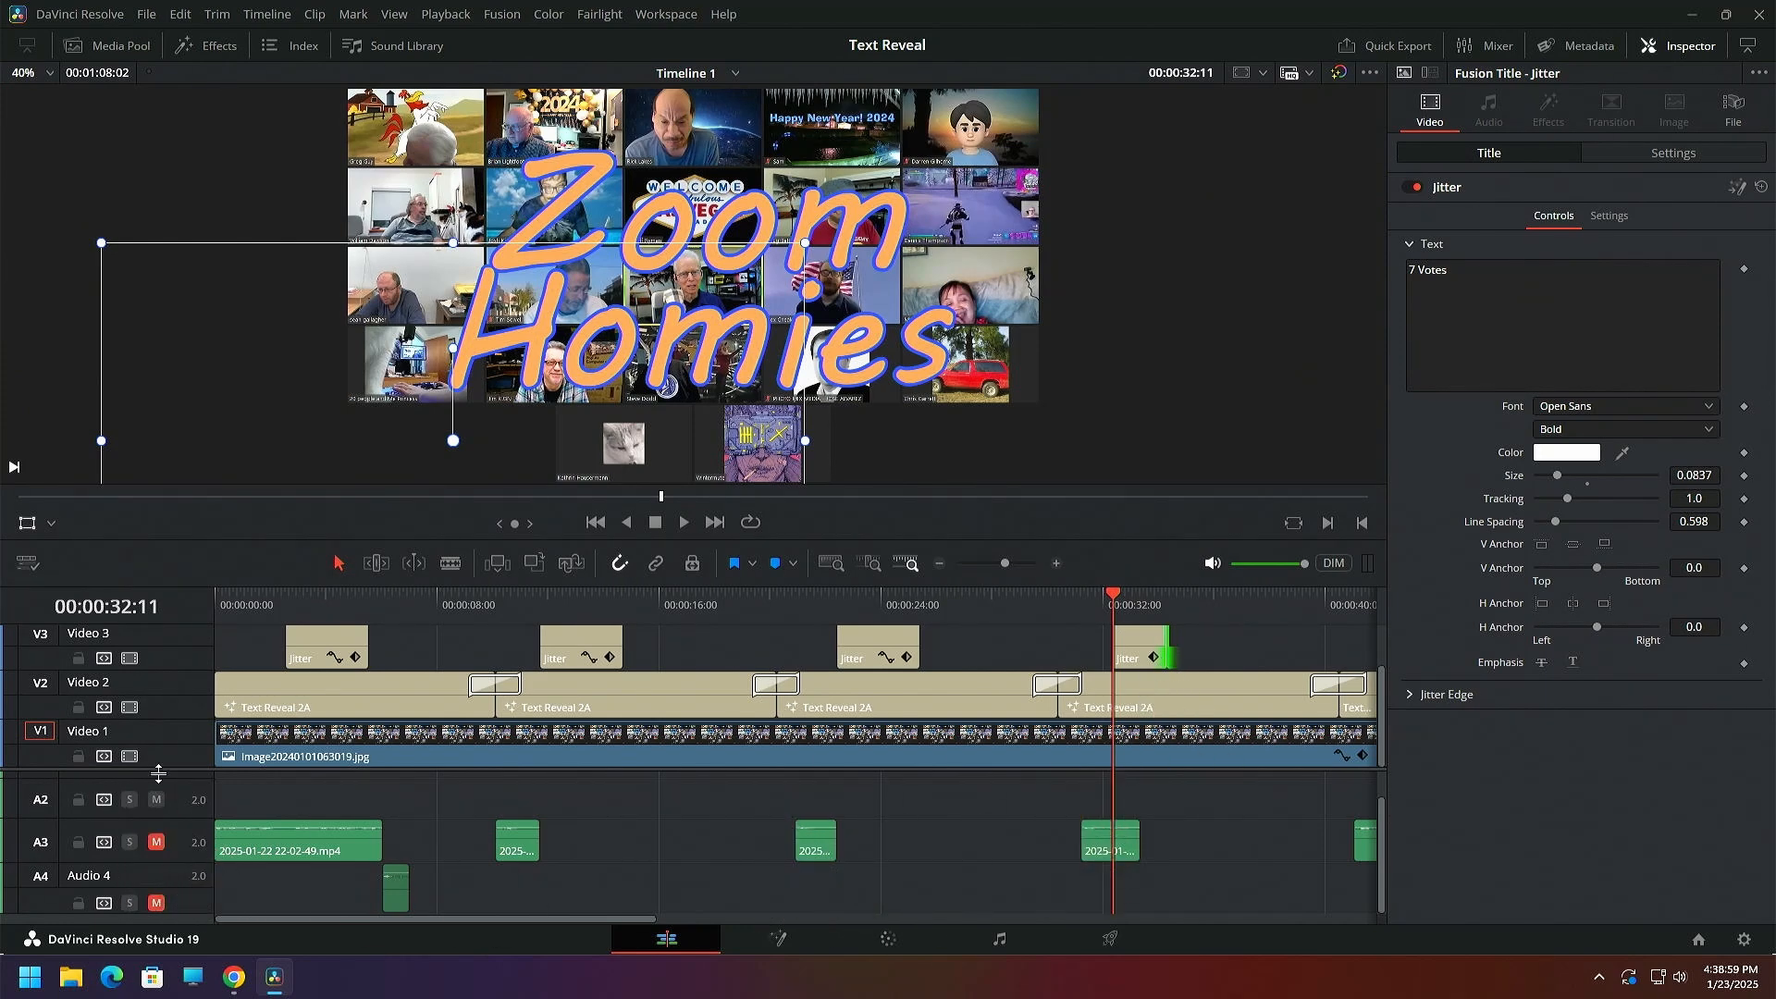
scroll(158, 772, "up", 1)
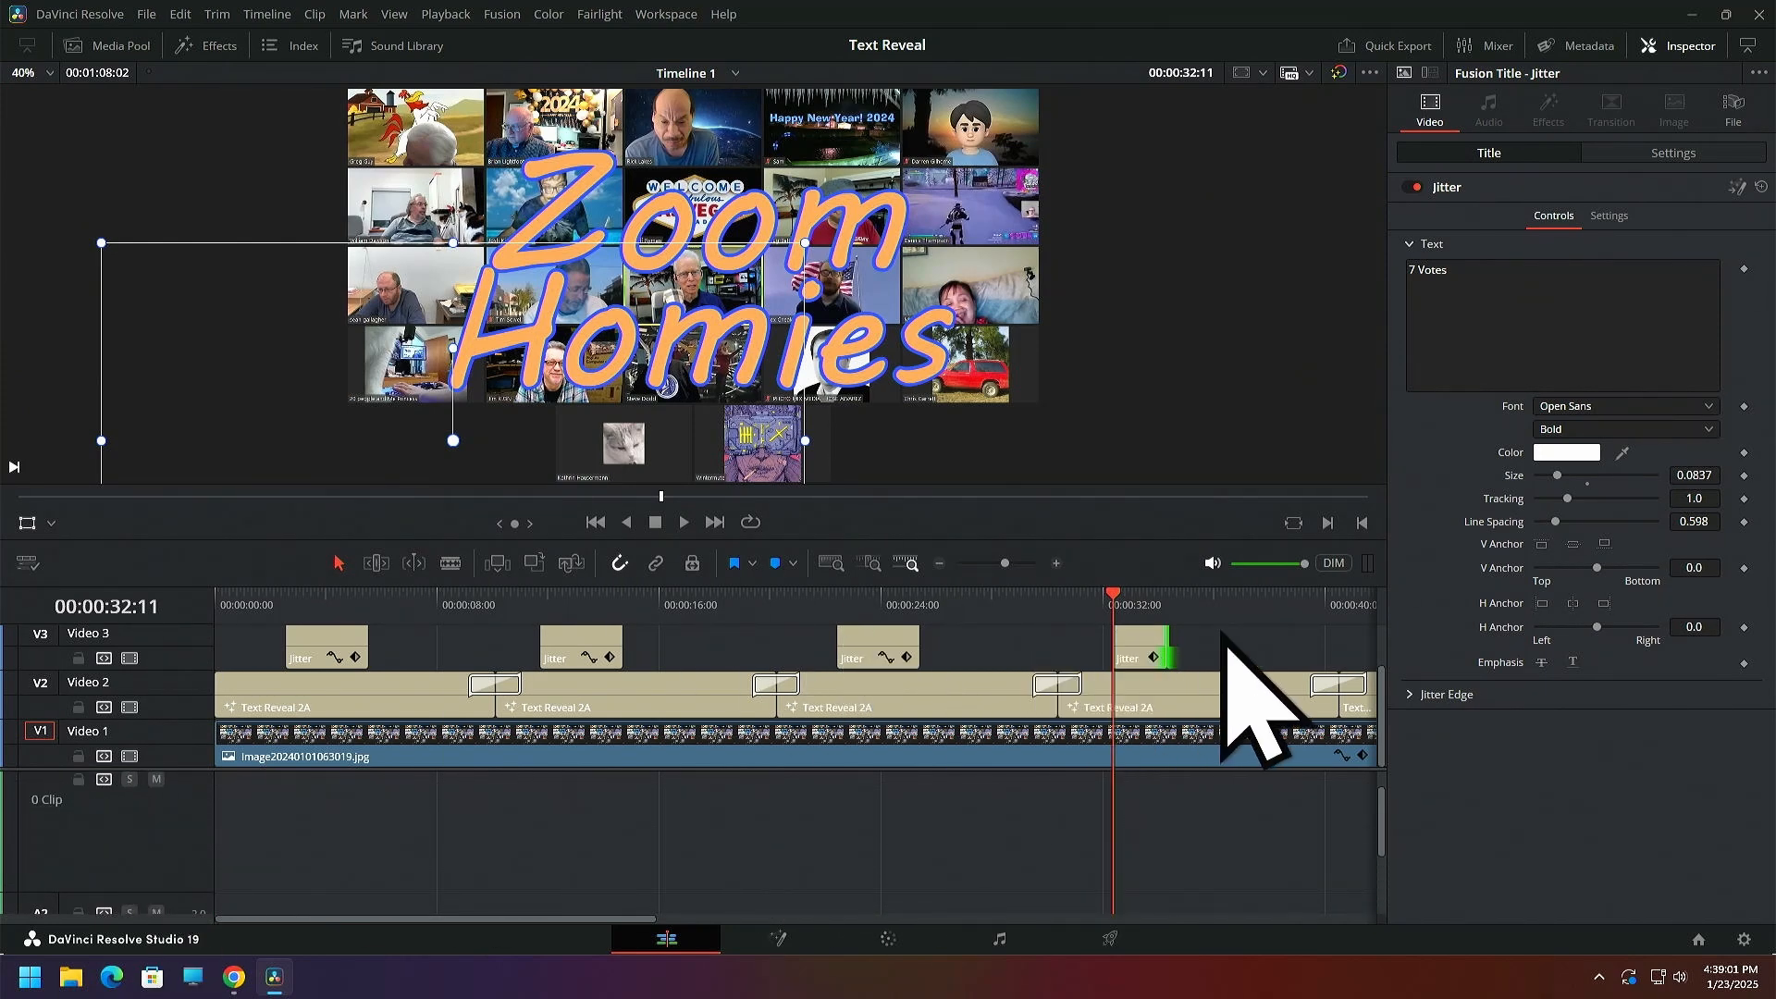
scroll(1286, 639, "up", 1)
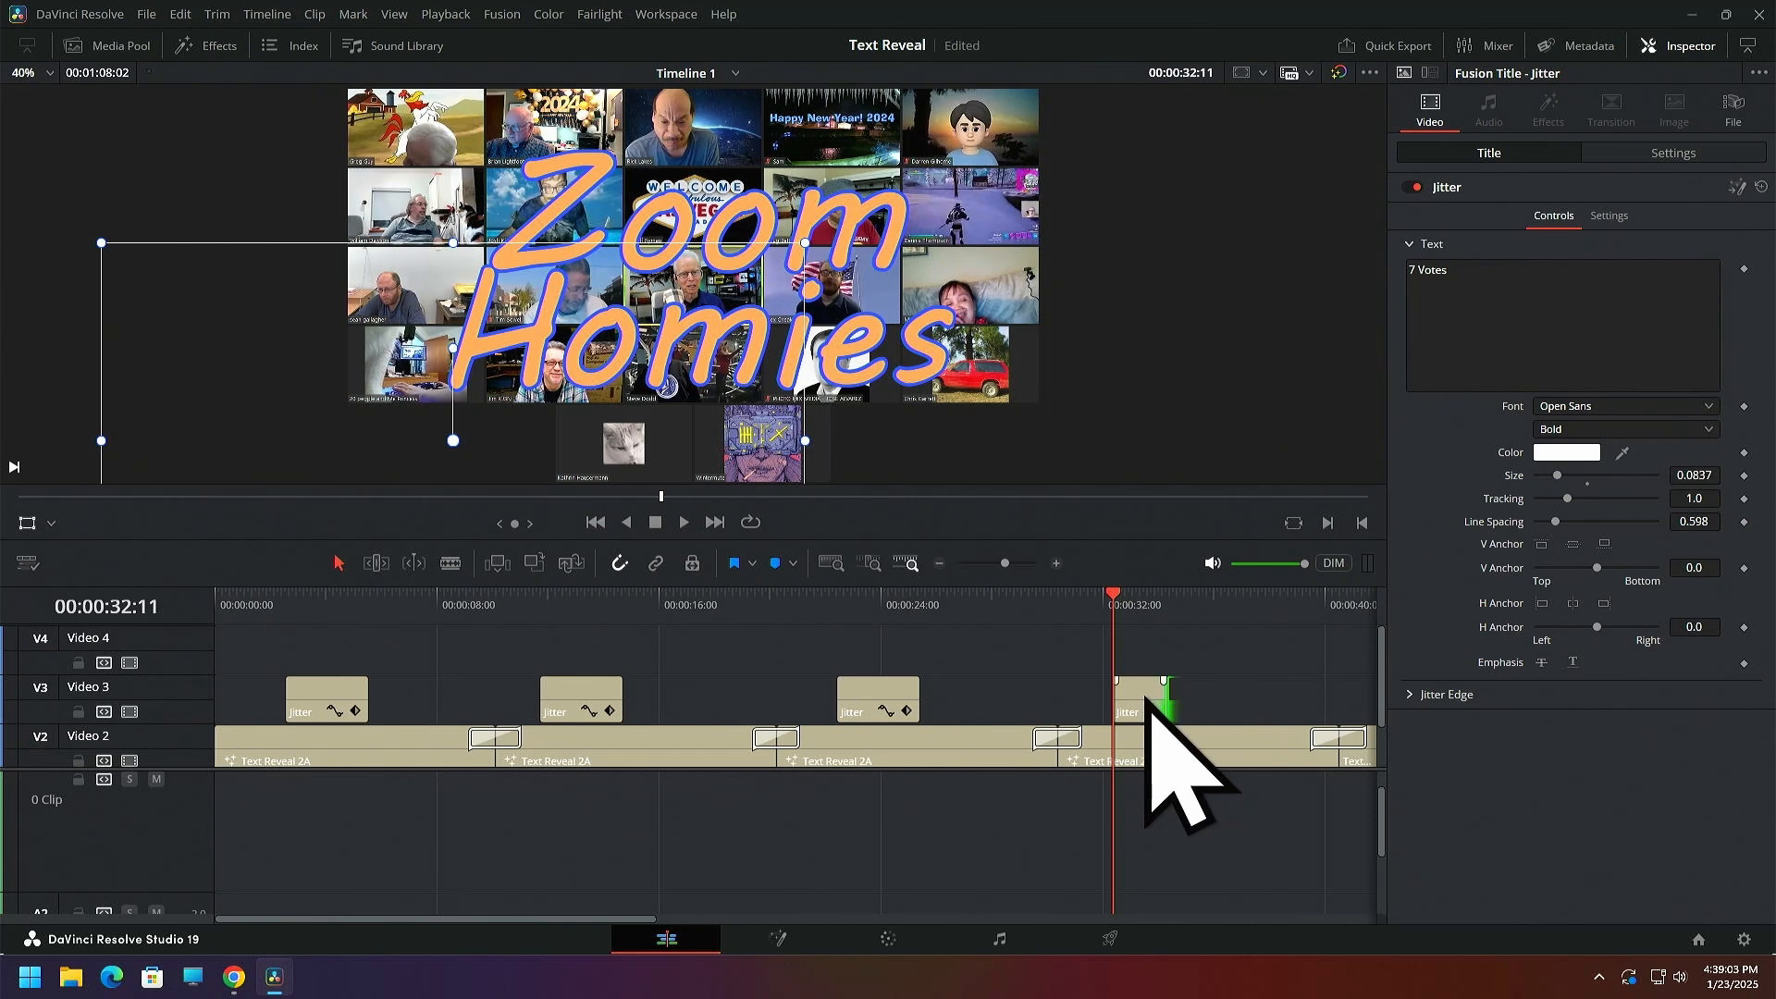
mouse_move(1153, 706)
left_mouse_down()
mouse_move(1143, 650)
mouse_move(867, 652)
mouse_move(1175, 662)
mouse_move(1148, 705)
mouse_move(1163, 707)
left_mouse_up()
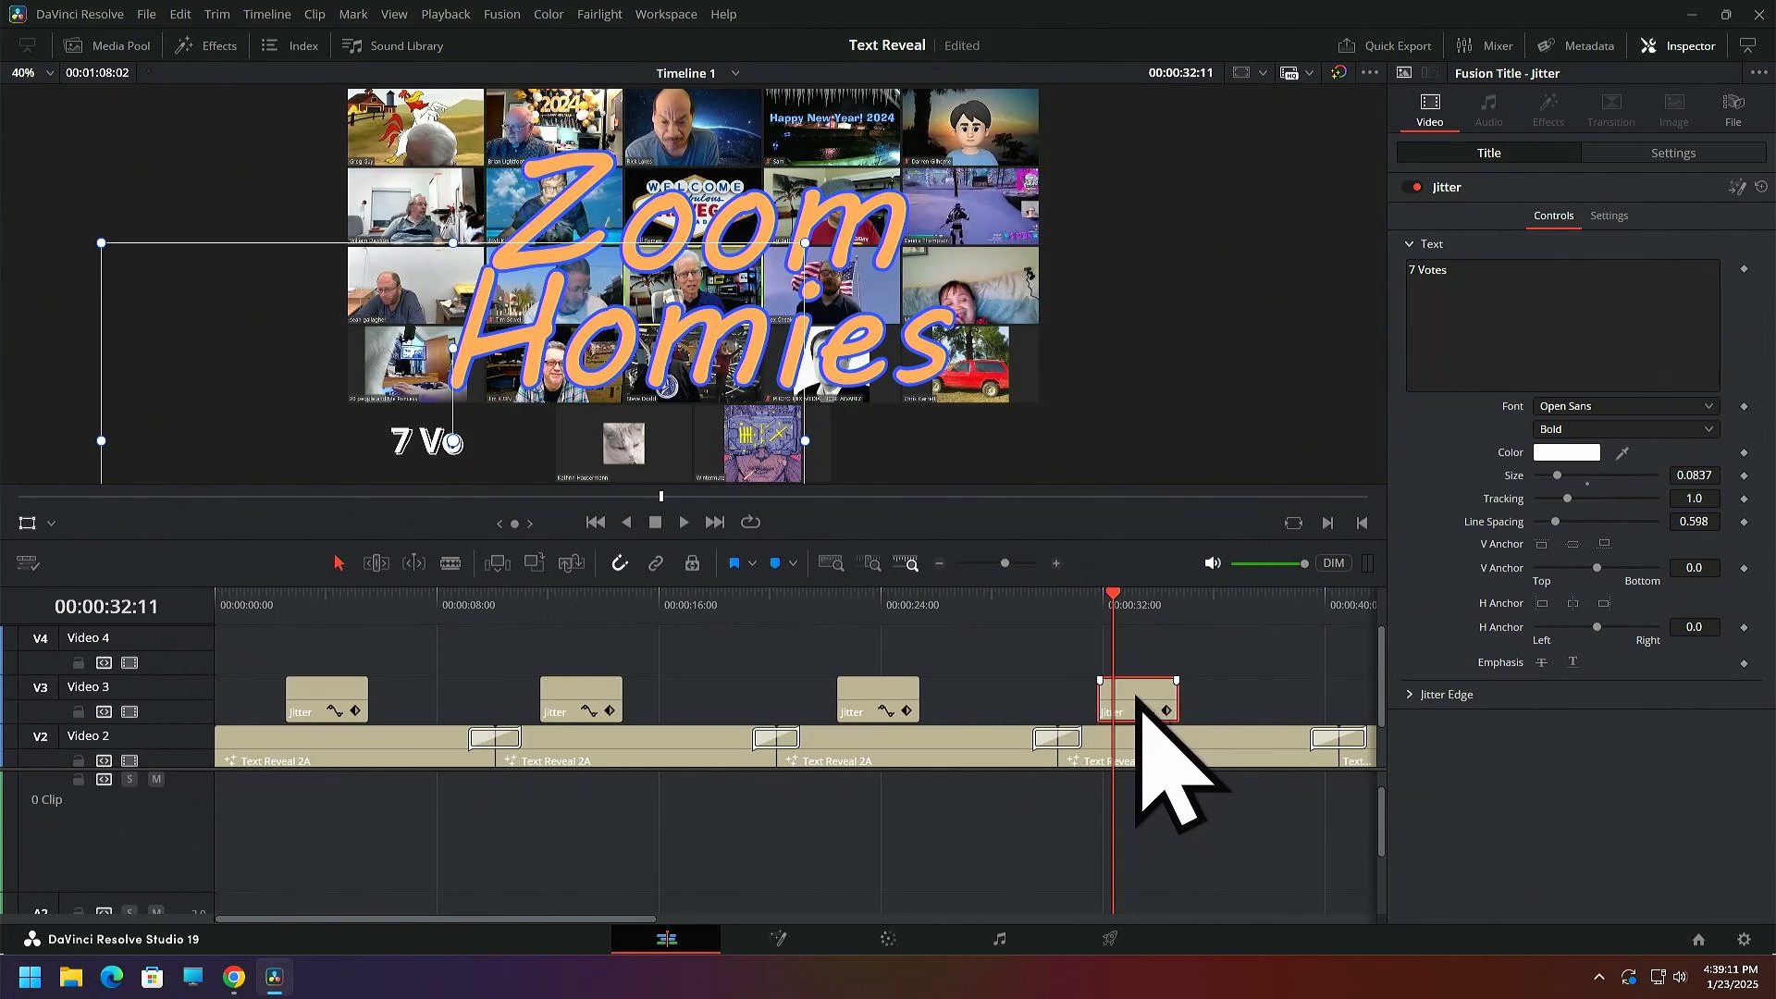
Step: Set the duration of the title clip at about 43 seconds to 3 seconds
left_click_drag(612, 922, 858, 902)
right_click(761, 703)
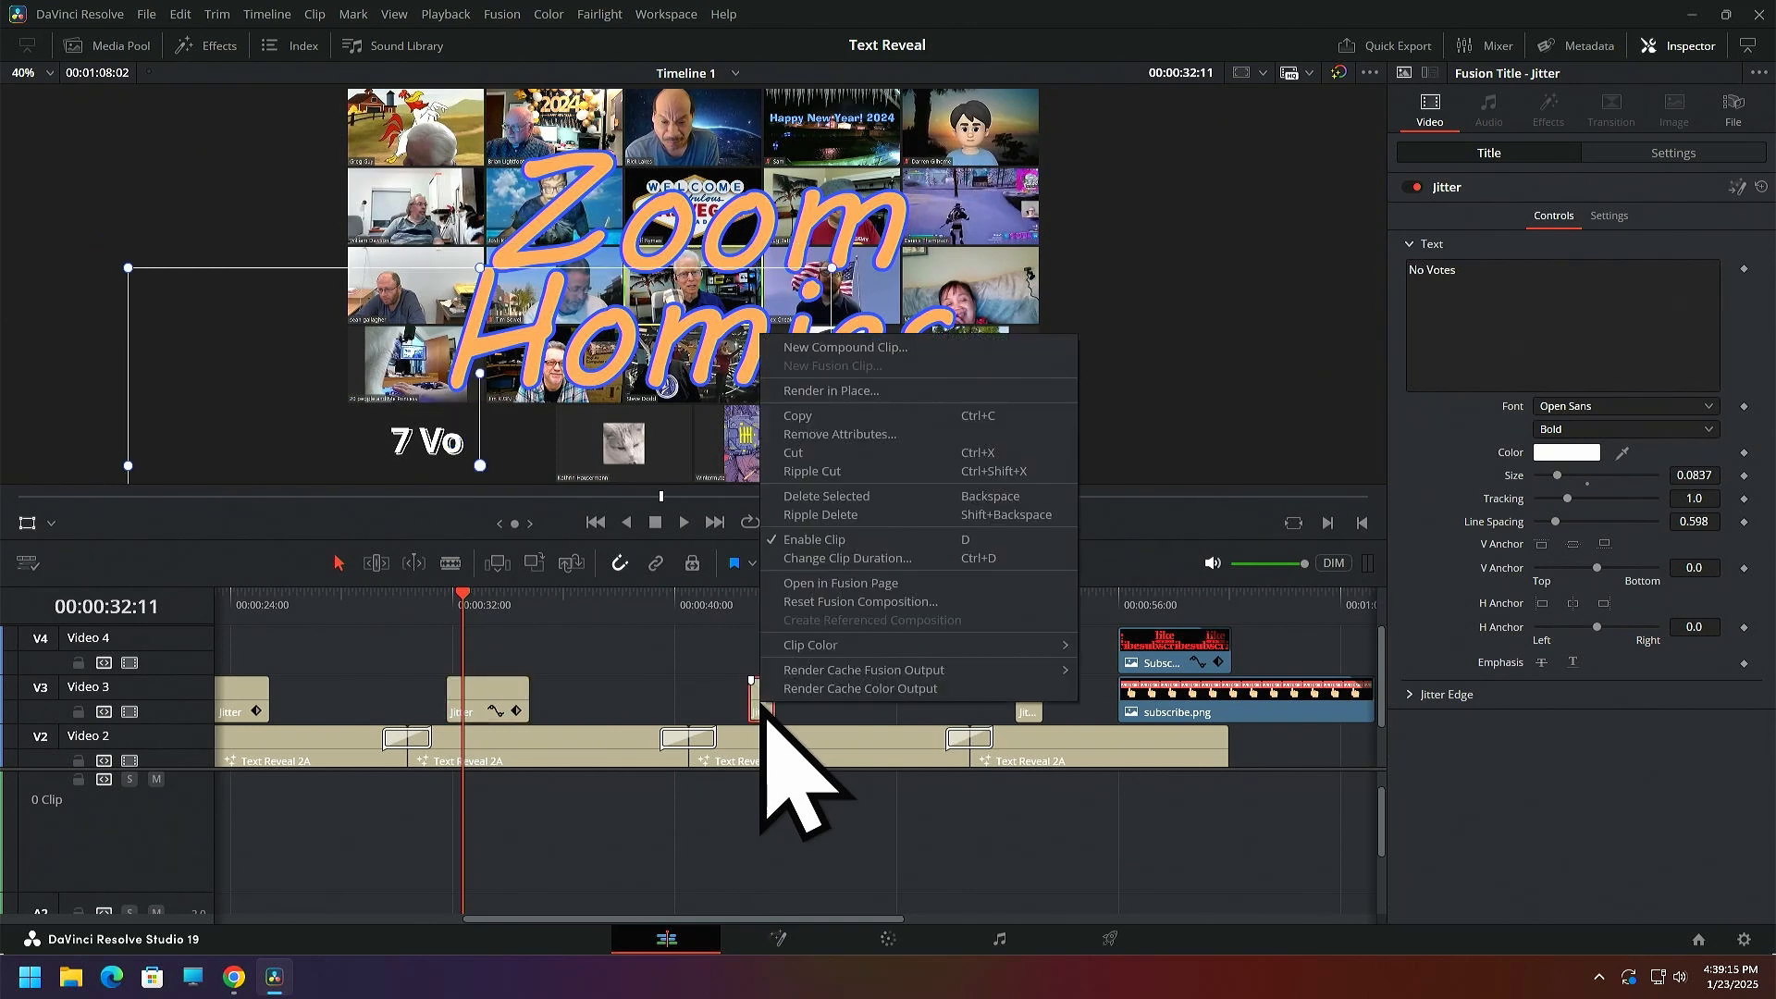
left_click(830, 561)
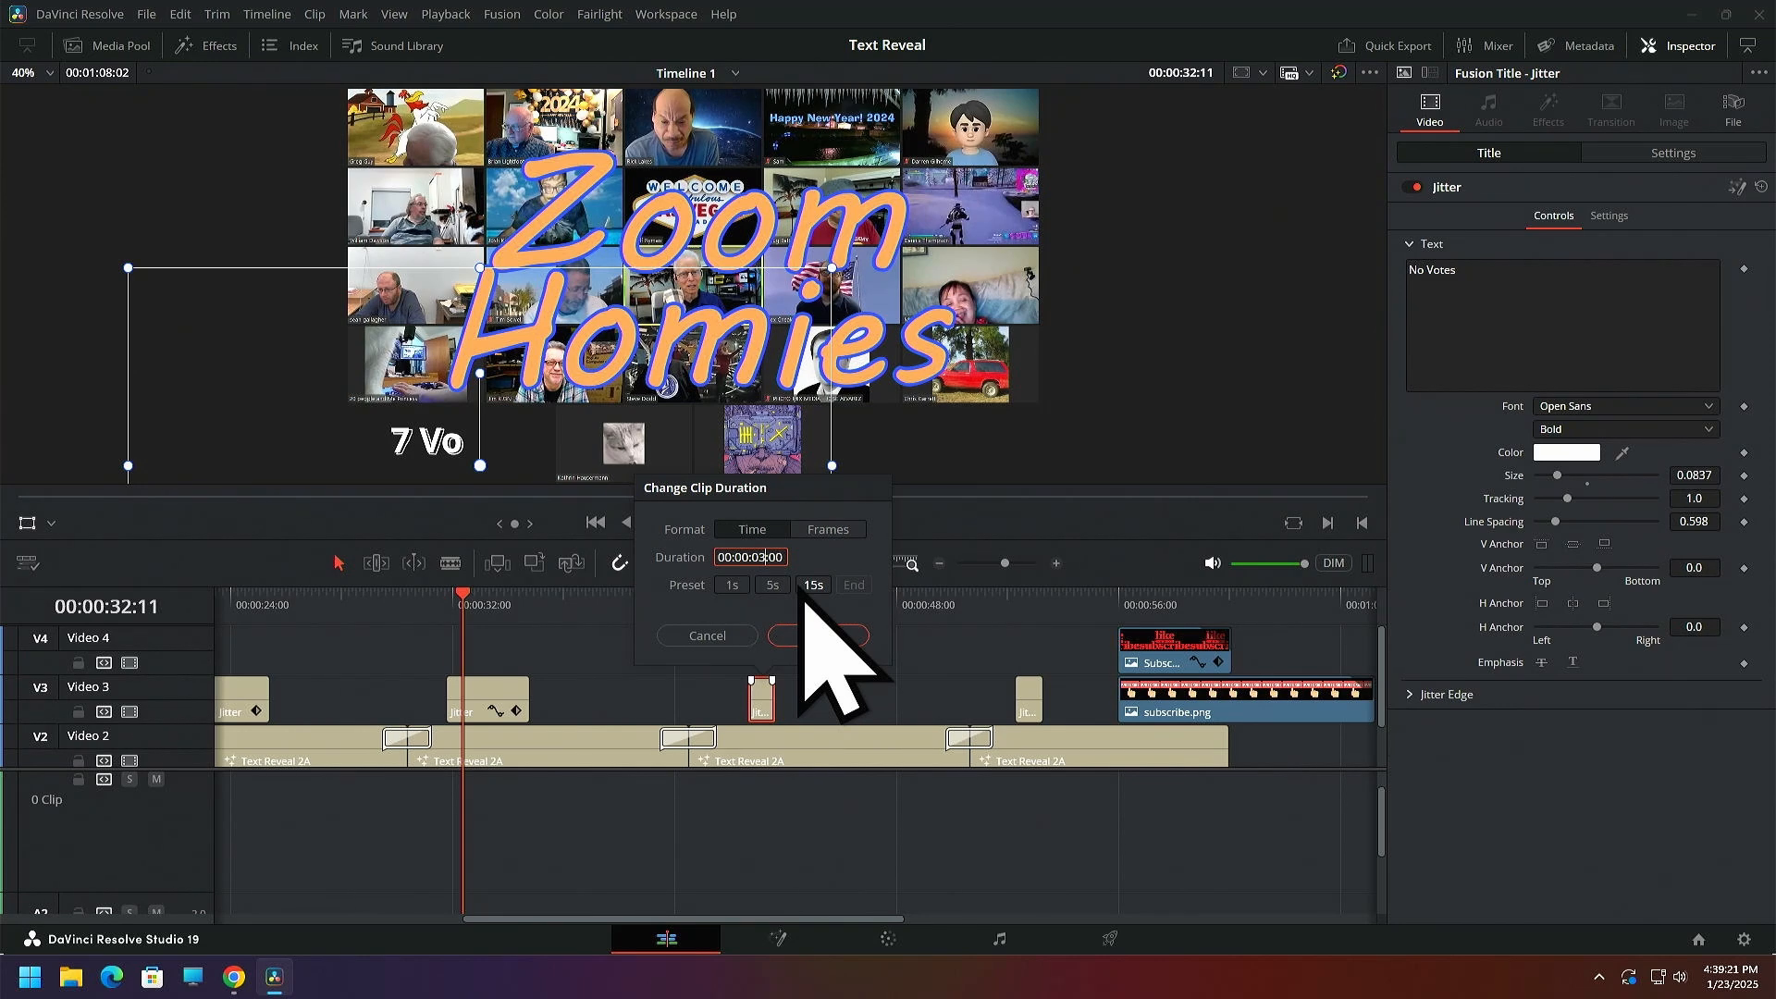
left_click(818, 636)
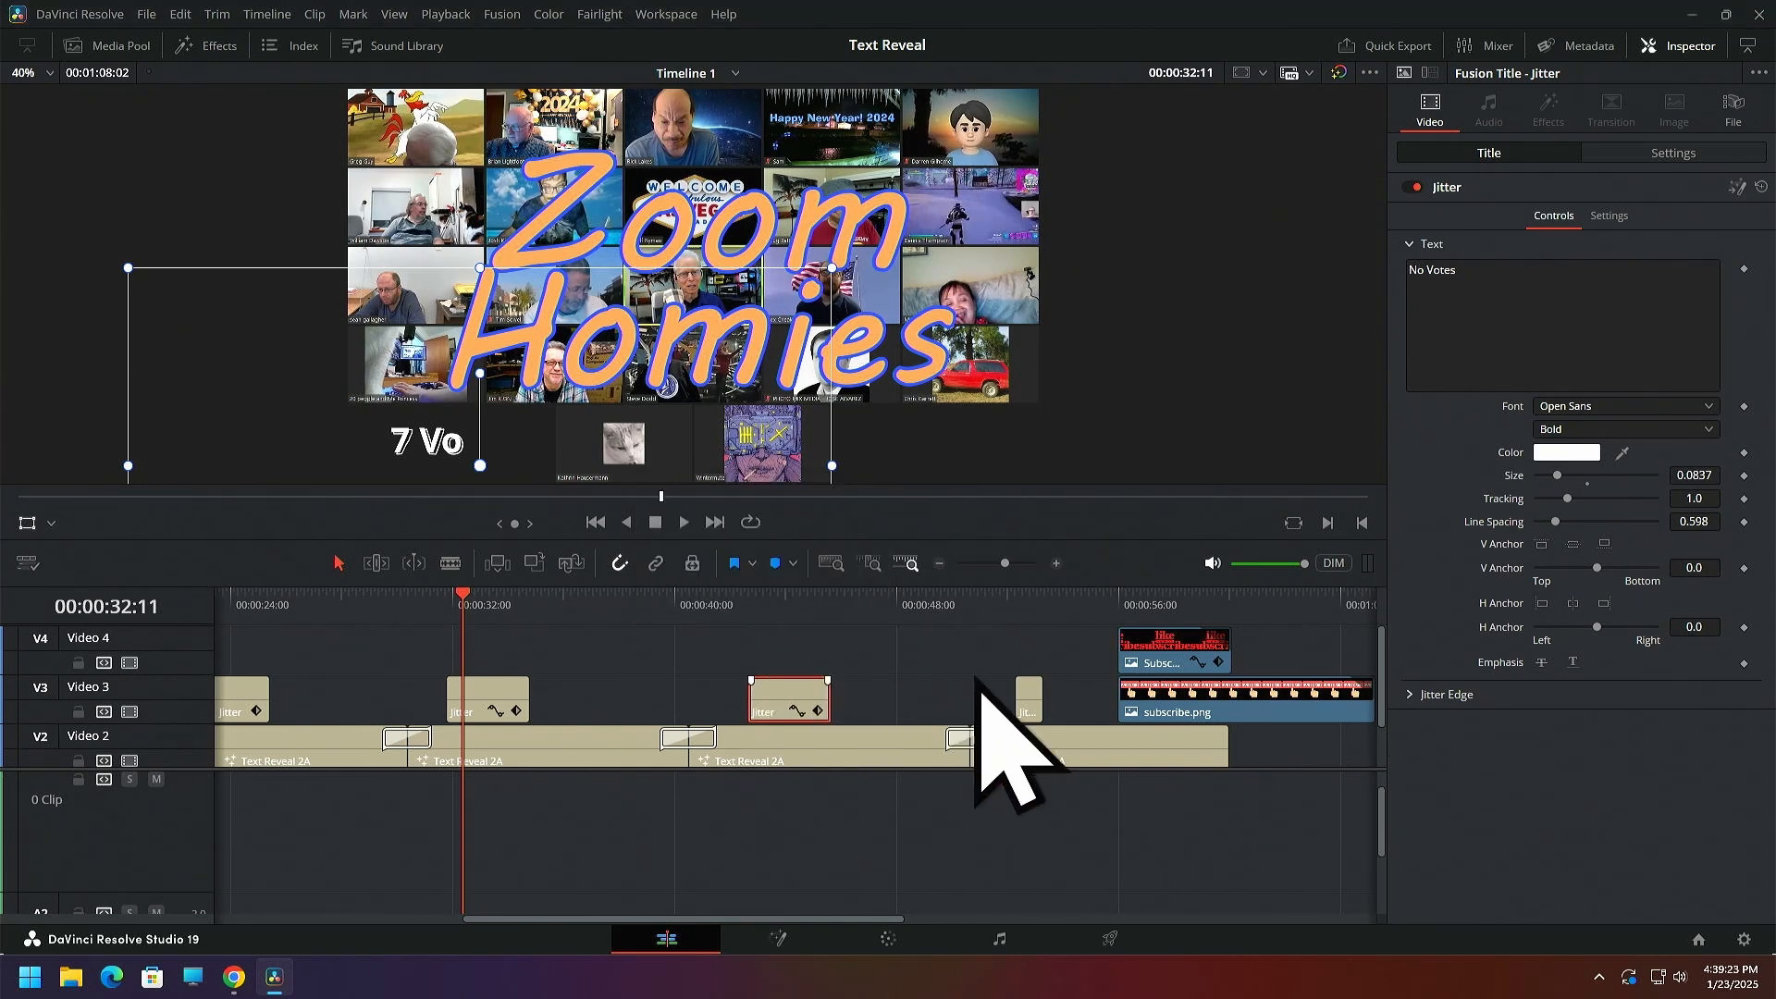
Step: Set the duration of the title clip at about 52 seconds to 3 seconds
right_click(1034, 705)
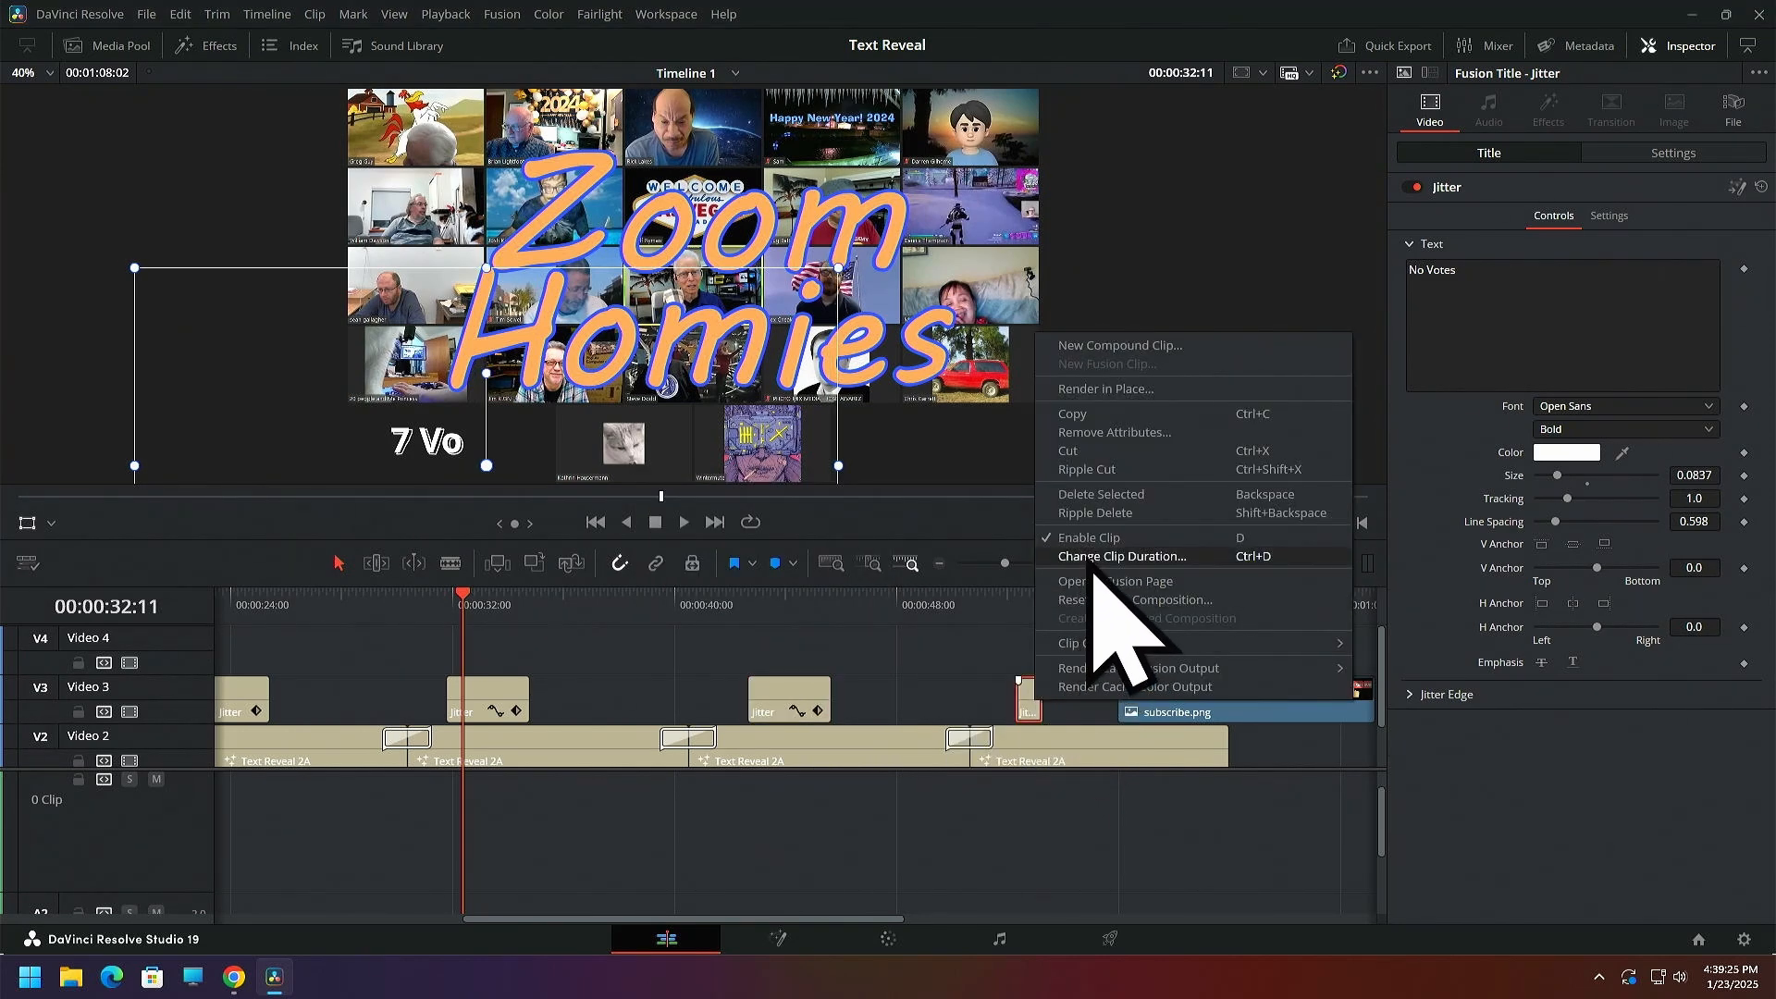
left_click(1096, 554)
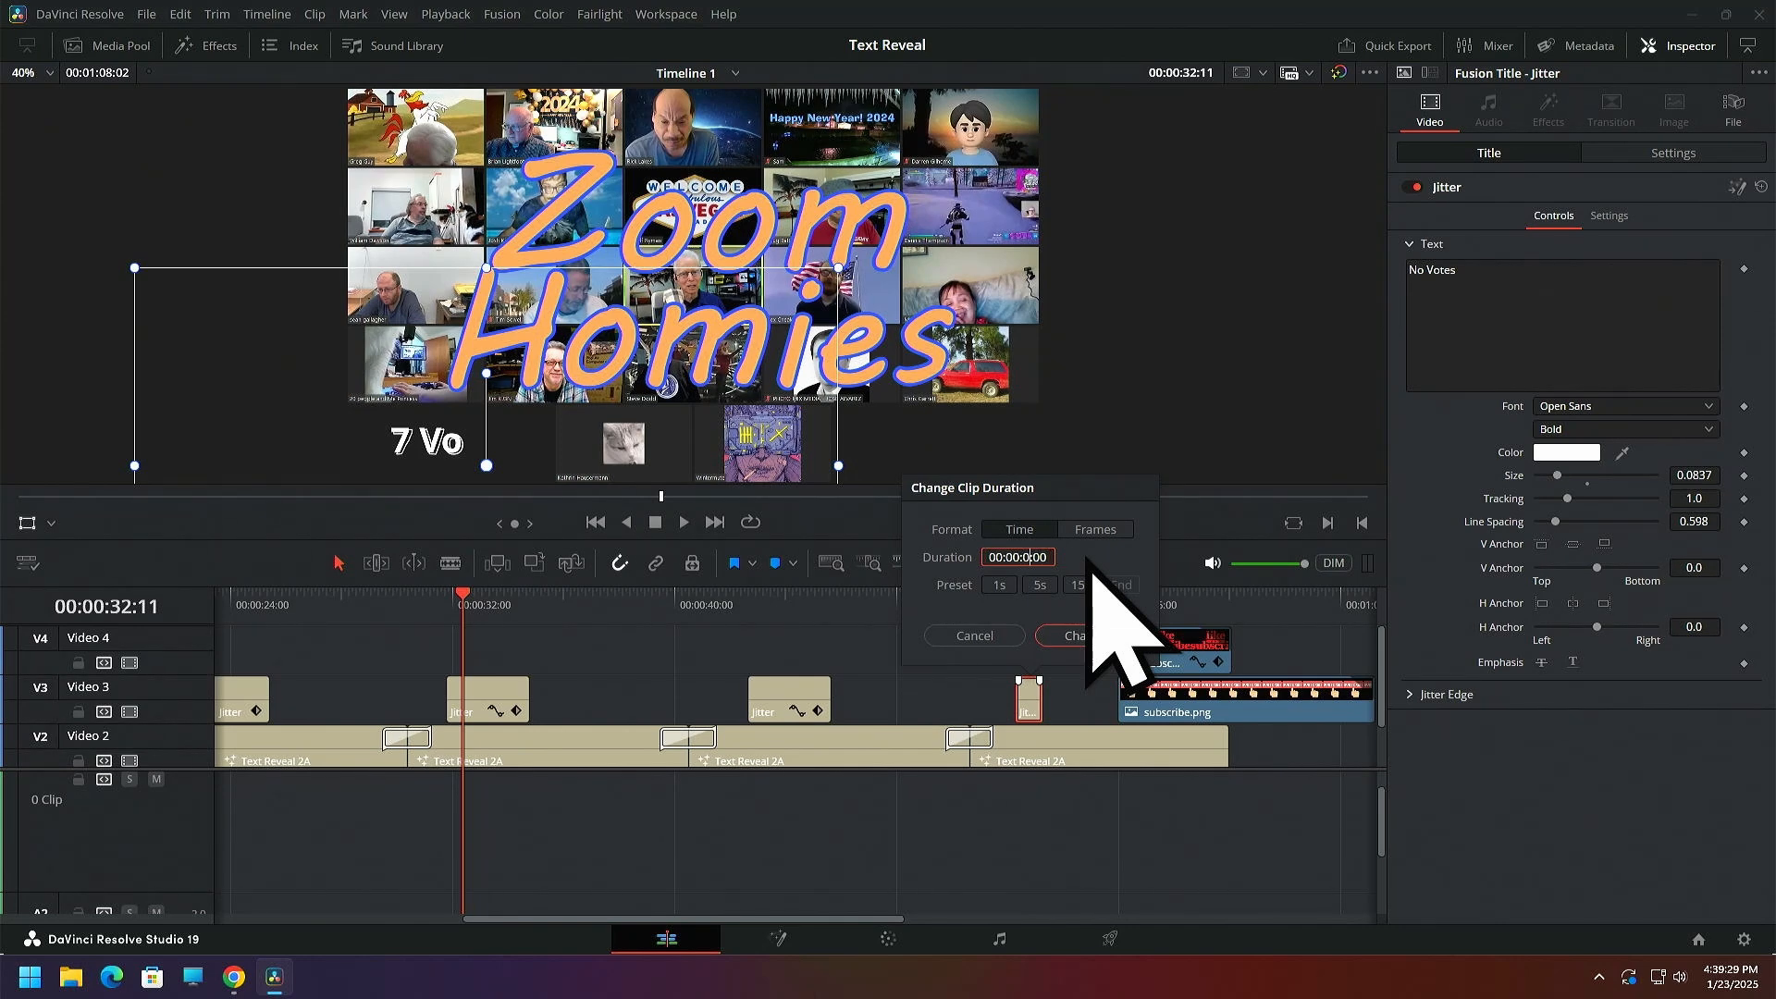
key("Return")
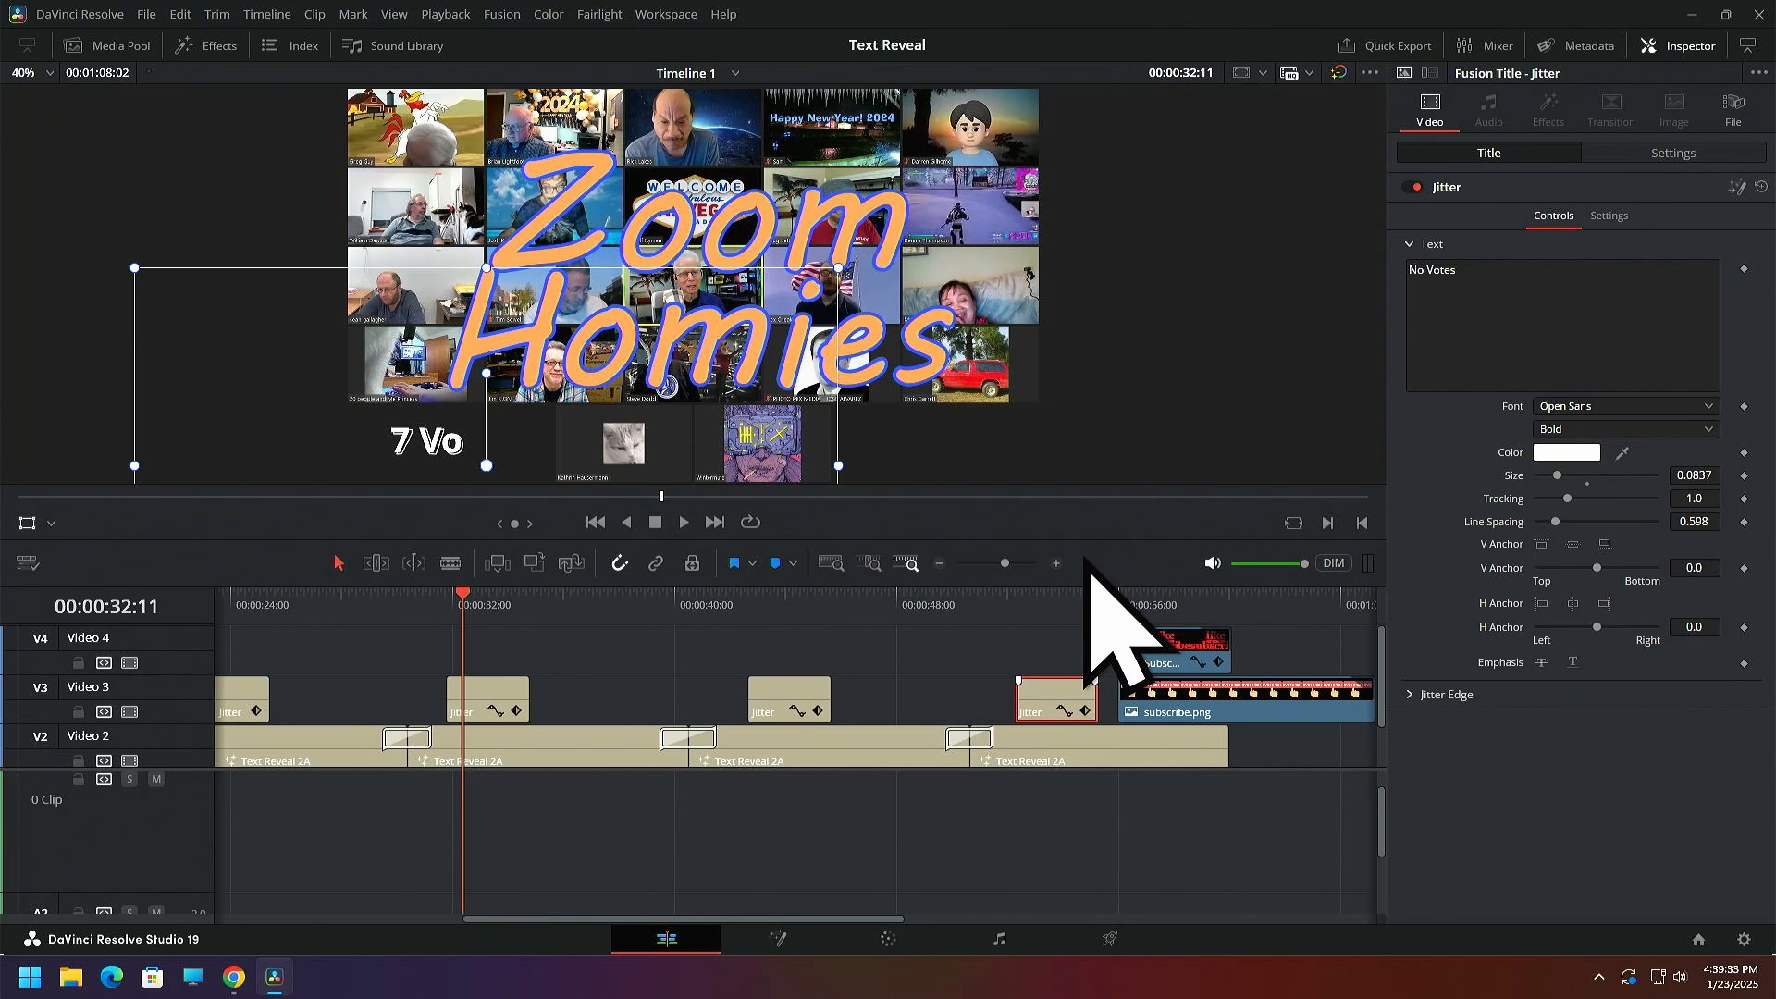
Step: Play the timeline from the start to review the retimed titles, then return to the start
key("Home")
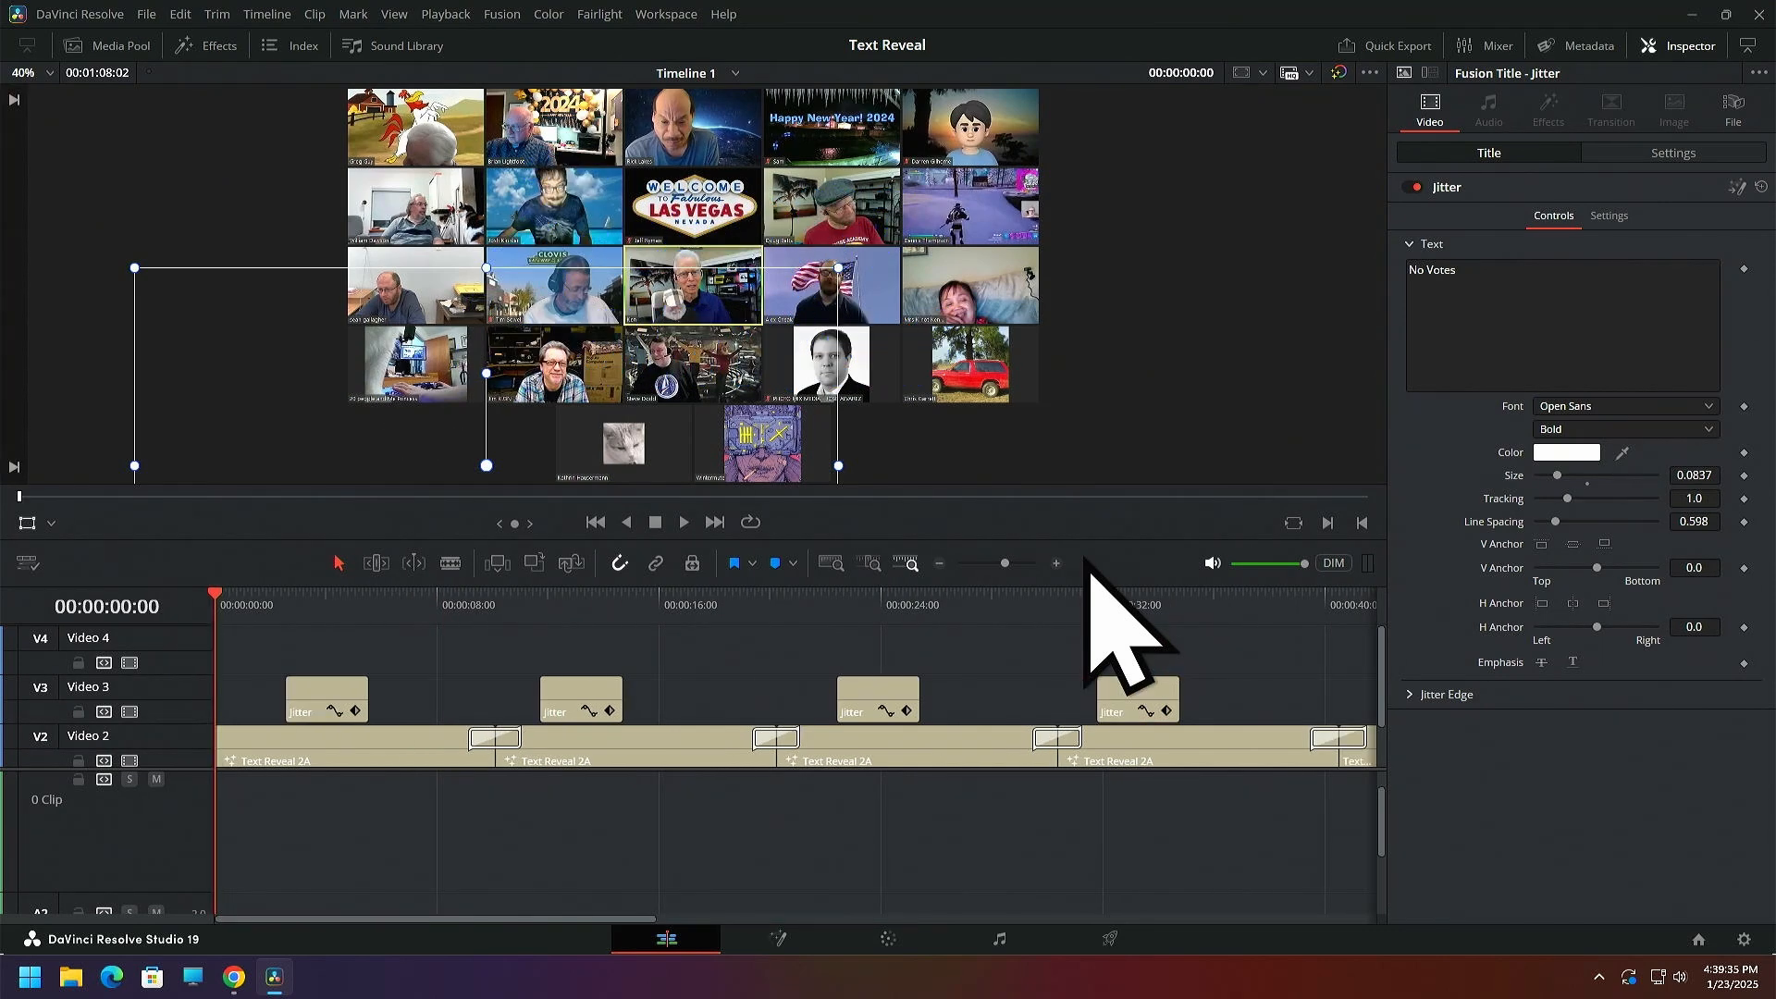
key("space")
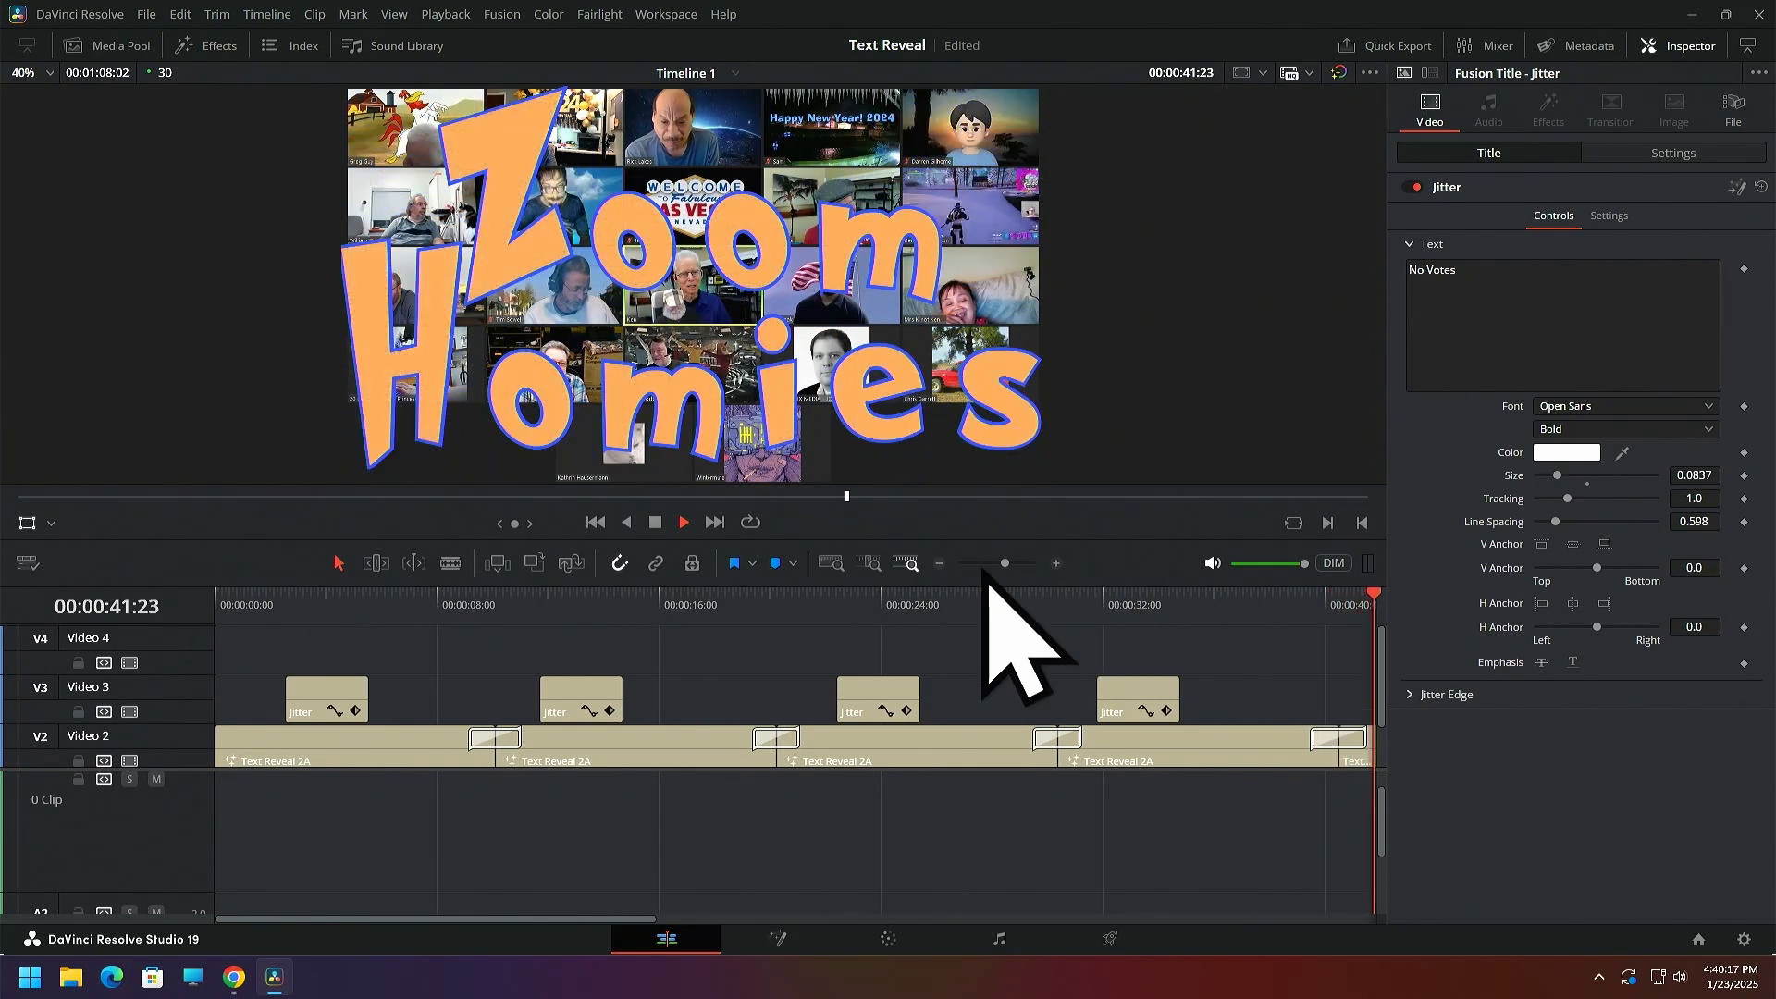
left_click(656, 524)
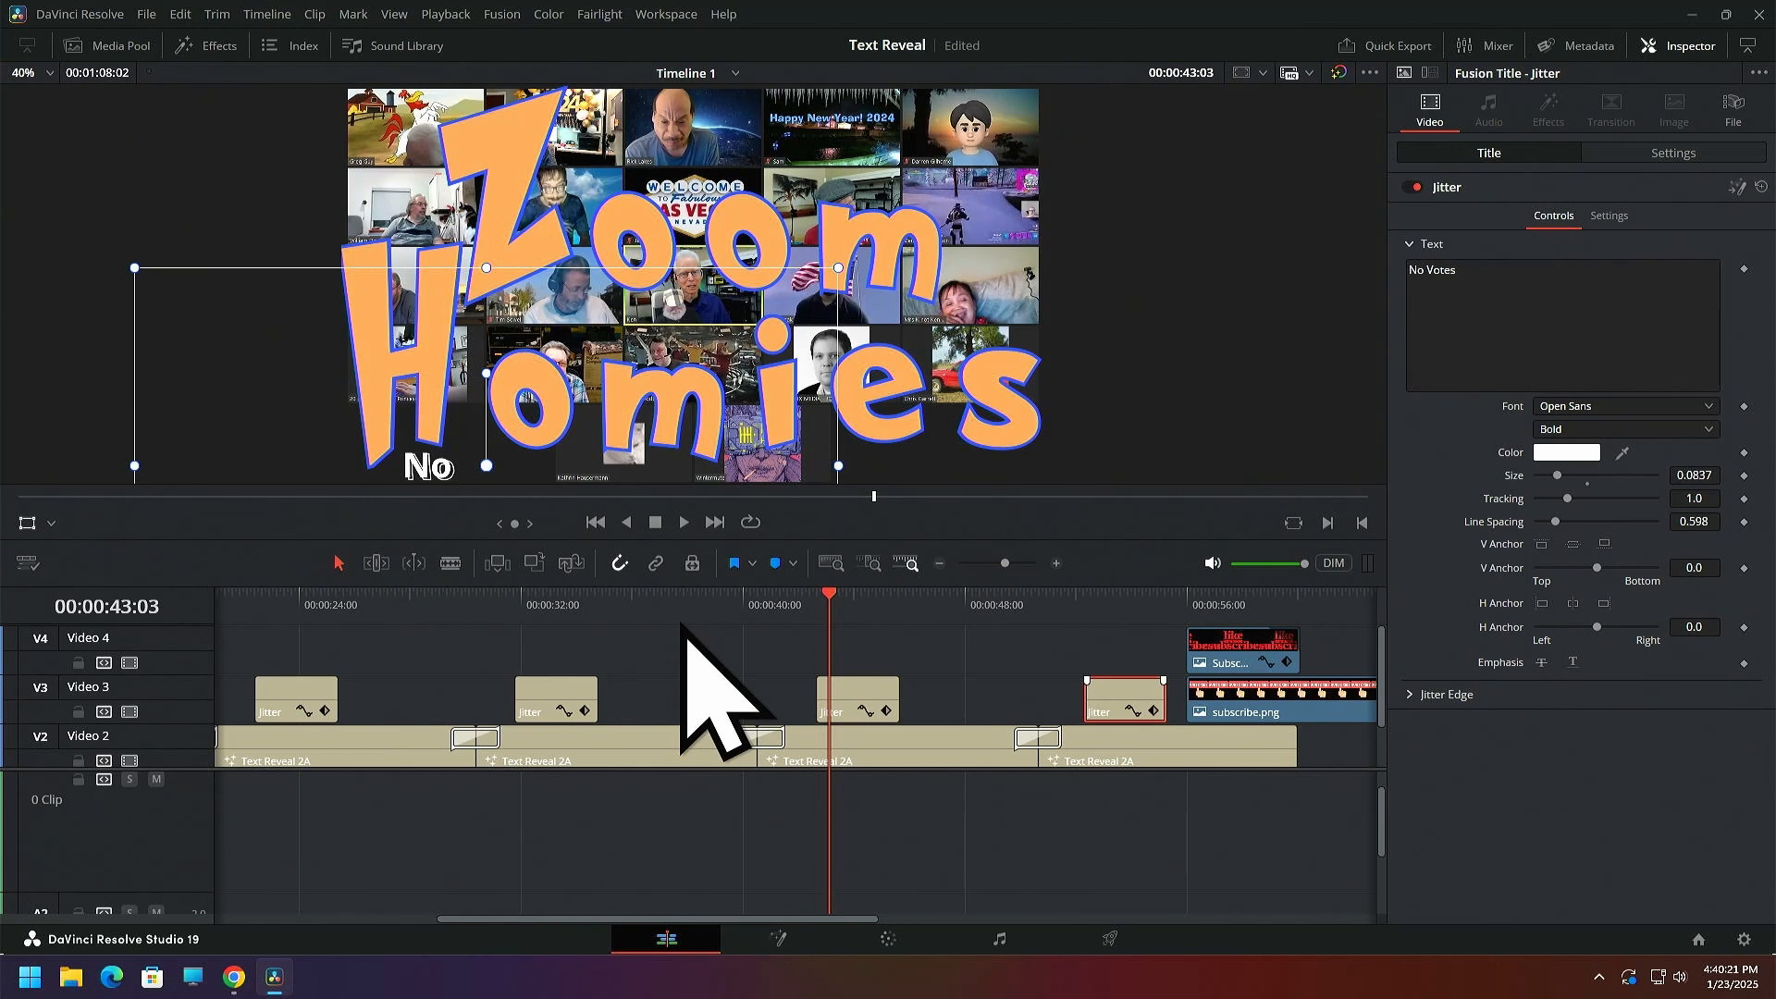
key("Home")
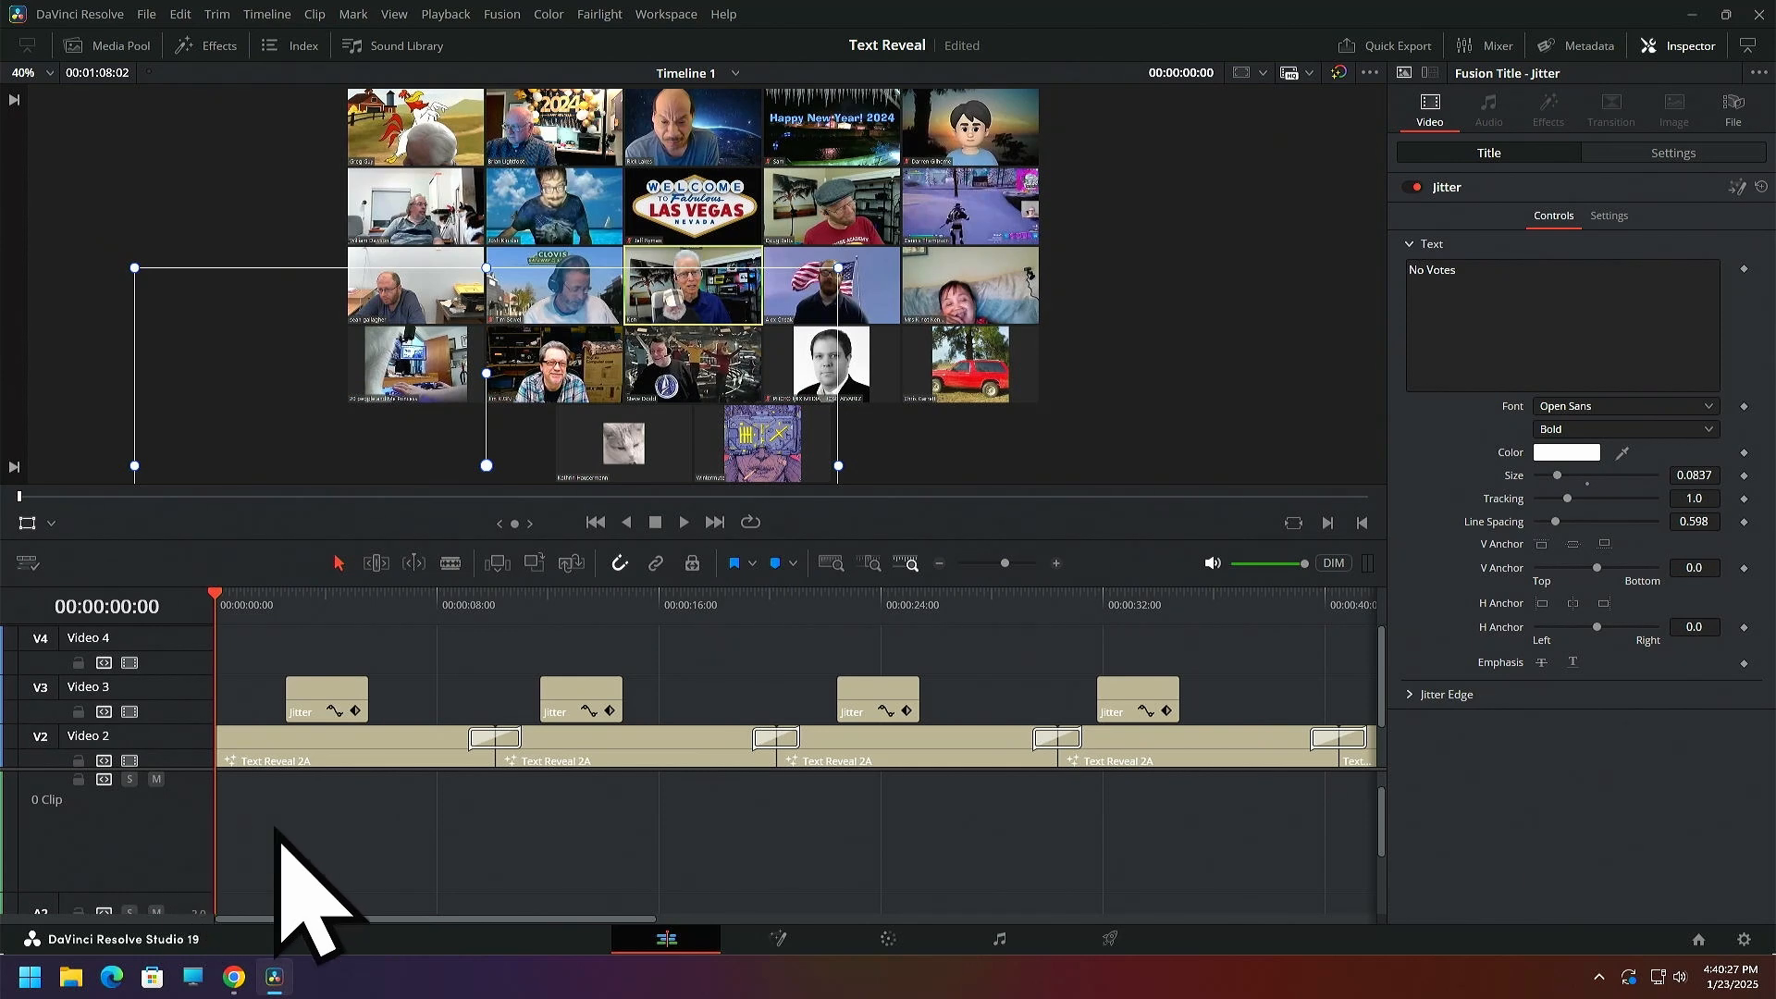
Step: Delete the empty Audio 1 track from the timeline
scroll(361, 826, "down", 4)
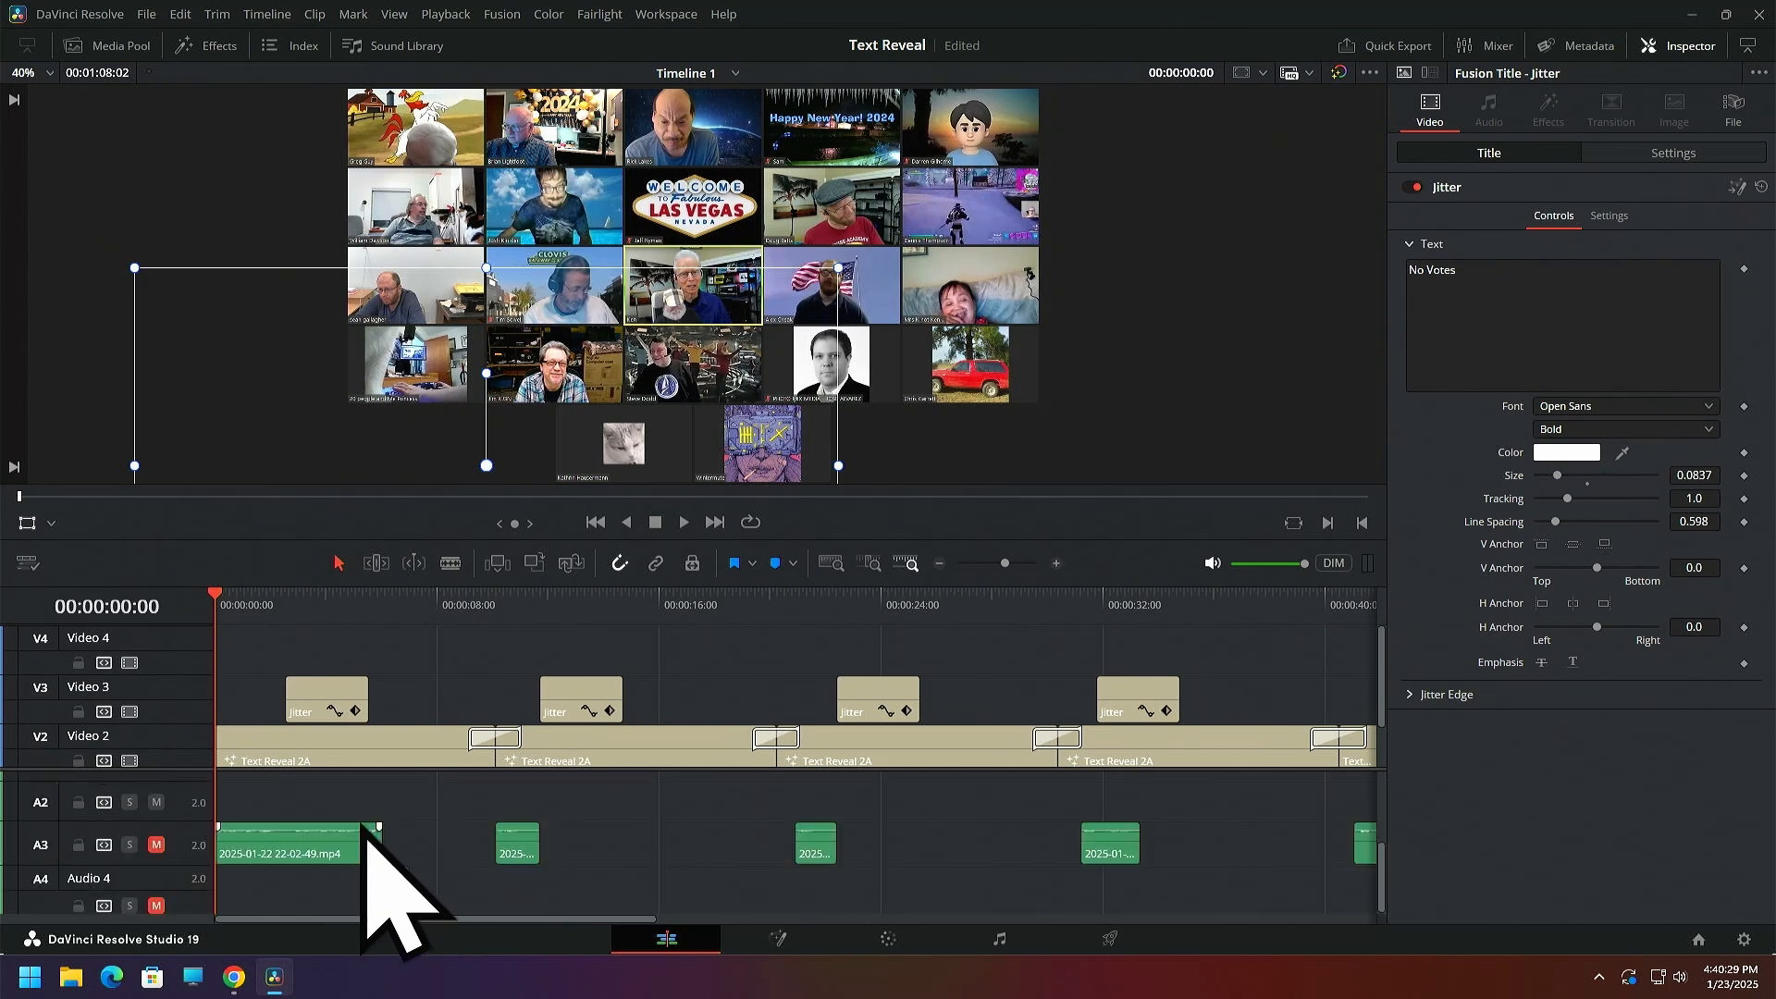
scroll(360, 827, "up", 5)
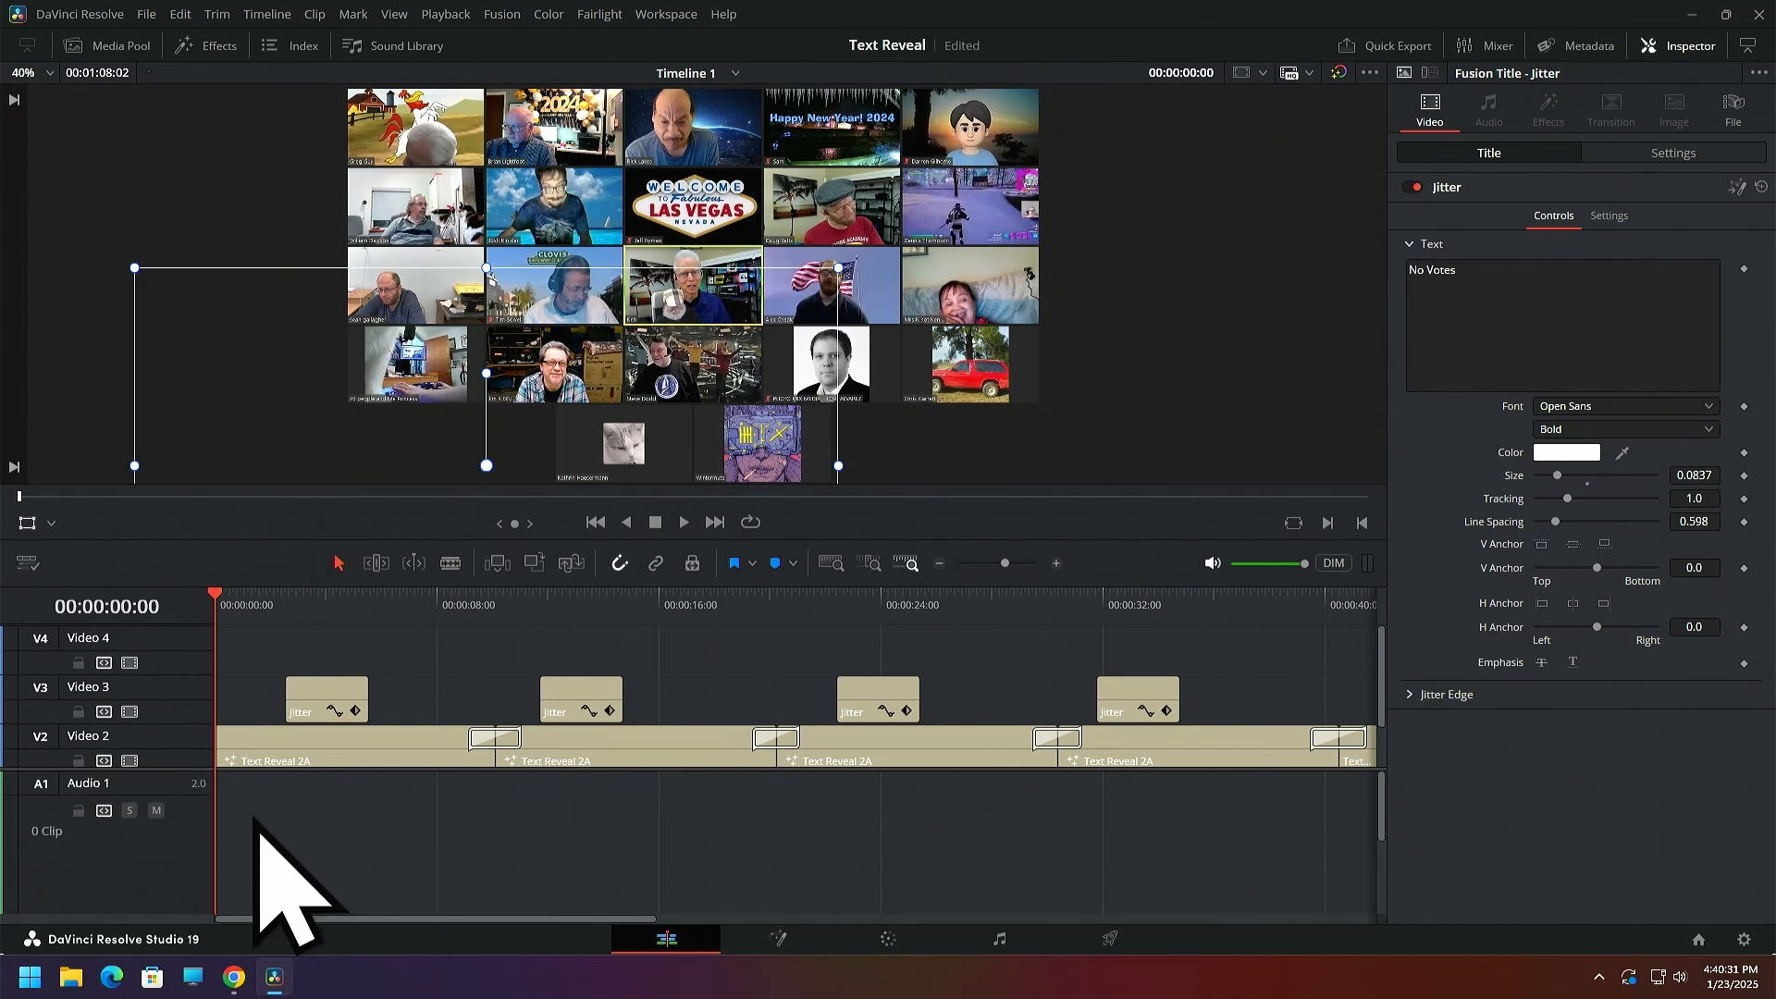
scroll(259, 818, "down", 3)
scroll(259, 823, "up", 3)
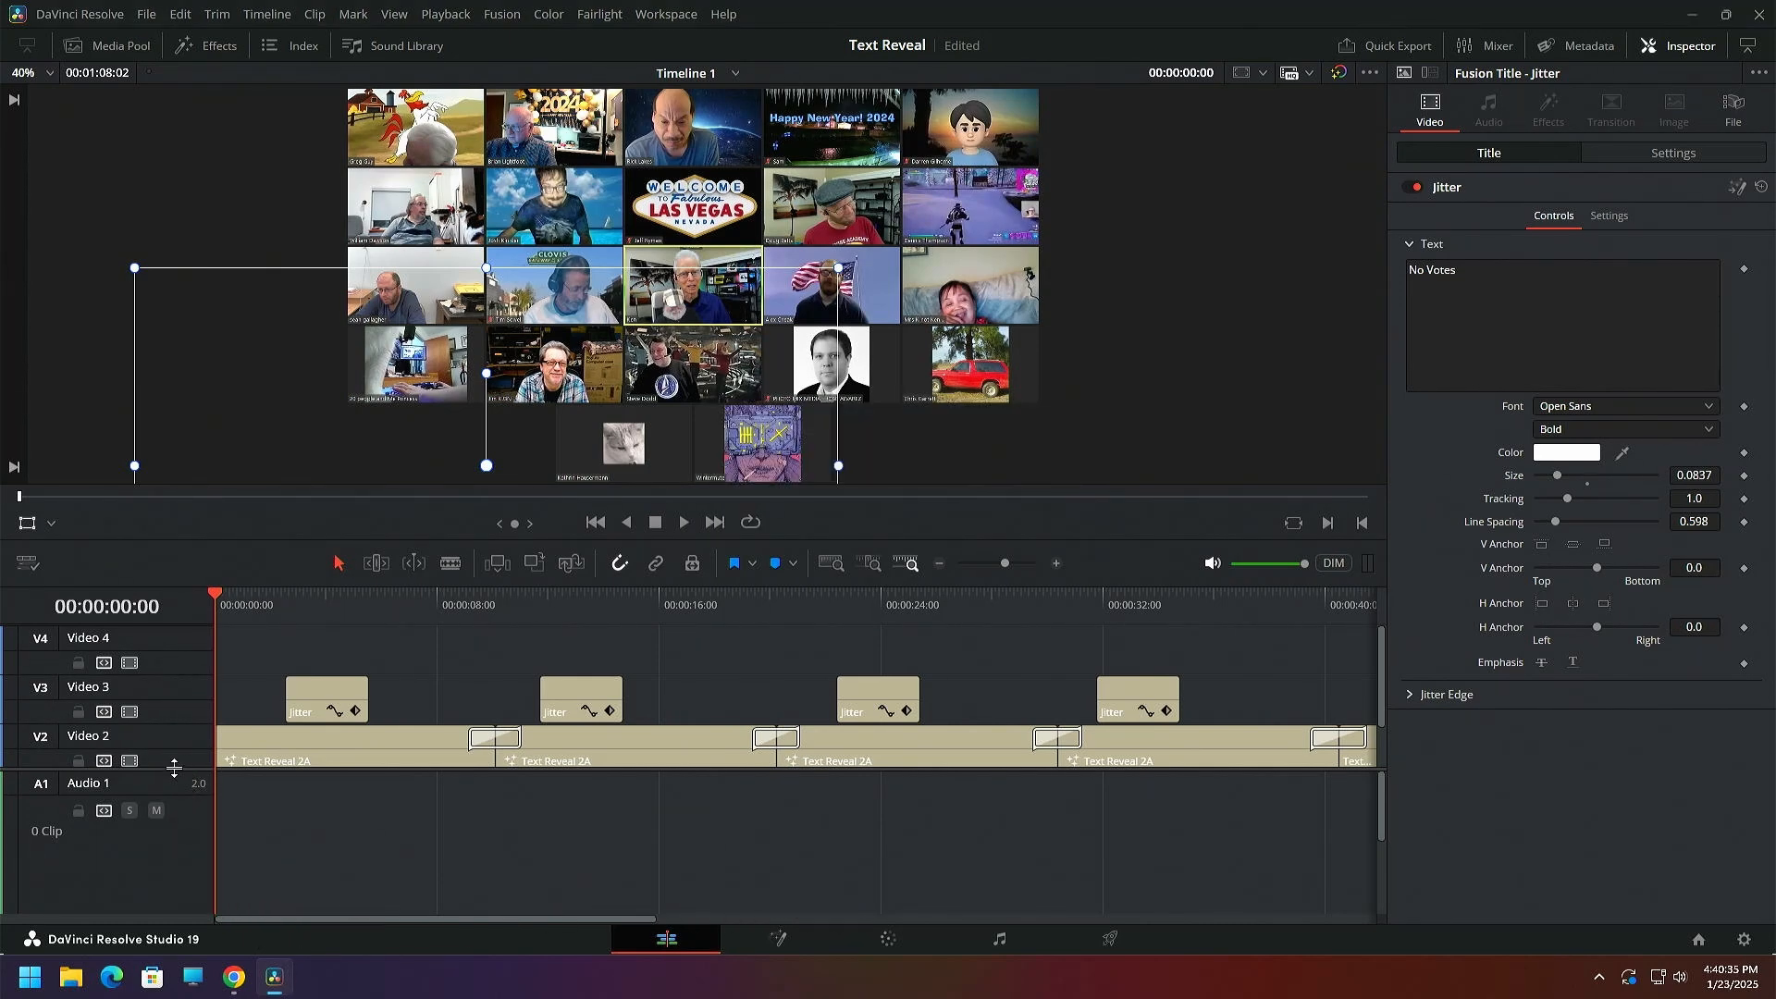
right_click(153, 861)
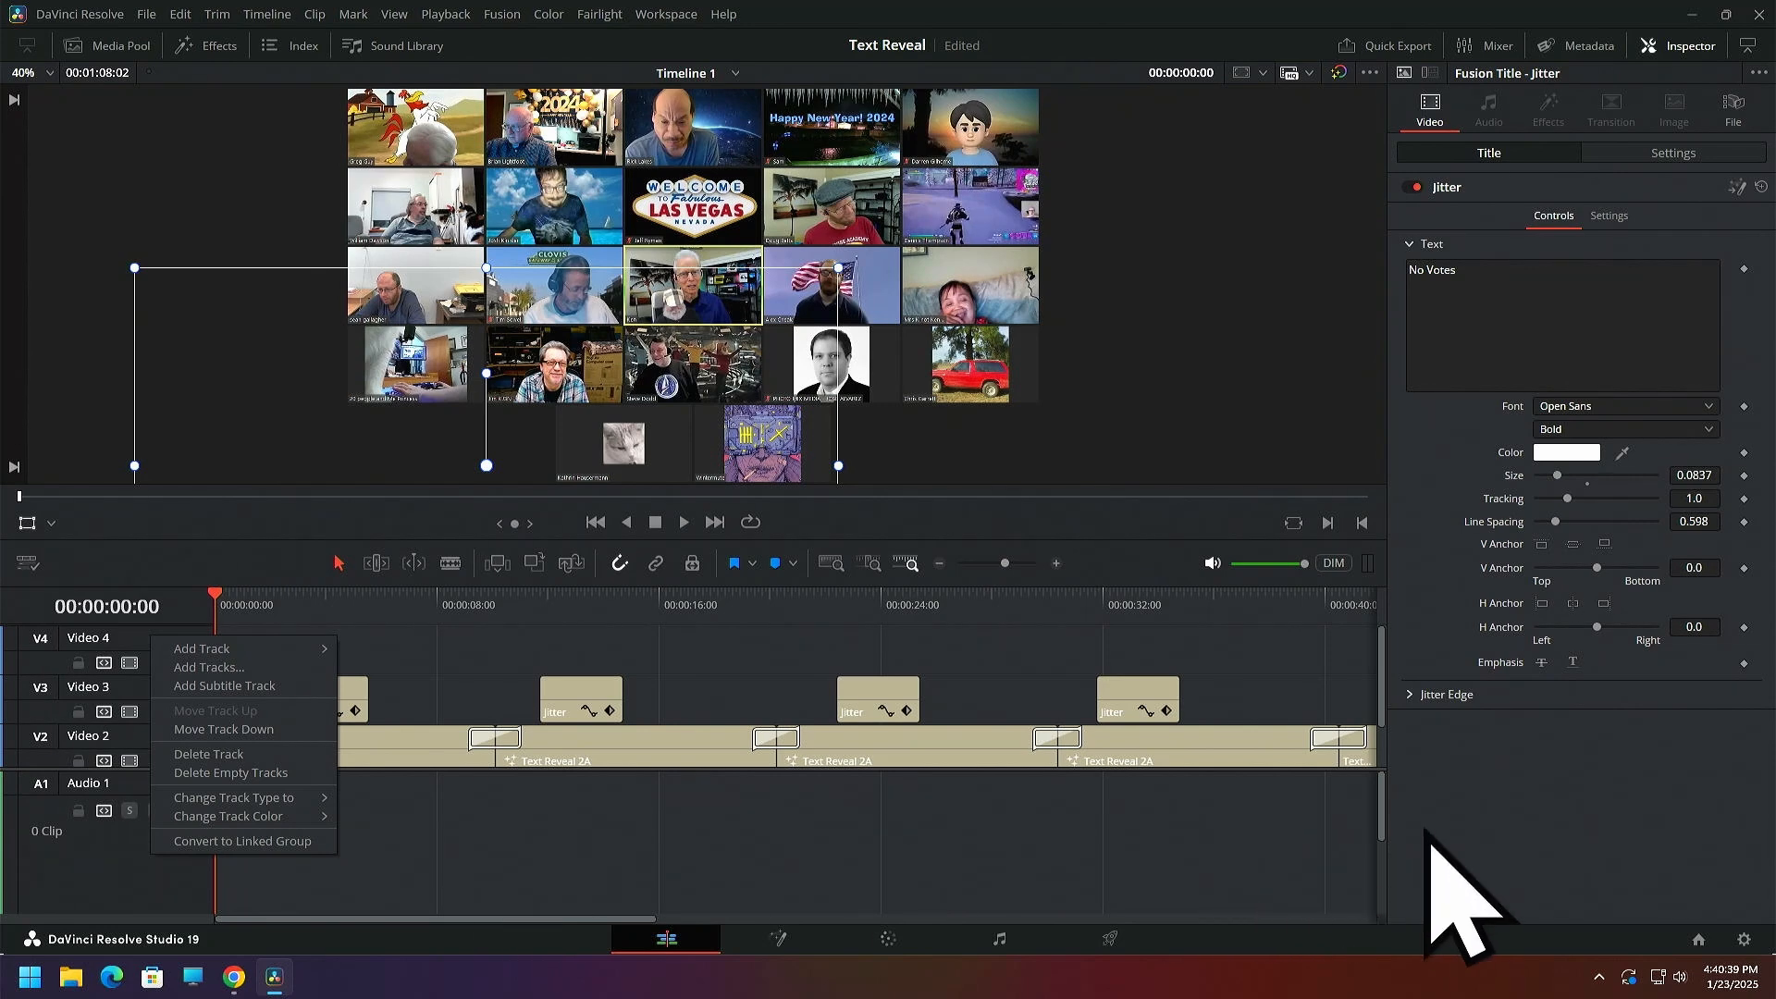
mouse_move(1382, 803)
left_mouse_down()
mouse_move(1382, 859)
mouse_move(1382, 803)
left_mouse_up()
right_click(143, 844)
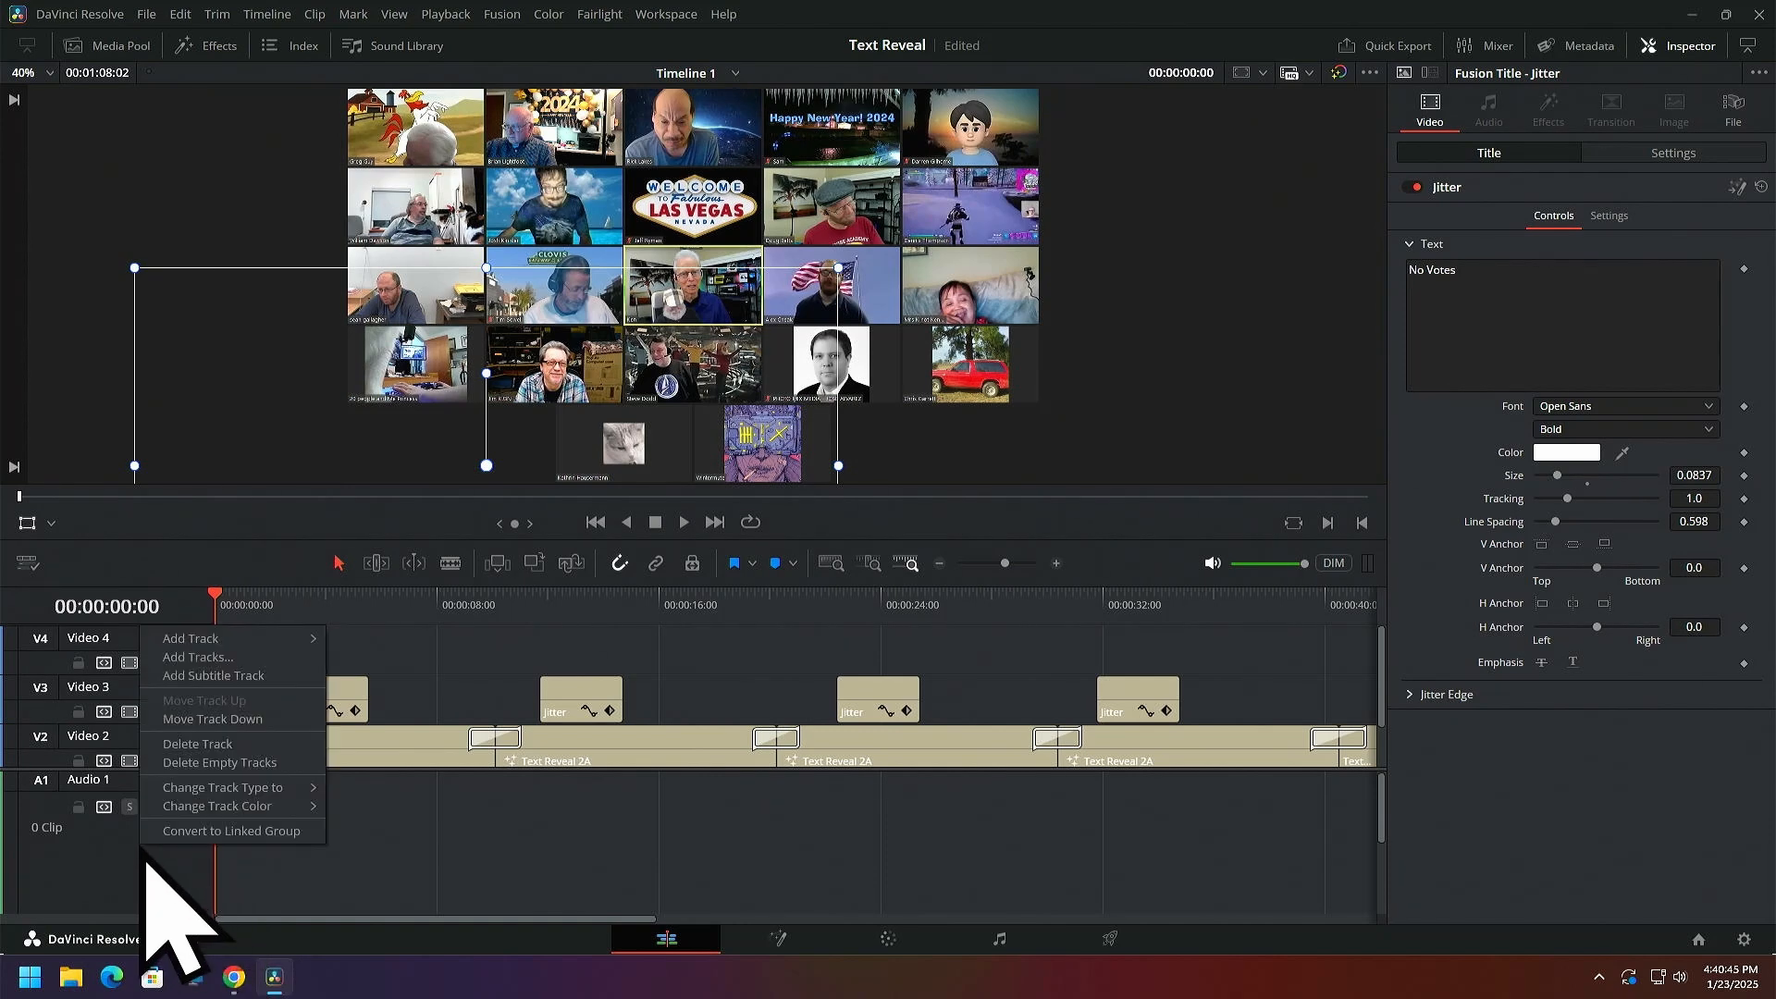
left_click(202, 746)
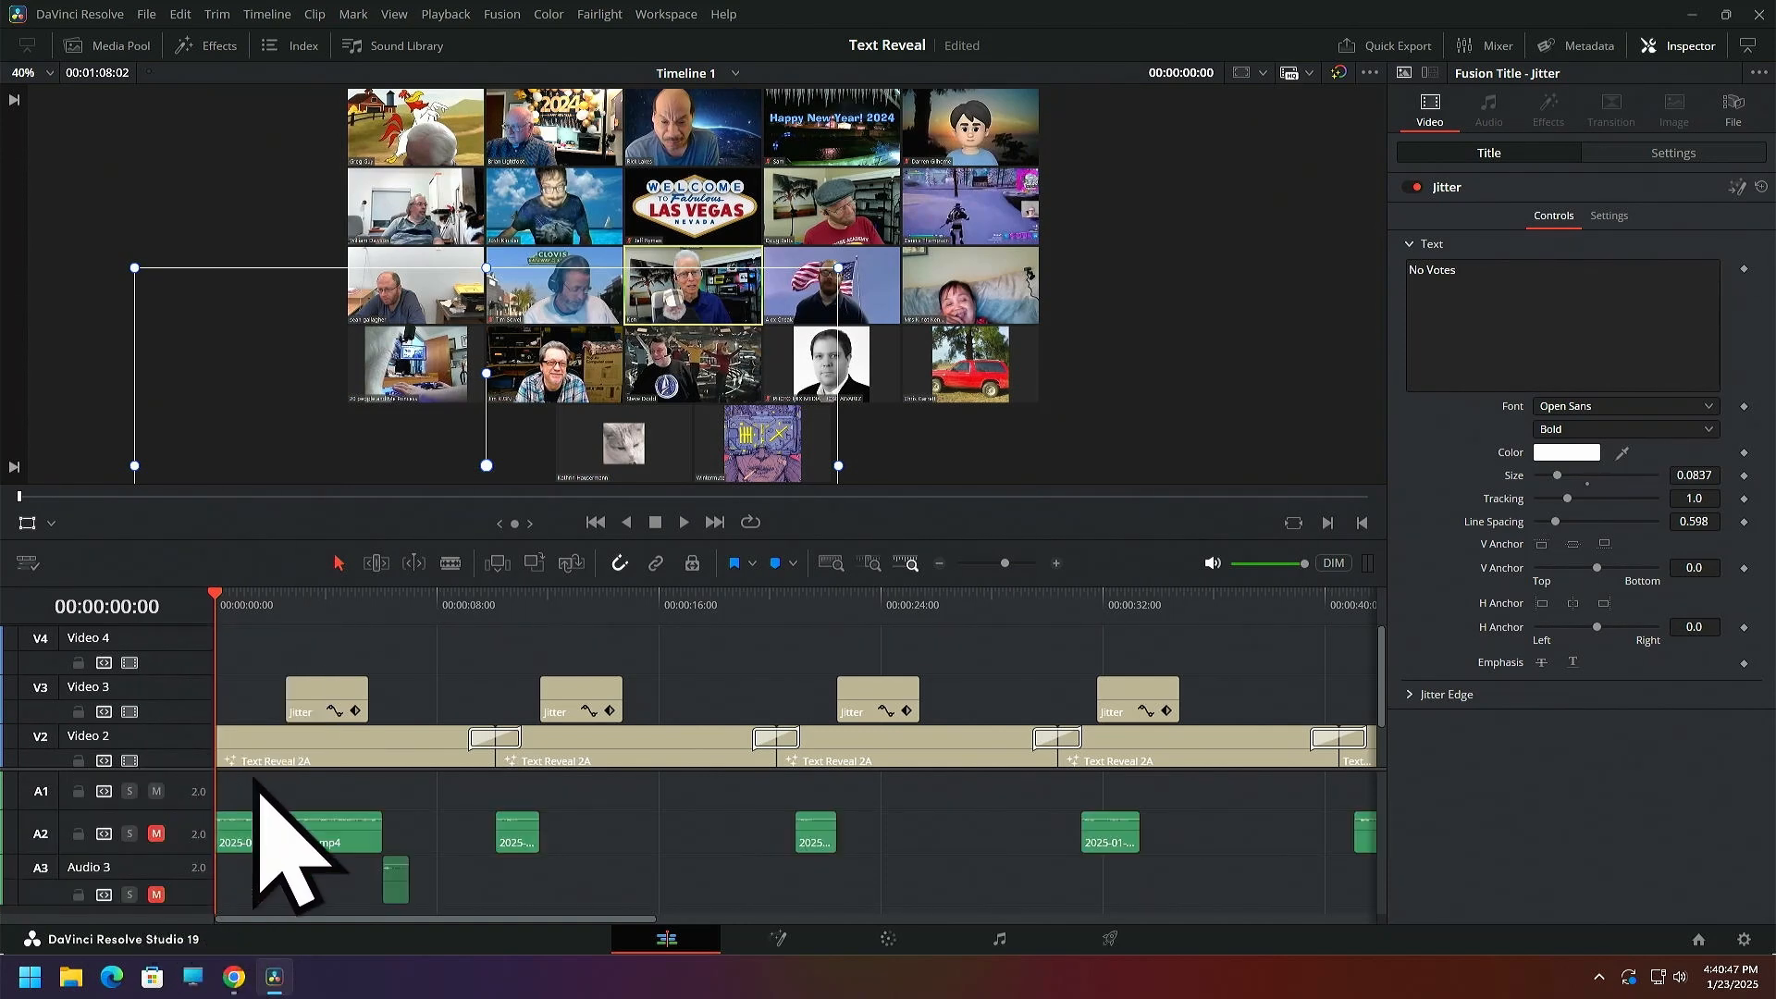
Step: Select the first Jitter title and pick a cyan text colour from the colour field
left_click(324, 690)
left_click(306, 613)
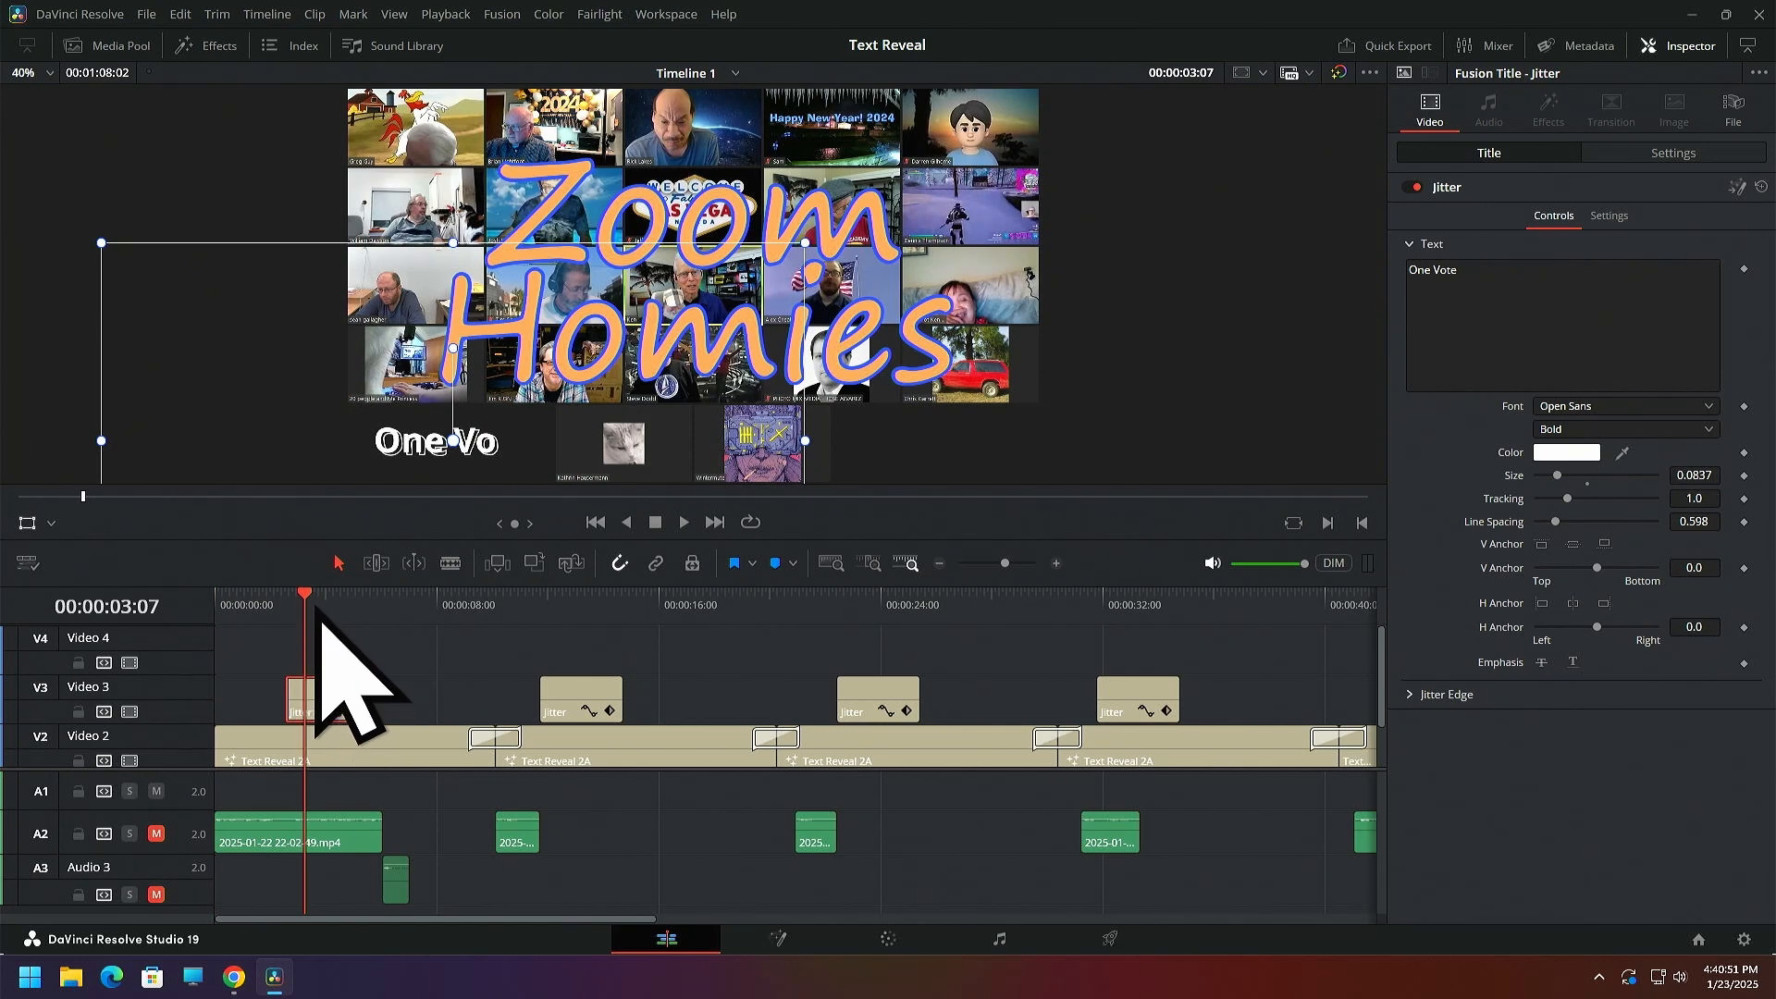
left_click(314, 603)
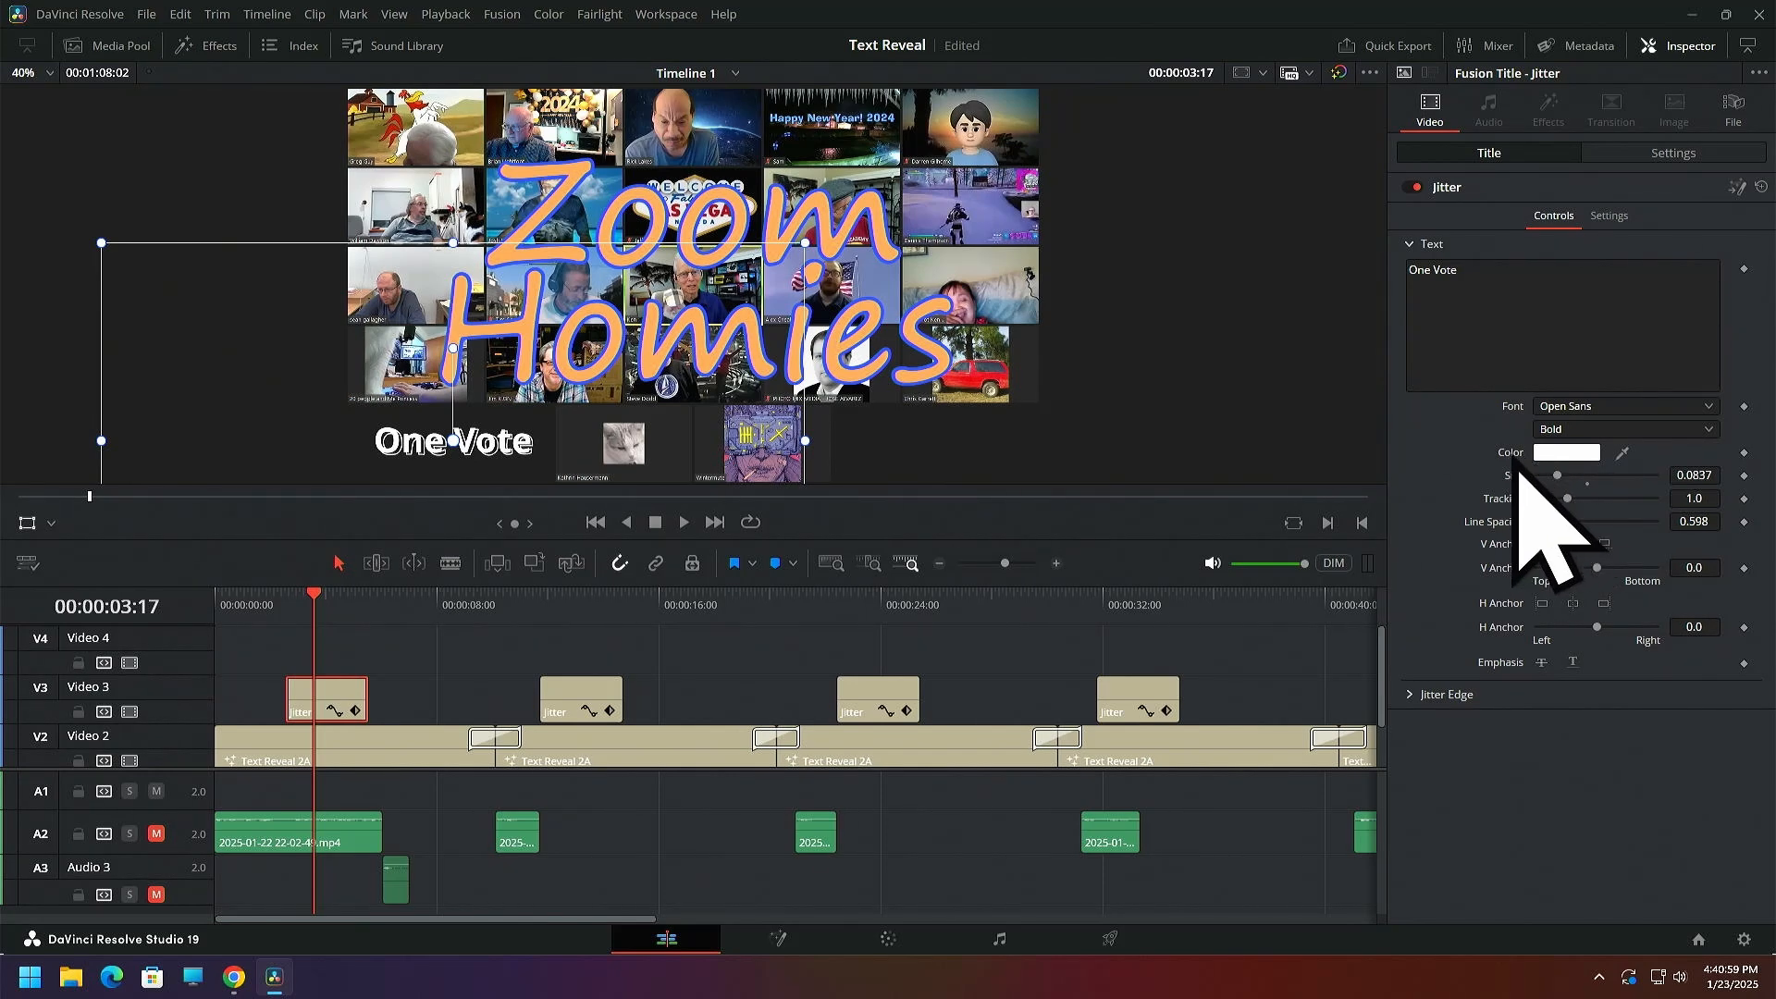
left_click(1554, 453)
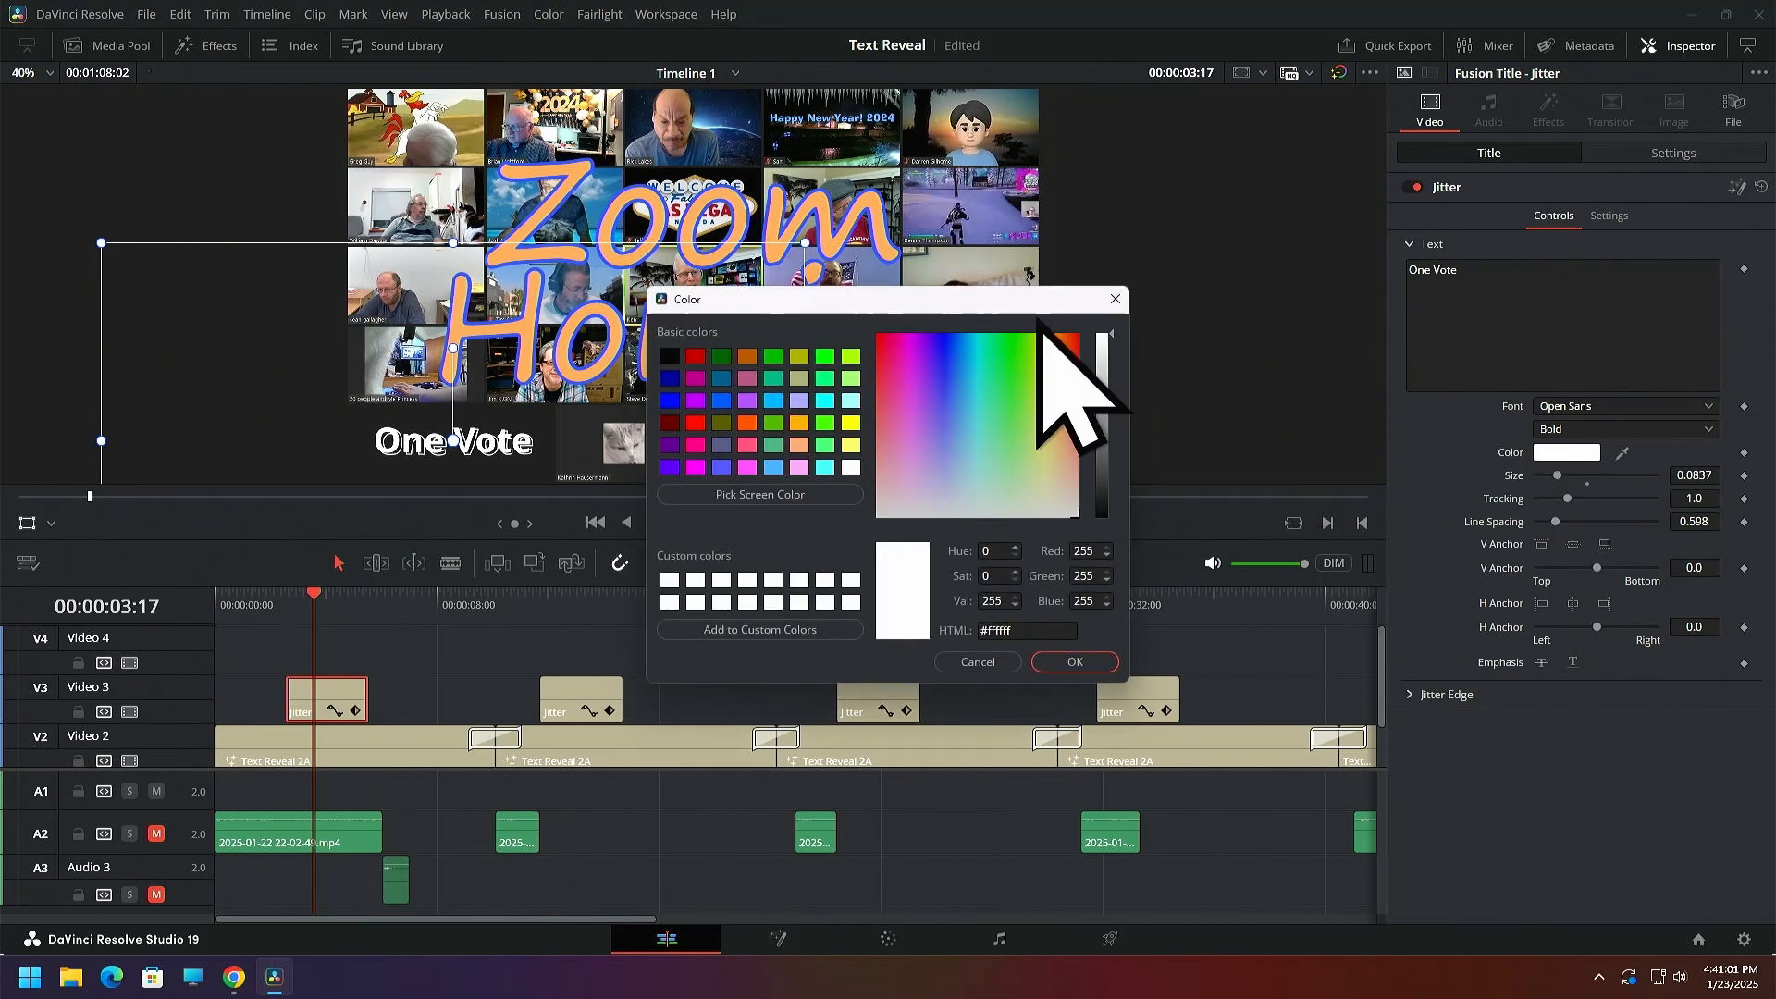
left_click_drag(1040, 310, 1384, 481)
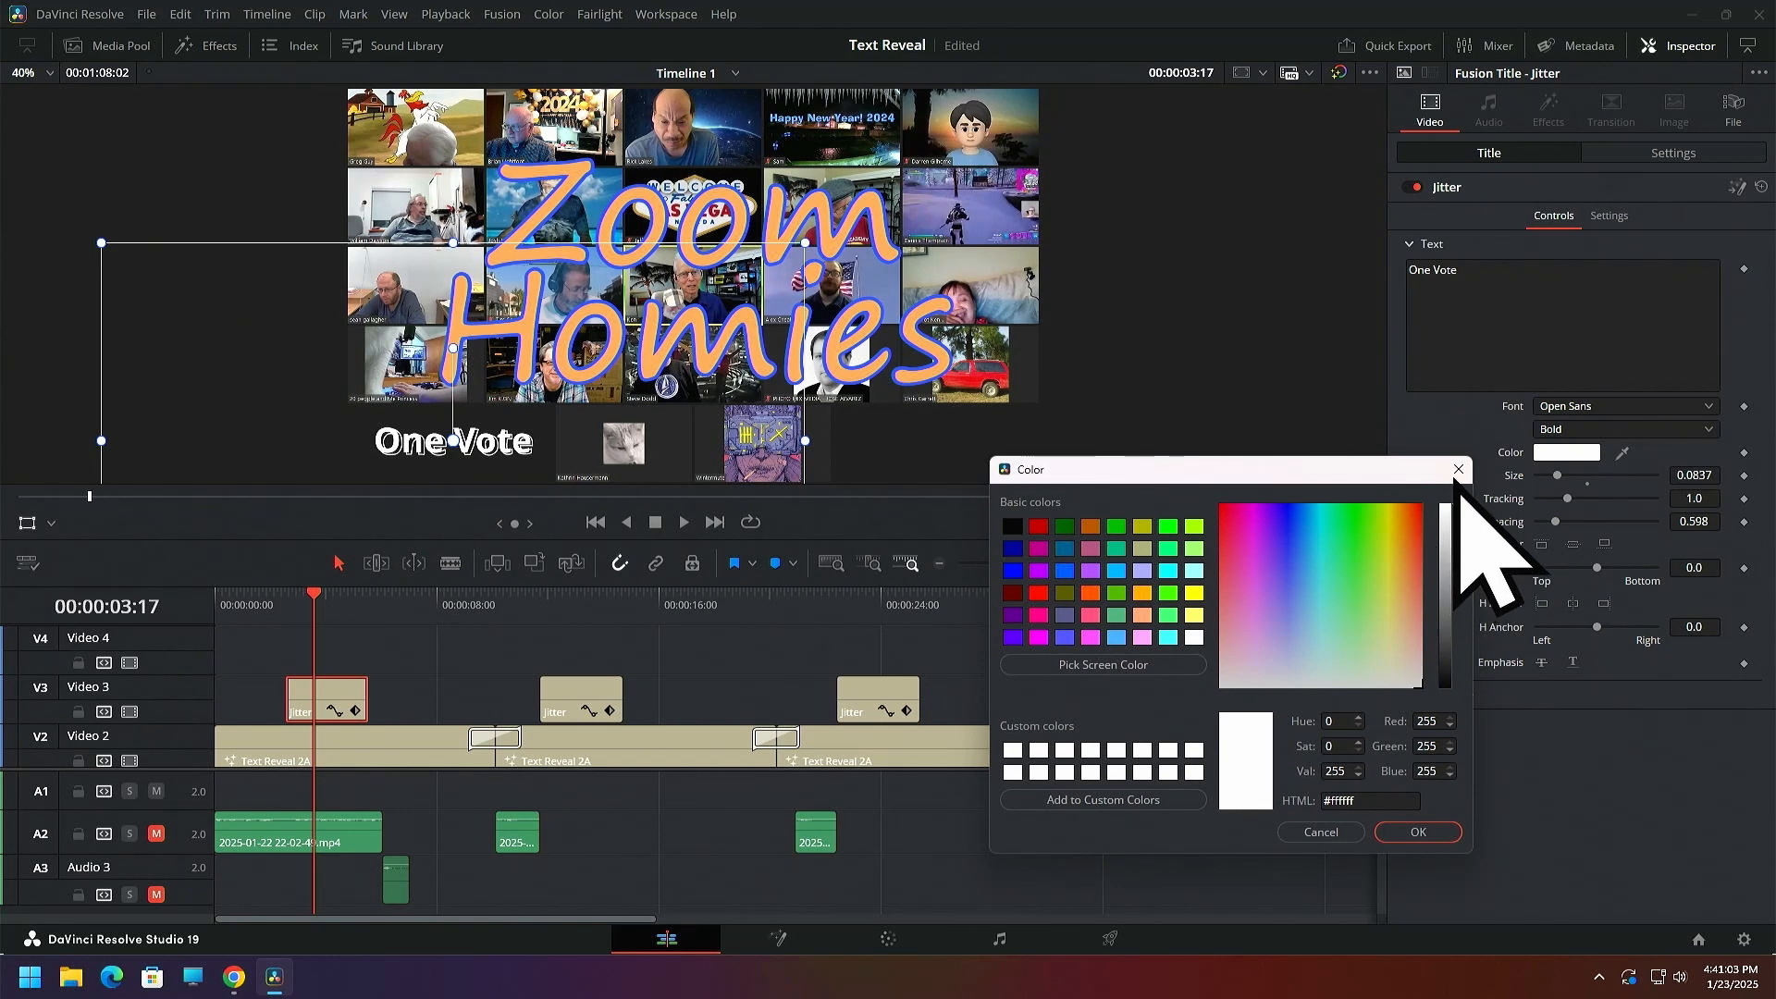
left_click(1459, 470)
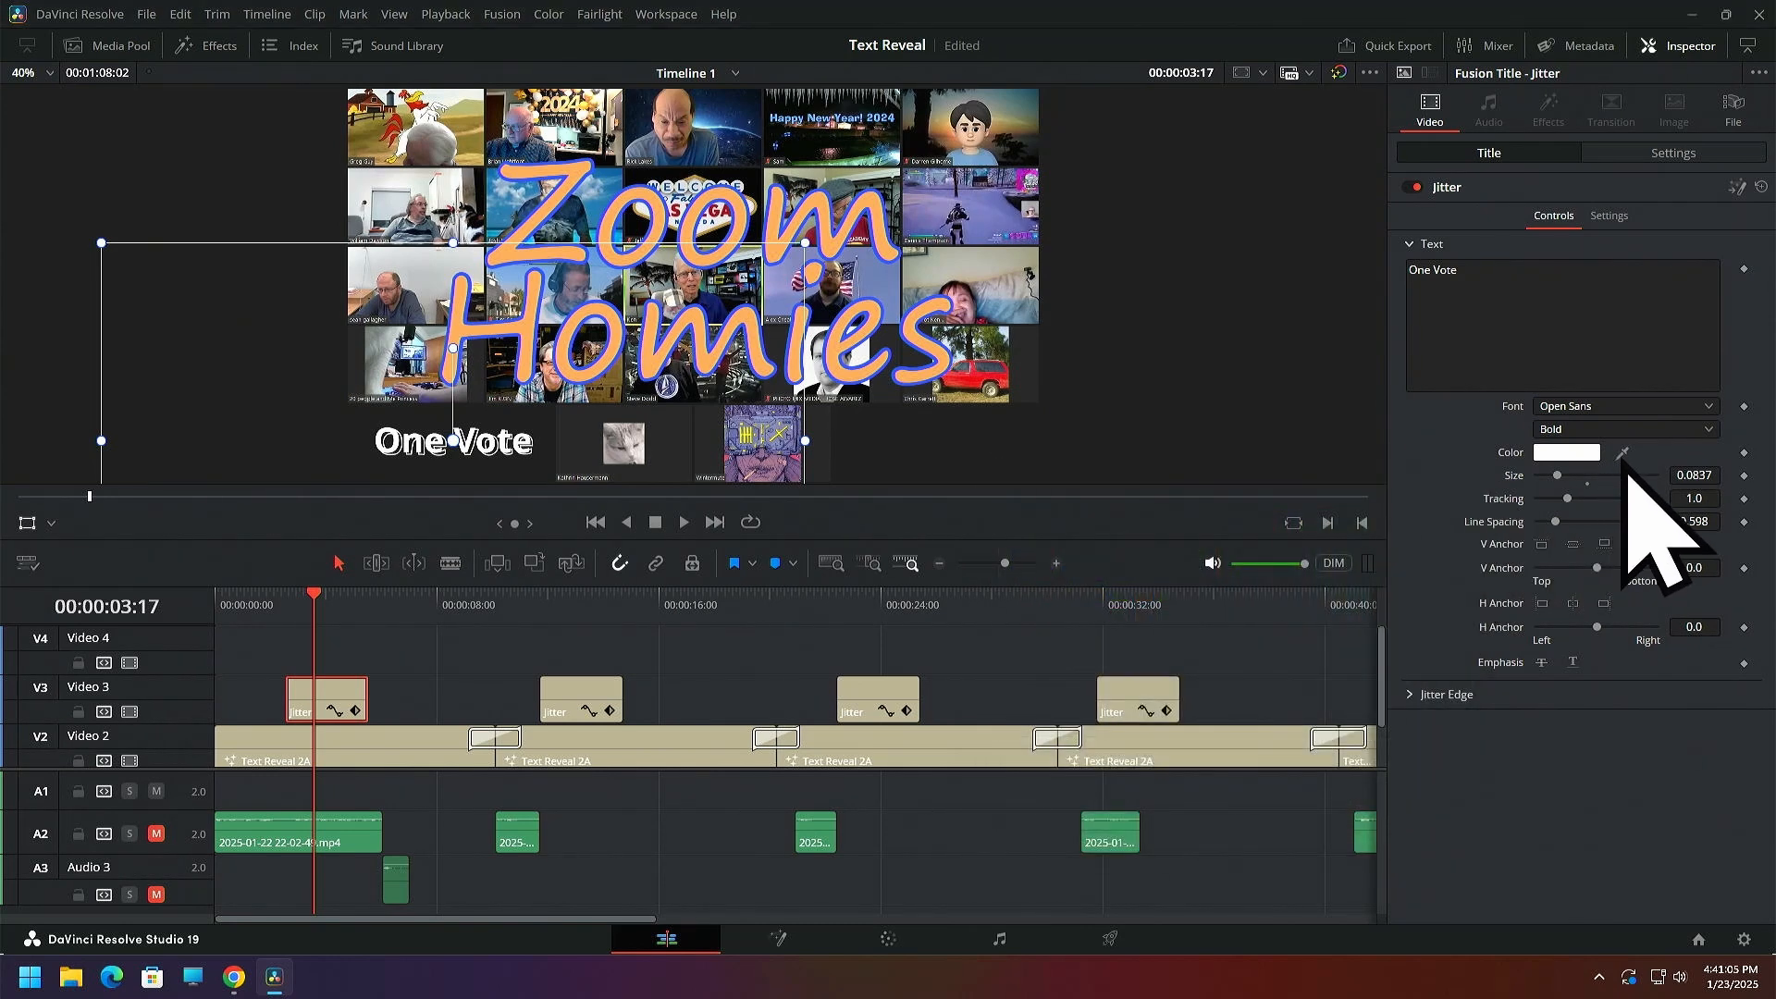
left_click(1623, 453)
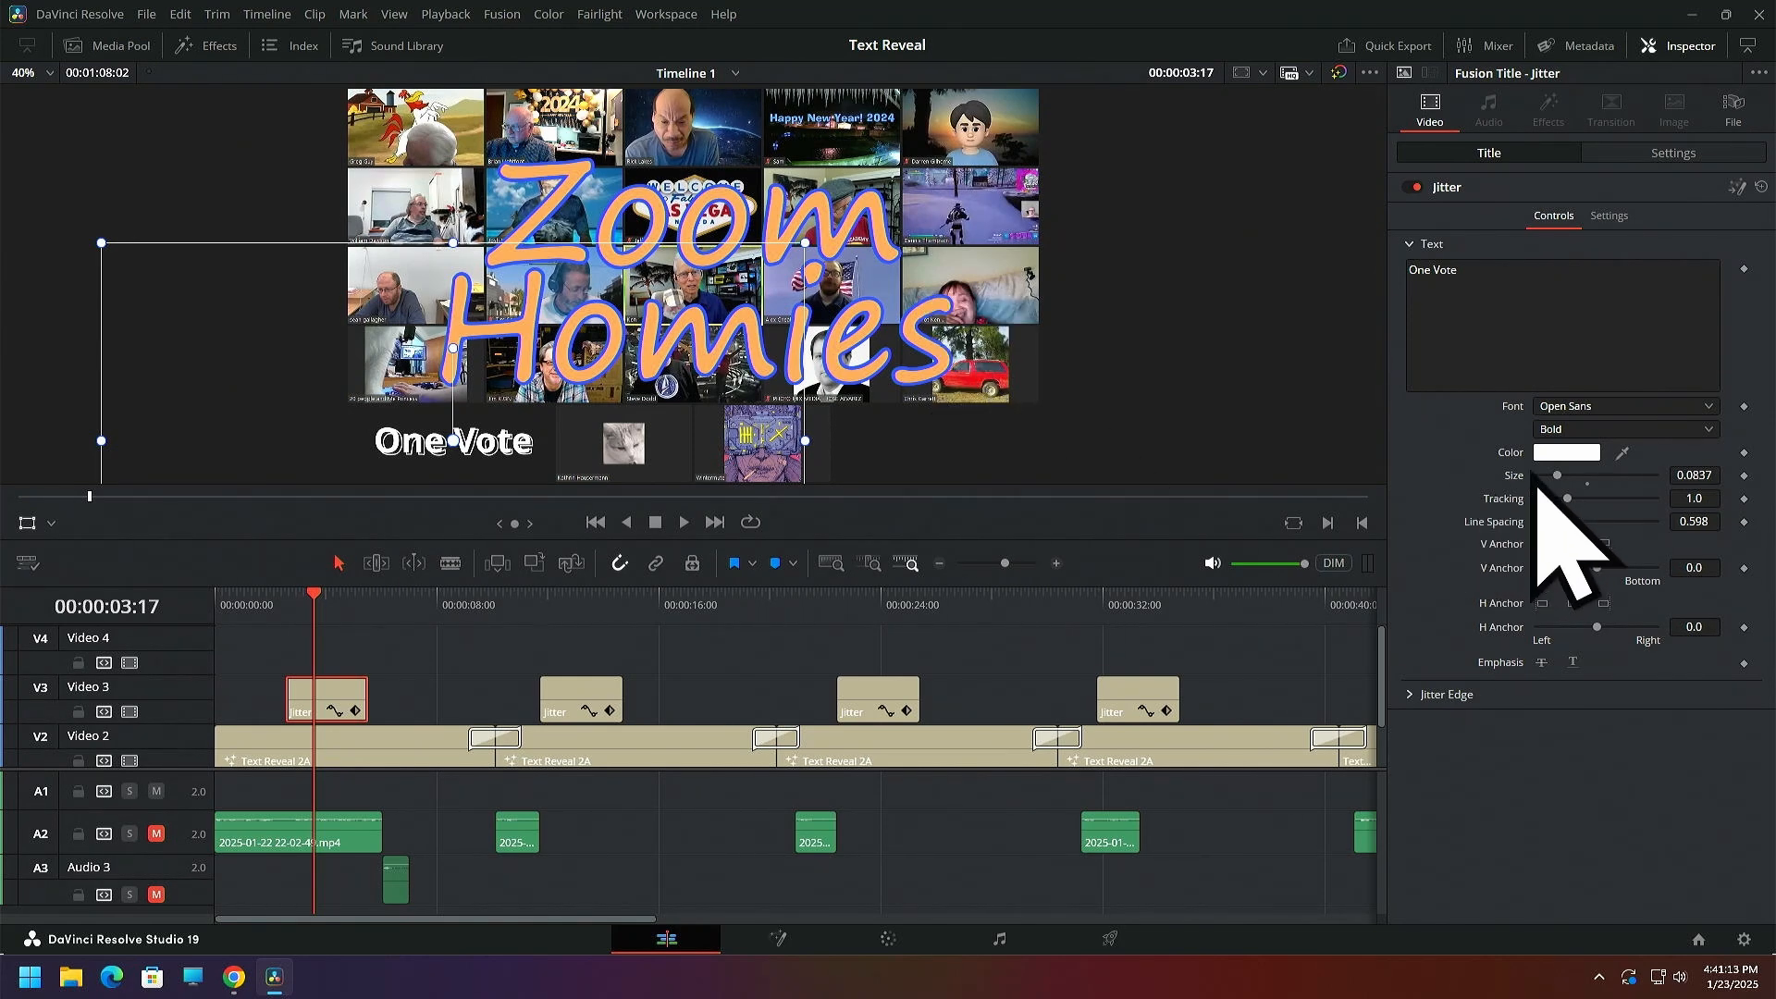
left_click(1563, 453)
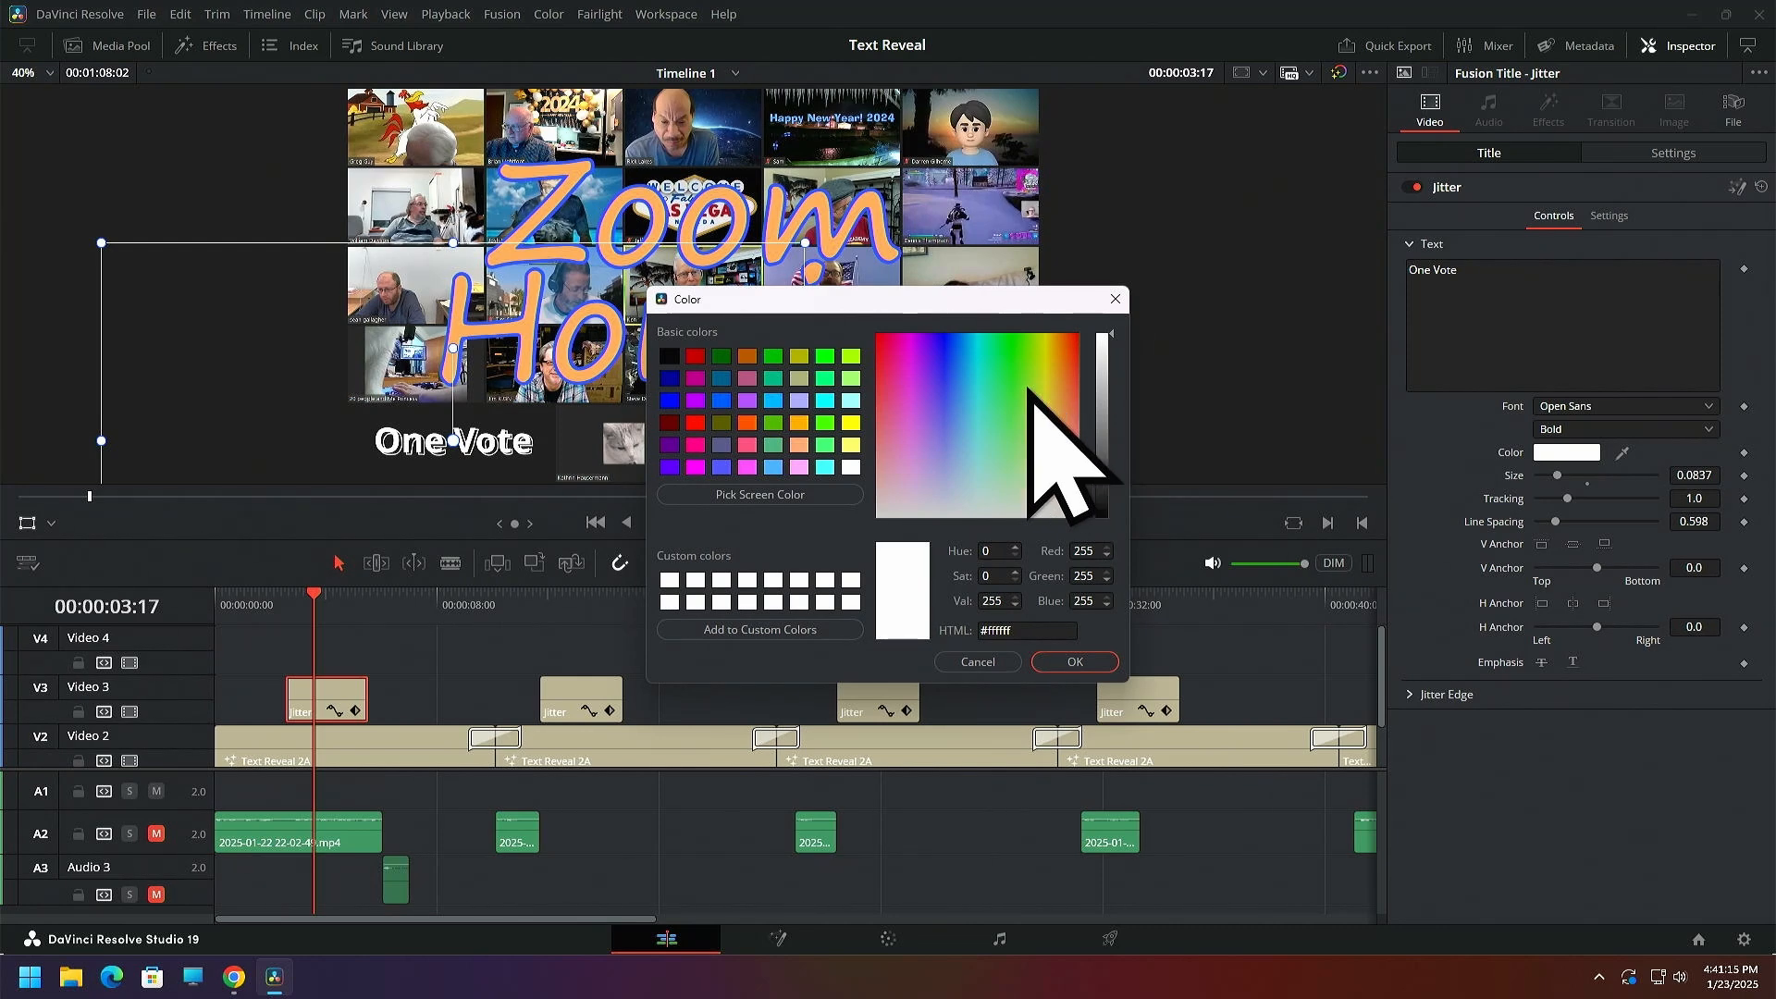
left_click_drag(1022, 298, 1258, 346)
left_click(1234, 430)
left_click_drag(1233, 431, 1216, 436)
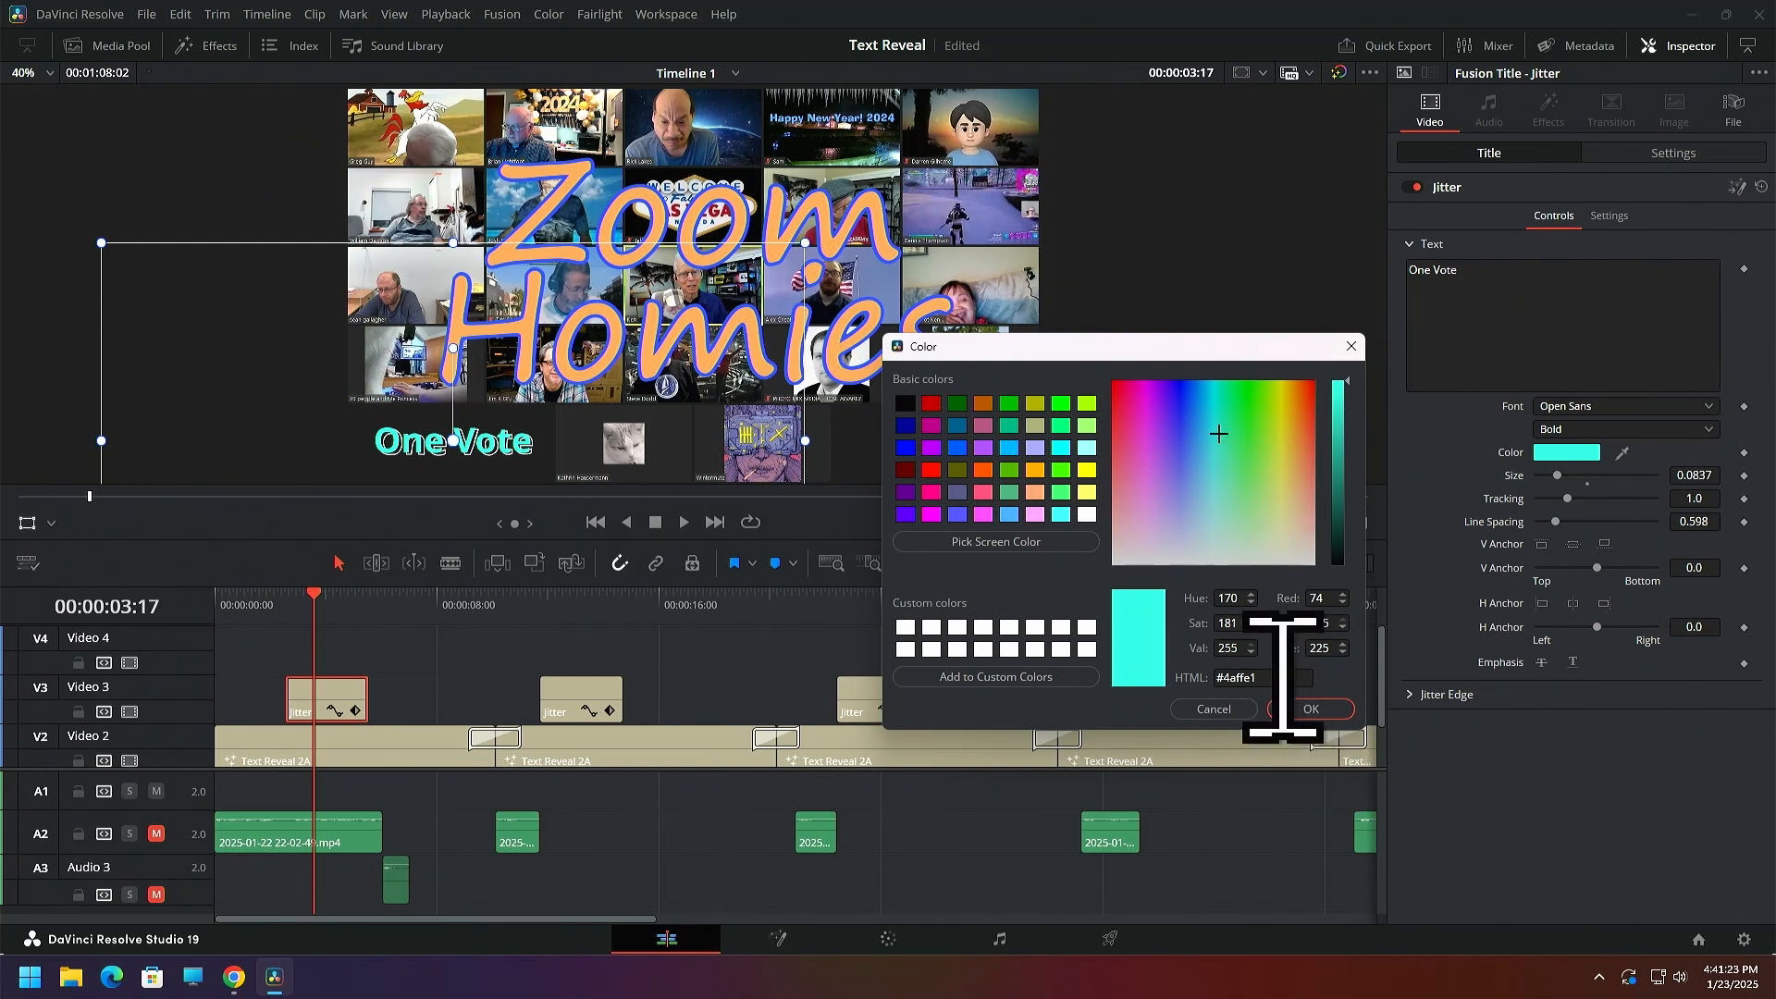
Step: Copy the colour's hex code #4affe1 and apply the colour to the title
left_click_drag(1278, 677, 1191, 675)
right_click(1230, 683)
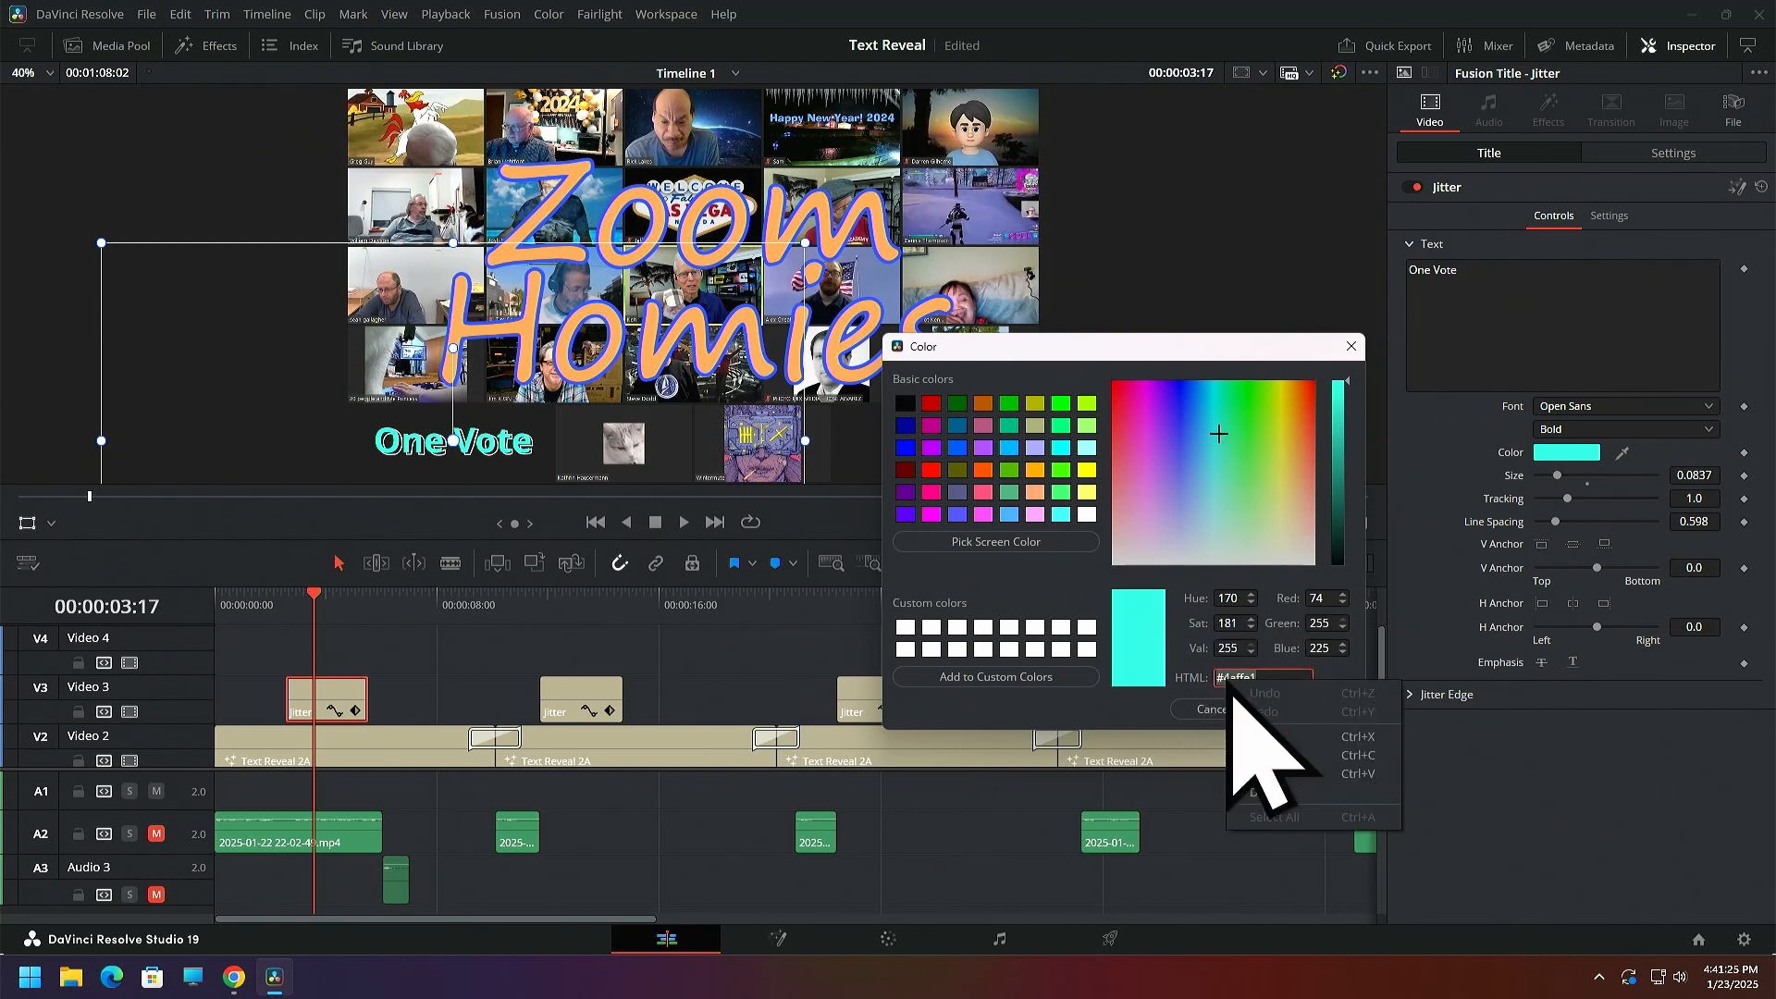
left_click(1269, 755)
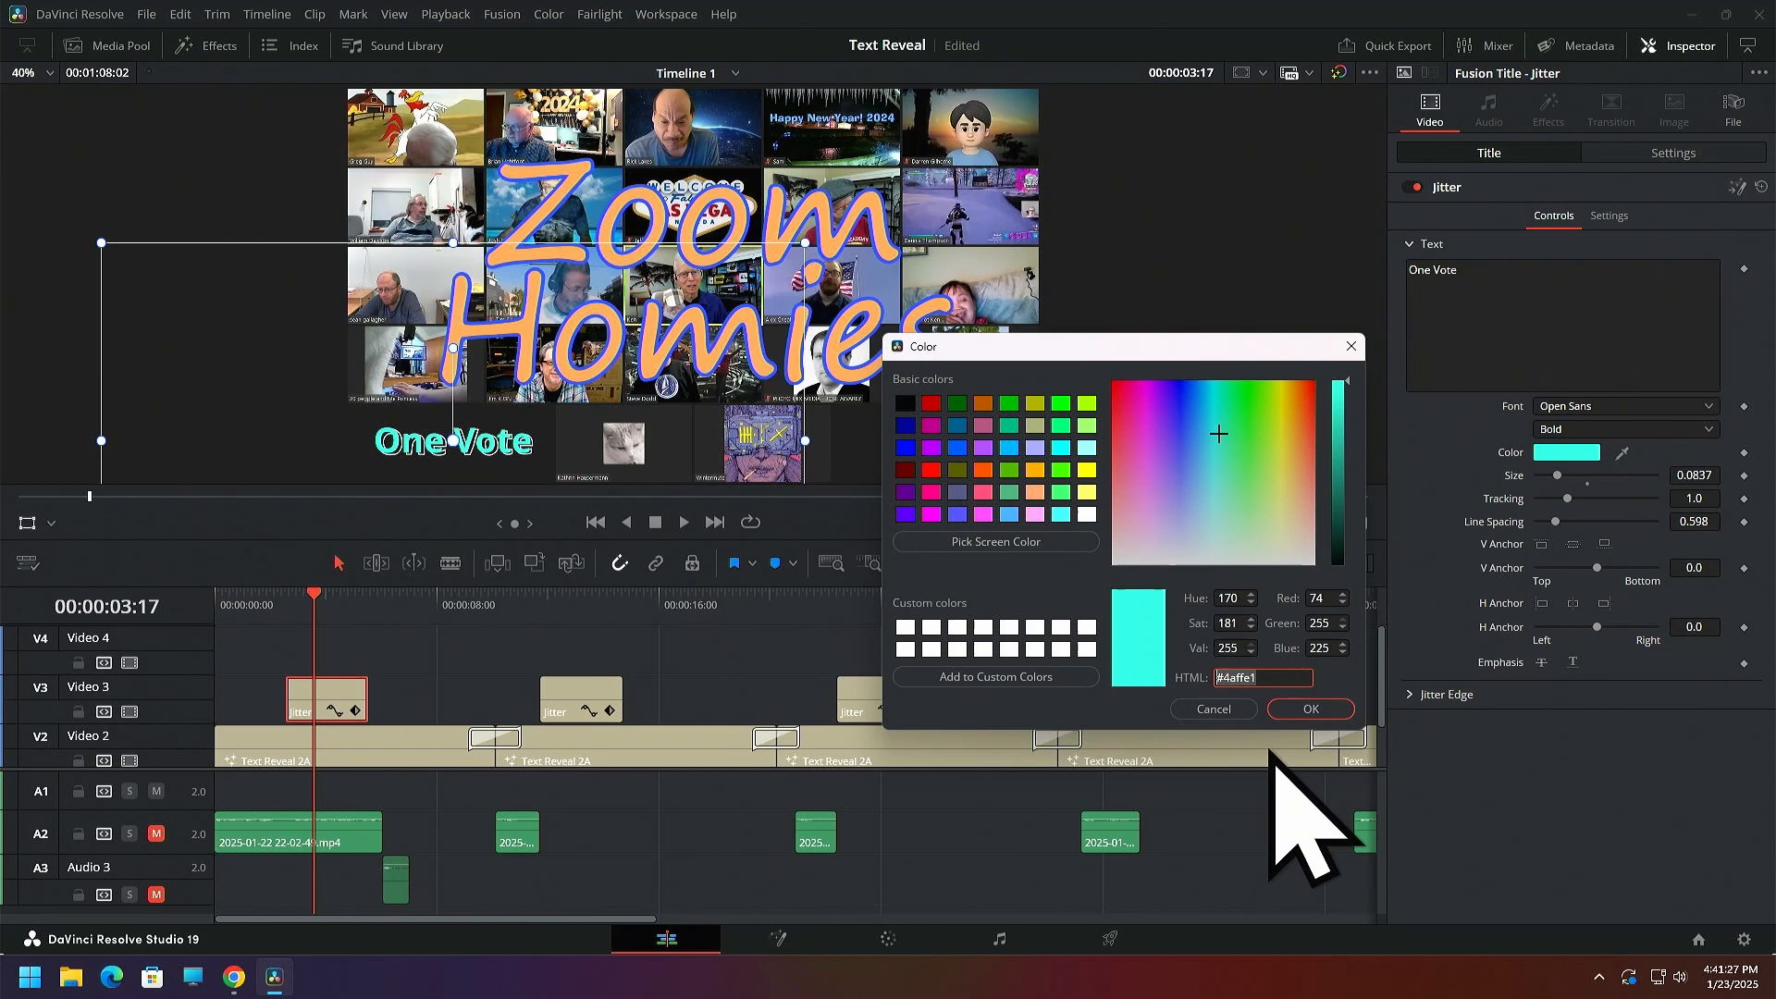
left_click(1311, 711)
Step: Paste #4affe1 as the text colour of the second Jitter title at about 10 seconds
left_click(585, 699)
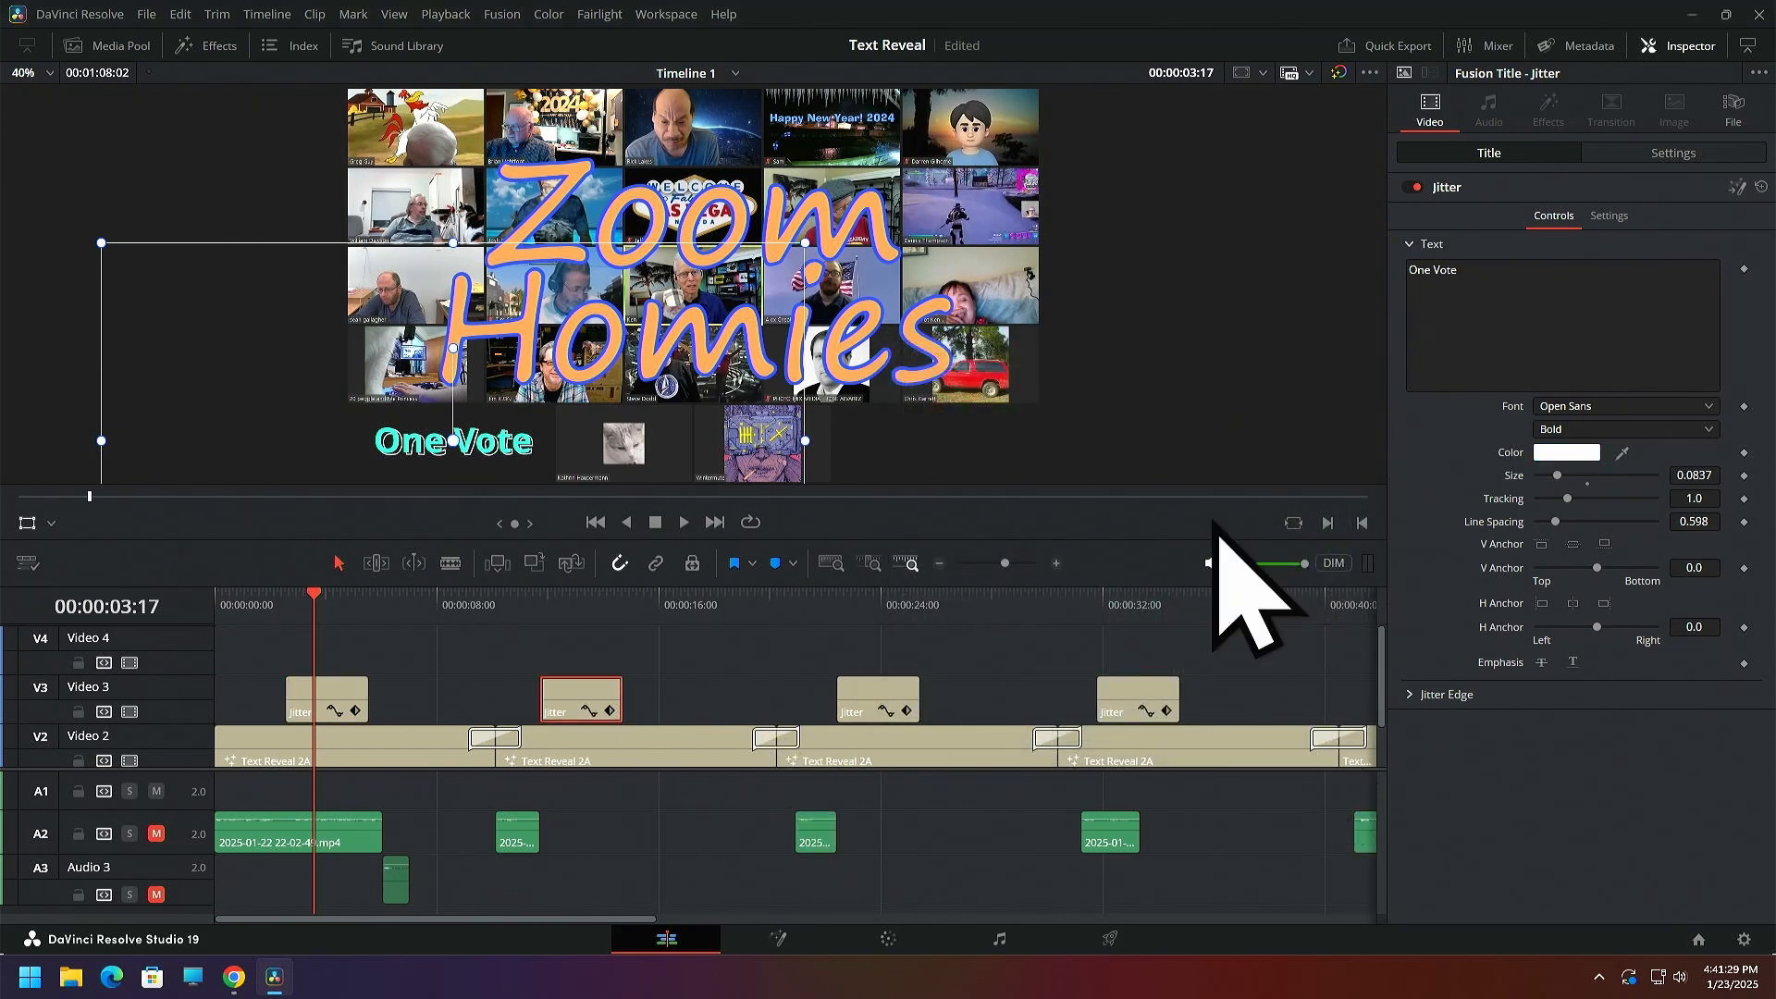
left_click(566, 599)
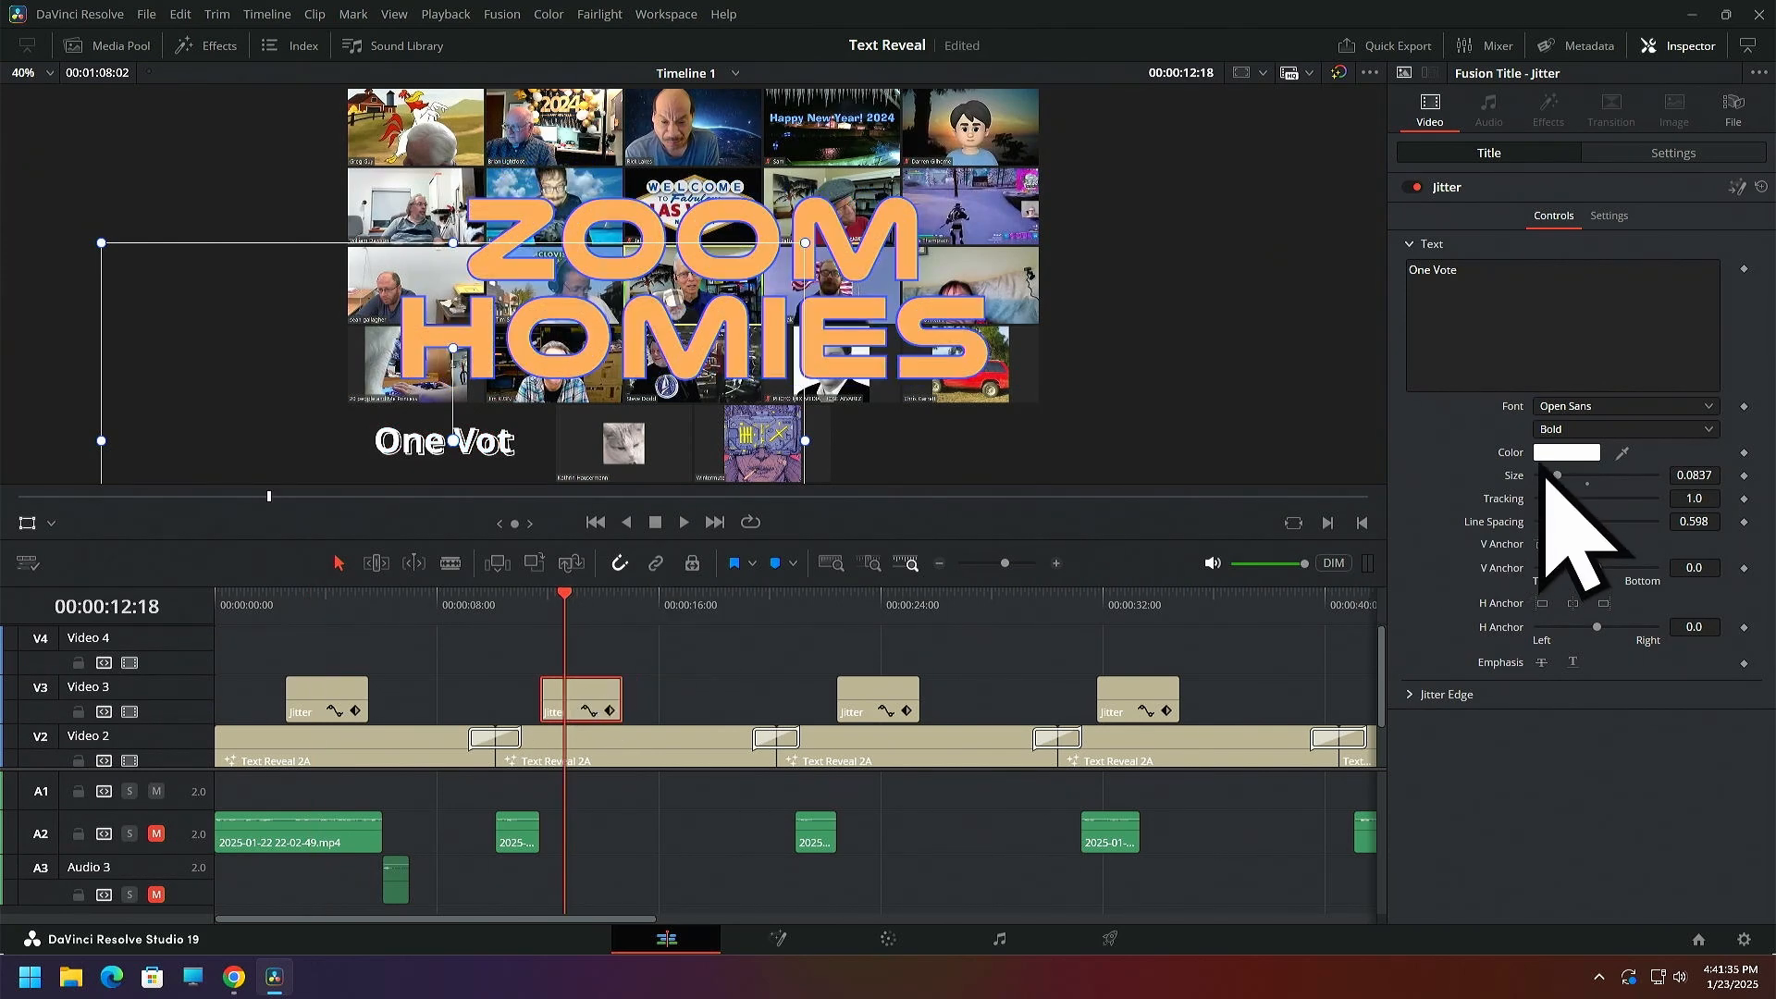
left_click(1567, 453)
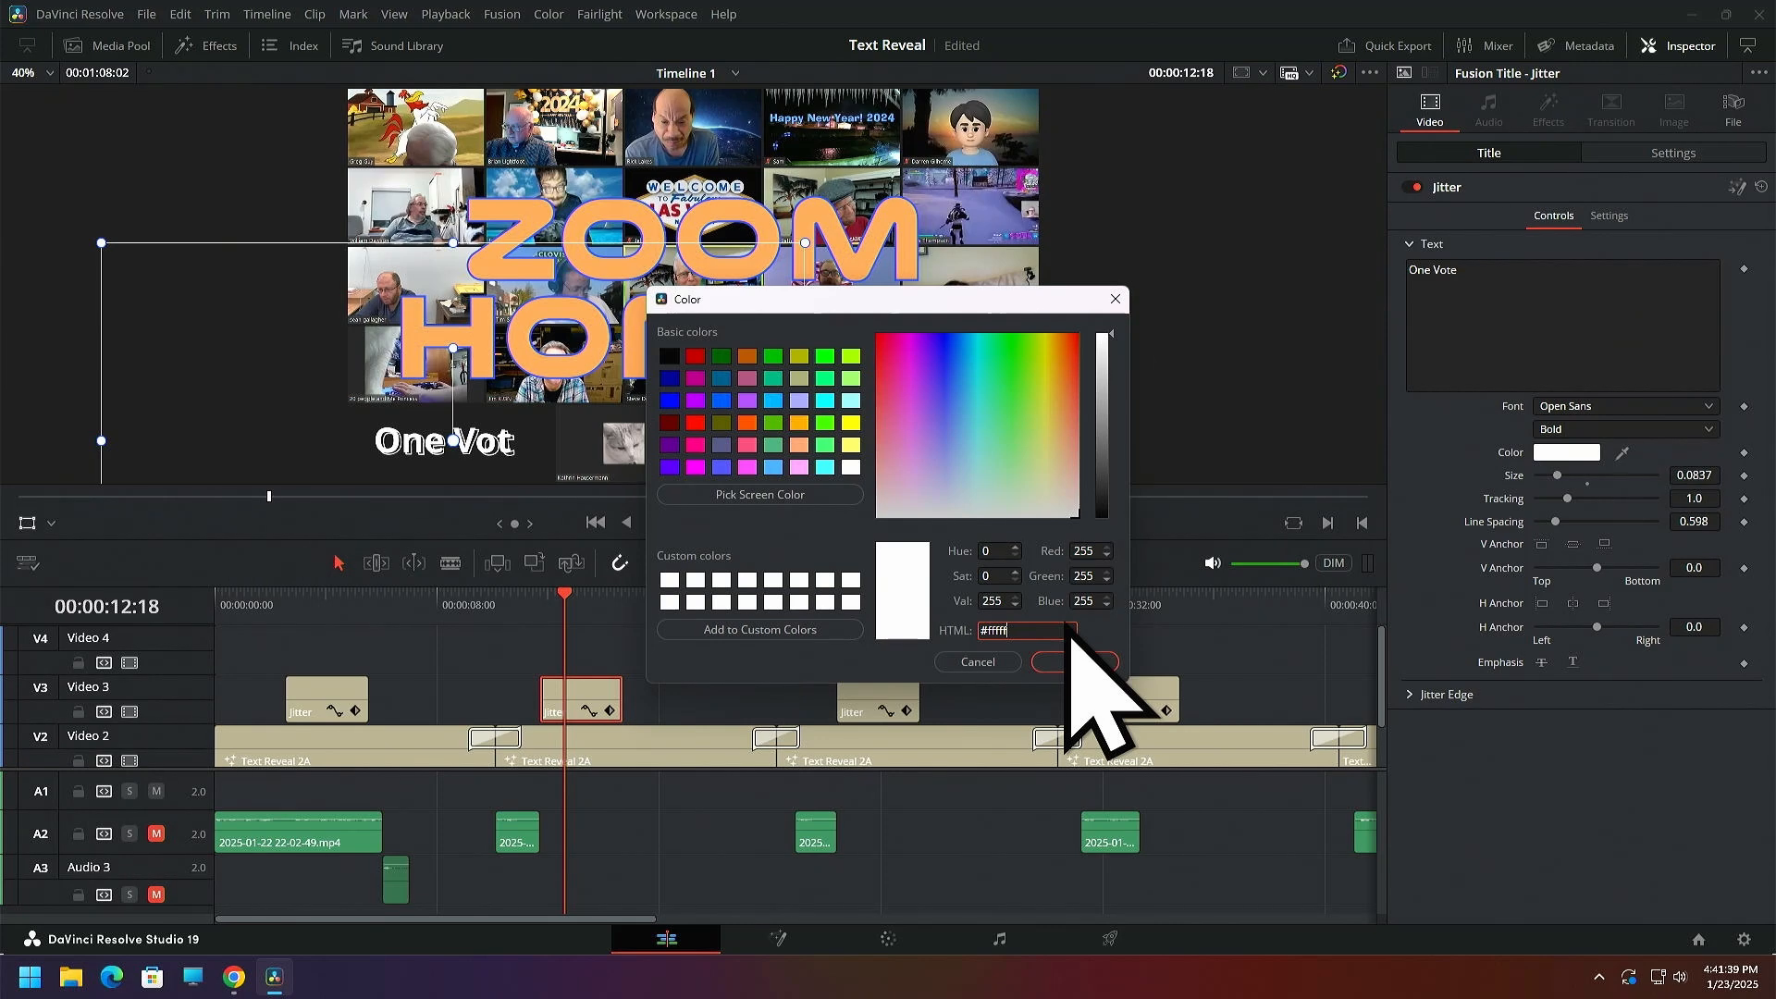
key("ctrl+v")
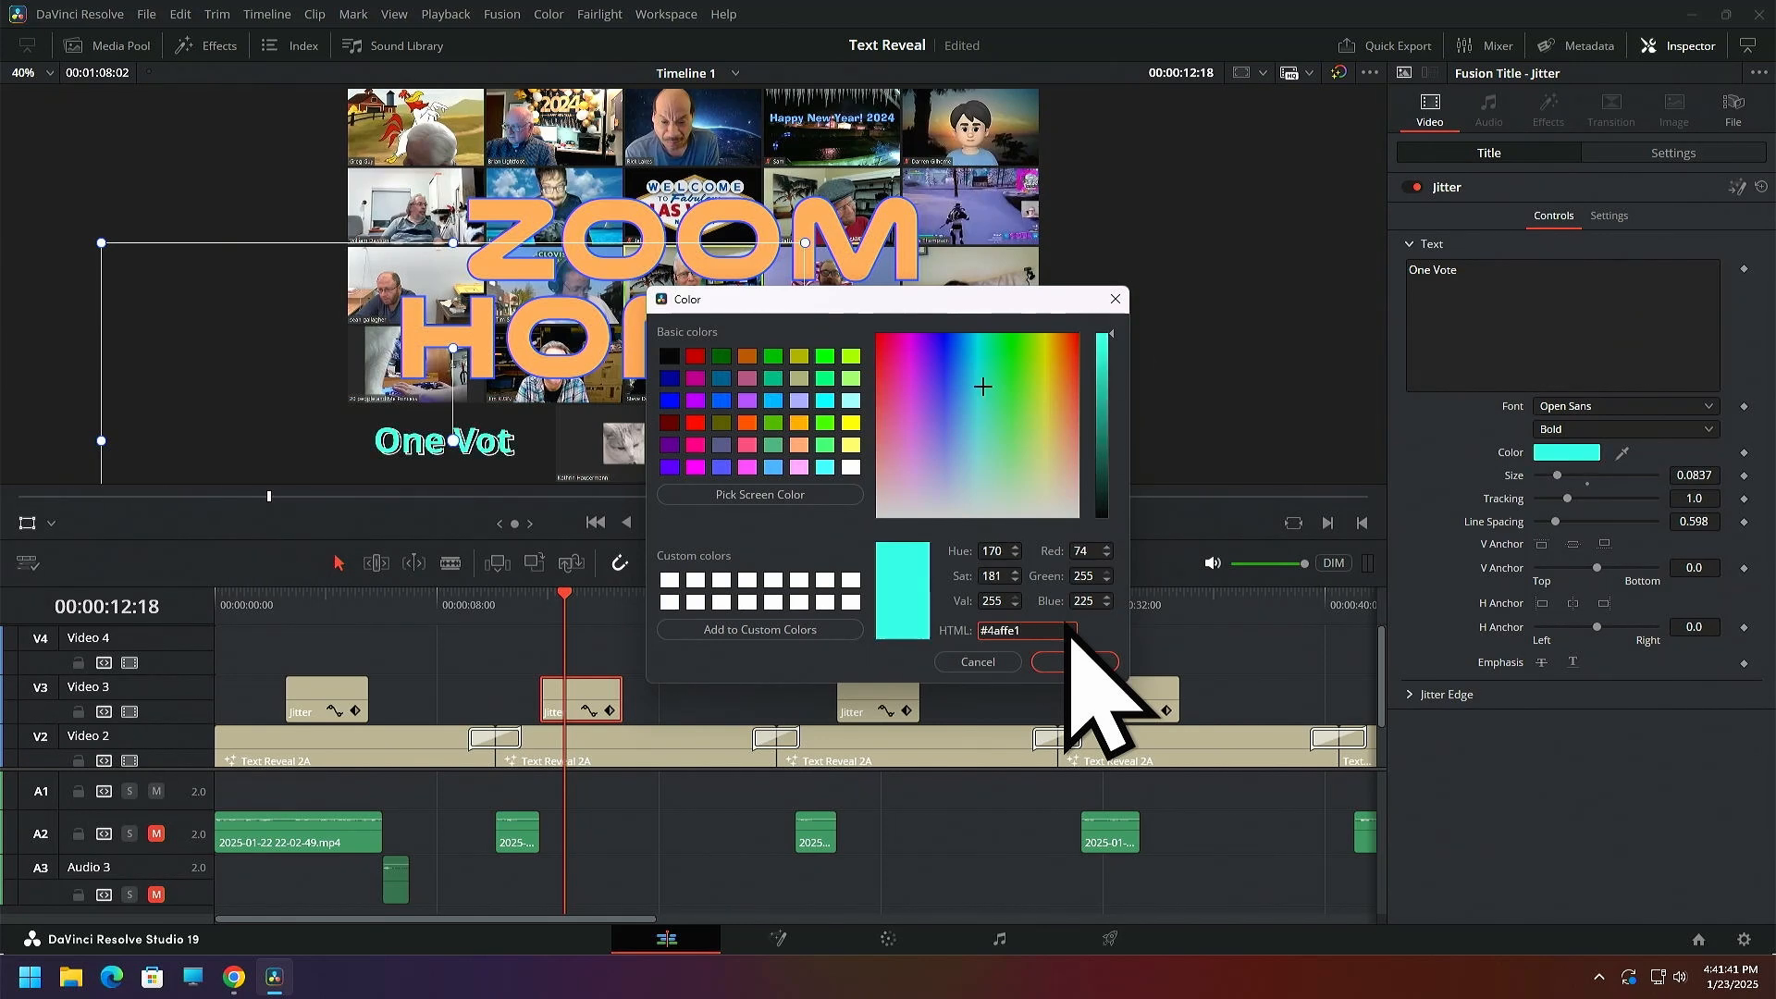
left_click(1069, 663)
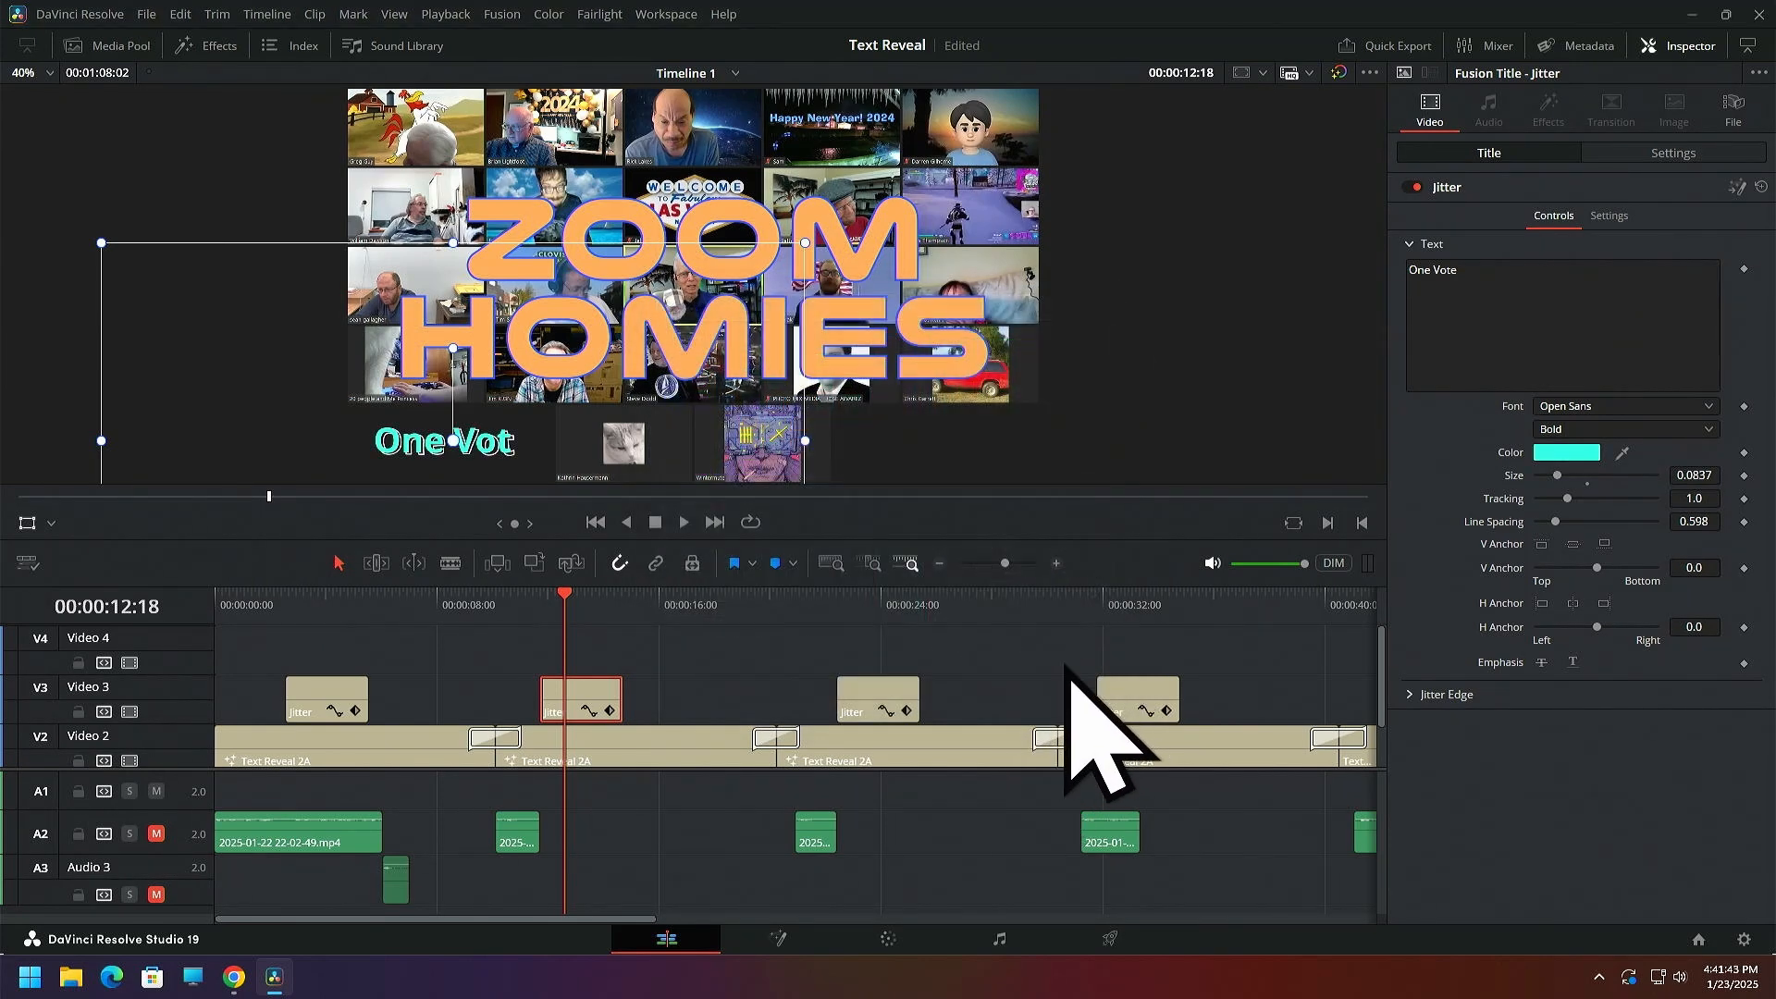
Step: Paste #4affe1 as the text colour of the No Votes title at about 24 seconds
left_click(889, 698)
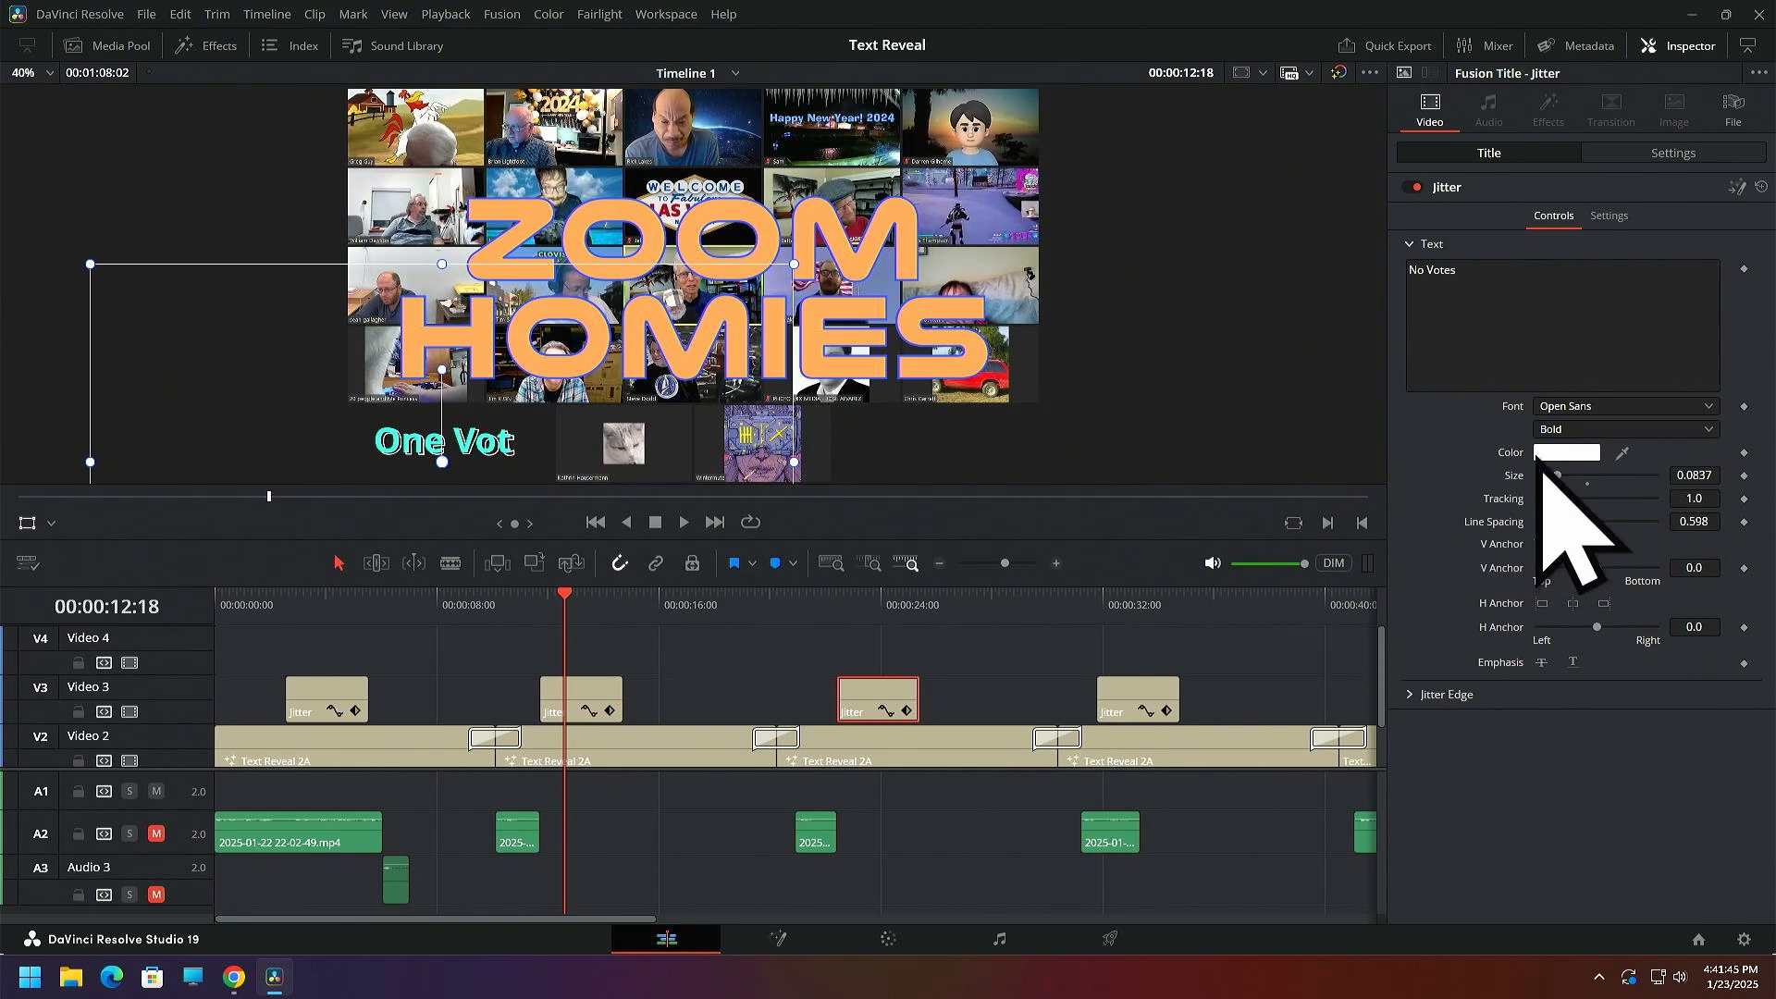
left_click(1539, 454)
left_click(1028, 632)
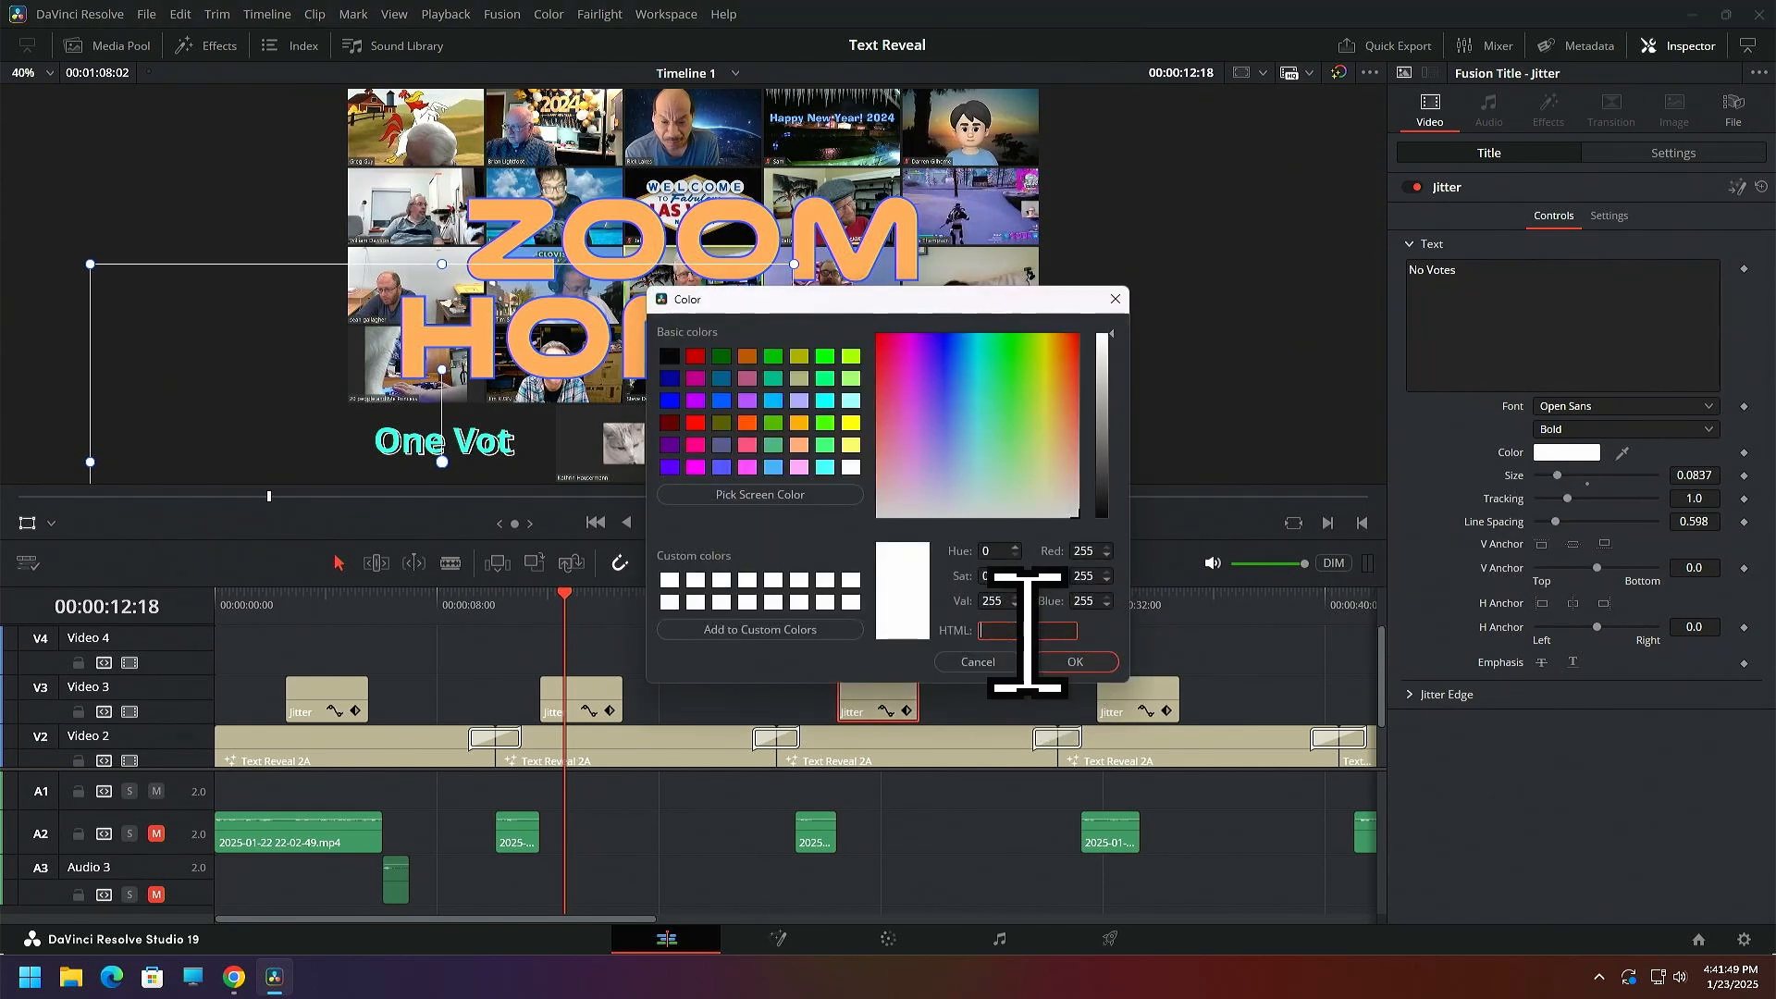
type("#4affe1")
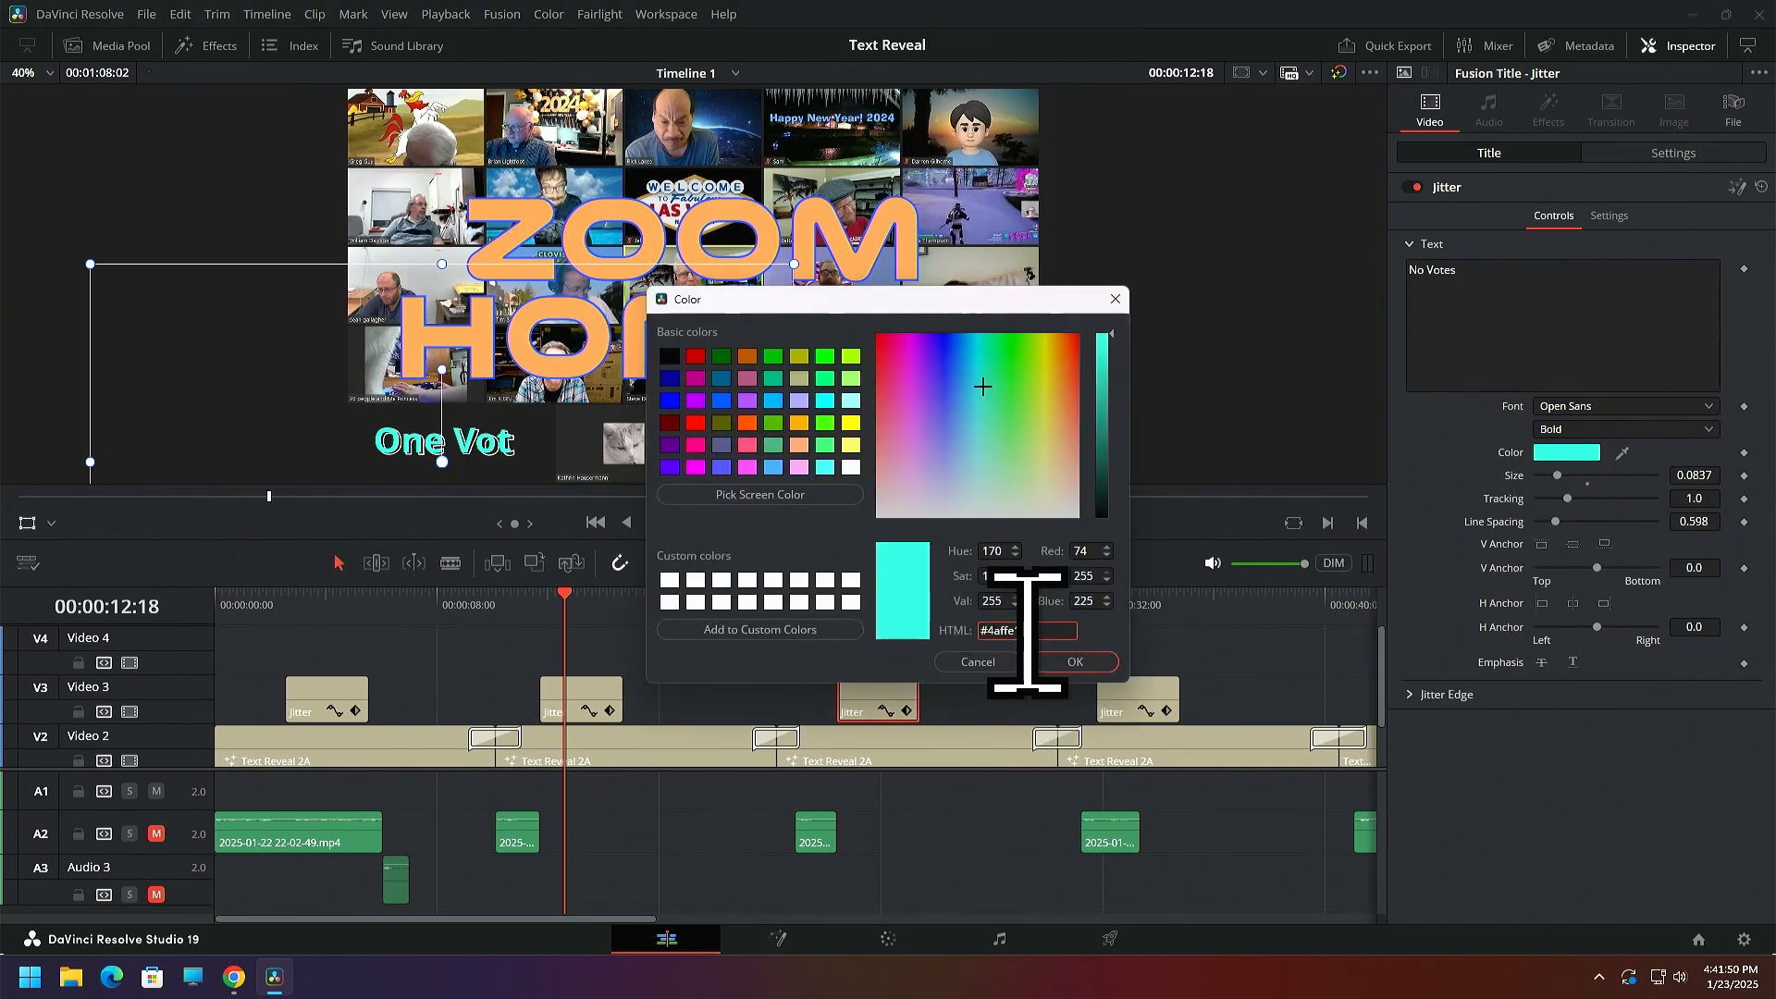
left_click(1076, 662)
Step: Paste #4affe1 as the text colour of the 7 Votes title at about 32 seconds
left_click(1136, 700)
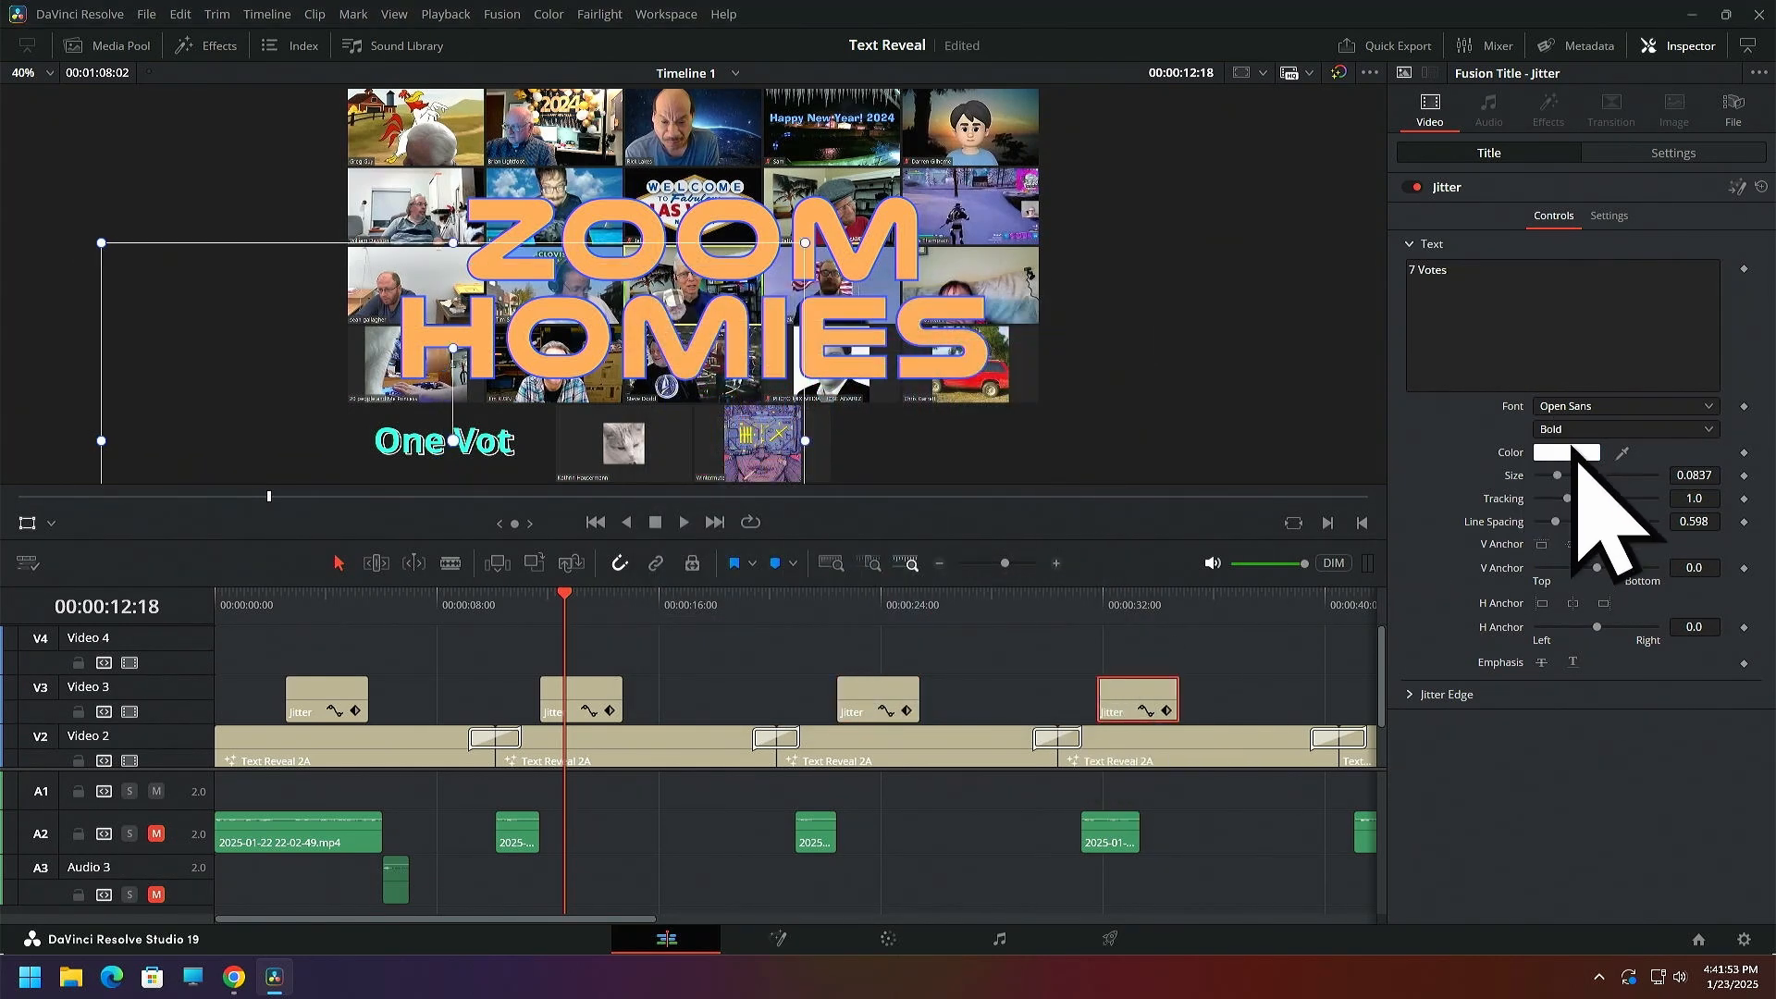
left_click(1567, 453)
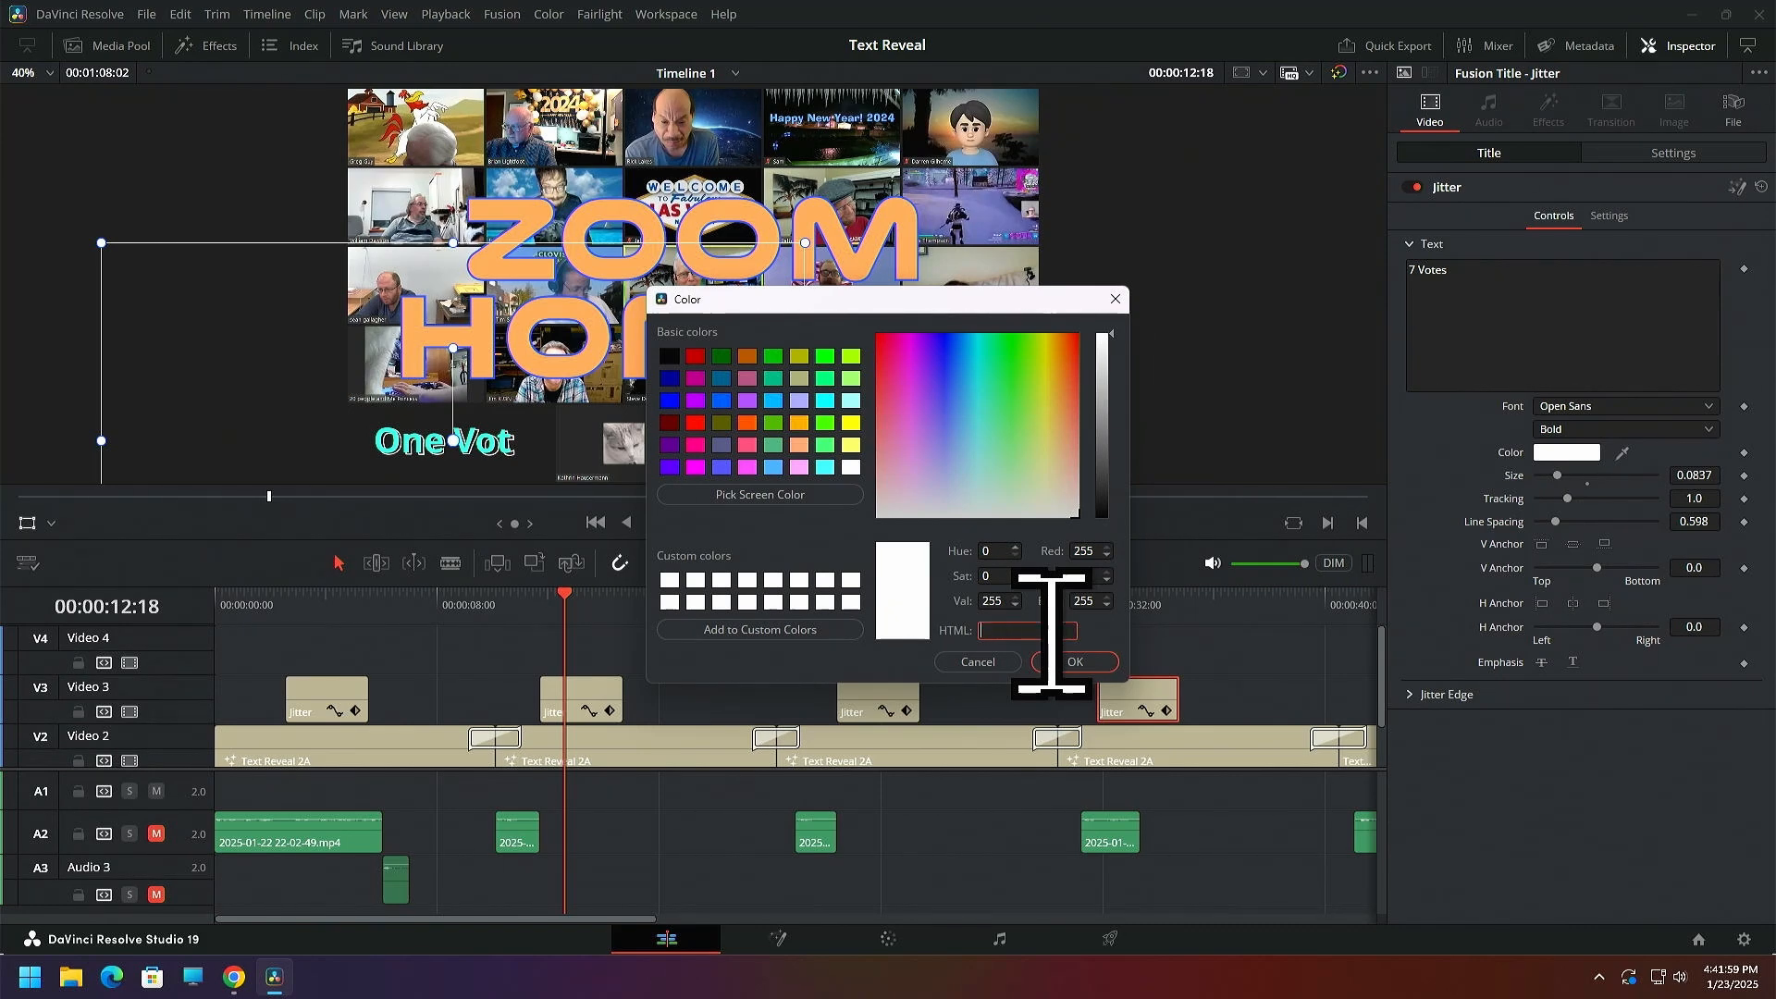
type("#4affe1")
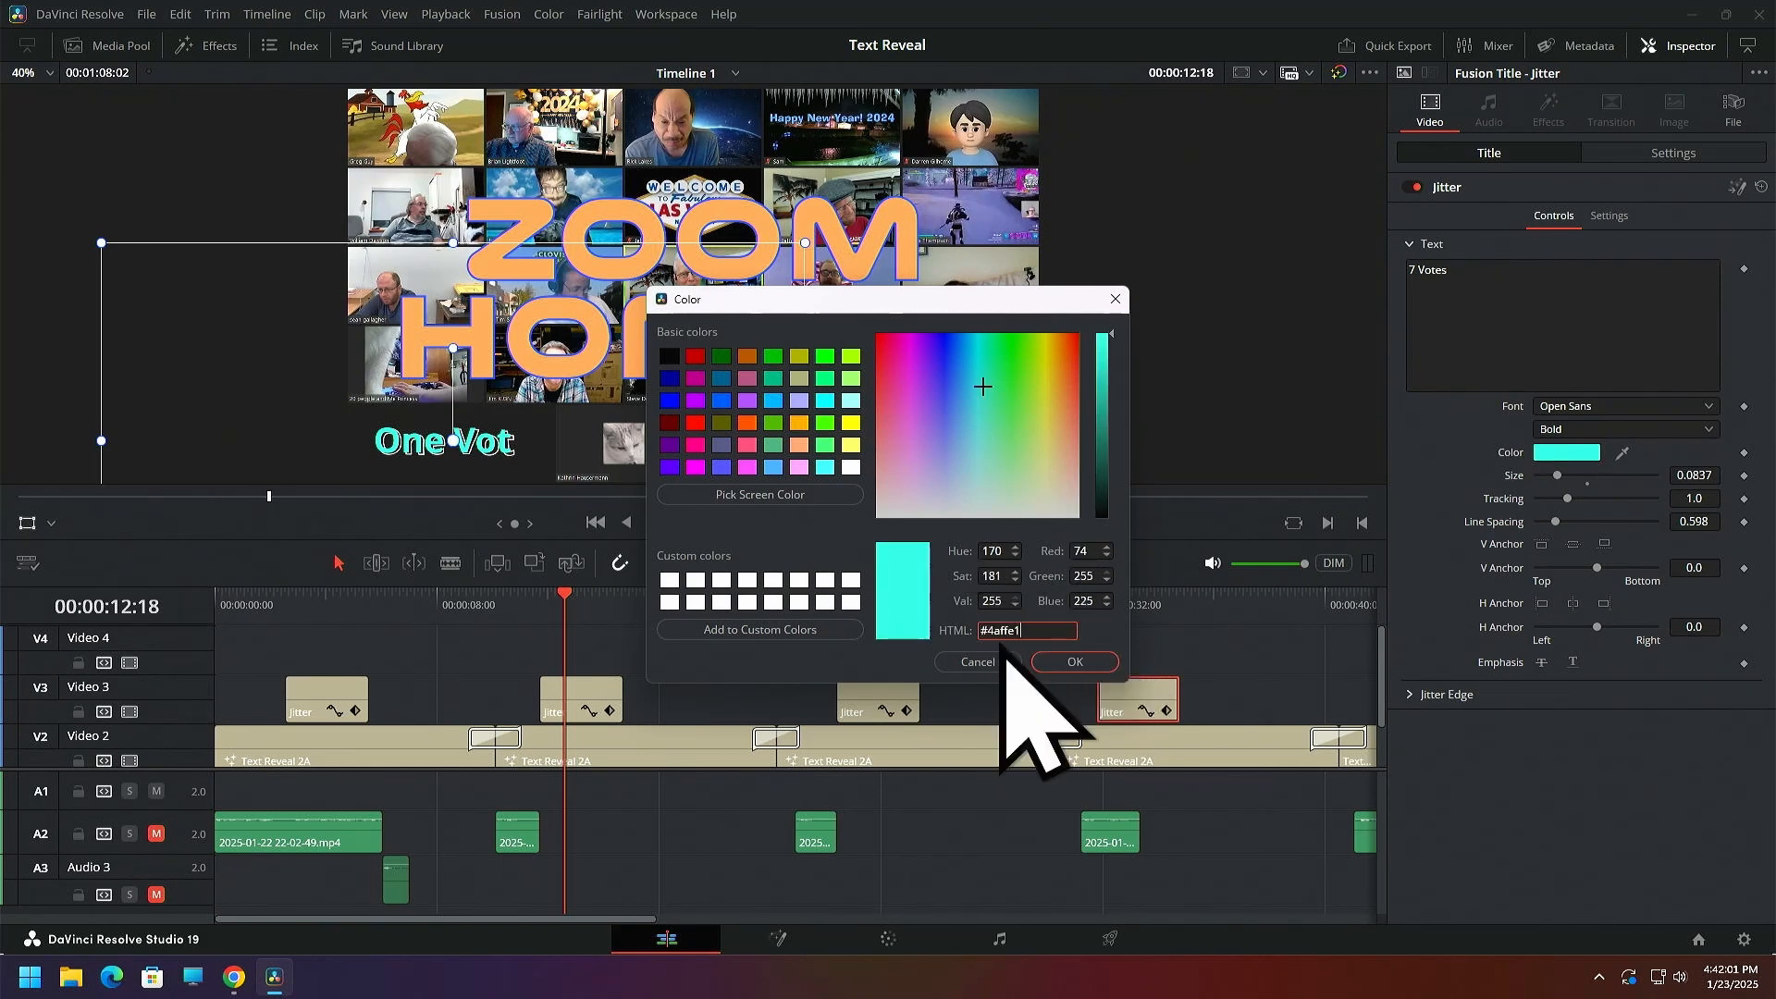
left_click(1076, 663)
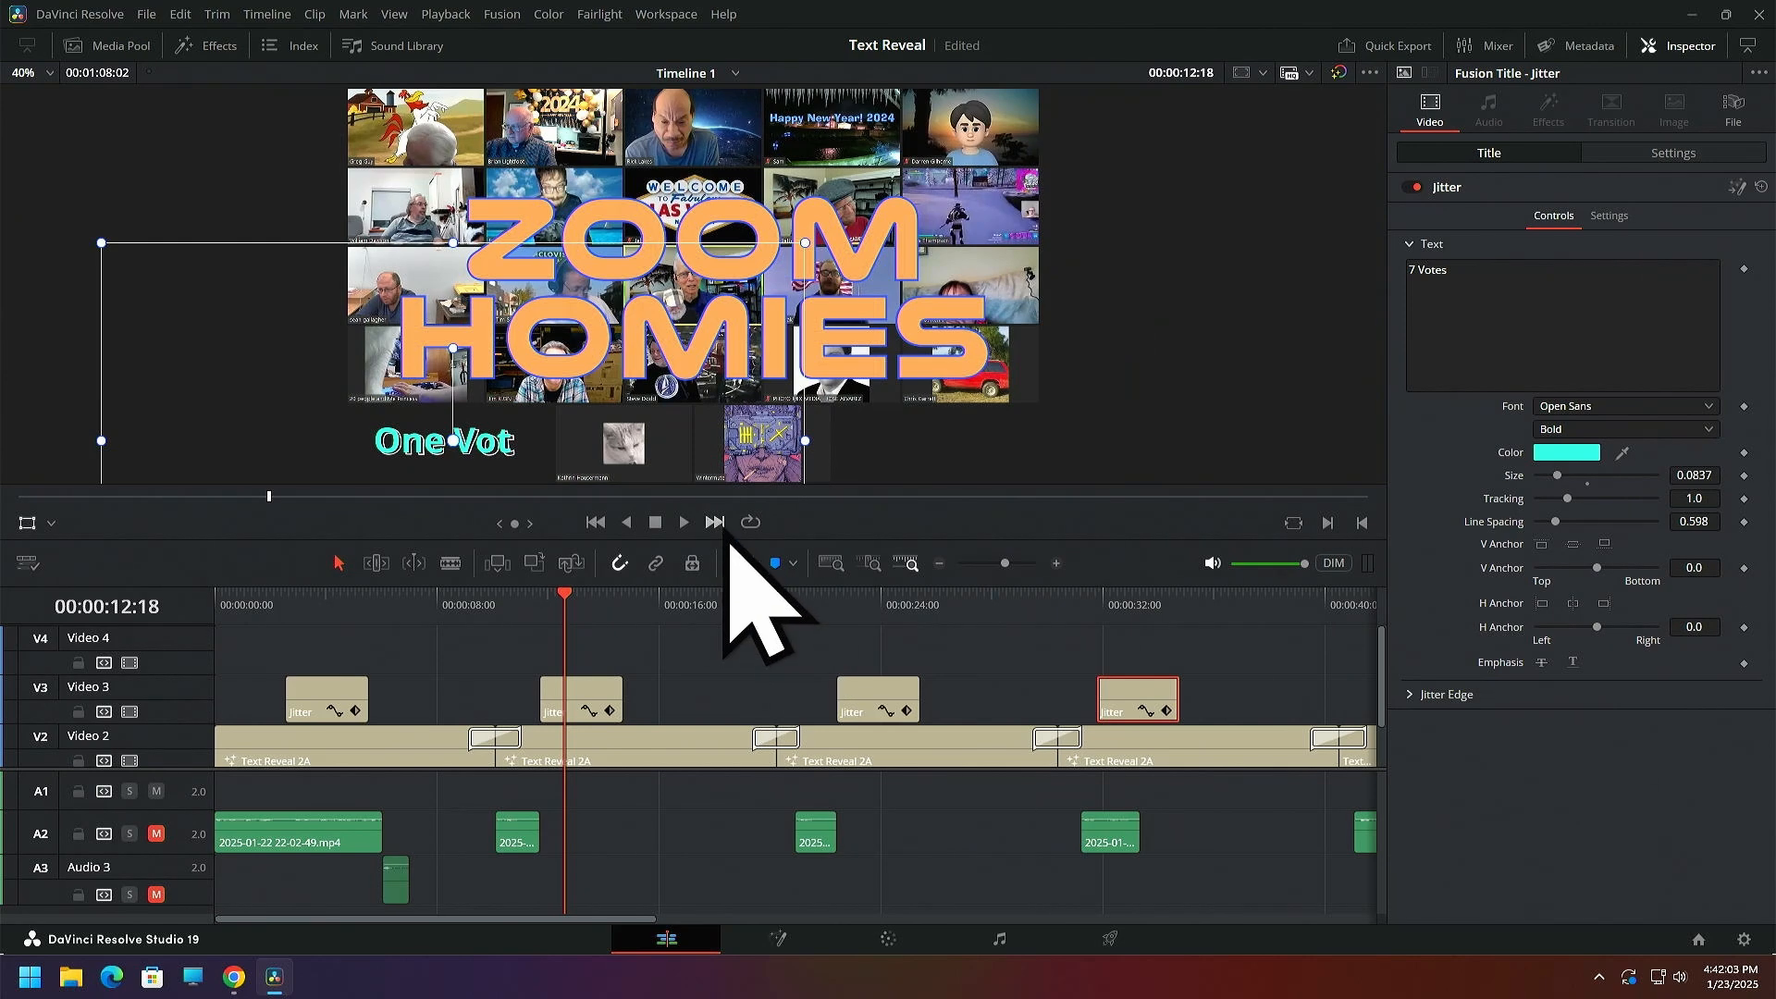
Step: Paste #4affe1 as the text colour of the Jitter title at about 44 seconds
left_click(715, 523)
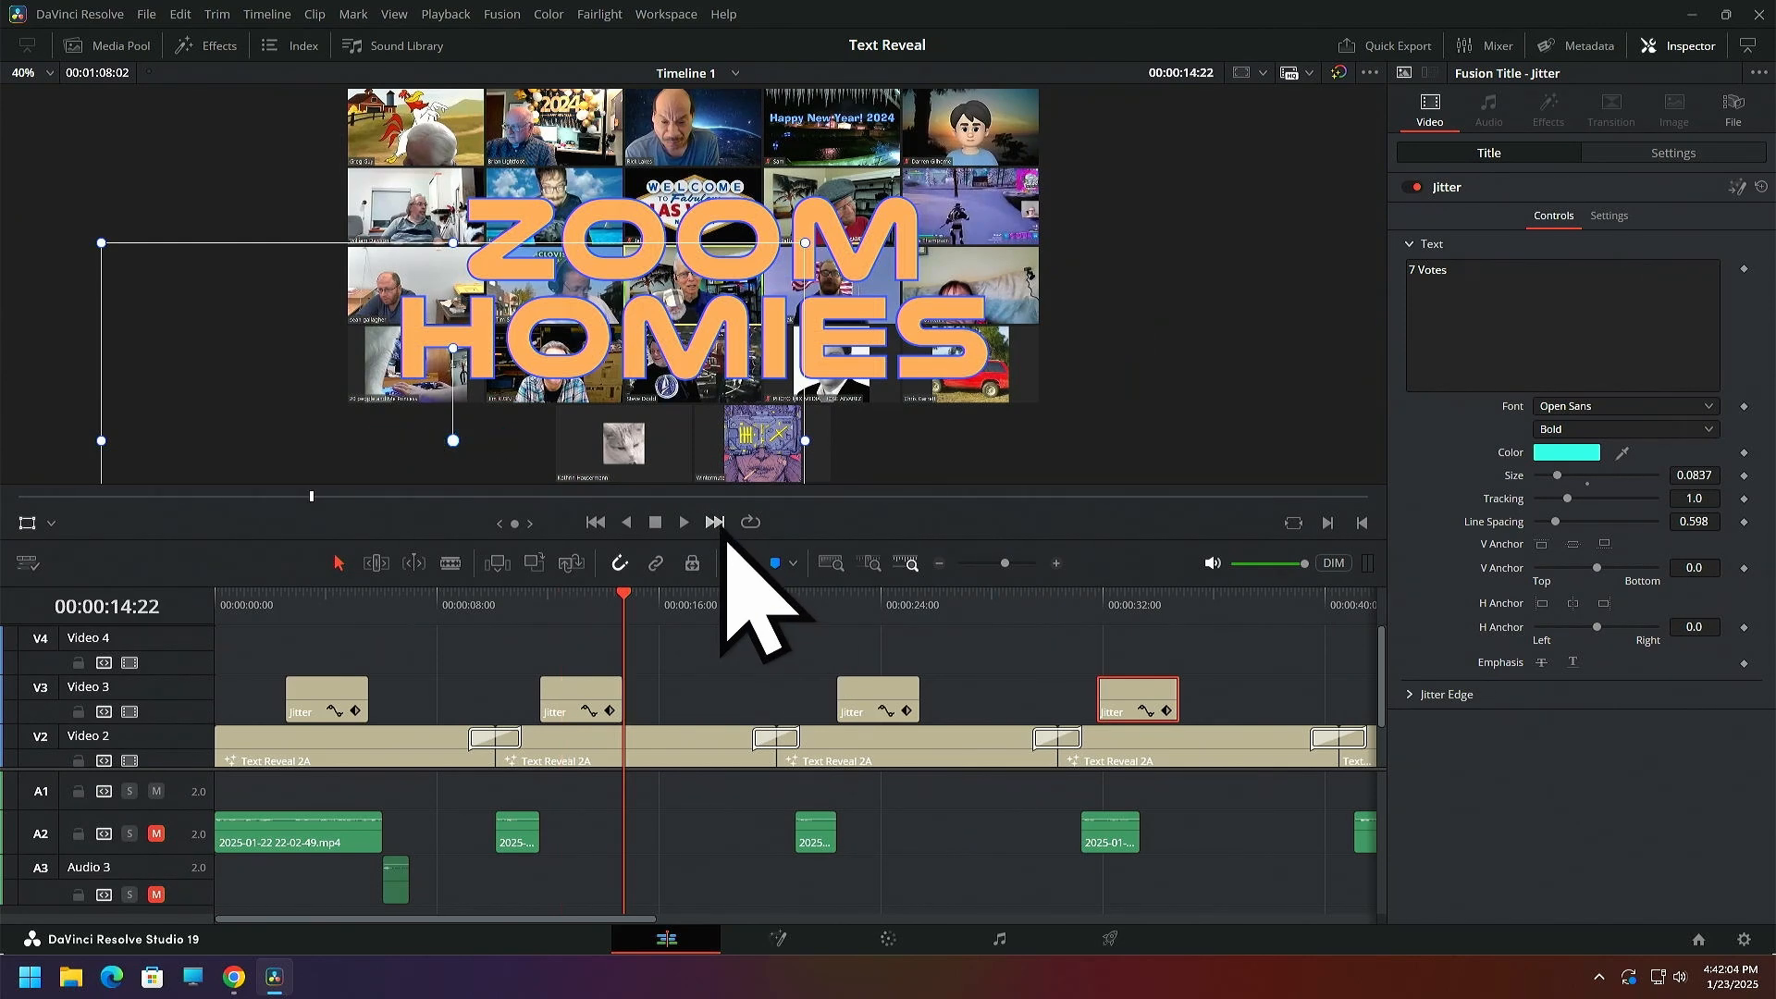
left_click(1230, 601)
left_click(717, 526)
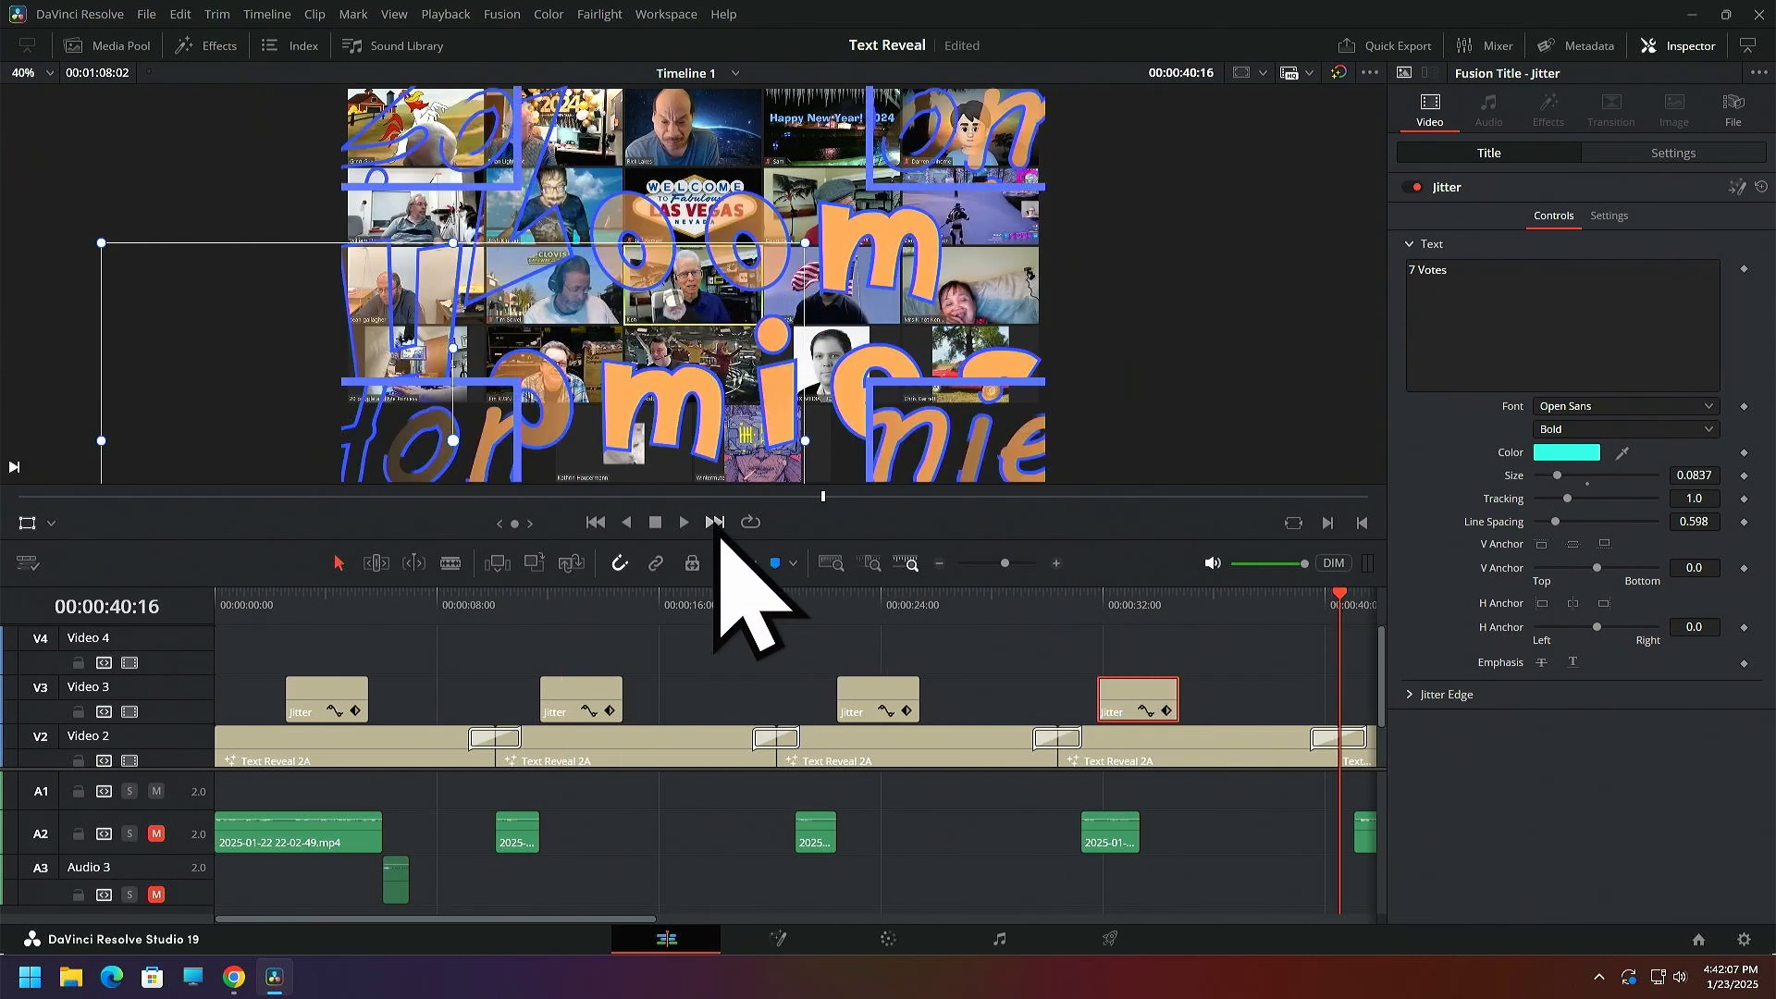
left_click(715, 523)
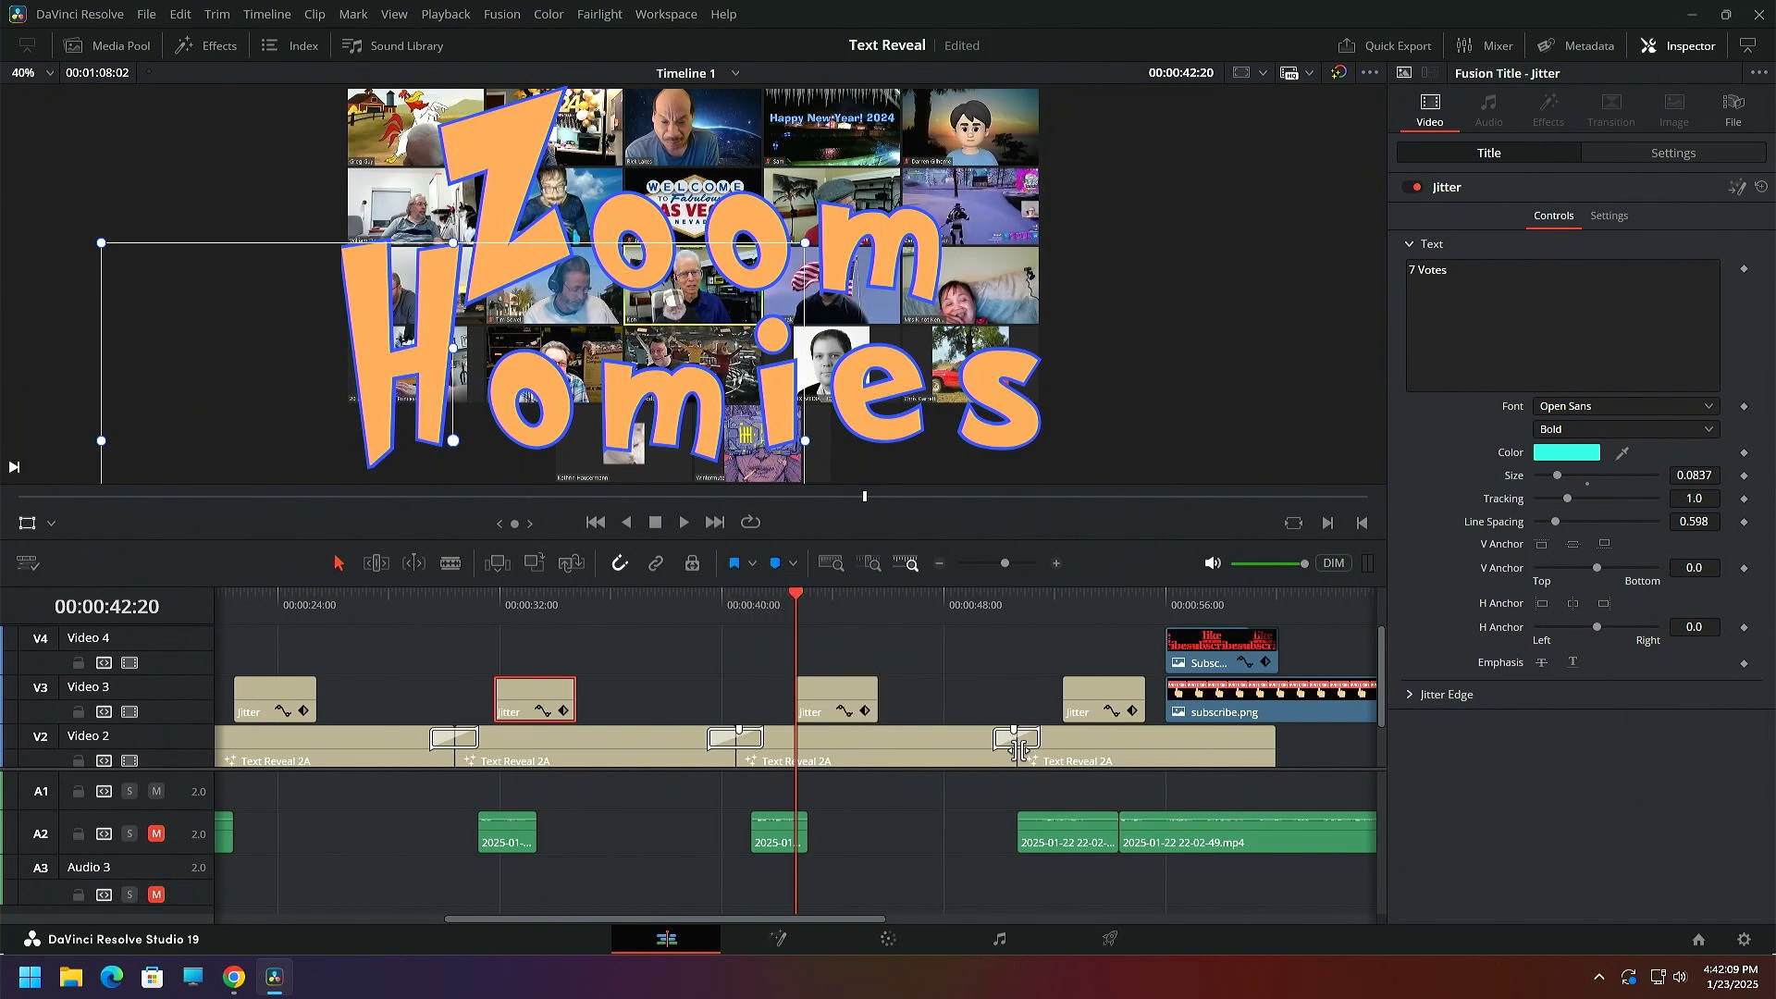
left_click(847, 711)
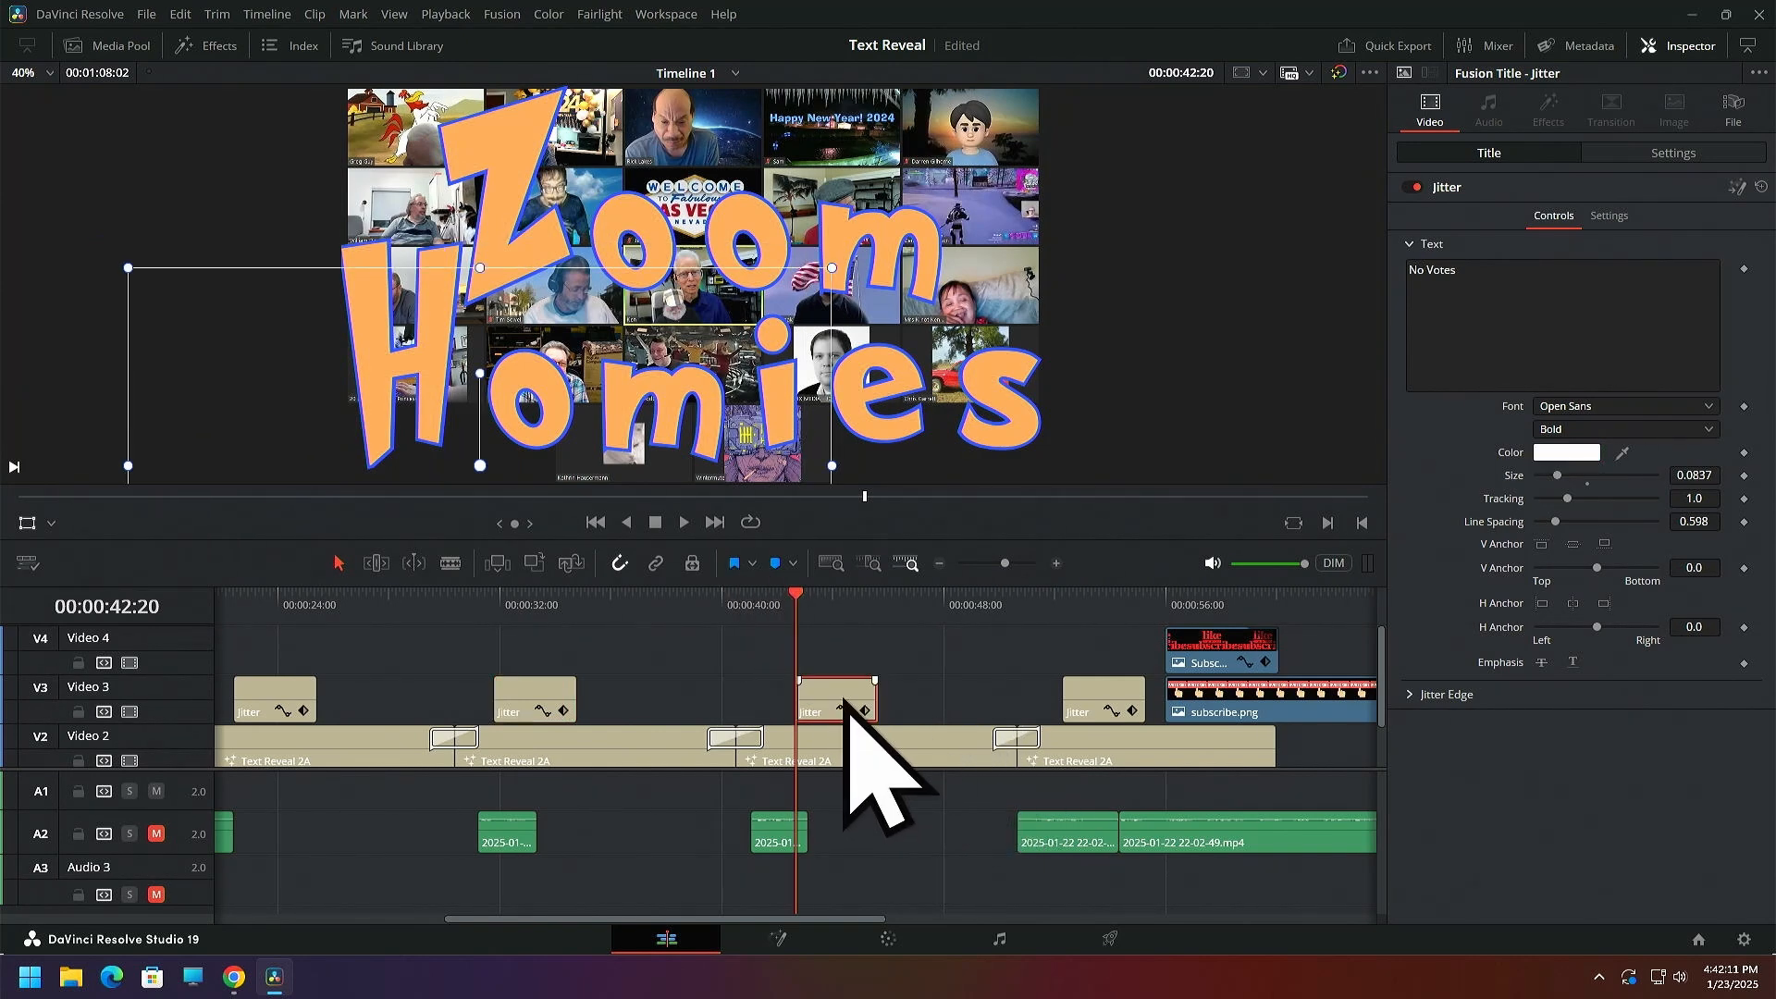
left_click(1550, 453)
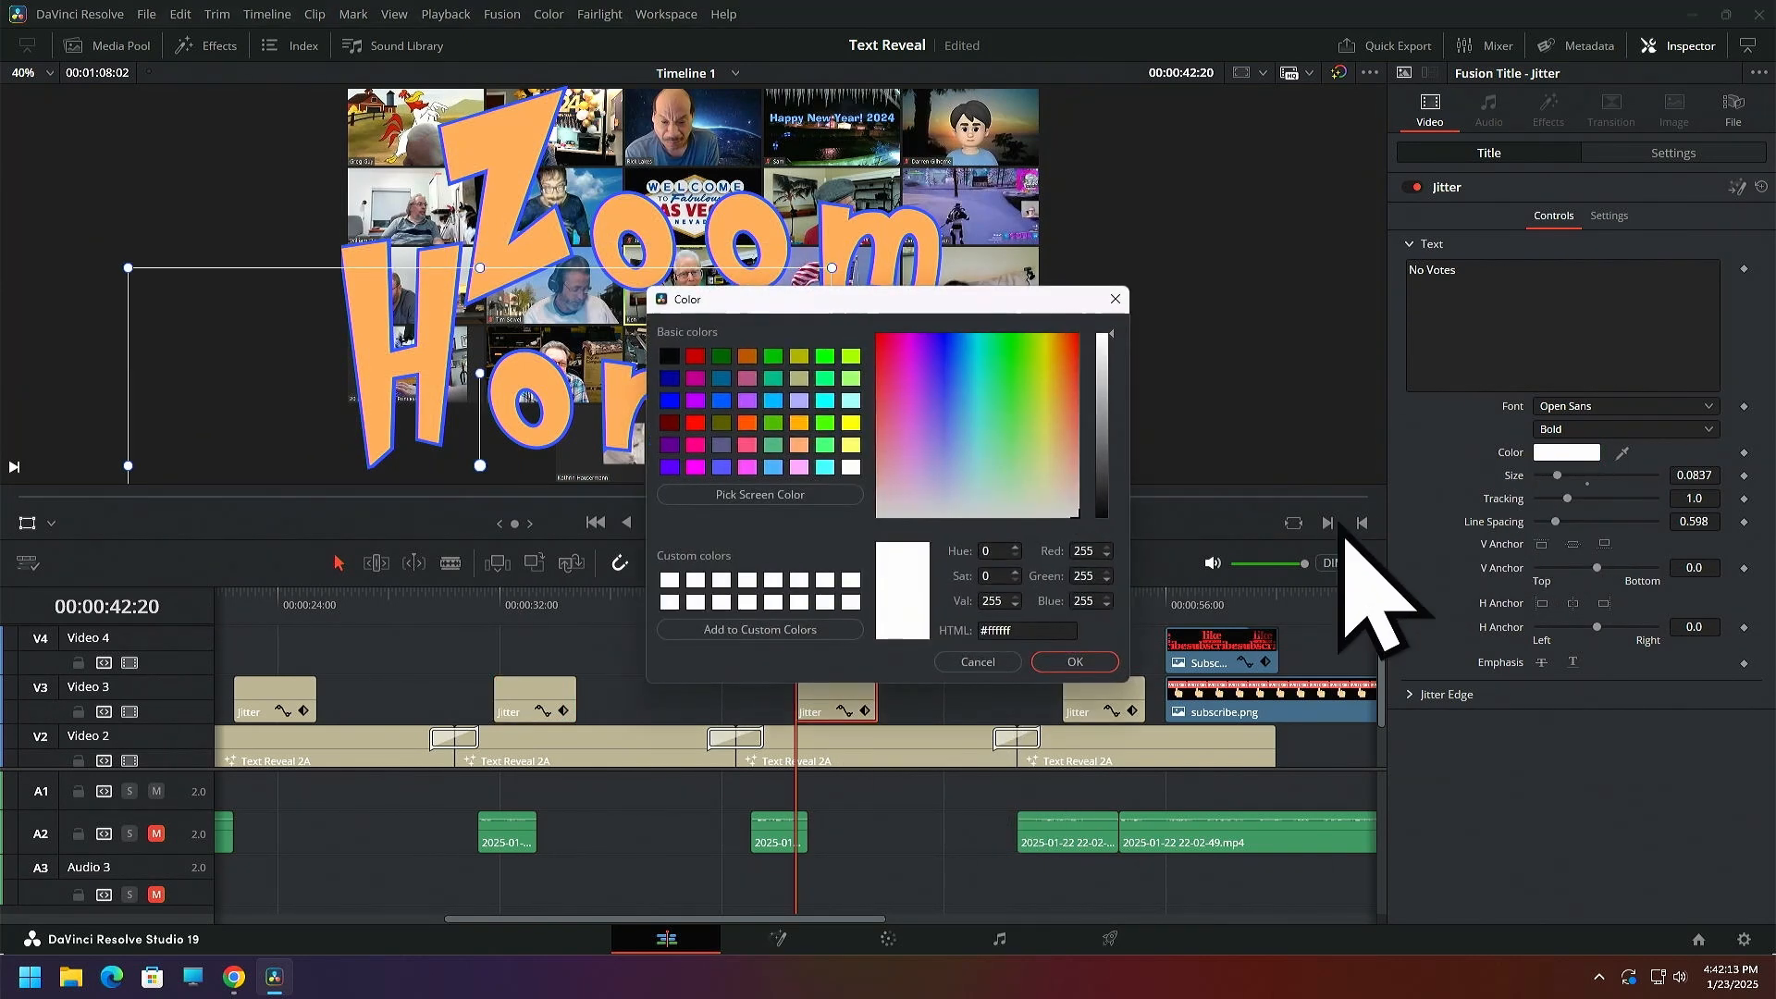
left_click(1038, 631)
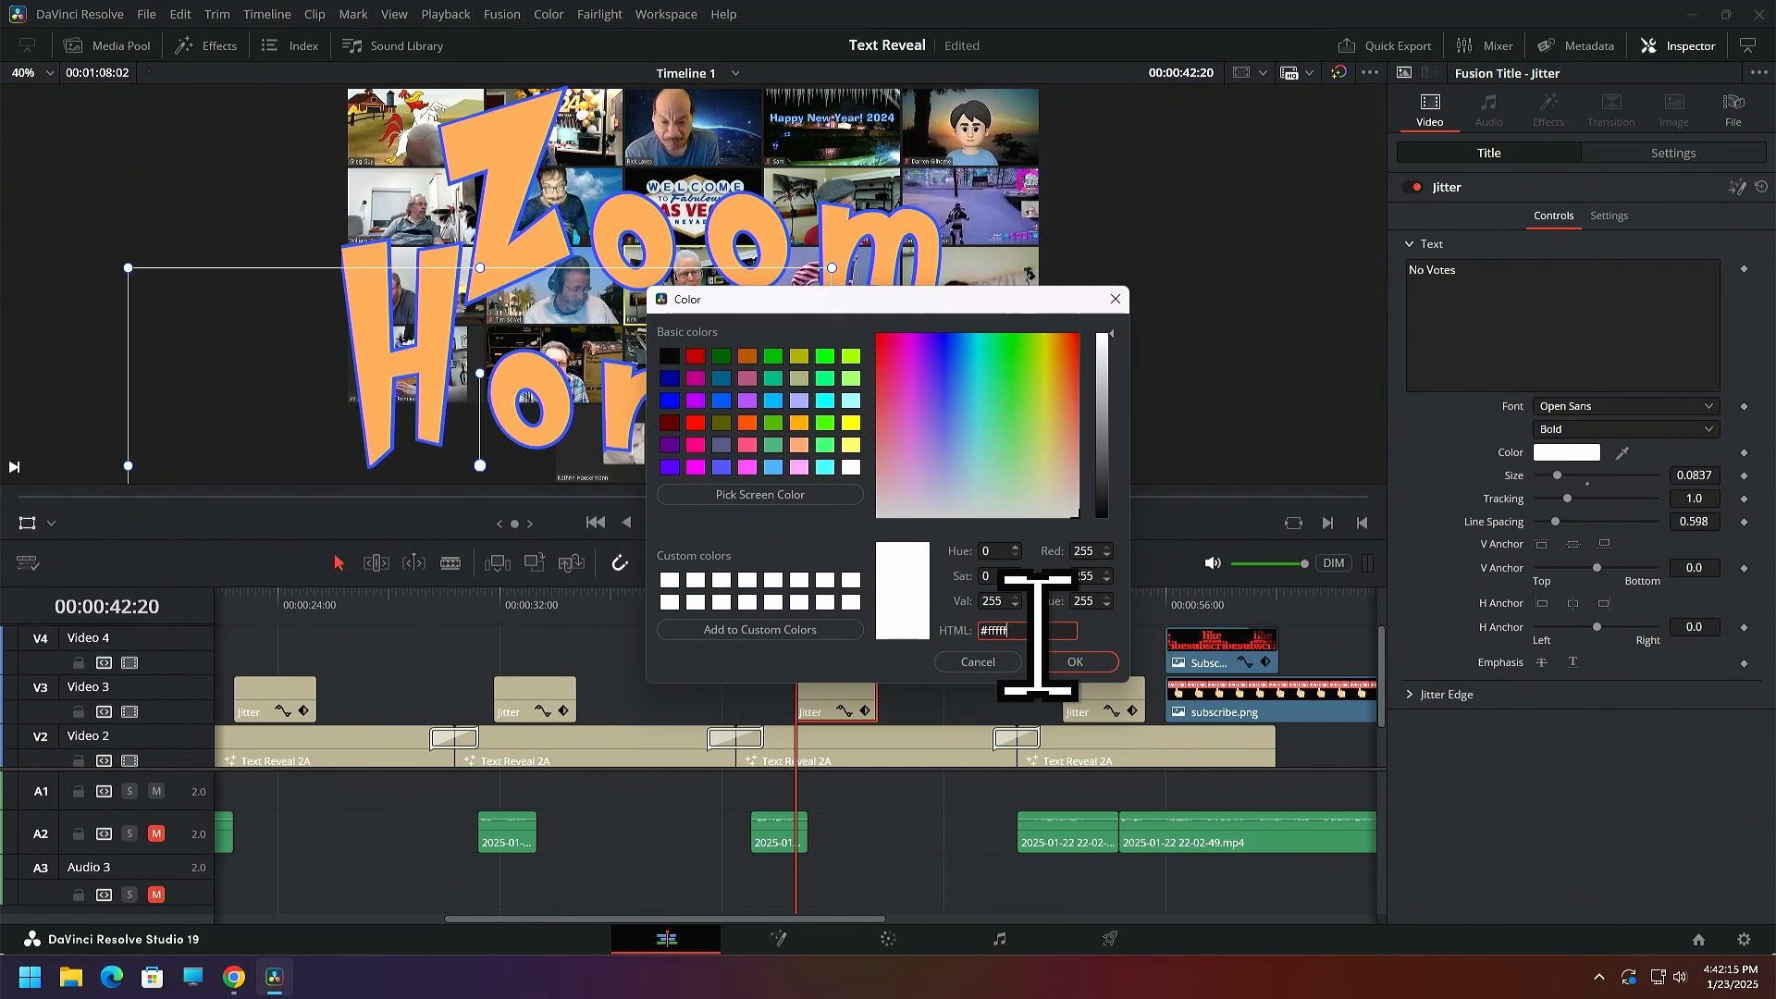
type("#4affe1")
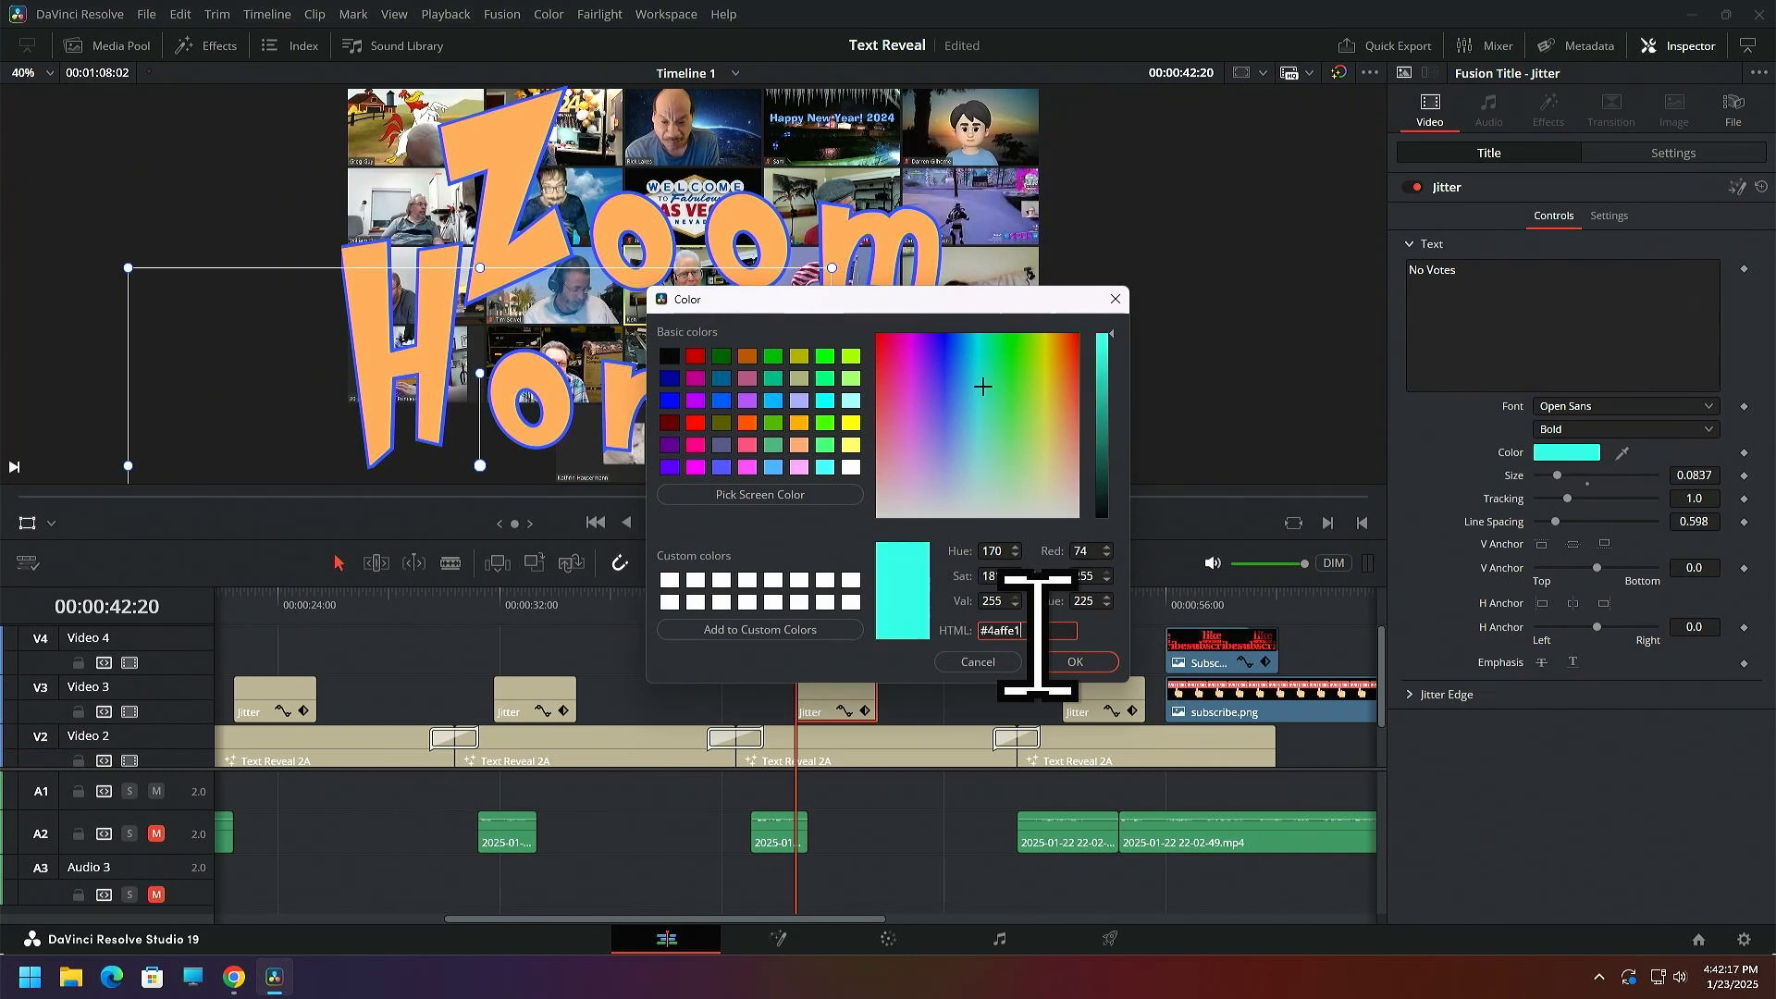
key("Return")
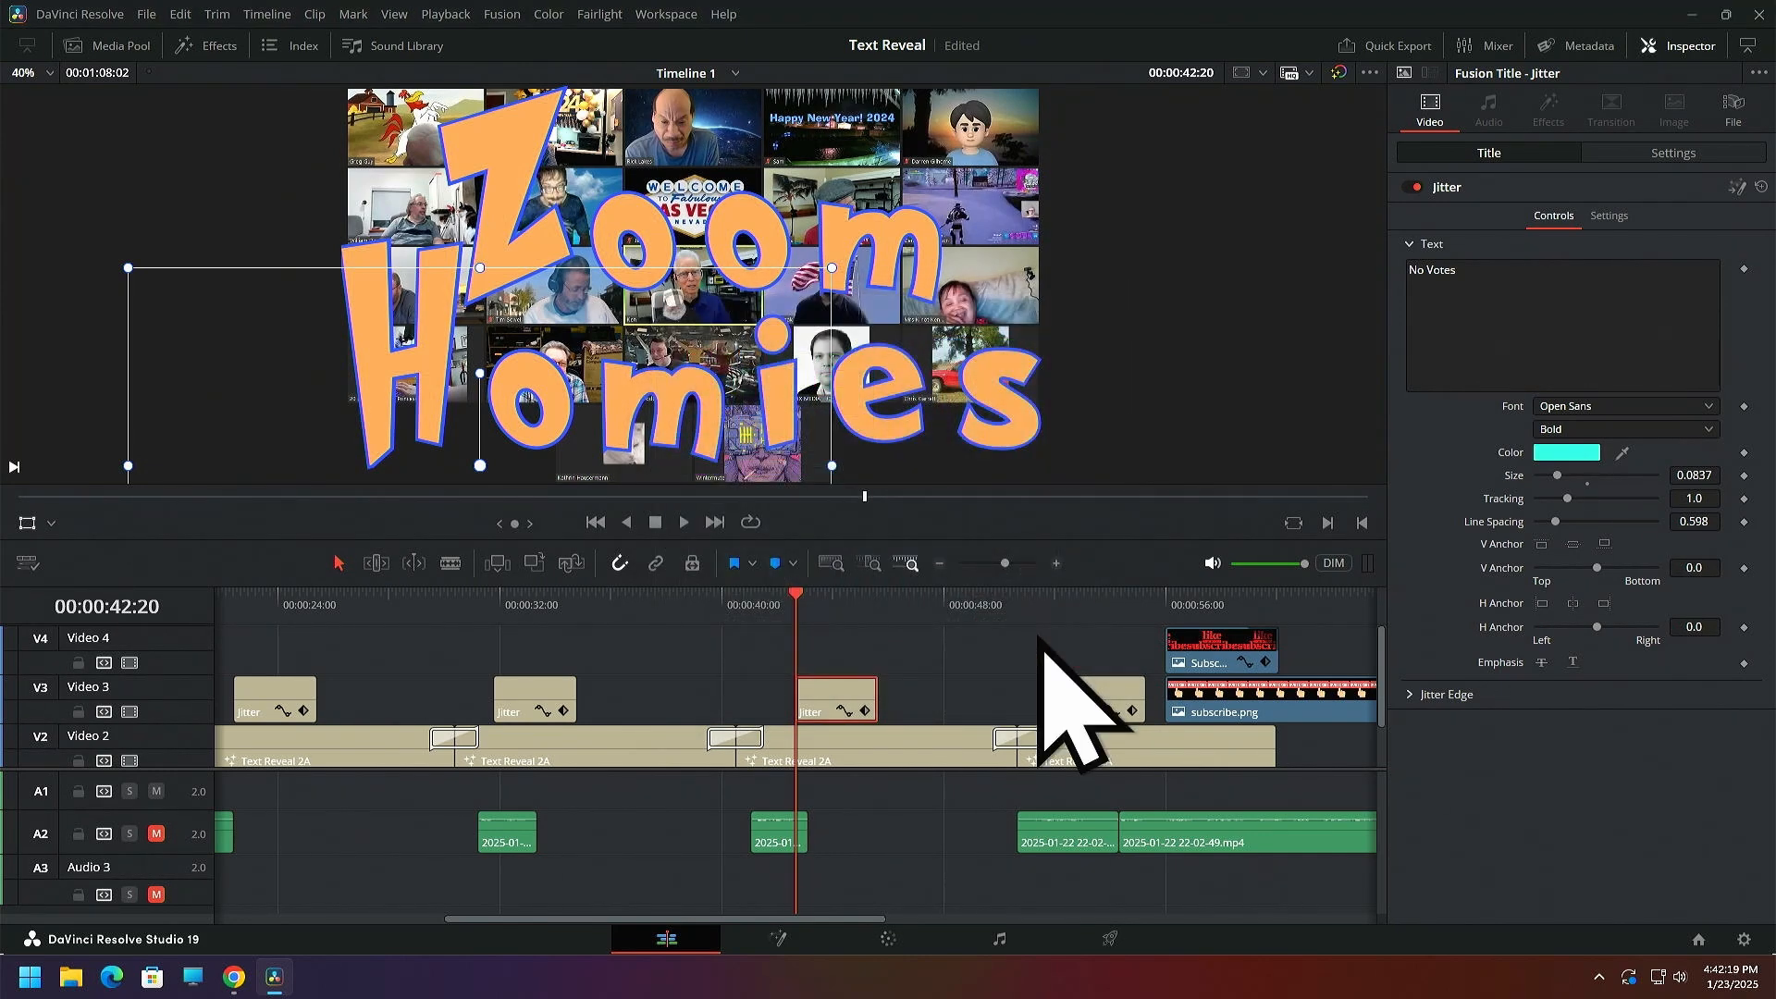
Step: Paste #4affe1 as the text colour of the last No Votes Jitter title at about 52 seconds
left_click(1101, 698)
left_click(1099, 610)
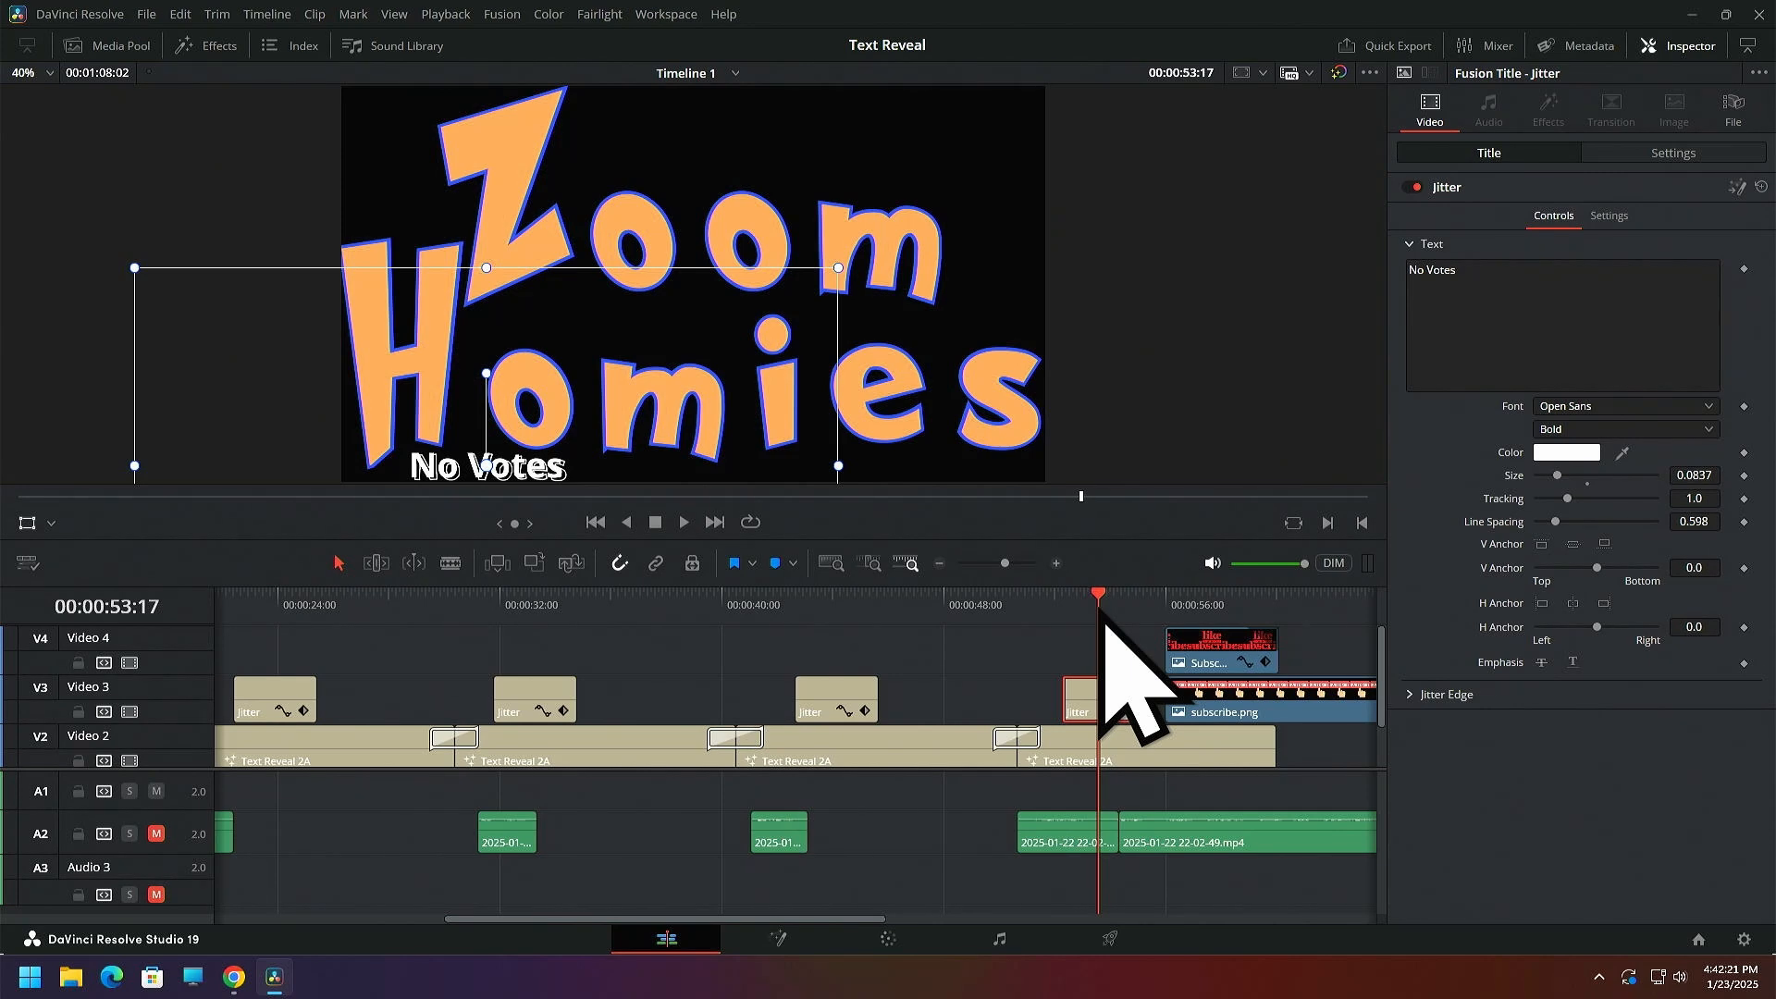
left_click(1007, 606)
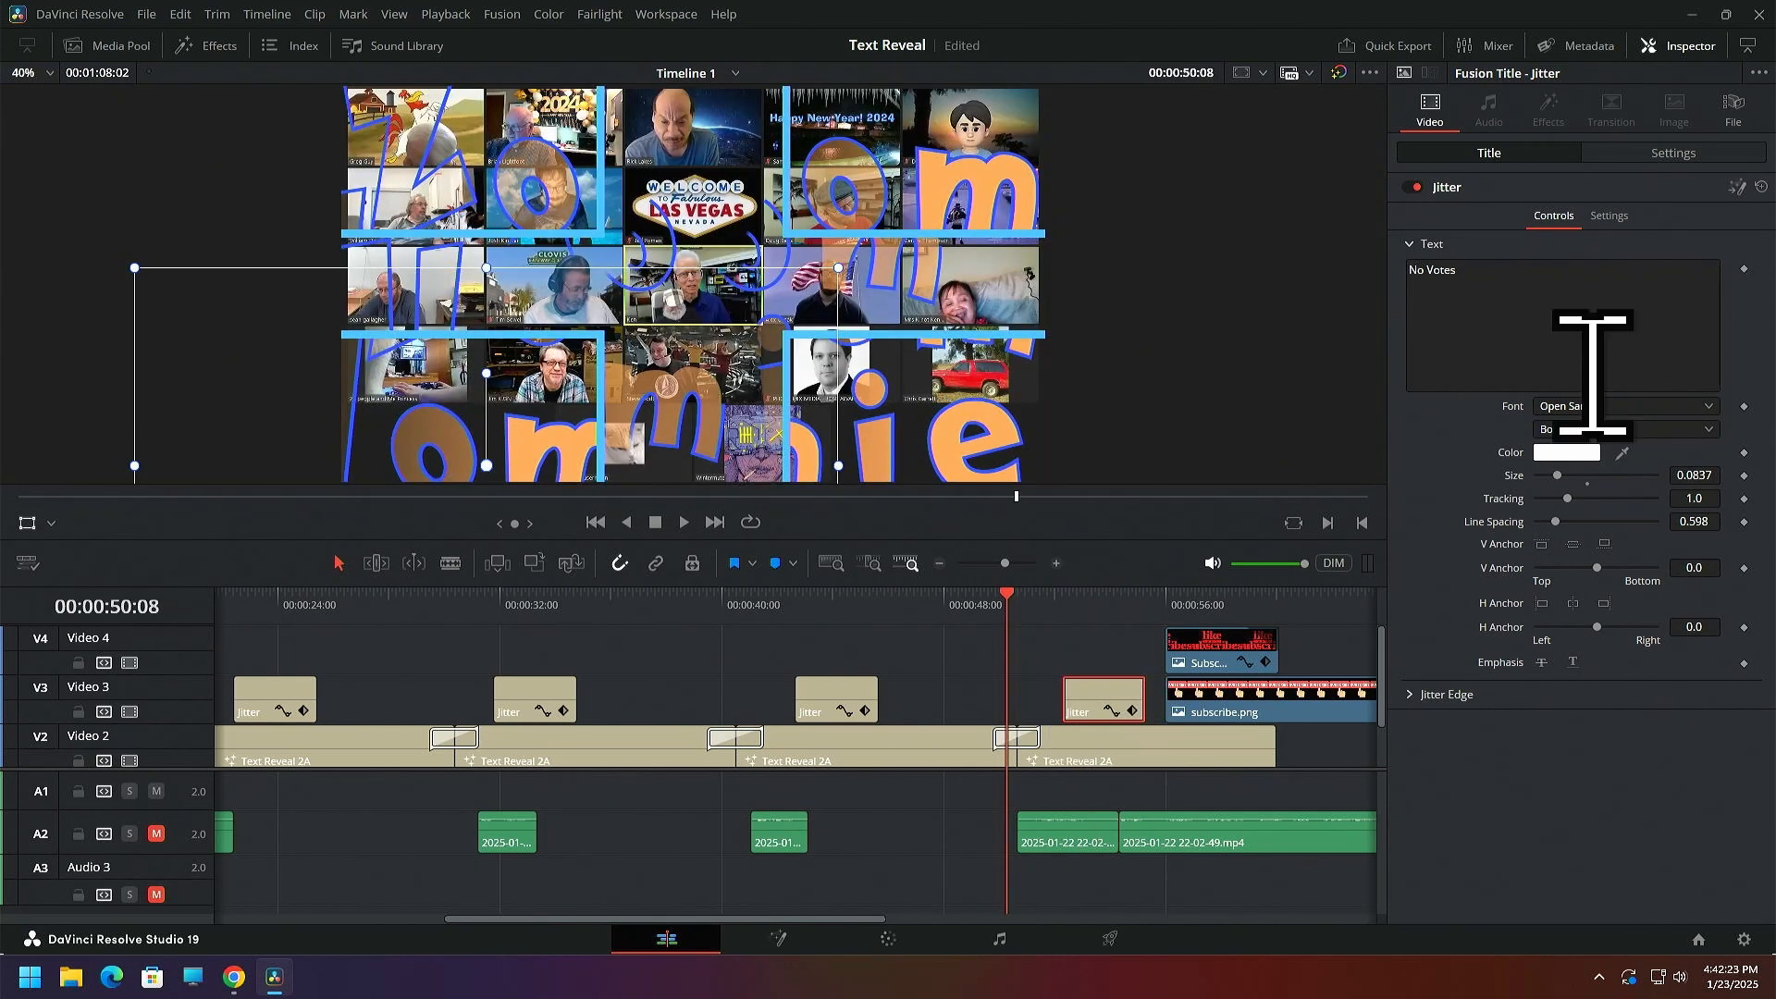
left_click(1568, 452)
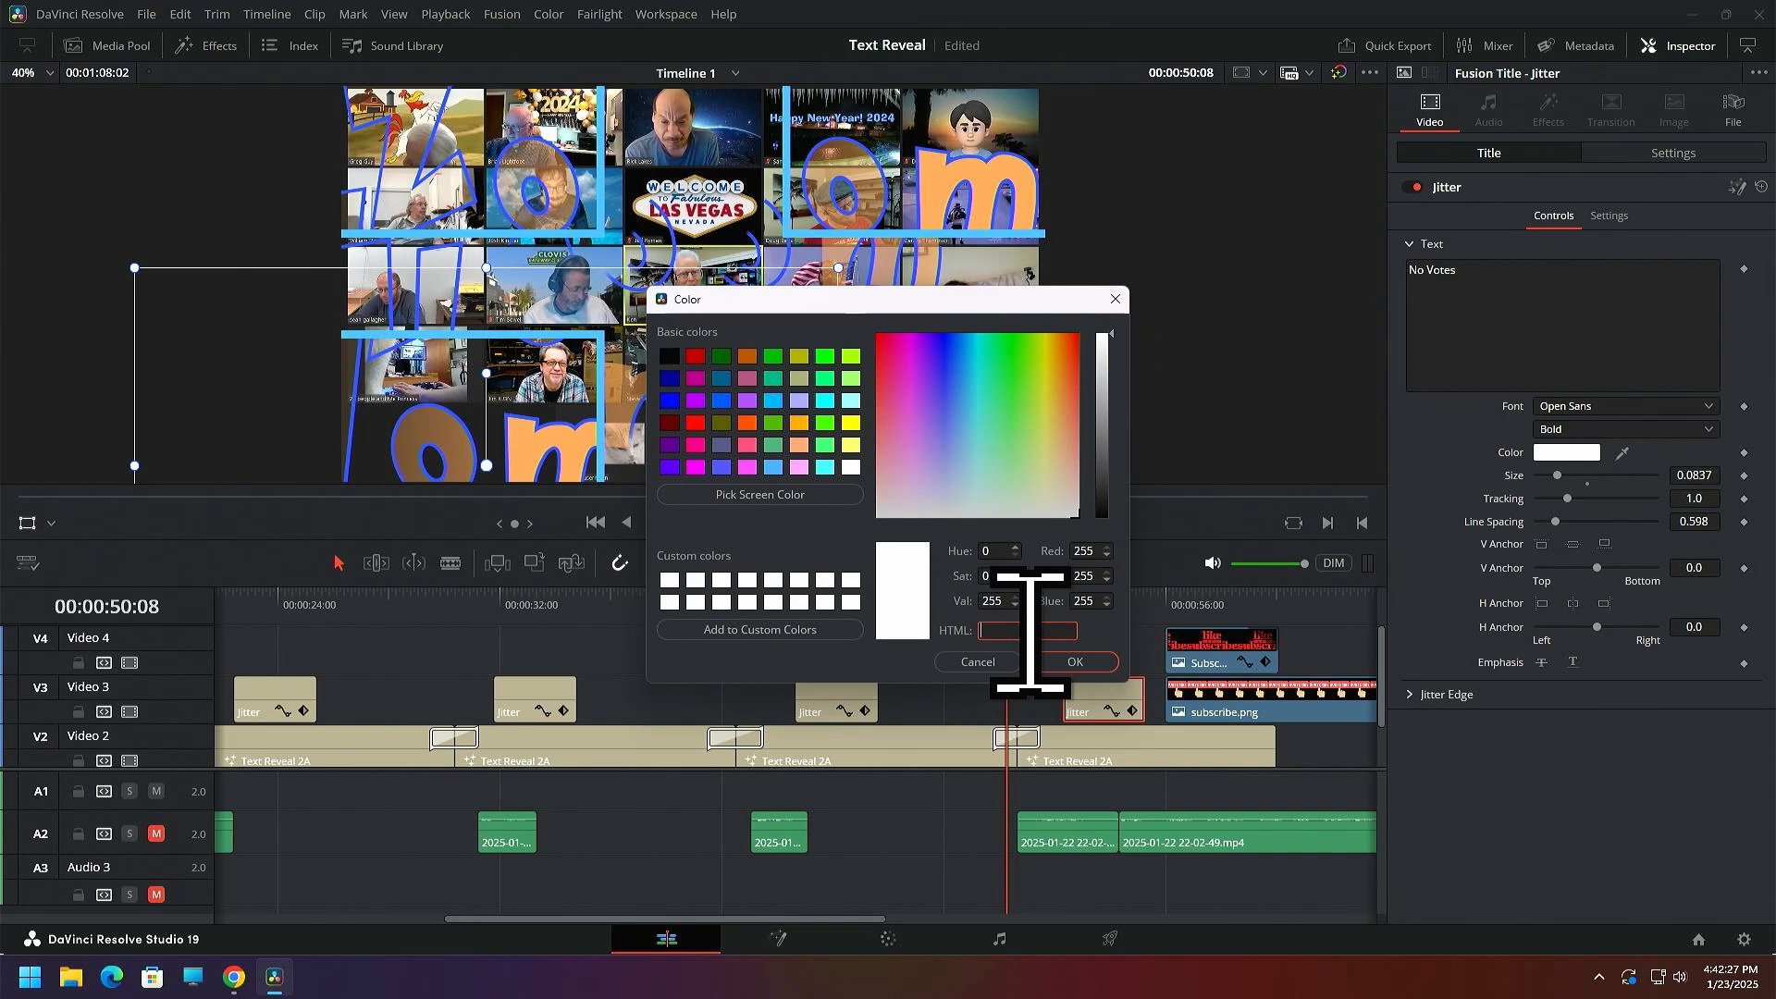
type("#4affe1")
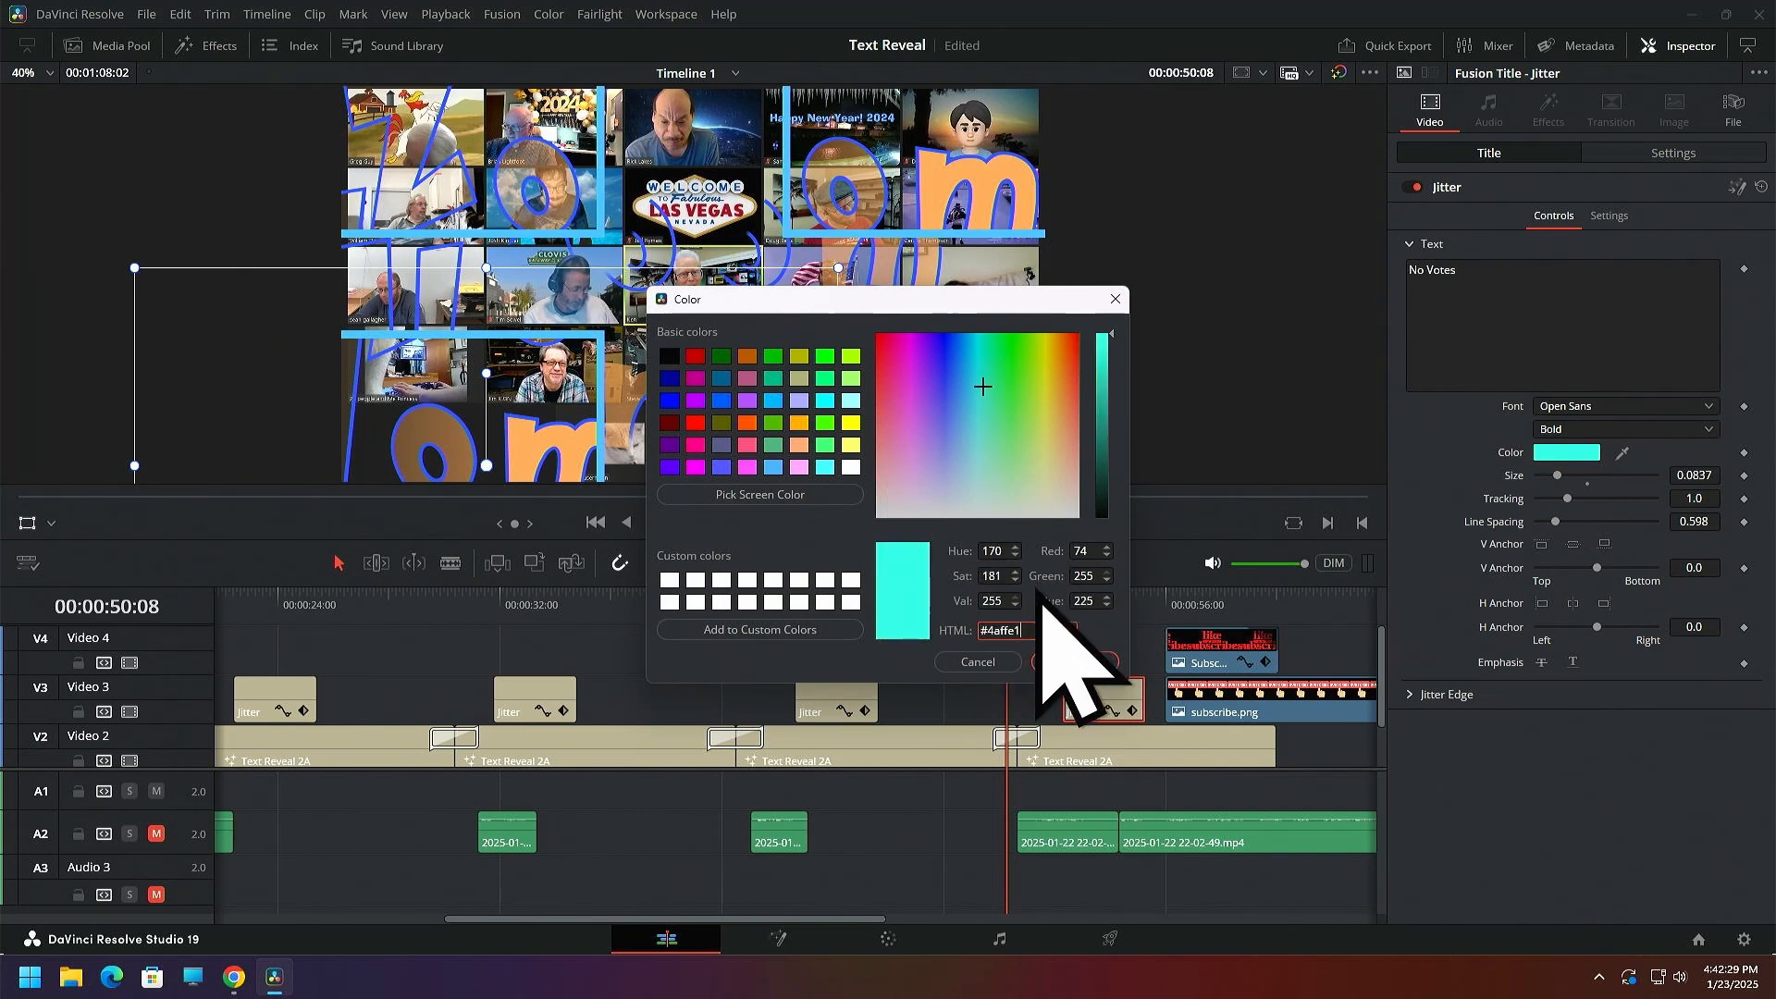
left_click(1075, 663)
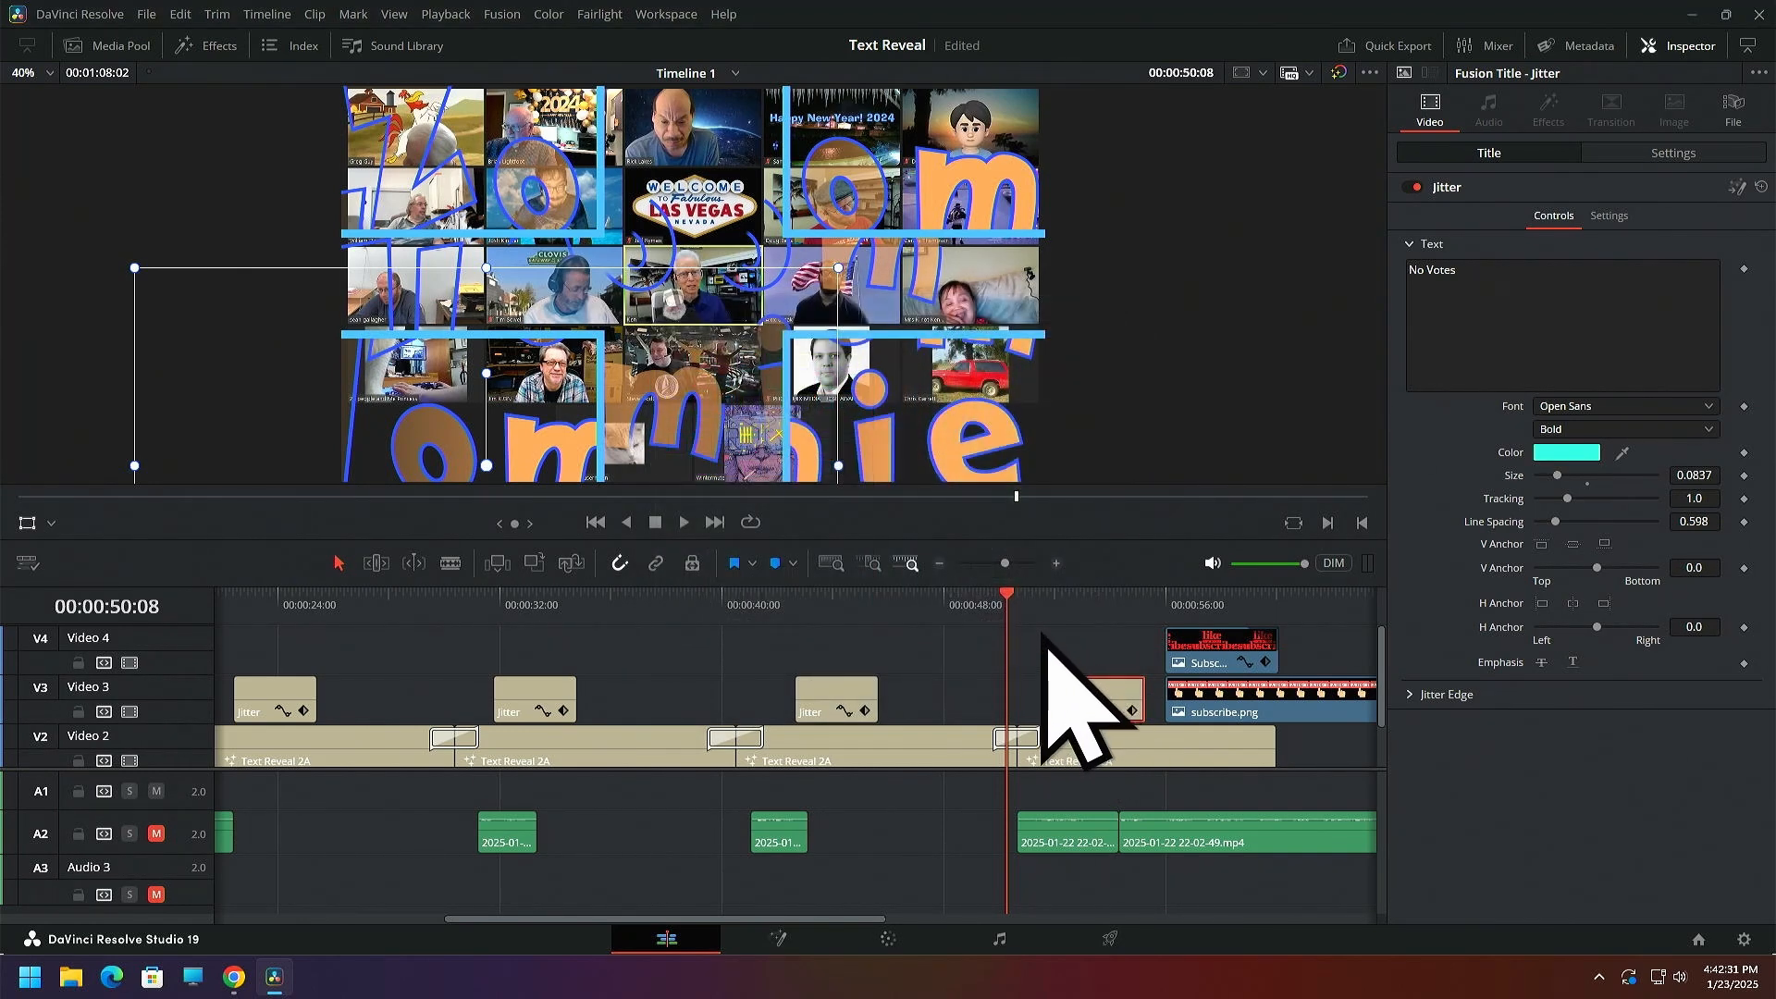
Step: Play back the timeline from the start to review the cyan titles
key("space")
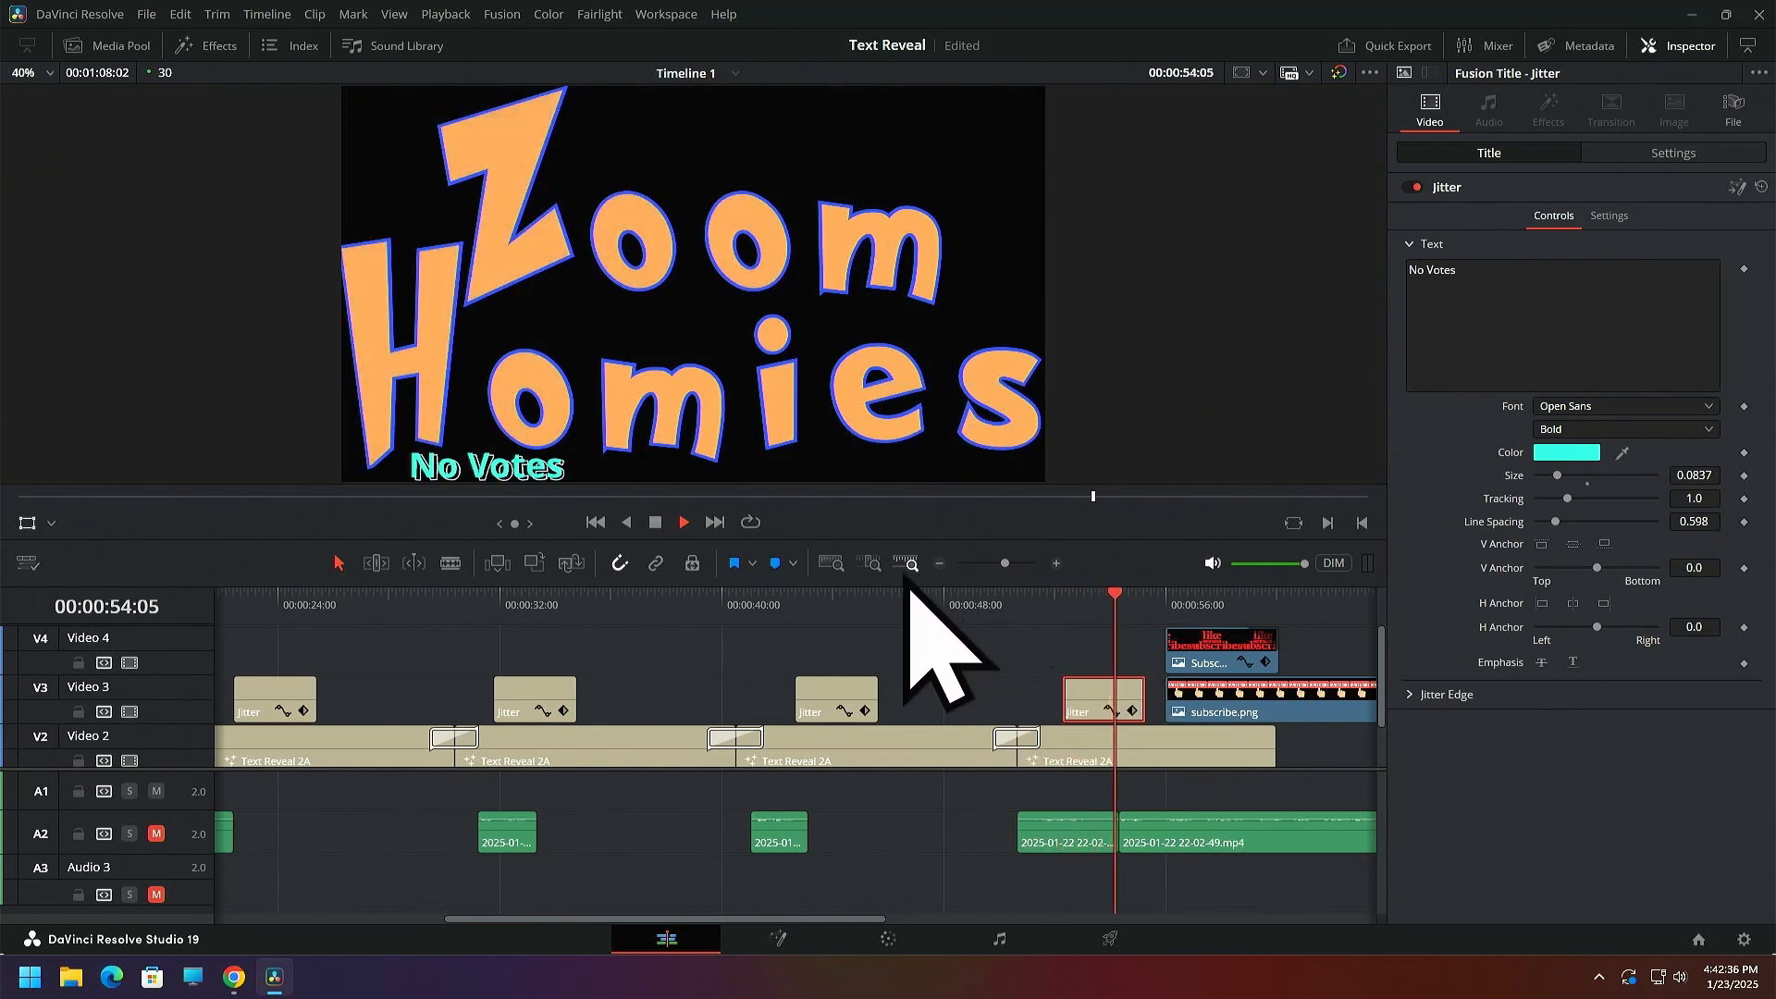
left_click(659, 524)
key("Home")
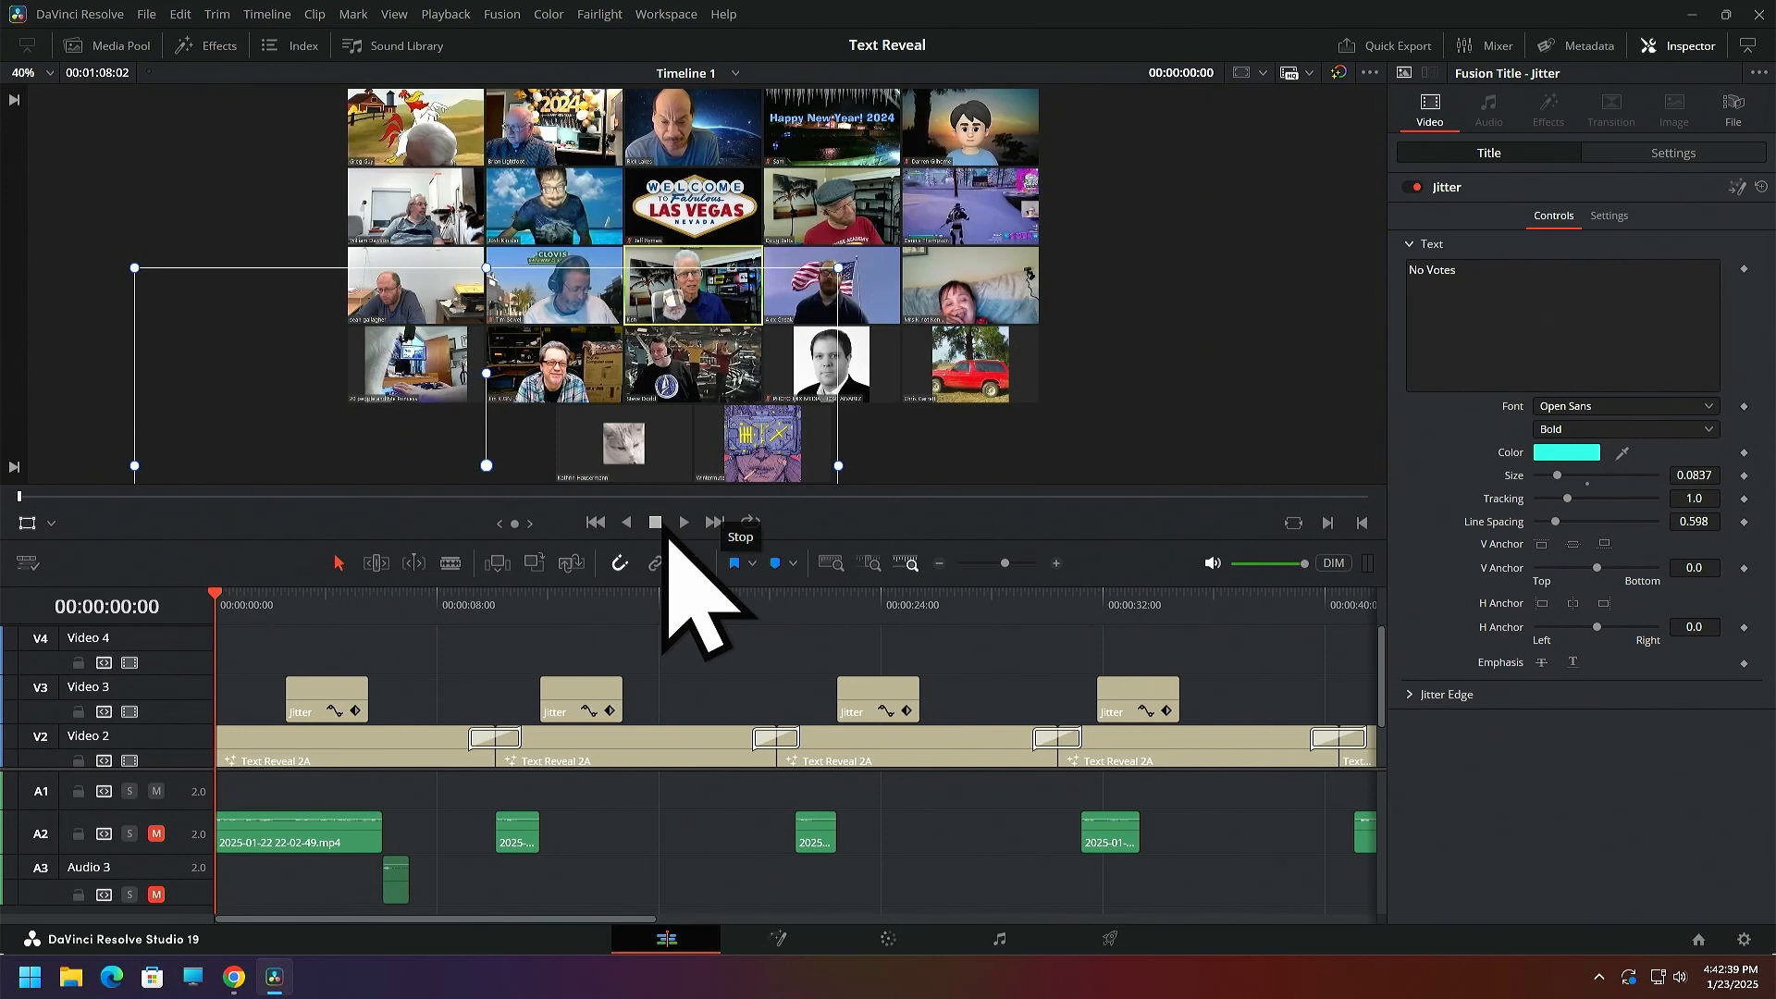
left_click(314, 600)
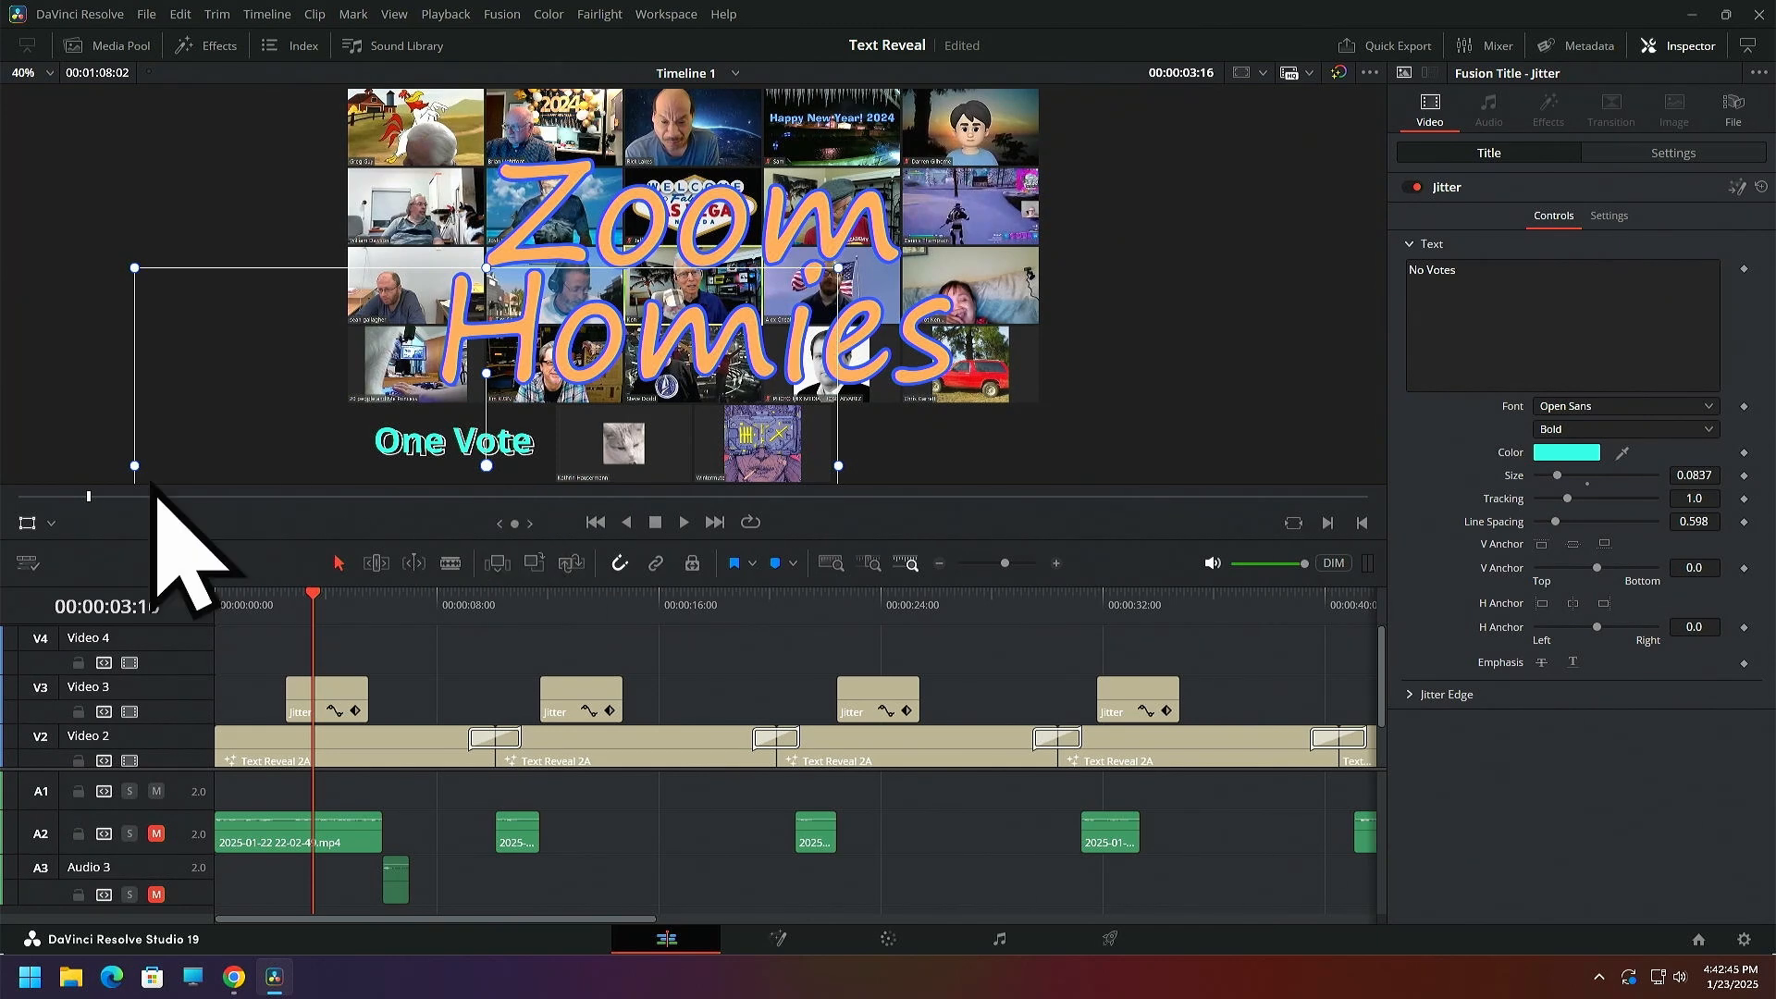
left_click(27, 526)
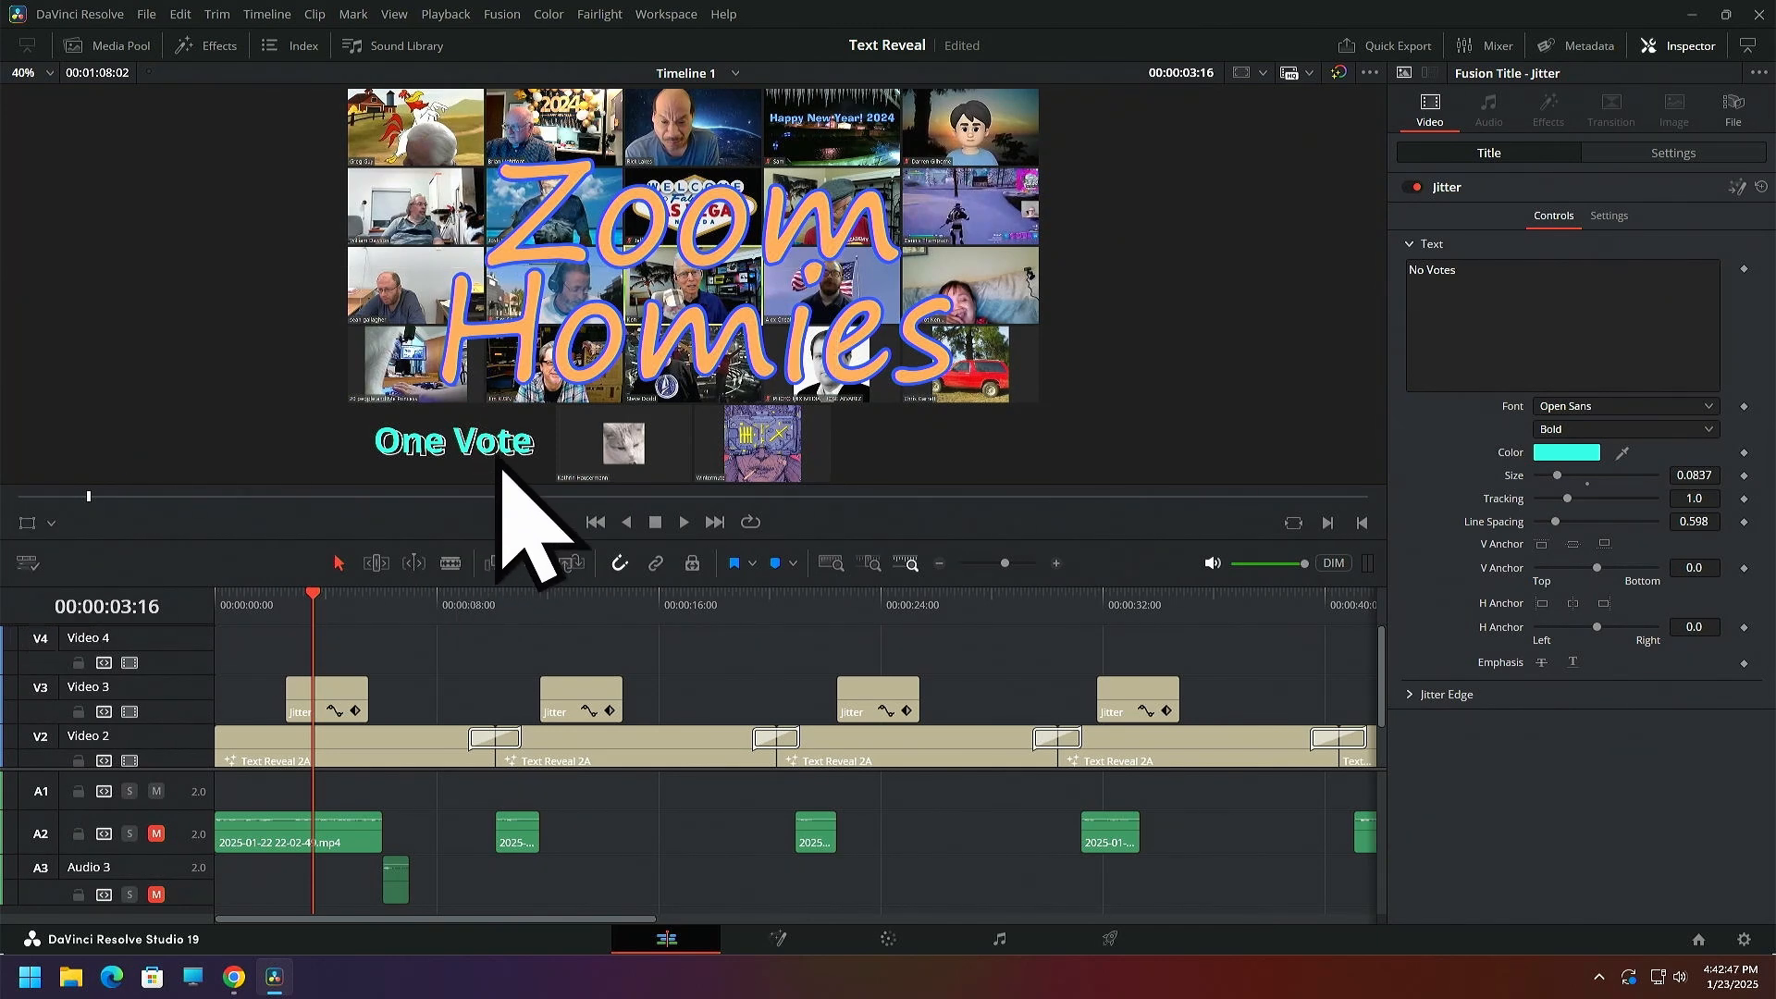
Step: Set the Jitter Edge colour of the No Votes title to the dark red #aa0000
left_click(1411, 695)
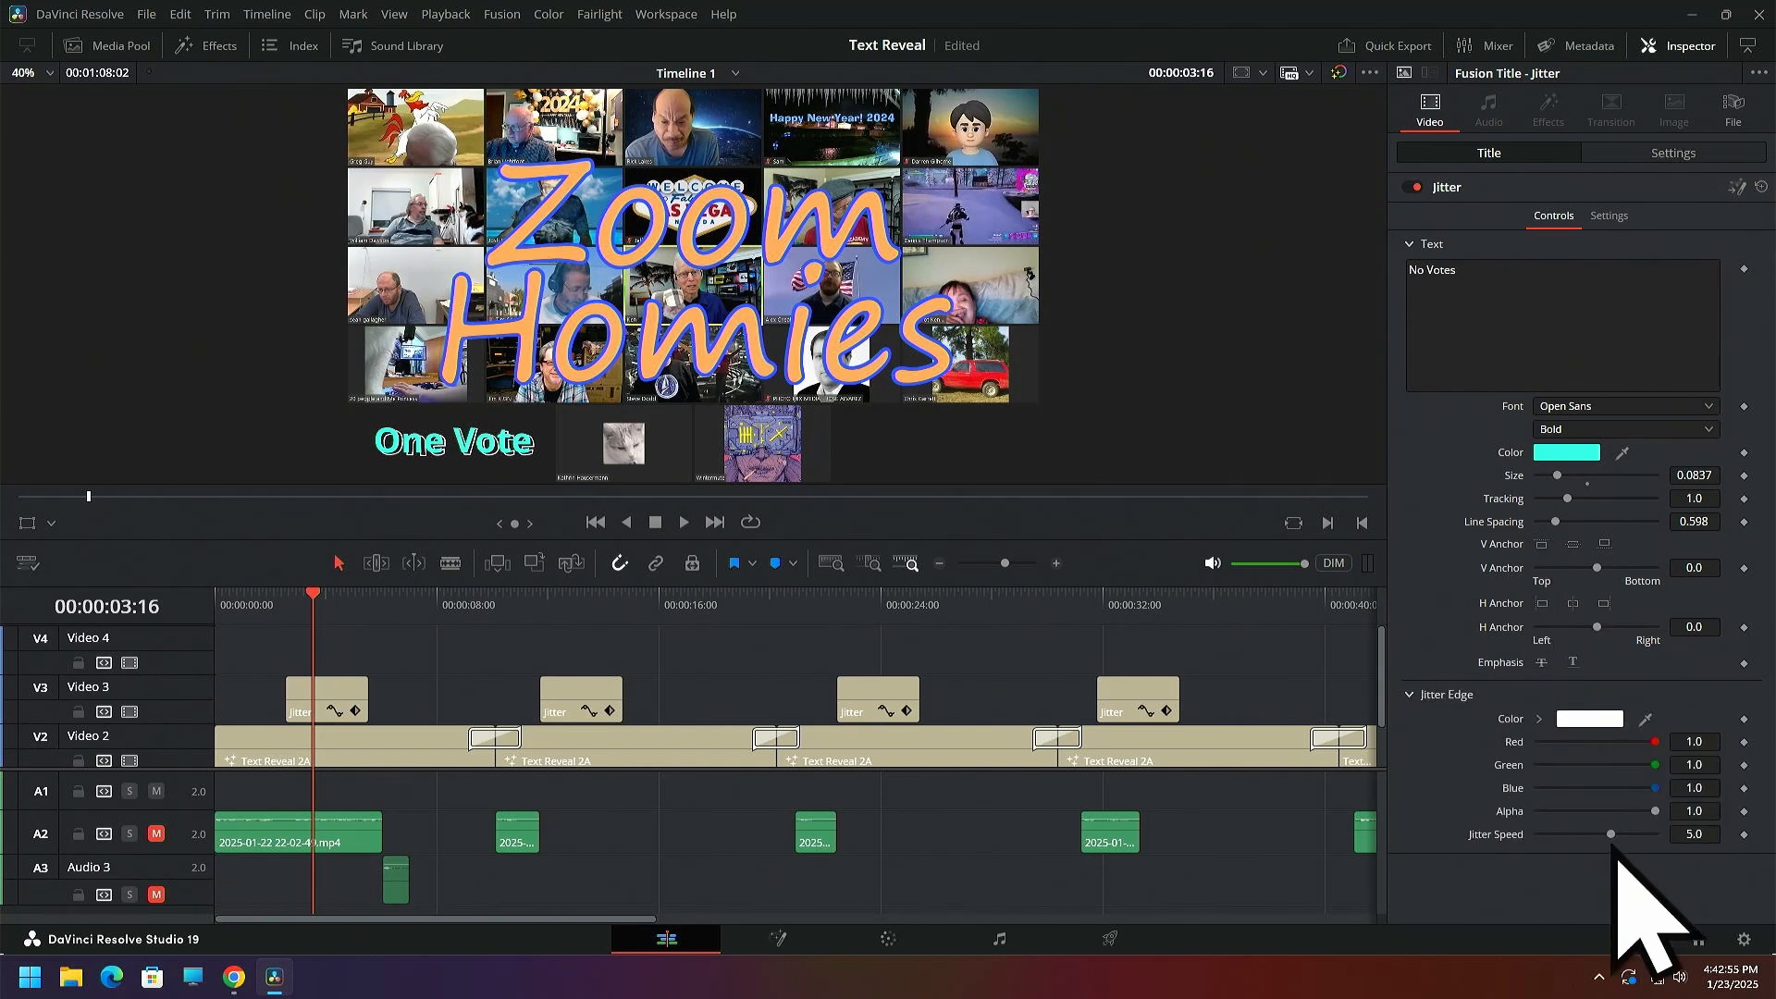
left_click(1582, 720)
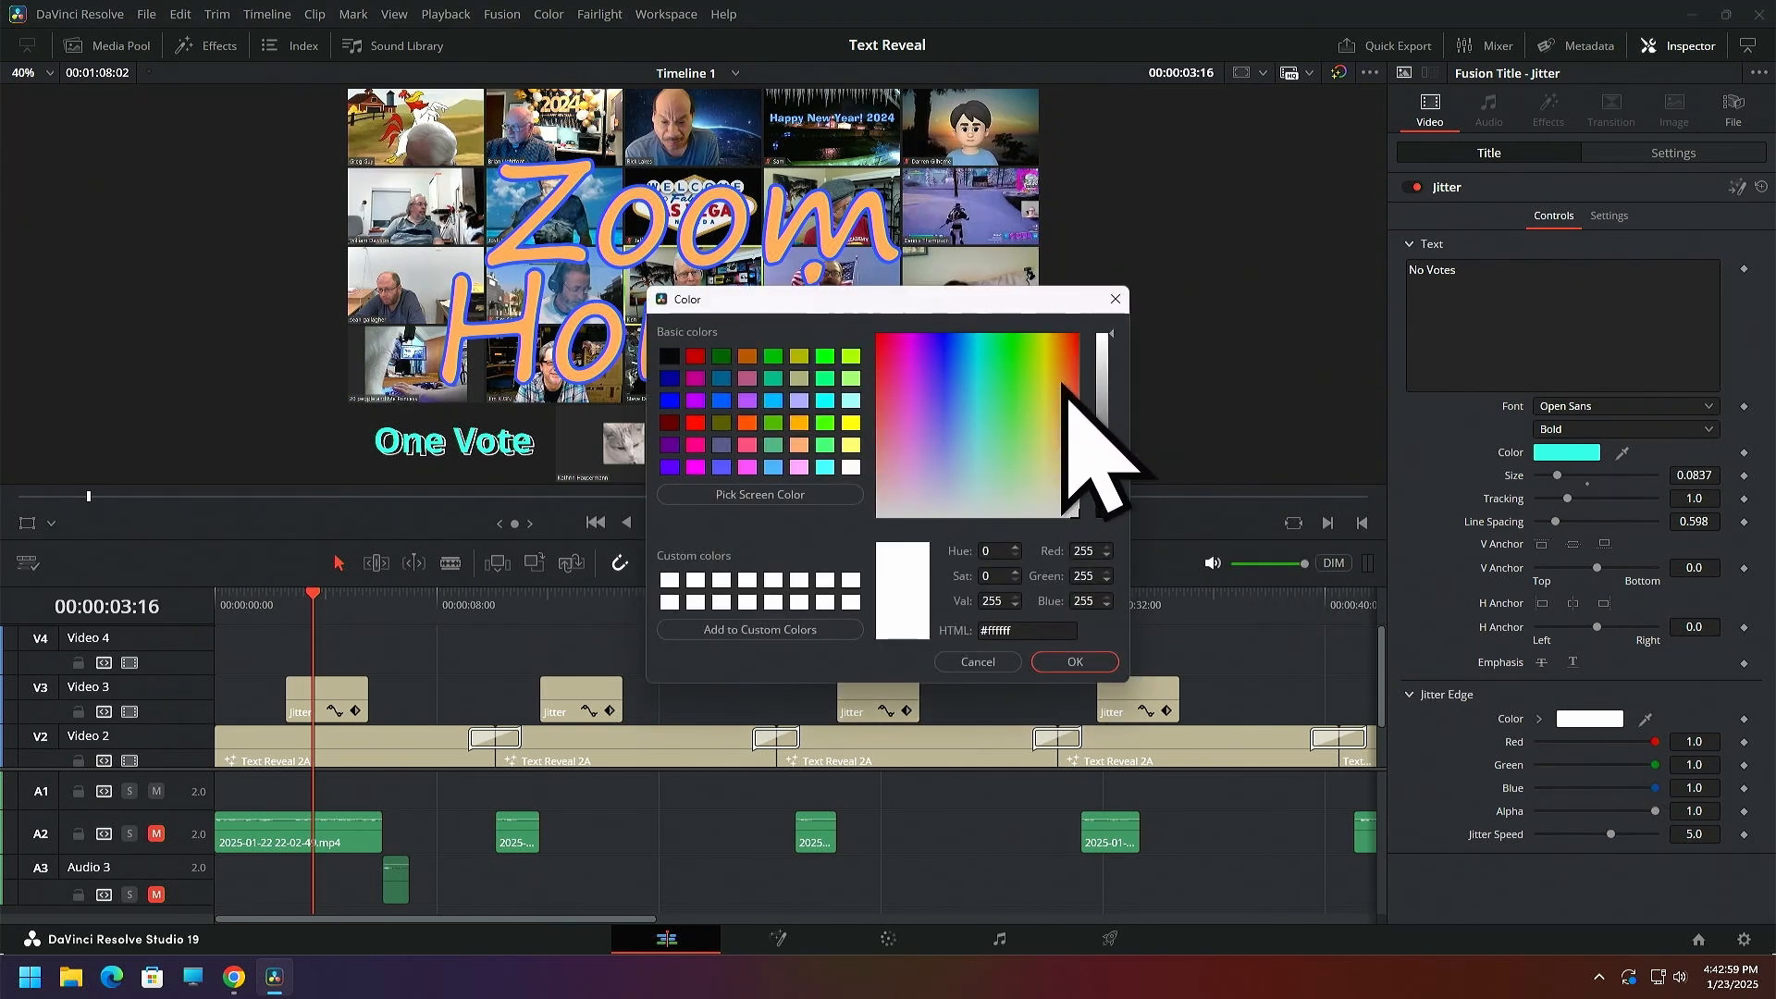
left_click_drag(1042, 306, 1382, 522)
left_click(1405, 581)
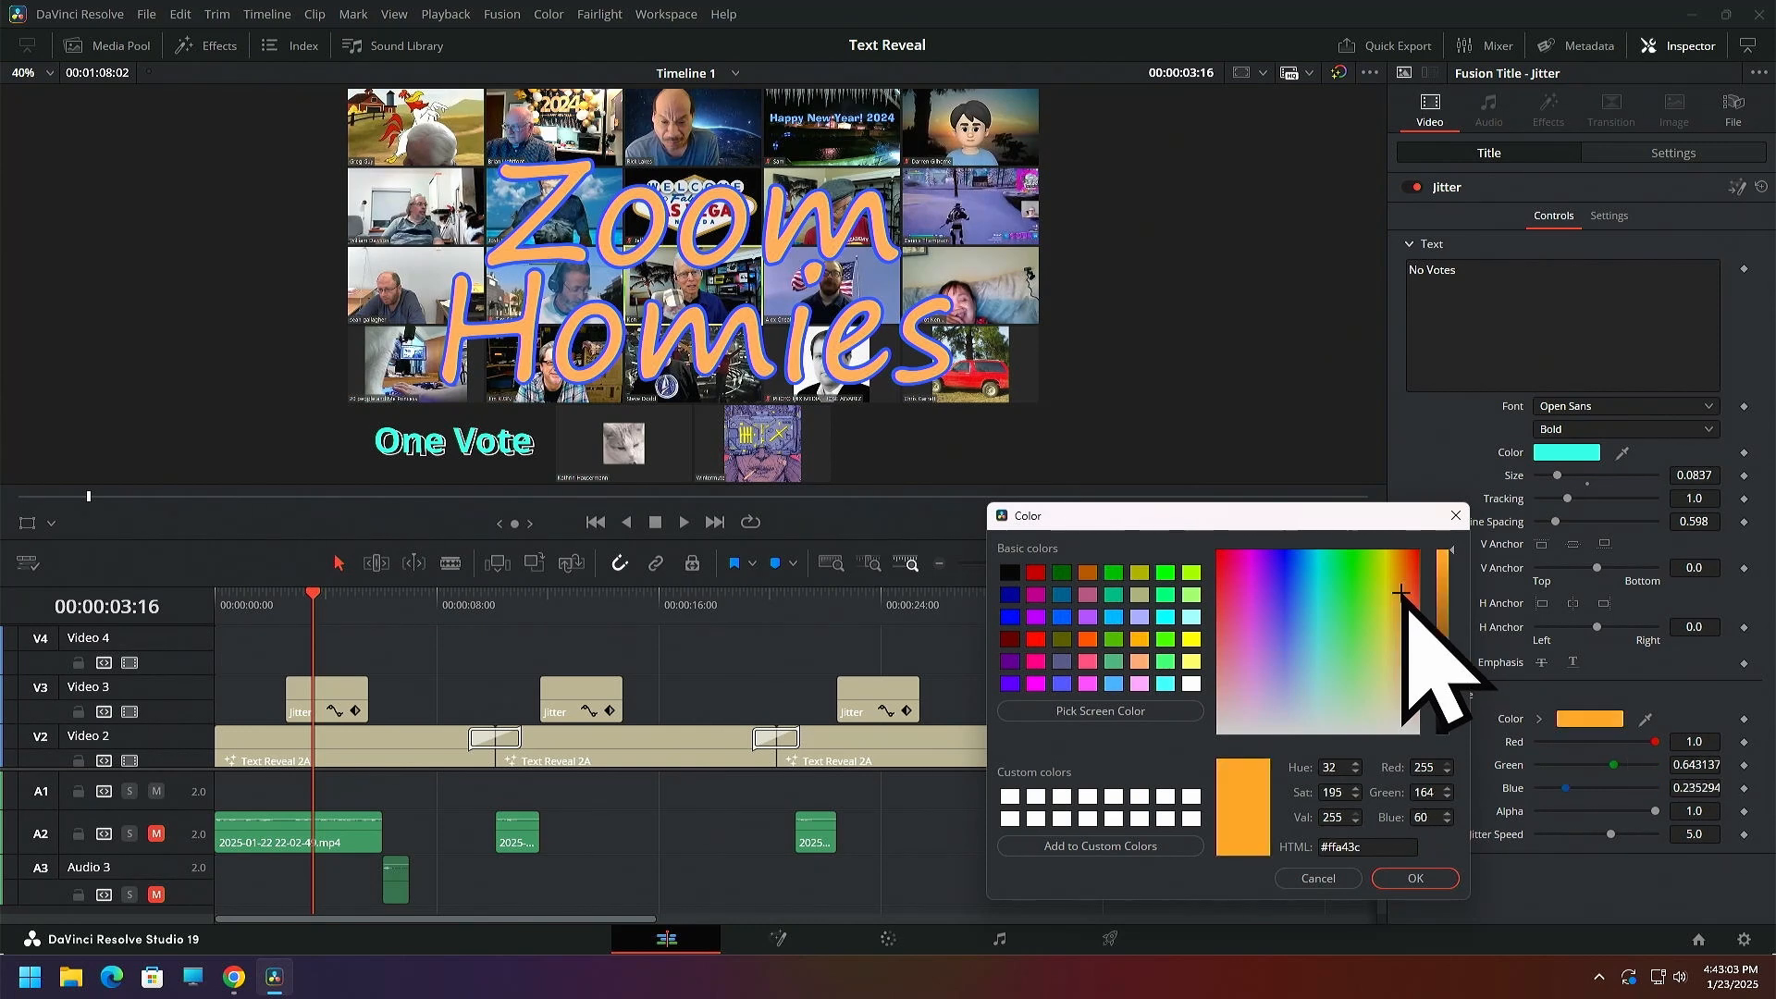
left_click_drag(1404, 581, 1254, 594)
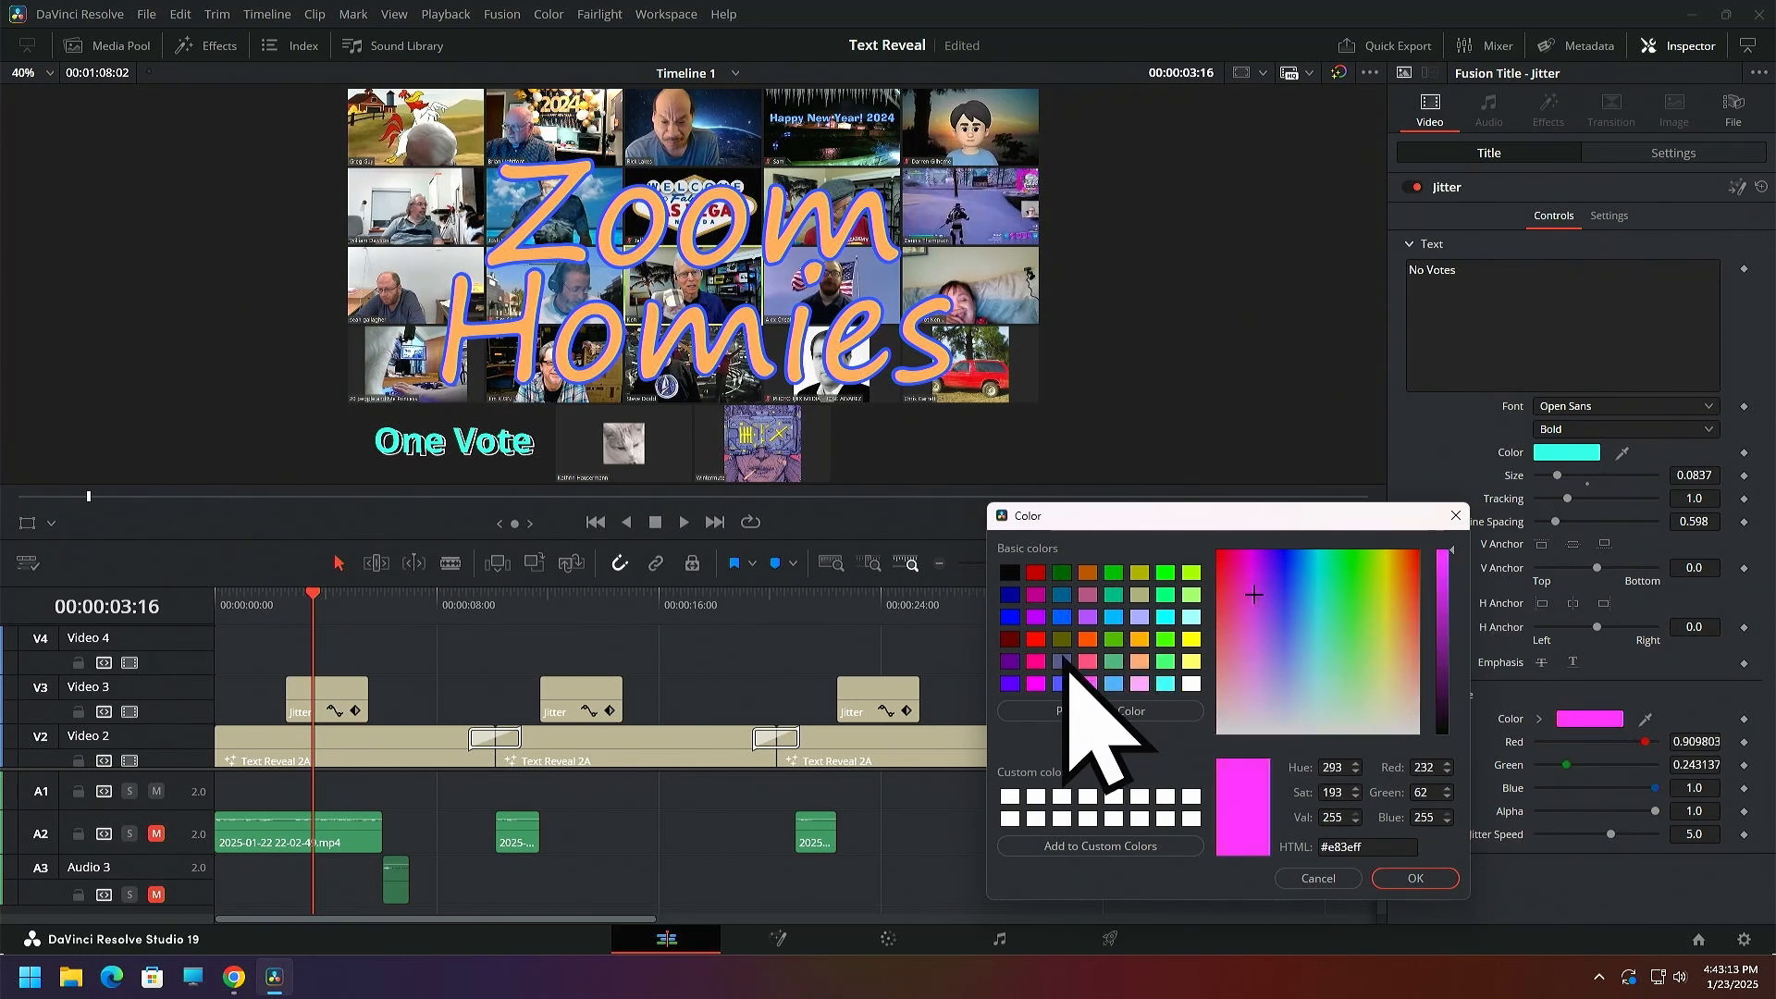
left_click(1036, 573)
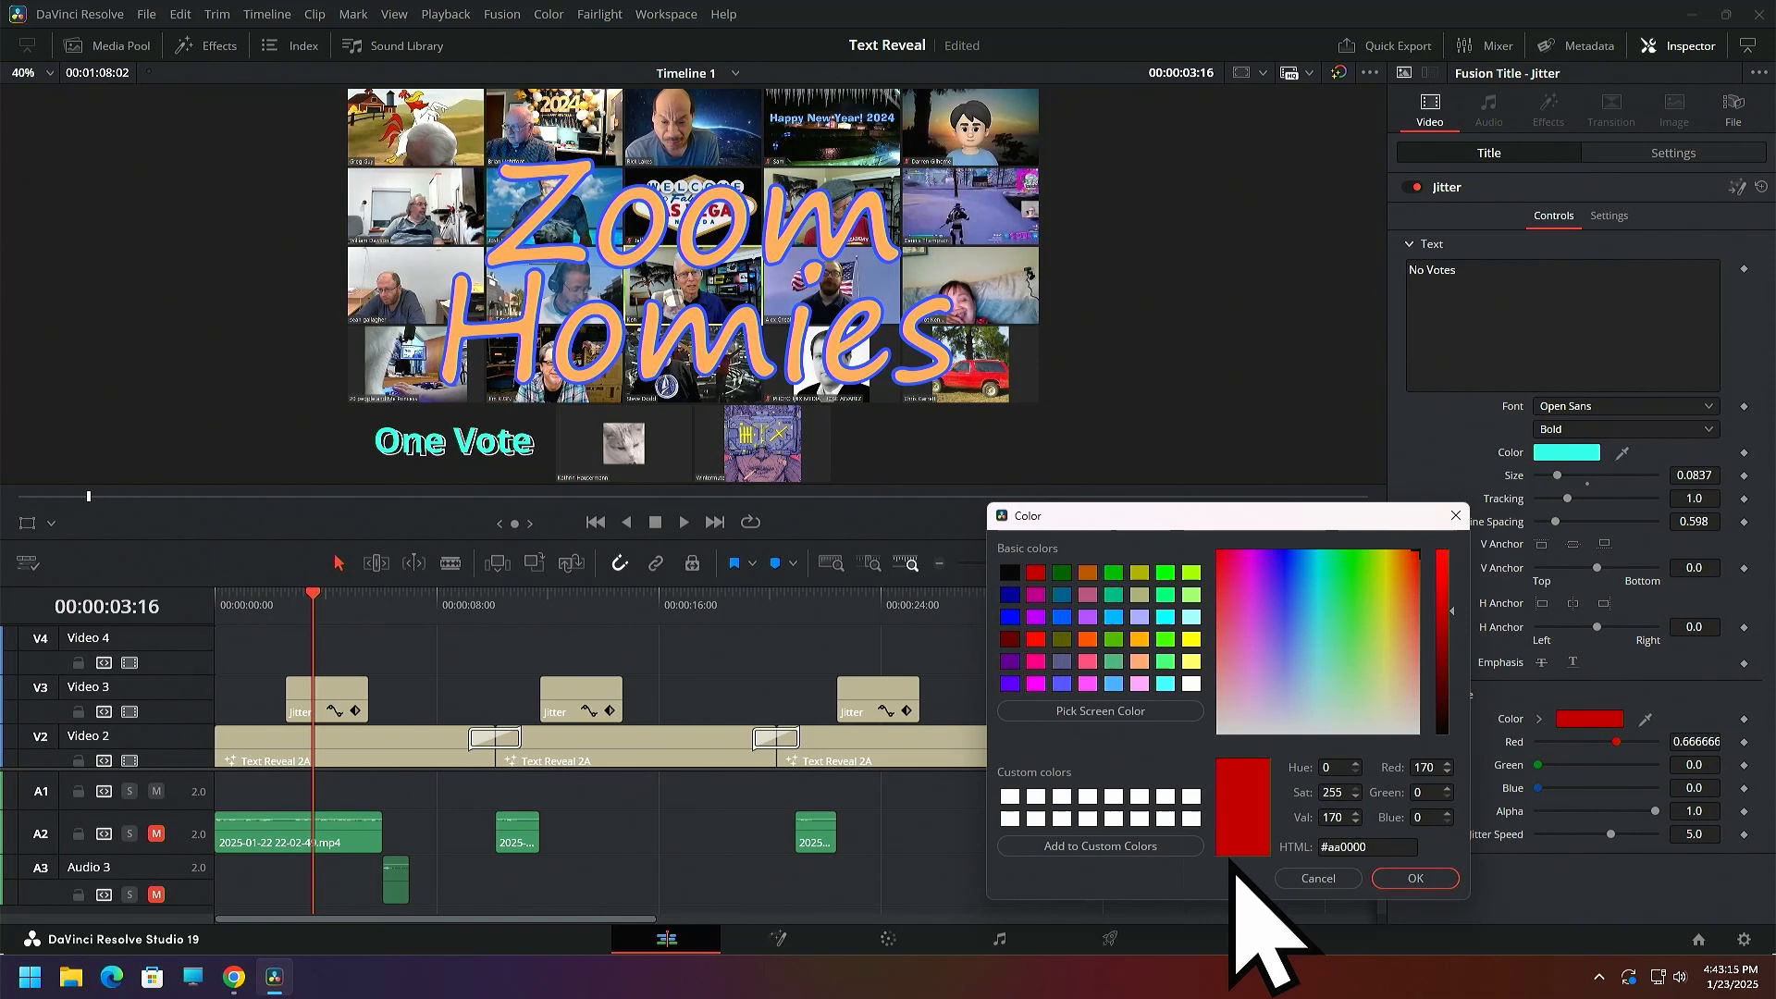
left_click(1416, 878)
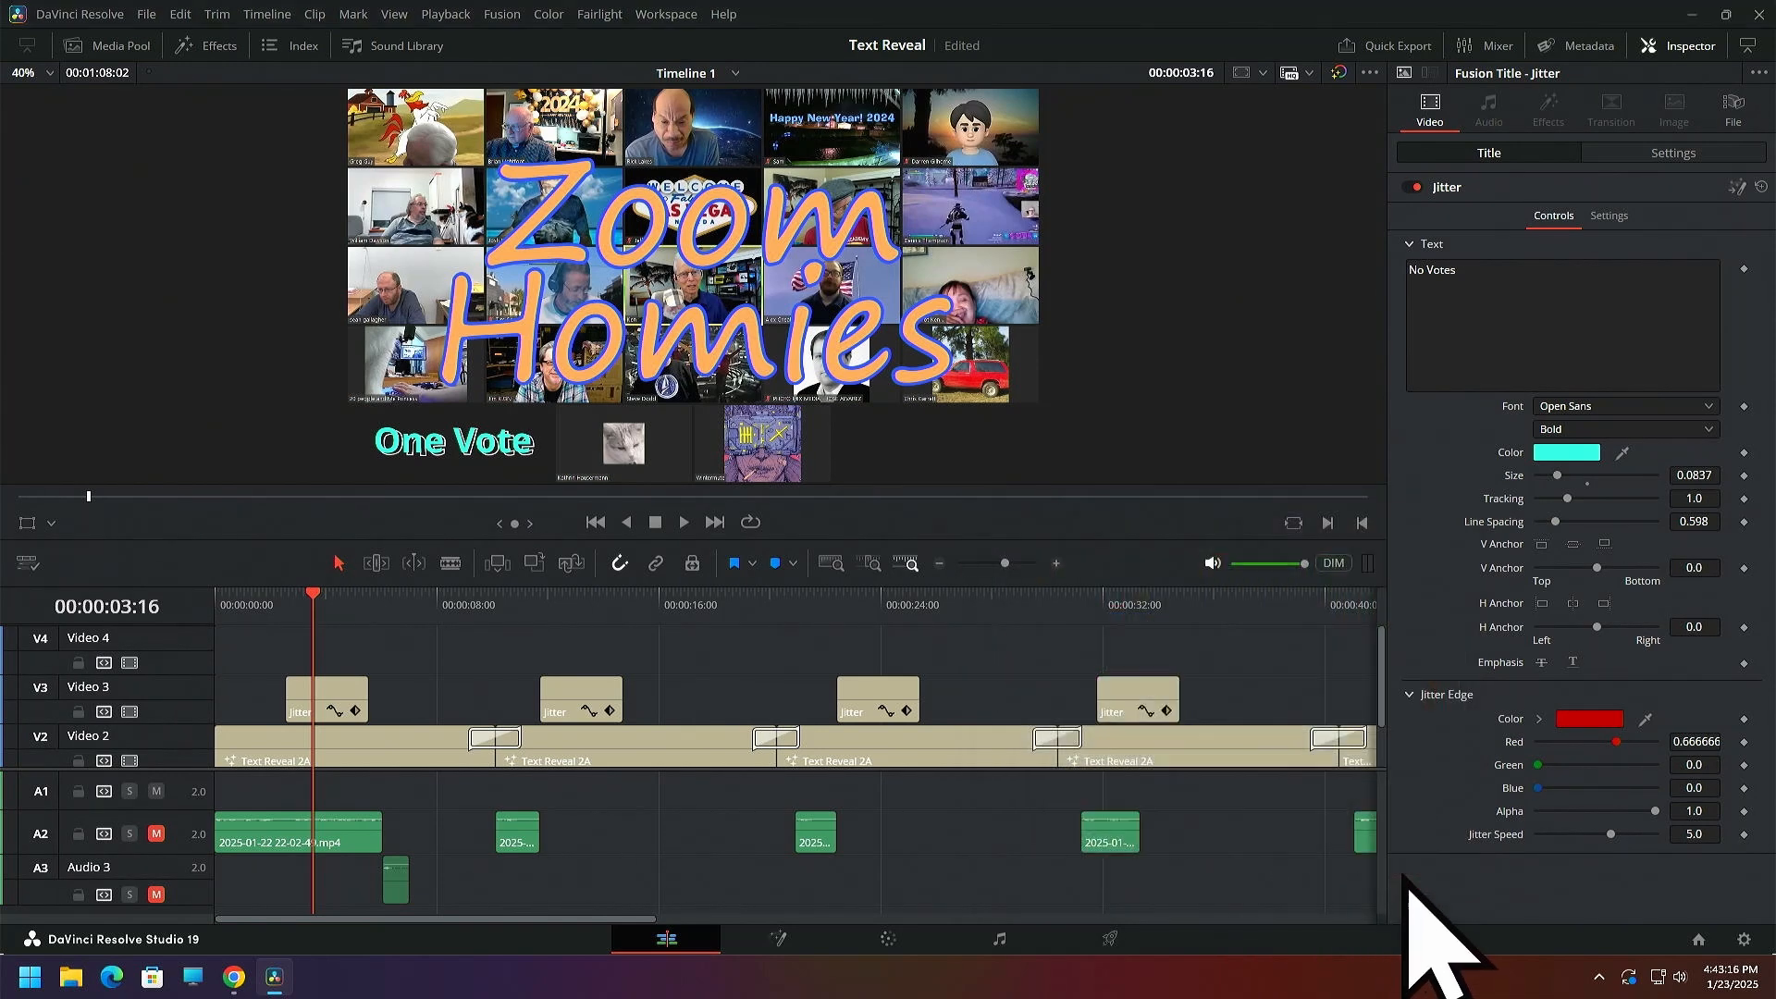
Step: Play back the first and last titles to review the jitter edge colour
left_click(287, 606)
key("space")
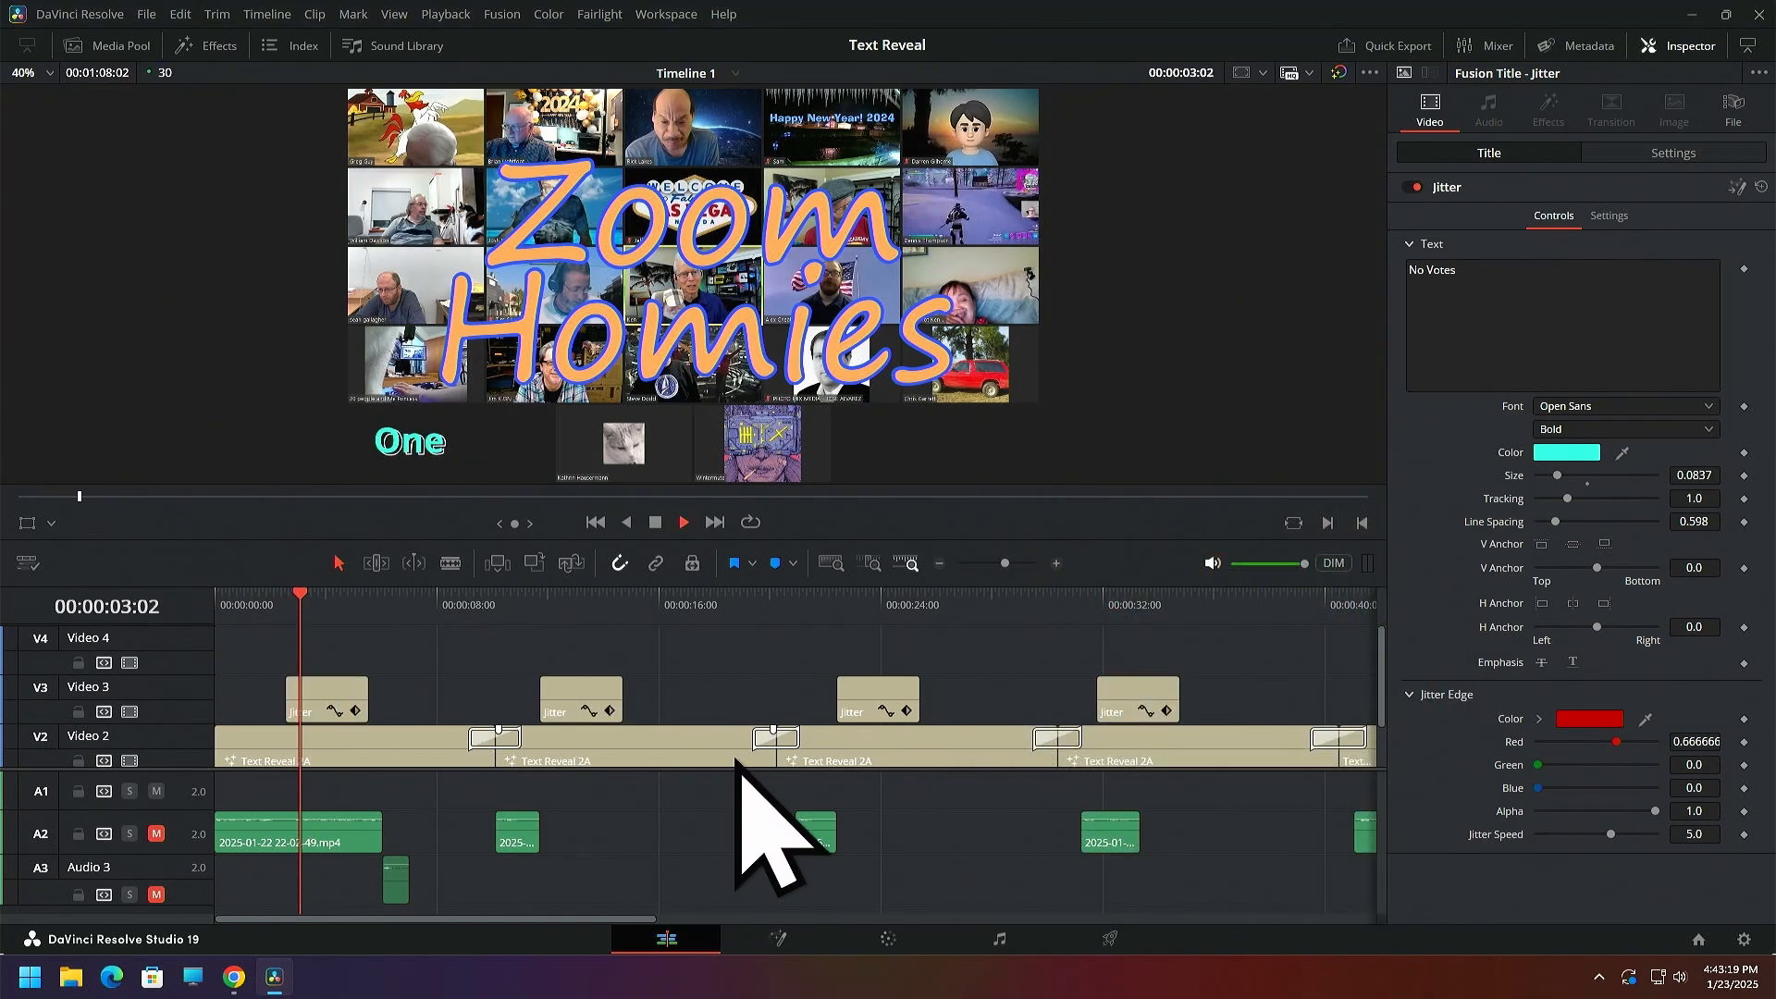
key("space")
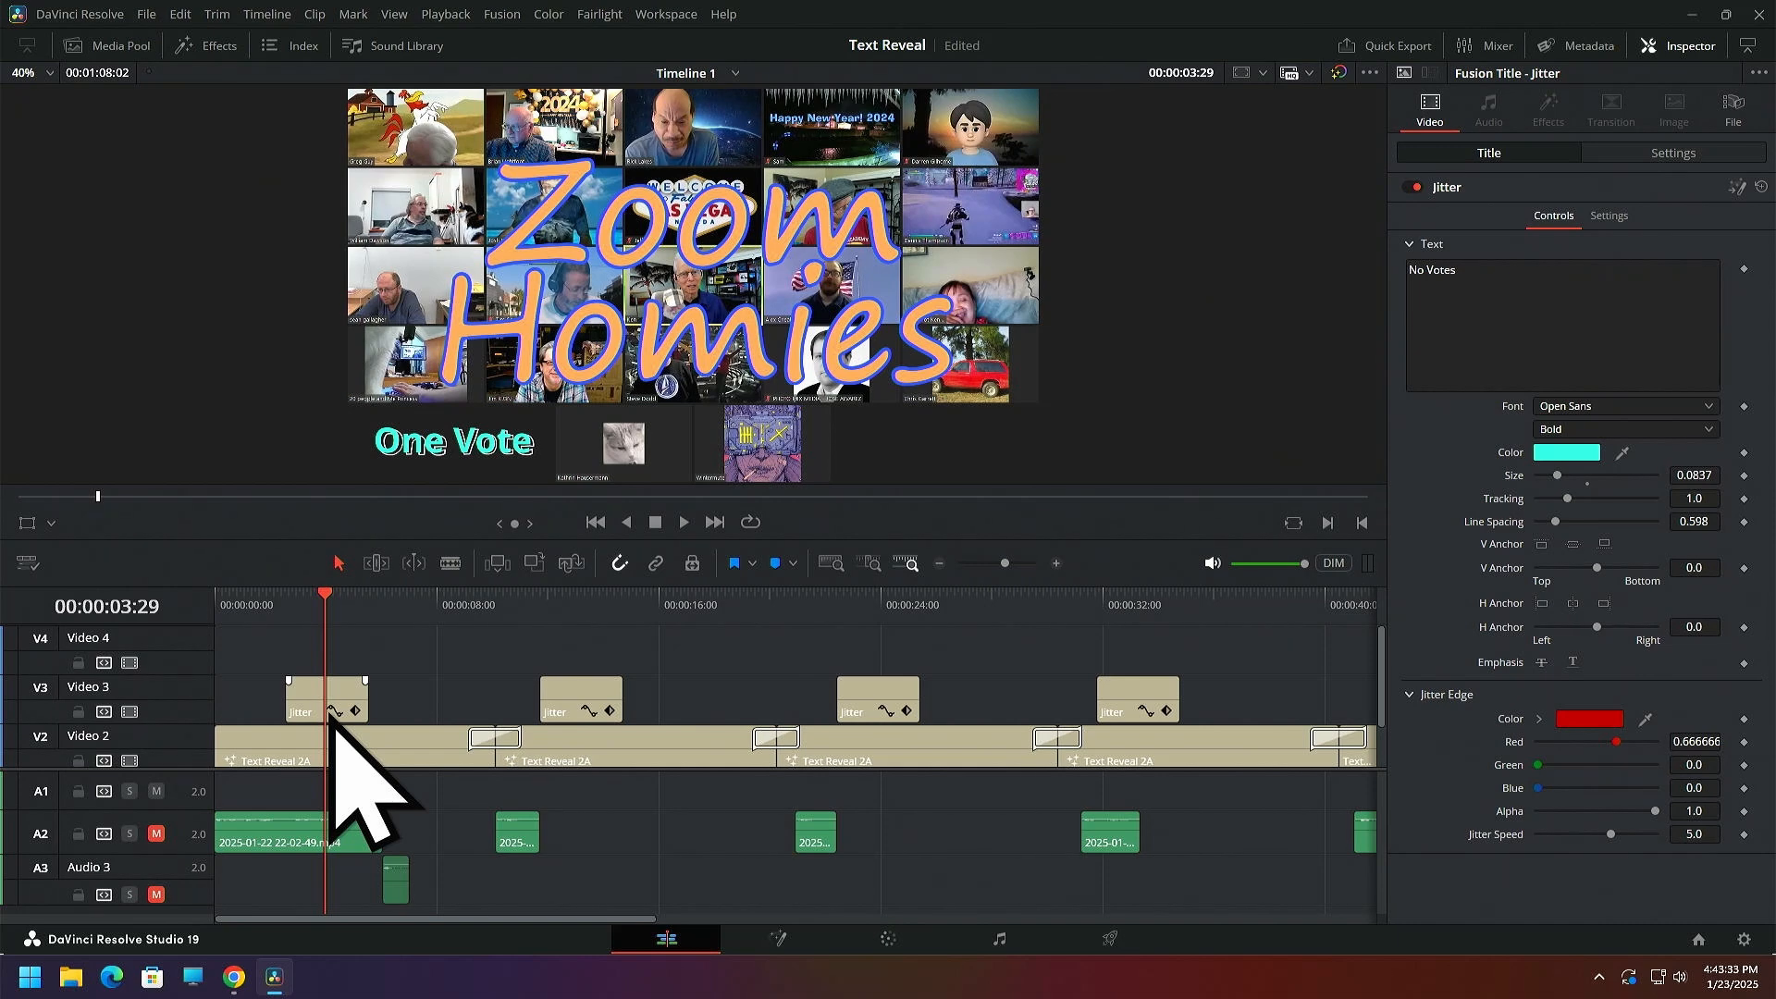
key("End")
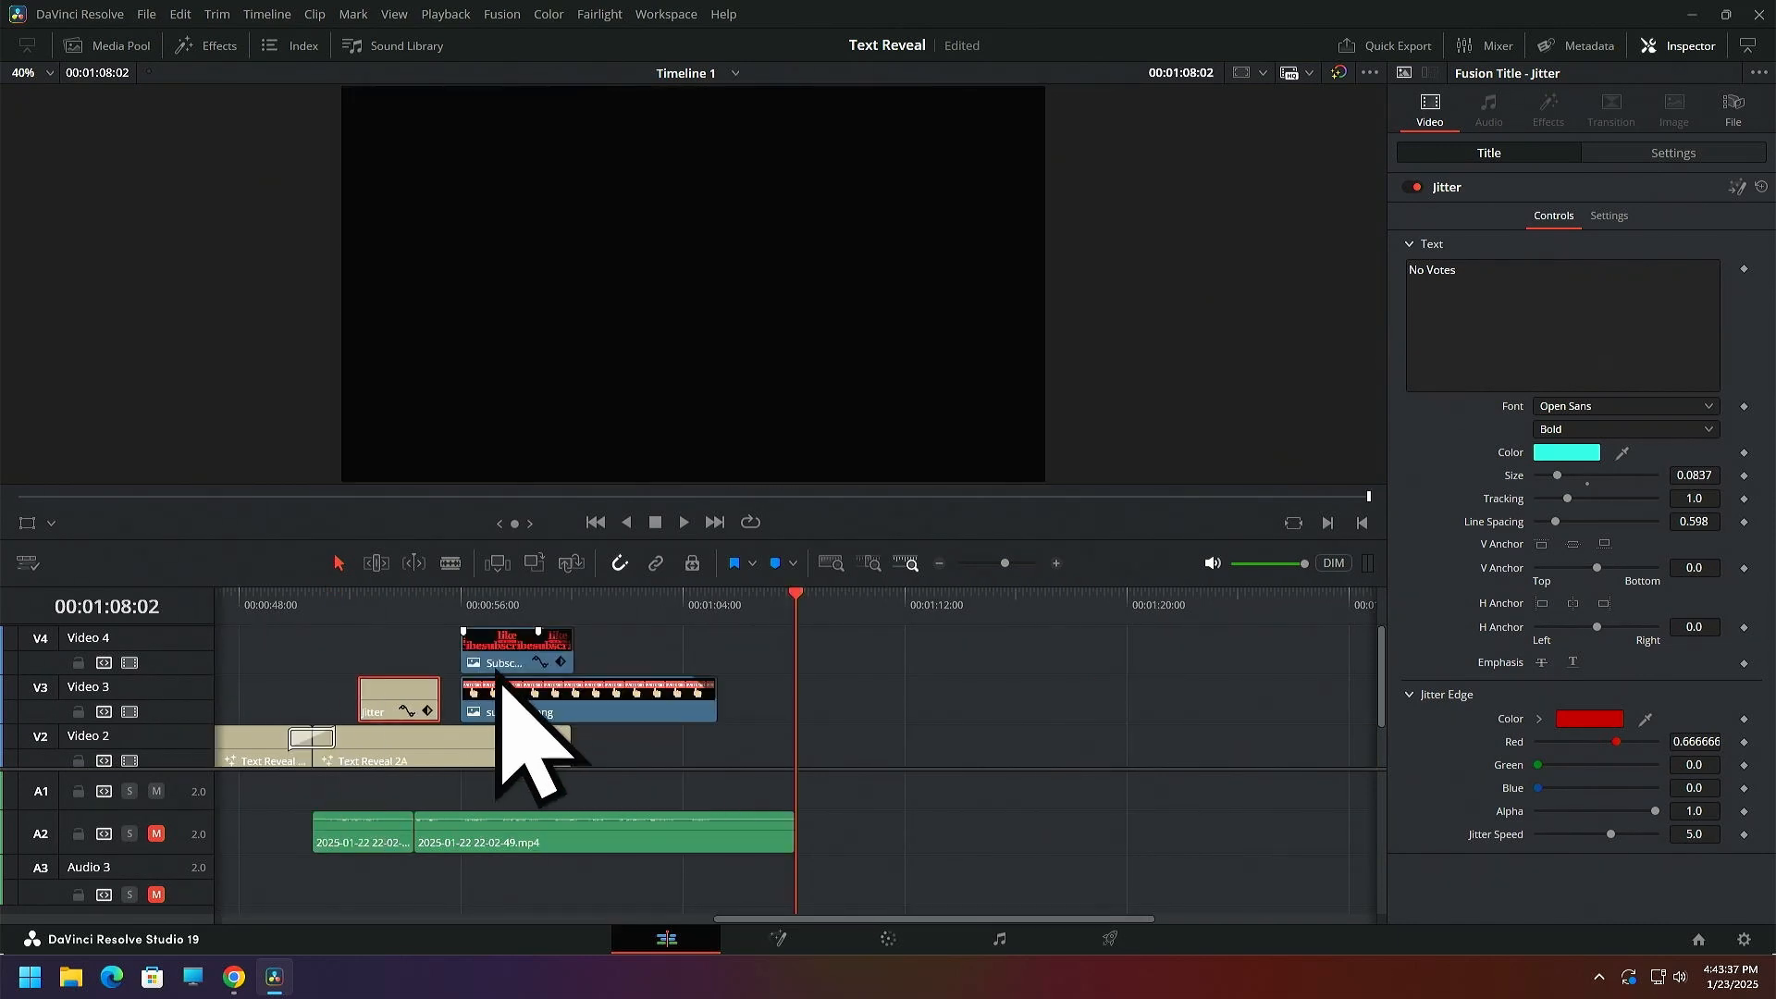
left_click(339, 602)
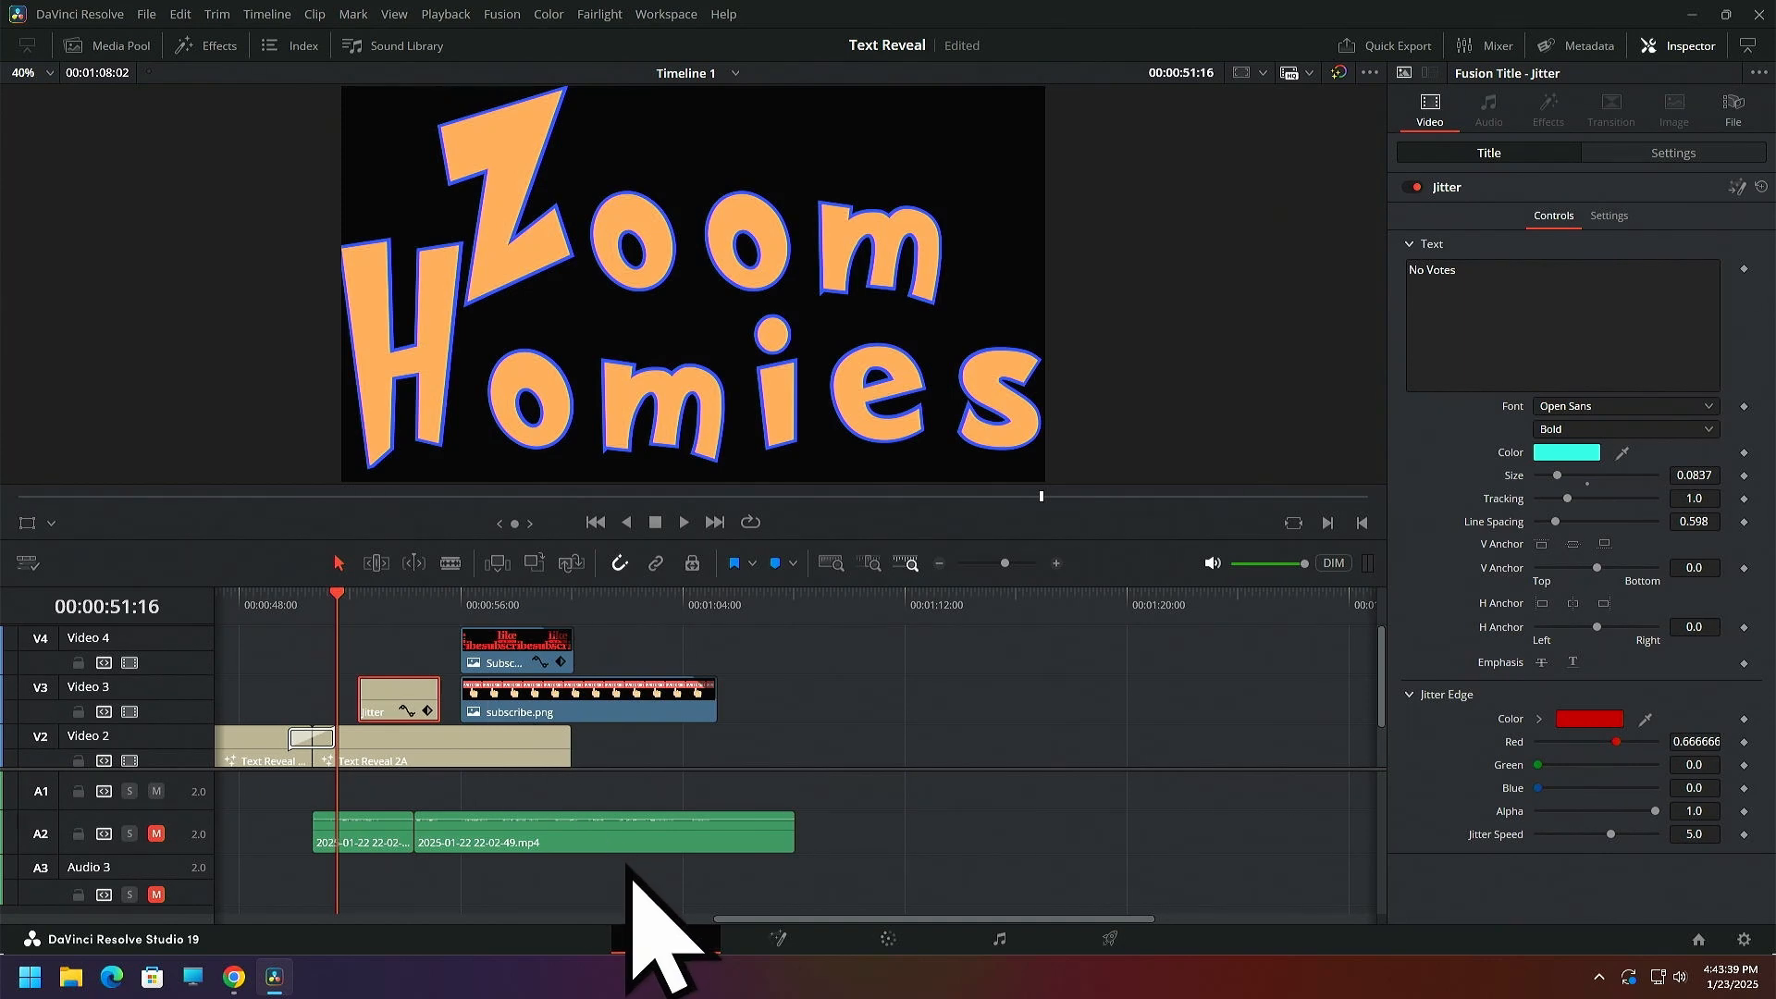
key("space")
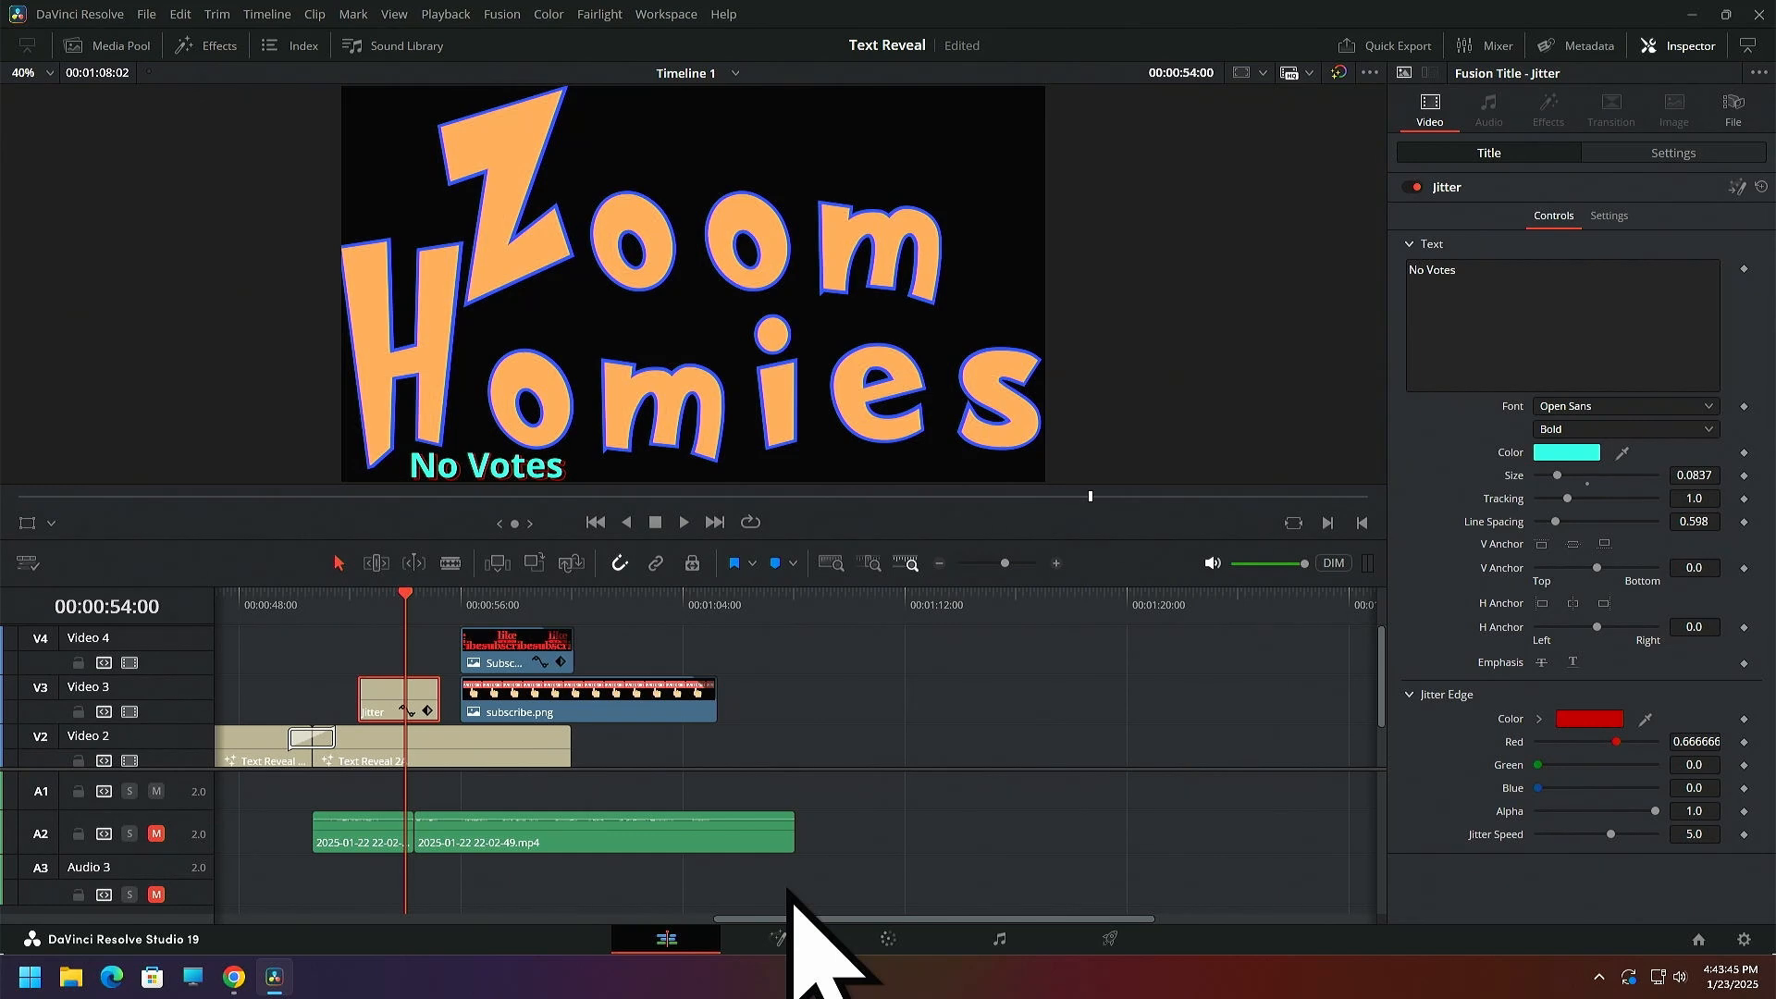
key("Home")
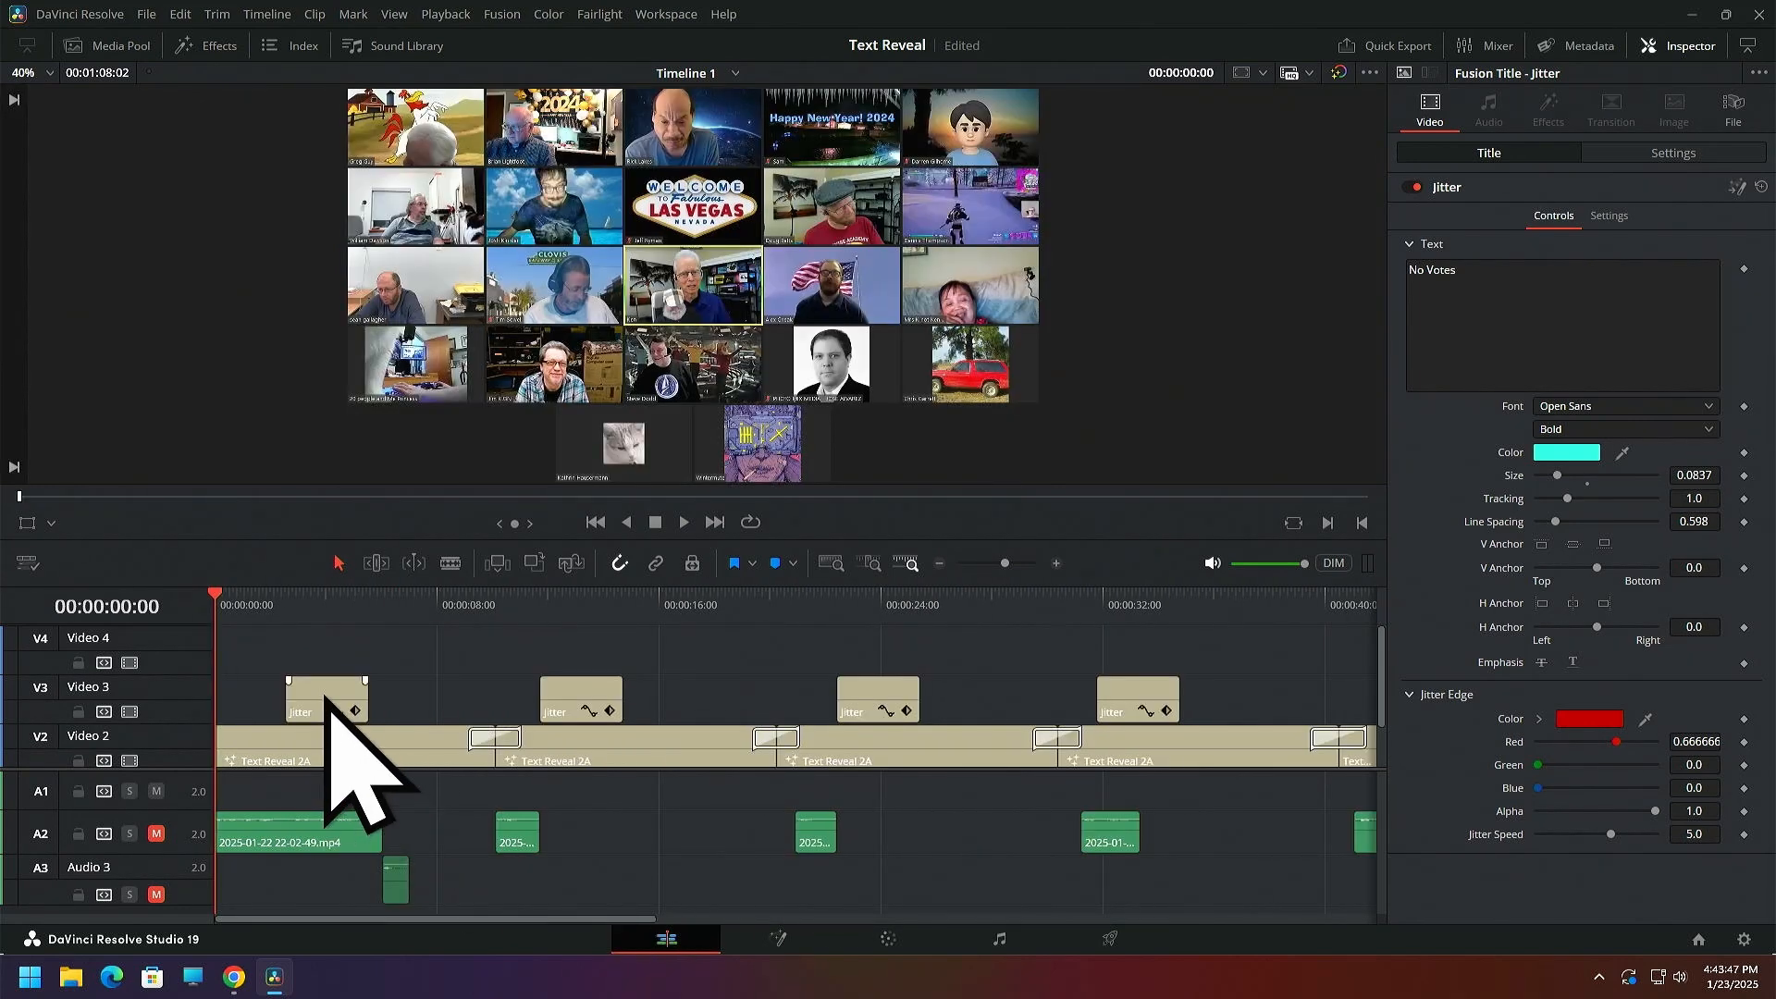
Step: Set the Jitter Edge colour of the first One Vote title, at the timeline start, to pink #ff62c3
left_click(326, 701)
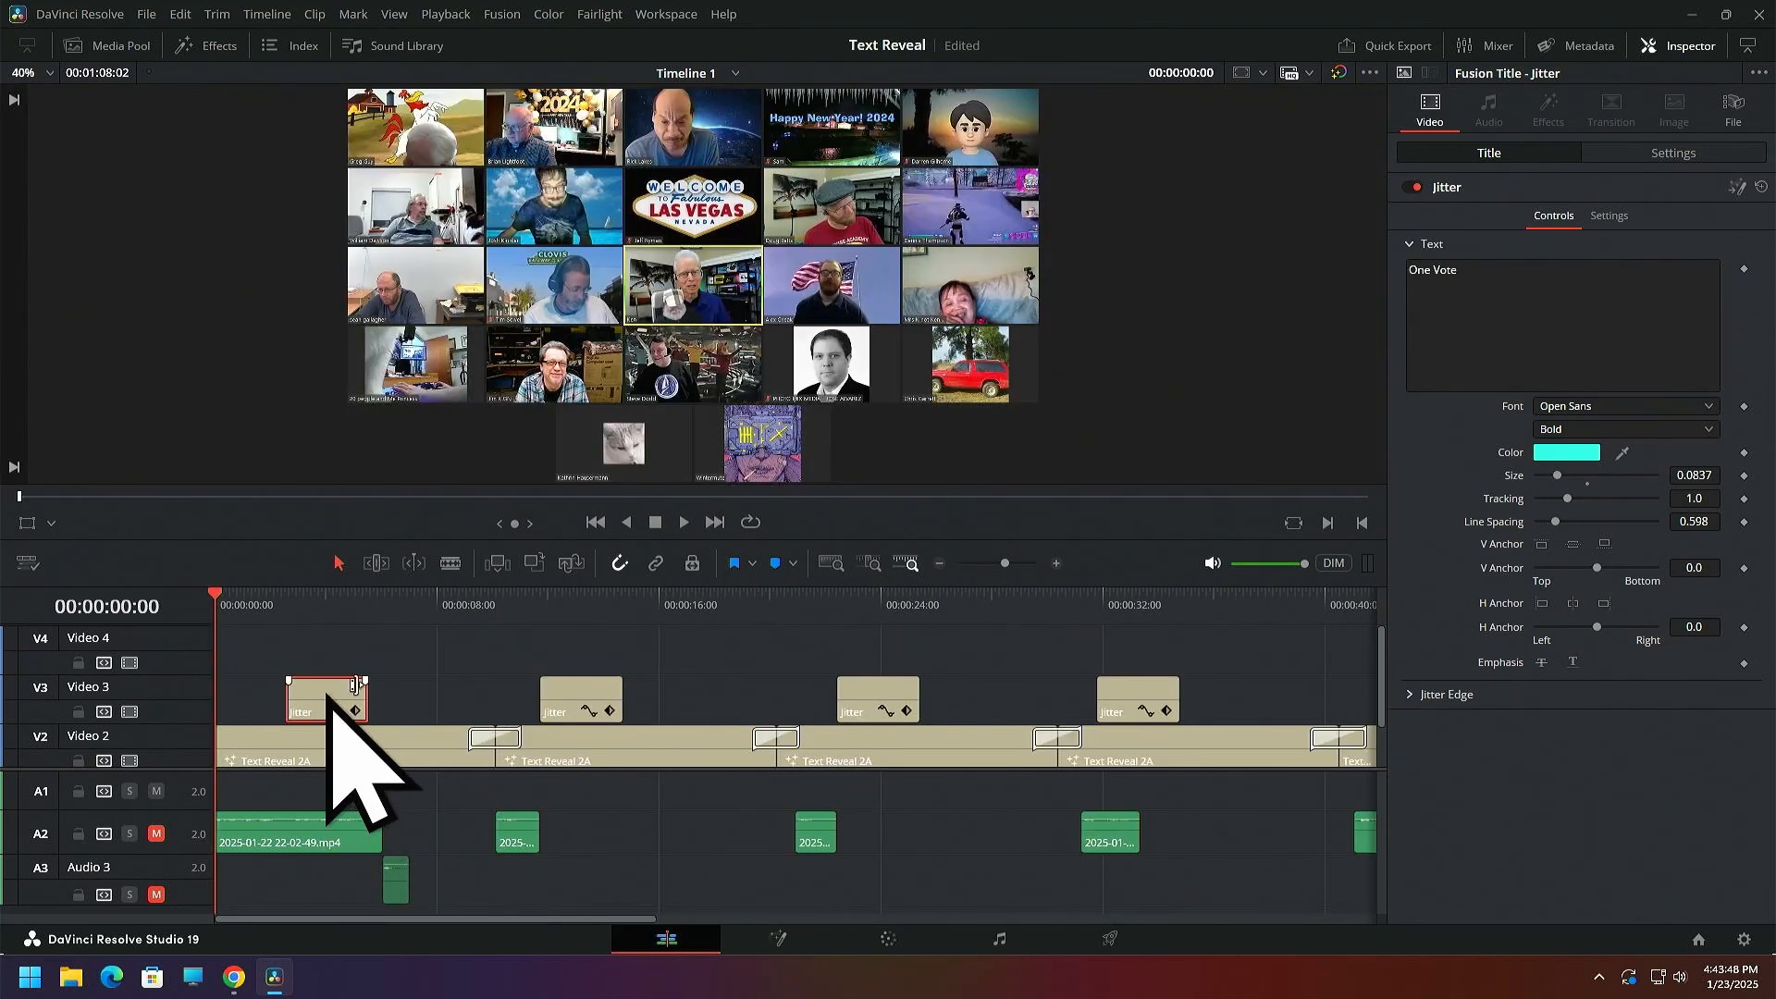
left_click(1413, 696)
left_click(1589, 719)
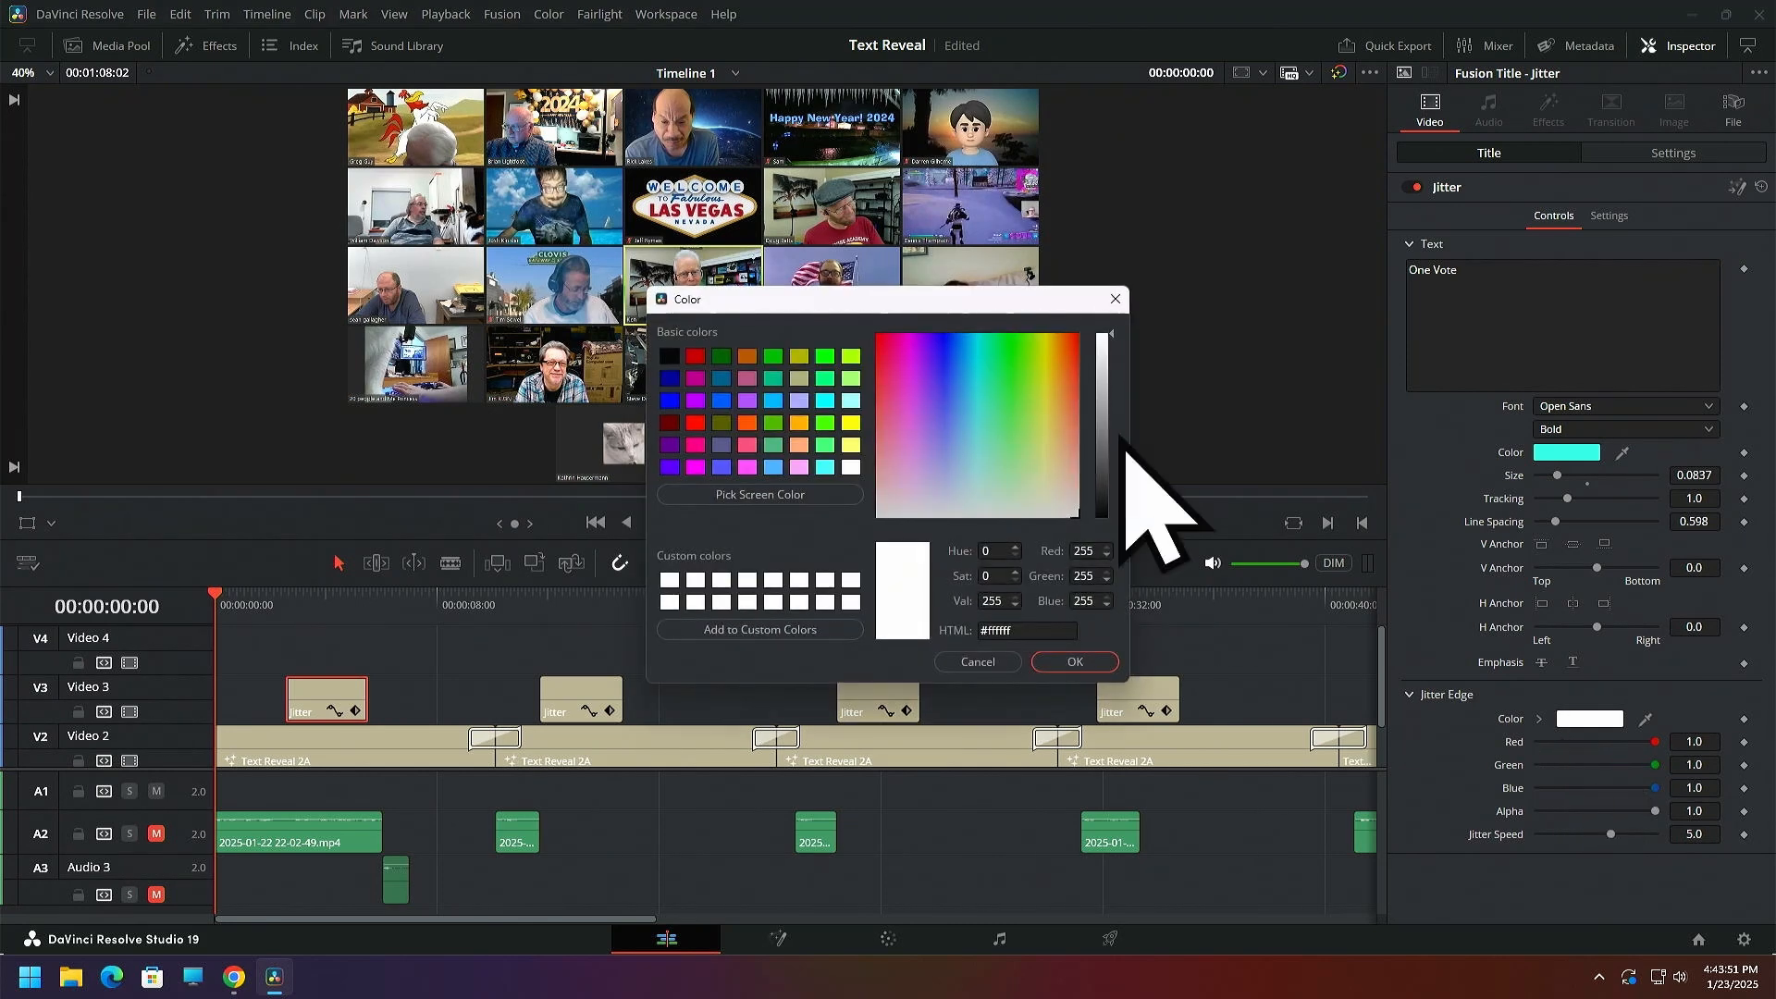
left_click_drag(986, 308, 1383, 560)
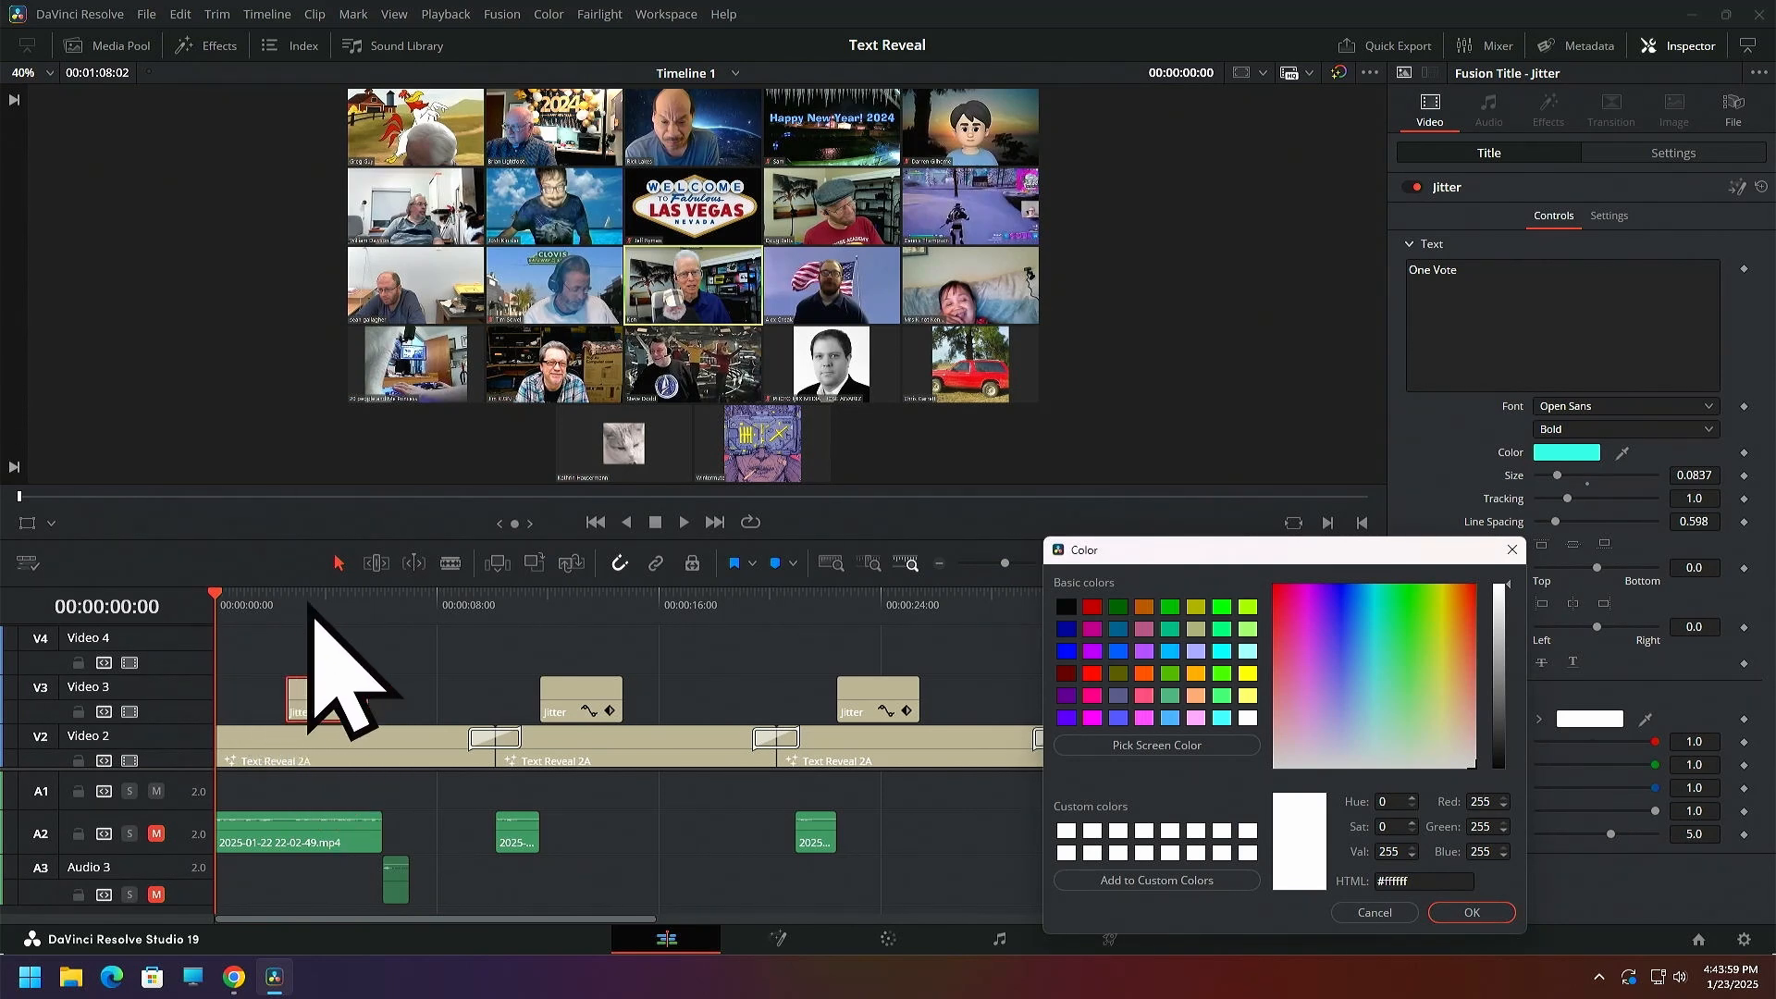
left_click(1375, 912)
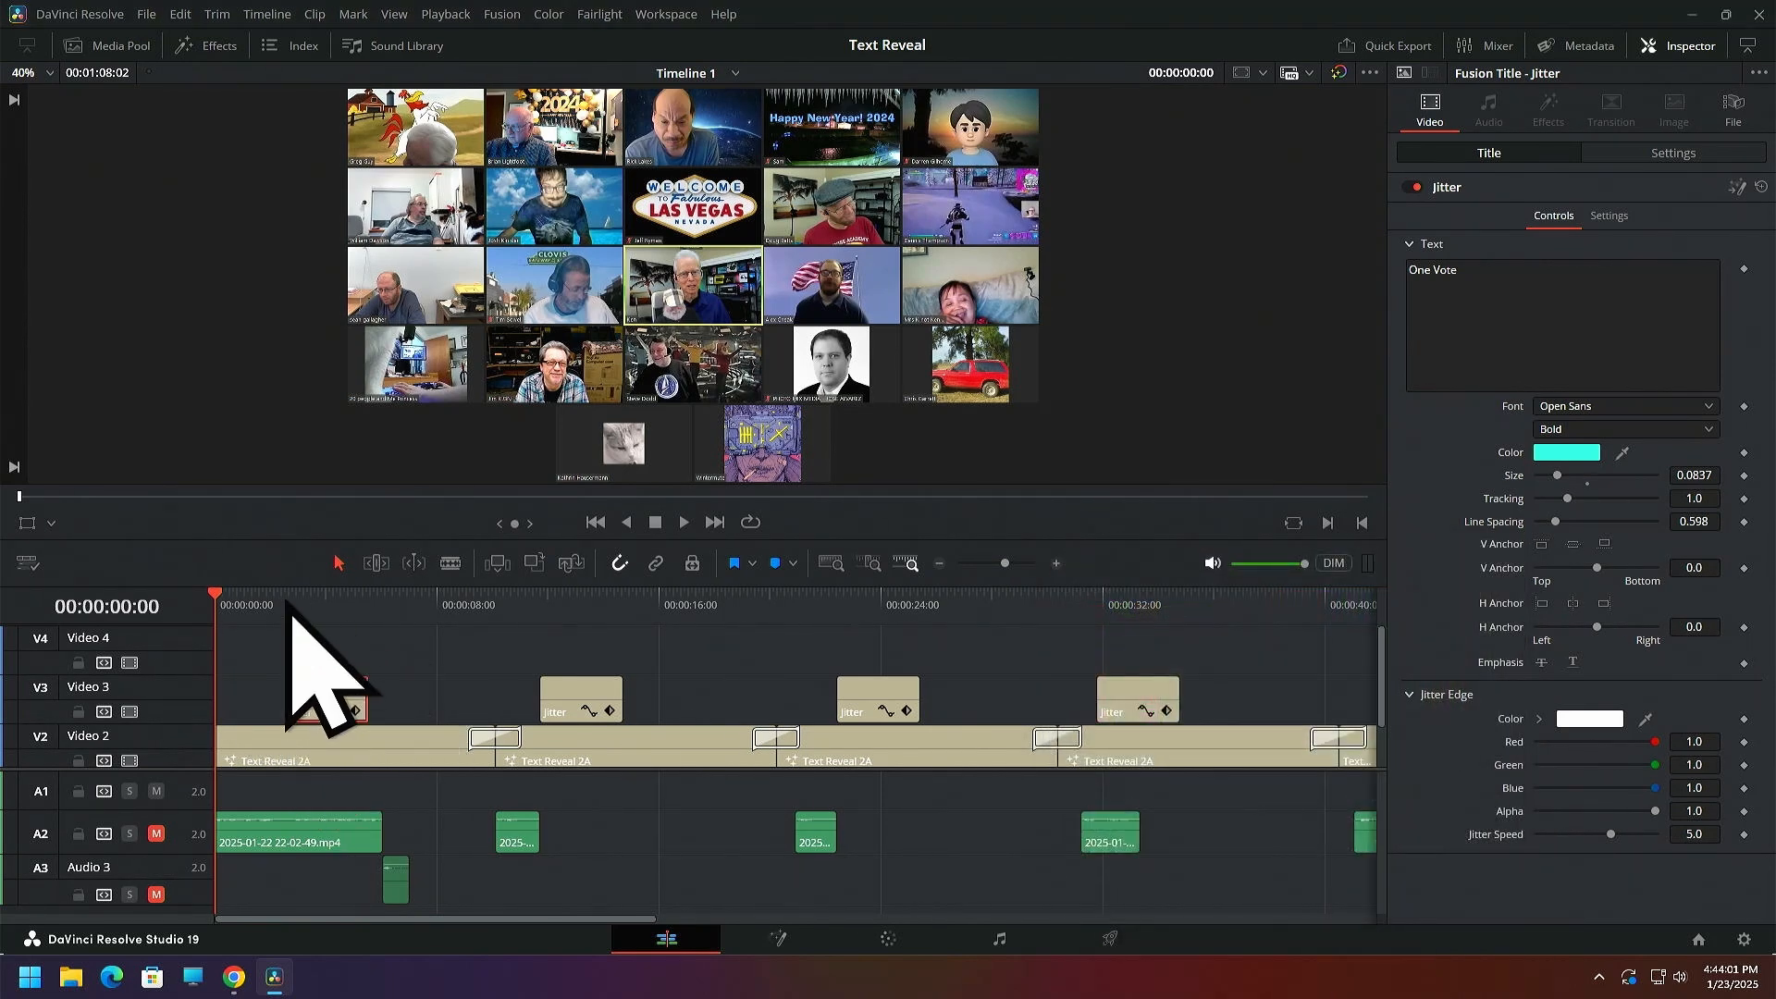
left_click_drag(227, 610, 333, 612)
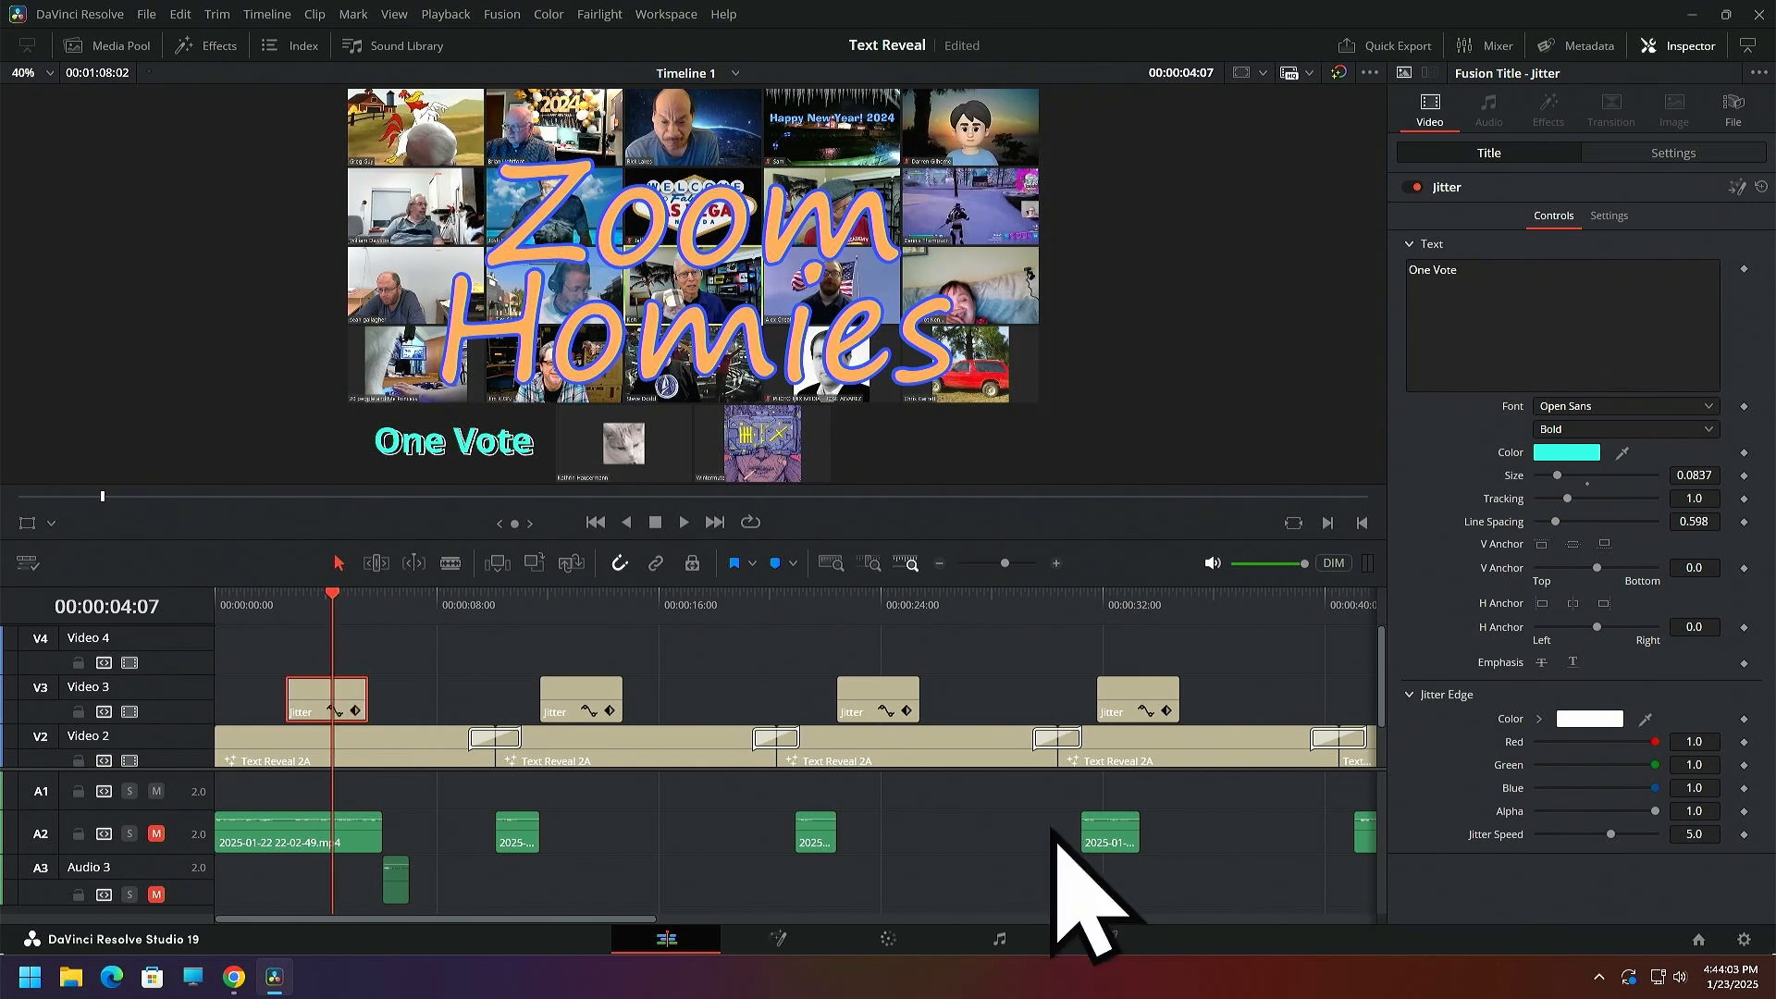
left_click(1591, 720)
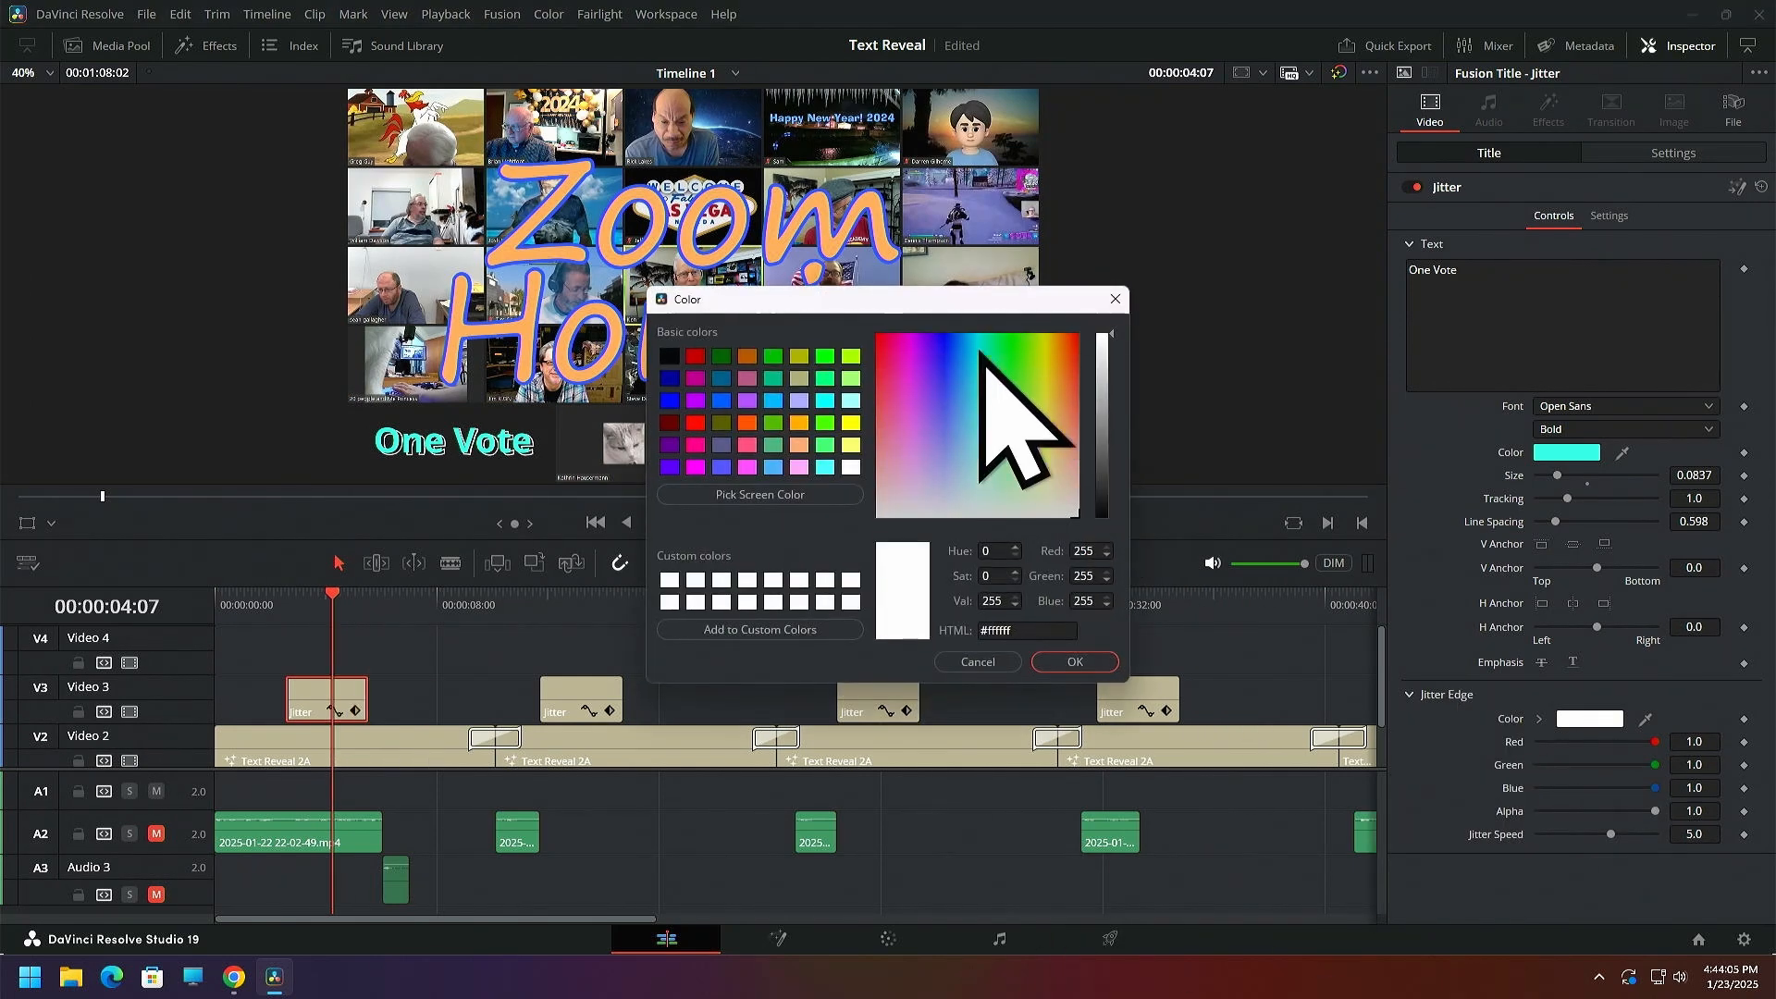
left_click_drag(979, 310, 1395, 549)
left_click_drag(1457, 661, 1312, 646)
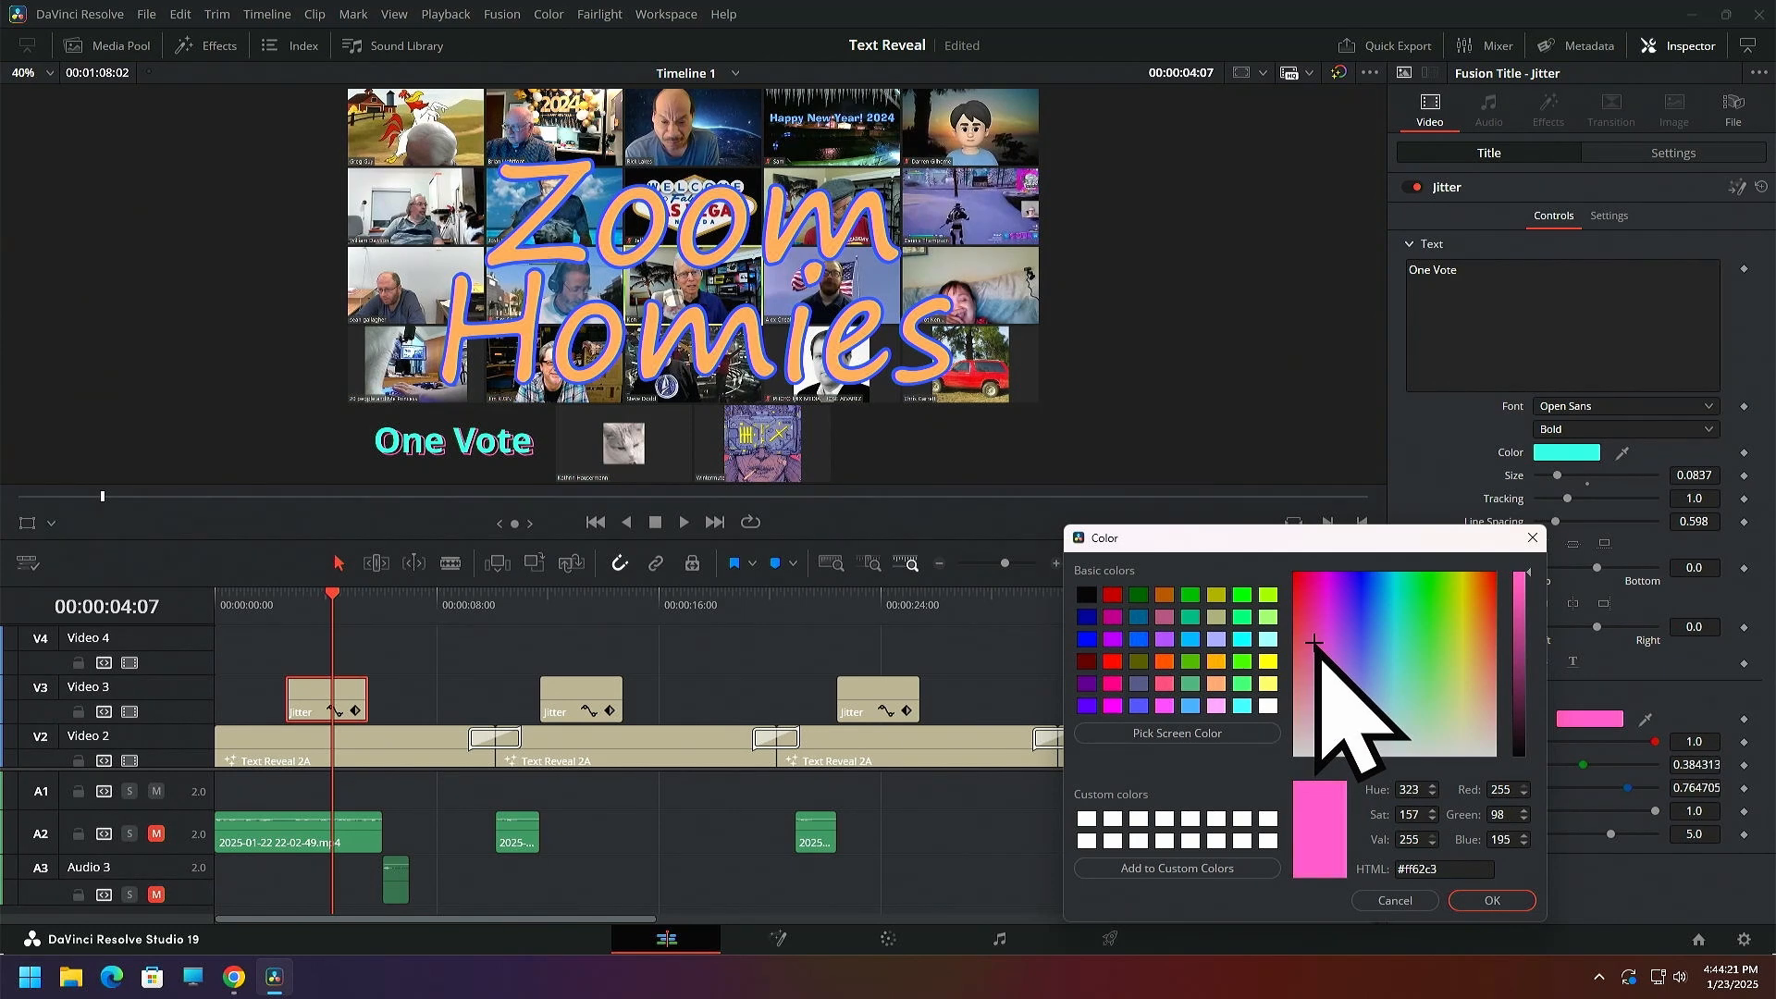
left_click(1492, 900)
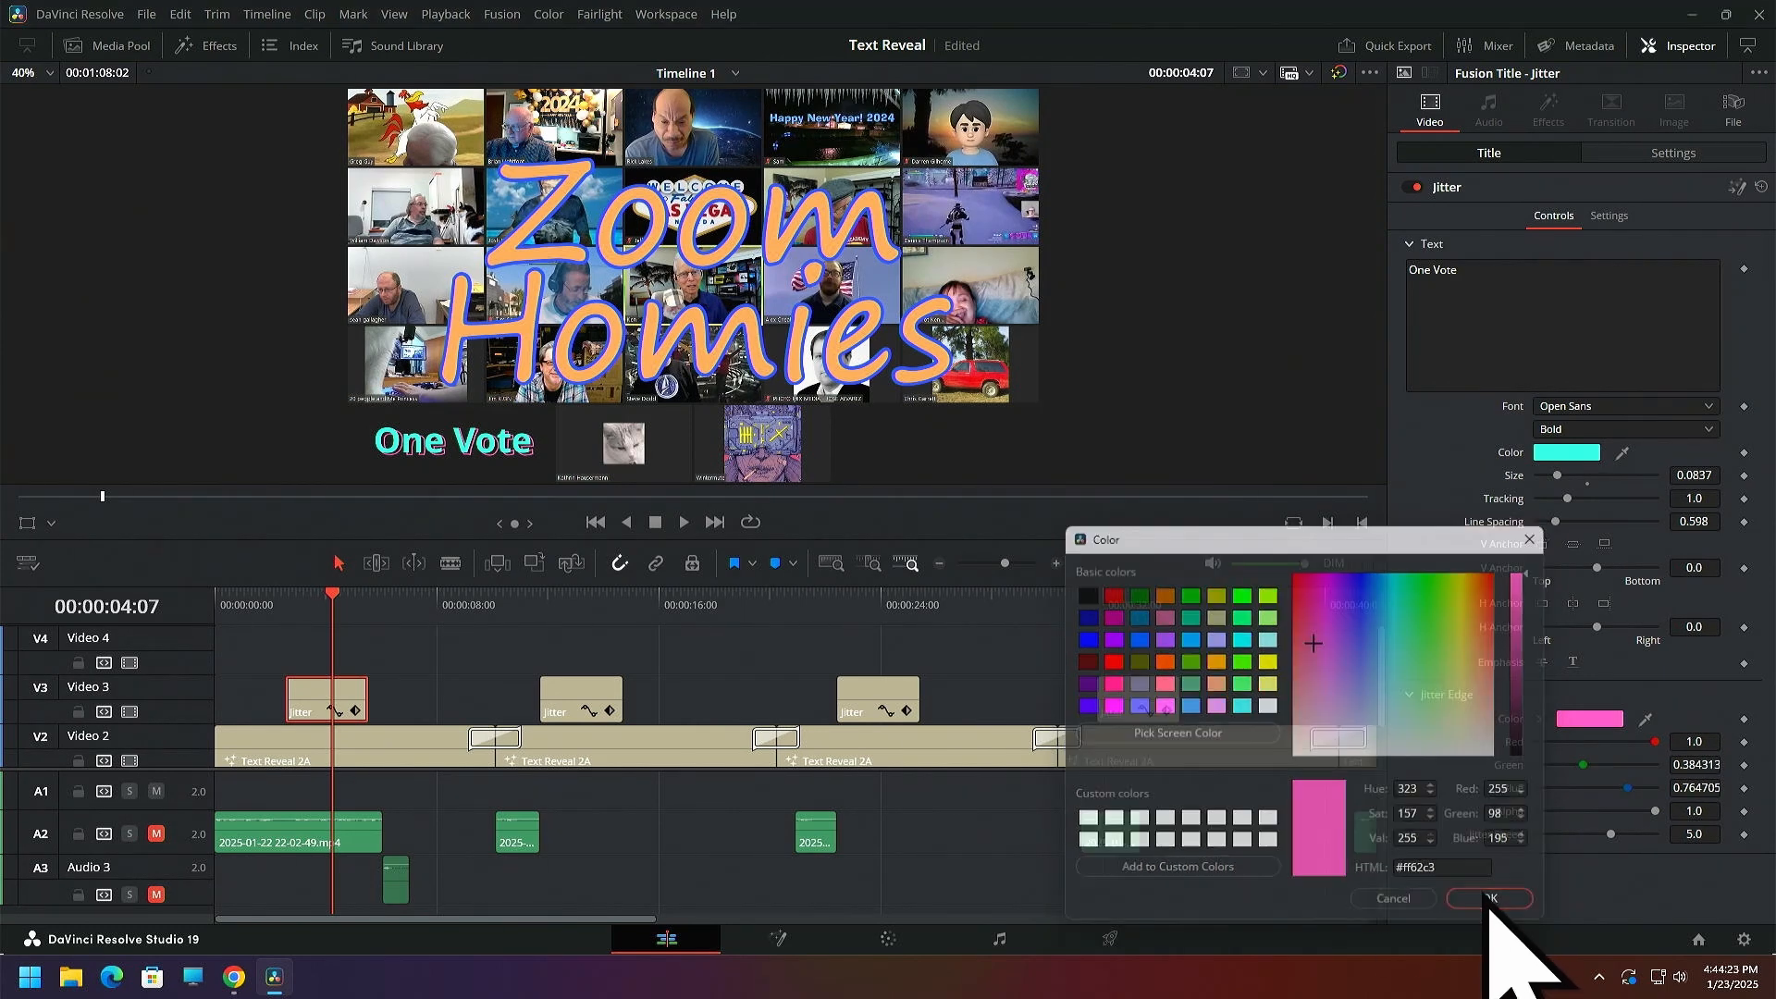
Step: Set the Jitter Edge colour of the second title, around 10 seconds, to peach #ffc4a9
left_click(593, 692)
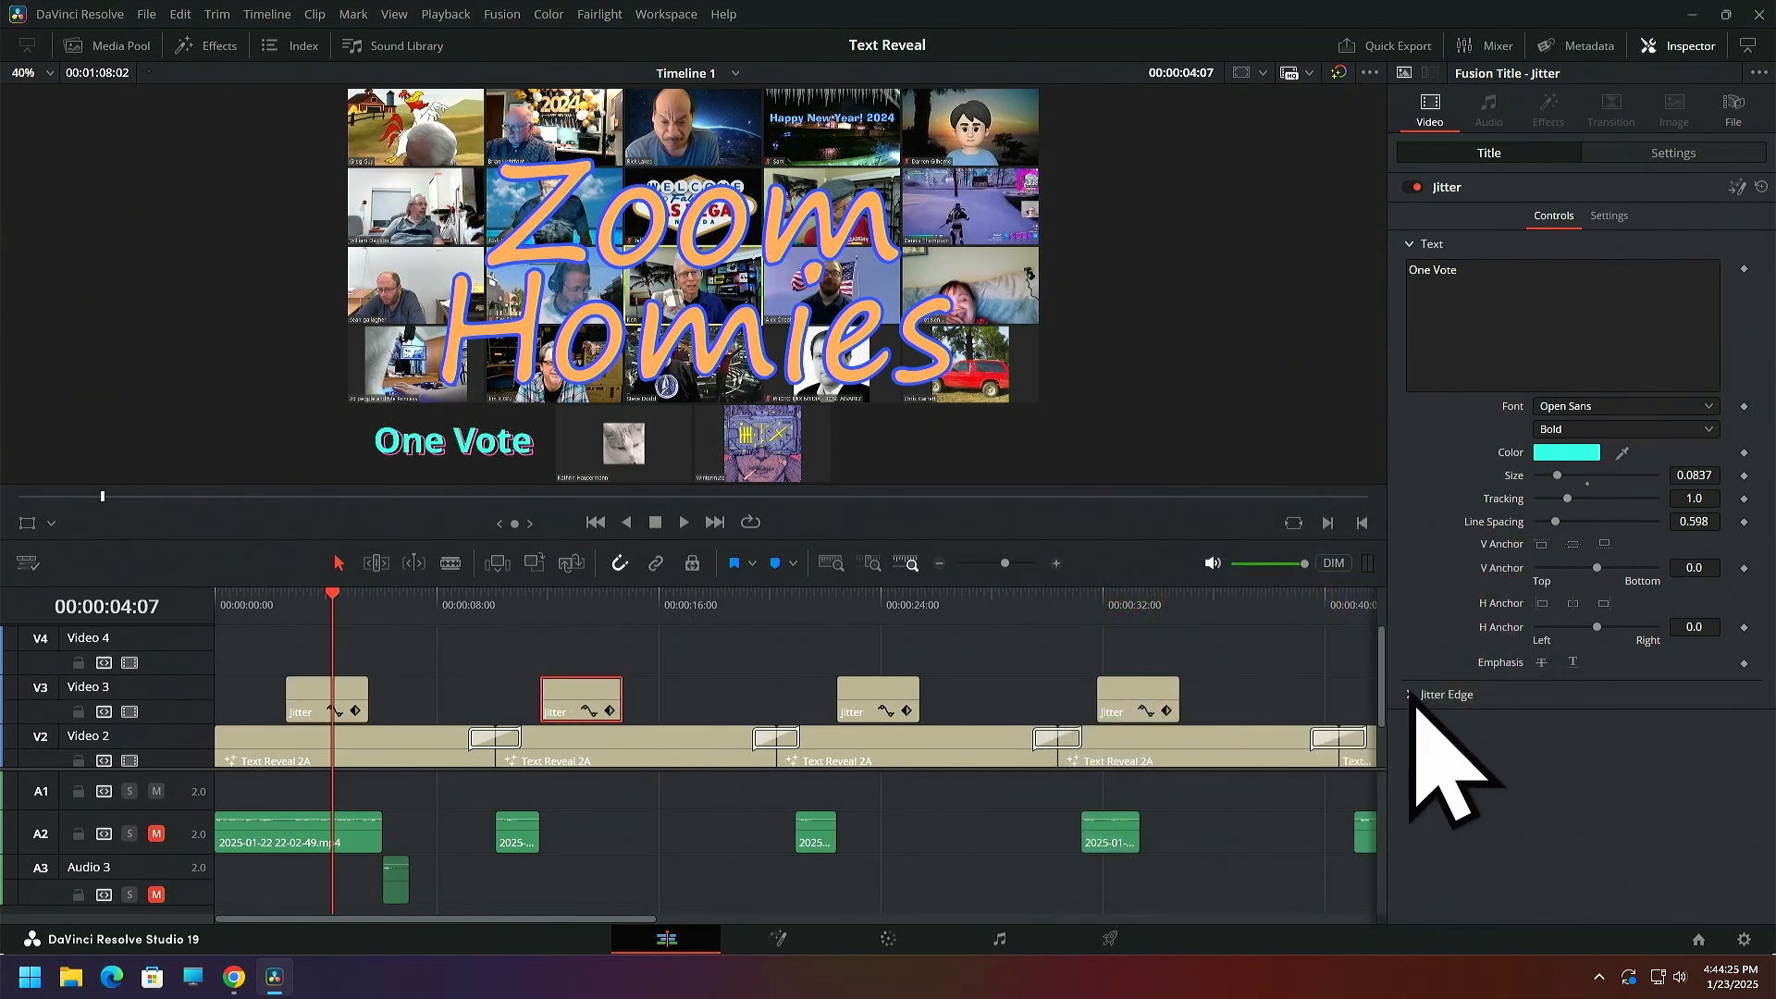
left_click(1413, 696)
left_click(1587, 719)
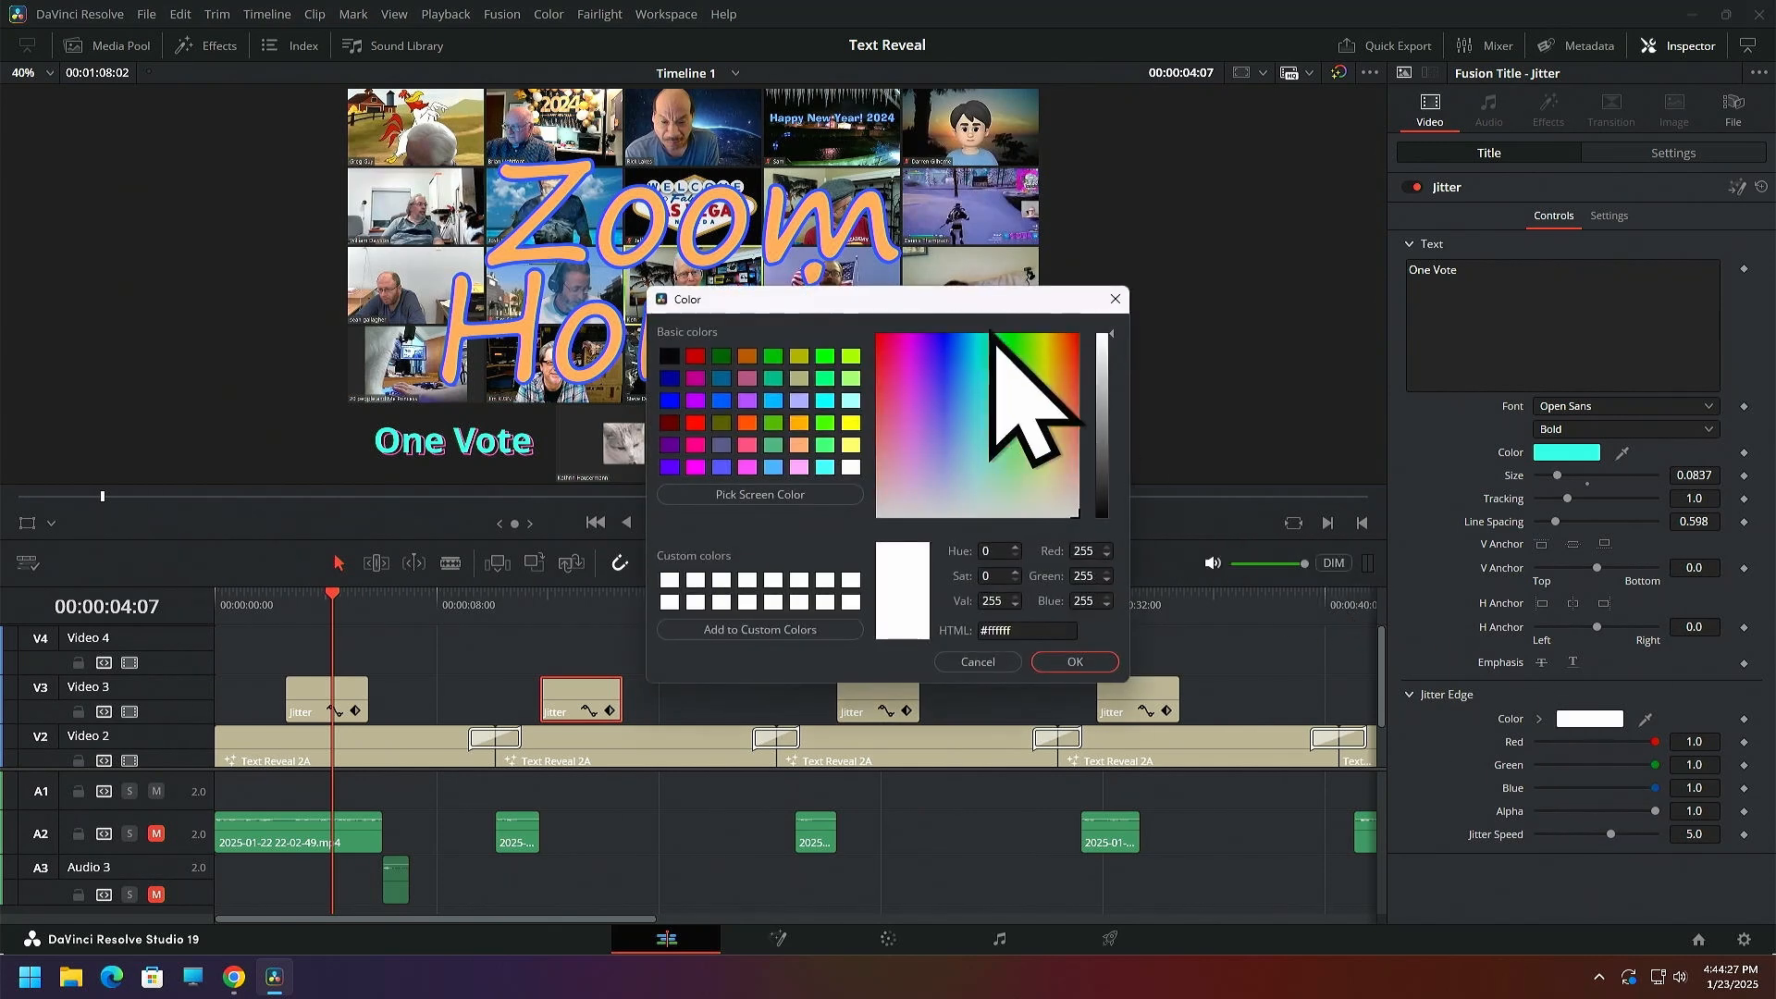
left_click_drag(991, 299, 1271, 428)
left_click_drag(1327, 586, 1347, 589)
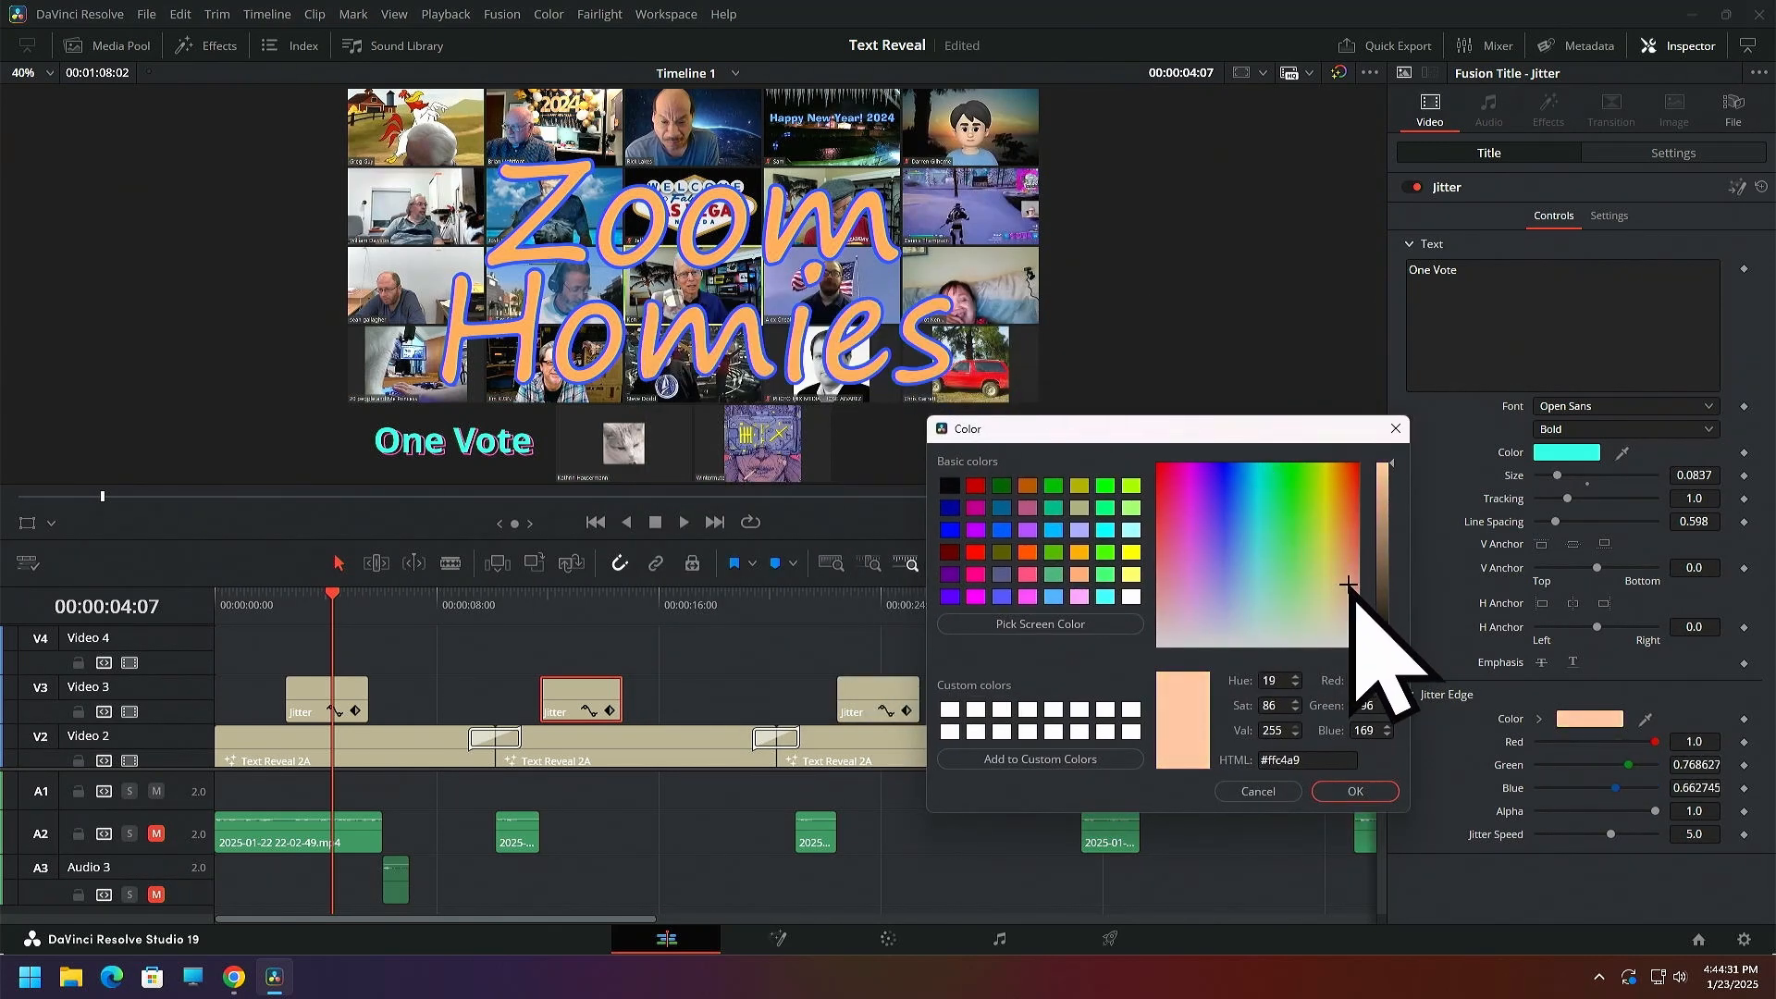
left_click(1354, 791)
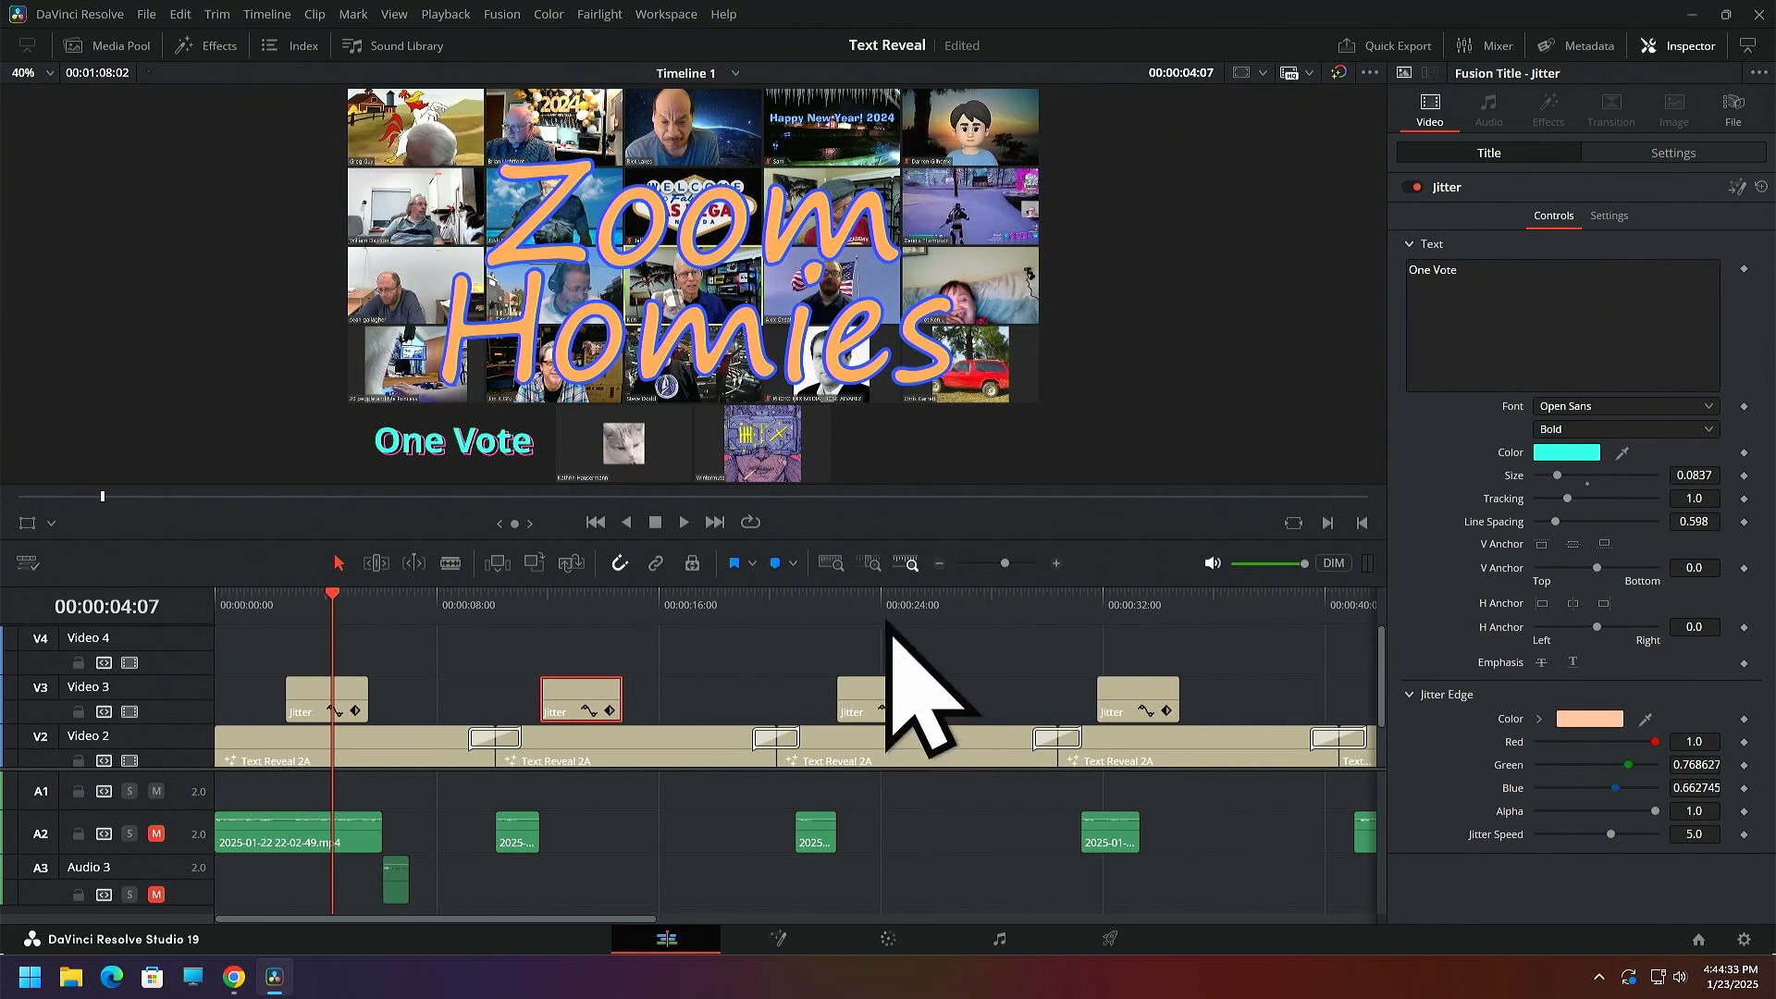
Step: Set the Jitter Edge colour of the No Votes title around 23 seconds to orange-brown #aa5500
left_click(875, 705)
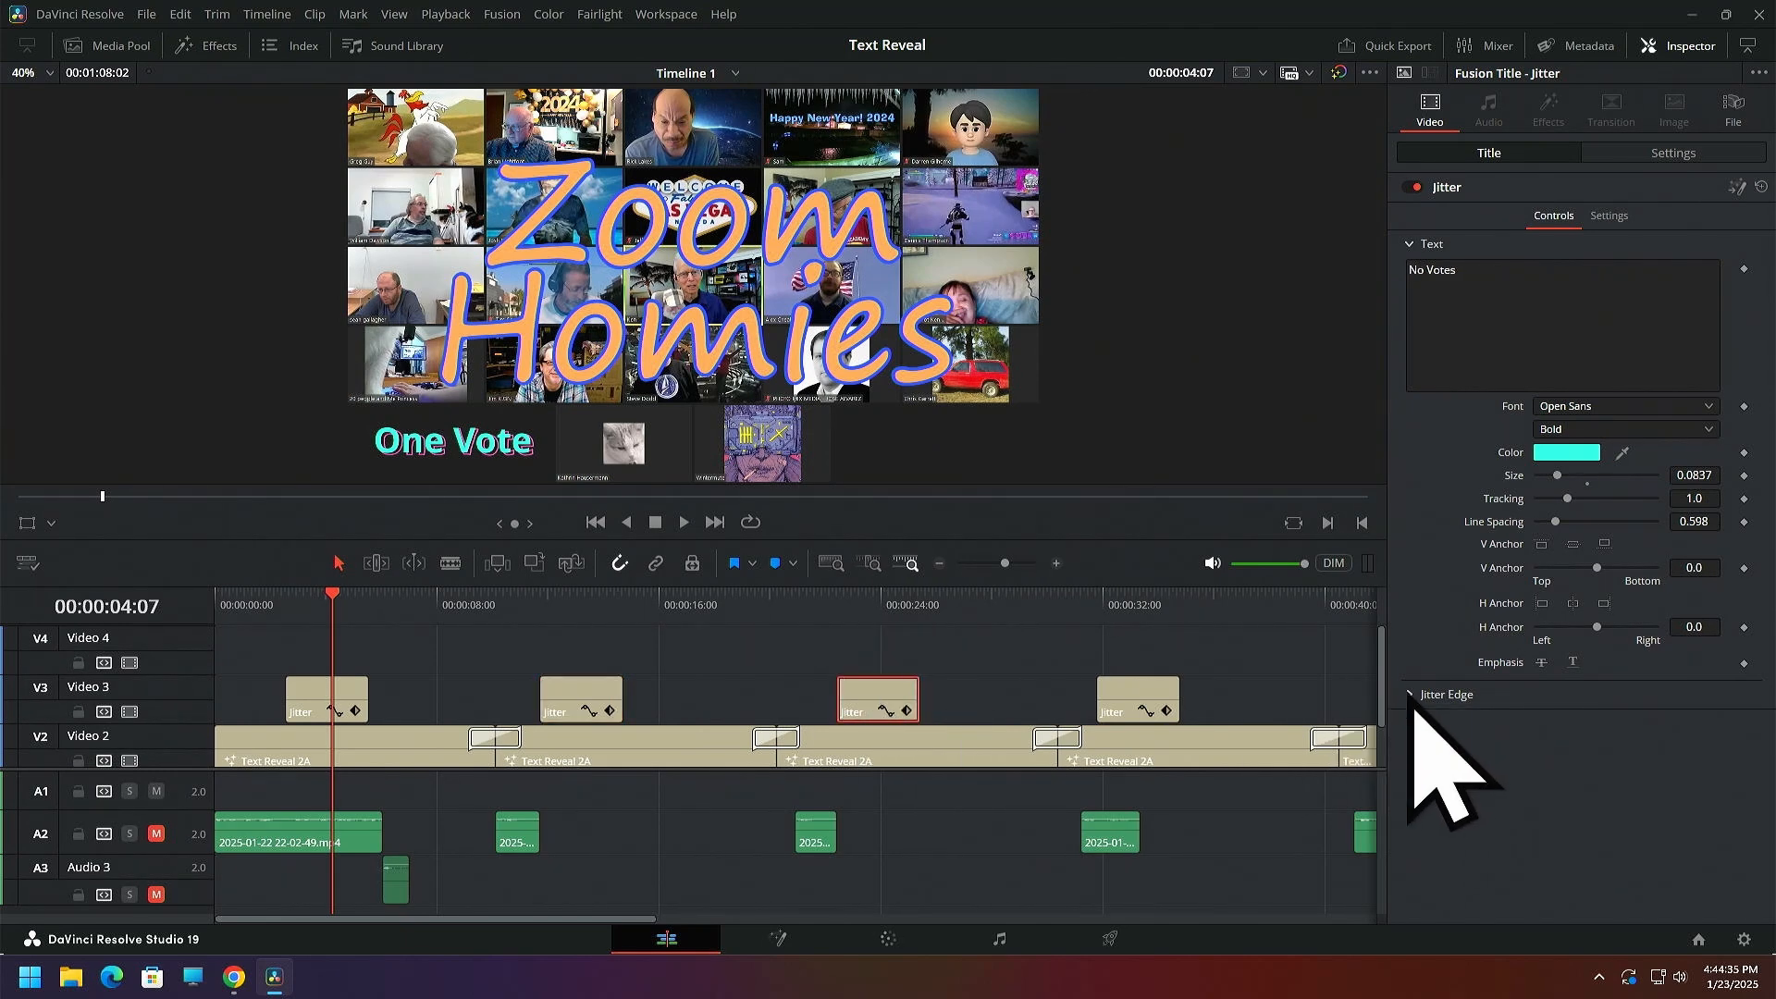
left_click(1411, 696)
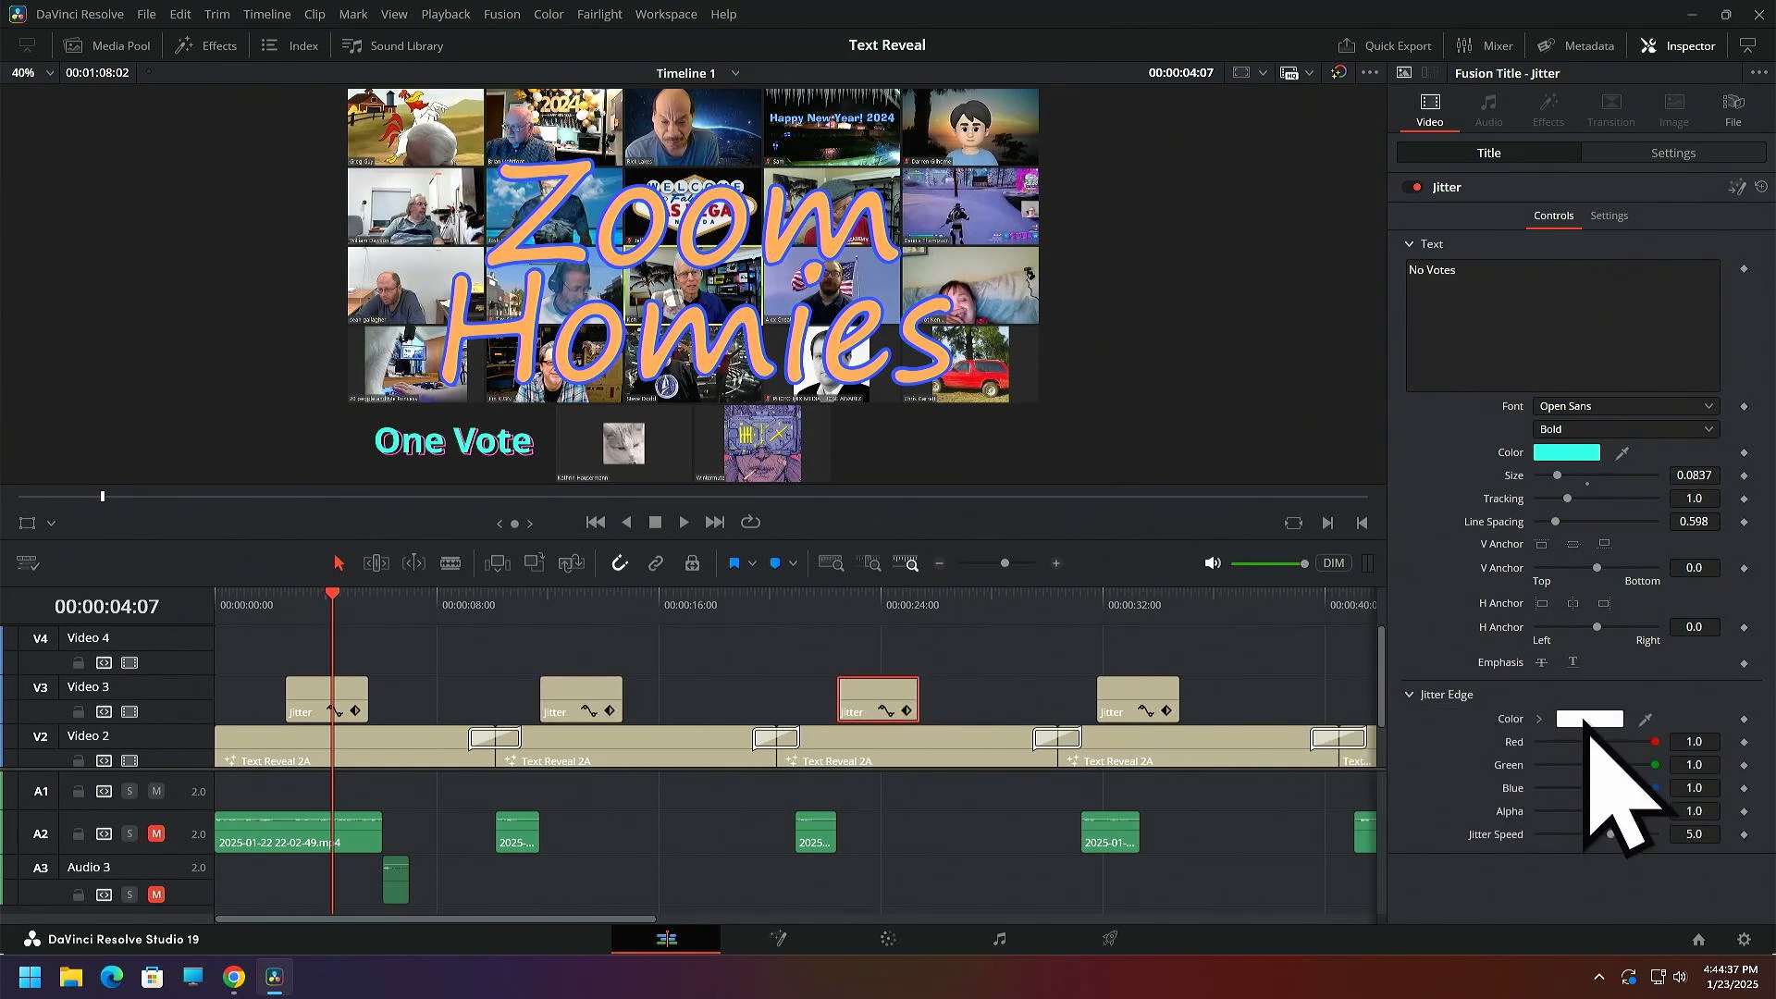
left_click(1584, 720)
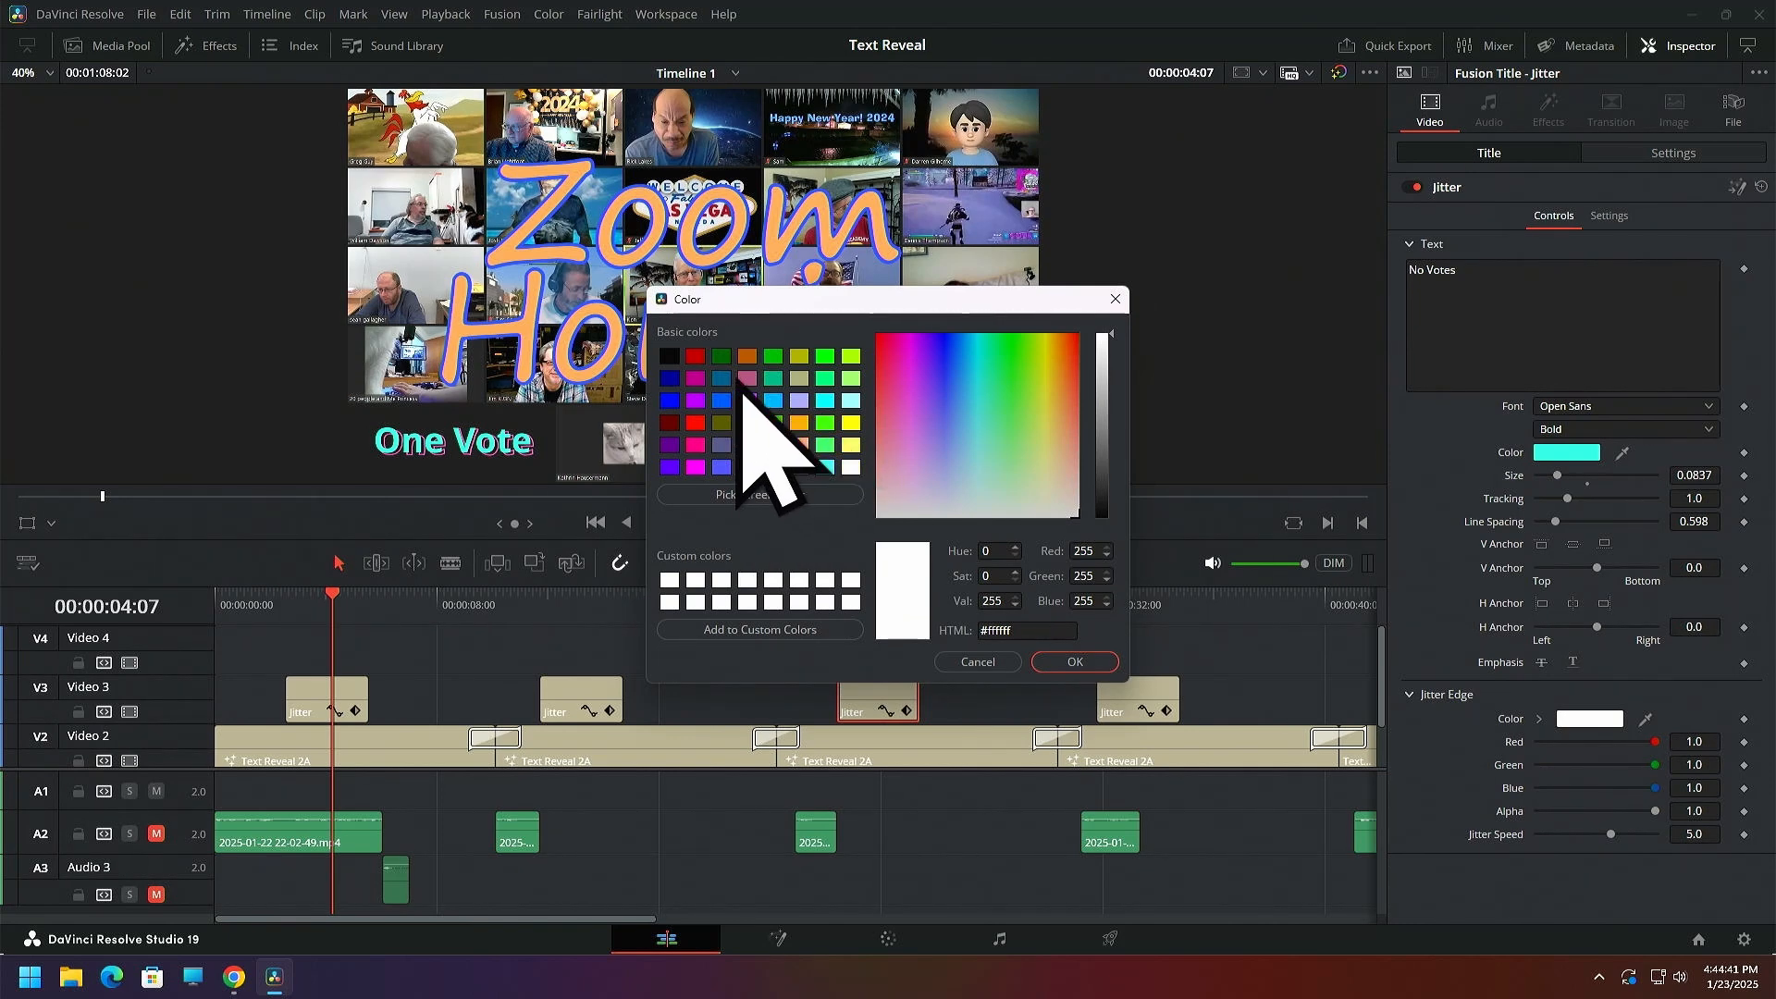
left_click(748, 357)
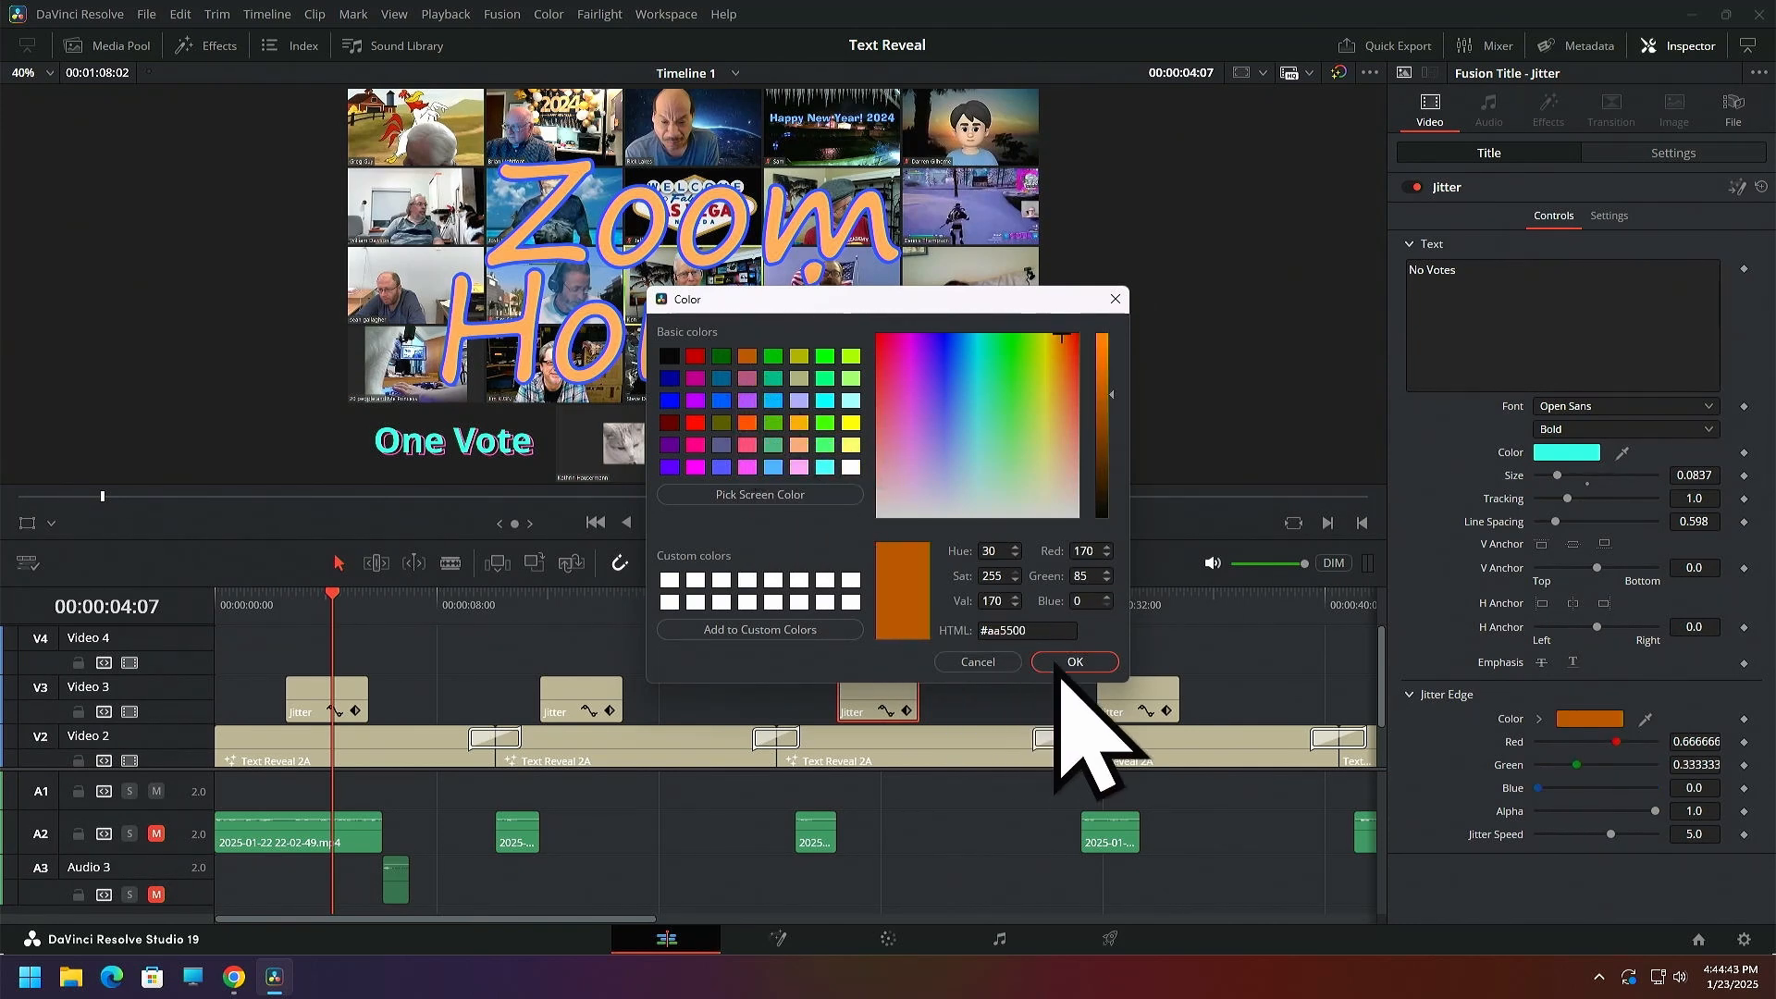
left_click(1073, 662)
Step: Set the Jitter Edge colour of the 7 Votes title around 33 seconds to blue #00aaff
left_click(1147, 700)
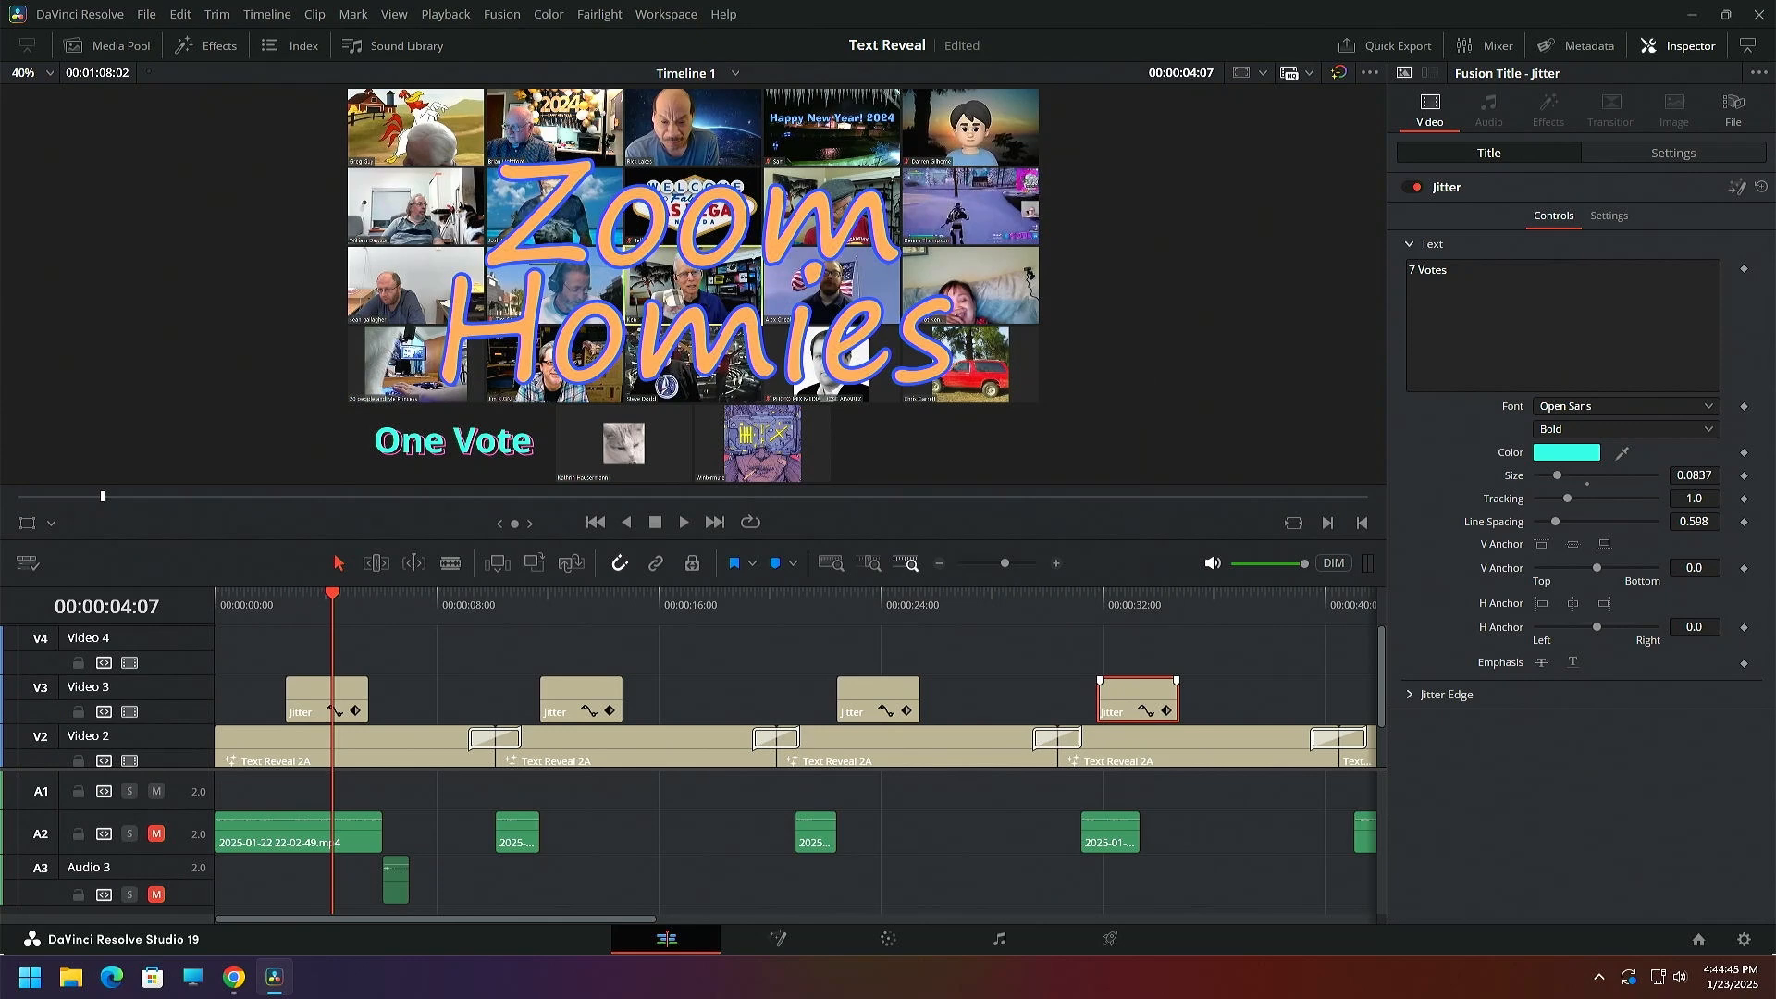
left_click(1422, 696)
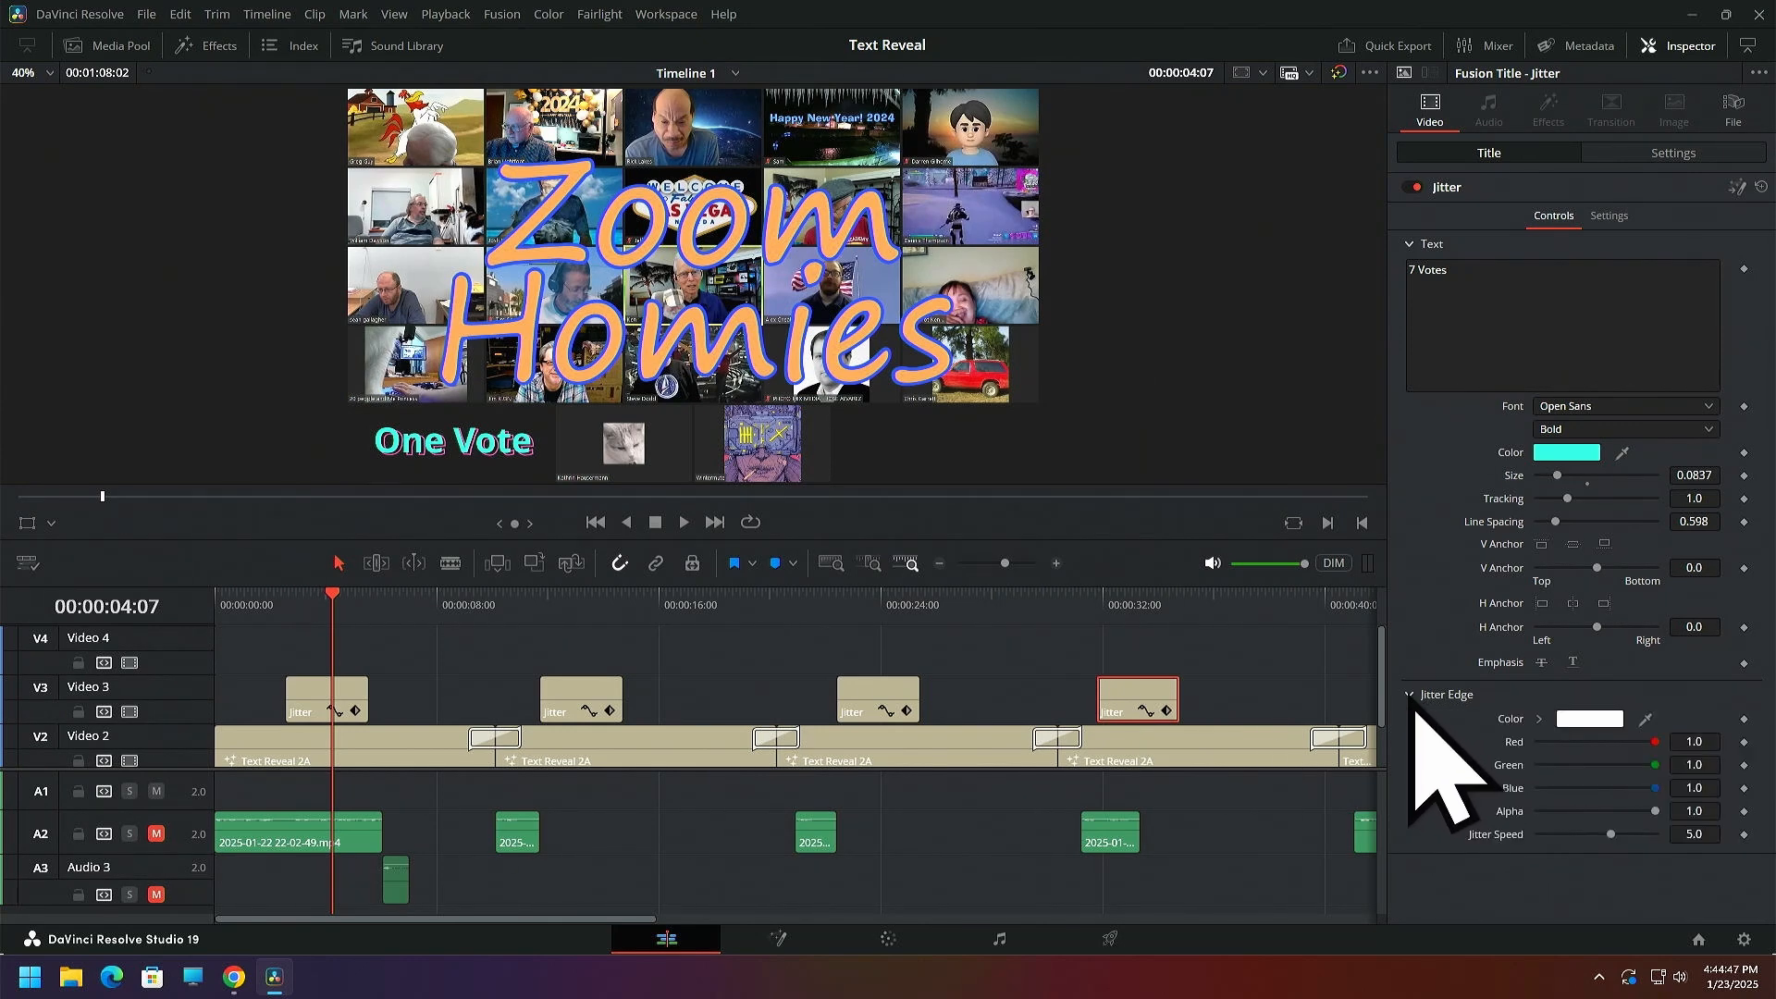
left_click(1584, 720)
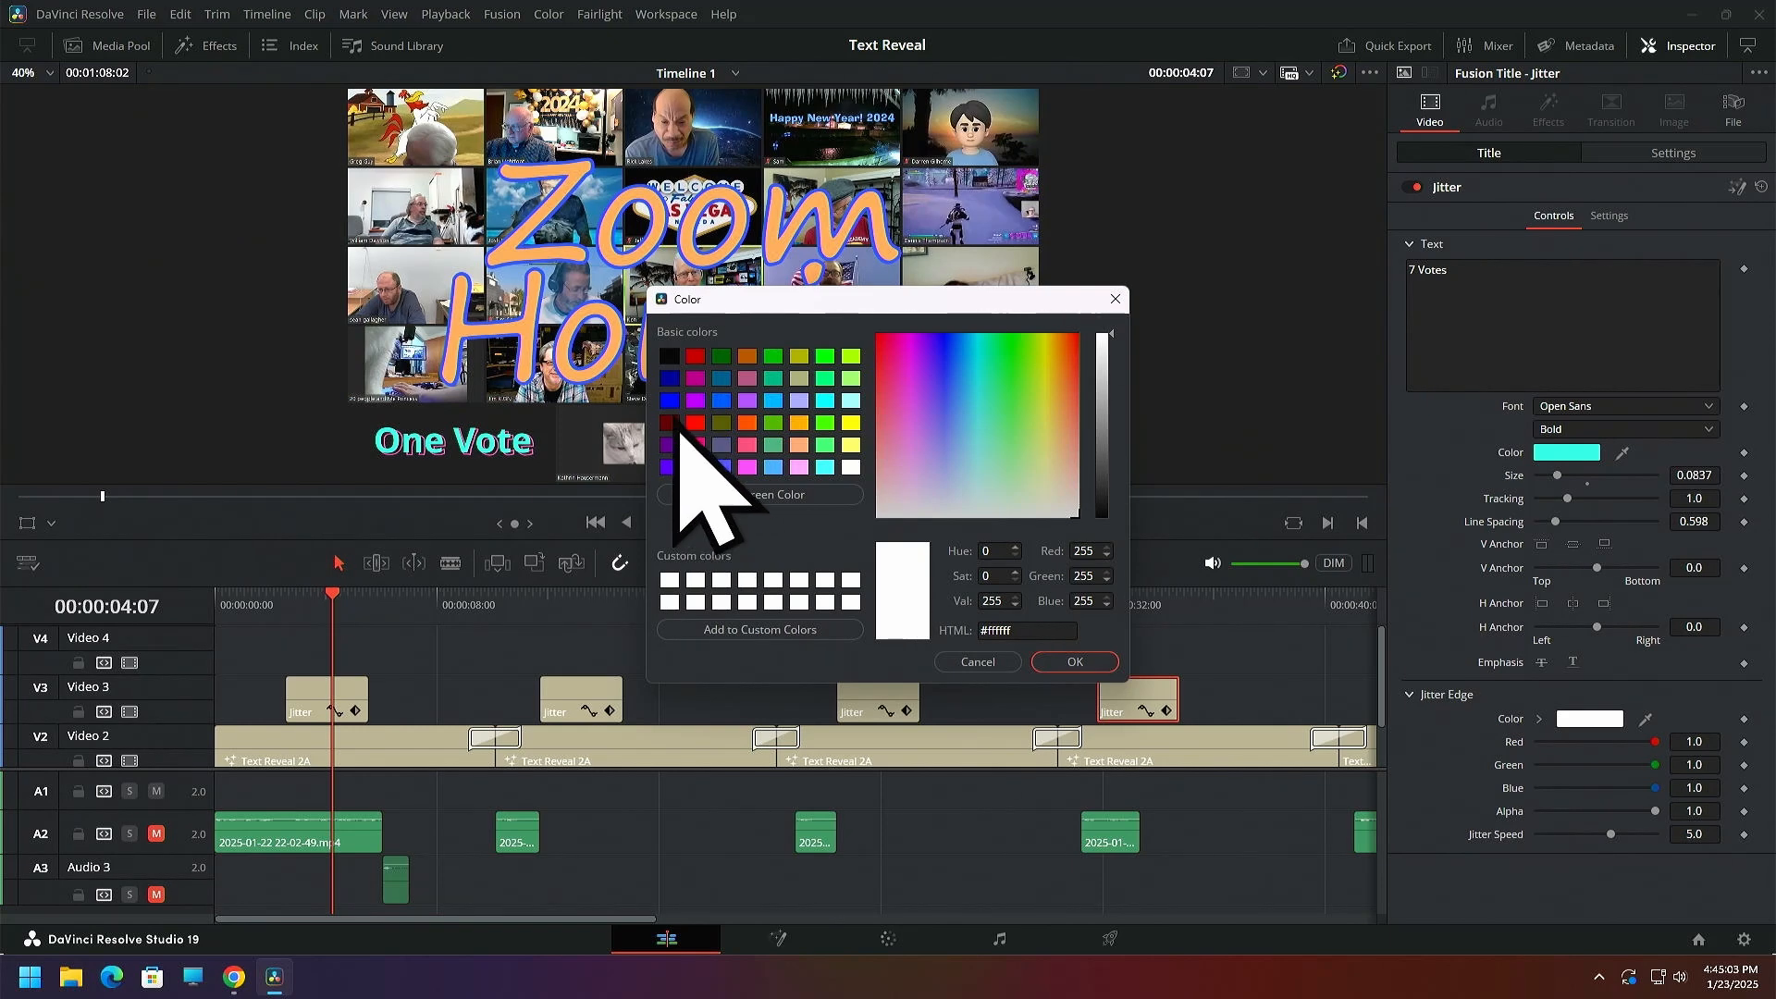
left_click(771, 401)
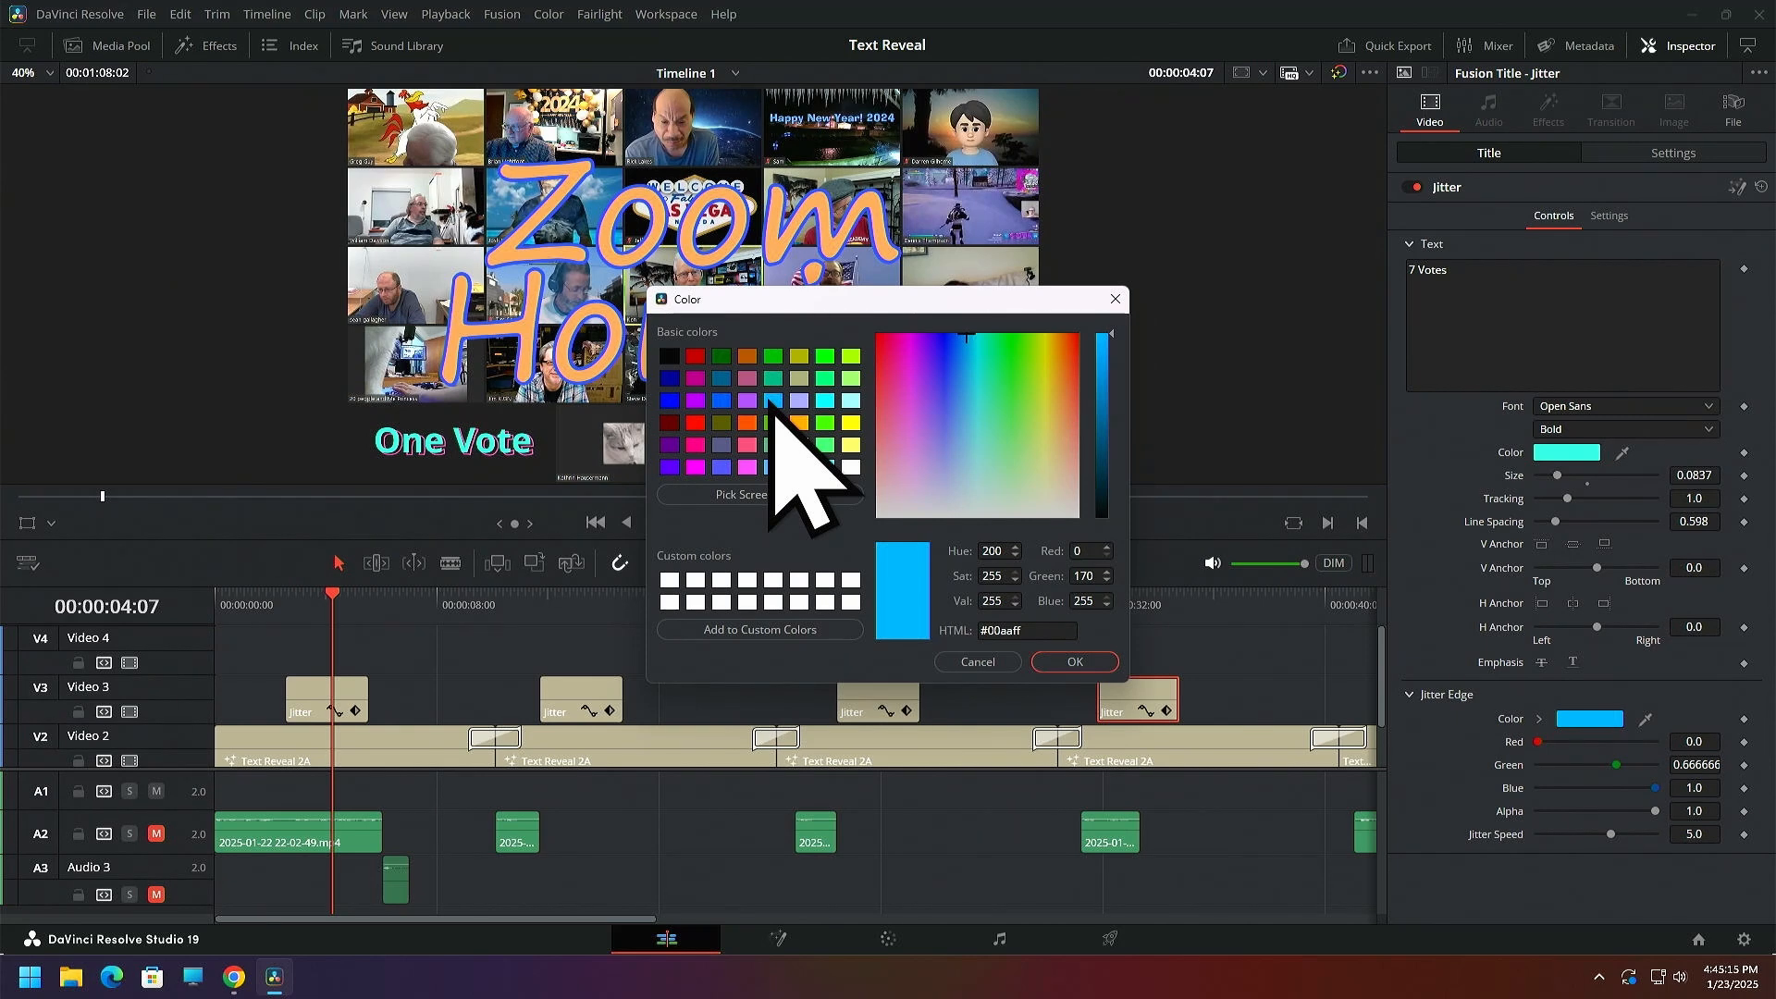
left_click(1076, 661)
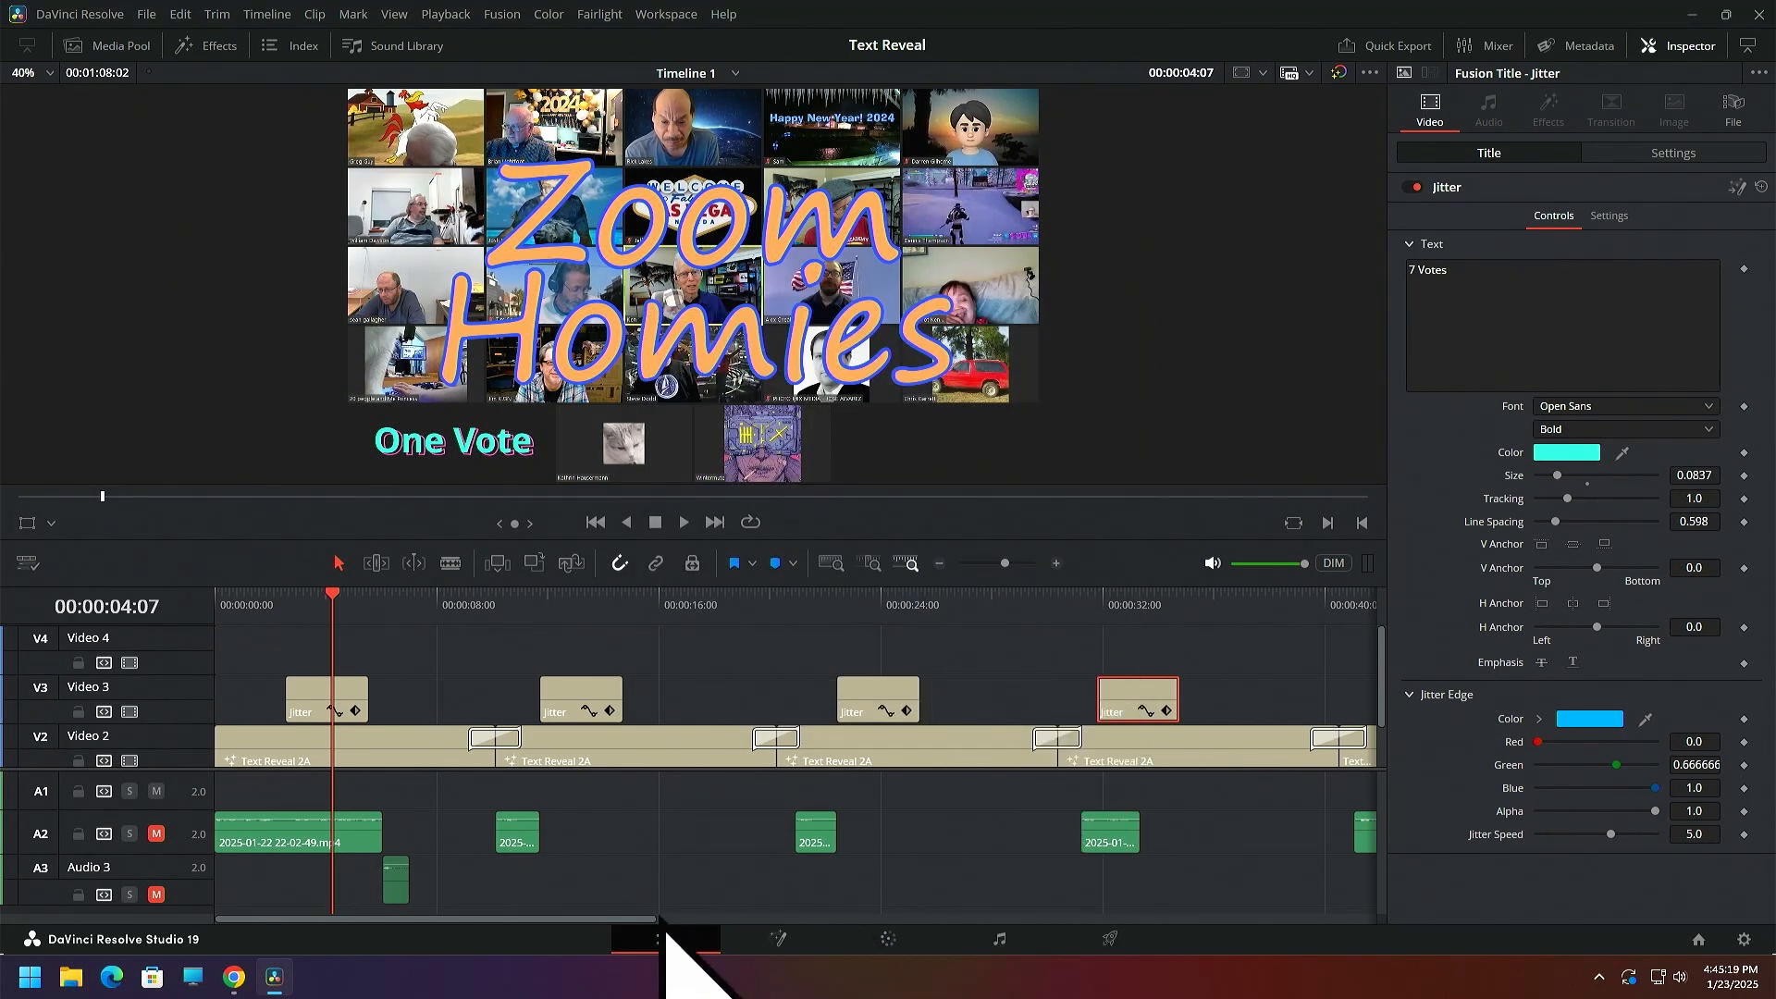
Step: Select the No Votes title near 43 seconds and move the playhead onto it
left_click_drag(653, 935, 919, 937)
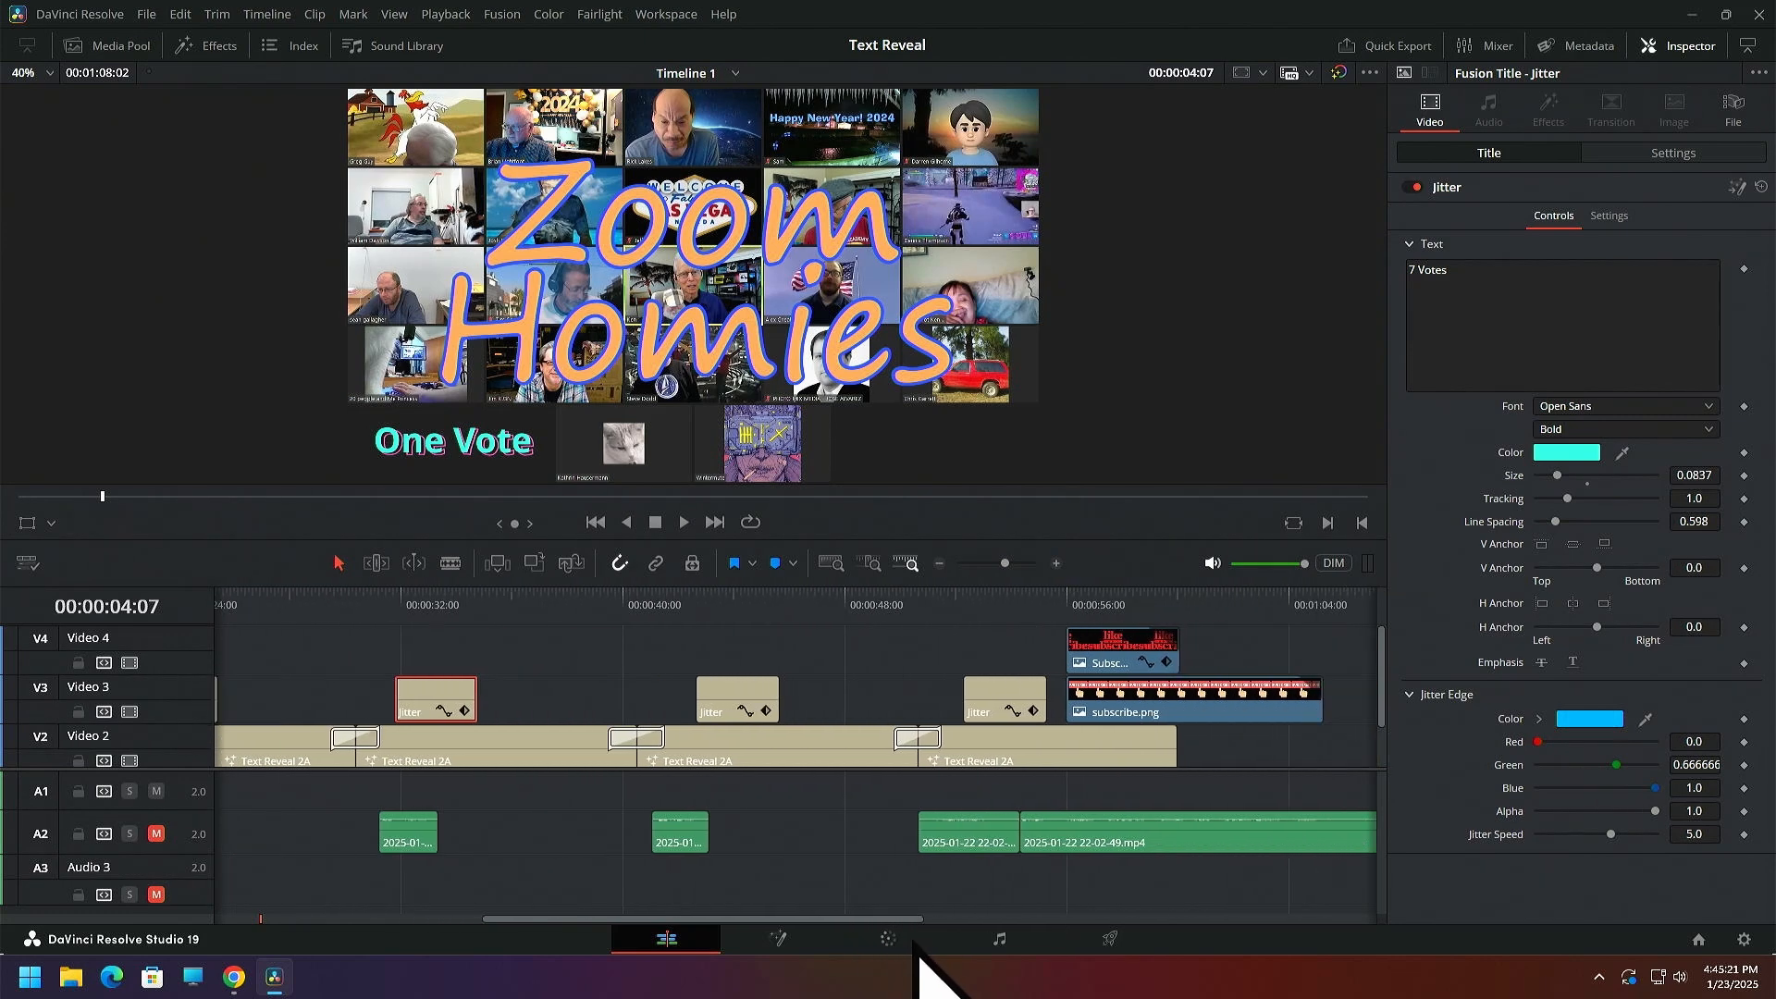
left_click(761, 698)
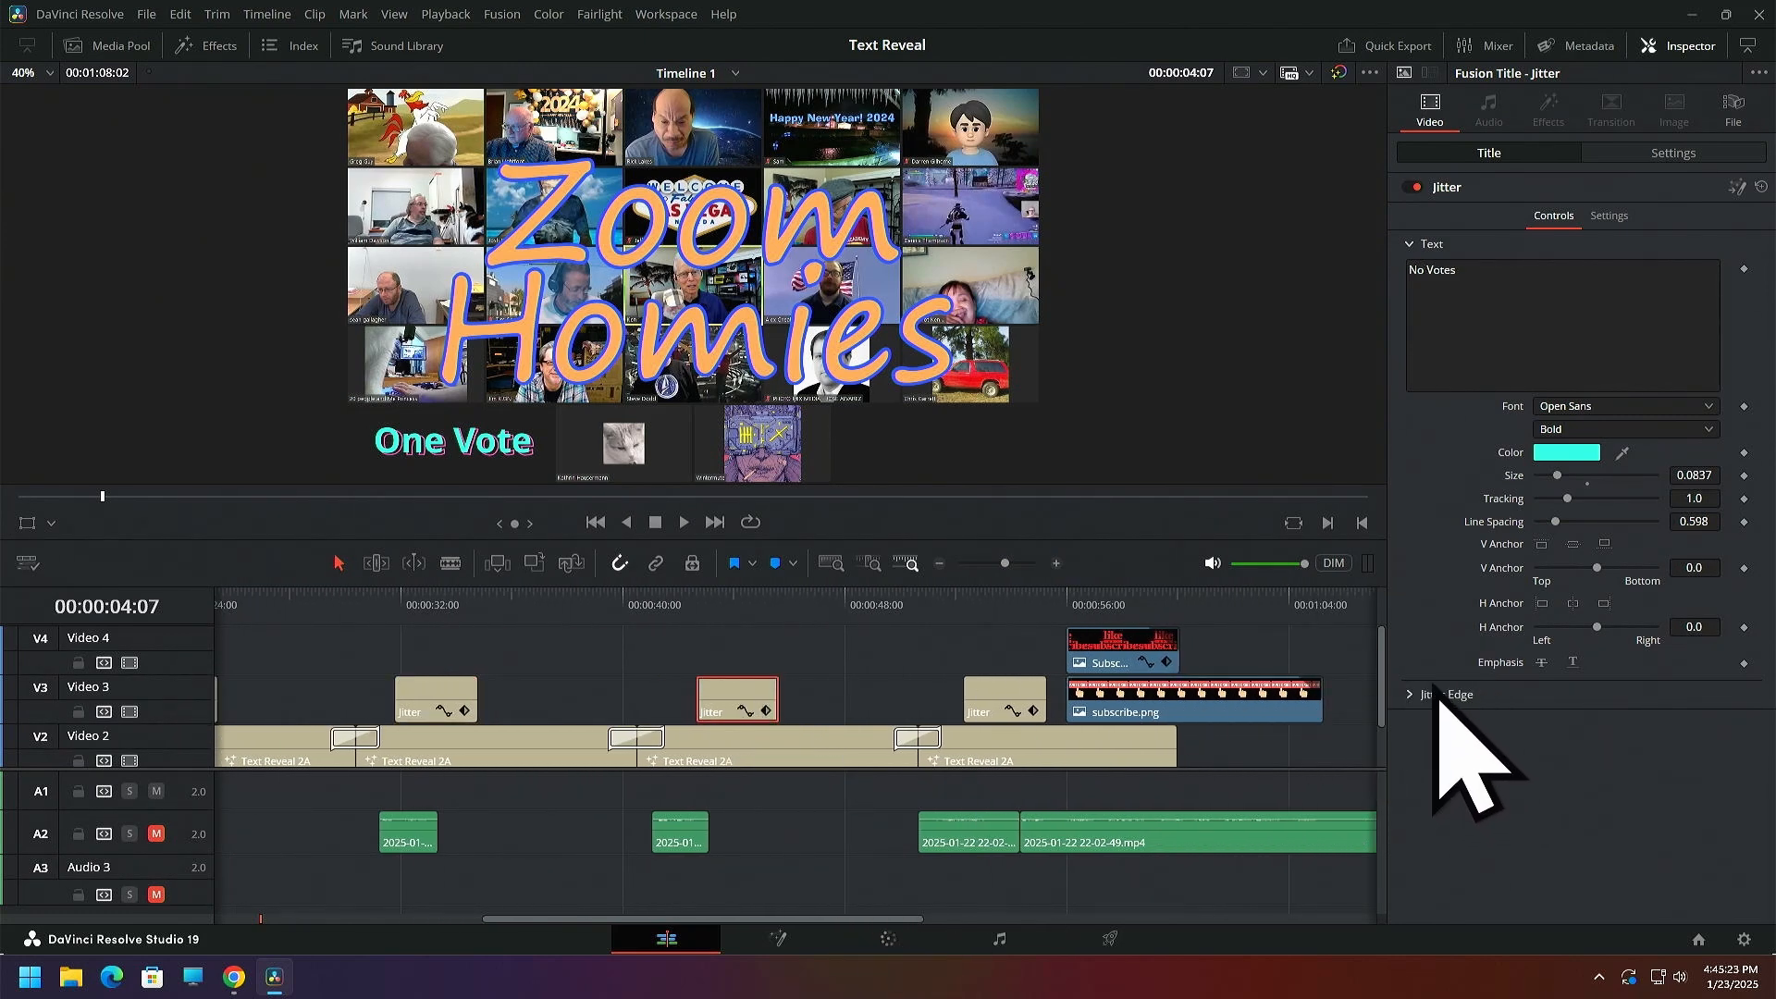
left_click(1410, 696)
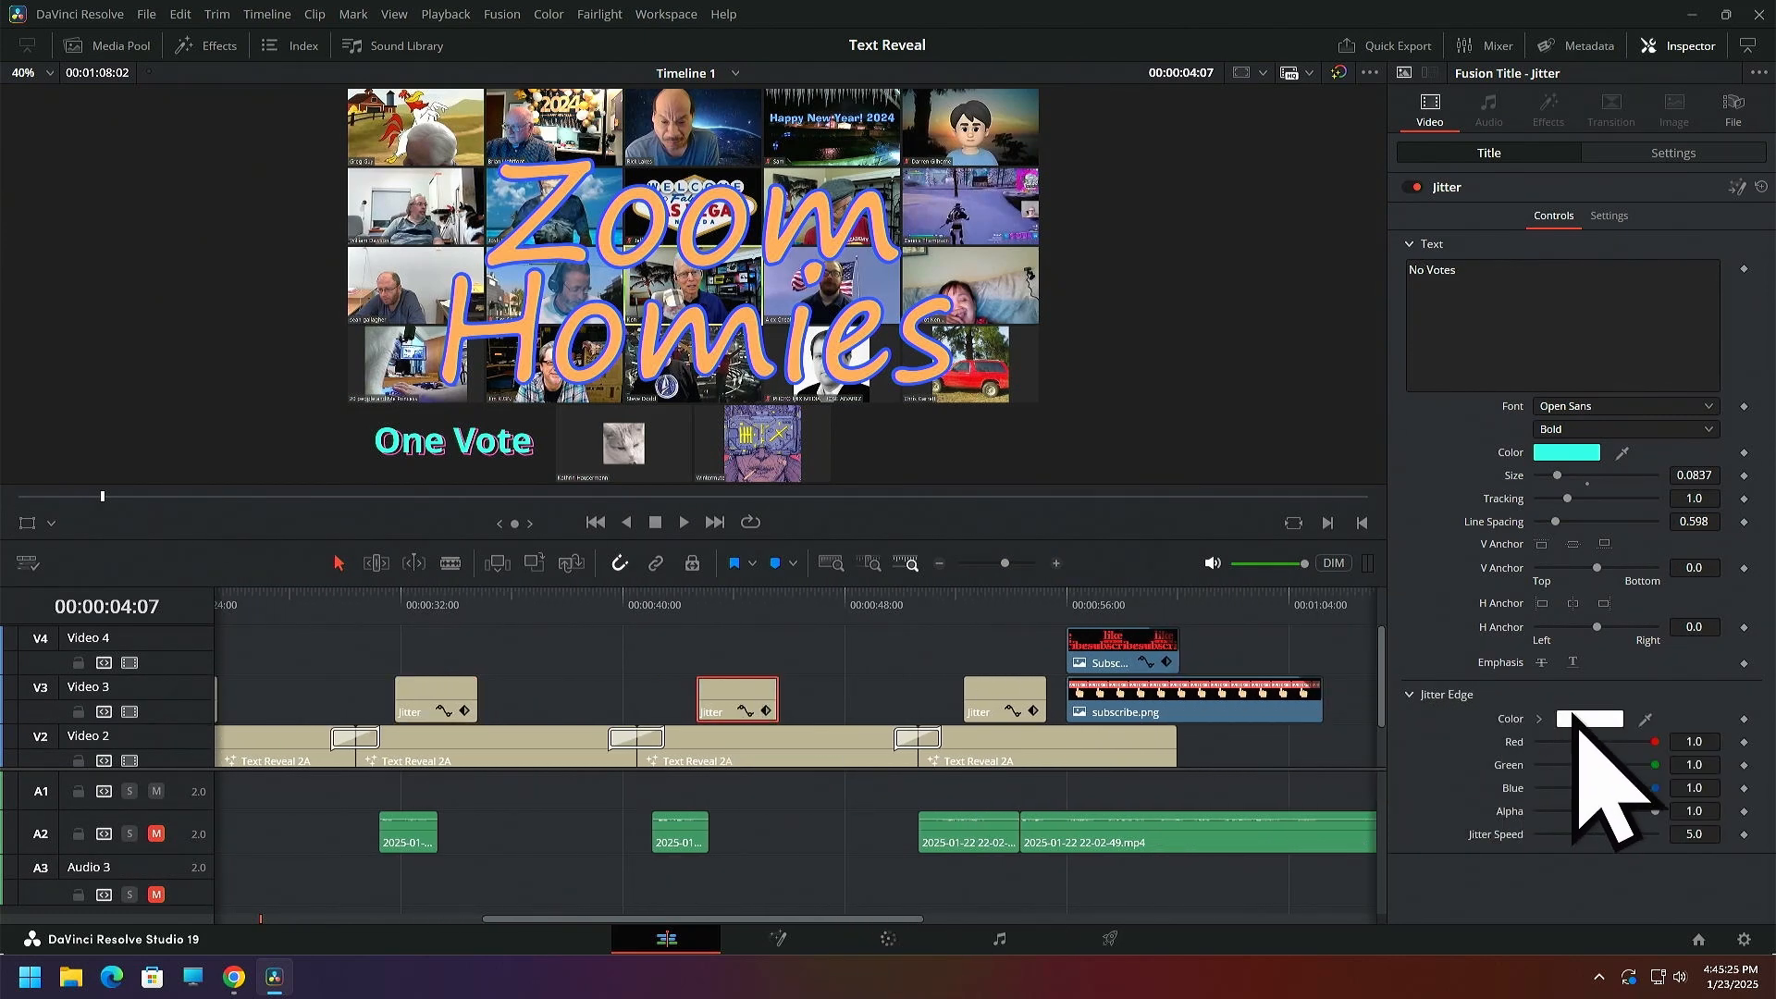
left_click(1578, 719)
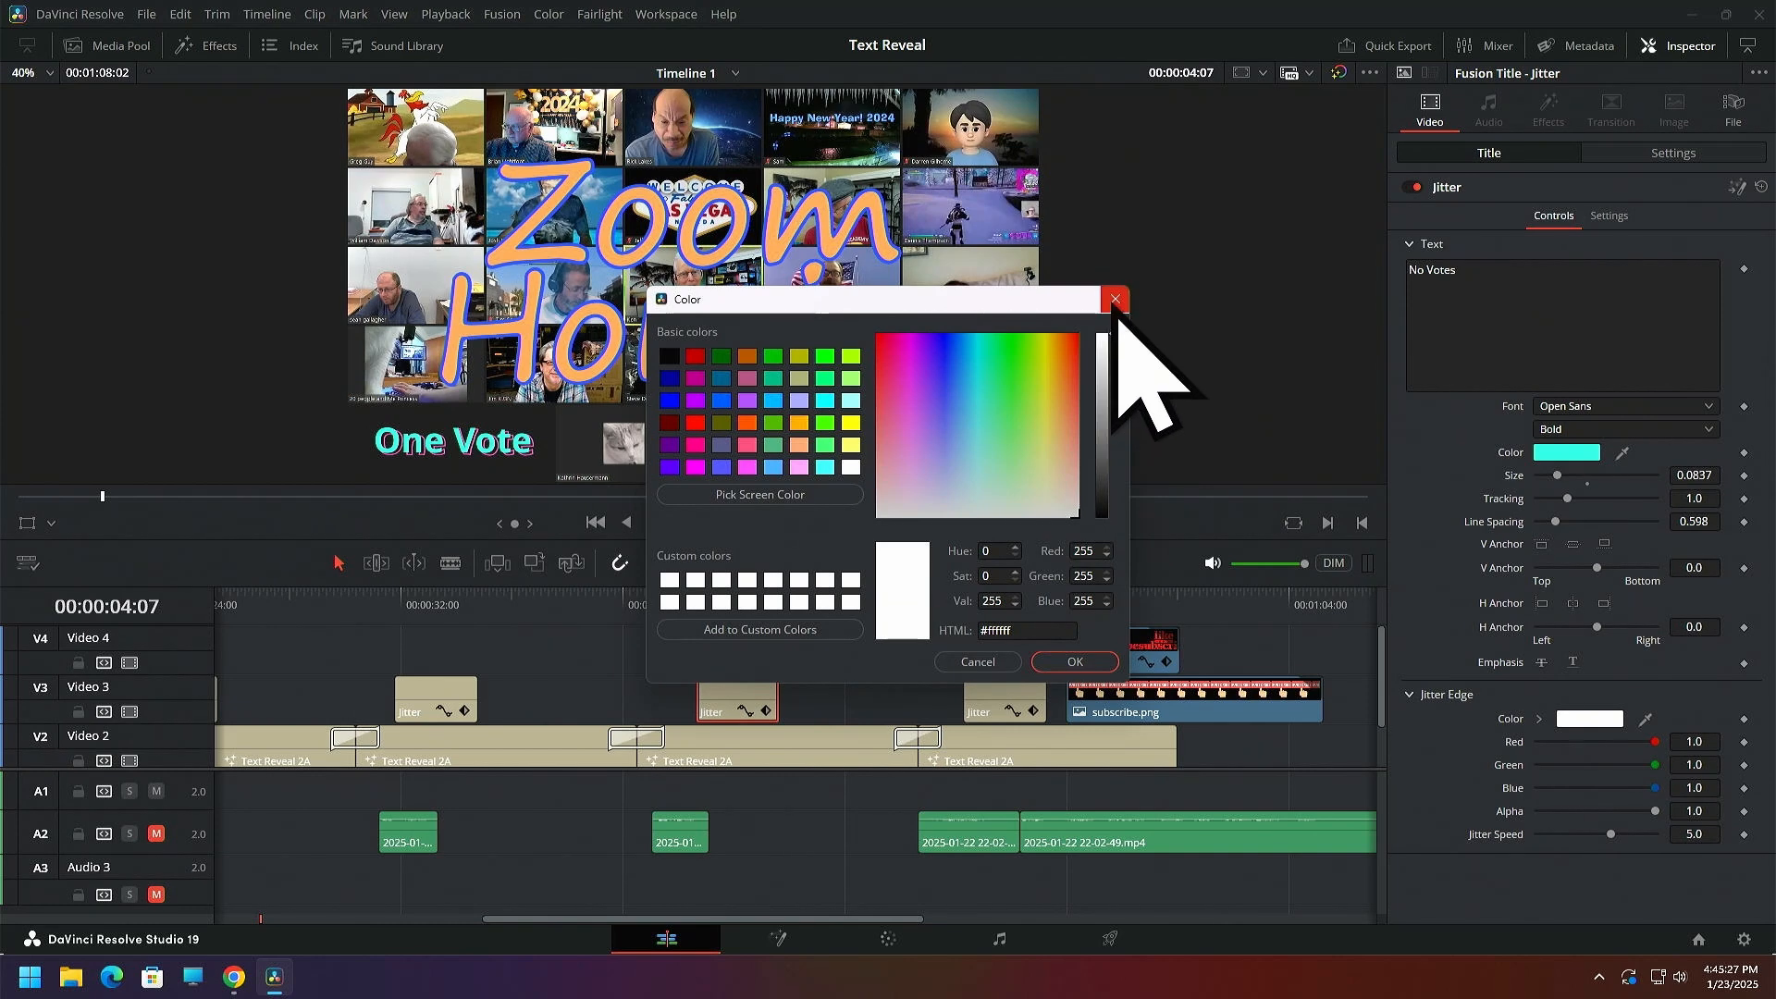
left_click(1115, 299)
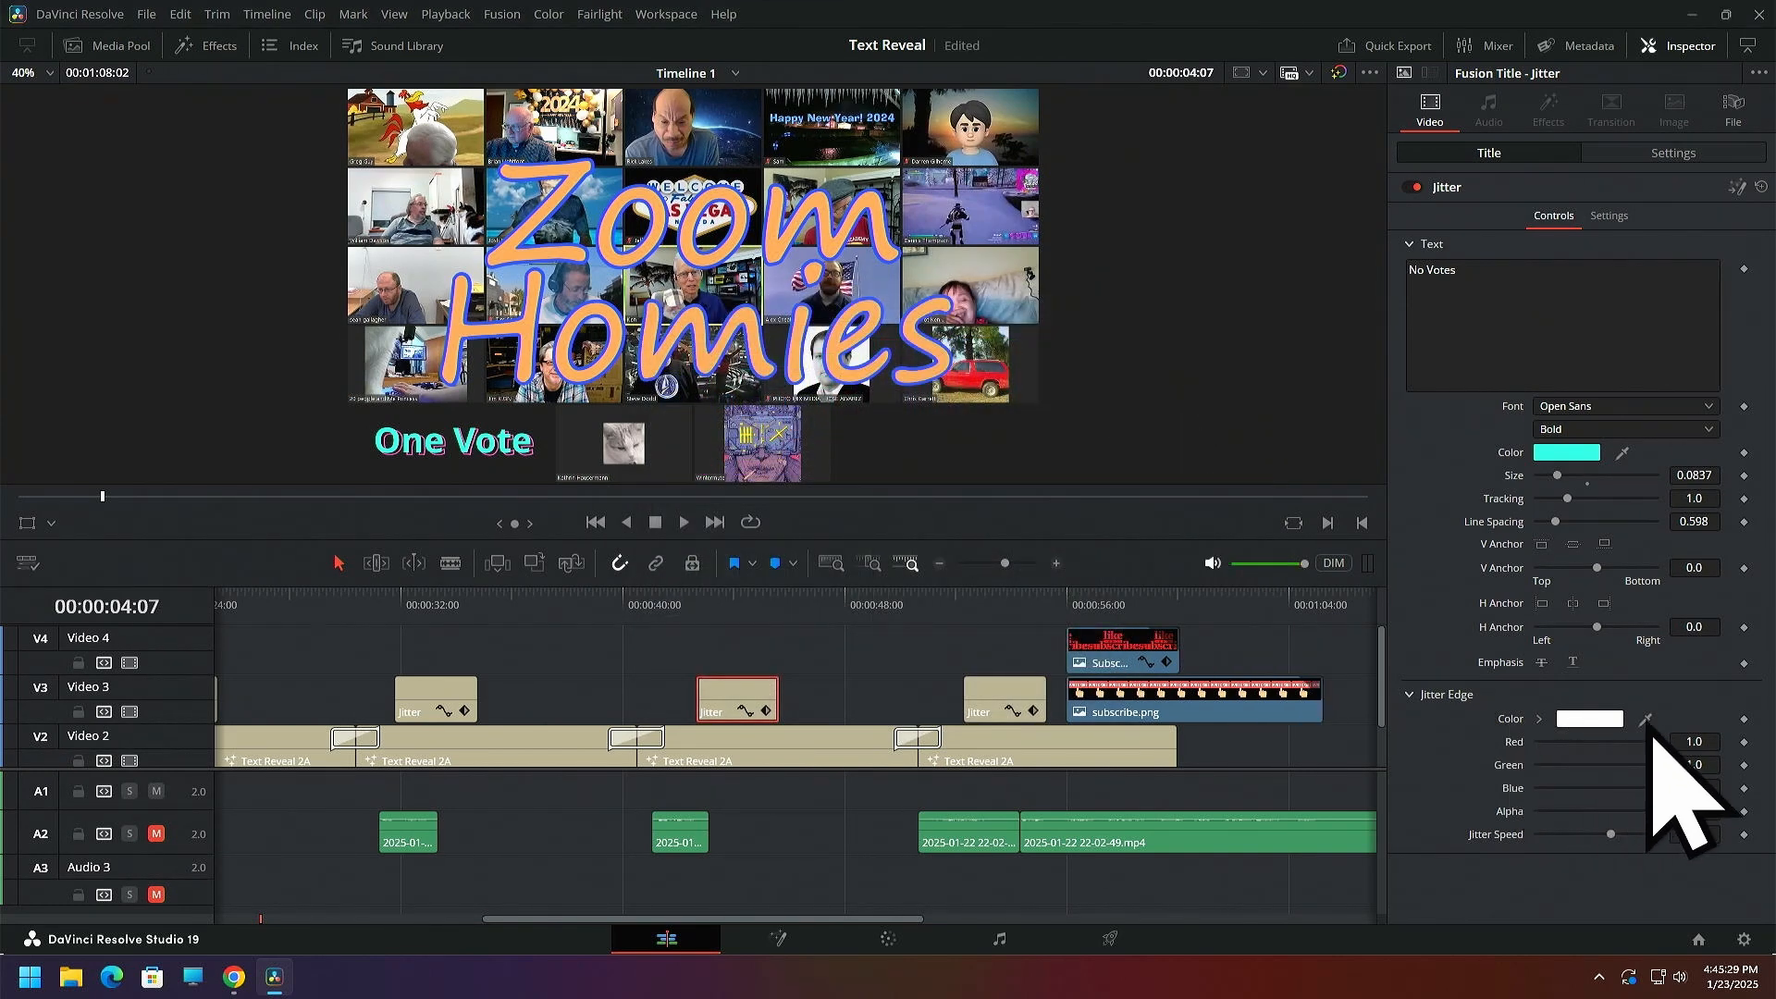
left_click(1645, 719)
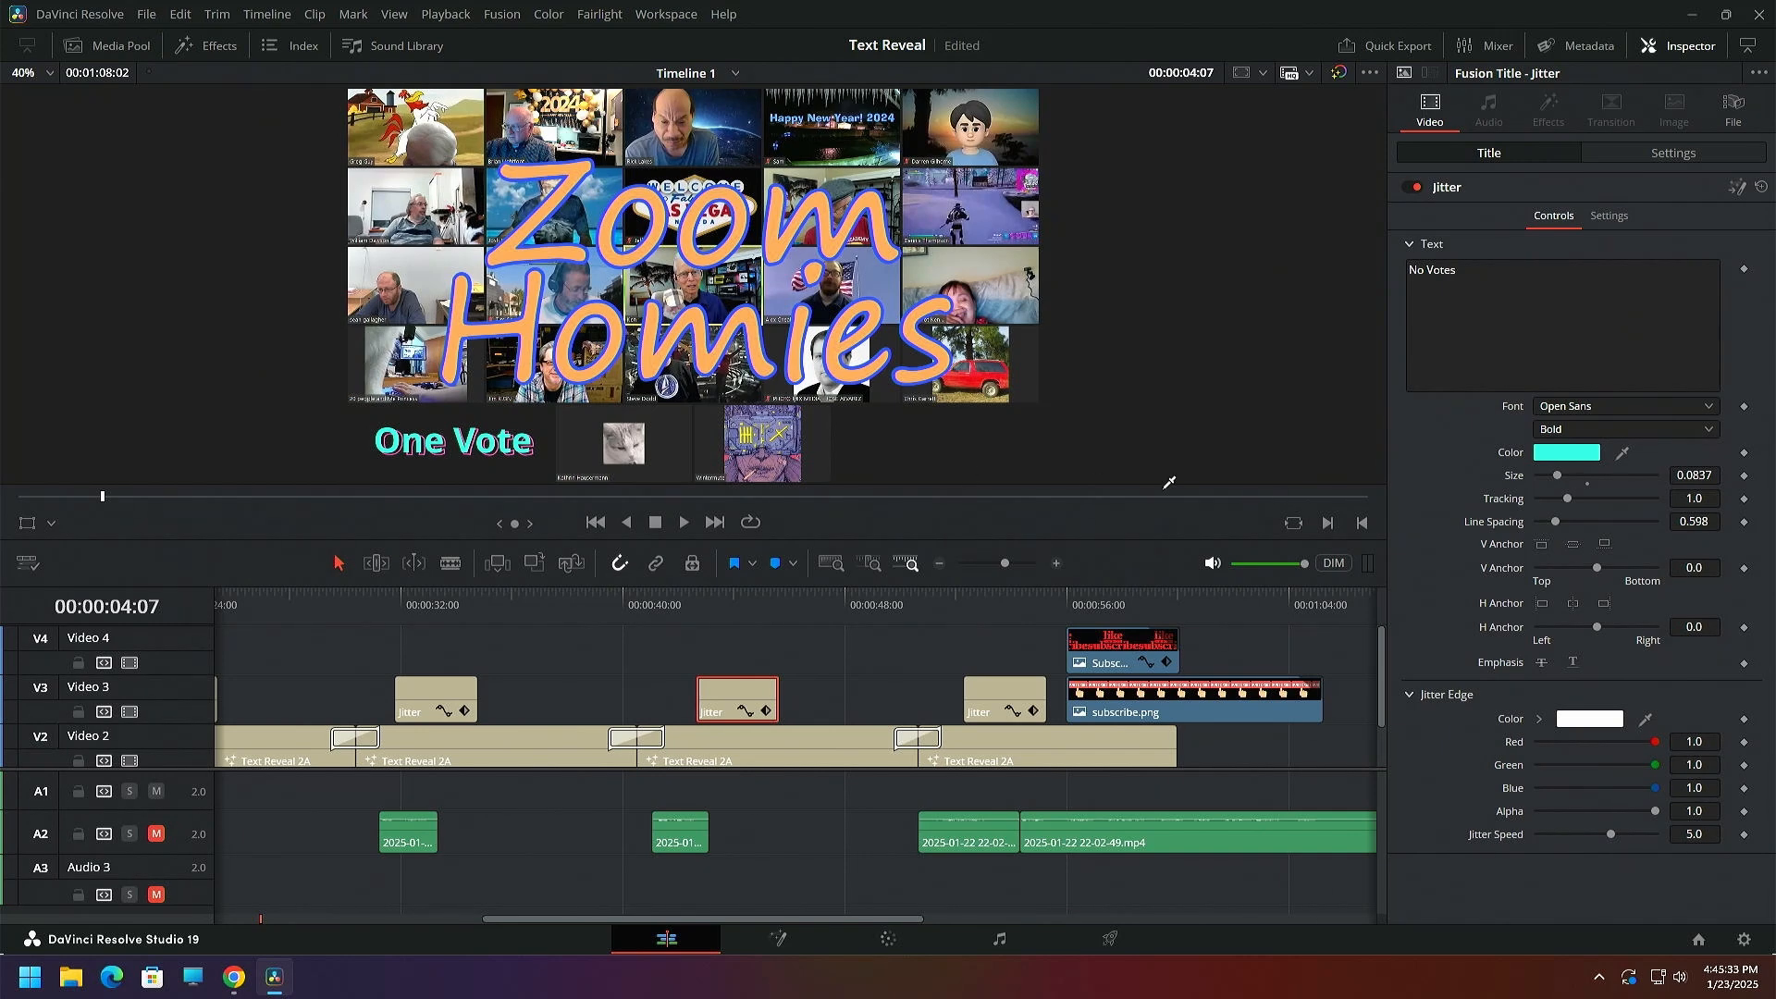
left_click(711, 600)
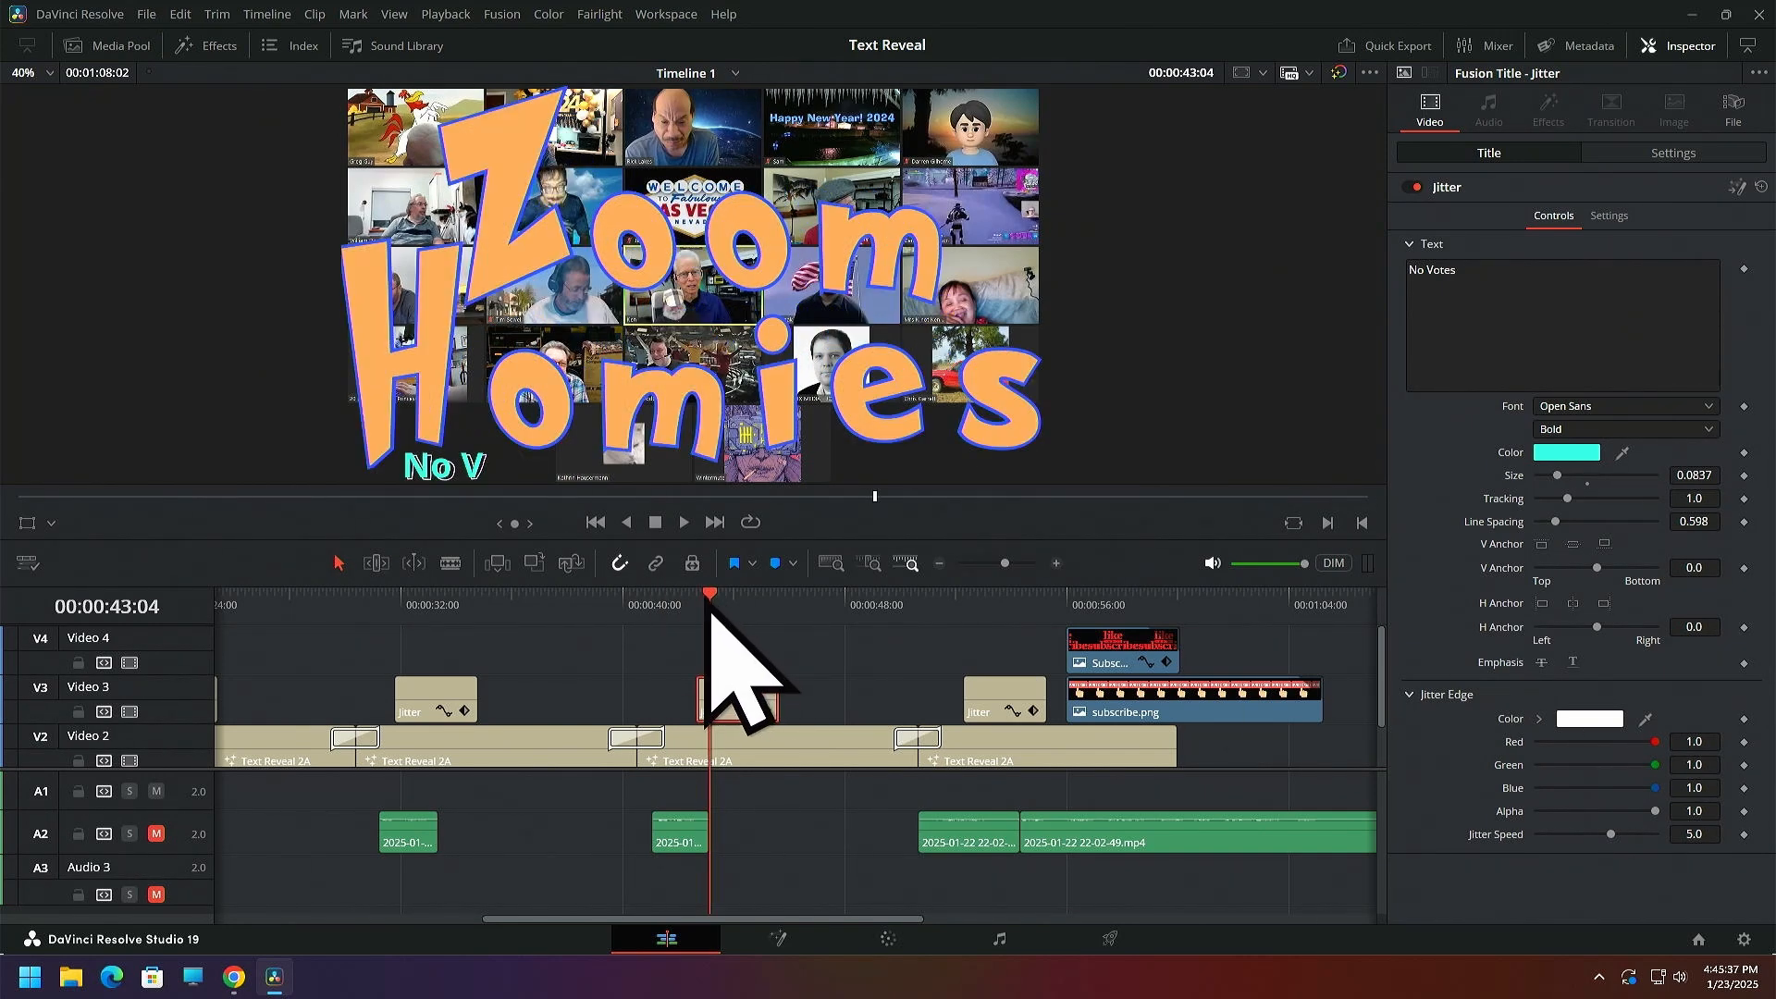
left_click_drag(710, 599, 722, 599)
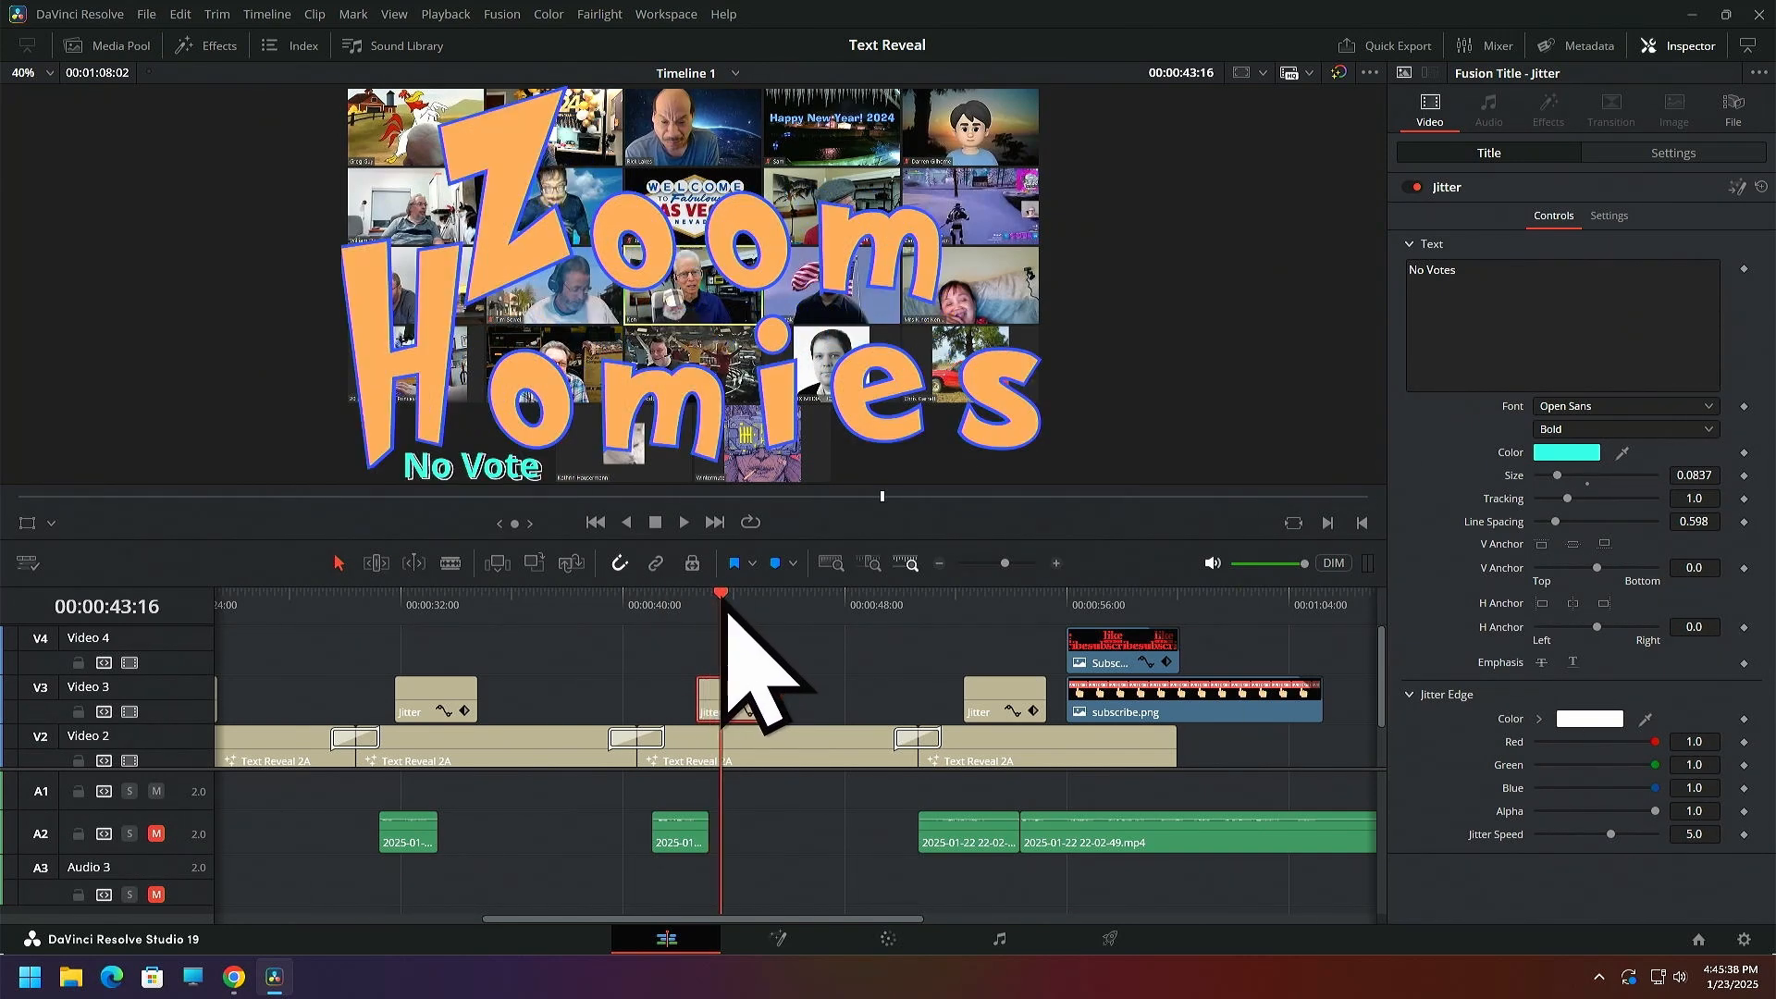
Step: Set that title's Jitter Edge colour to violet-blue #6969ff
left_click(1623, 452)
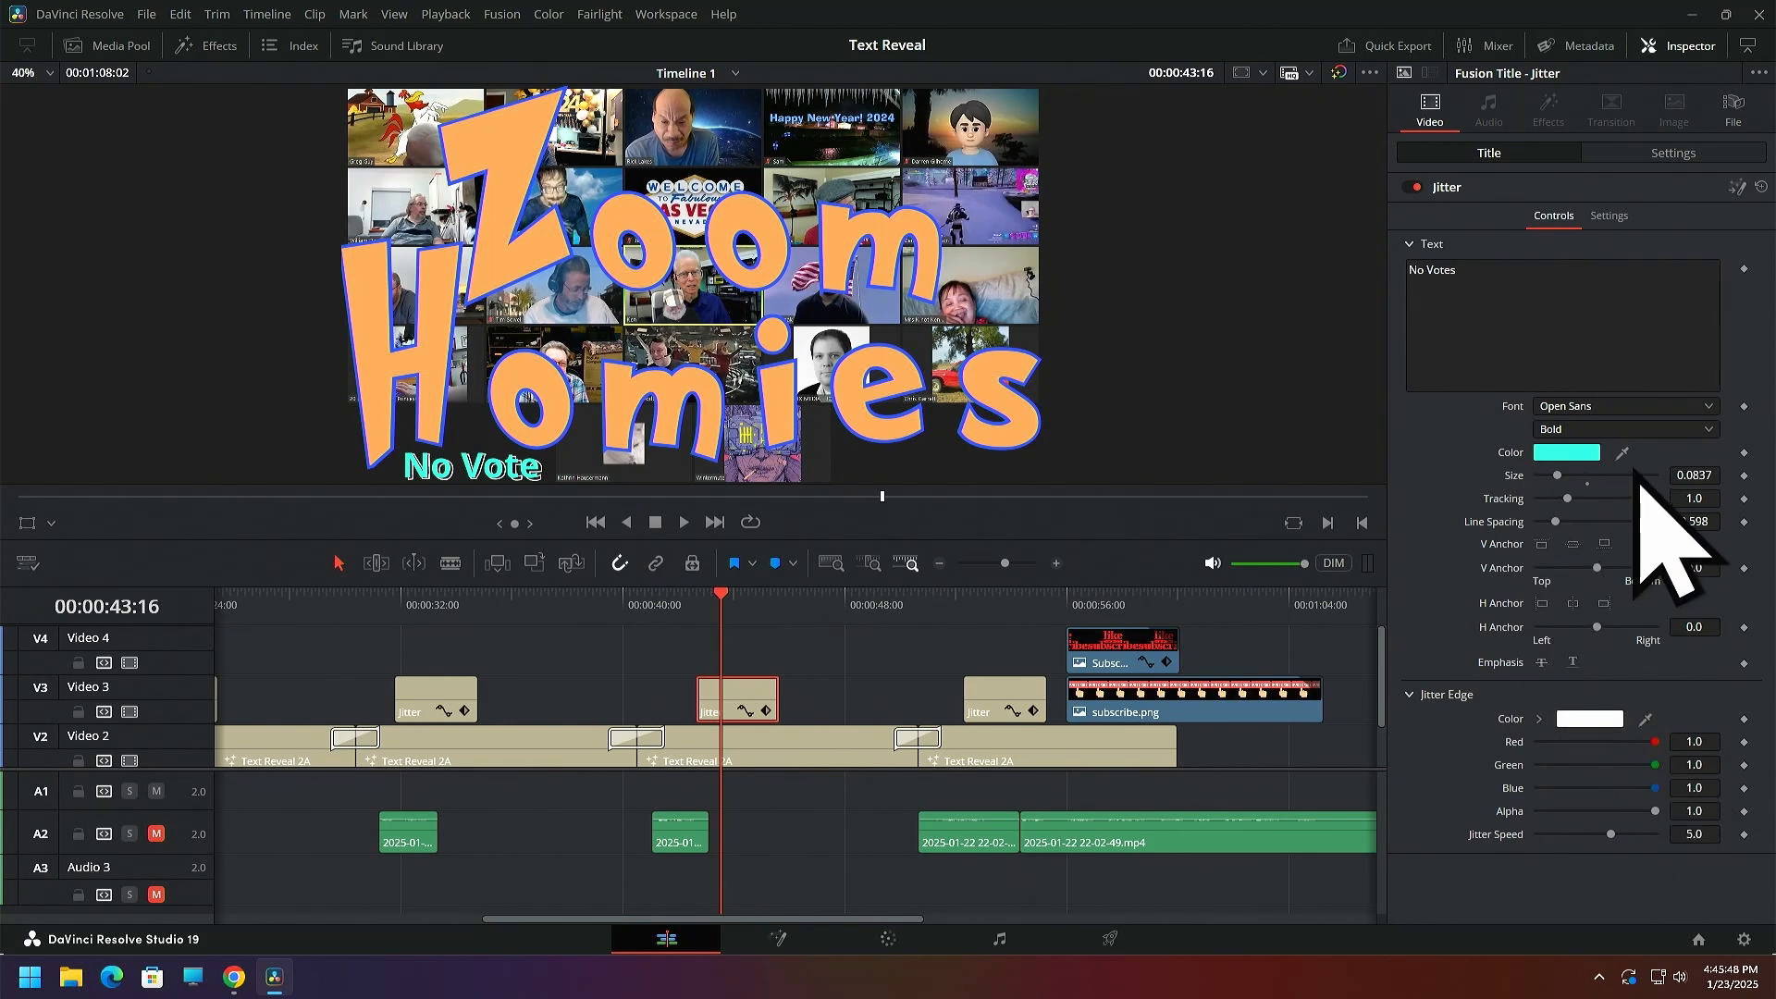
left_click(1645, 719)
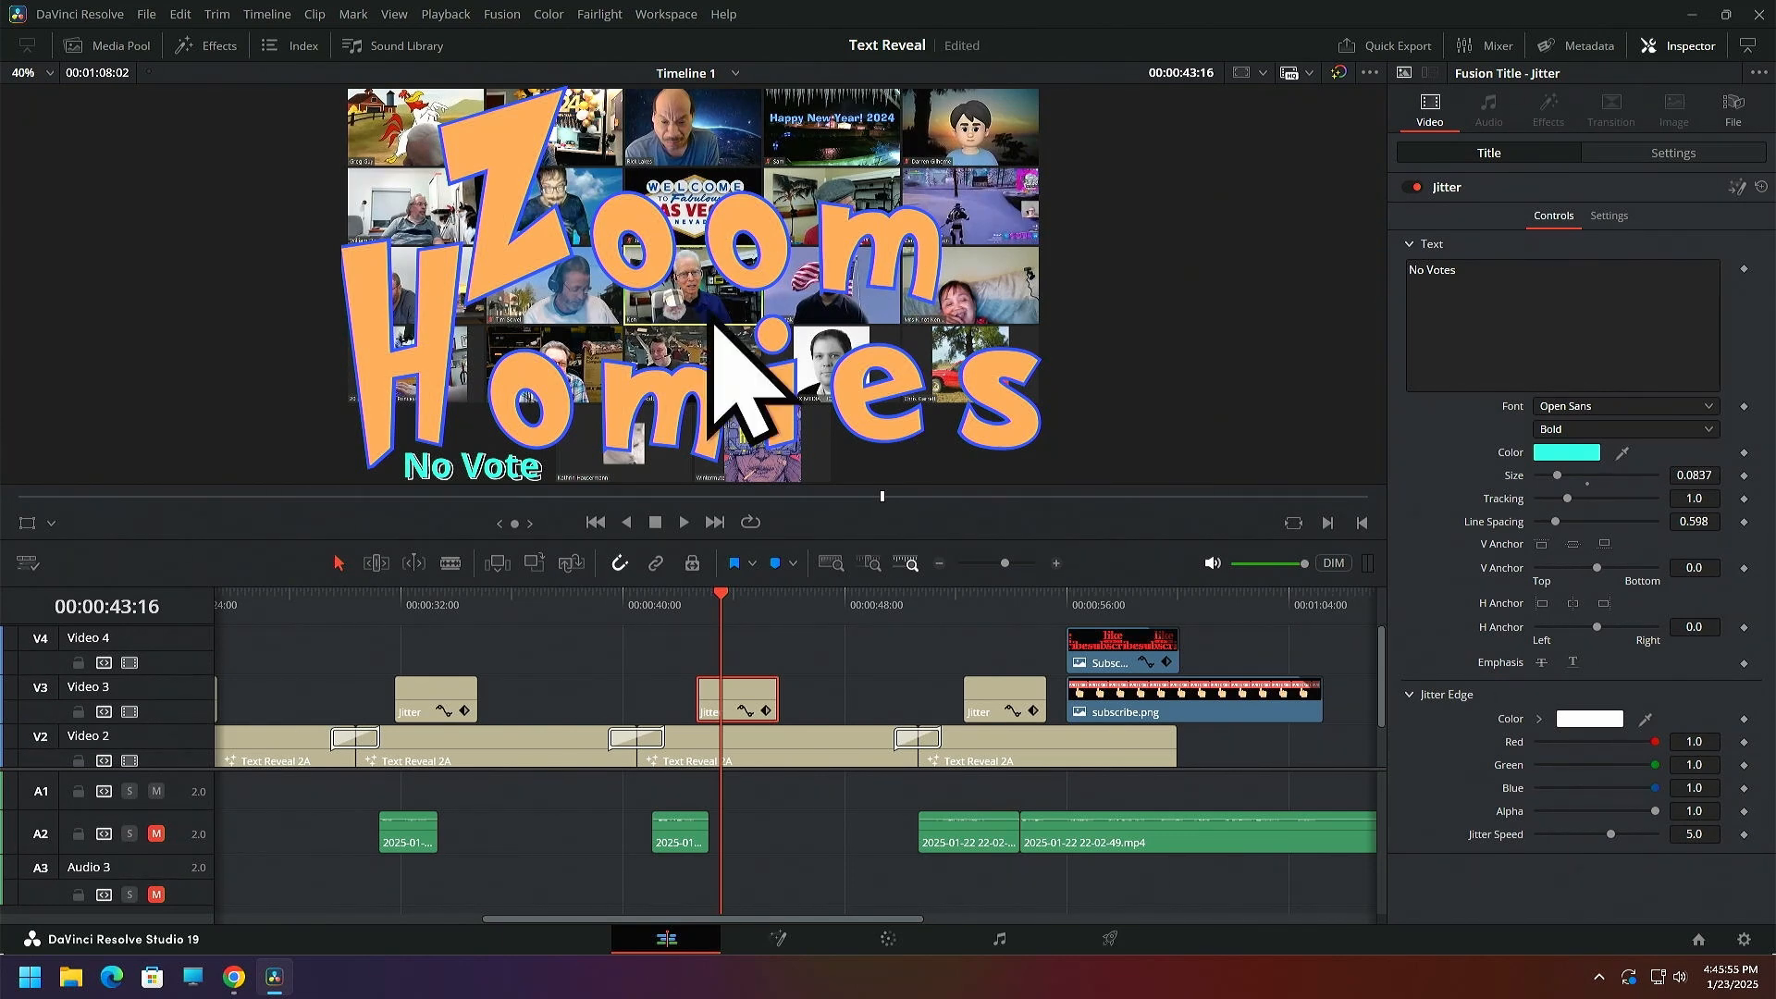
left_click(1588, 718)
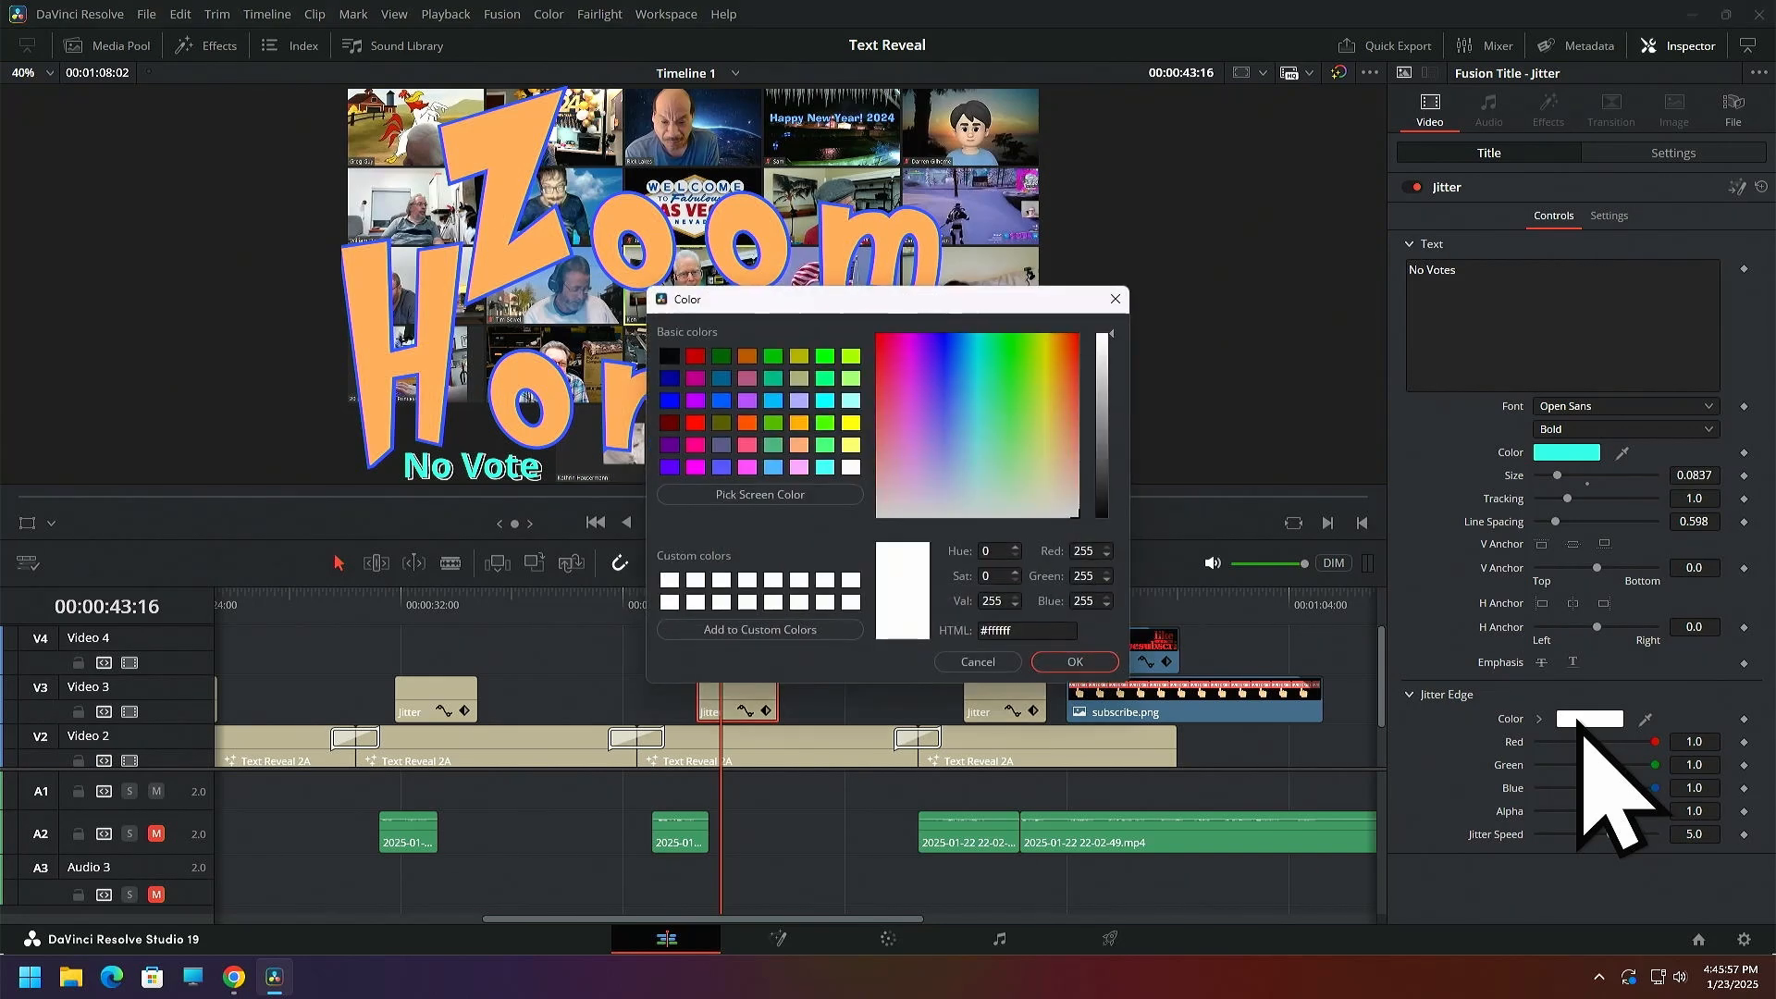
left_click(944, 408)
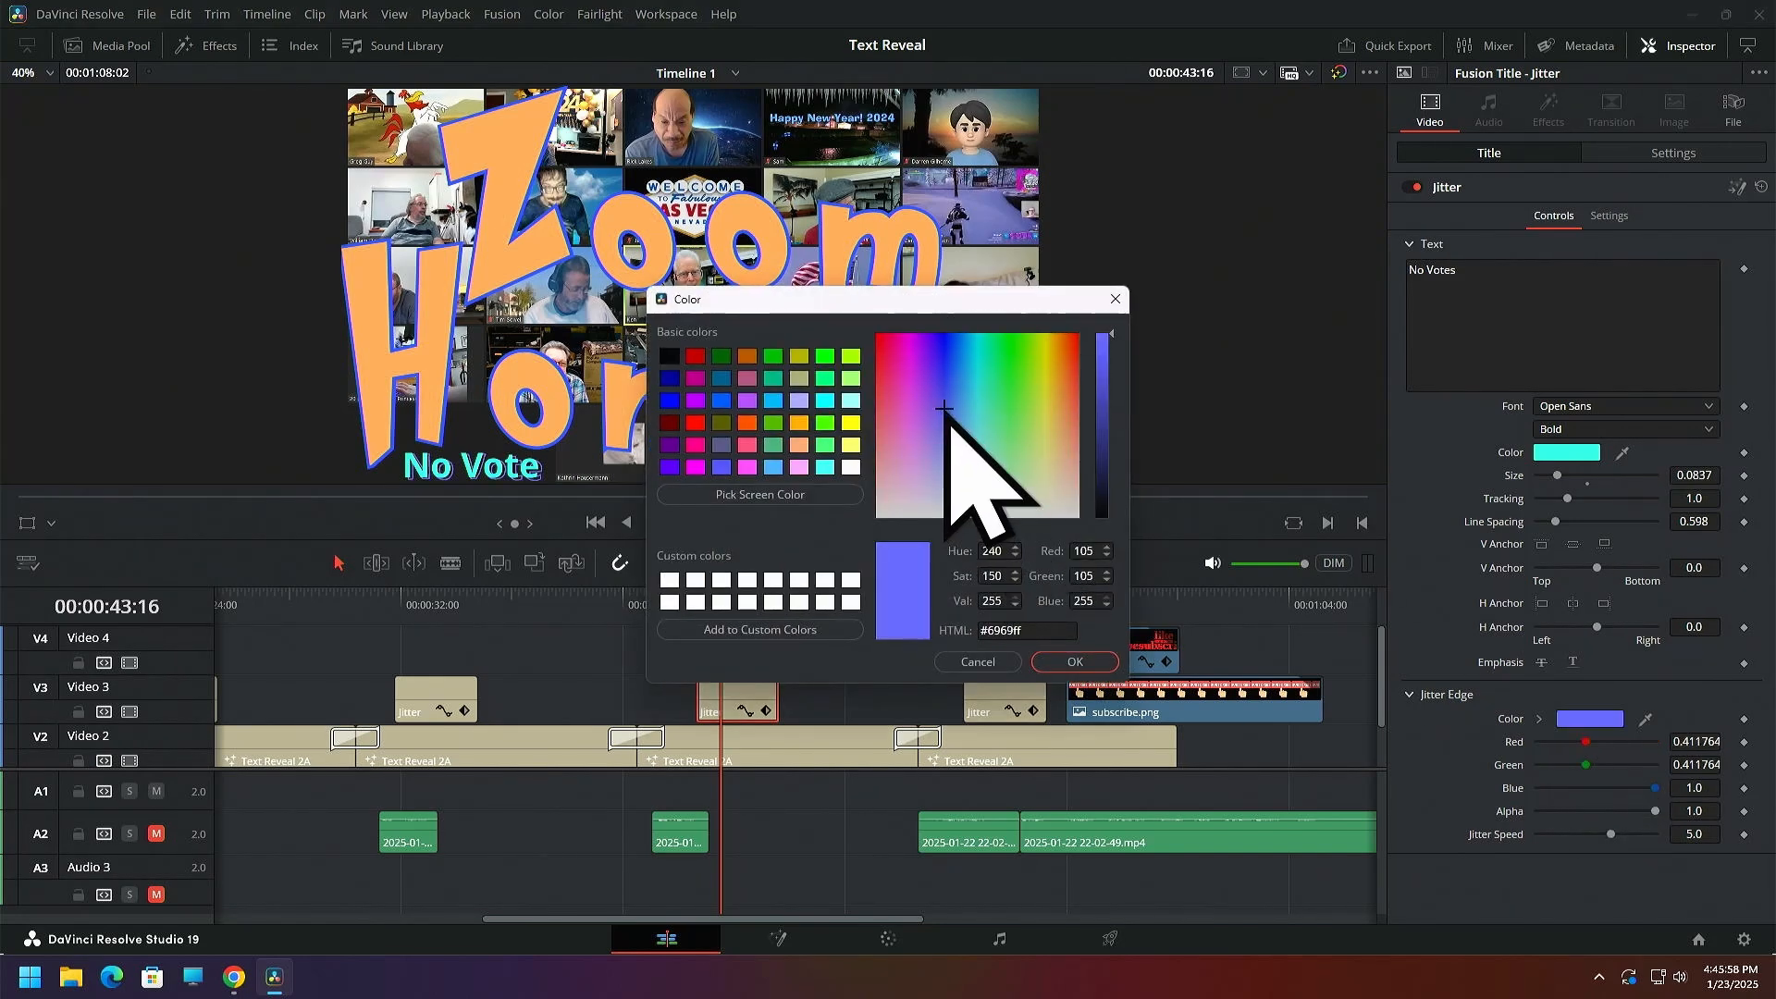
left_click(1064, 662)
Step: Play back the timeline from the start to review the new jitter edge colours
key("Home")
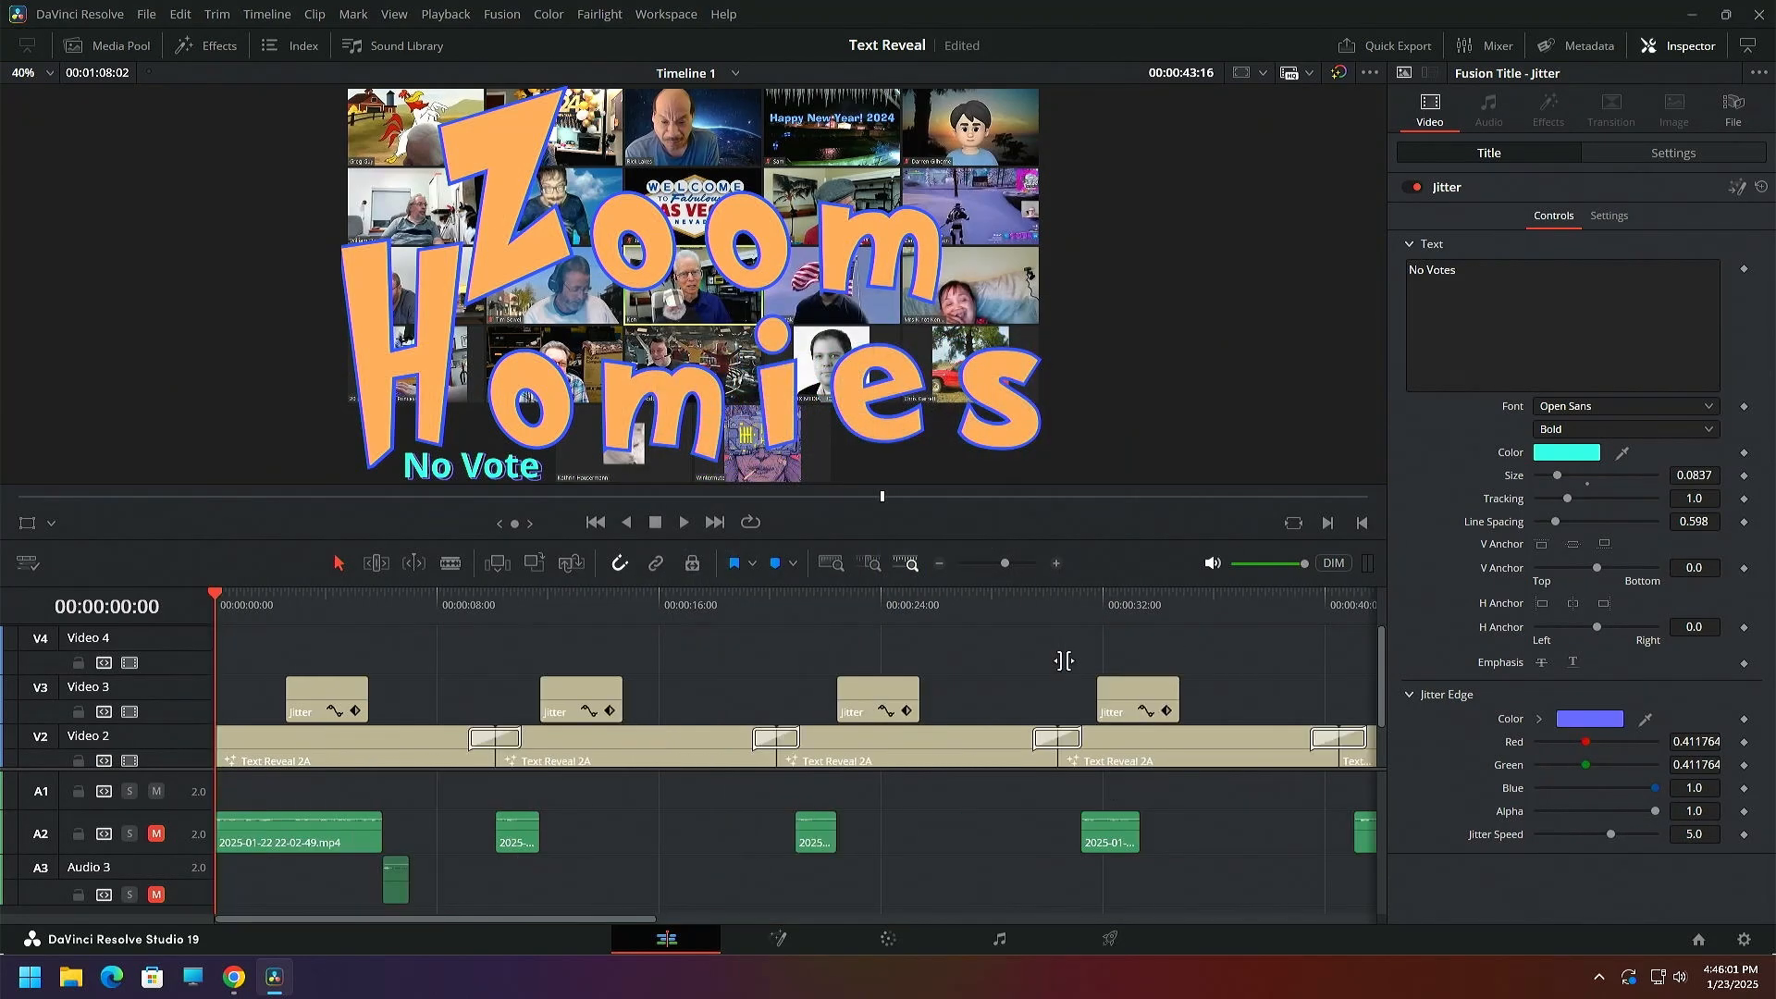
key("space")
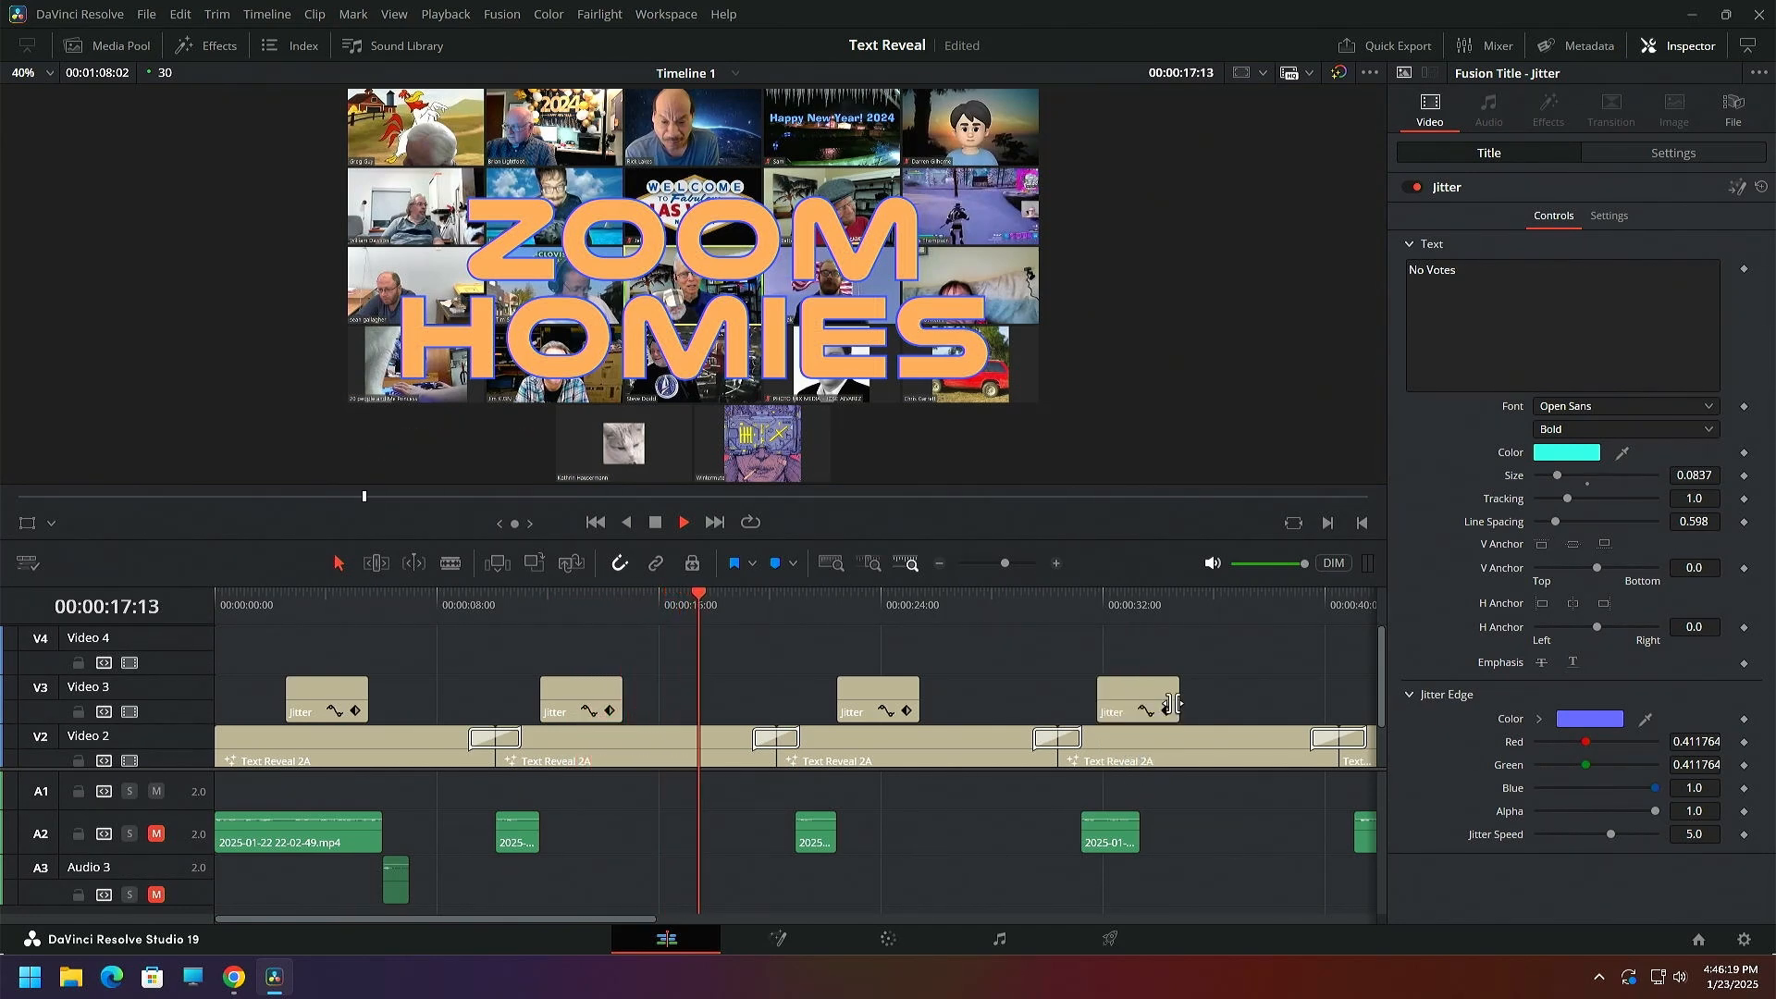
Step: Stop playback and add a Text+ title to the Video 4 track at the start of the timeline
left_click(656, 524)
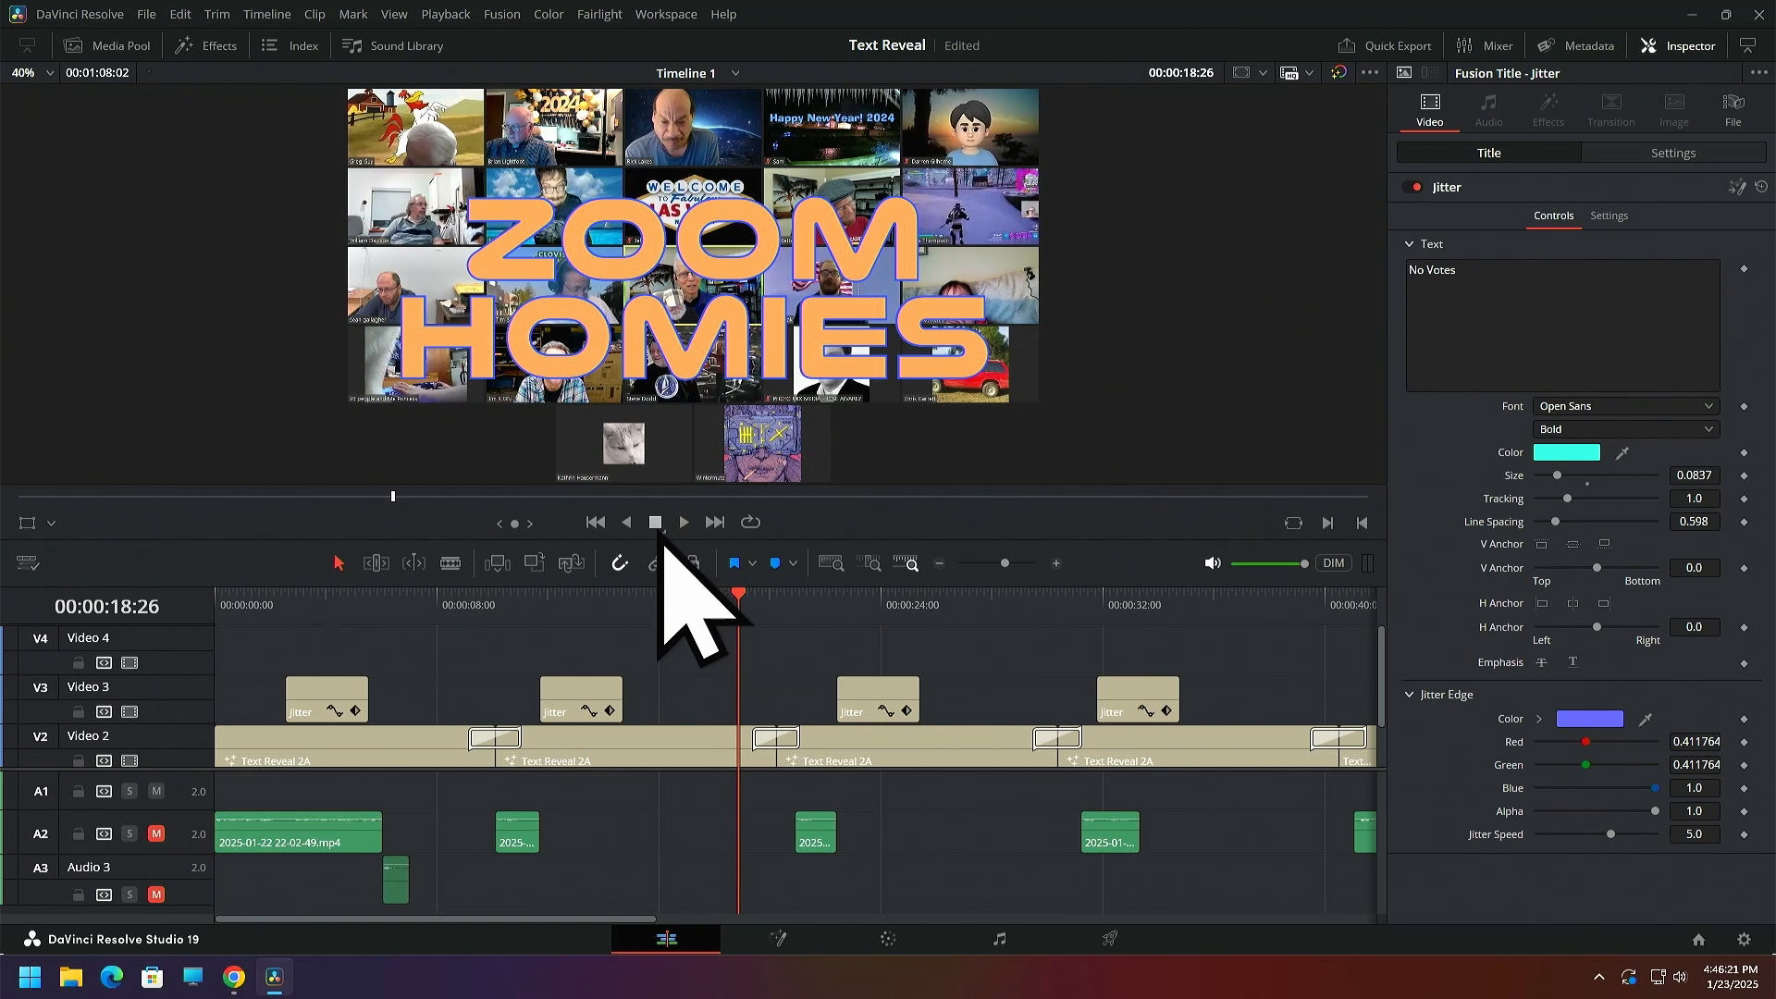
left_click(370, 746)
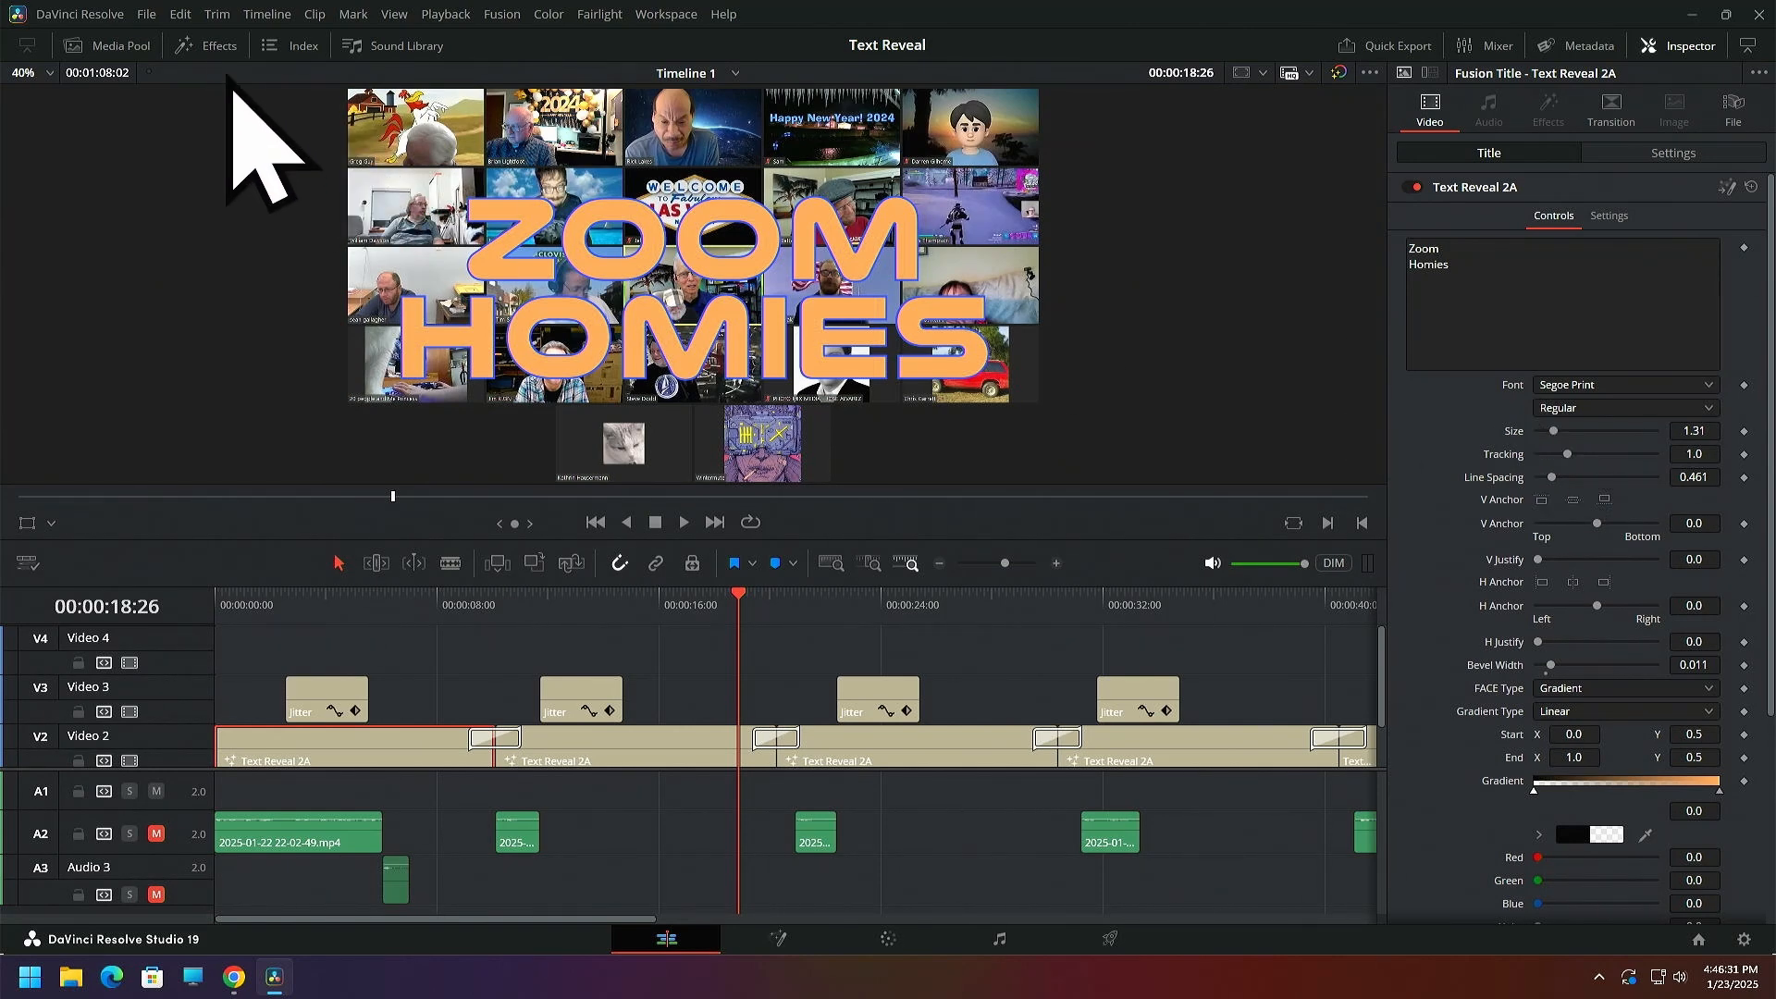
left_click(210, 51)
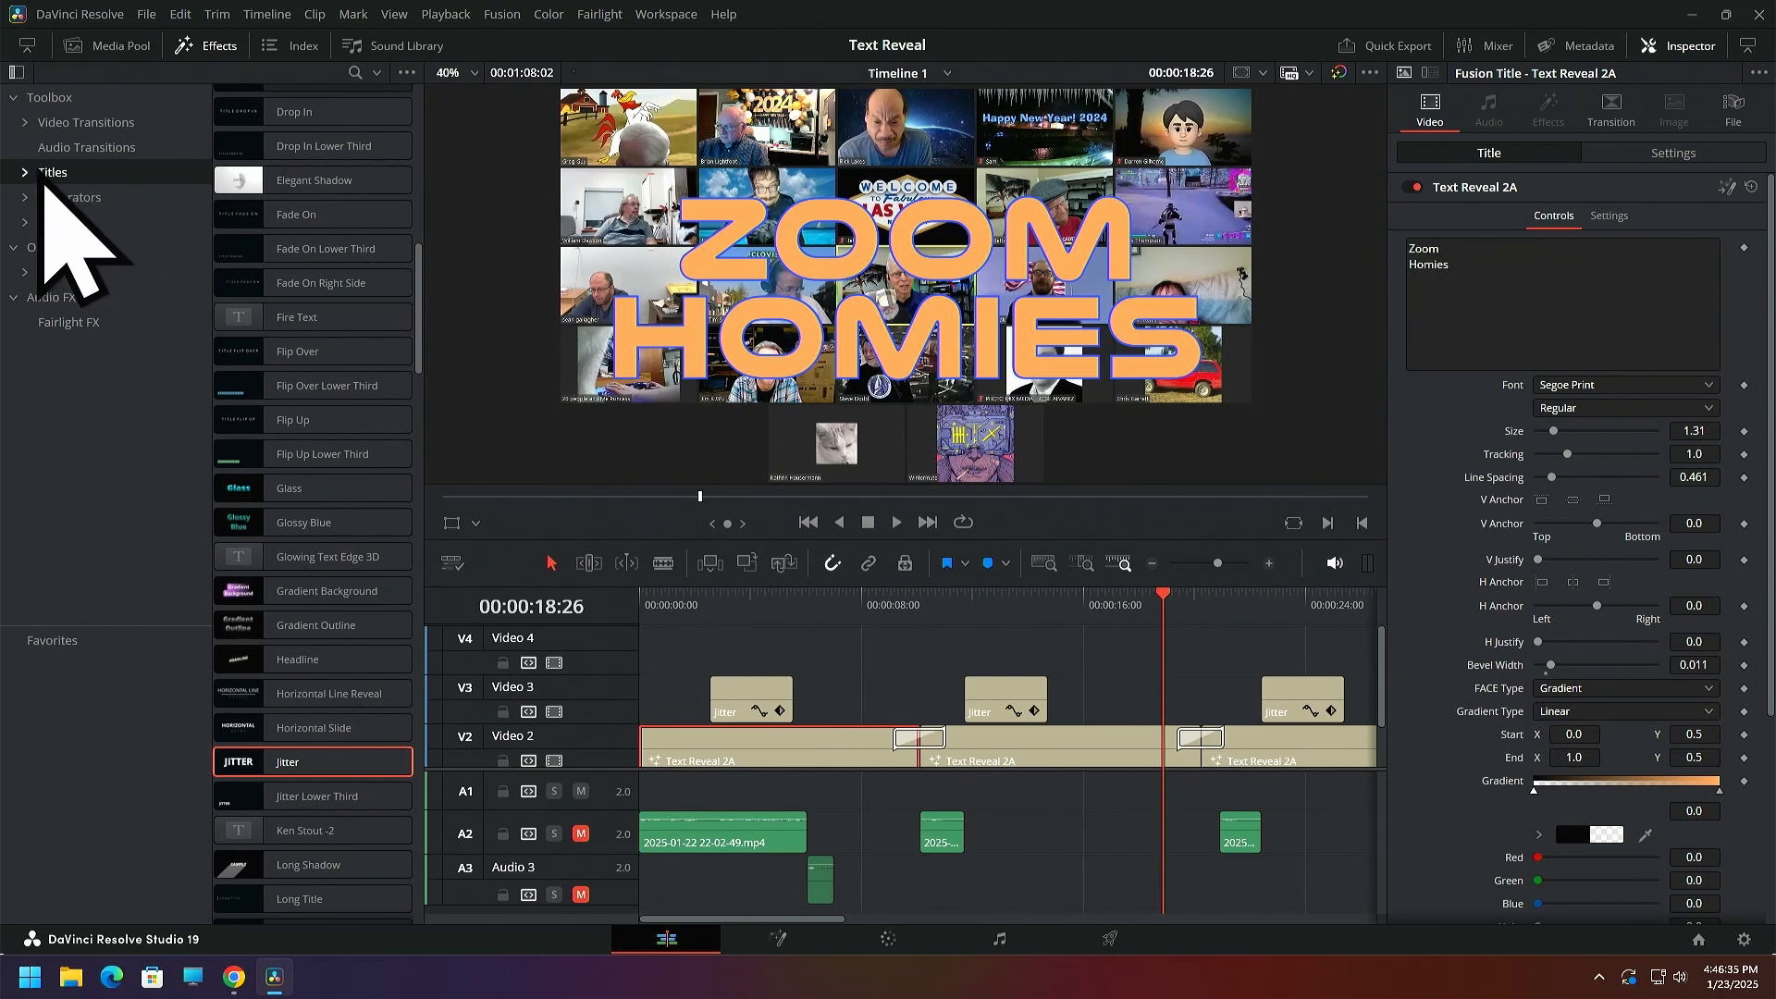
scroll(357, 396, "up", 10)
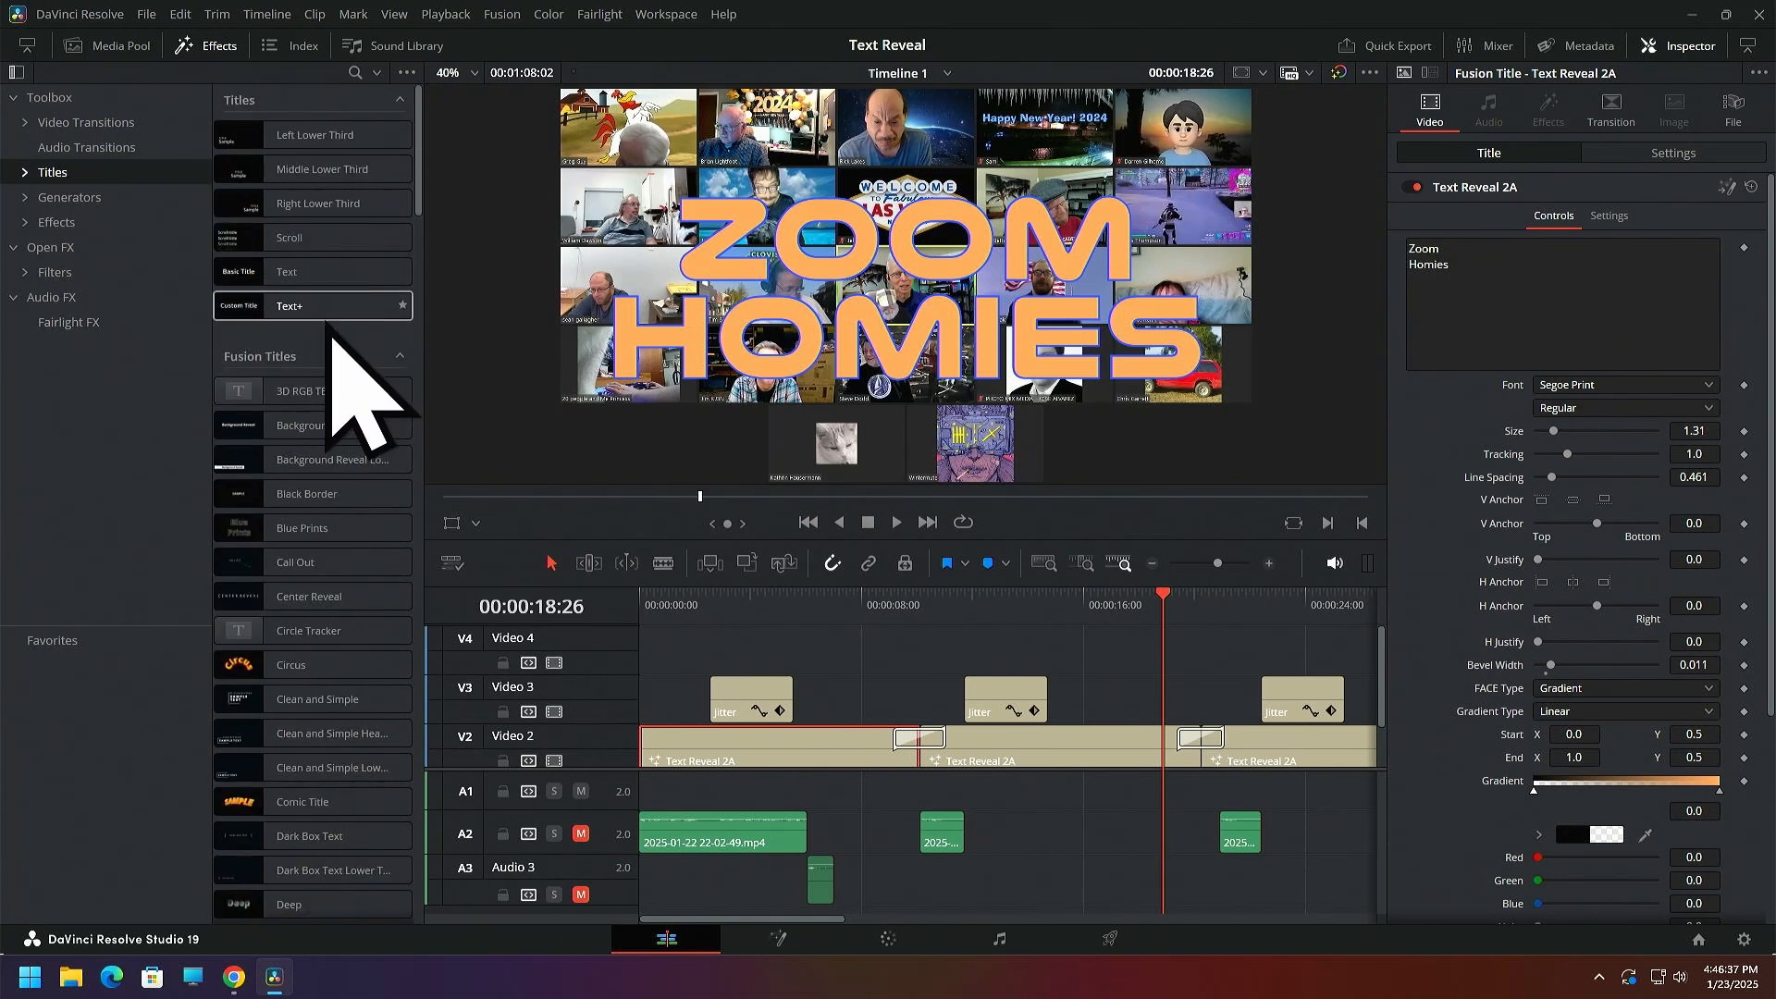
left_click(277, 310)
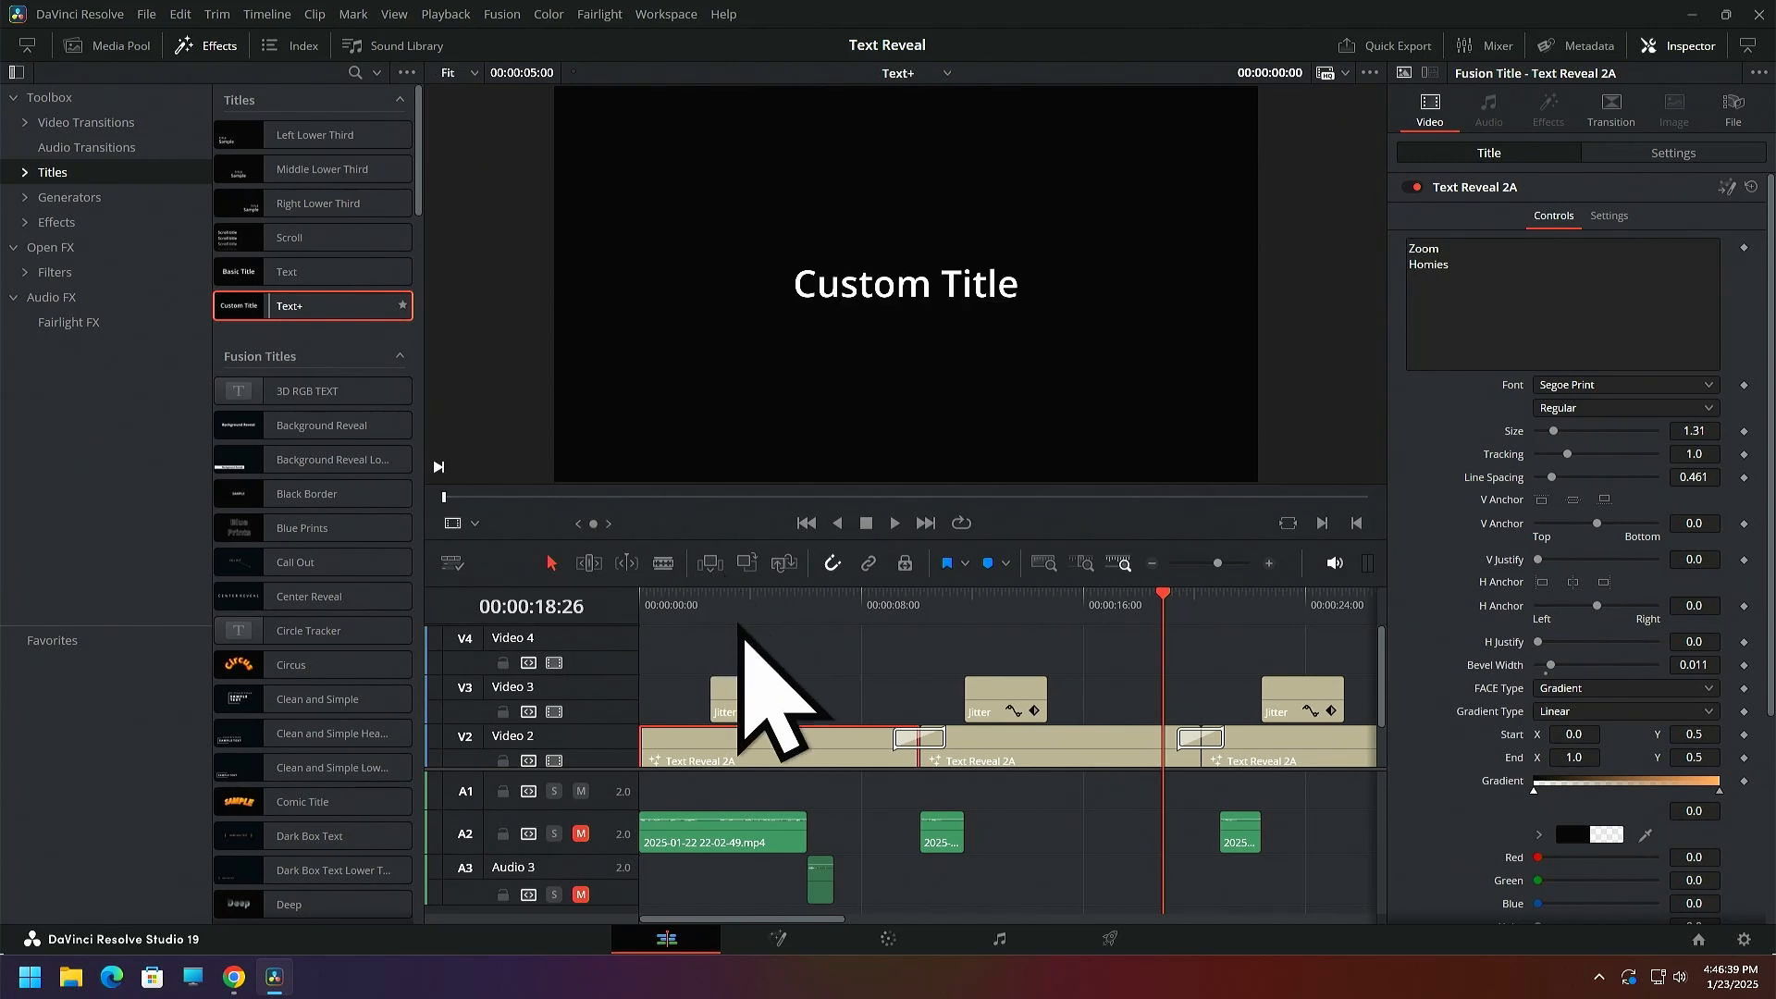
left_click_drag(277, 313, 292, 320)
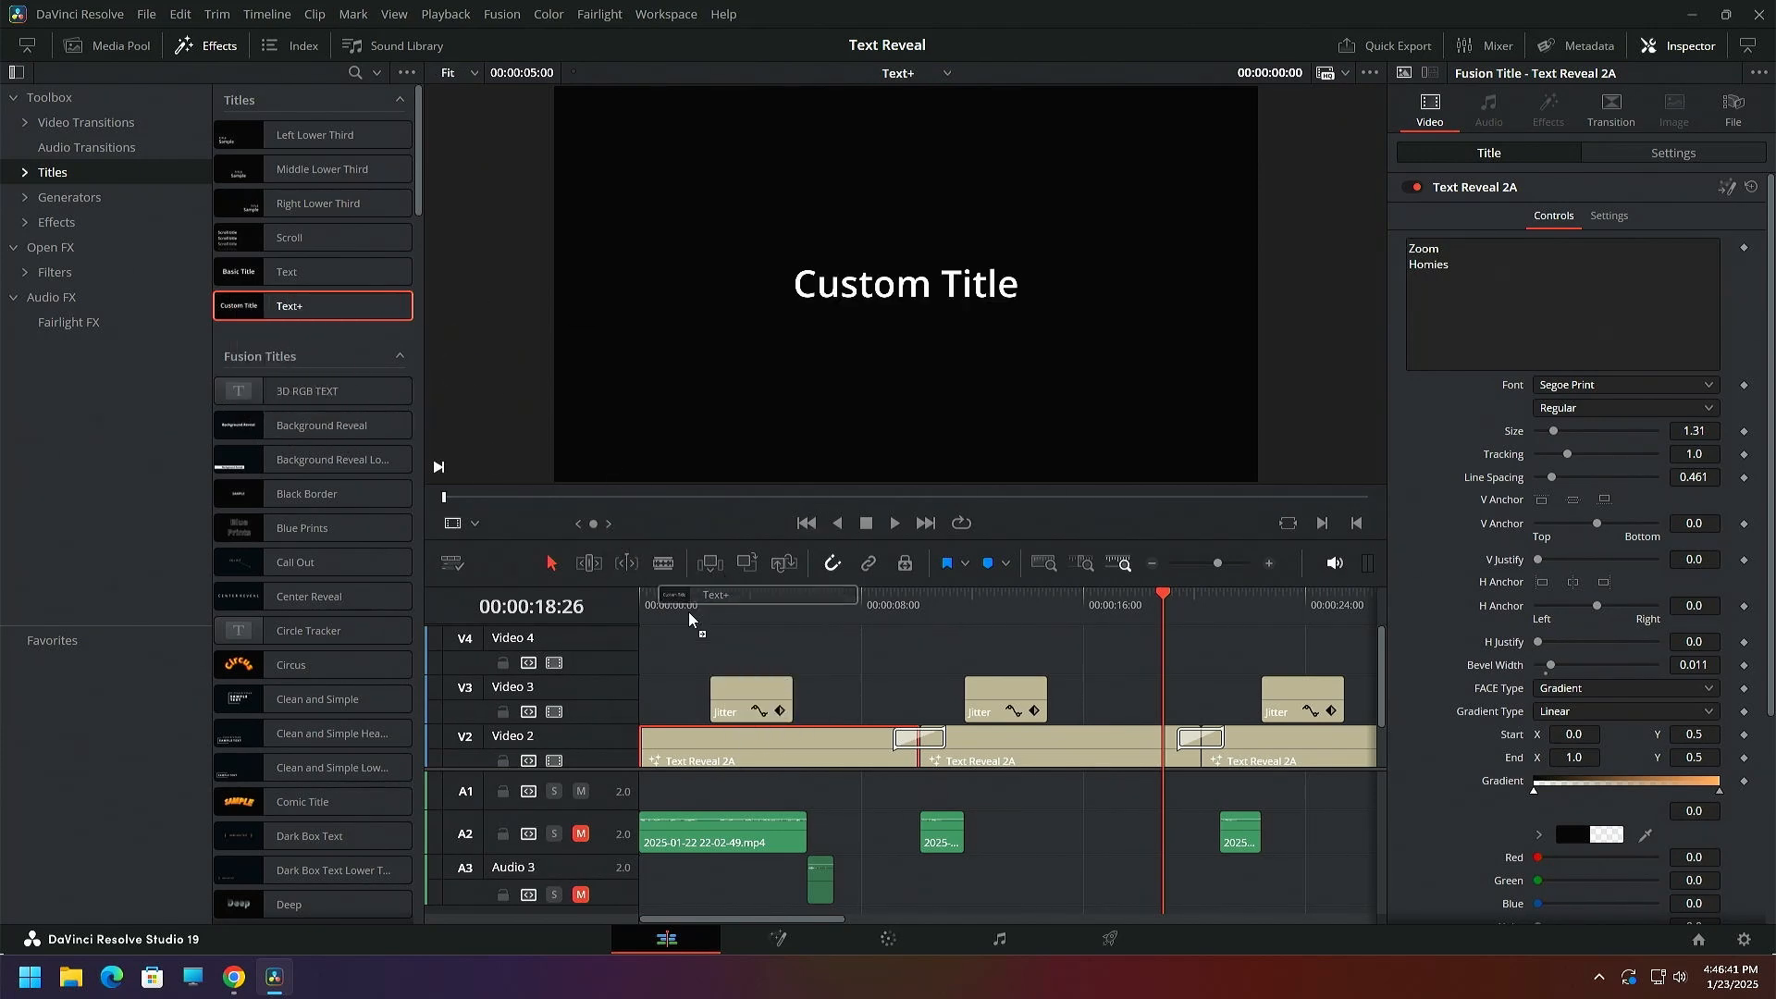
left_click_drag(689, 620, 714, 648)
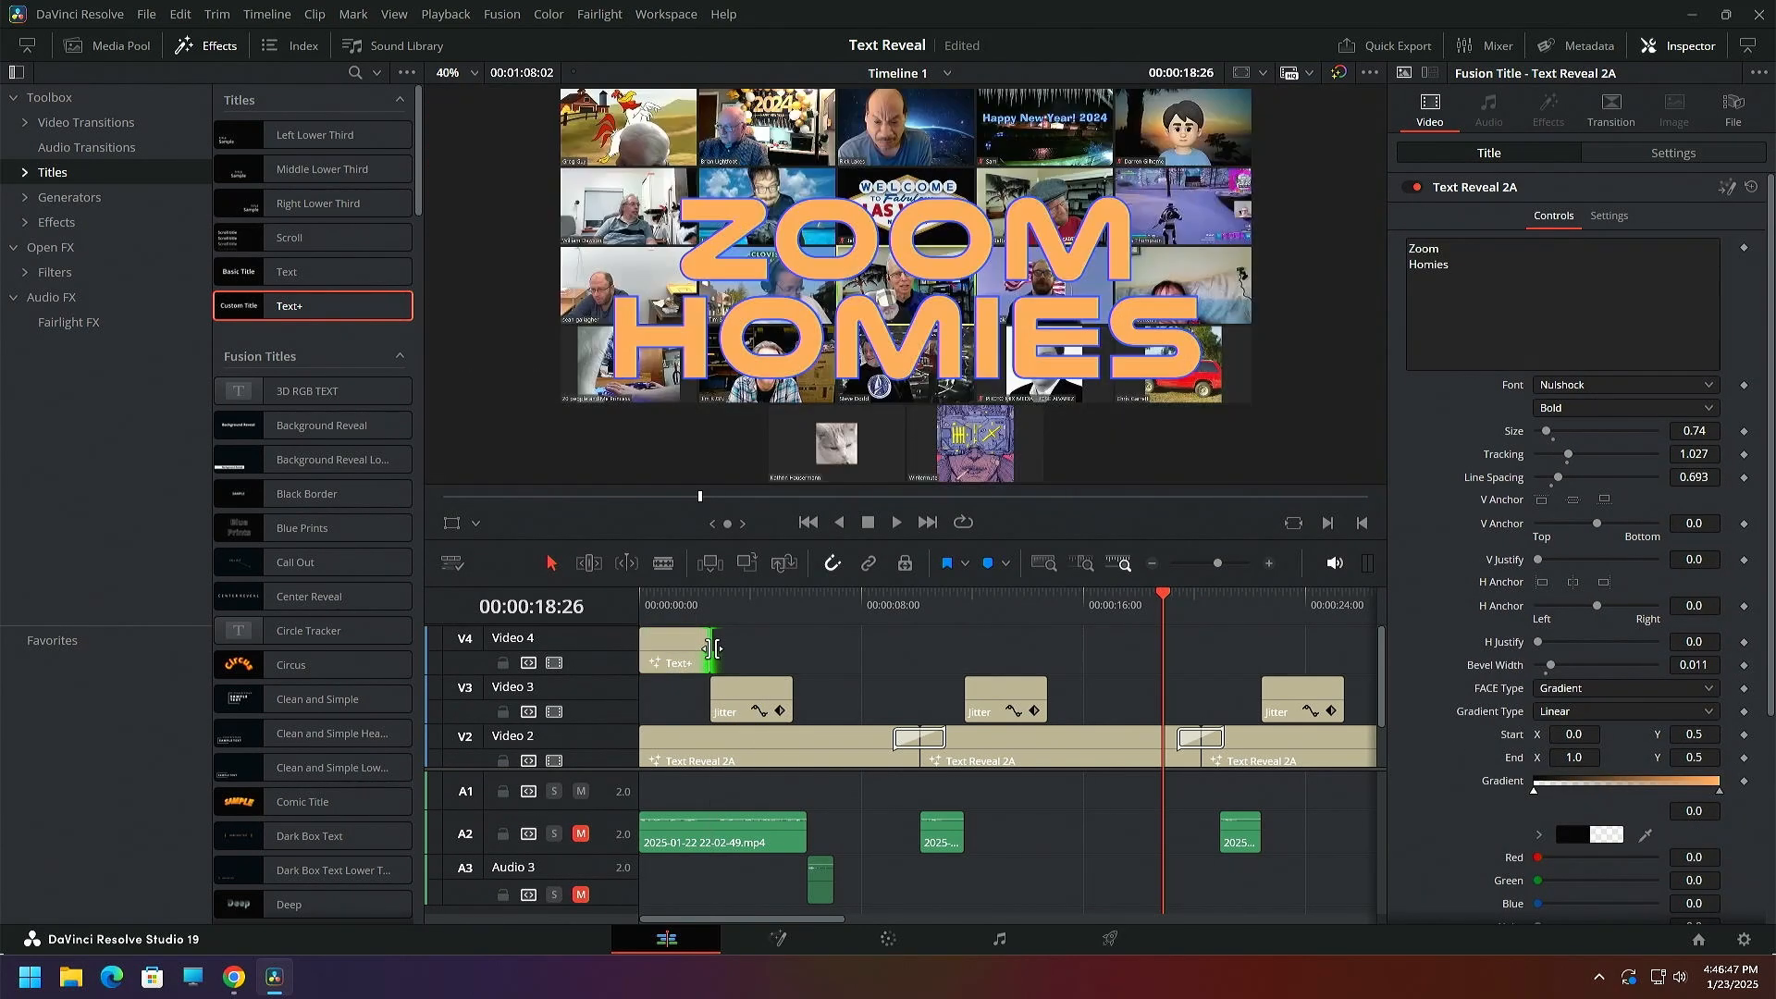
Step: Duplicate the Text+ title above each later Text Reveal 2A segment along the timeline
left_click(670, 654)
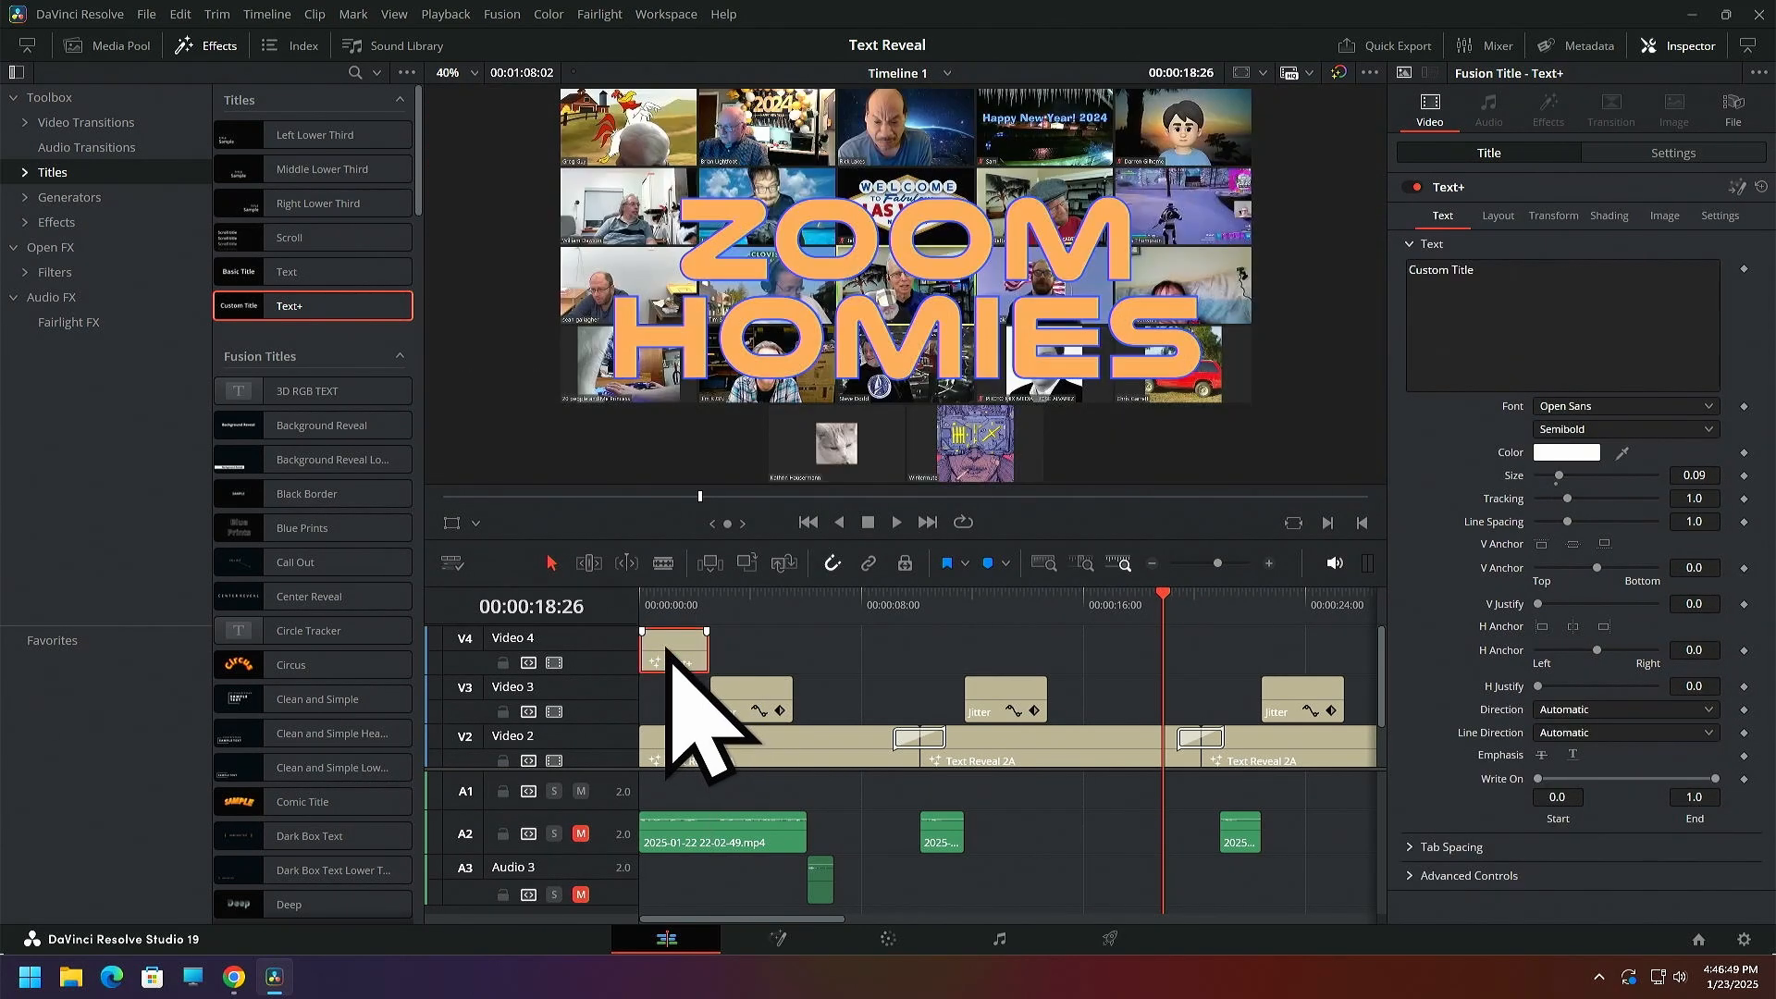
left_click_drag(670, 650, 997, 668)
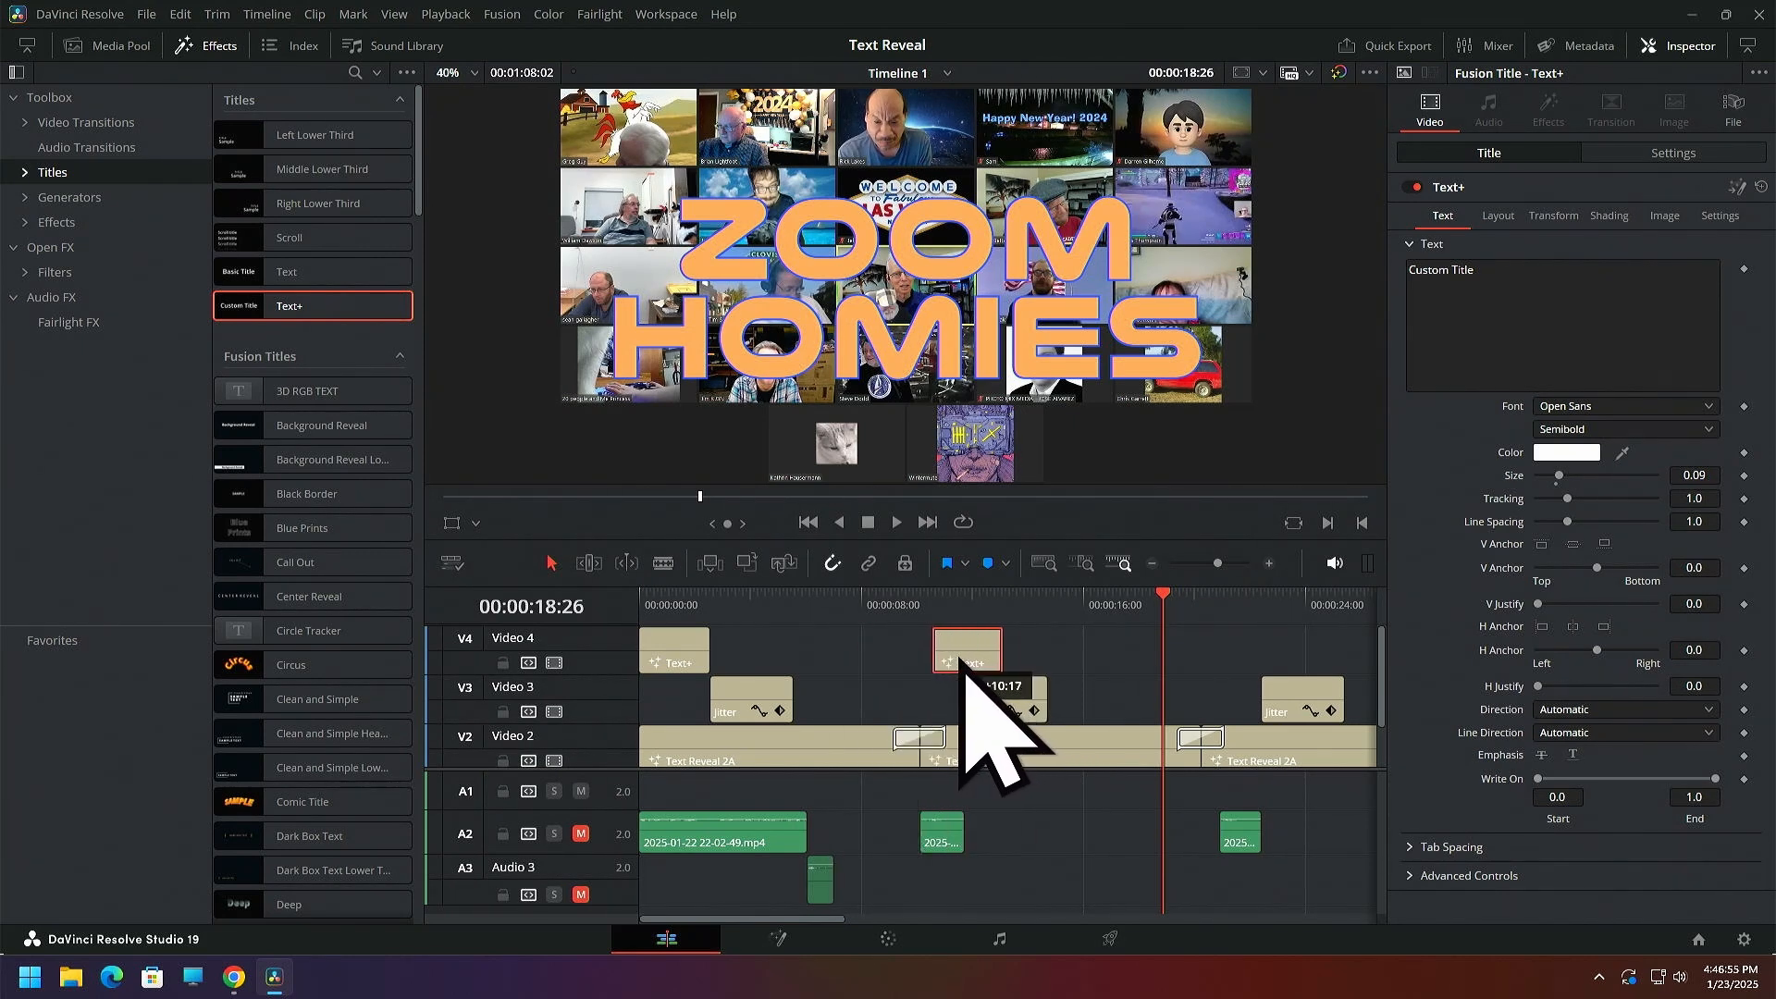
left_click_drag(964, 664, 1238, 659)
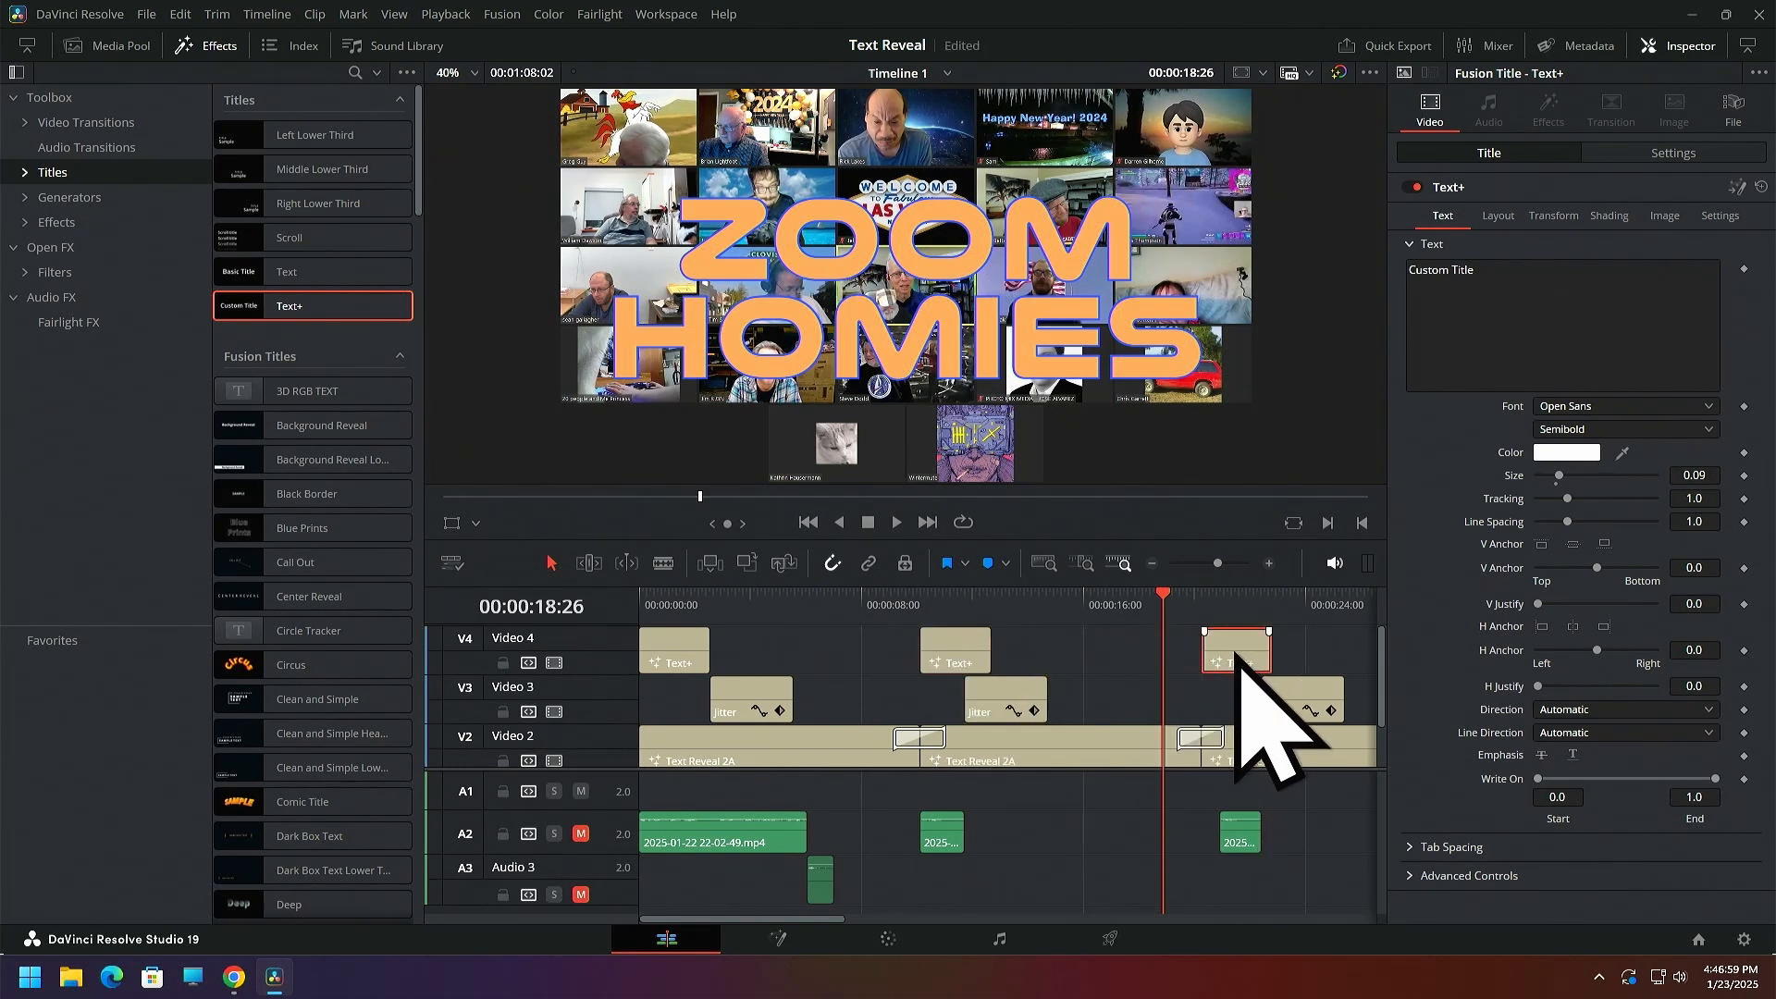
left_click_drag(824, 919, 965, 932)
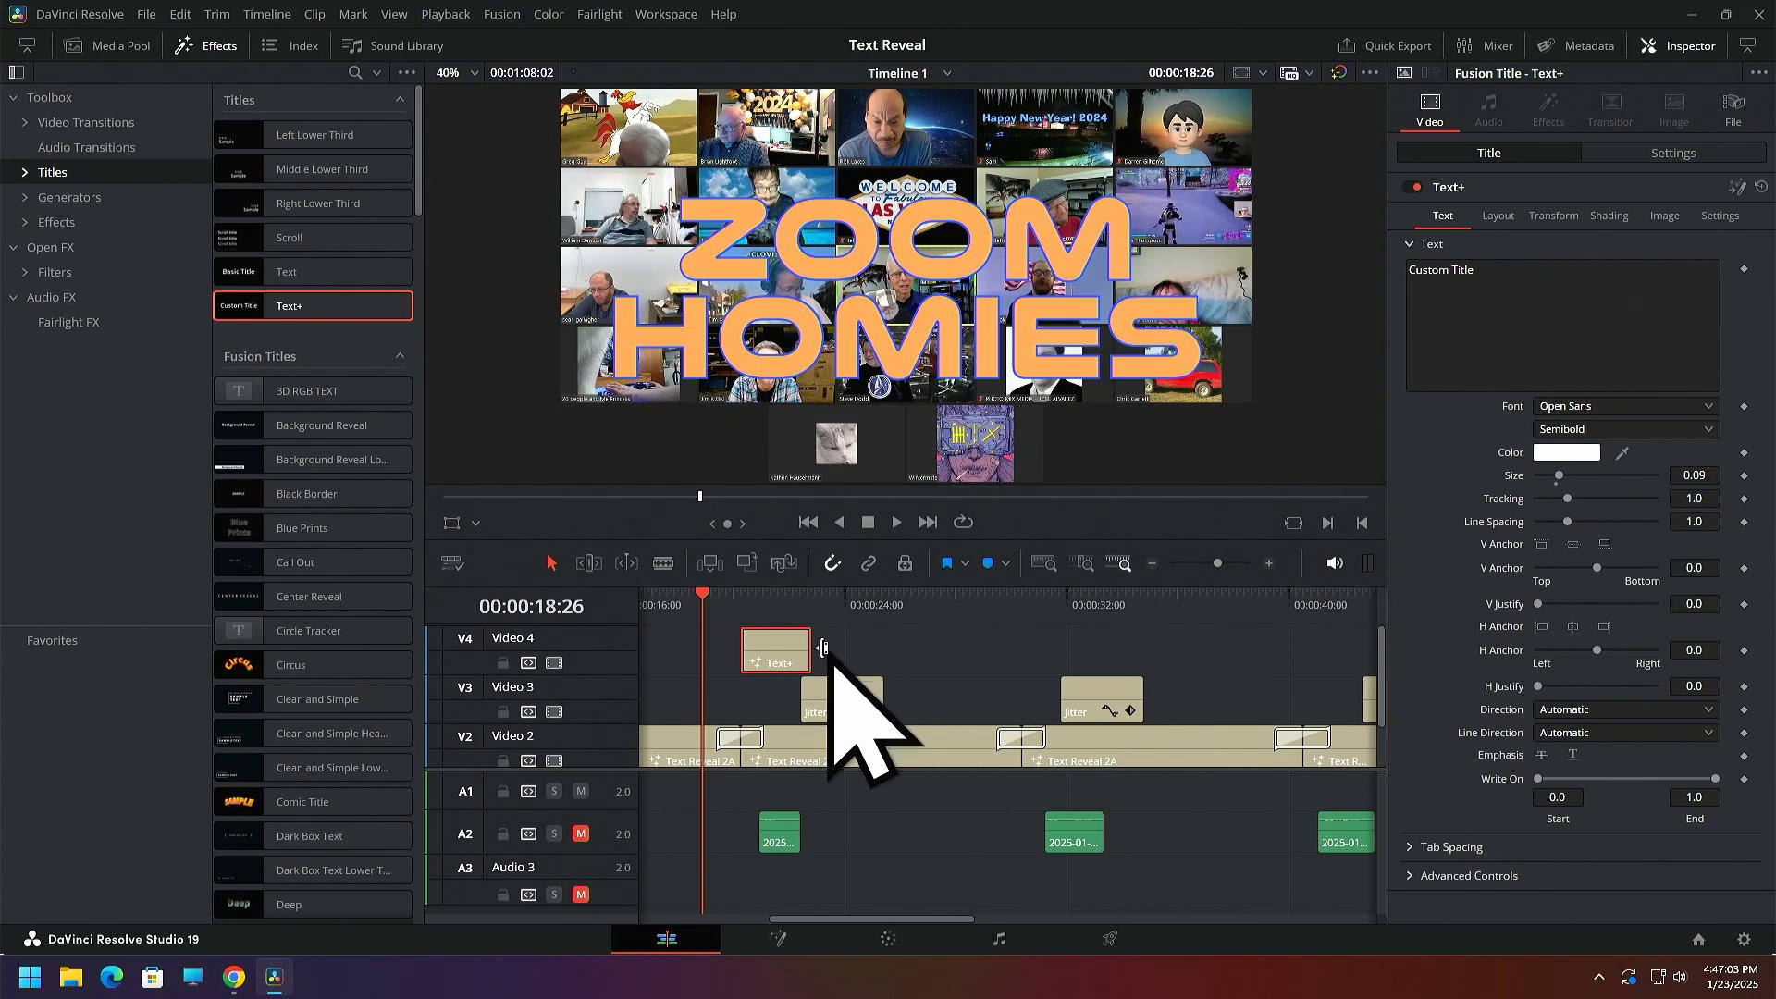
left_click_drag(789, 652, 1344, 665)
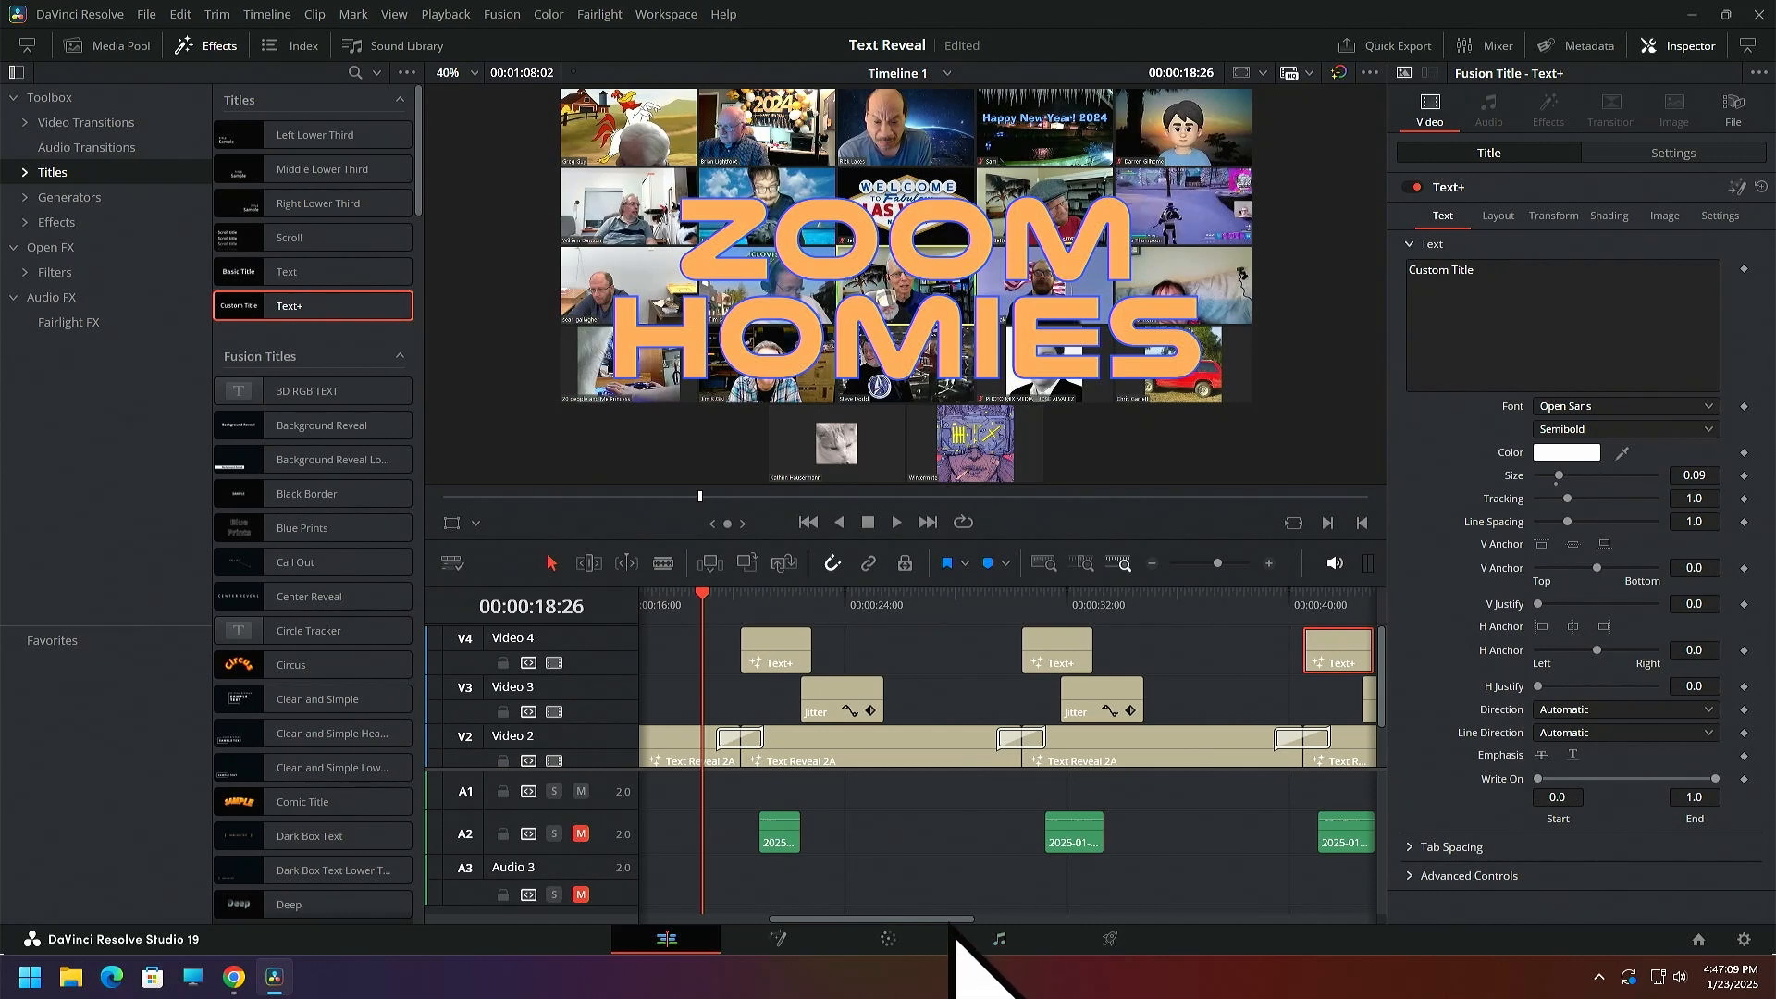
left_click_drag(953, 924, 1115, 933)
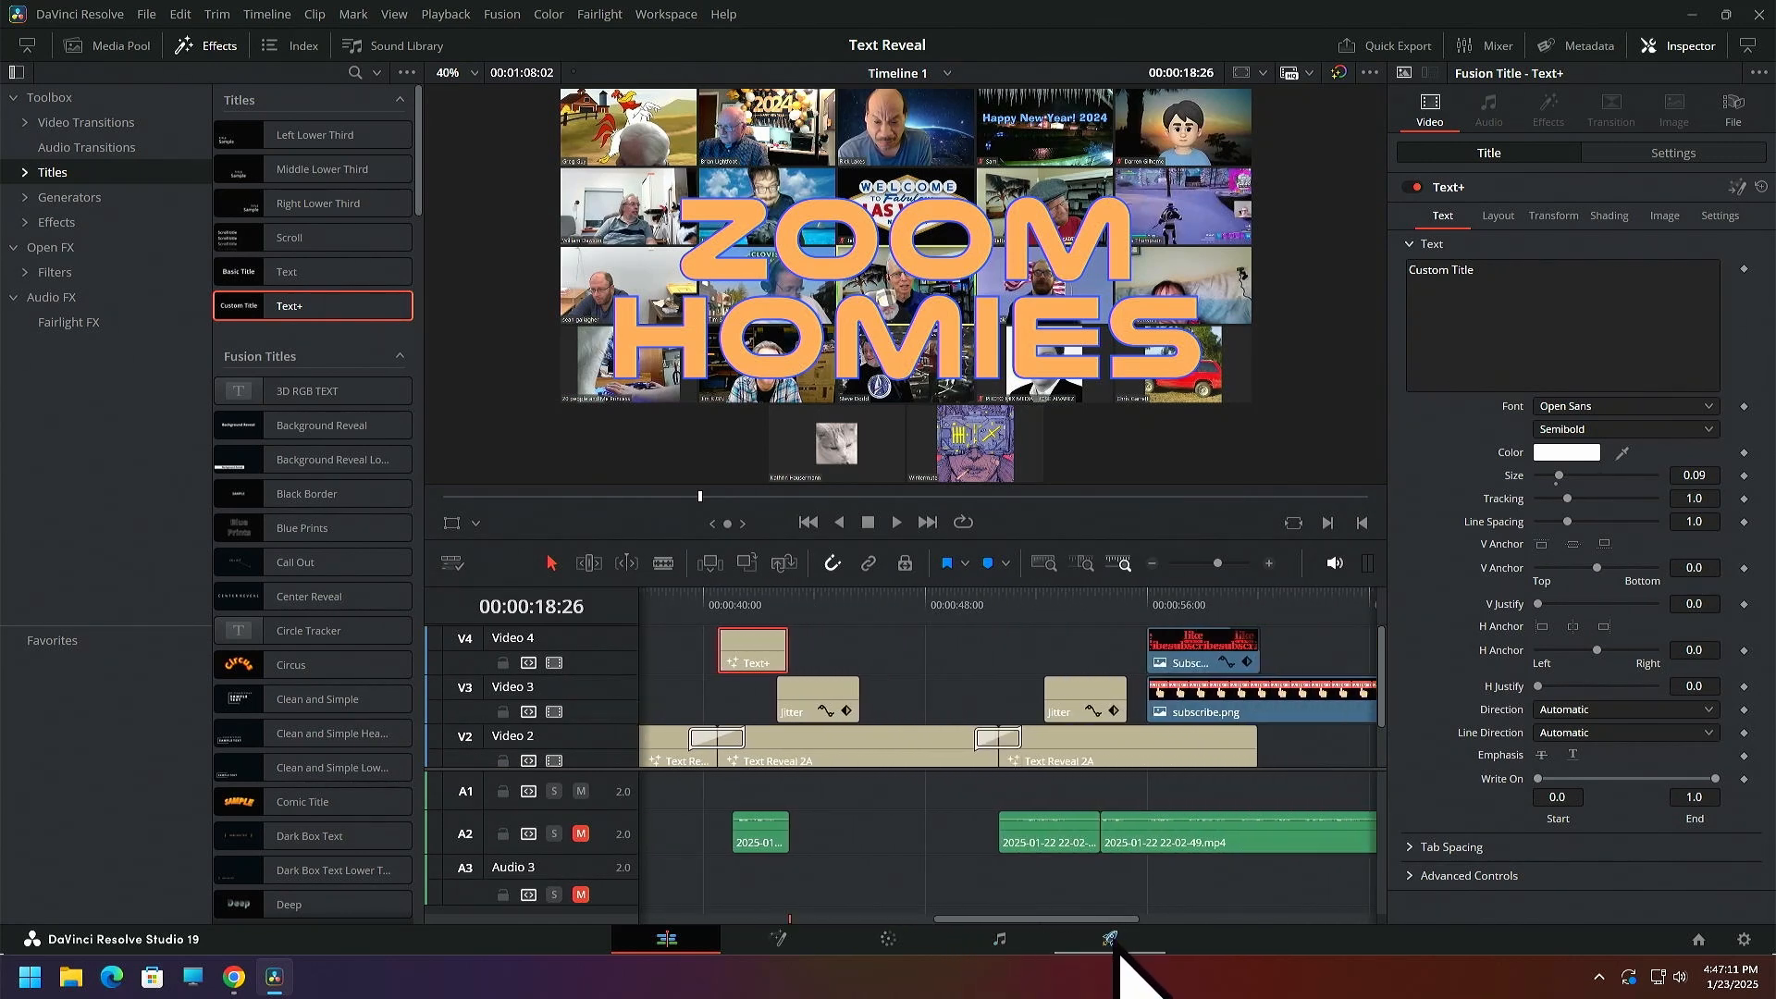
left_click_drag(762, 657, 1046, 659)
left_click_drag(962, 920, 578, 936)
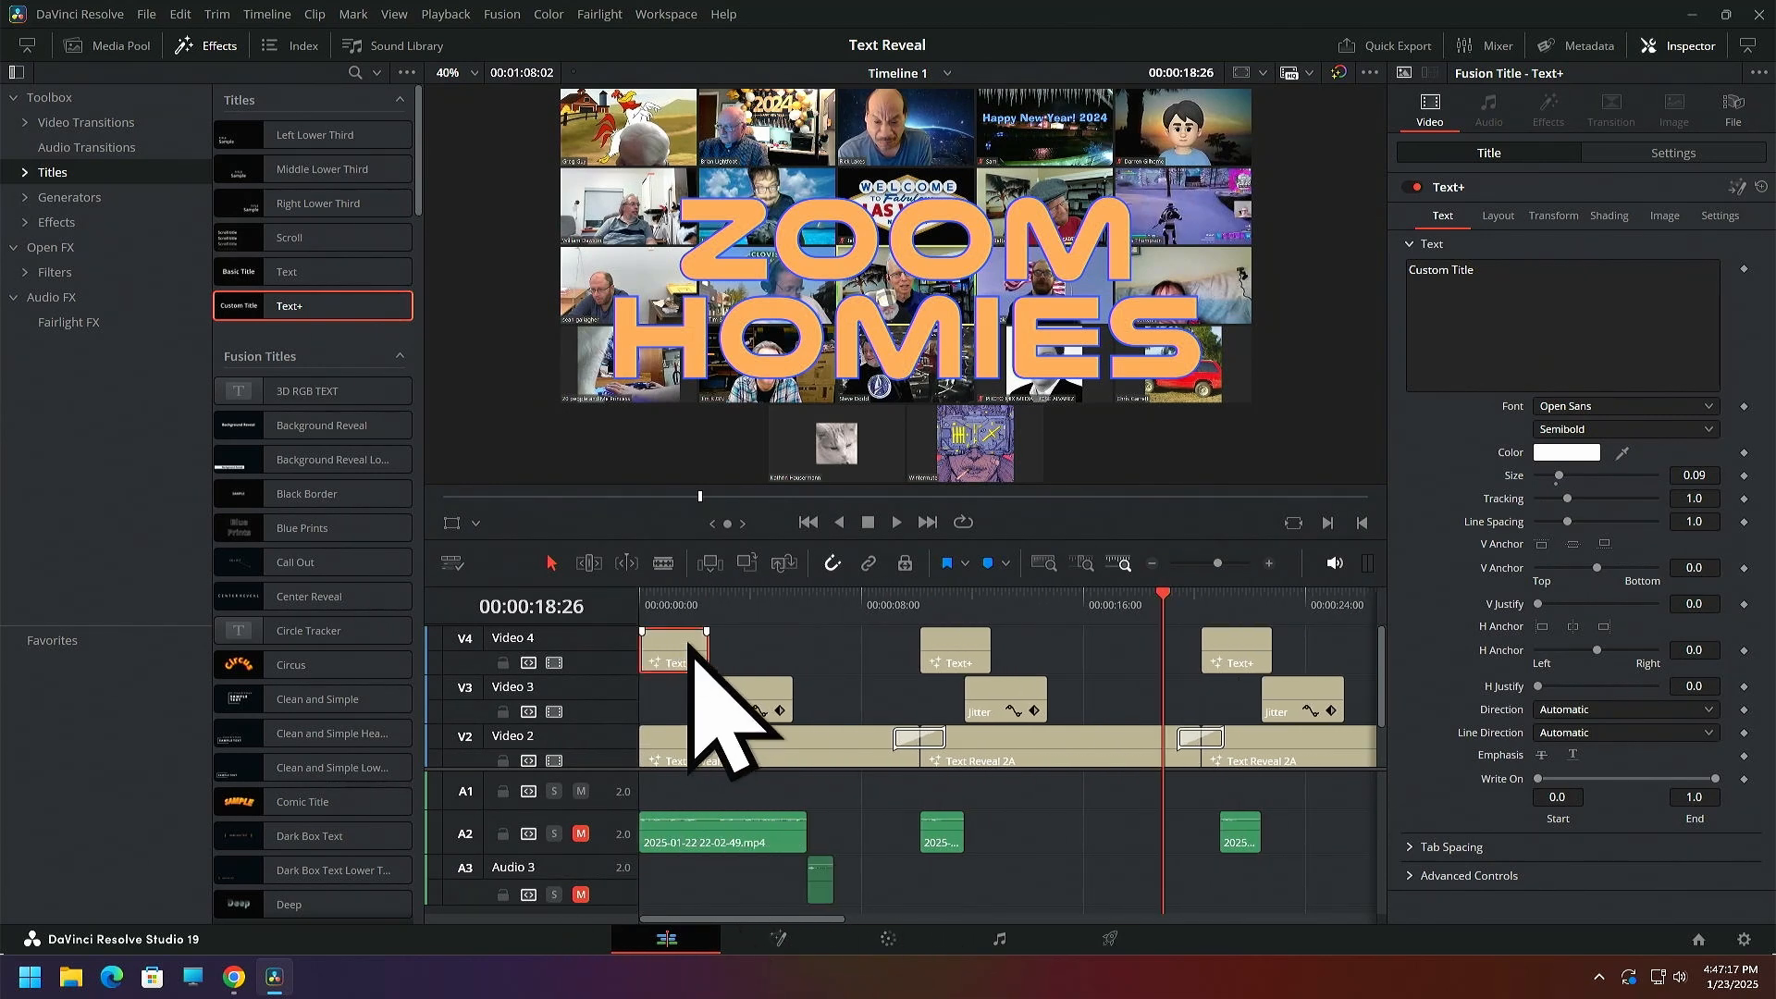
Step: Check the first Text Reveal clip's font and set the first Text+ title's text to Segoe Print
left_click(667, 606)
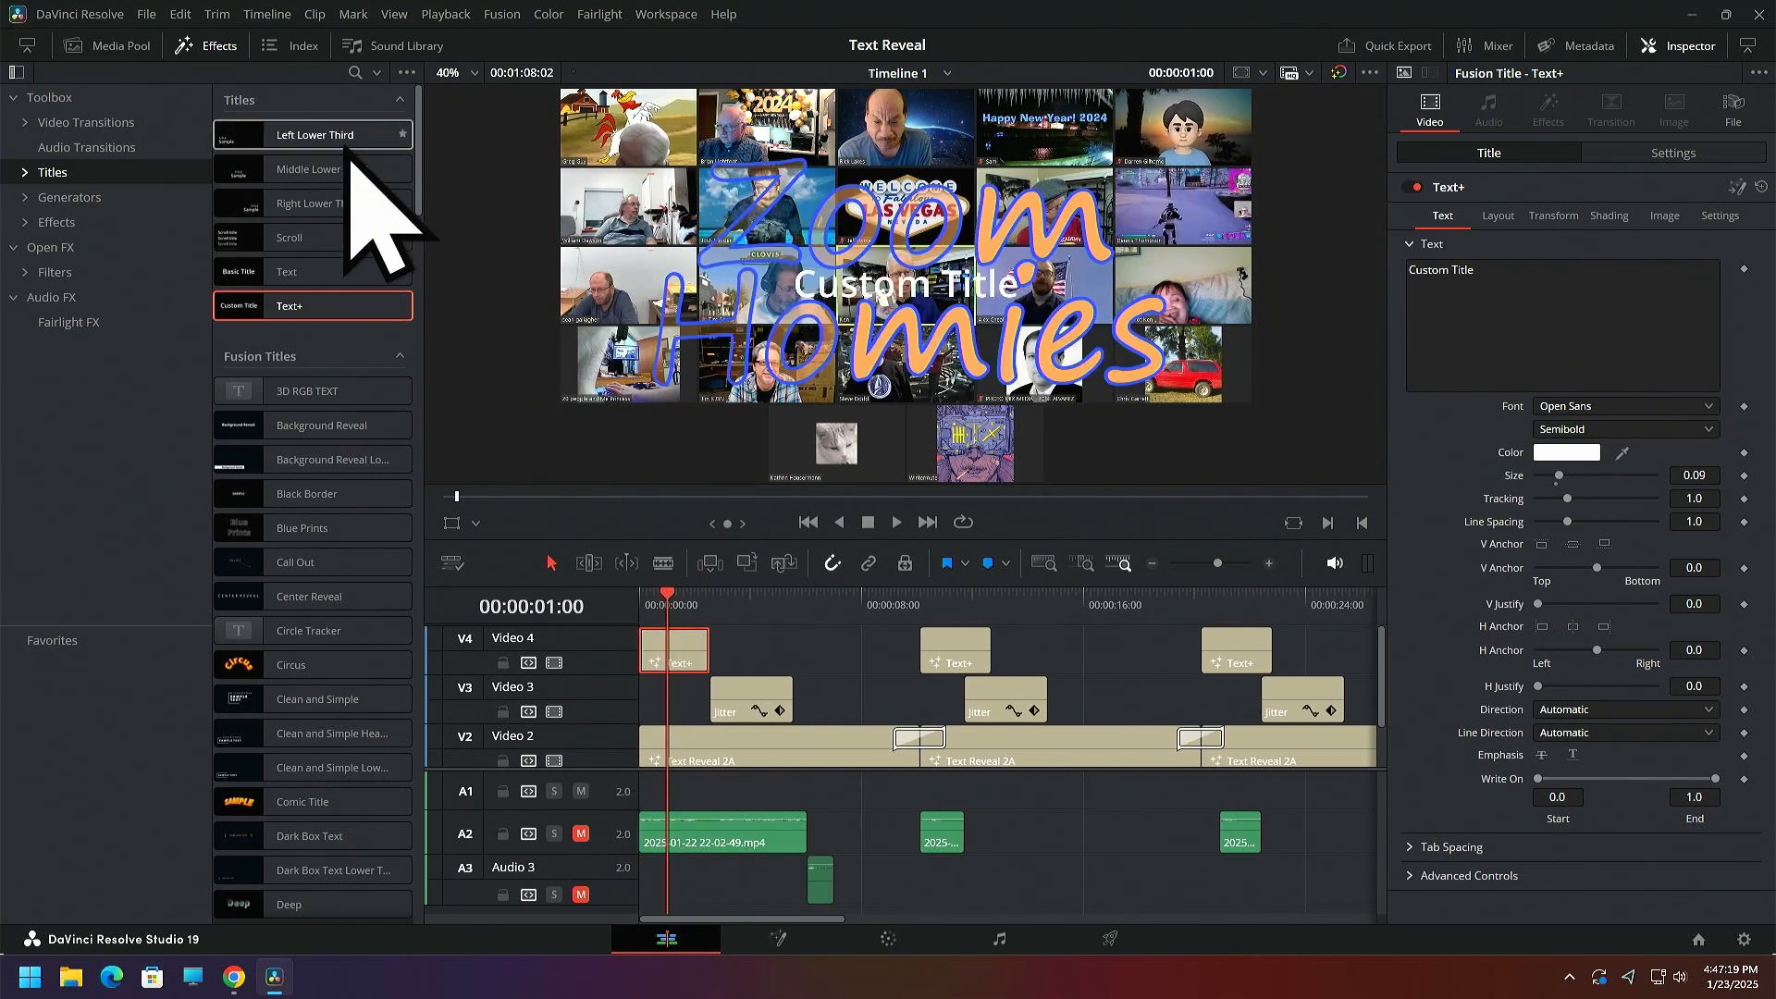
left_click(215, 55)
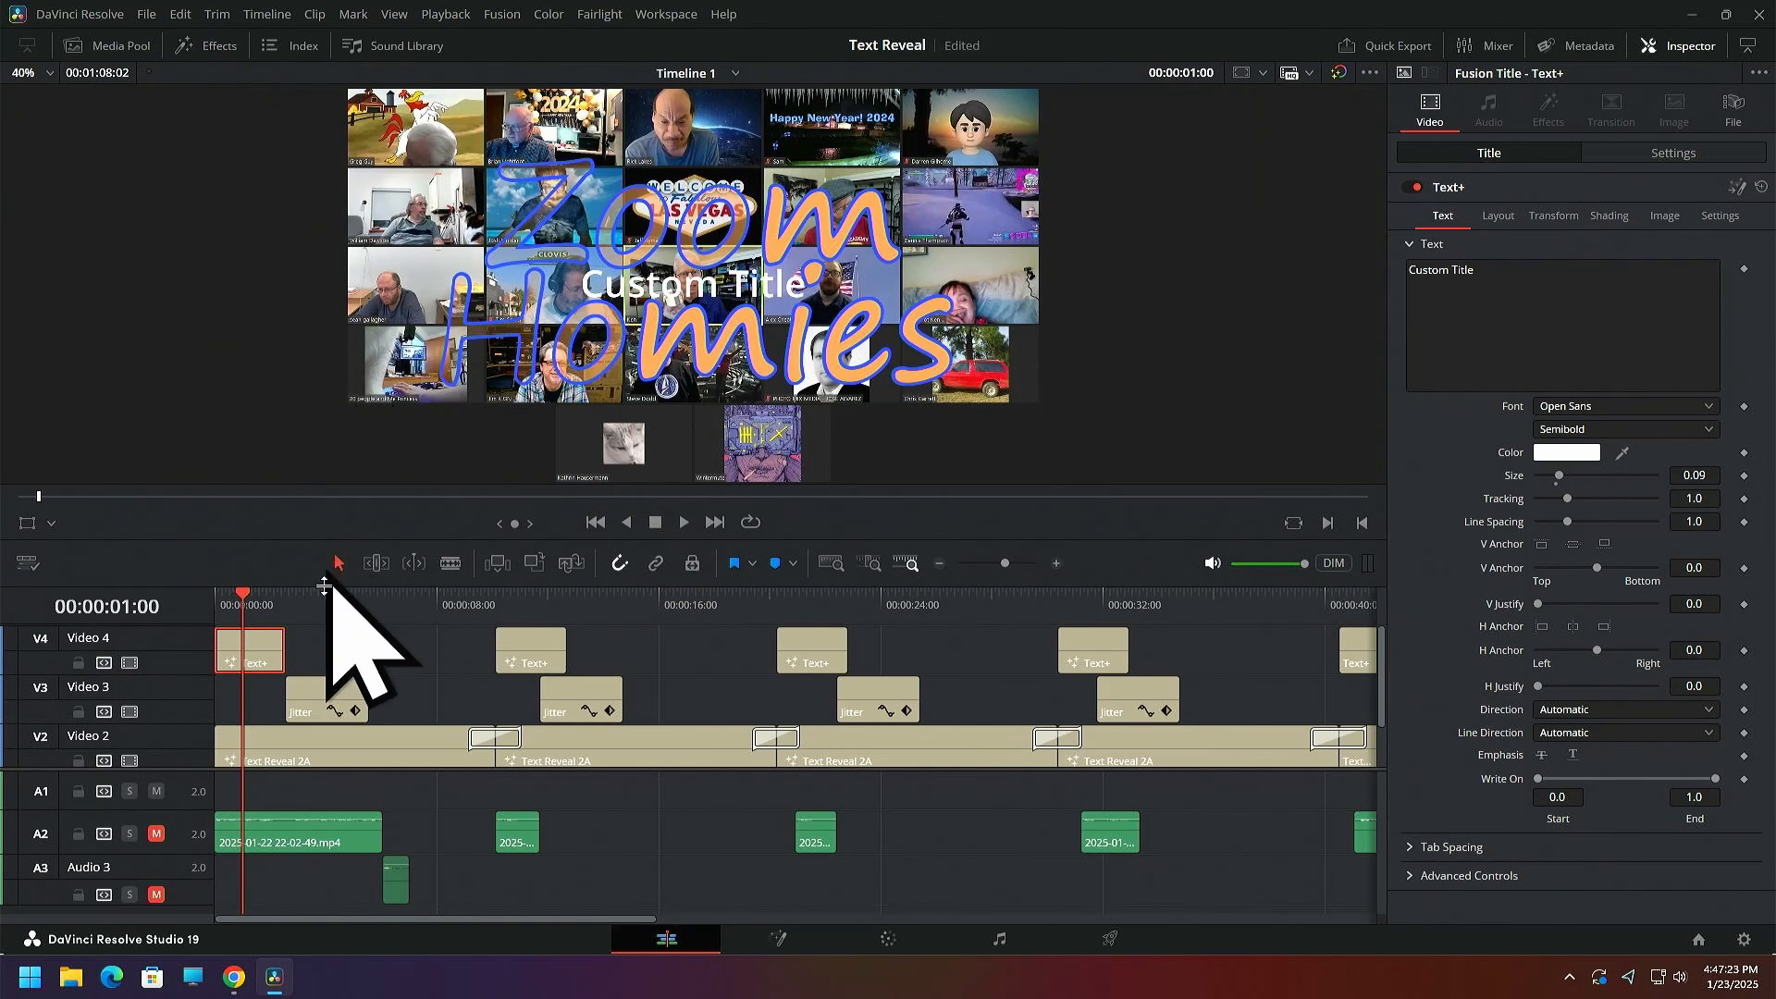
left_click(263, 748)
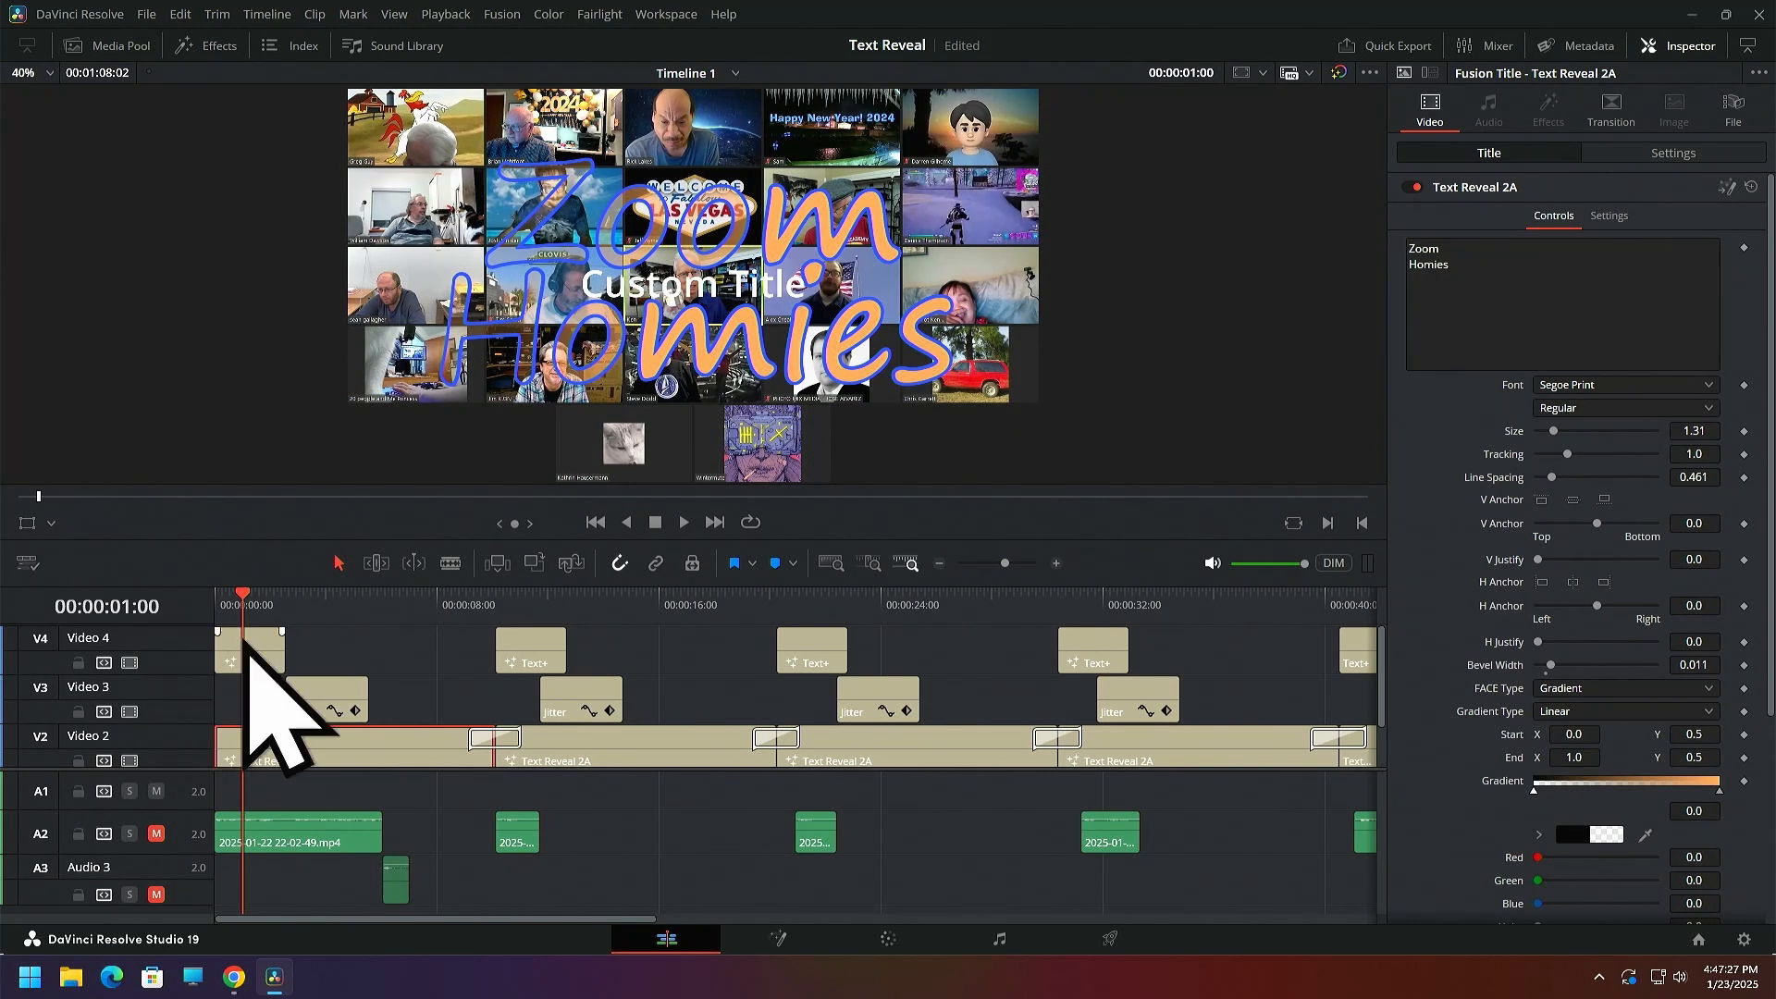
left_click(248, 649)
left_click(1504, 288)
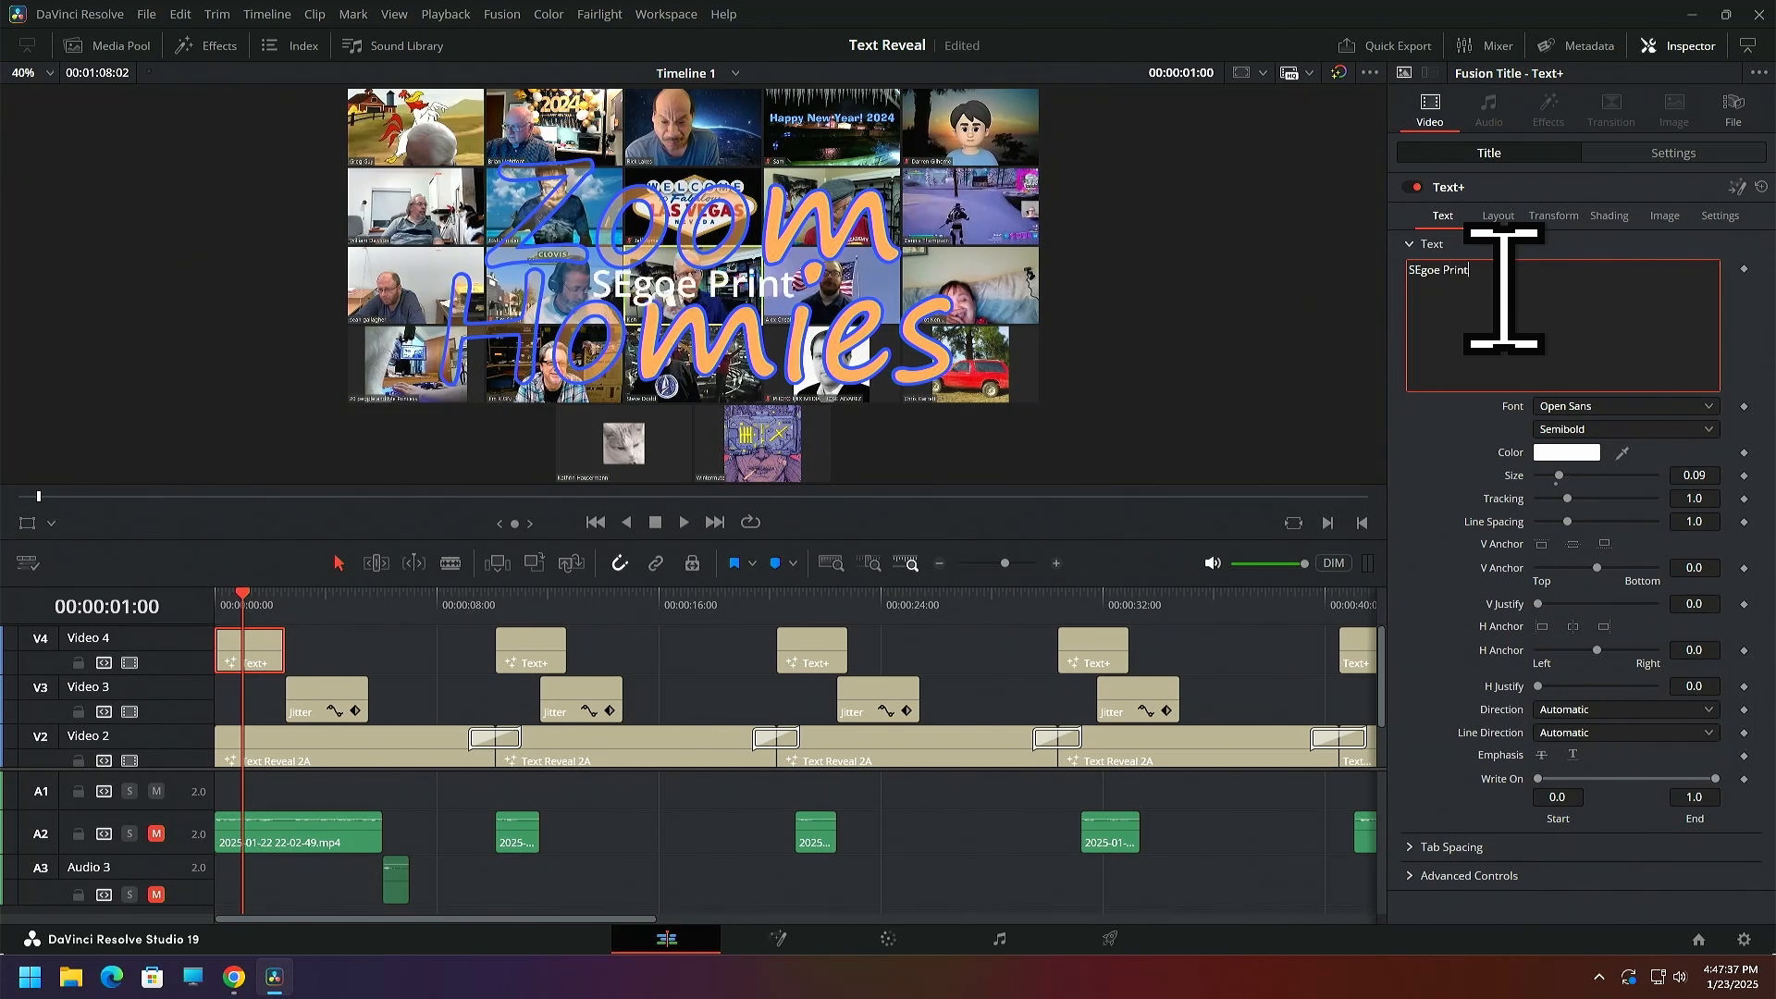
Step: Move the Segoe Print caption to the lower left of the frame and correct its capitalisation
left_click(27, 523)
left_click_drag(629, 296, 402, 504)
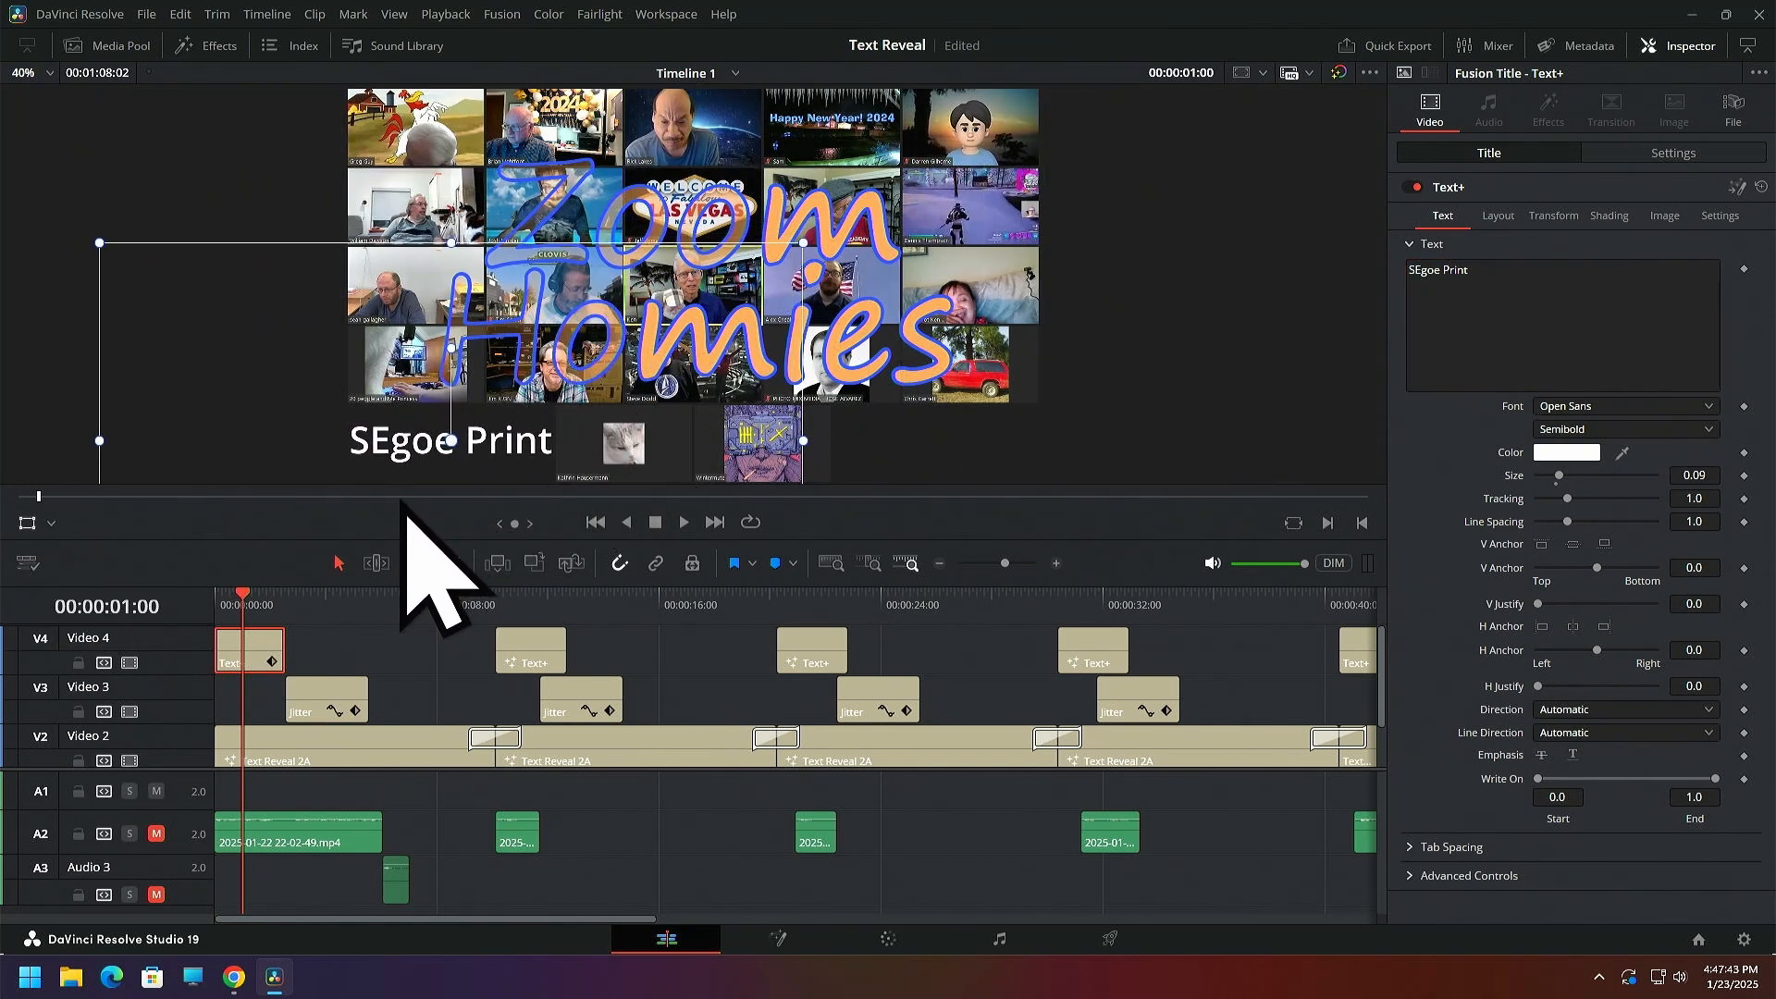
left_click(1418, 269)
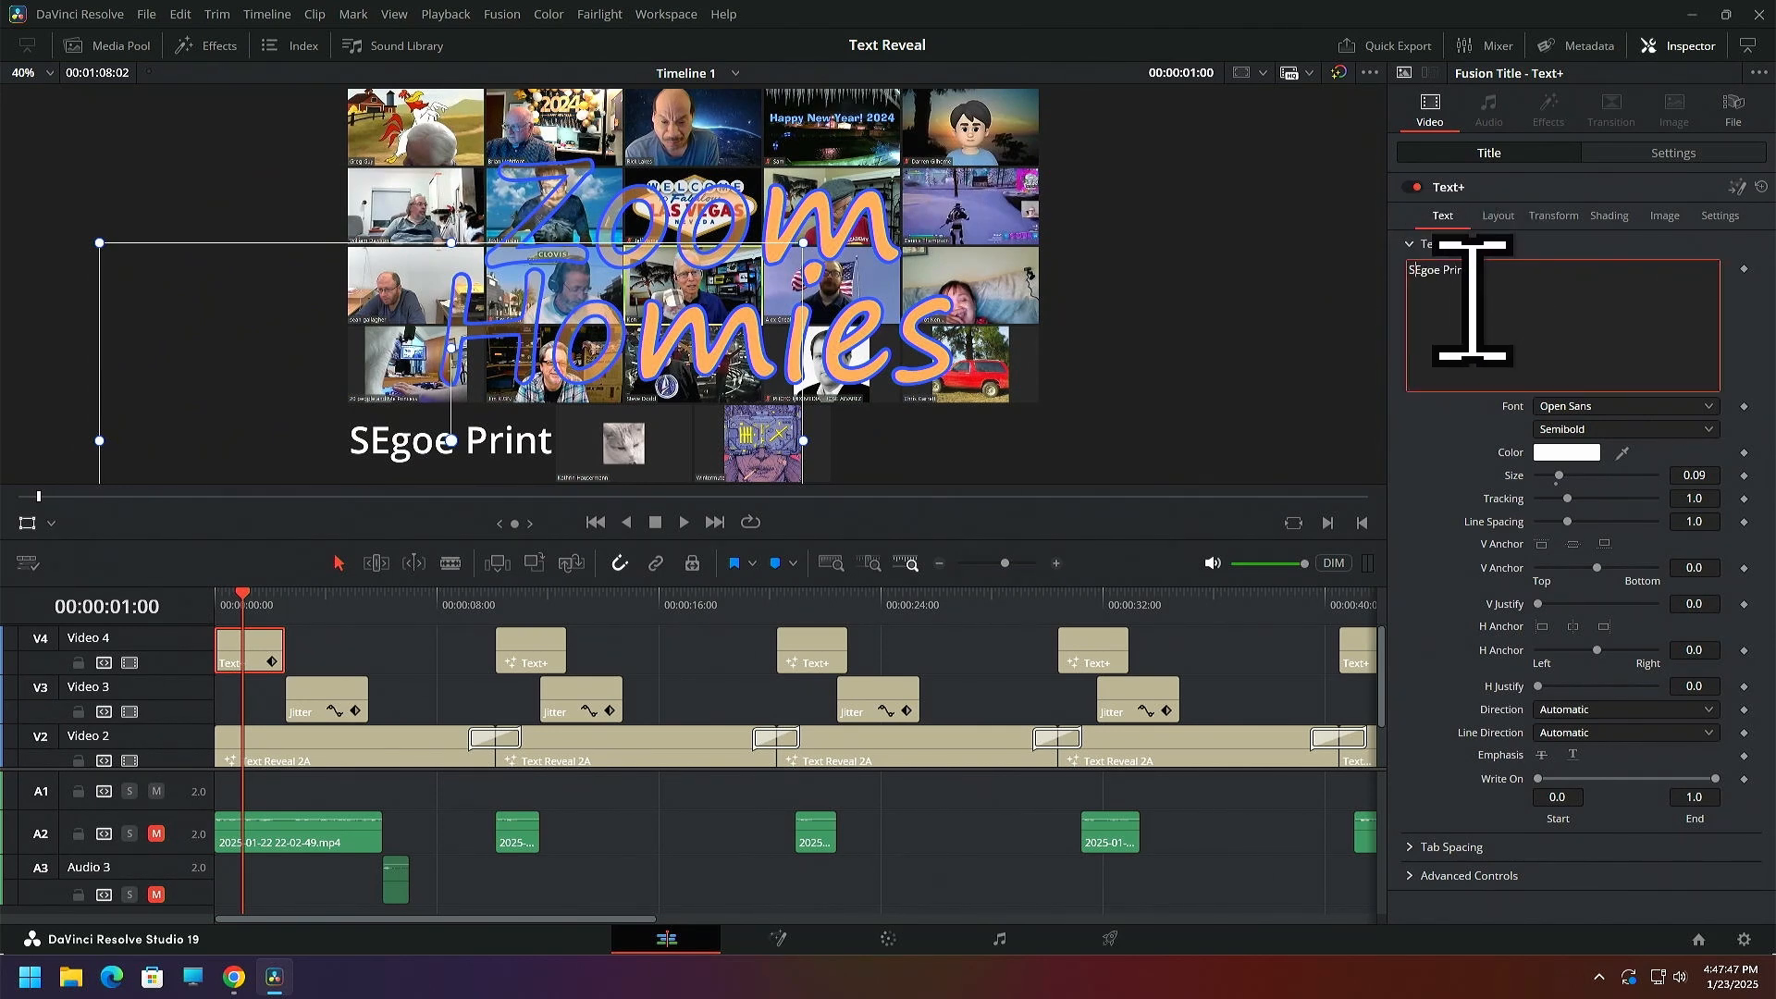
key("Delete")
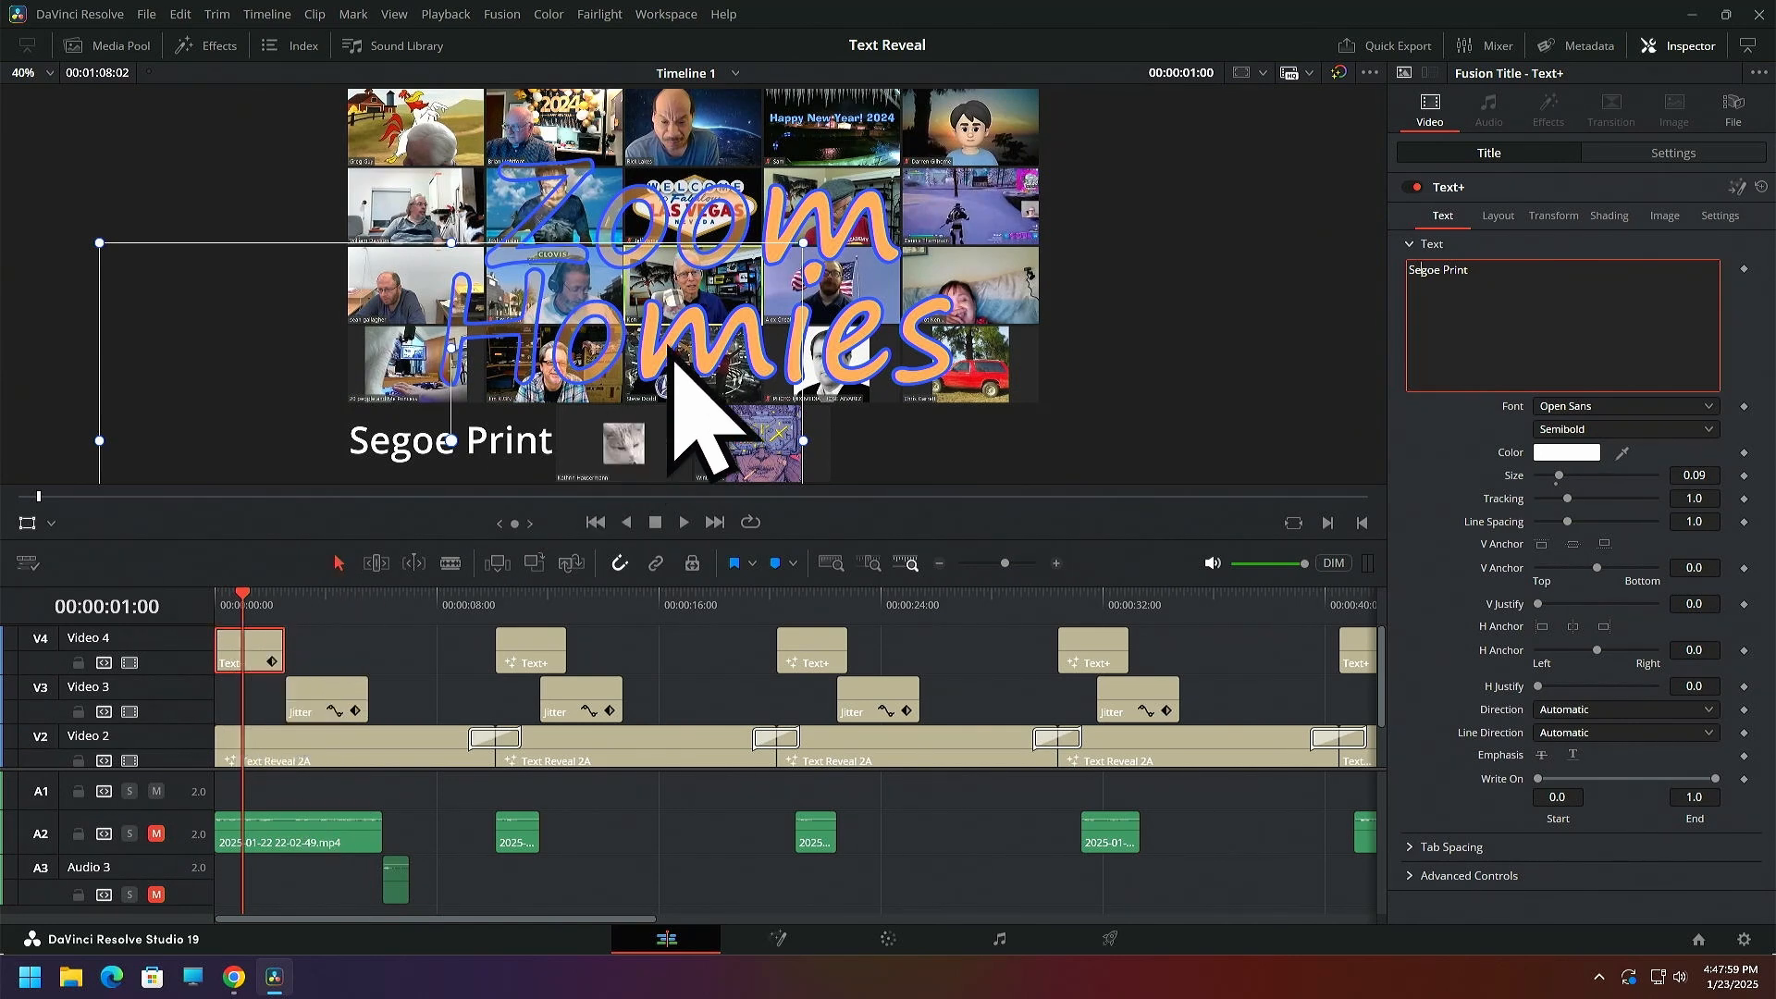
Step: Set the first caption's font to Segoe Print
left_click(220, 609)
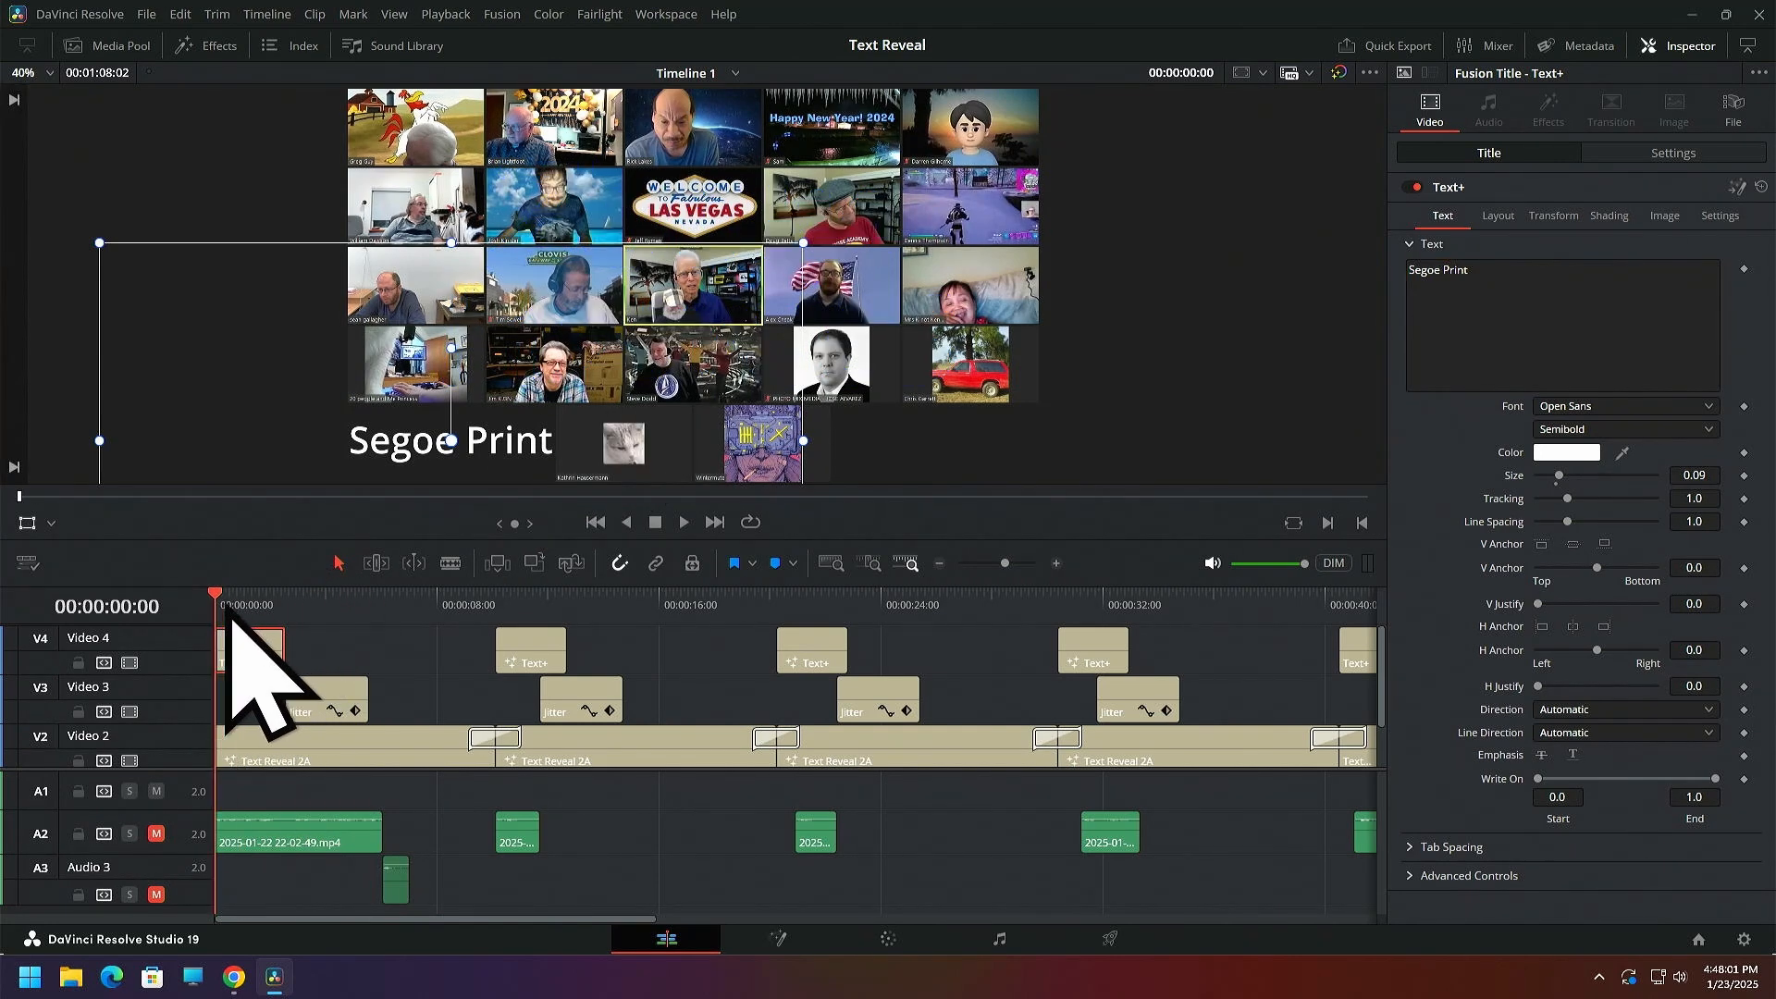
left_click(245, 609)
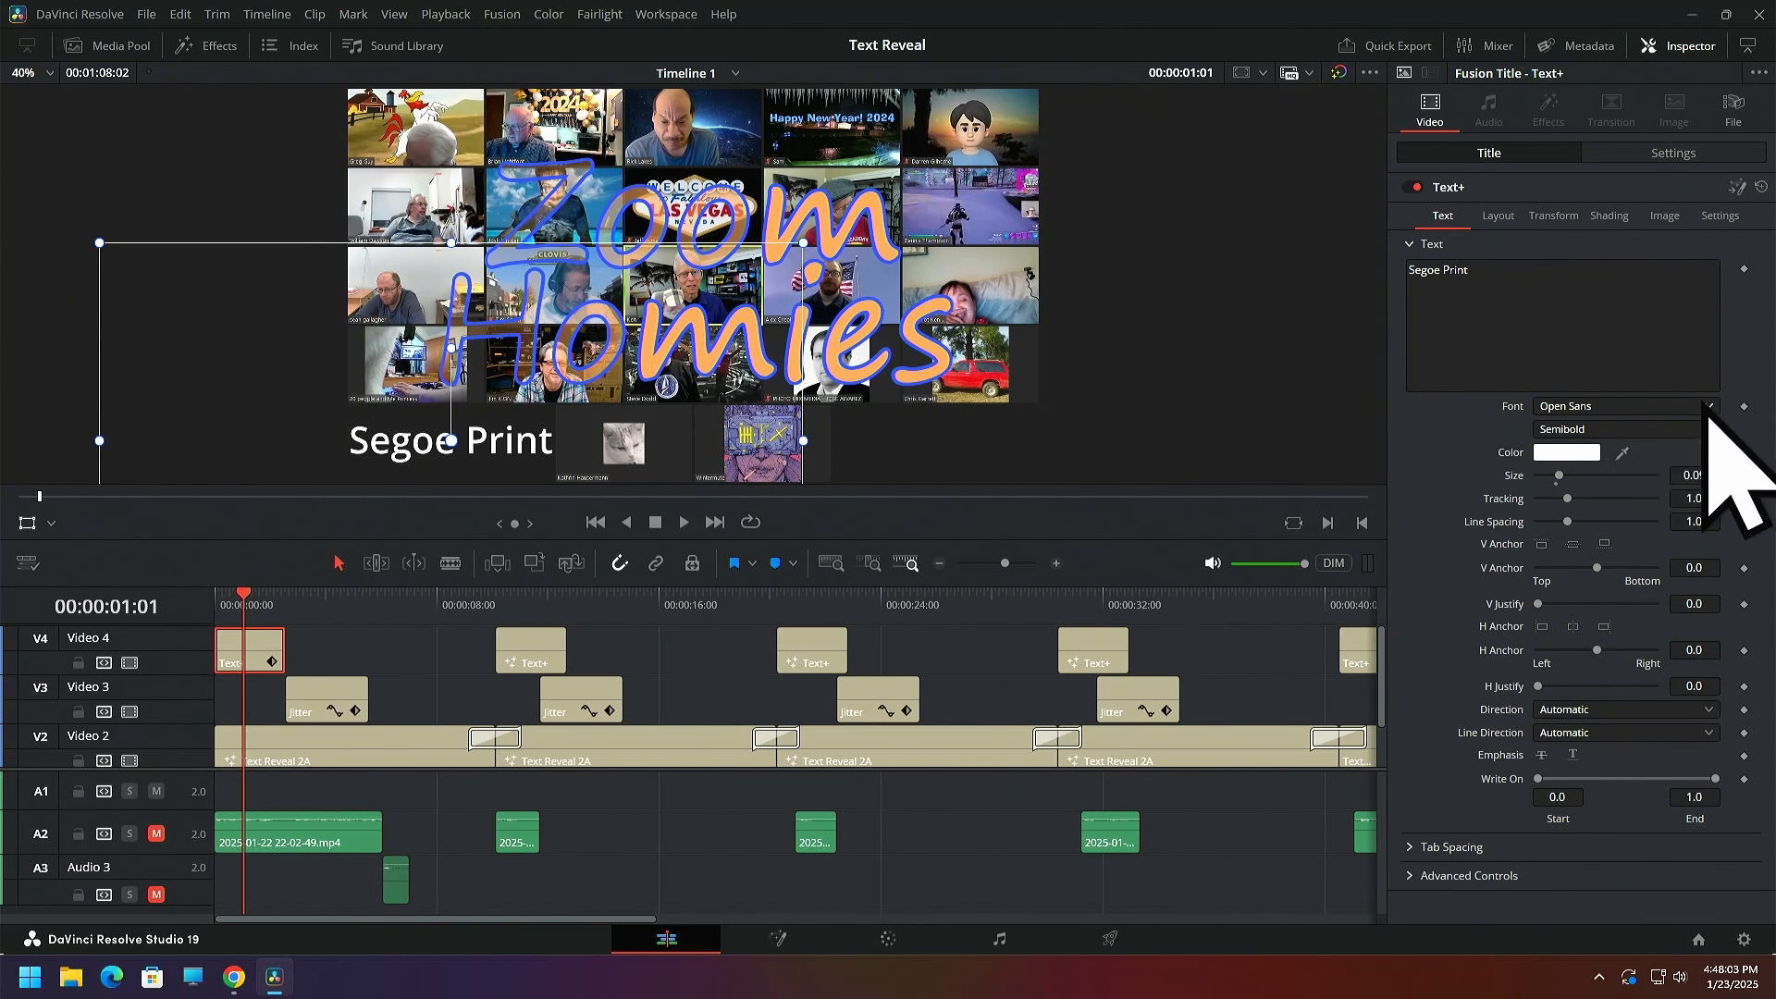
left_click(1710, 409)
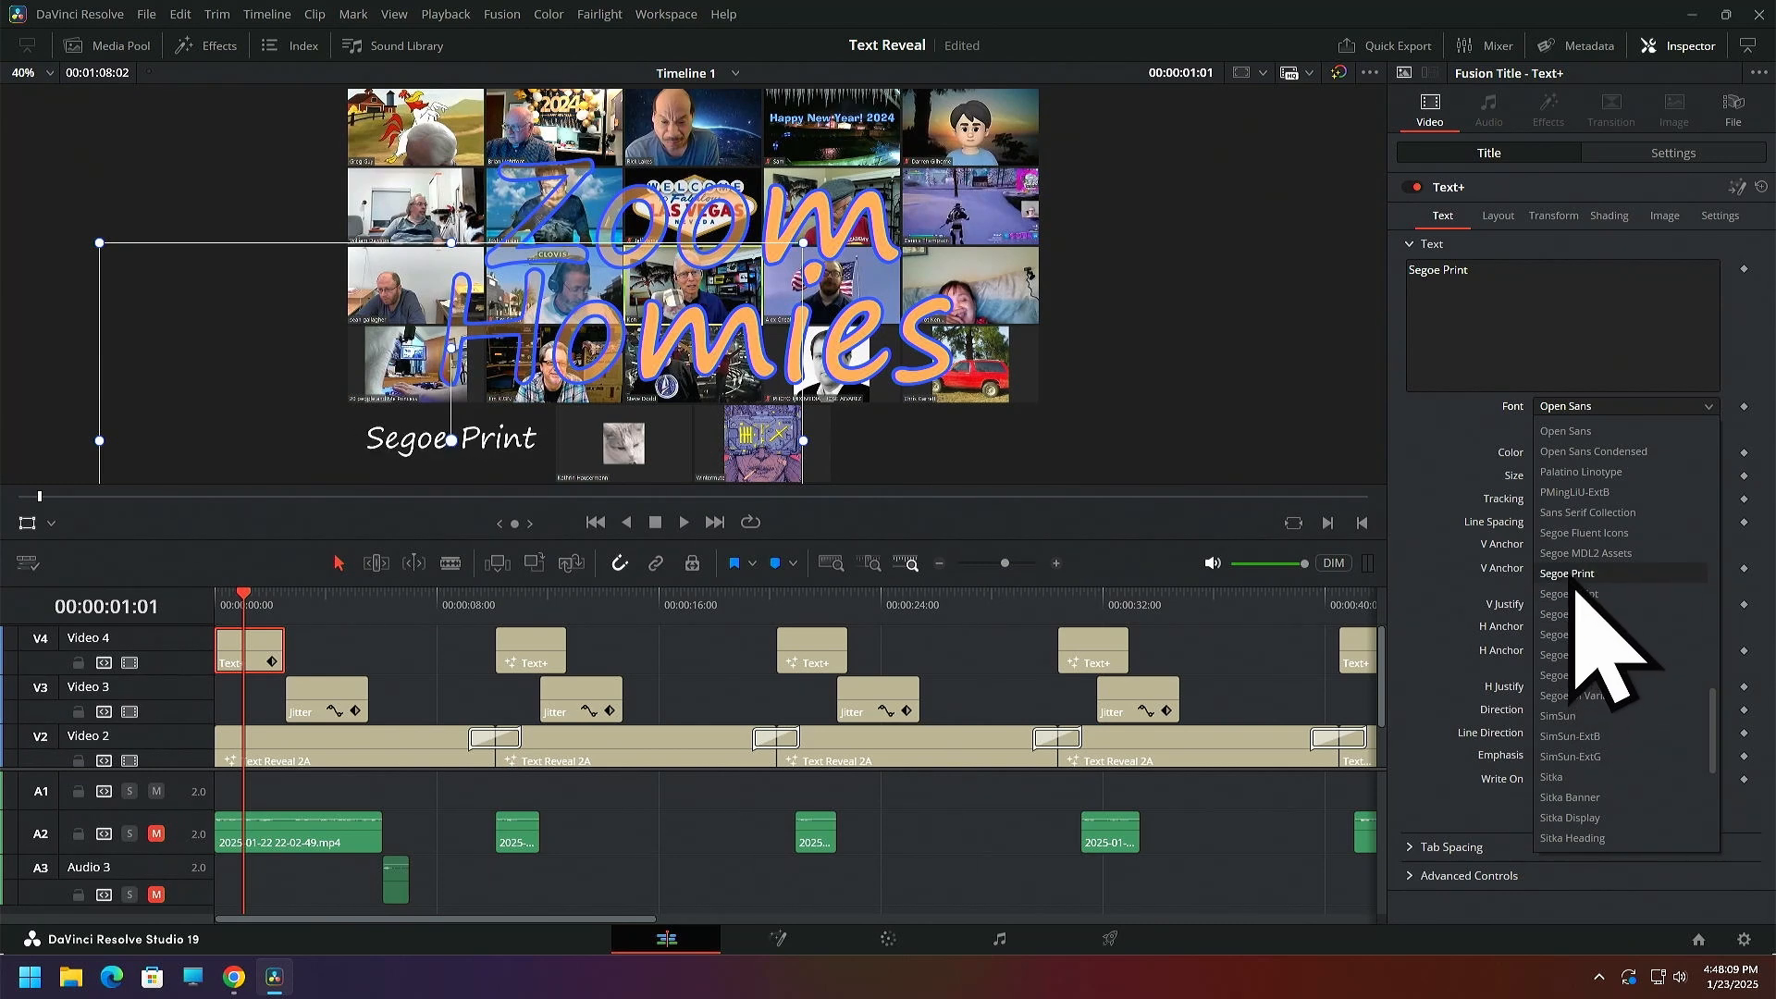
left_click(1567, 575)
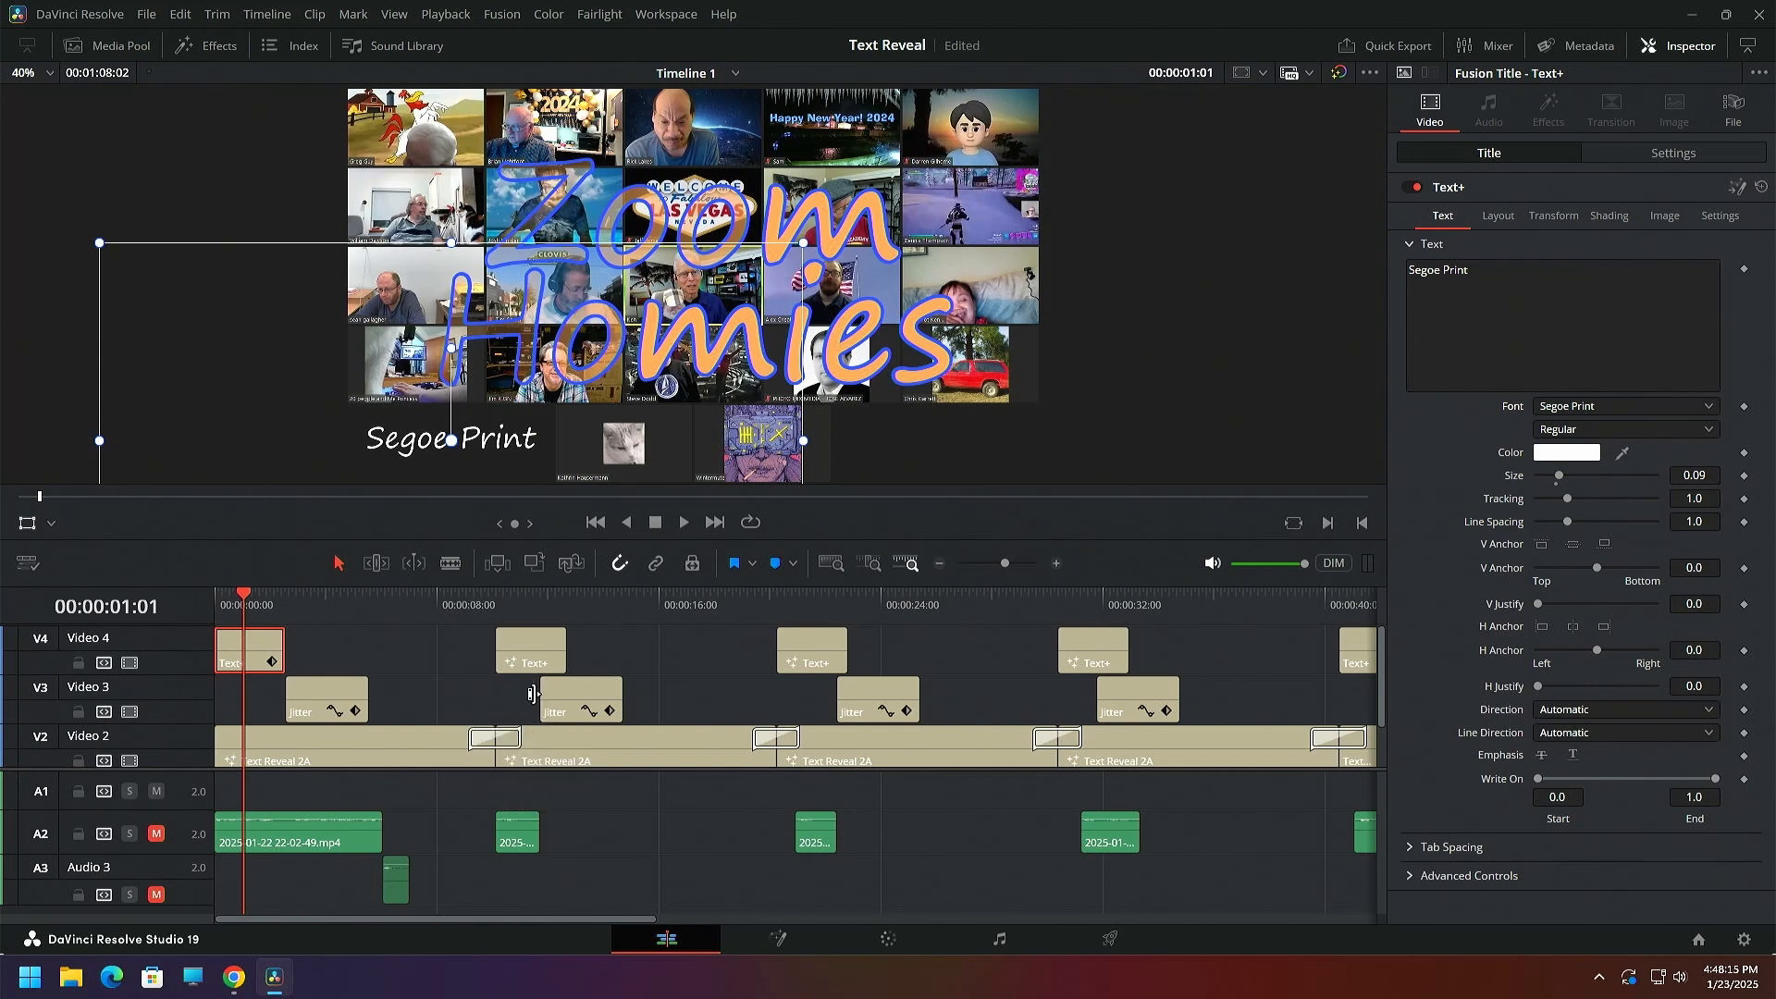
Step: Check the second Text Reveal clip's font and set the second Text+ title's text to Nulshock
left_click(569, 754)
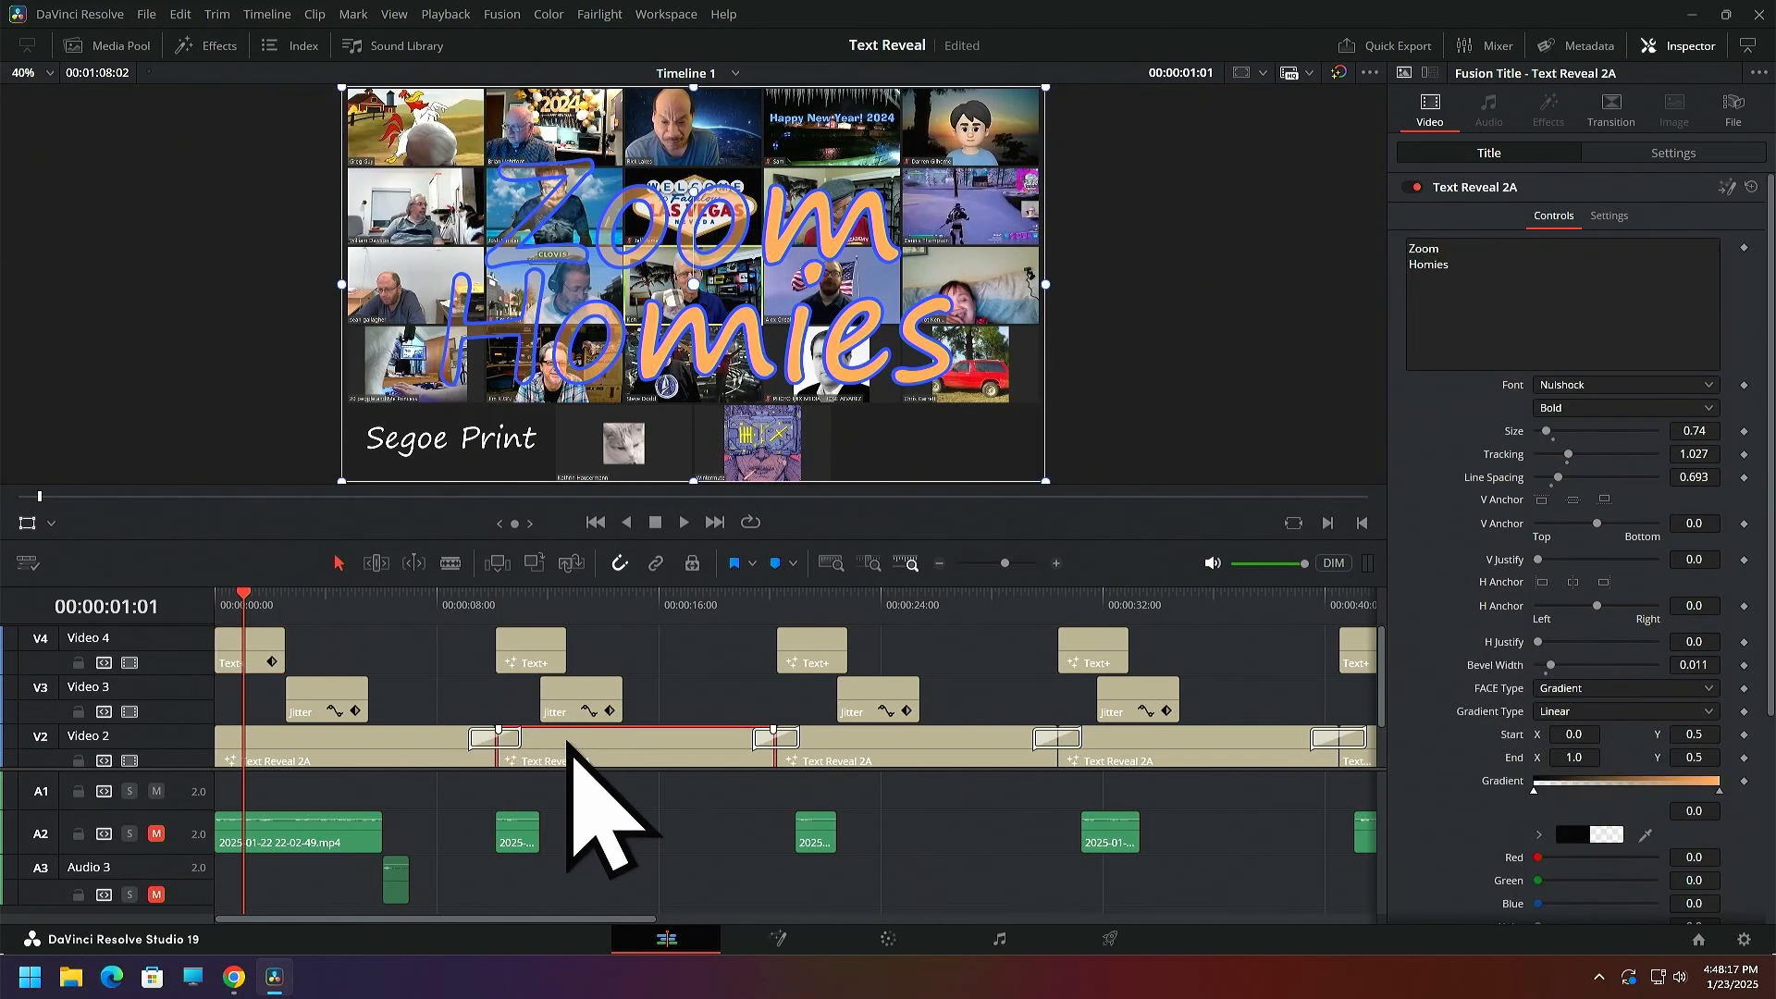
left_click(539, 650)
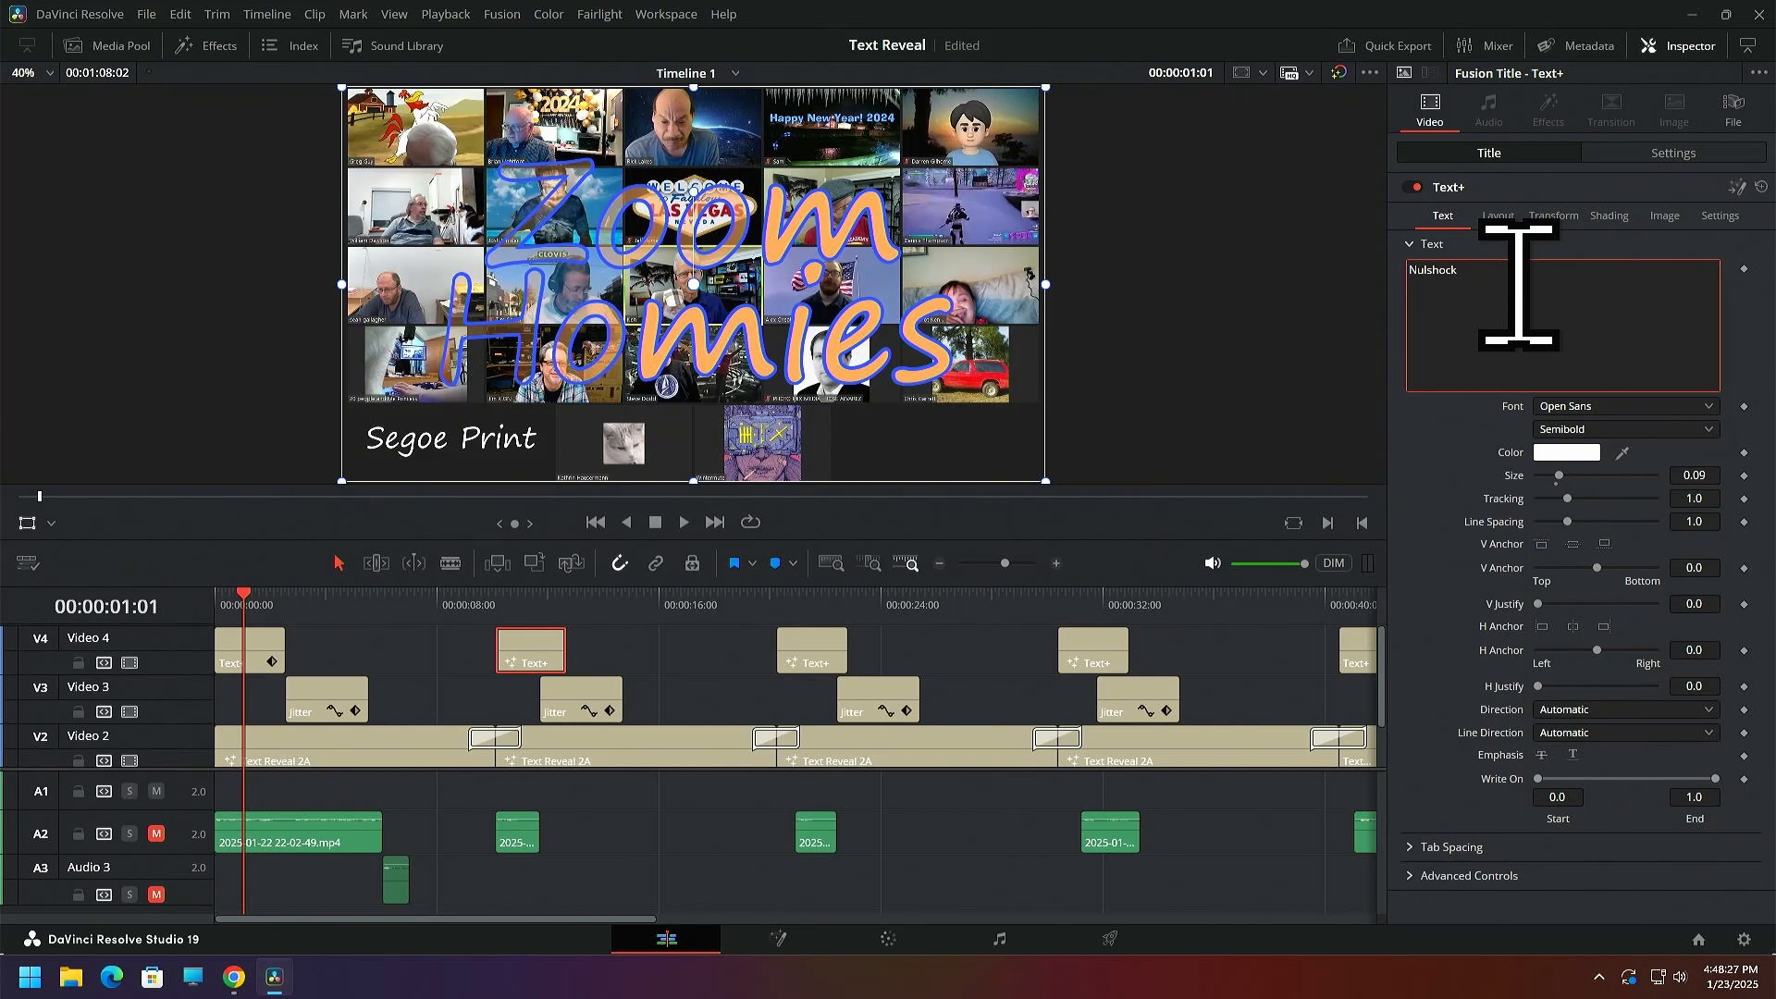
left_click(523, 608)
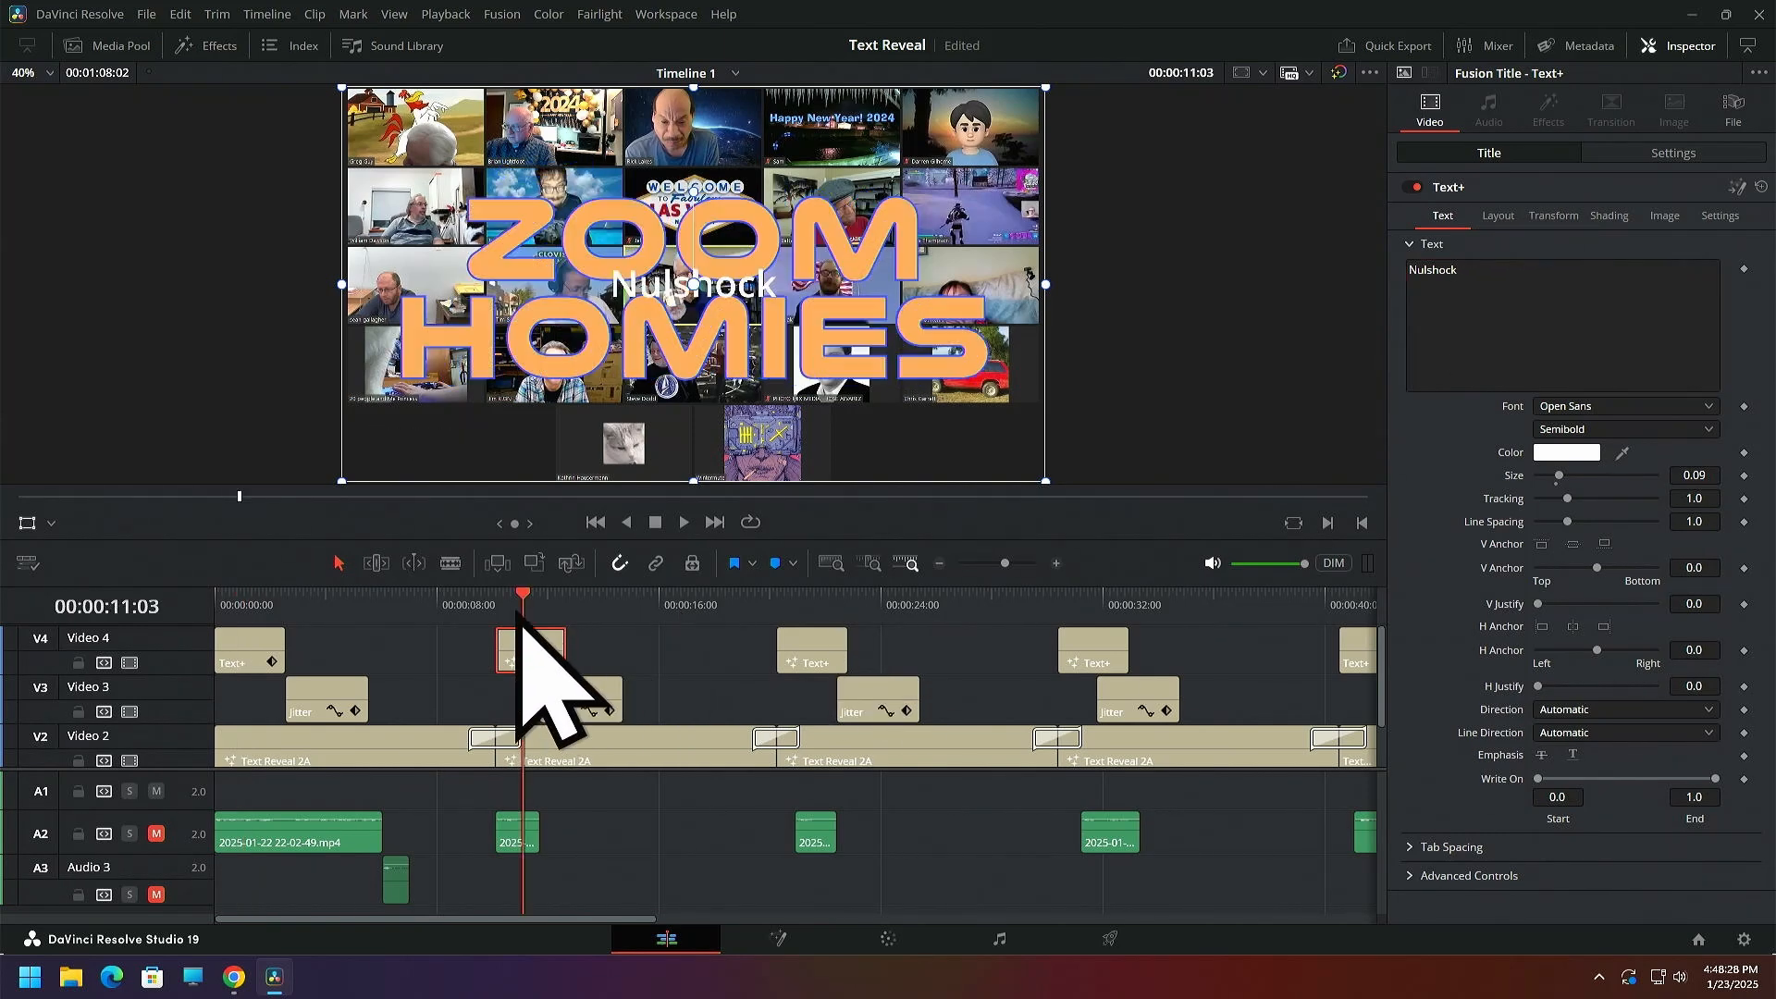
Step: Move the Nulshock caption to the lower left of the frame
left_click(30, 525)
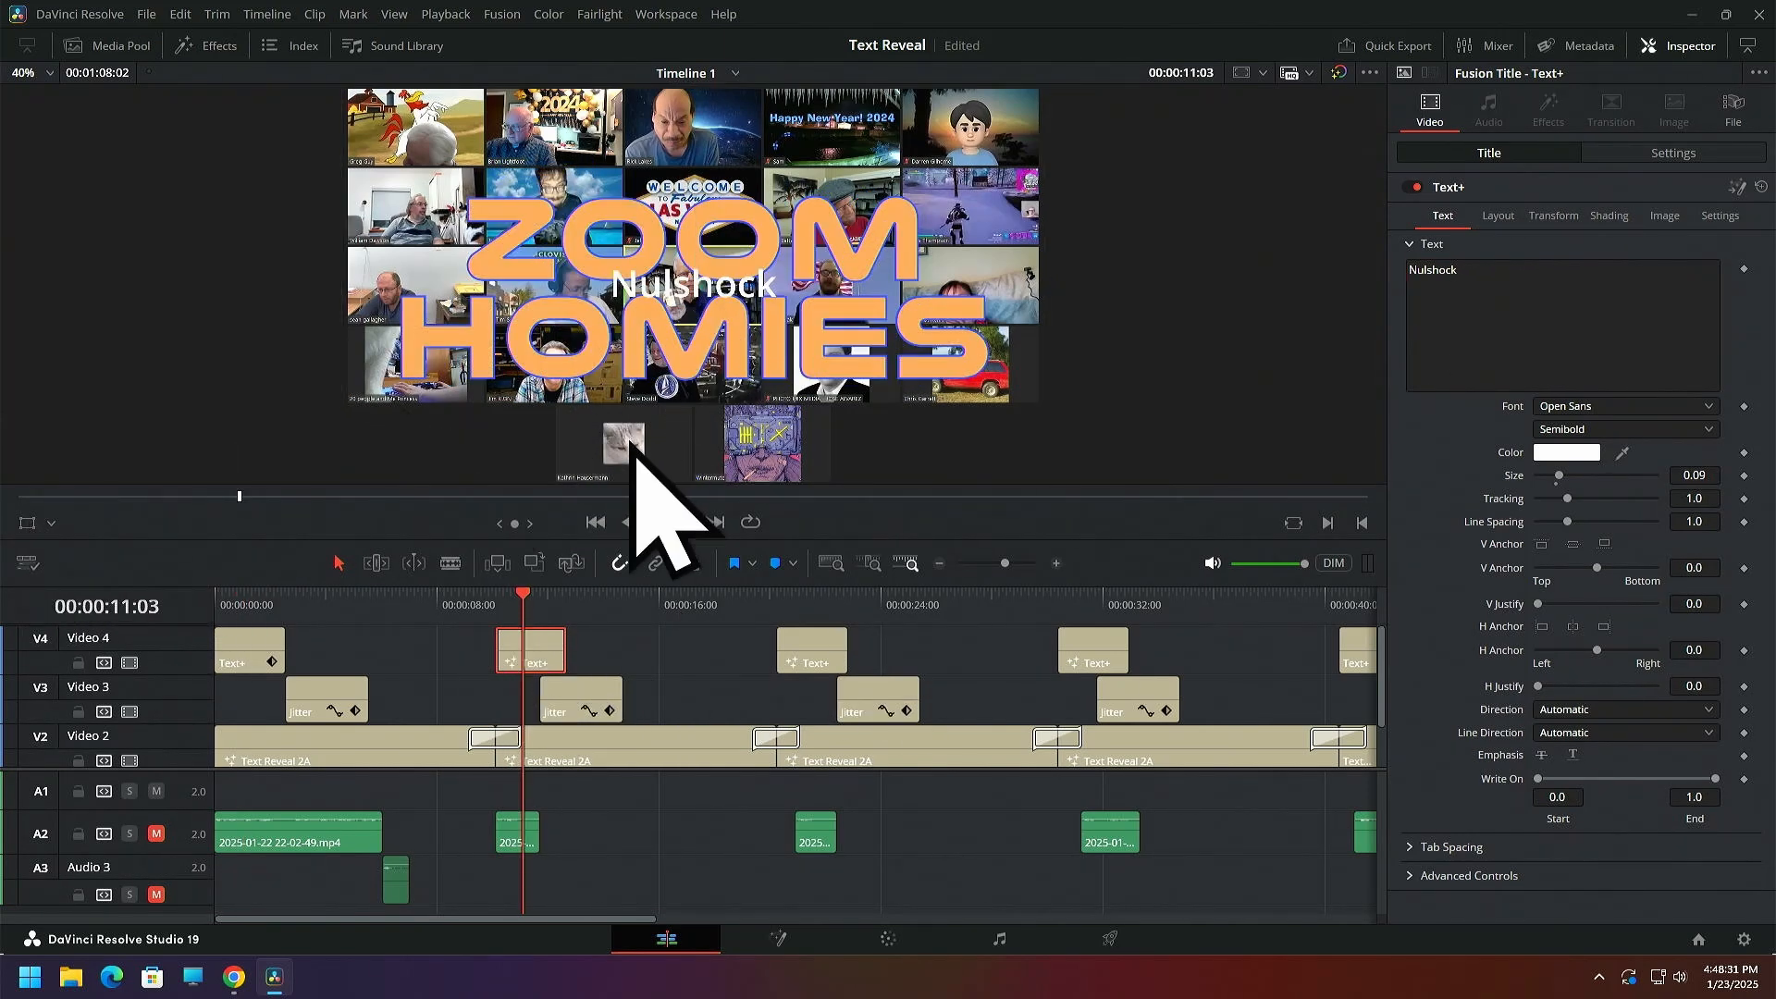
left_click(23, 535)
left_click_drag(727, 316, 479, 468)
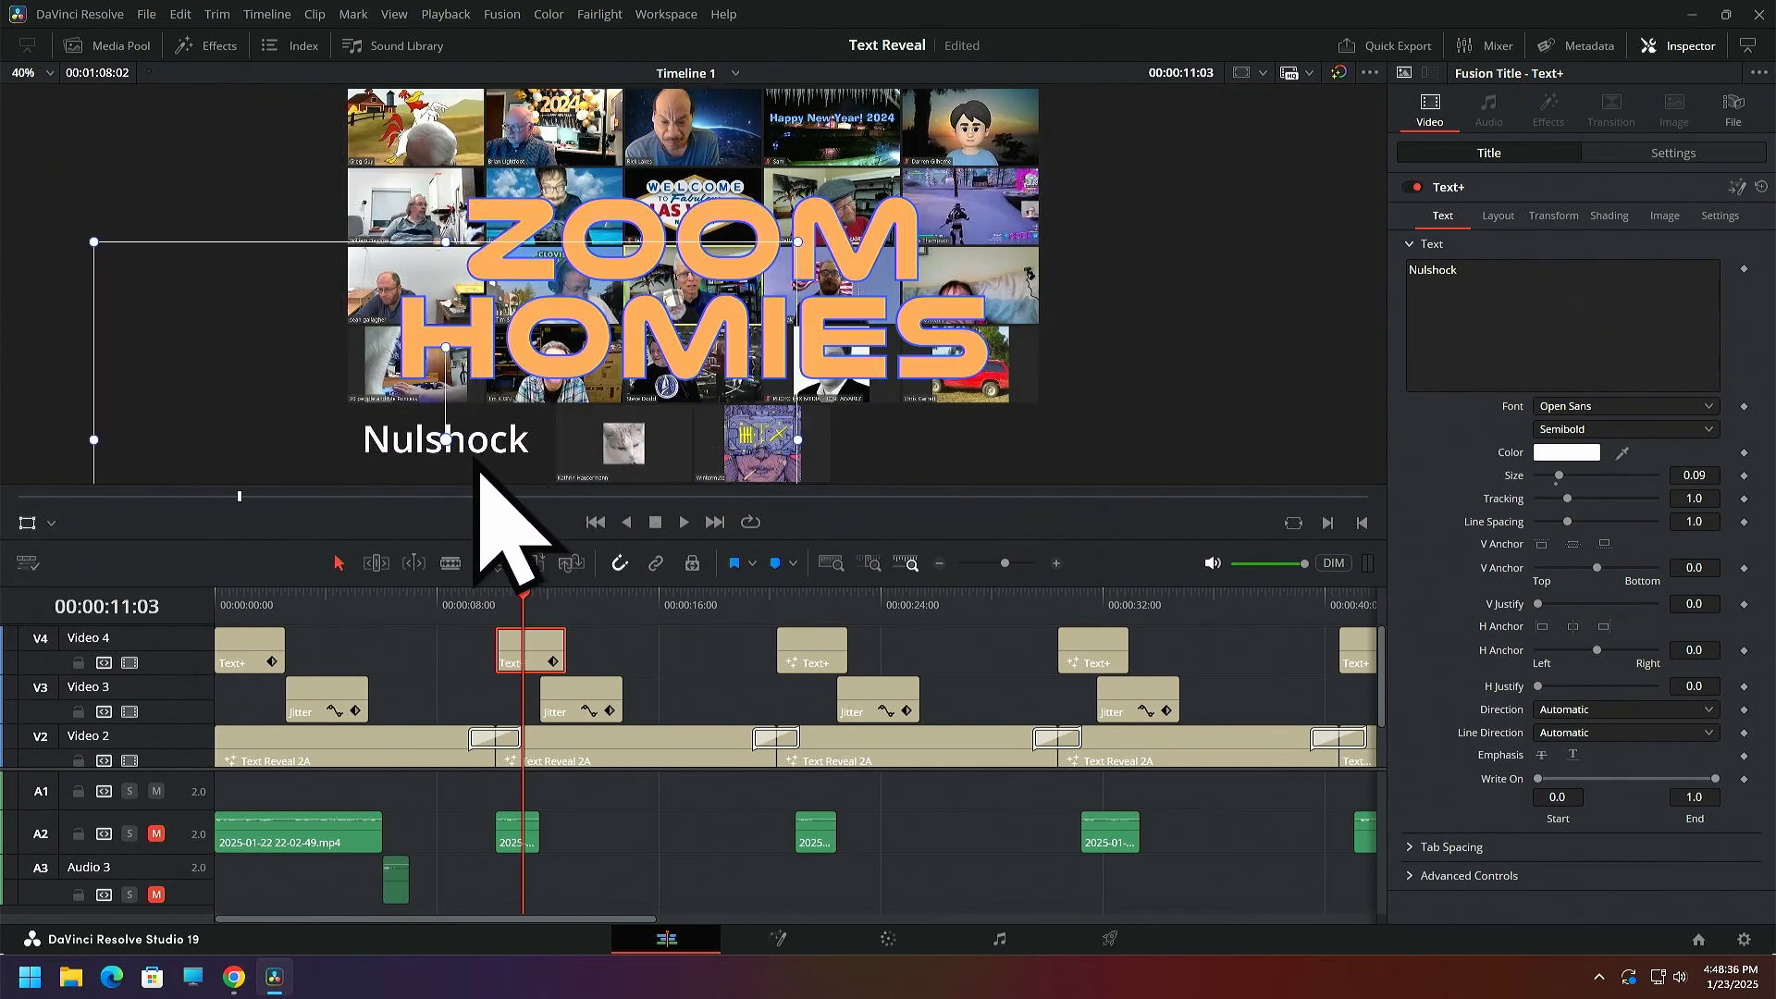
Step: Set the Nulshock caption's font to Nulshock and its size to 0.0614
left_click(1707, 409)
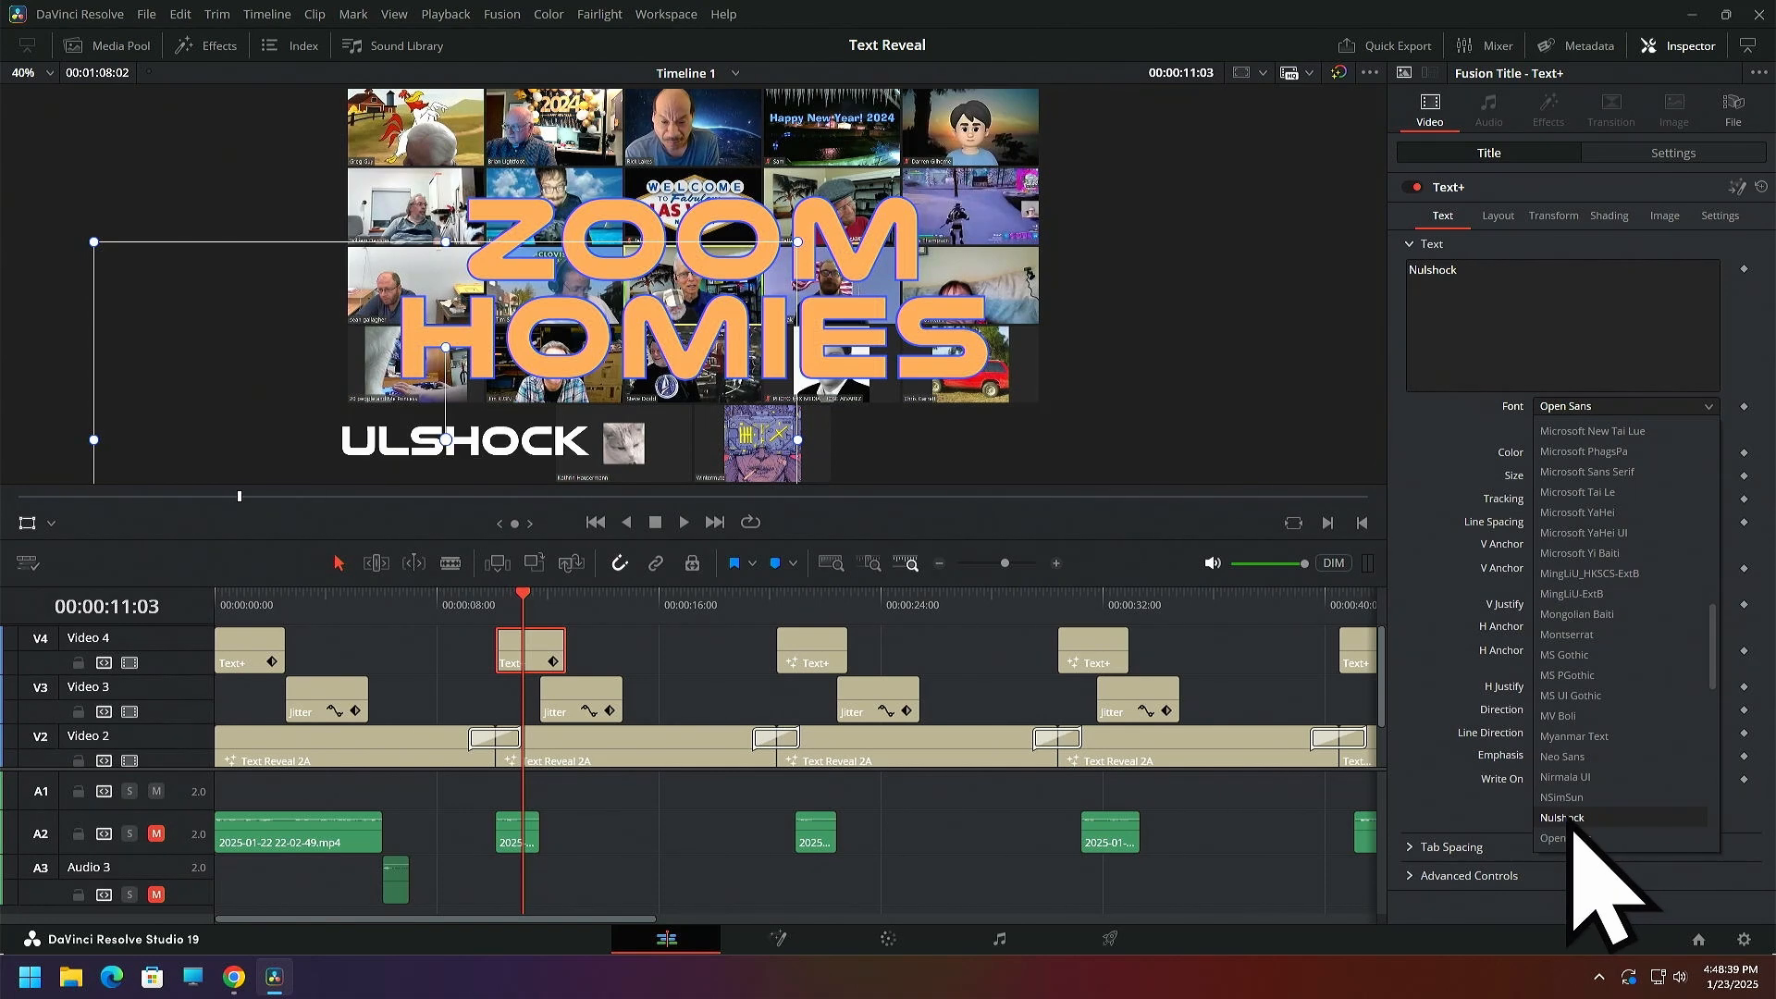
left_click(1572, 819)
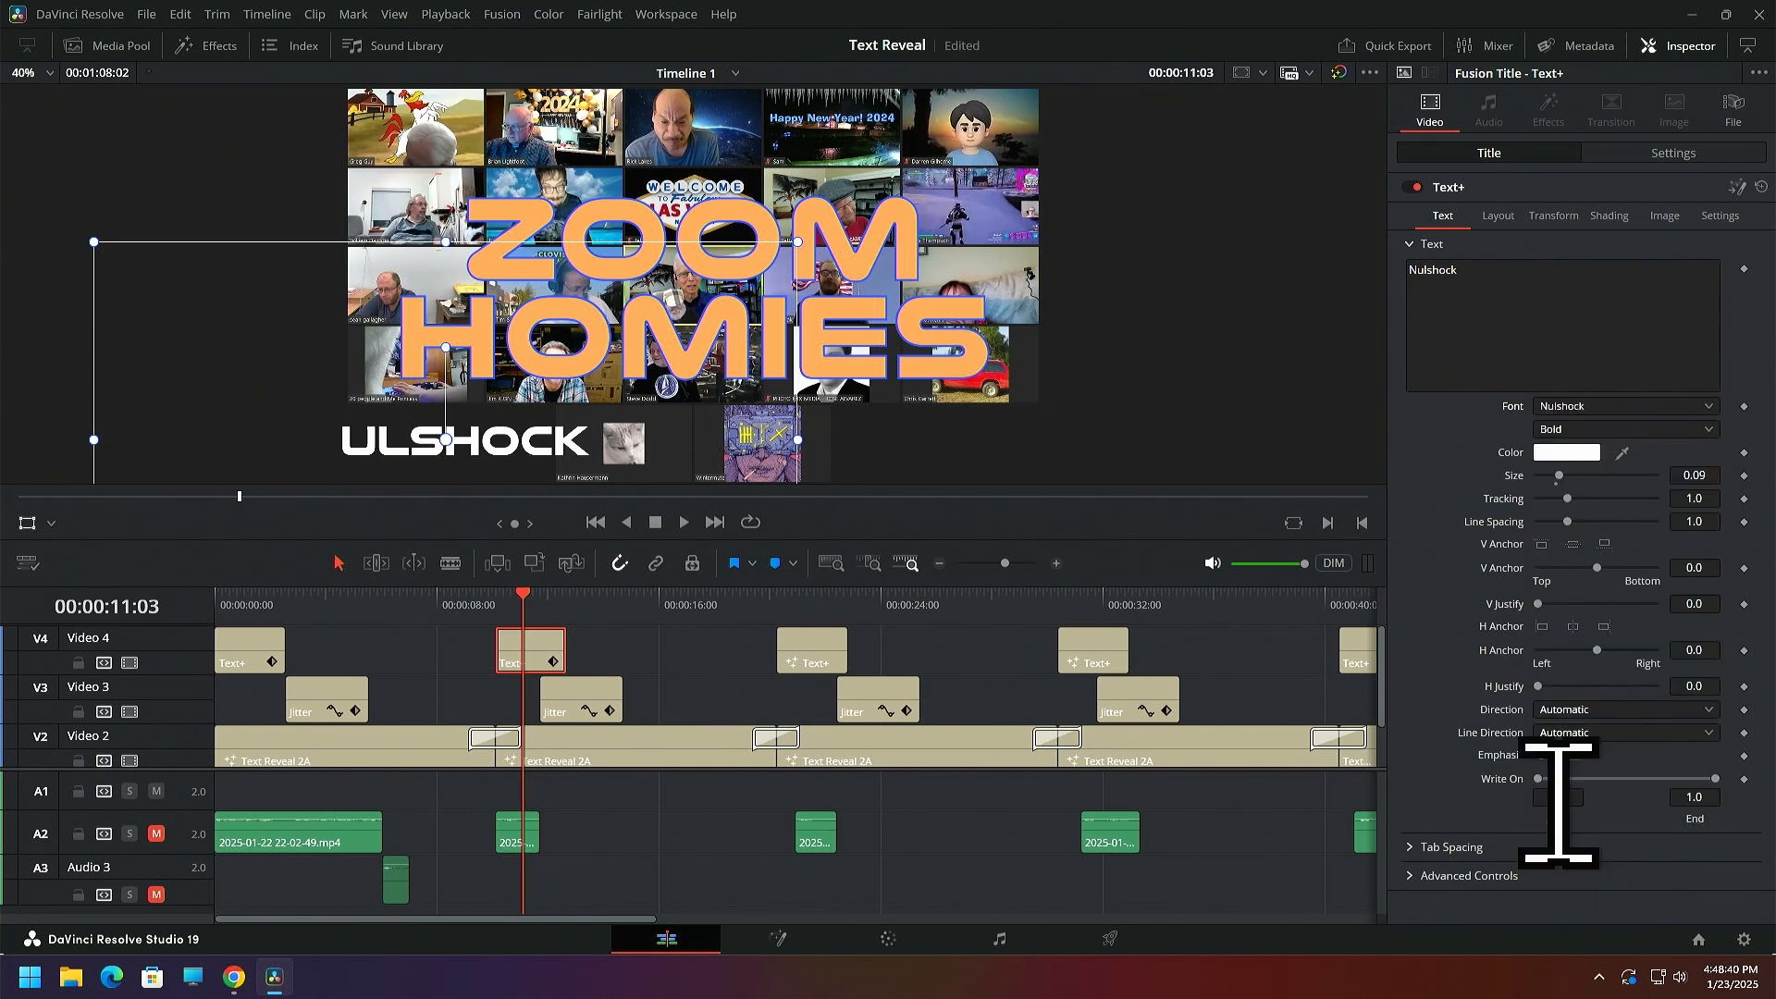
left_click(1710, 475)
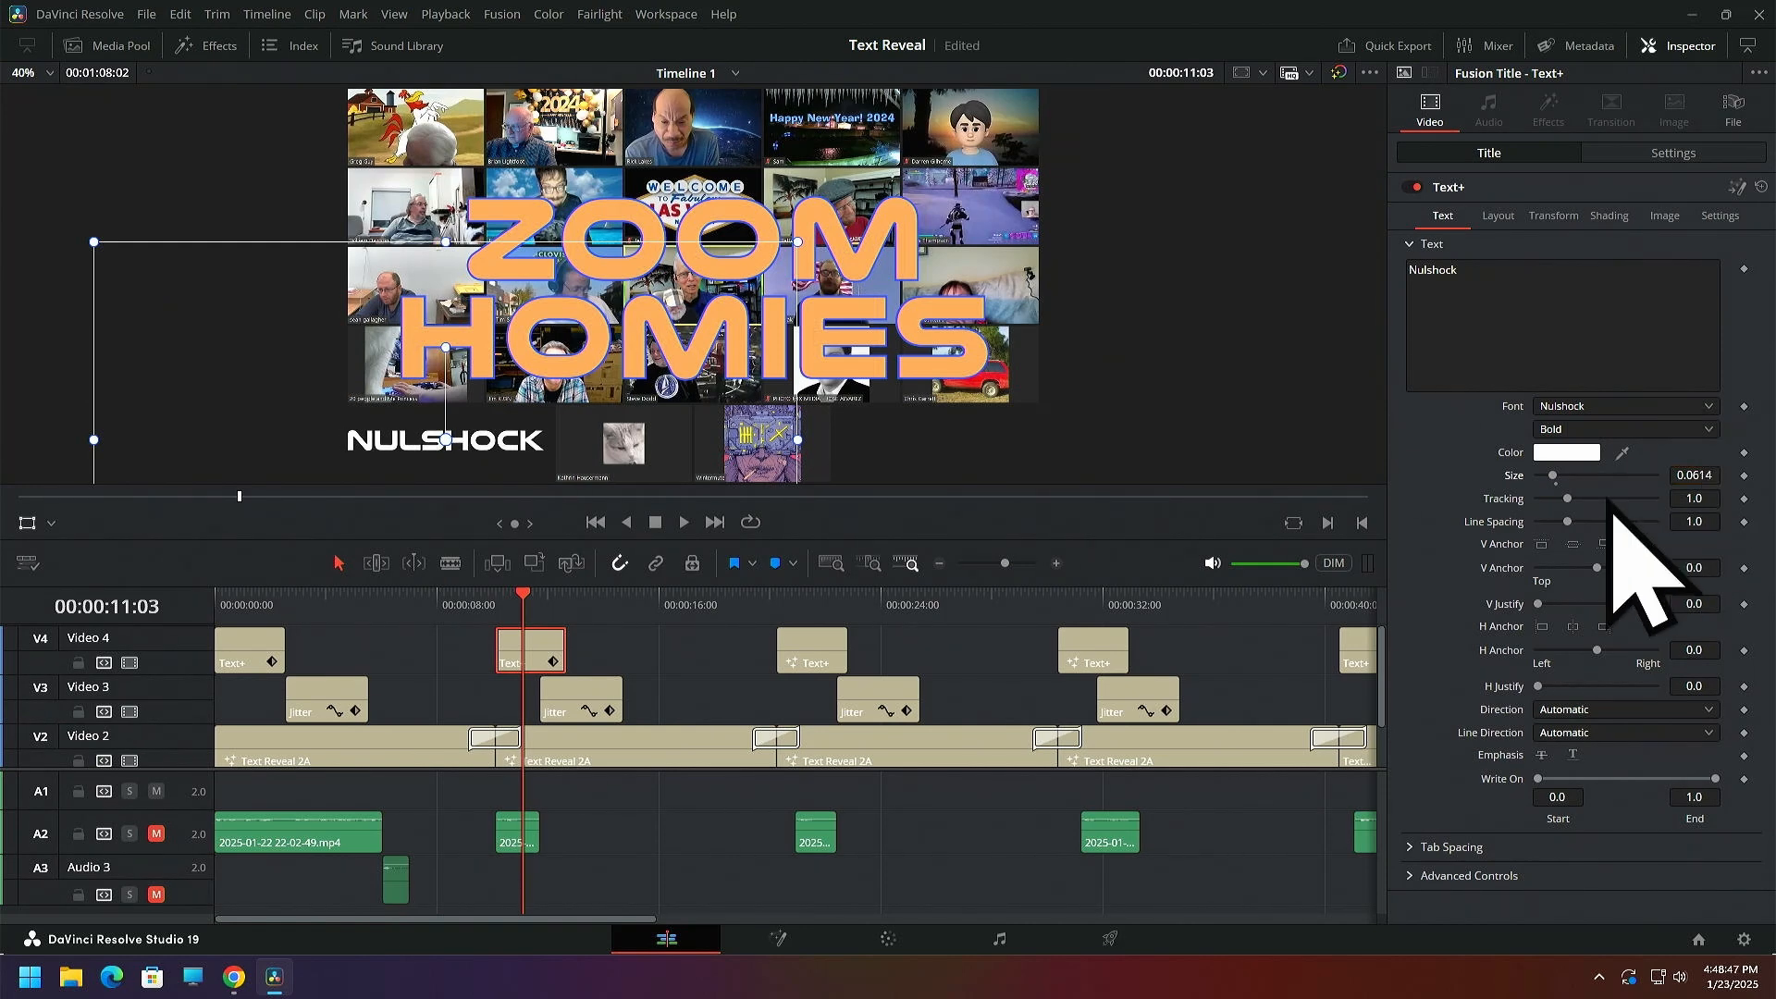
Step: Check the third Text Reveal clip's font and set the third Text+ title's font to ABRACADABRA
left_click(845, 743)
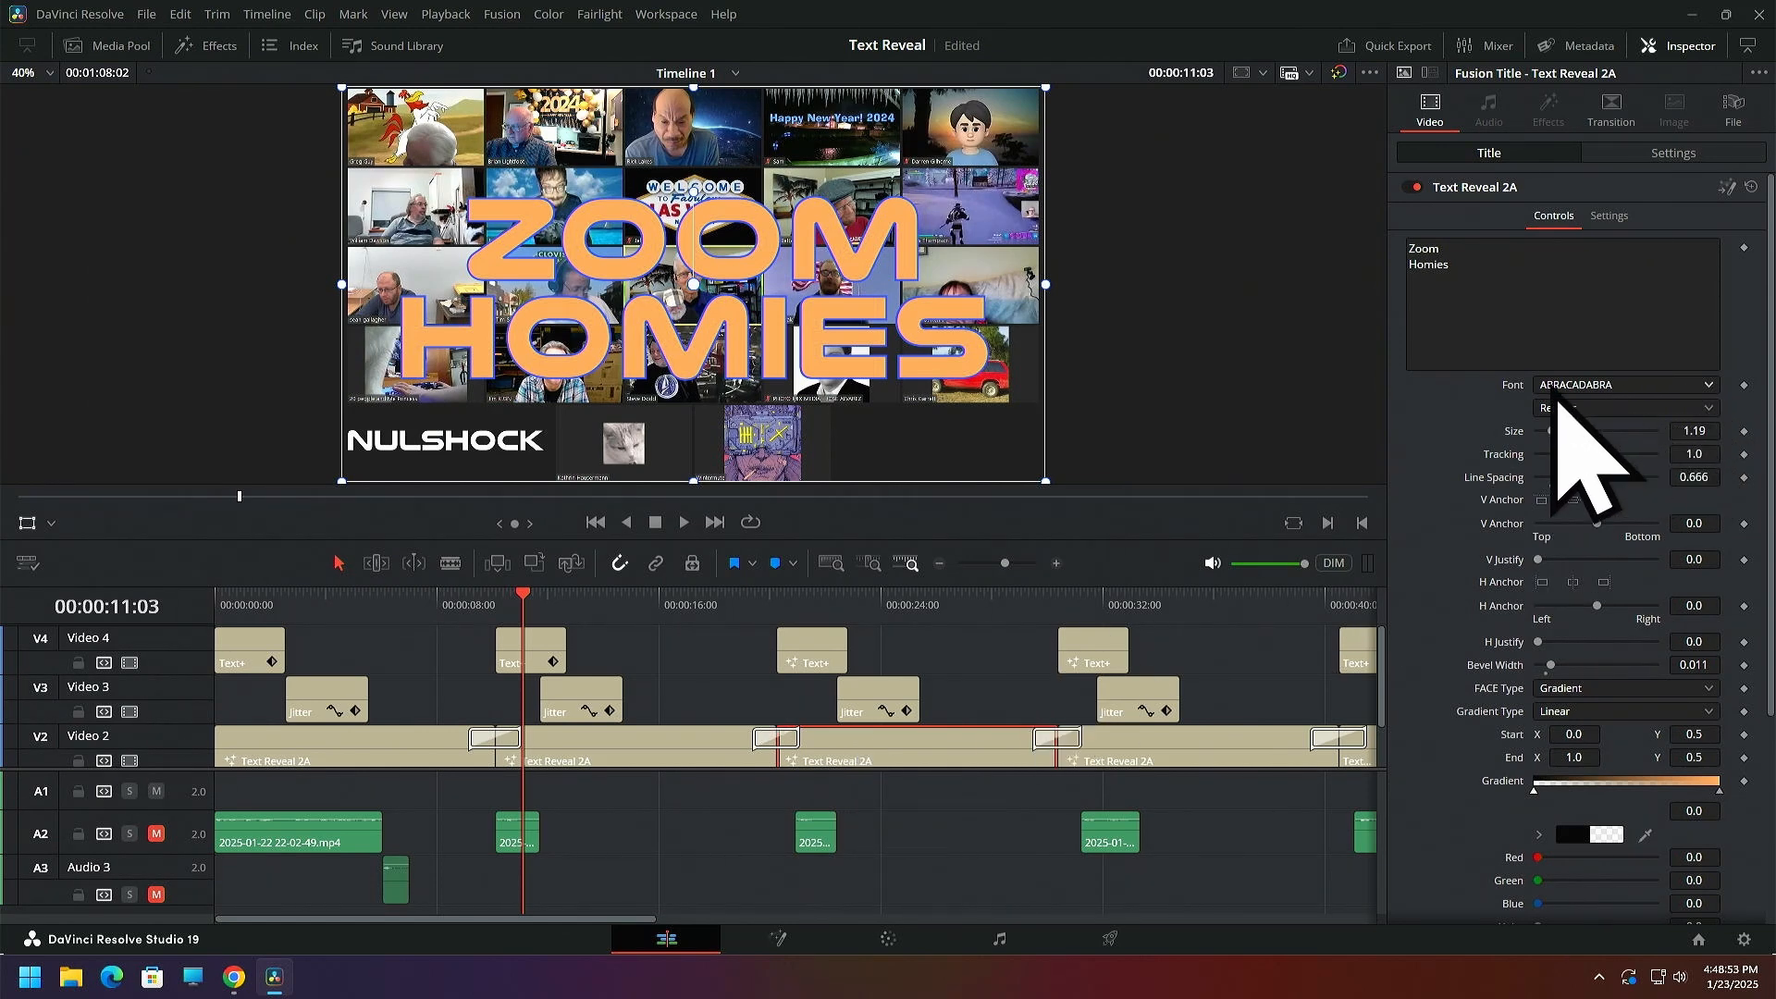
left_click(803, 629)
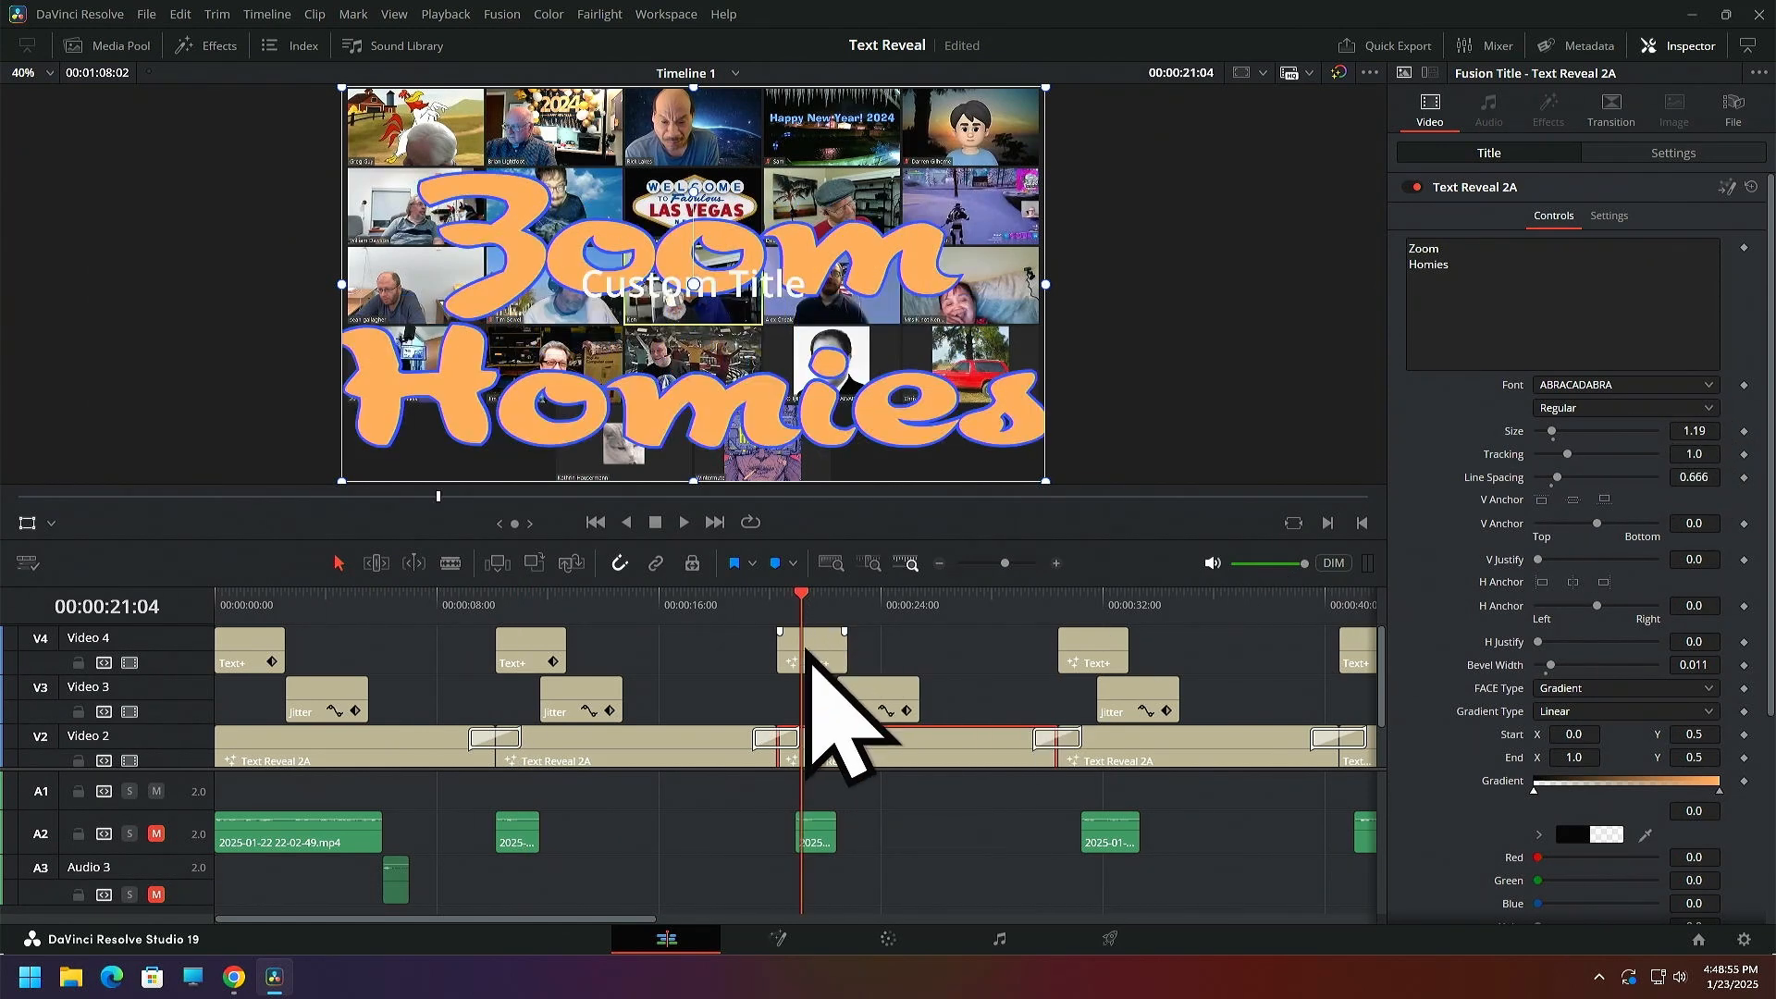
left_click(804, 648)
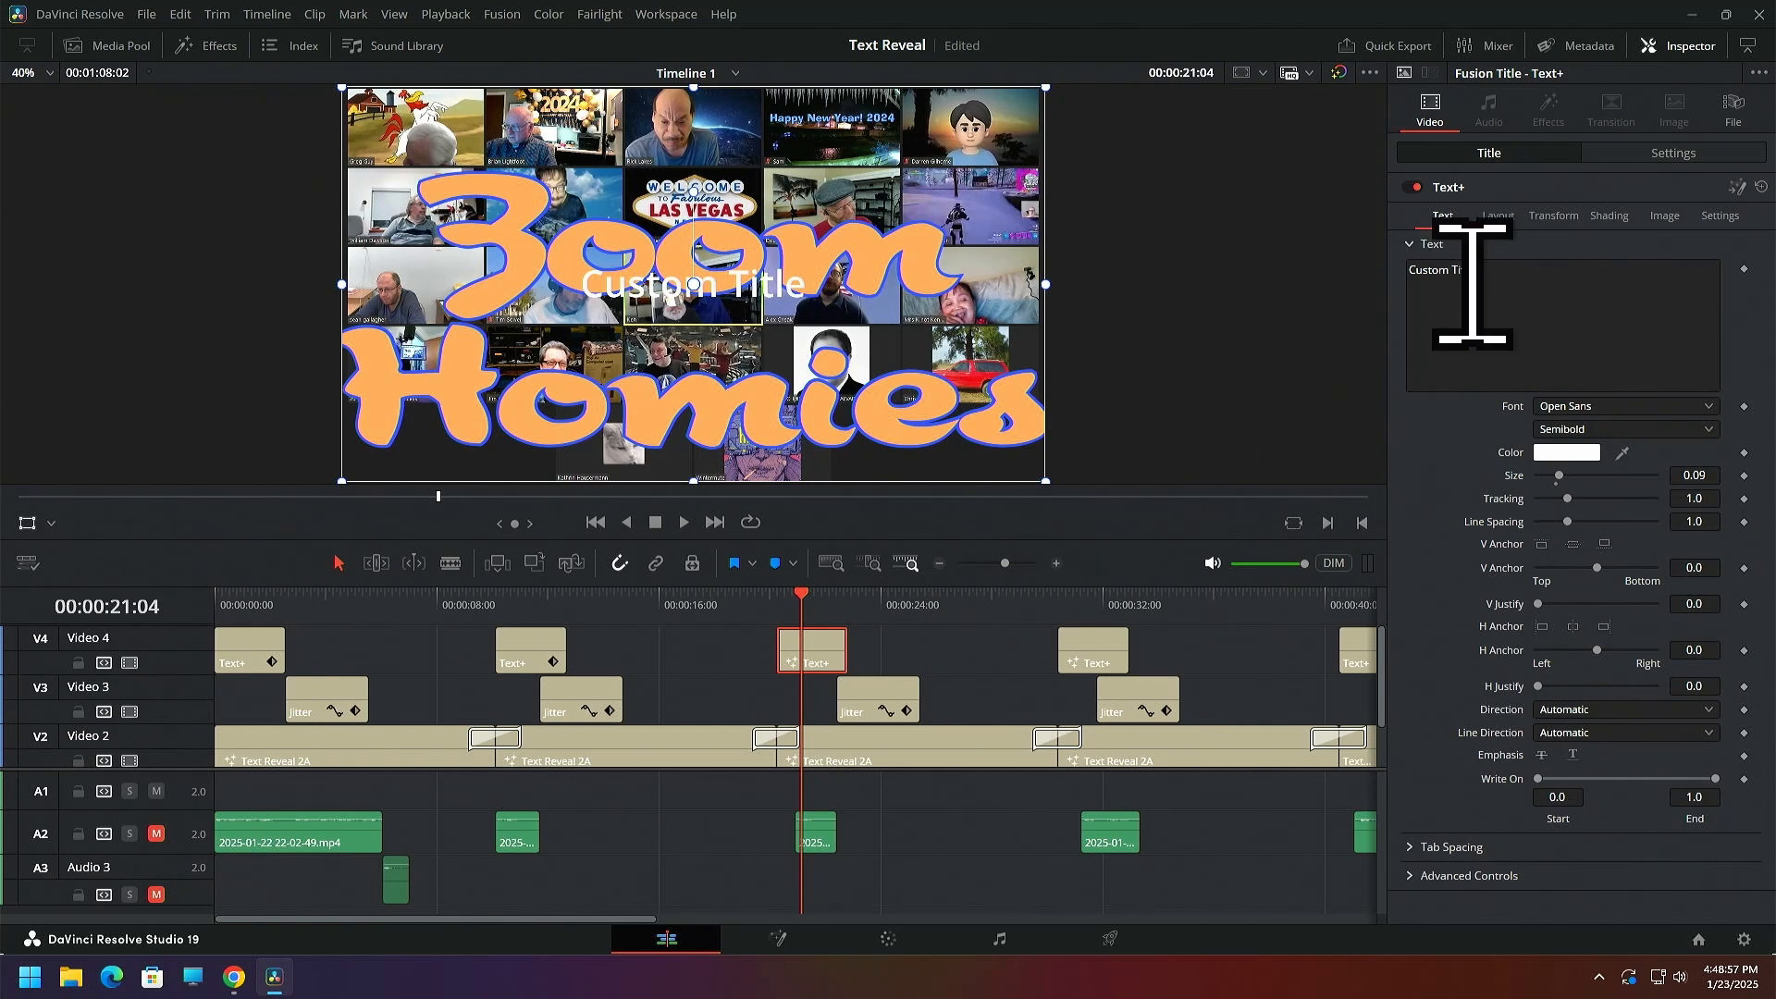
left_click(1713, 408)
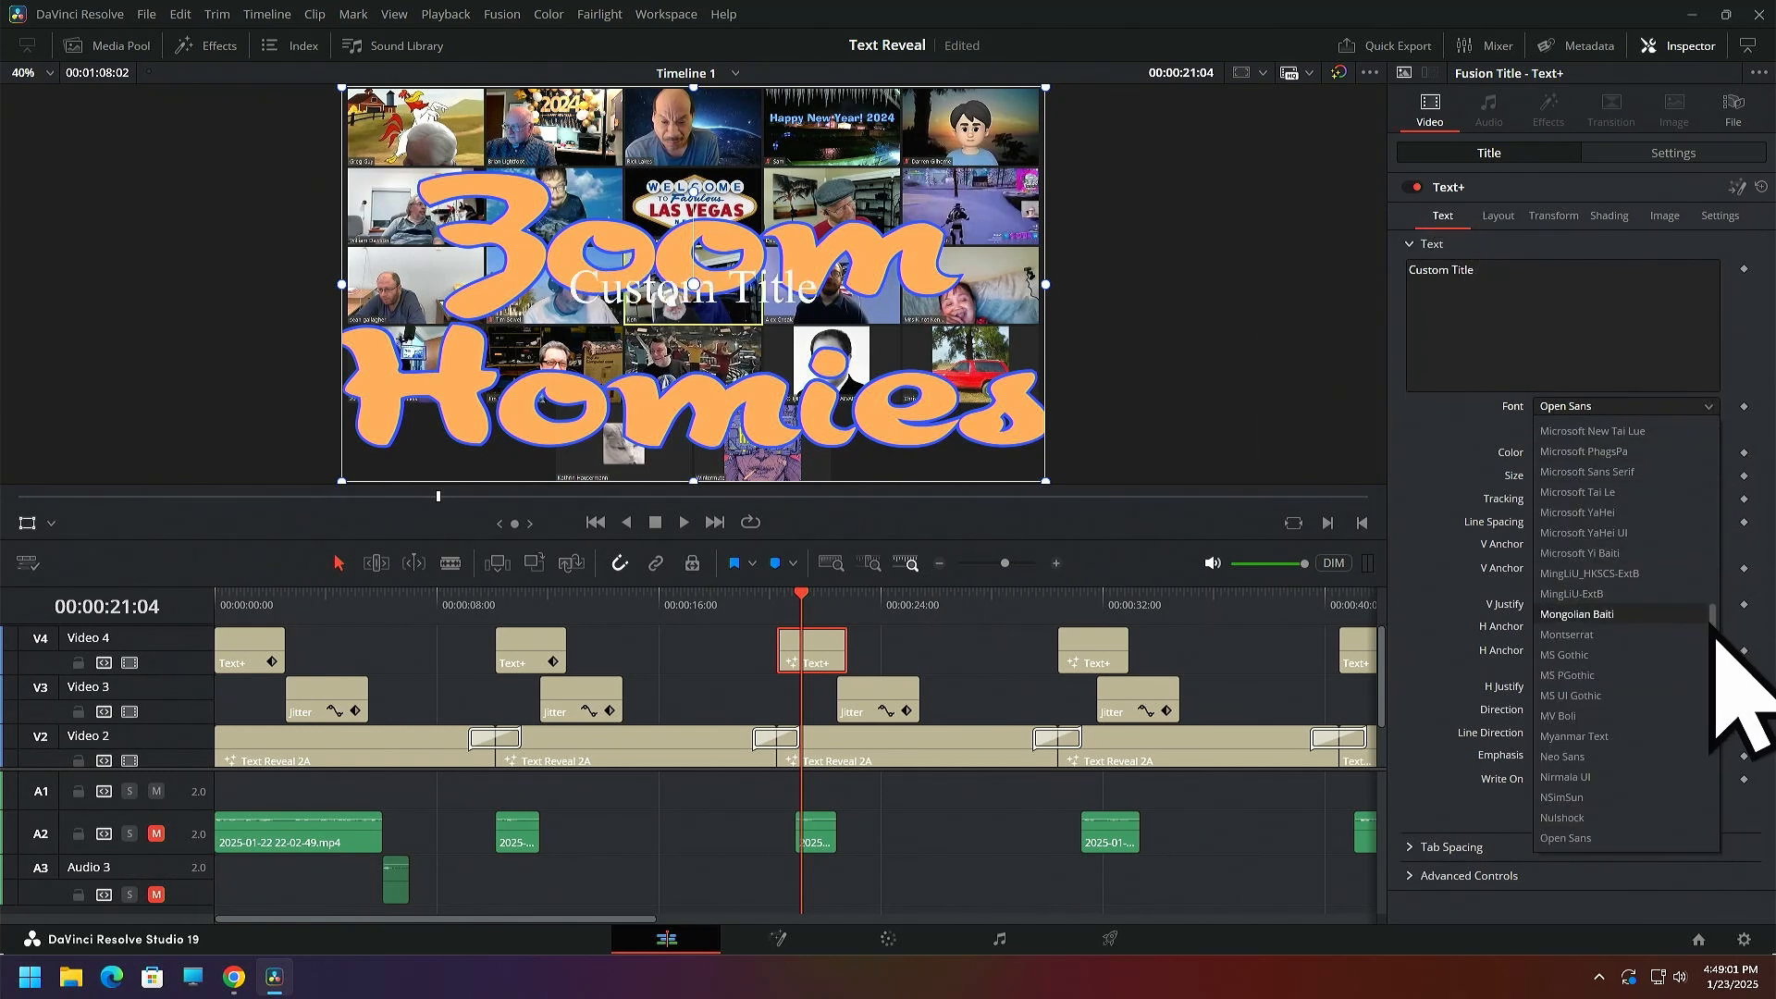
scroll(1619, 496, "up", 15)
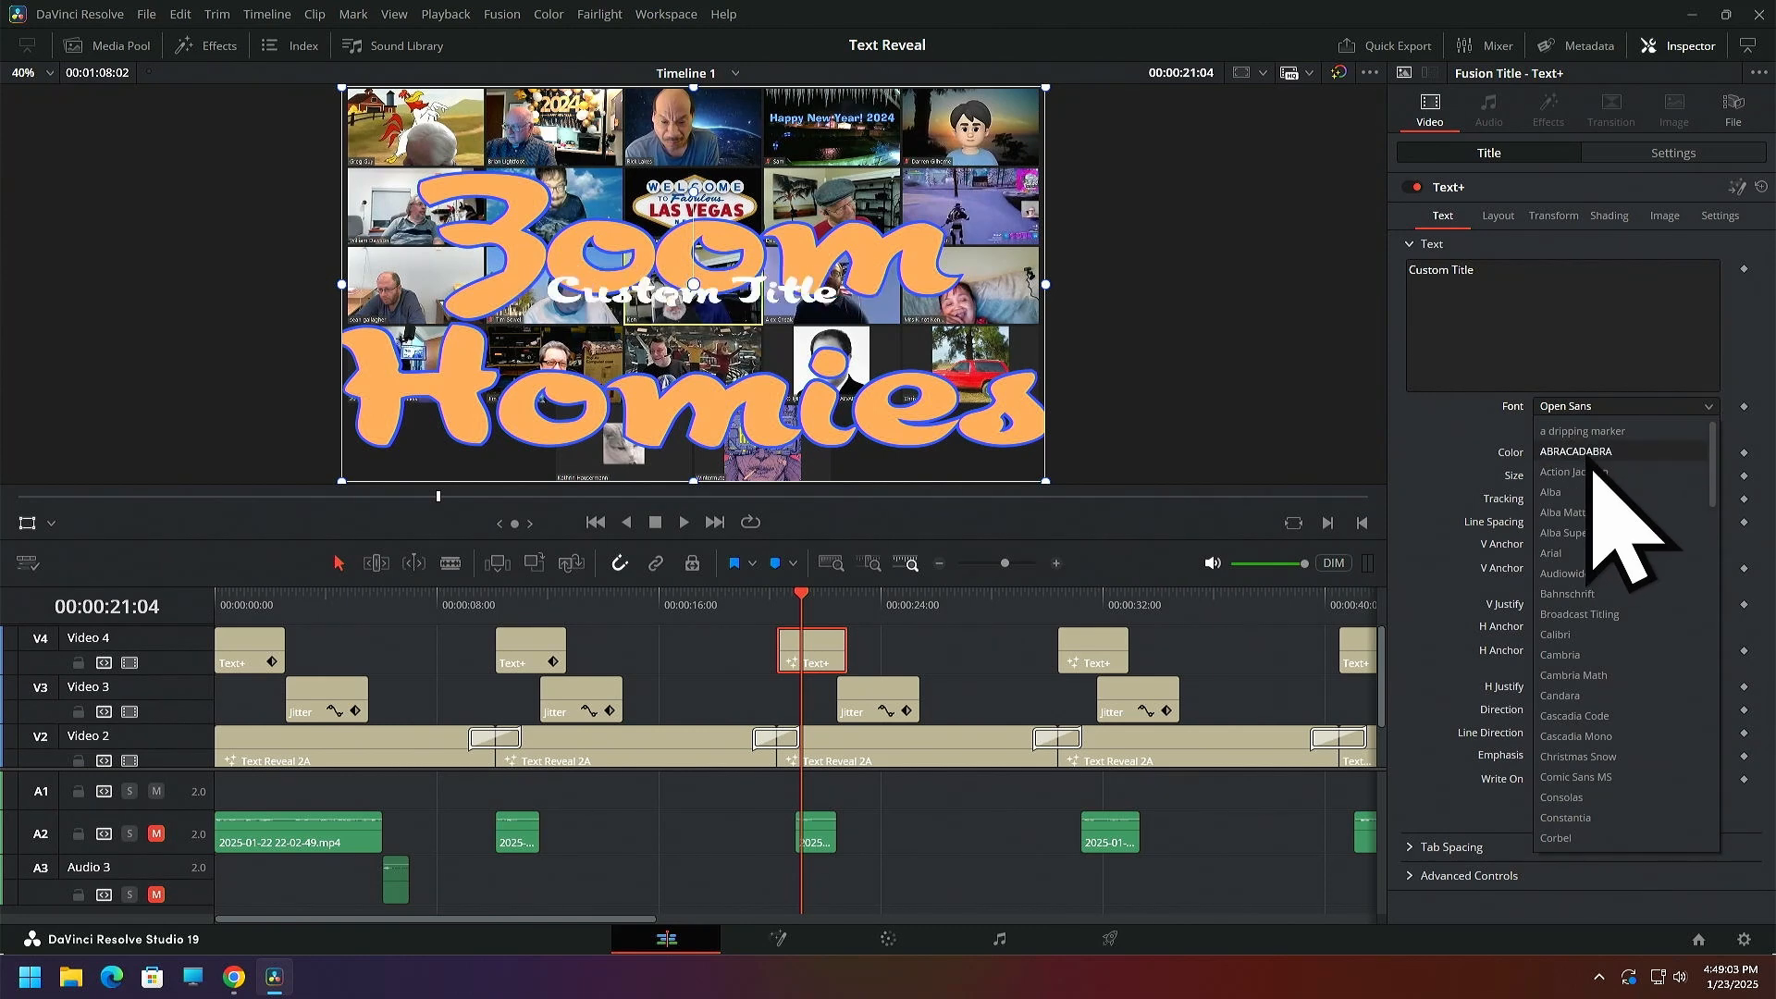
left_click(1591, 453)
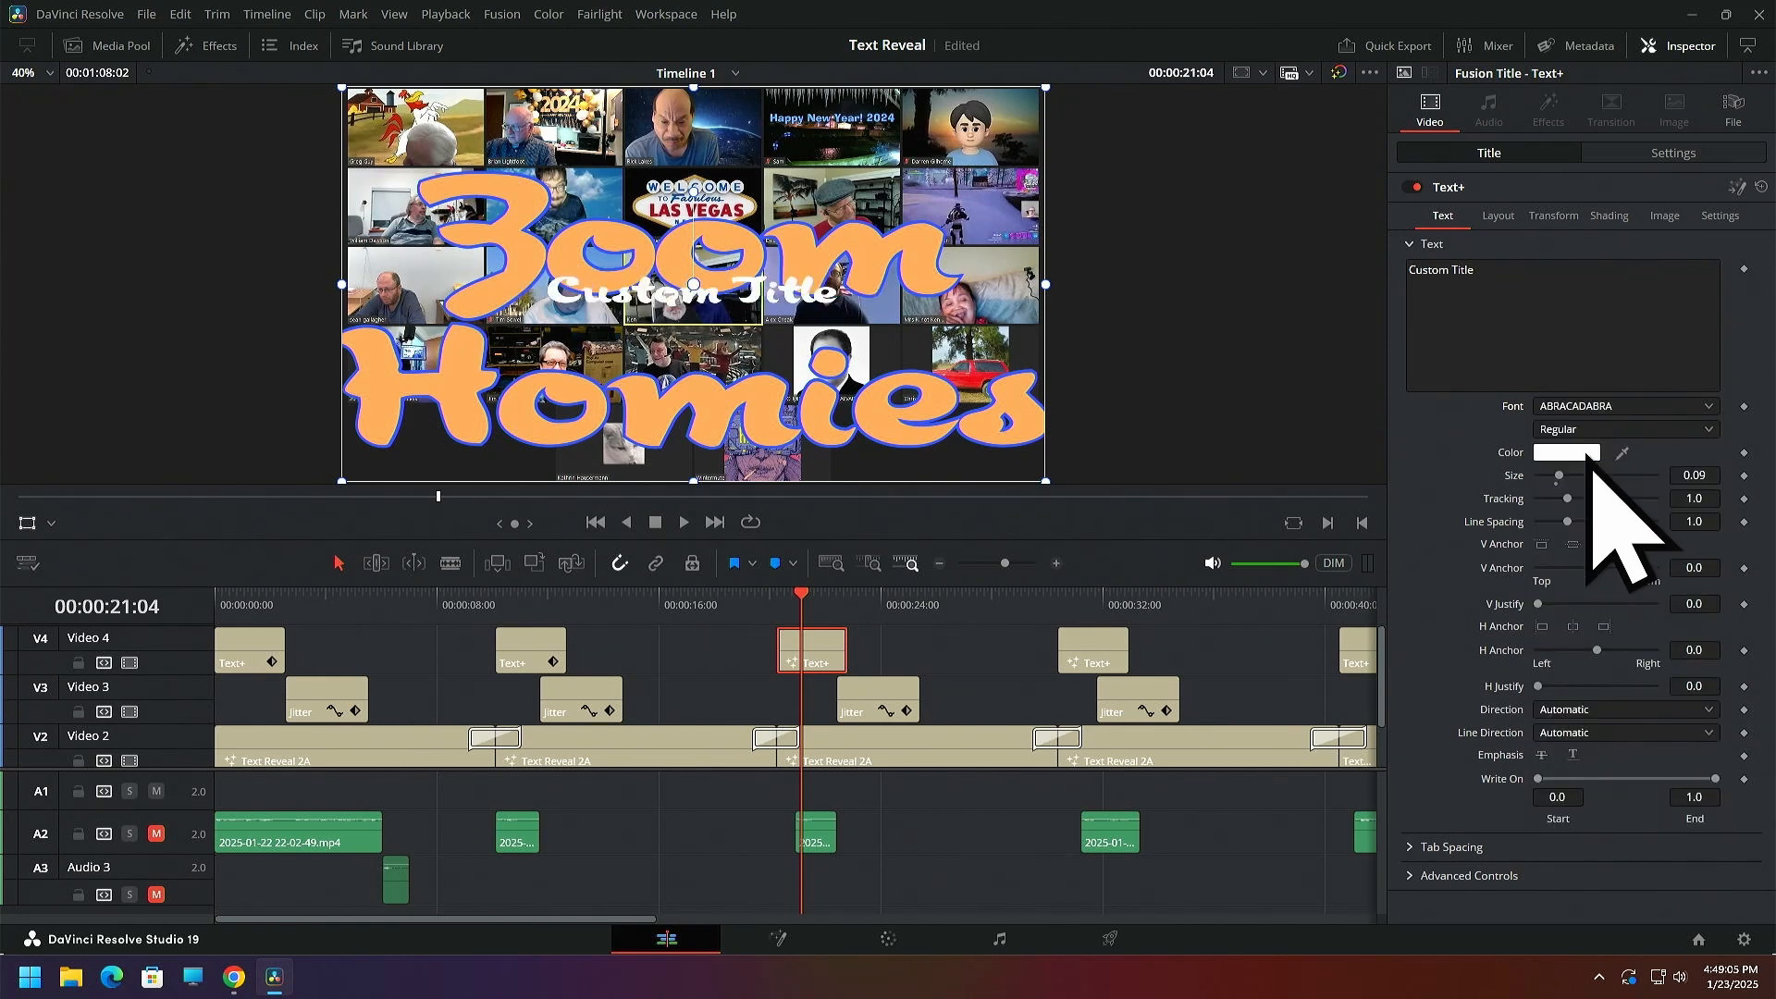
Step: Replace the third Text+ title's text with Abracadabra
left_click(1506, 301)
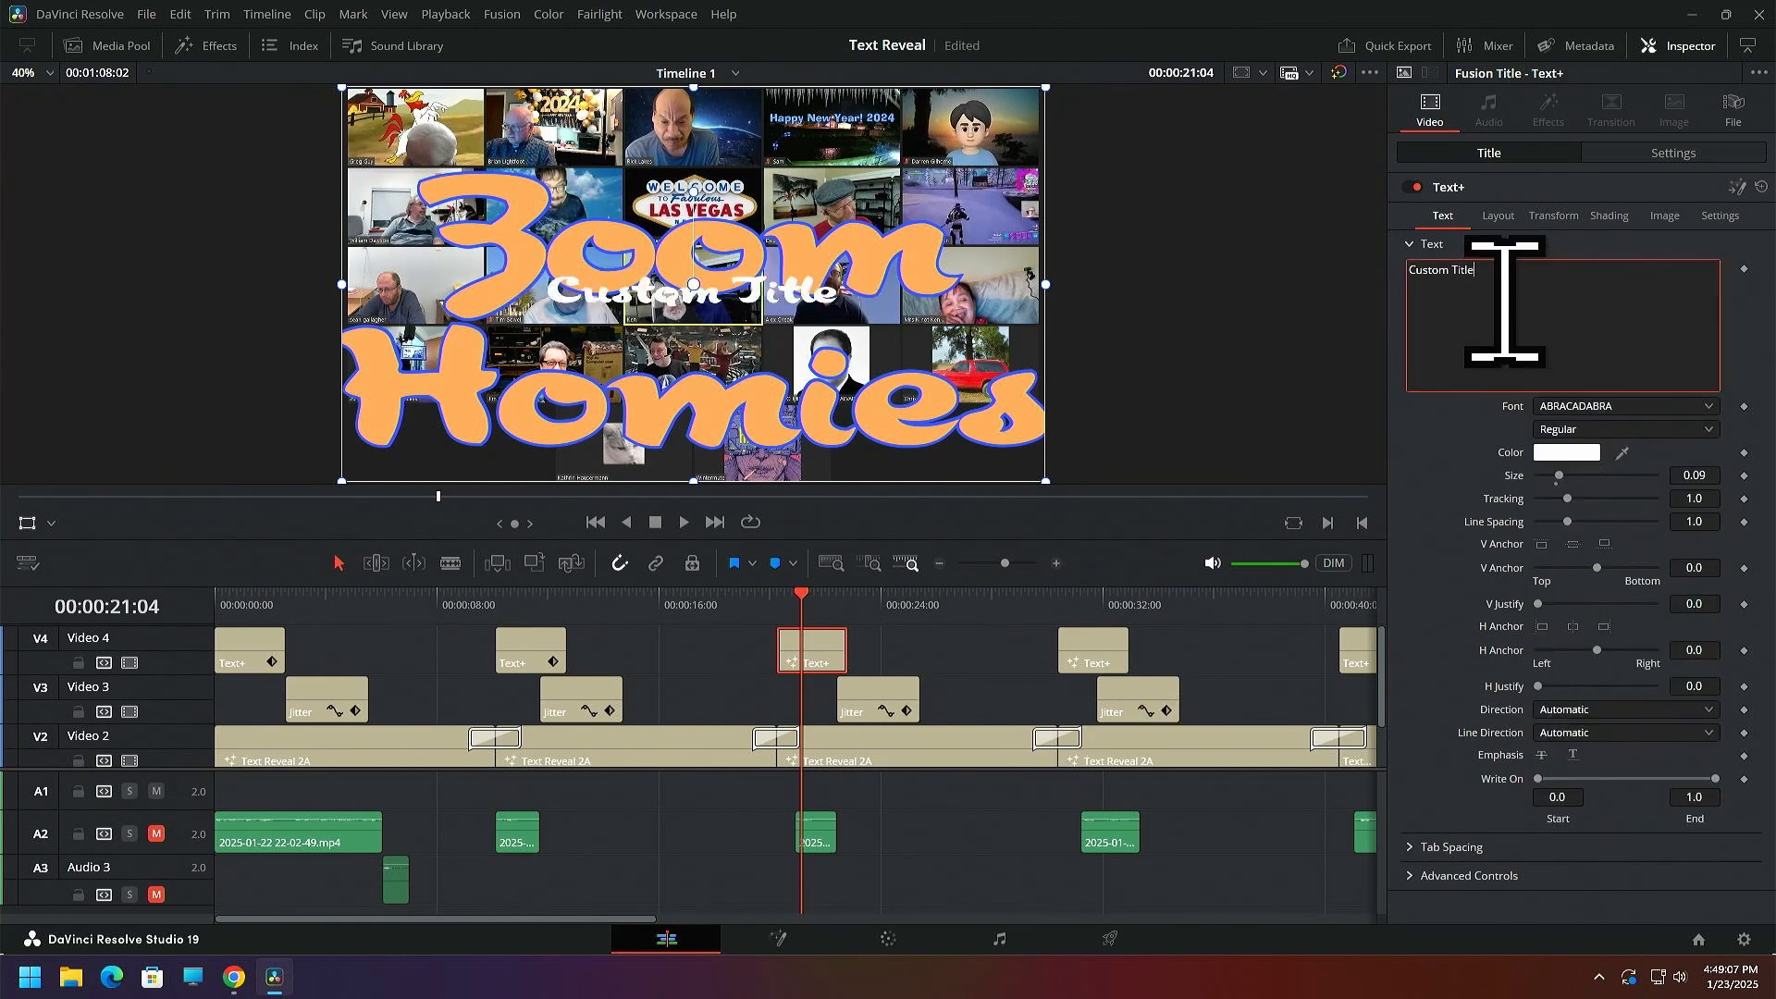
key("BackSpace")
key("BackSpace")
key("BackSpace")
key("BackSpace")
key("BackSpace")
key("BackSpace")
key("BackSpace")
key("BackSpace")
key("BackSpace")
key("BackSpace")
key("BackSpace")
key("BackSpace")
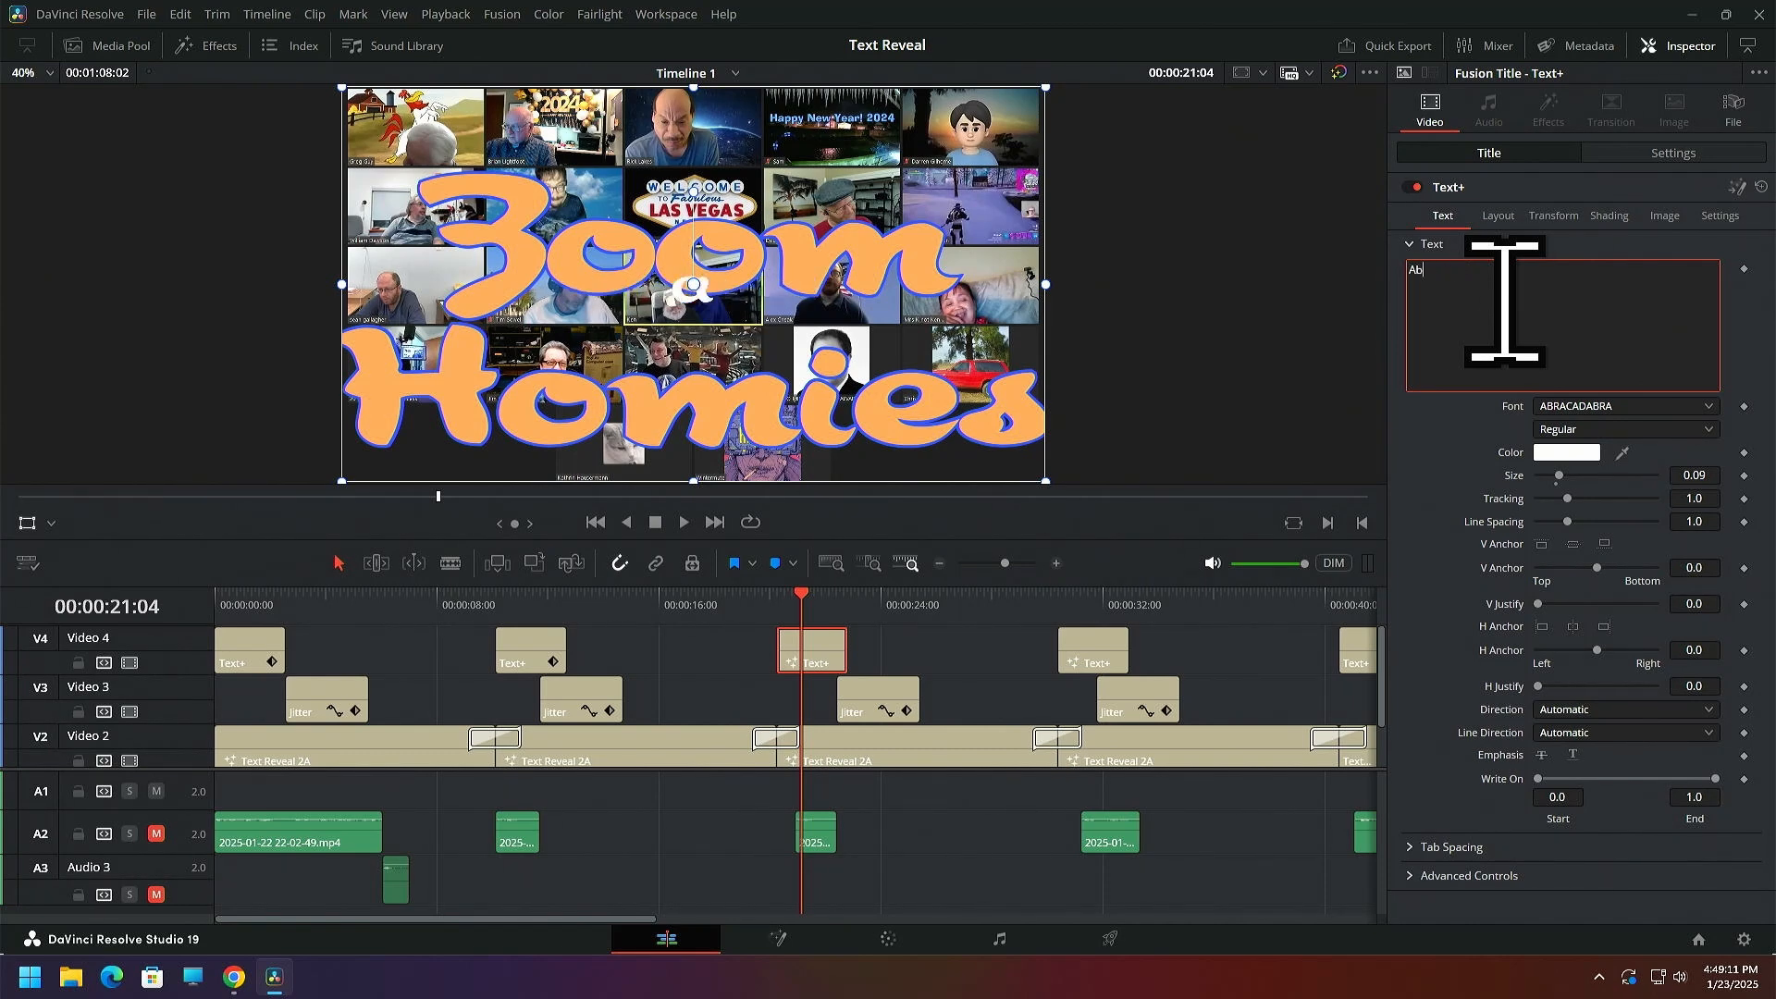
type("Abracada")
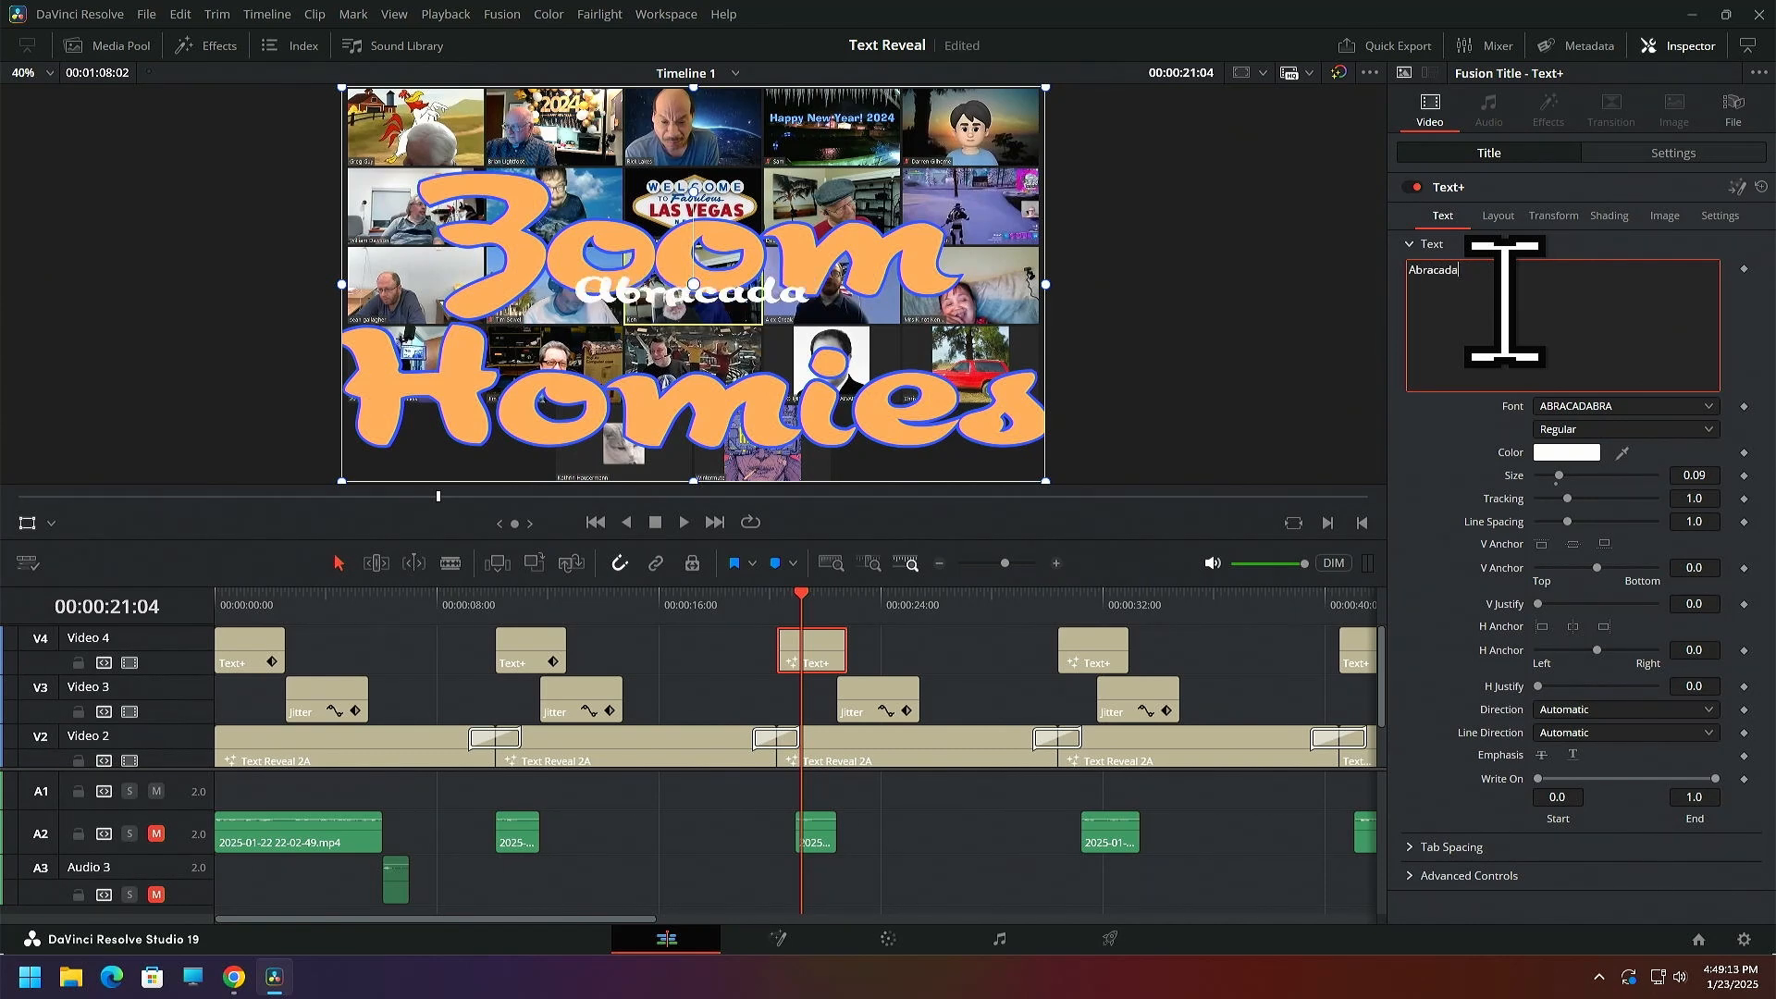
type("bra")
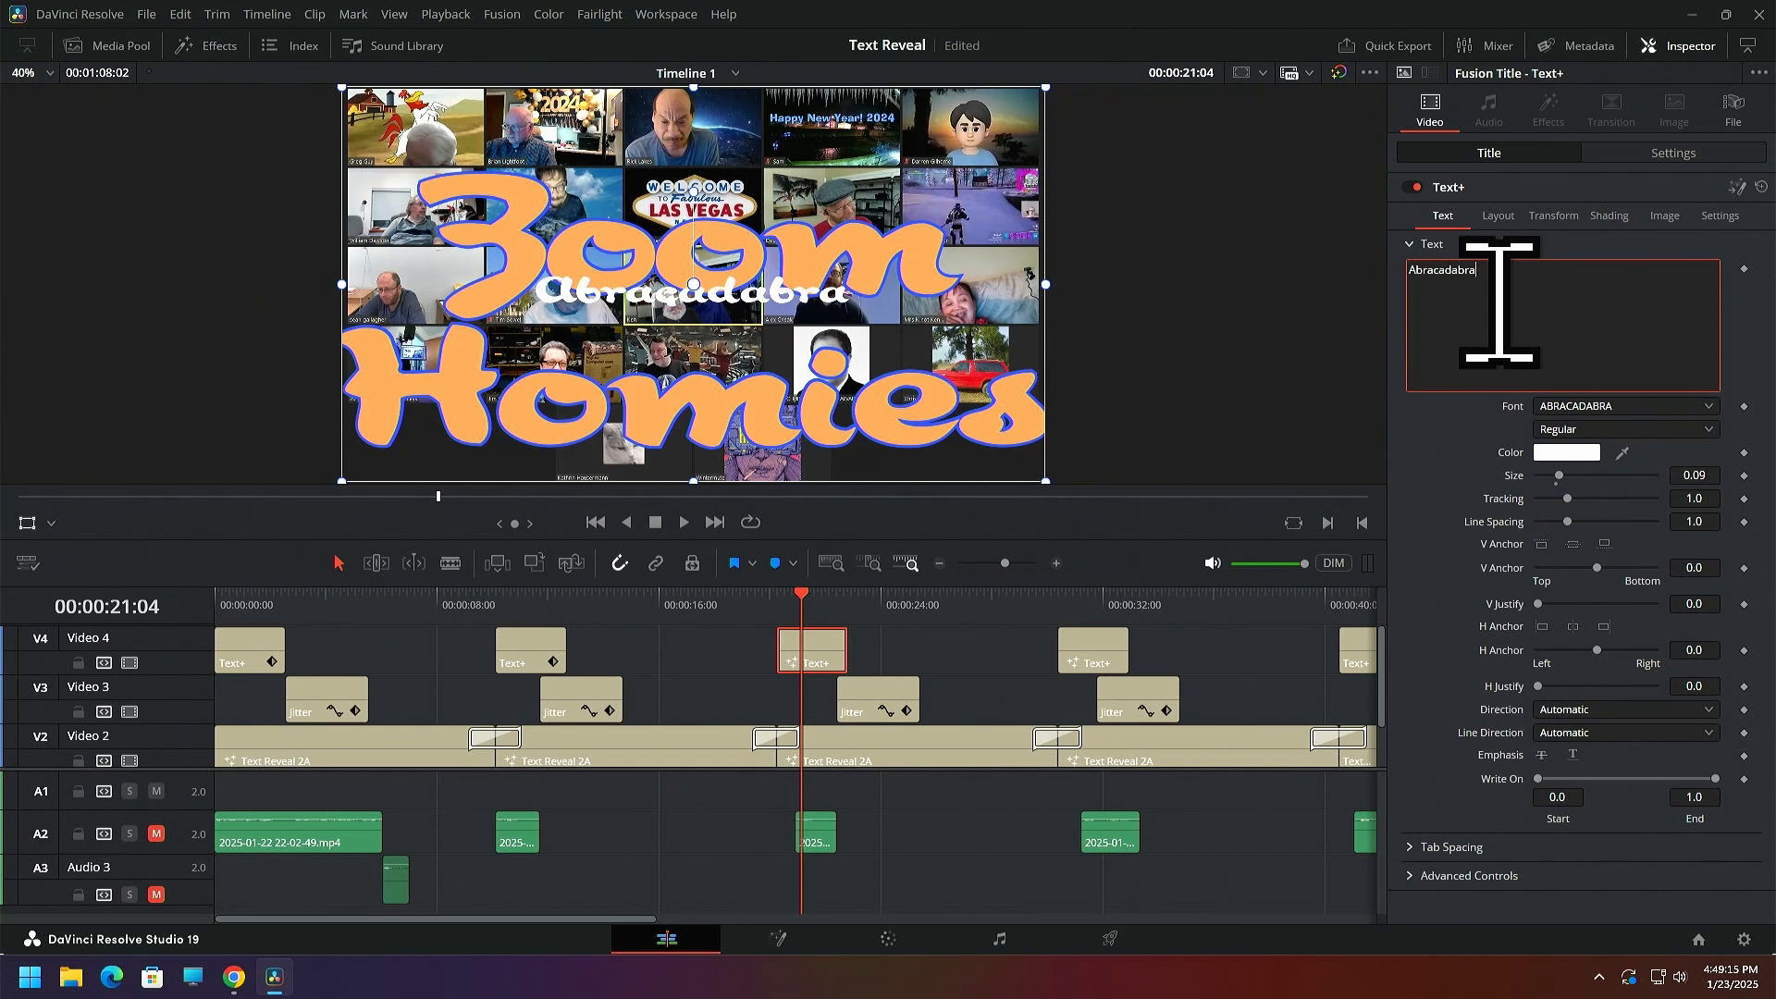
Step: Move the Abracadabra caption to the lower left of the frame and reduce its size to about 0.061
left_click(674, 443)
left_click_drag(673, 442, 613, 510)
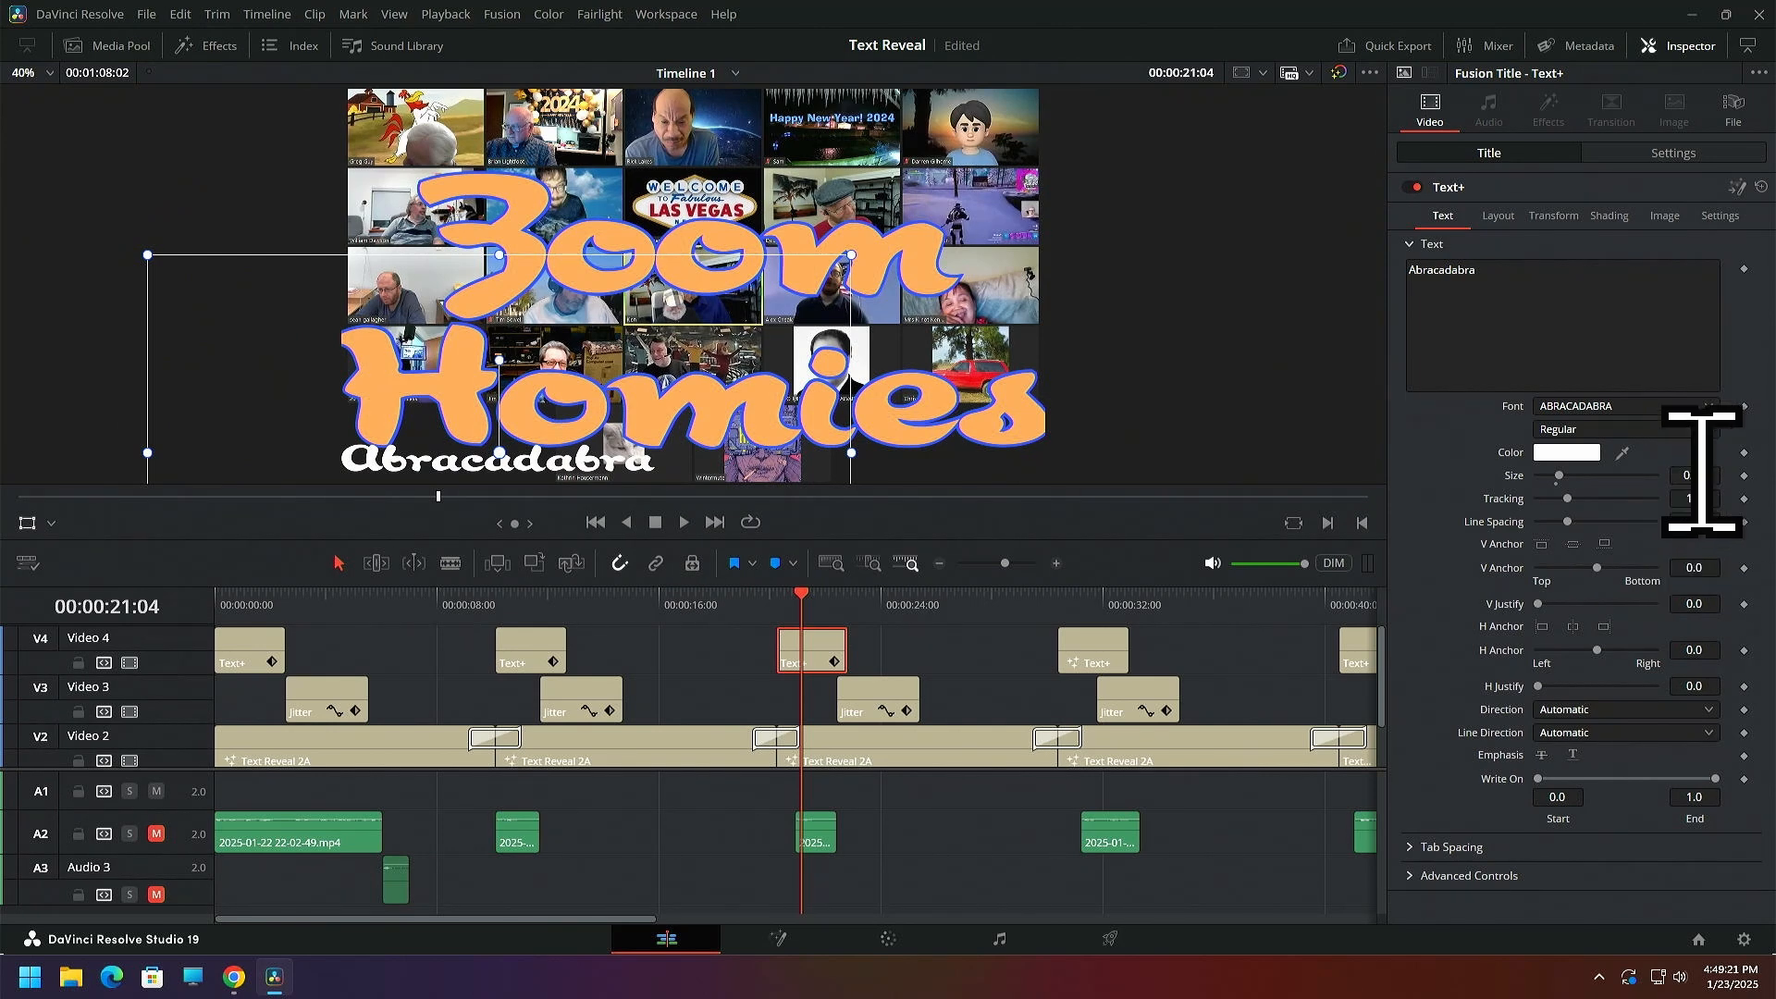
mouse_move(1701, 473)
left_mouse_down()
mouse_move(1584, 474)
mouse_move(1706, 473)
left_mouse_up()
left_click_drag(805, 416, 741, 427)
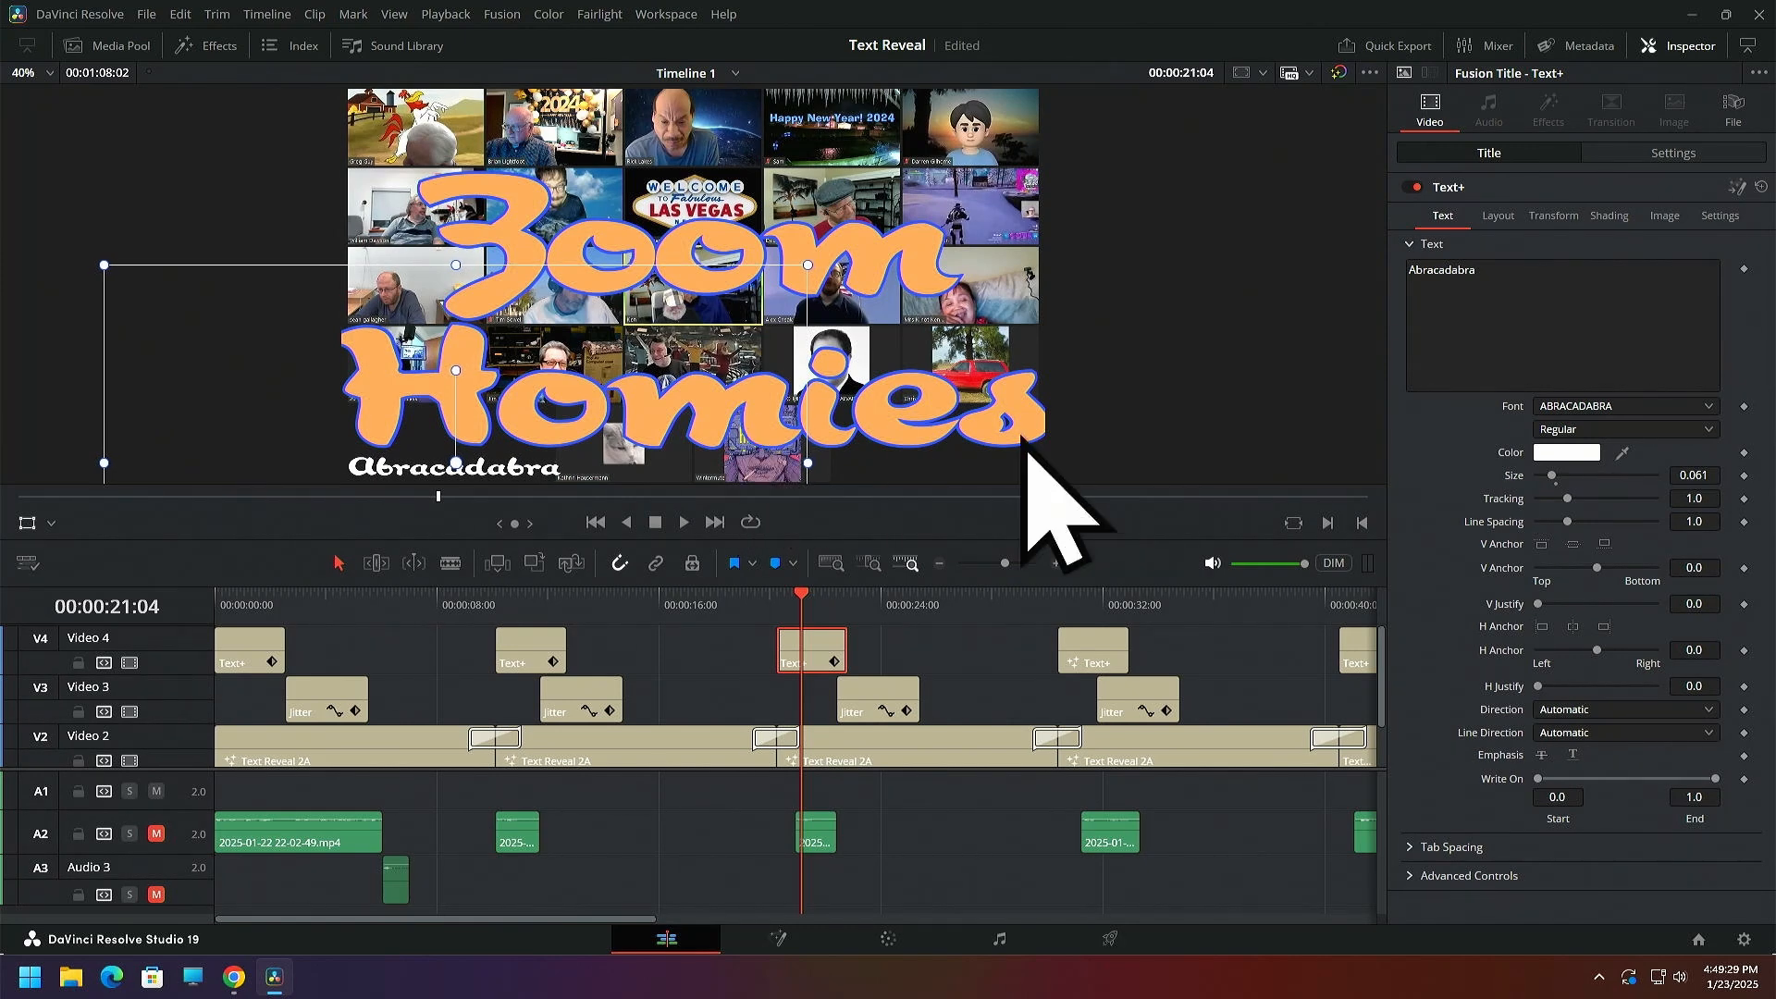
Step: Save the project and set the Abracadabra caption's size to 0.0563
key("ctrl+s")
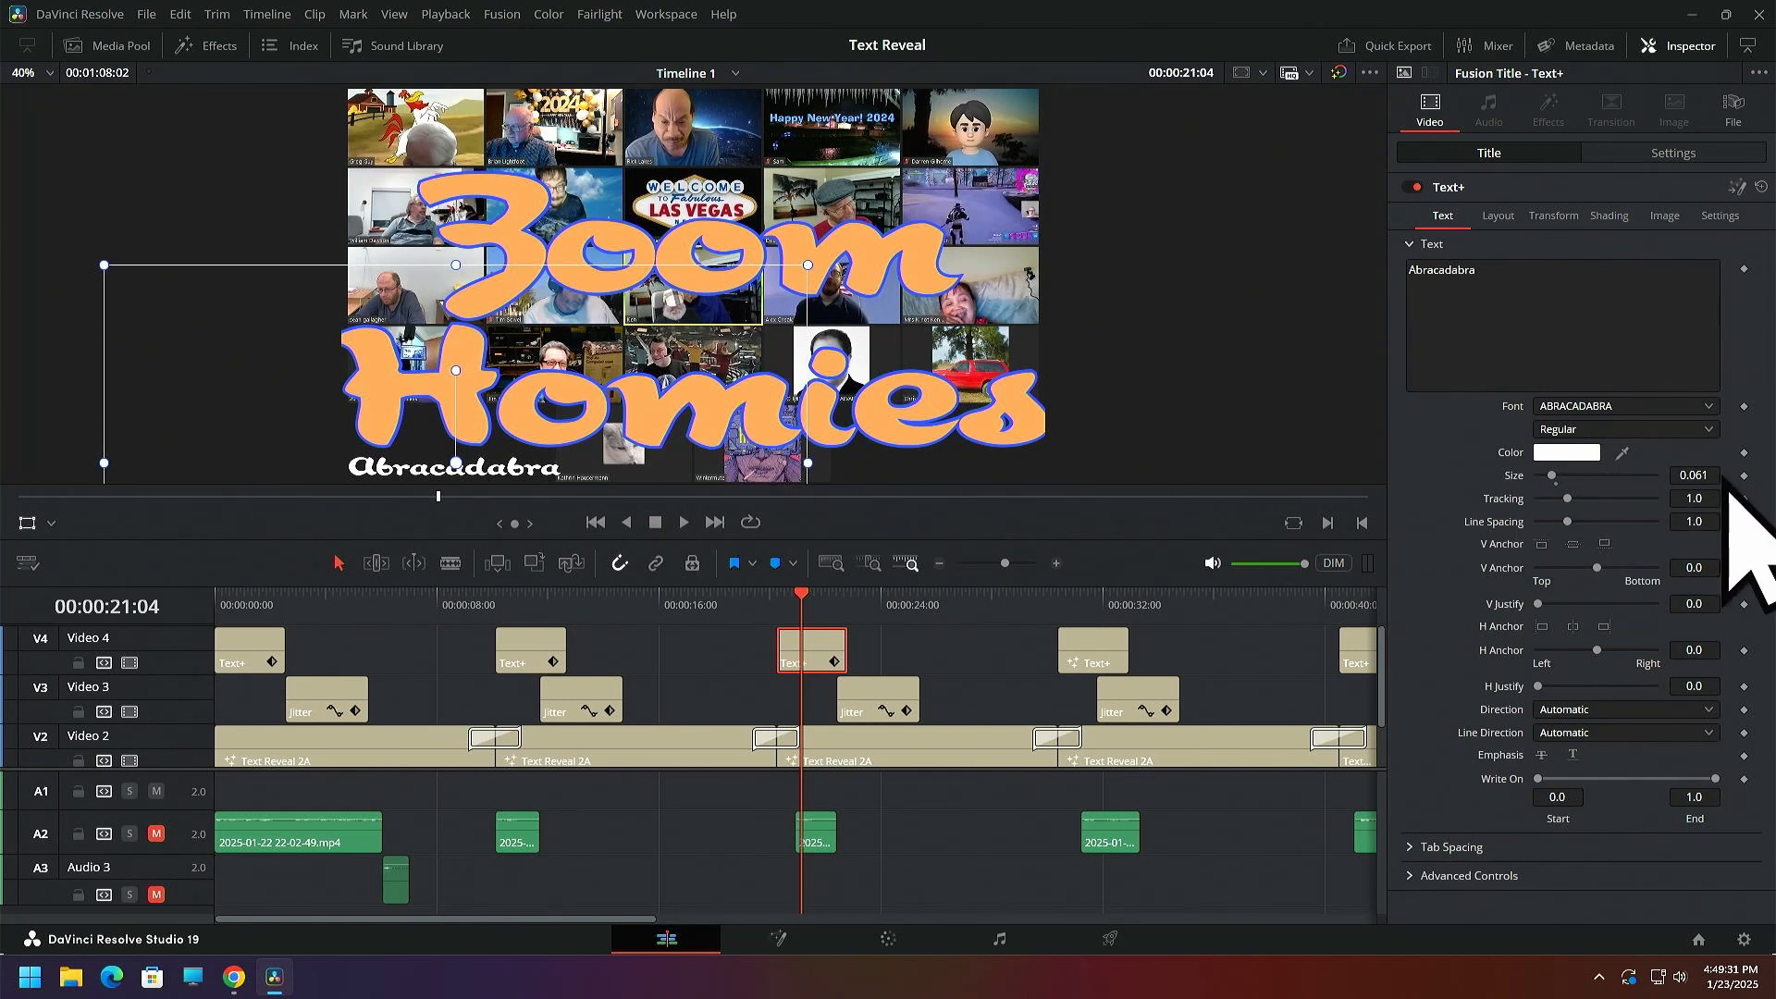
left_click(1711, 475)
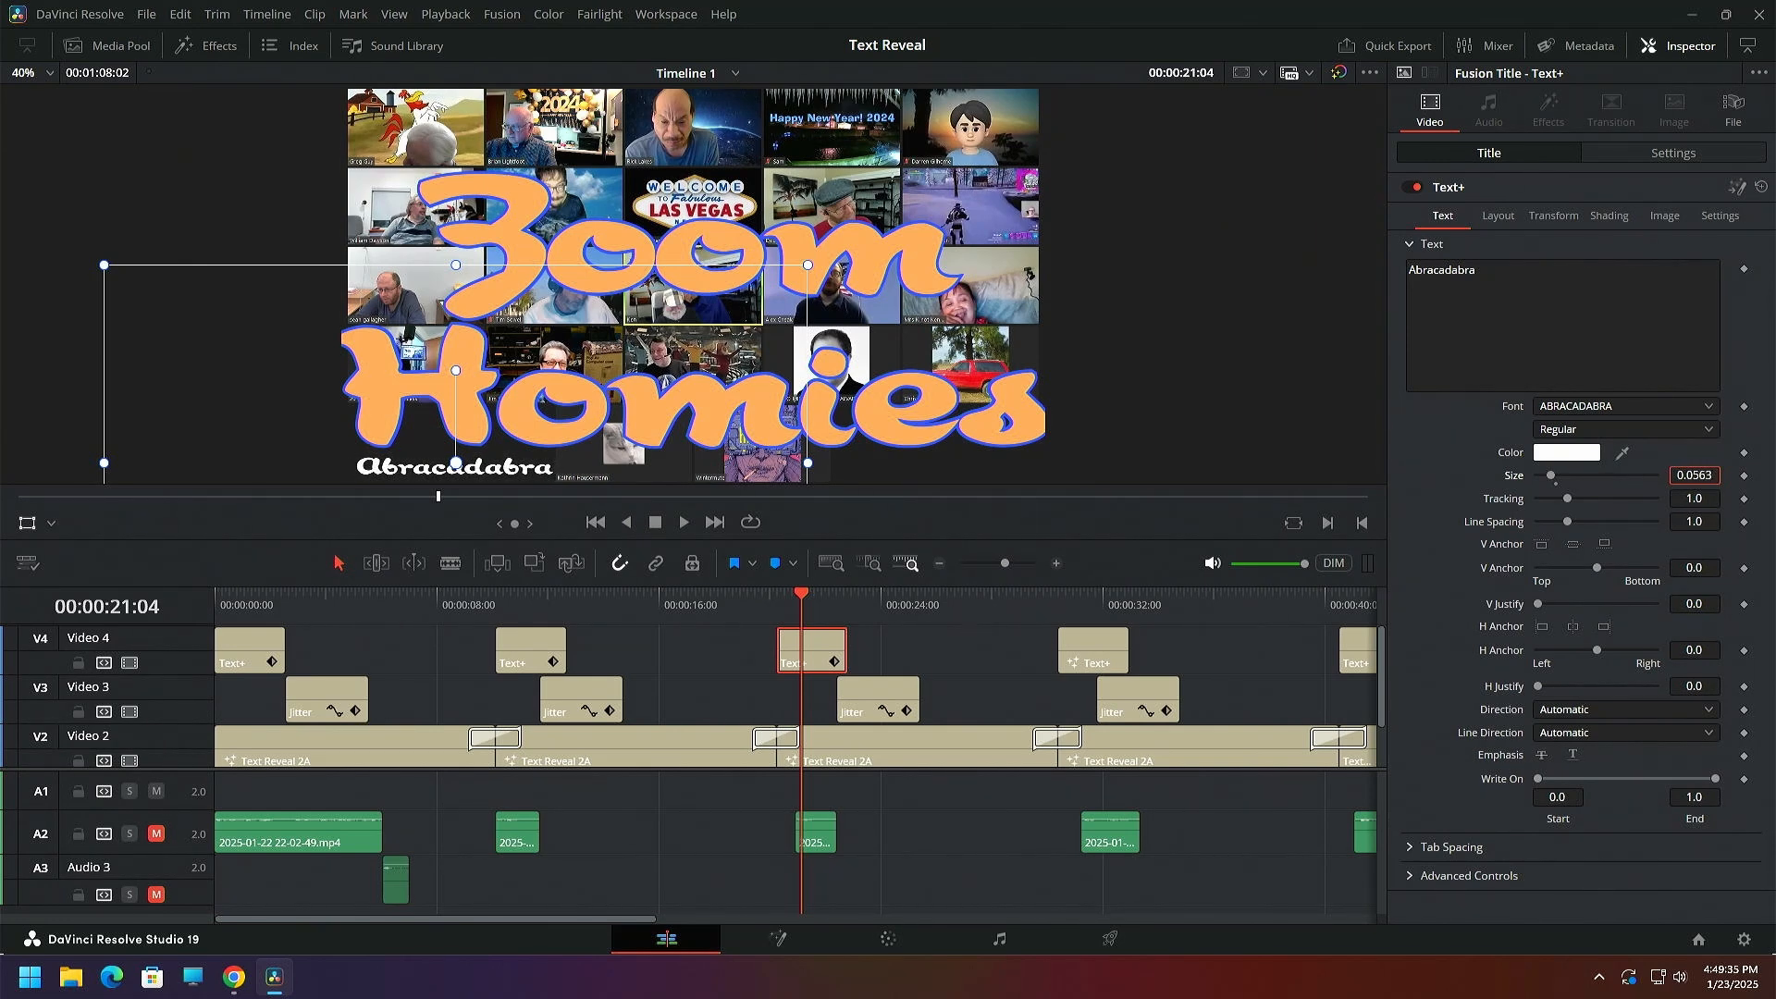
left_click_drag(1711, 475, 1709, 475)
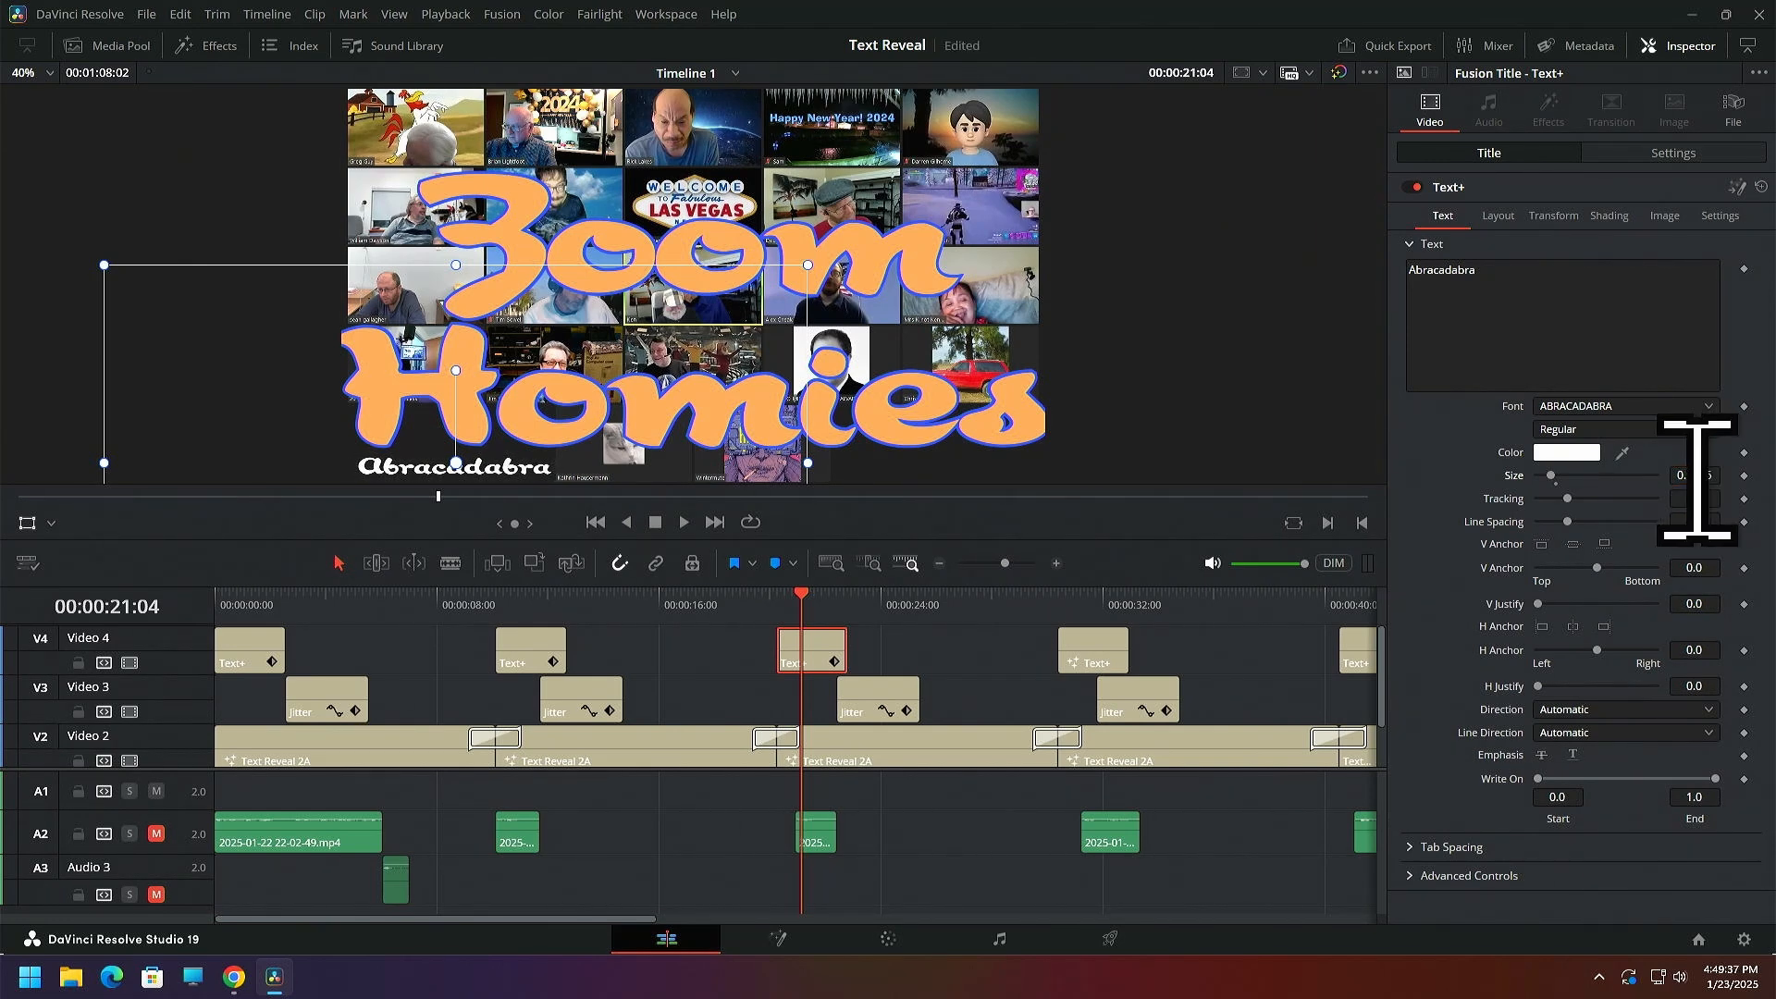
Step: Check the fourth Text Reveal clip's font and set the fourth Text+ title's font to MV Boli
left_click(1174, 751)
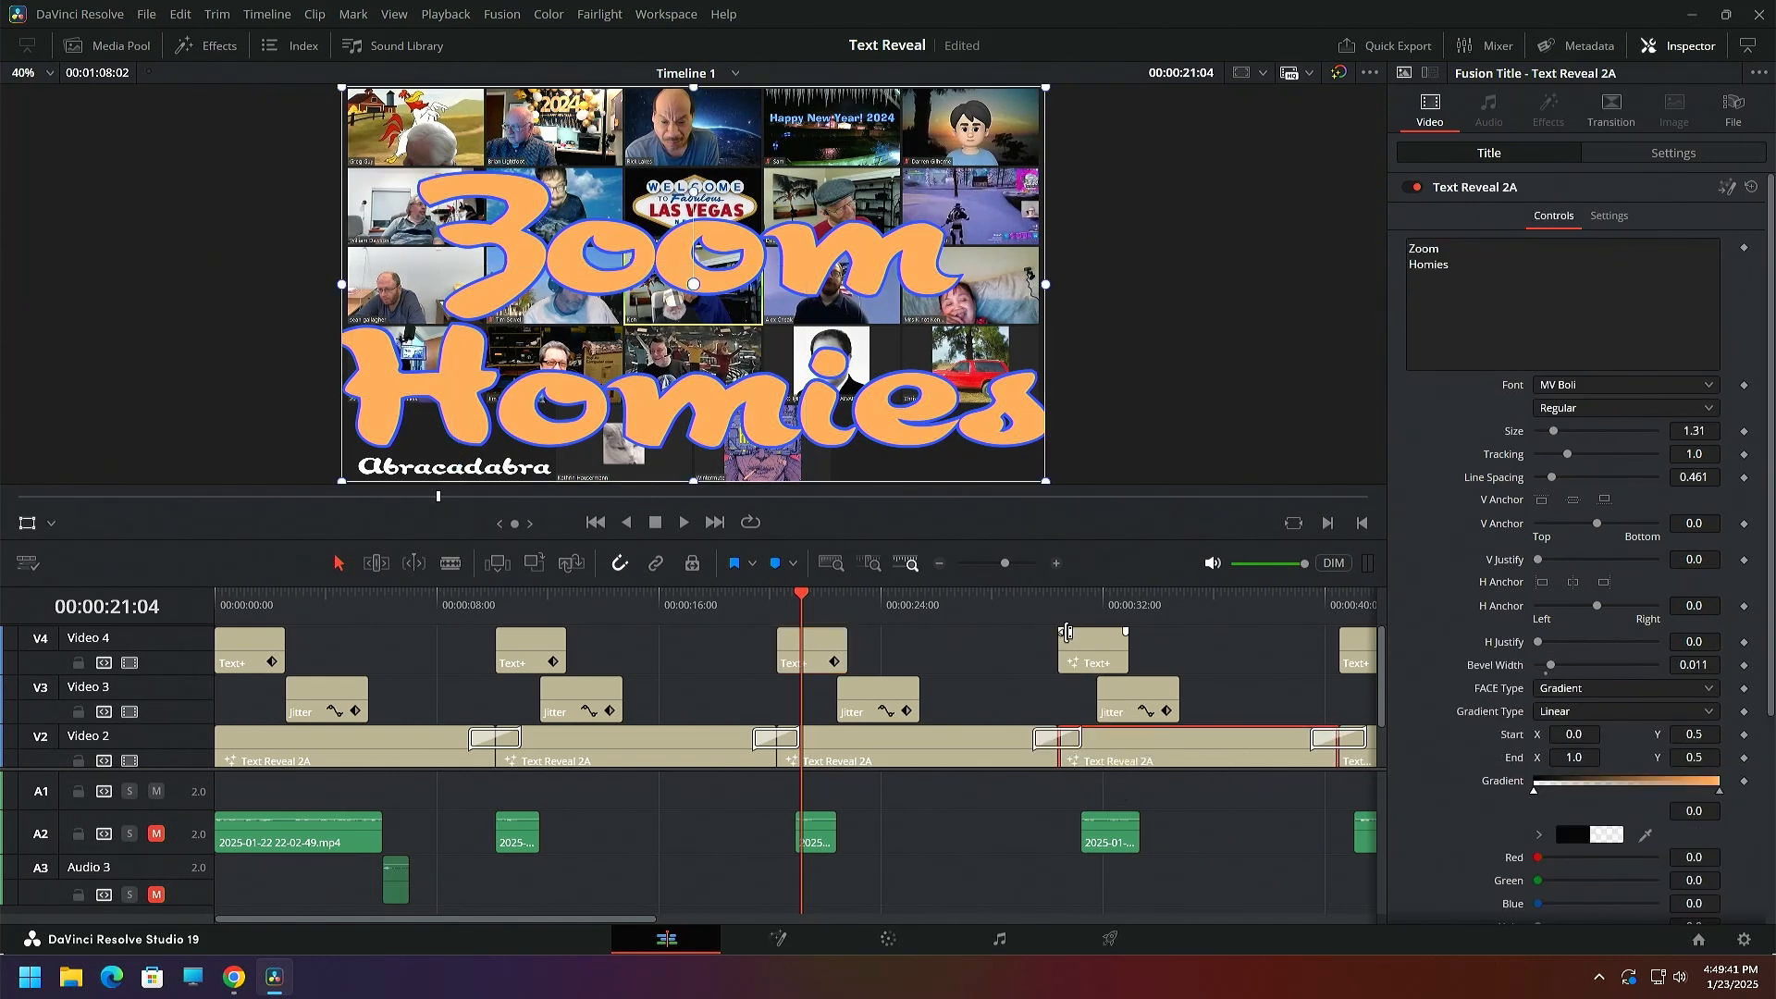
left_click(1098, 618)
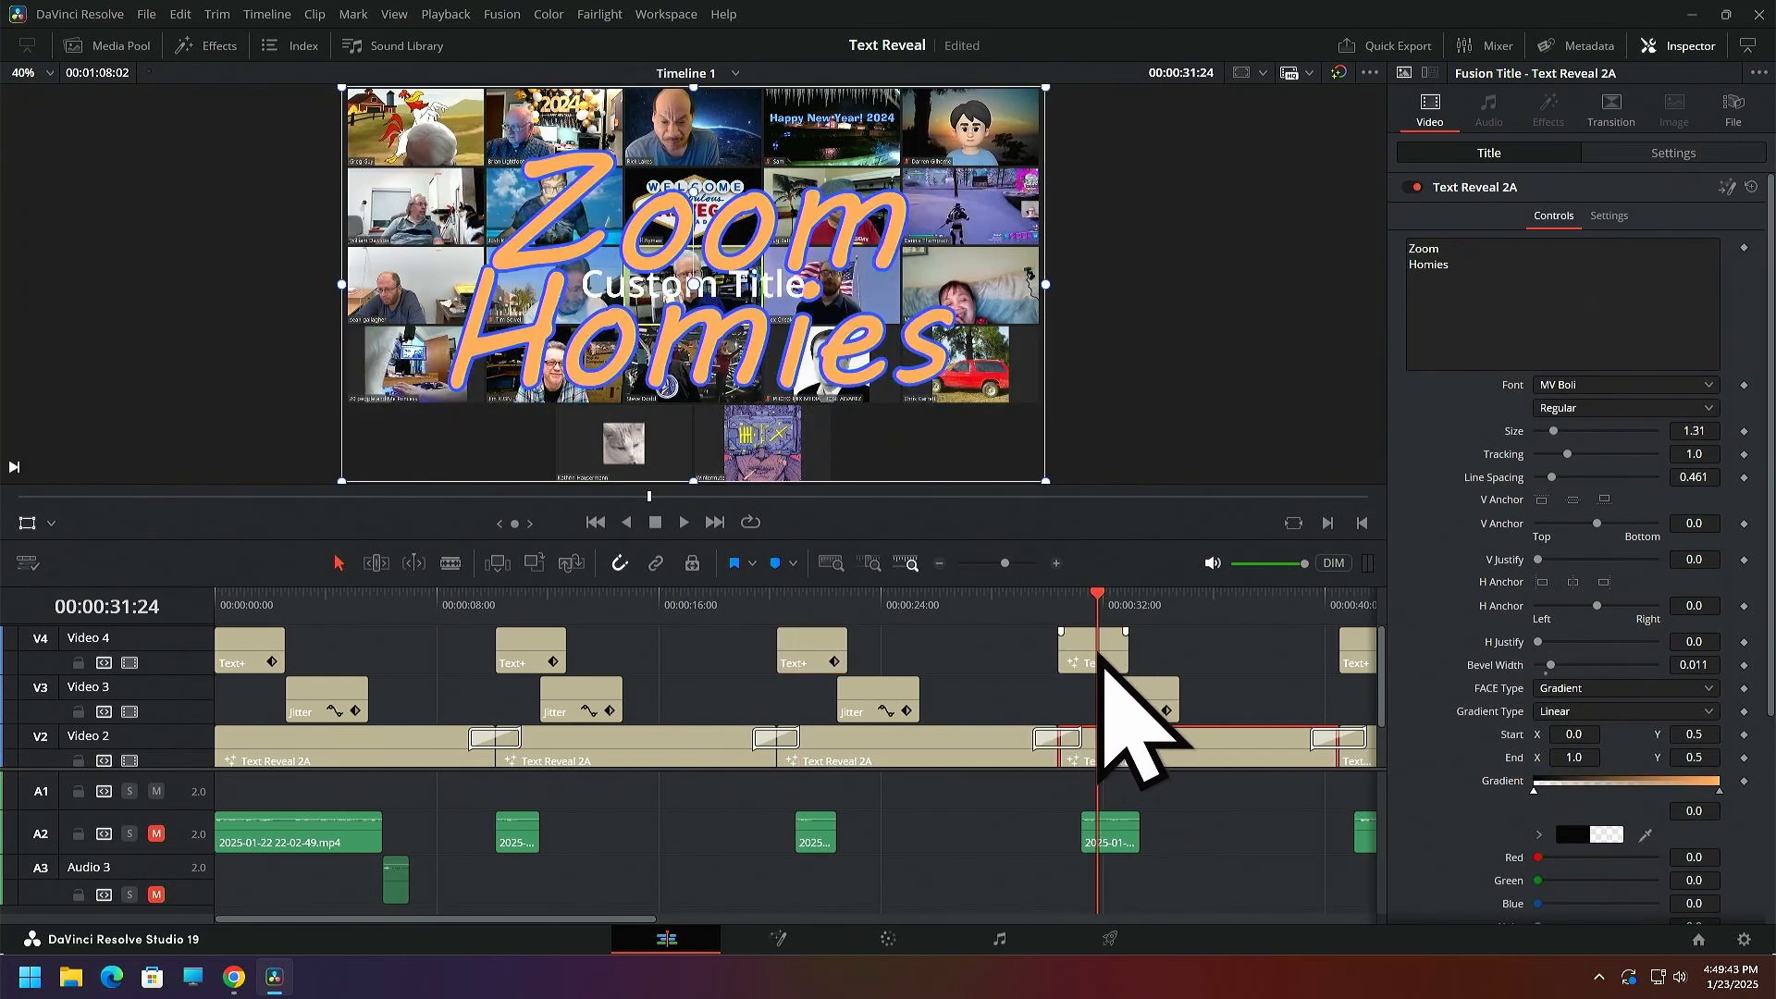
left_click(1102, 658)
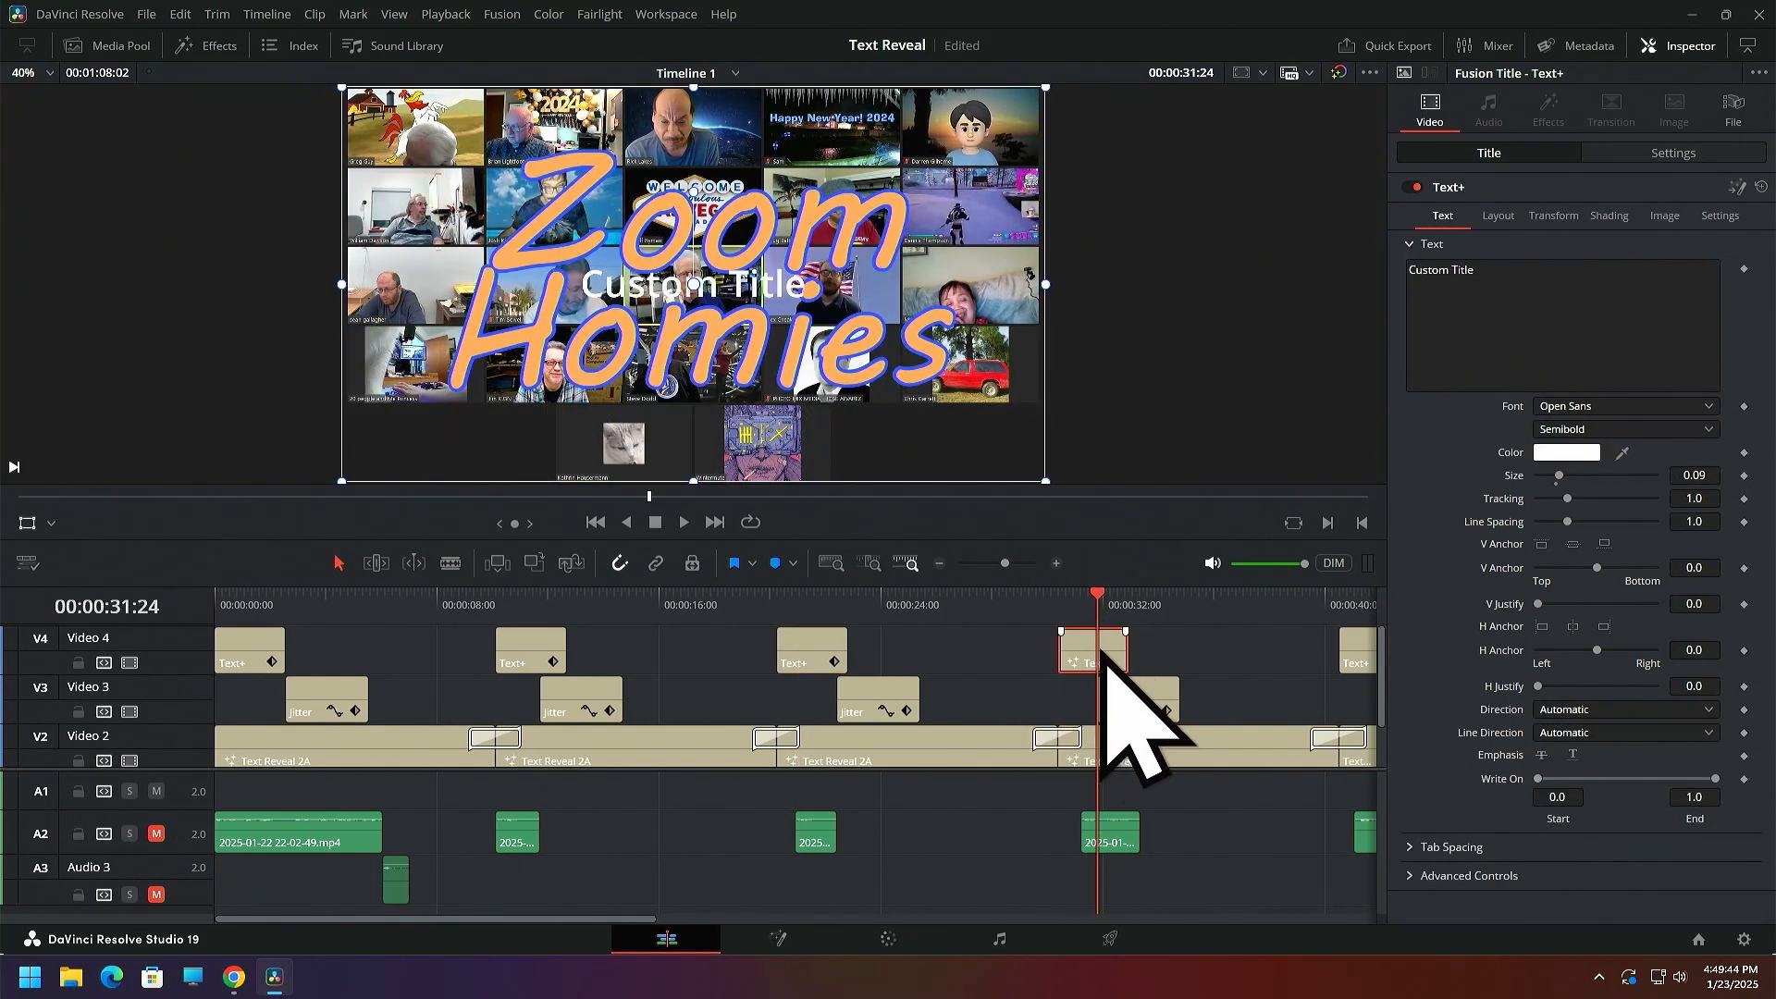
left_click(1184, 748)
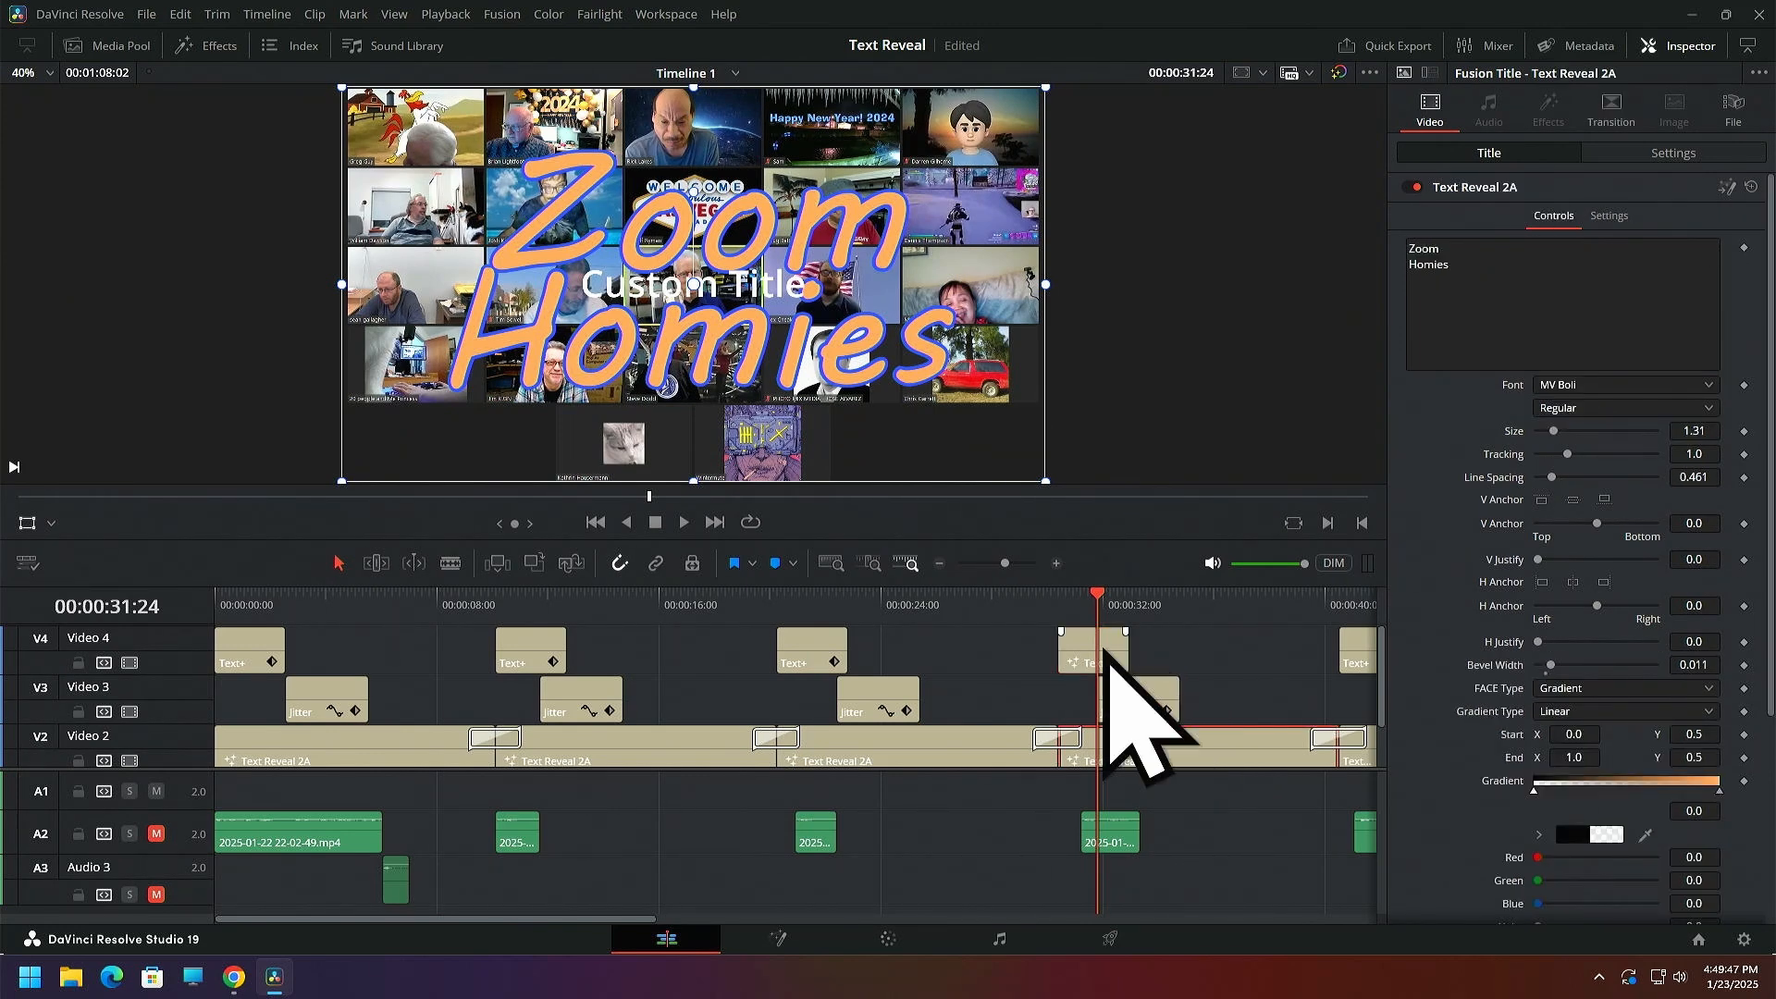
left_click(1110, 652)
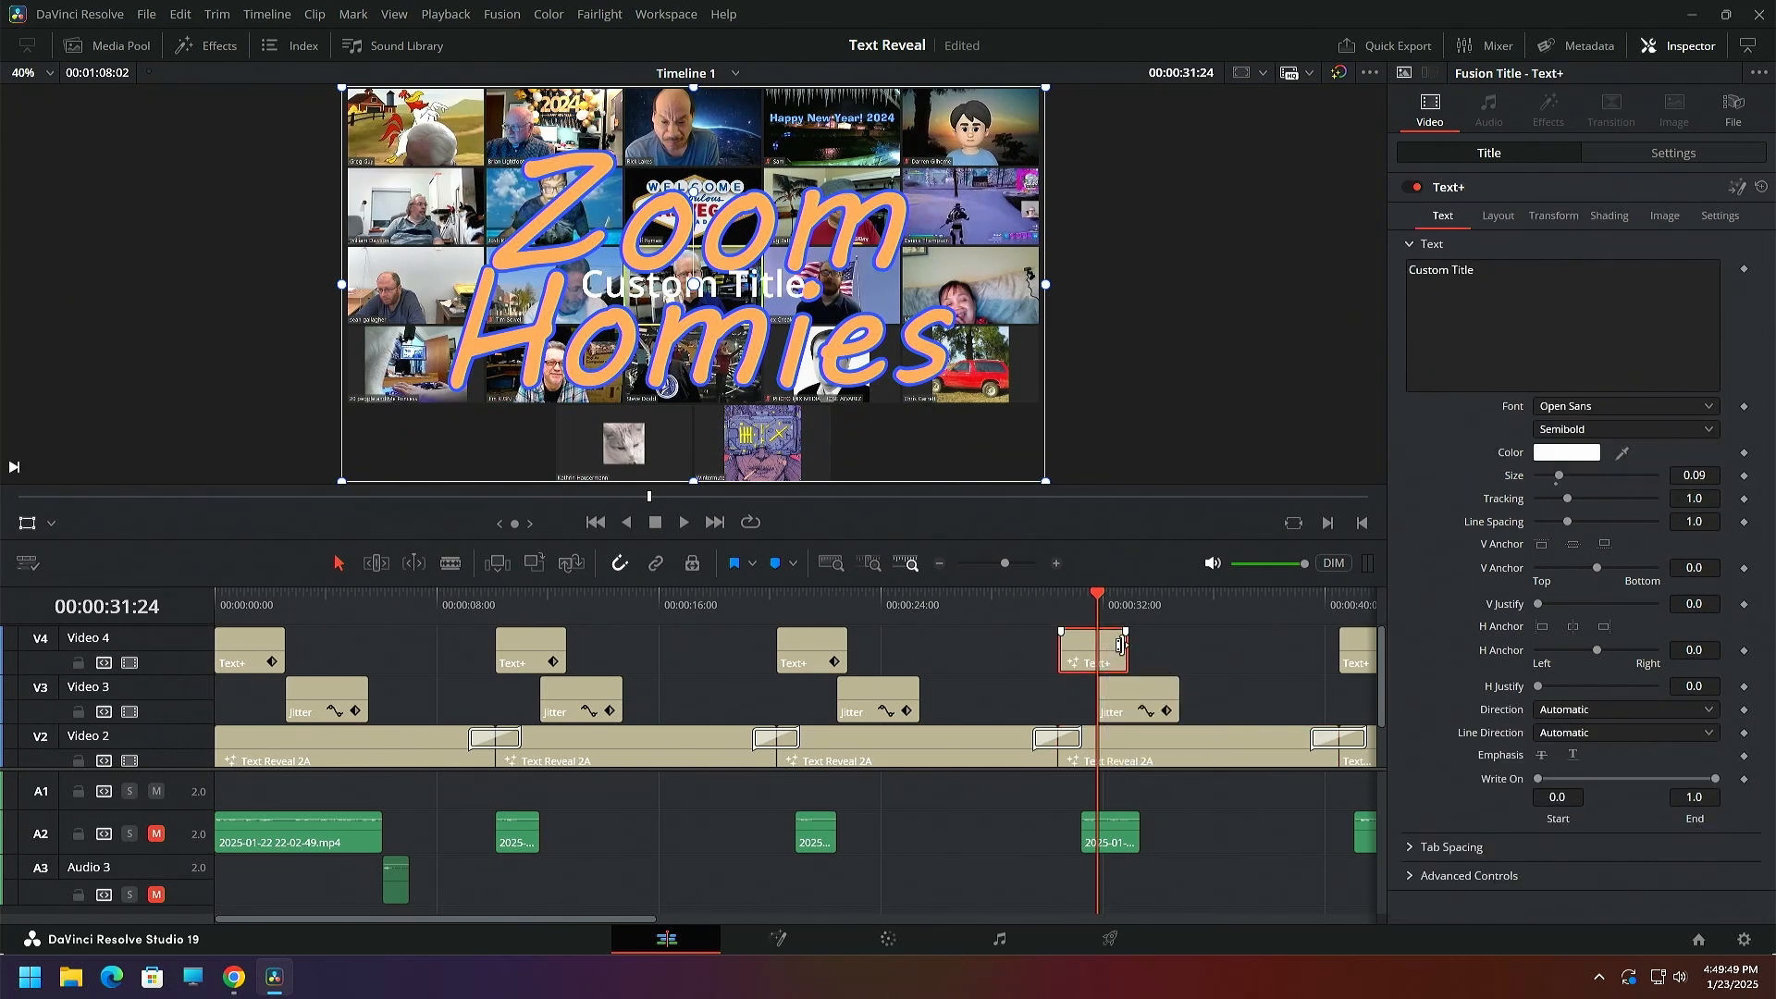
left_click(1707, 408)
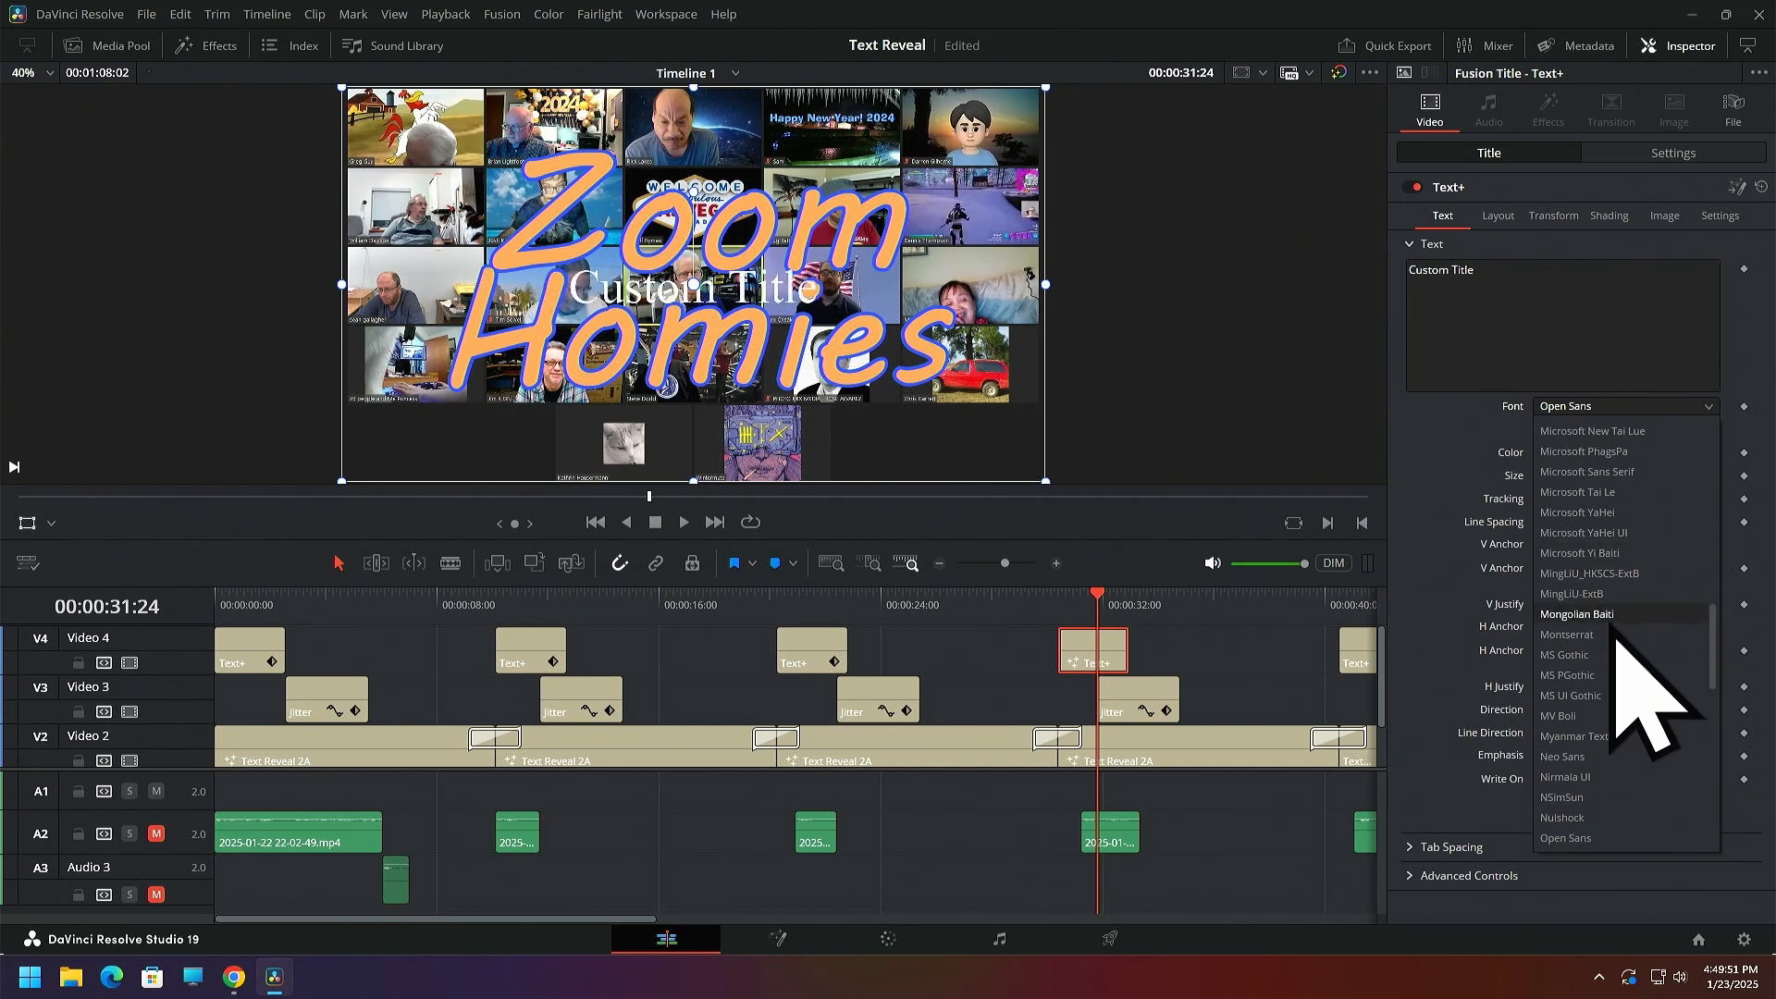
left_click(1562, 717)
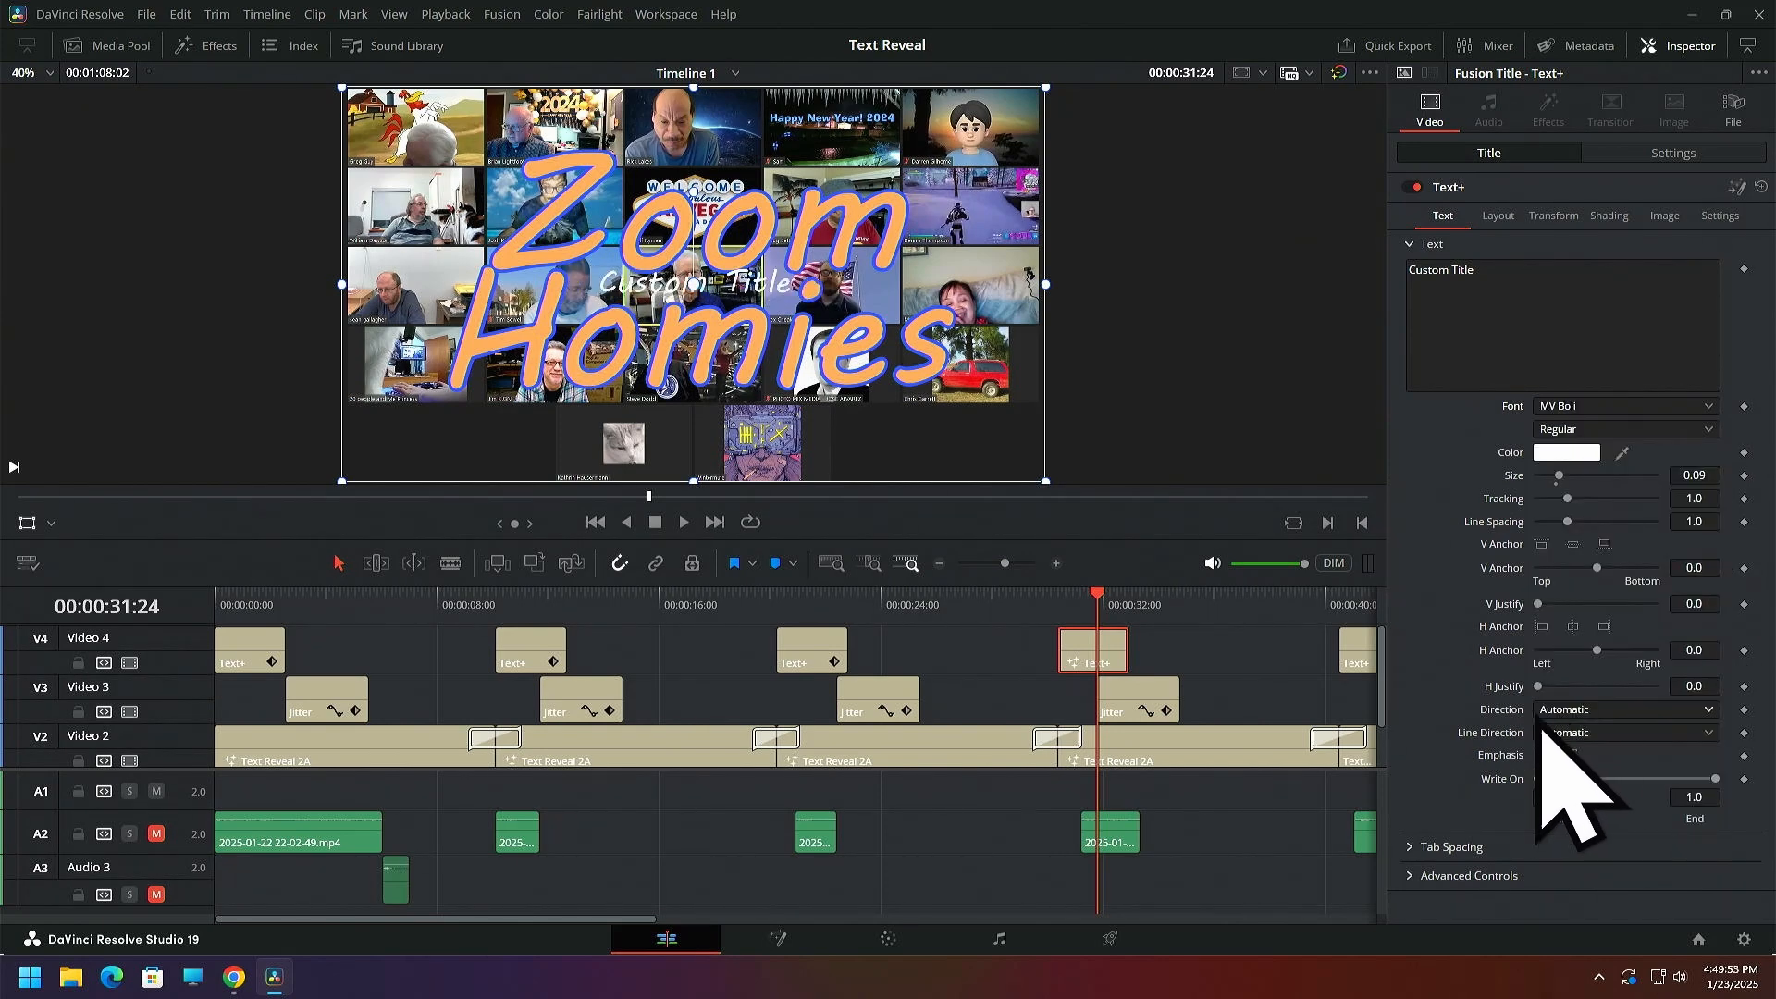
Step: Set the fourth caption's text to MV Boli, move it to the lower left of the frame, and save
left_click(1494, 298)
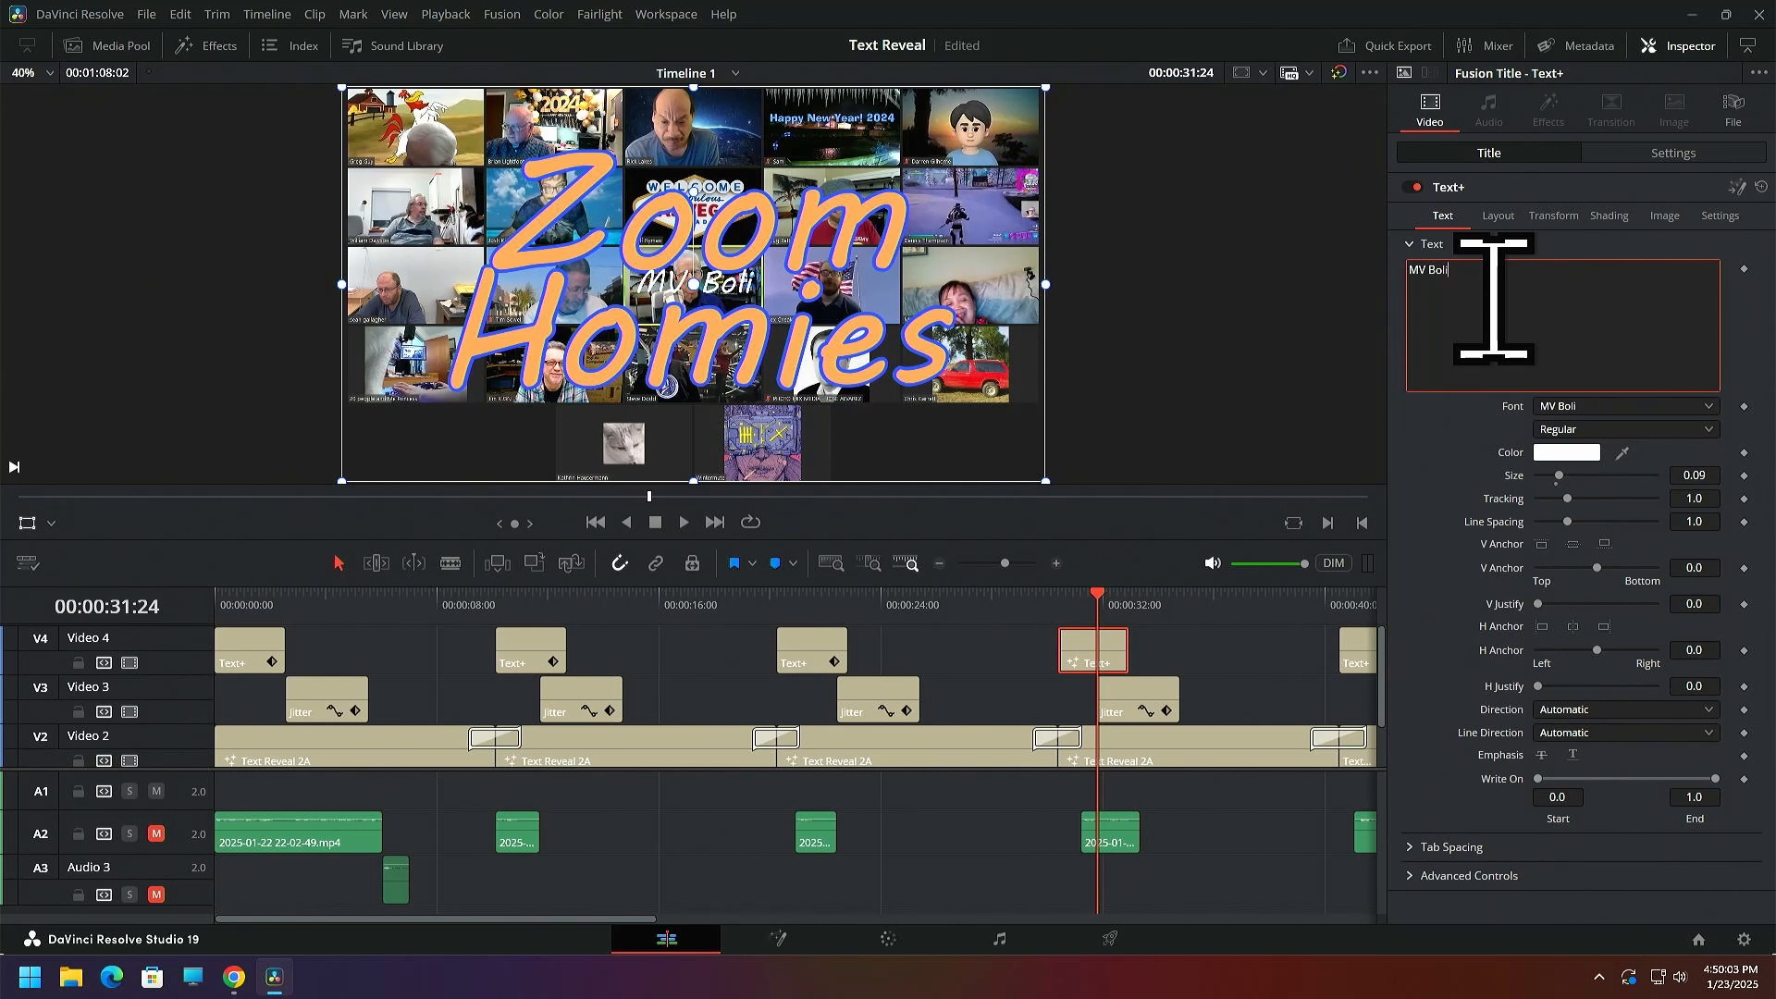
left_click_drag(651, 341, 432, 487)
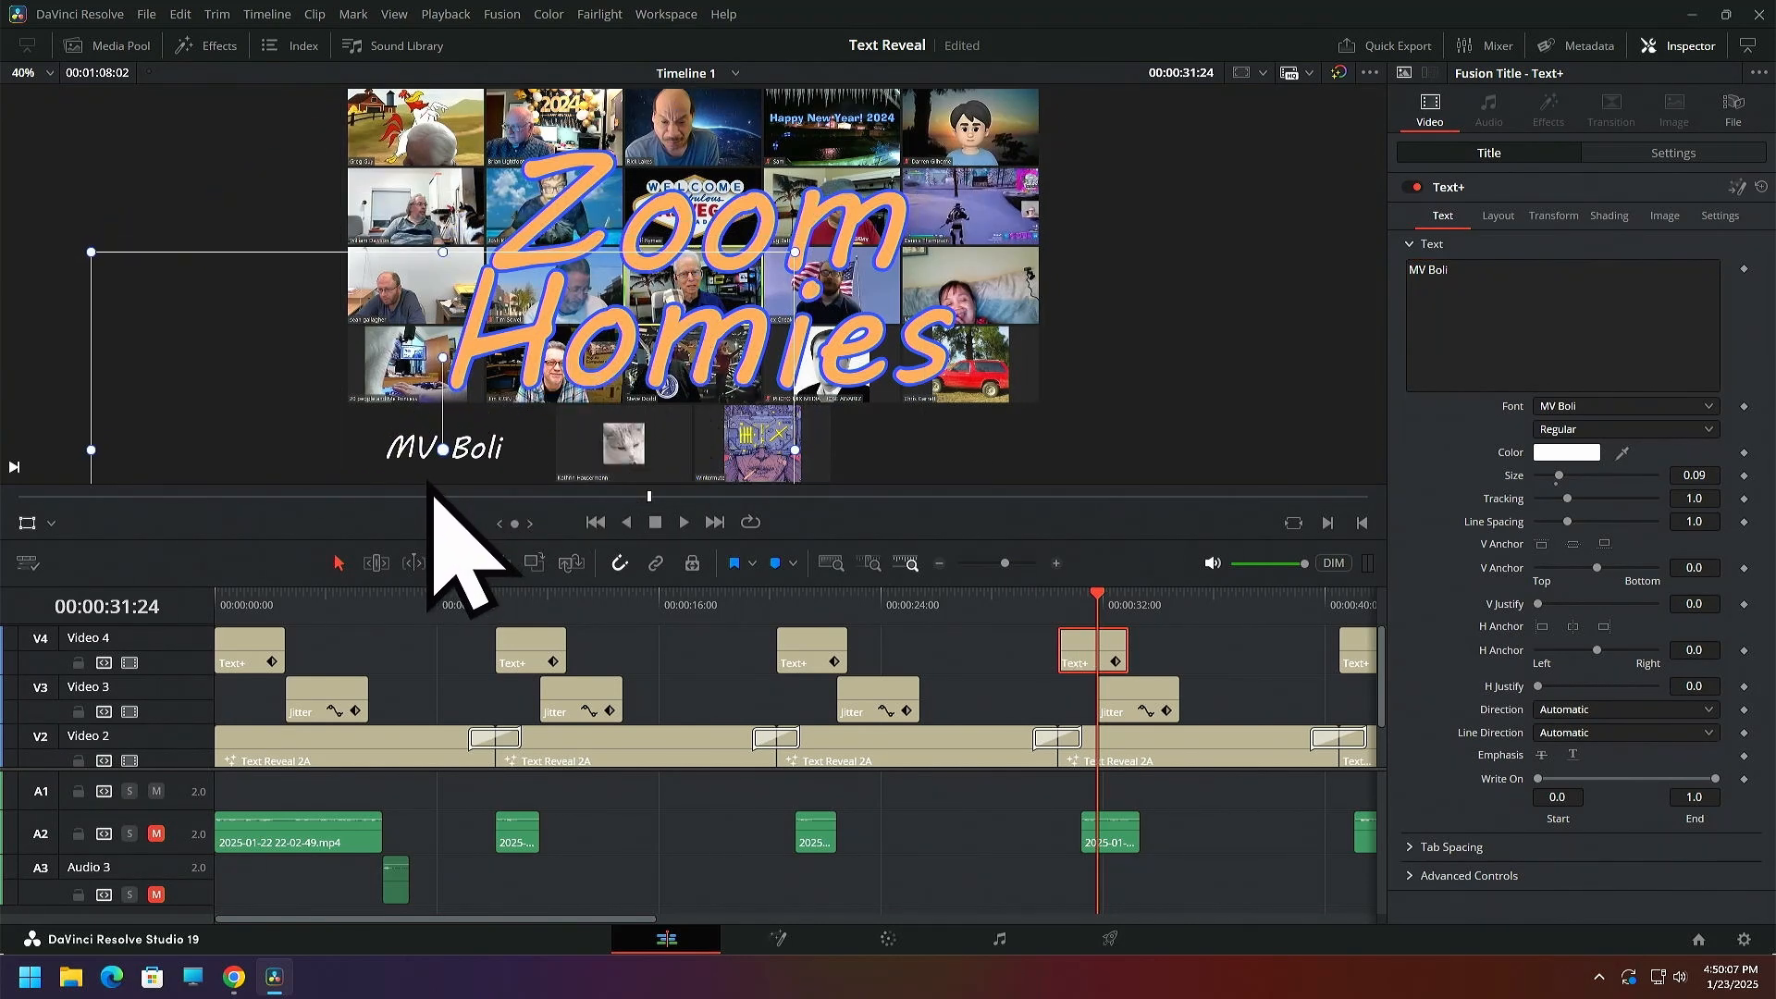
key("ctrl+s")
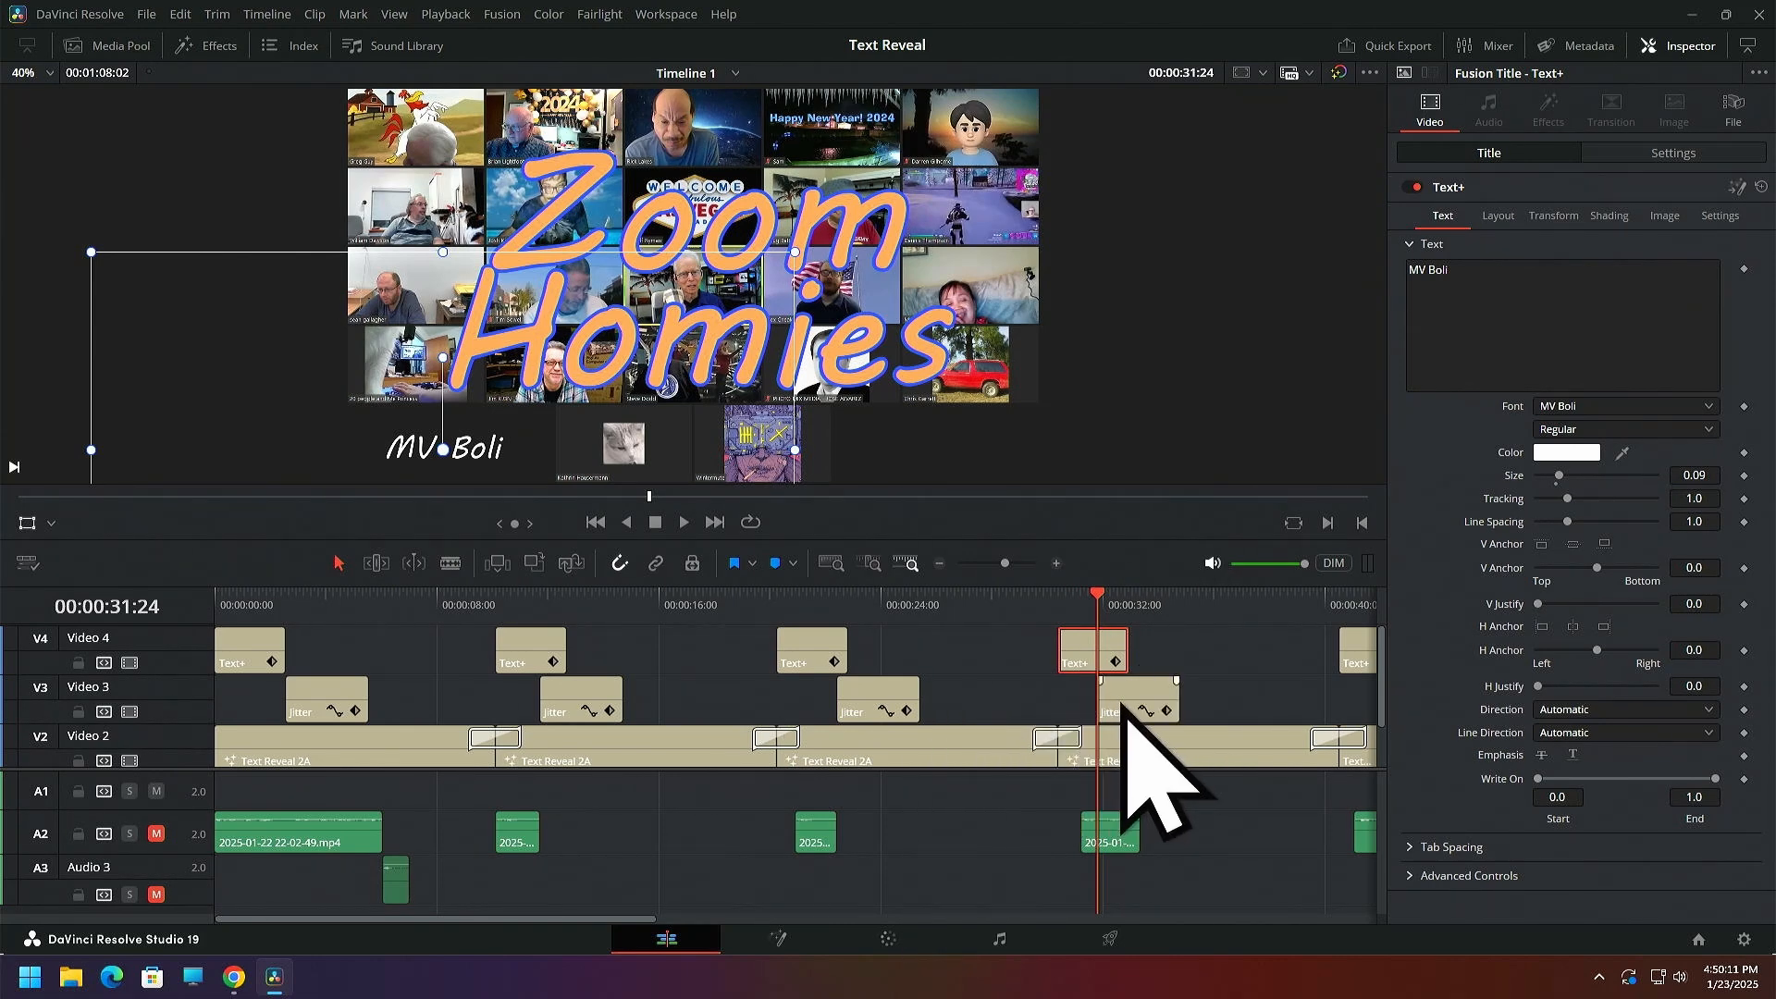
Step: Check the fifth Text Reveal clip's font and set the fifth Text+ title's font to Grinched 2.0
left_click(1248, 612)
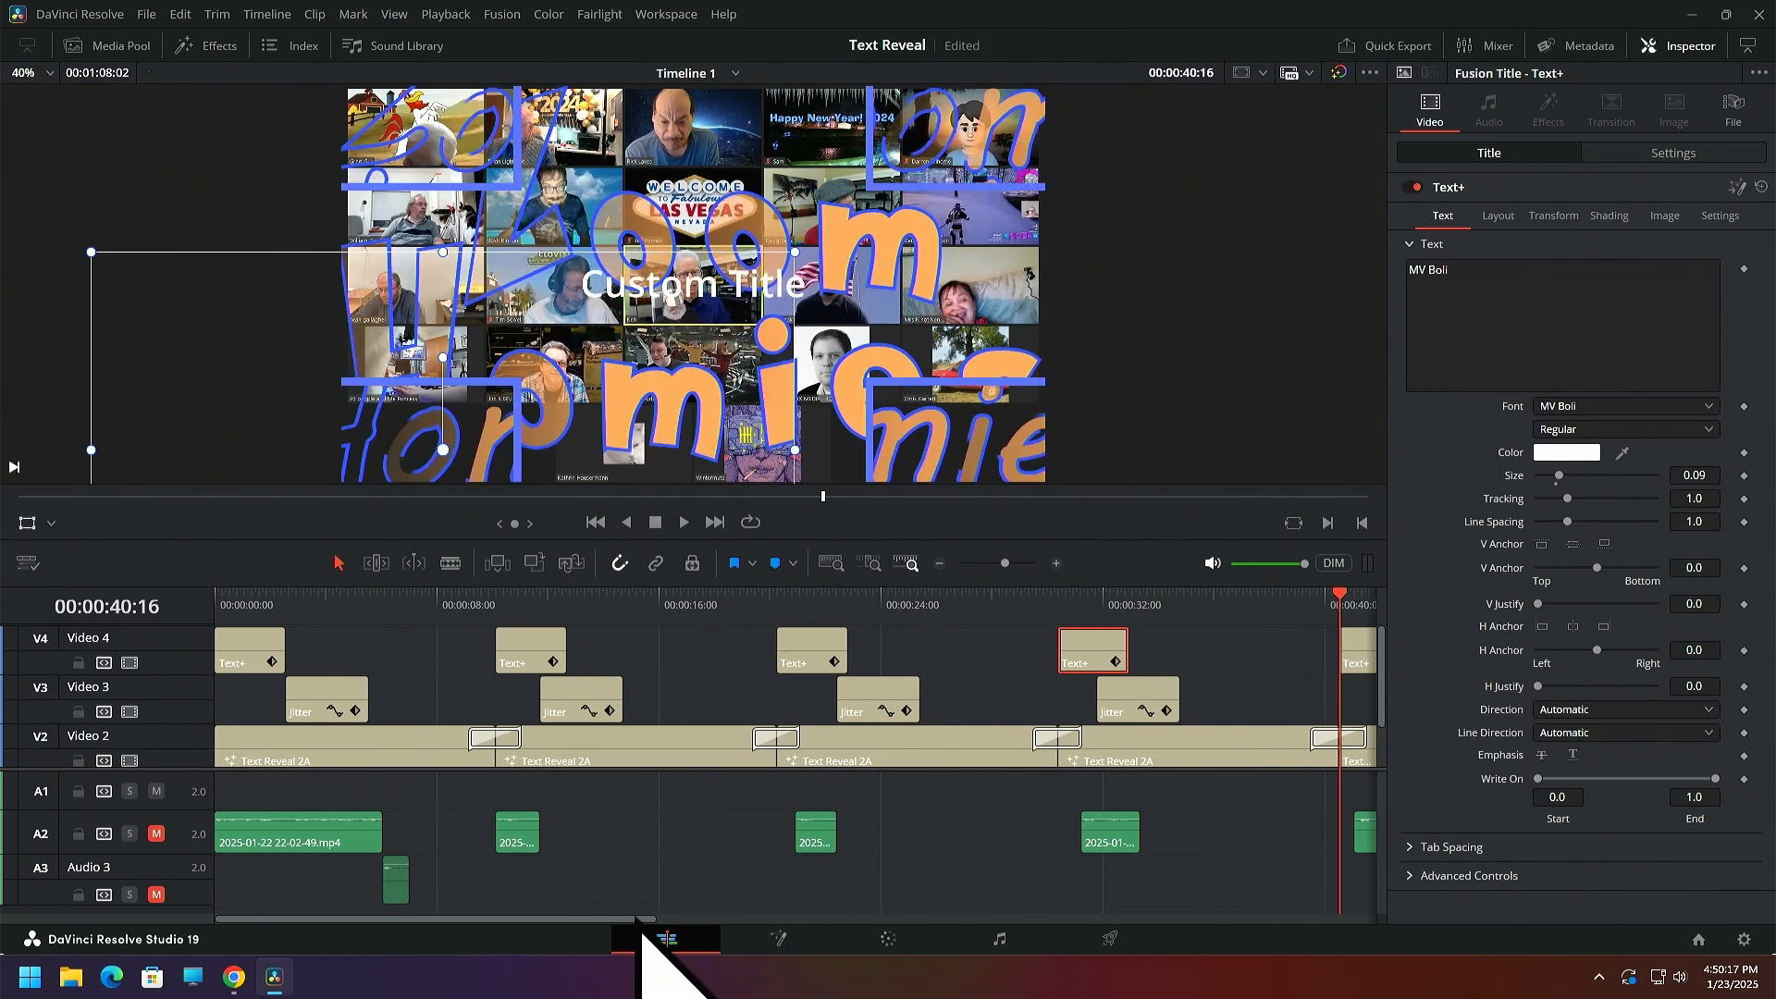
left_click_drag(651, 920, 880, 938)
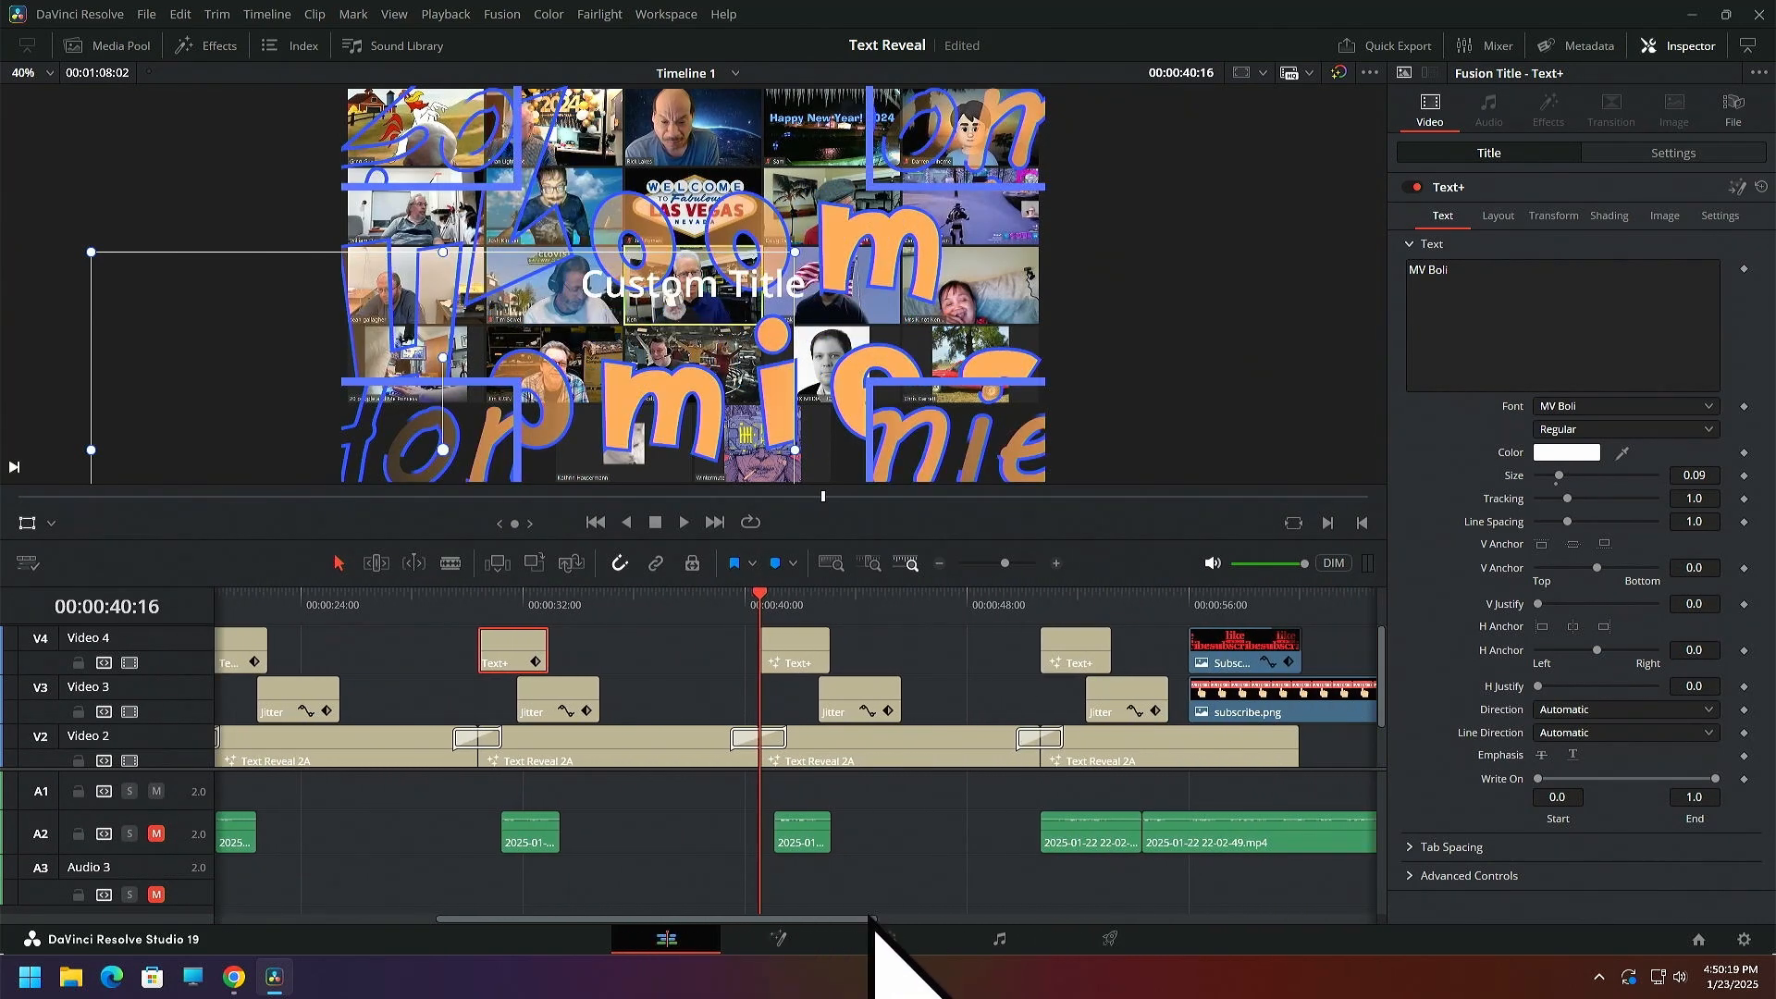
left_click(879, 749)
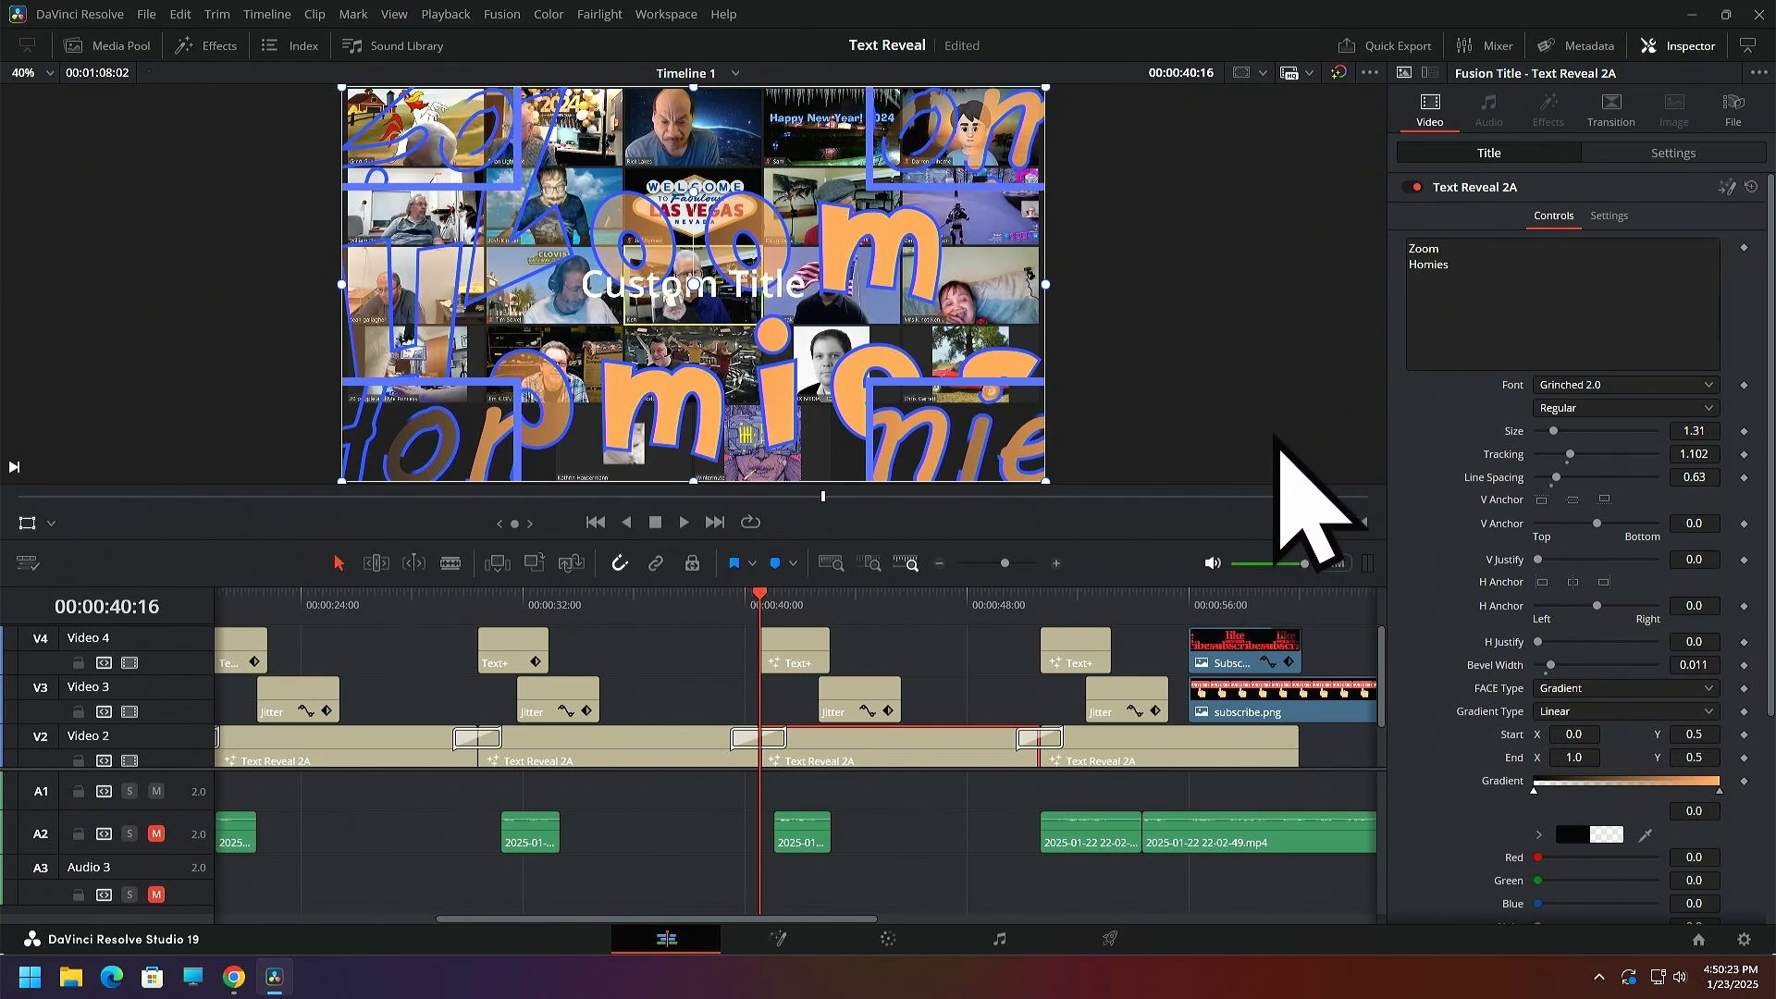
left_click(803, 651)
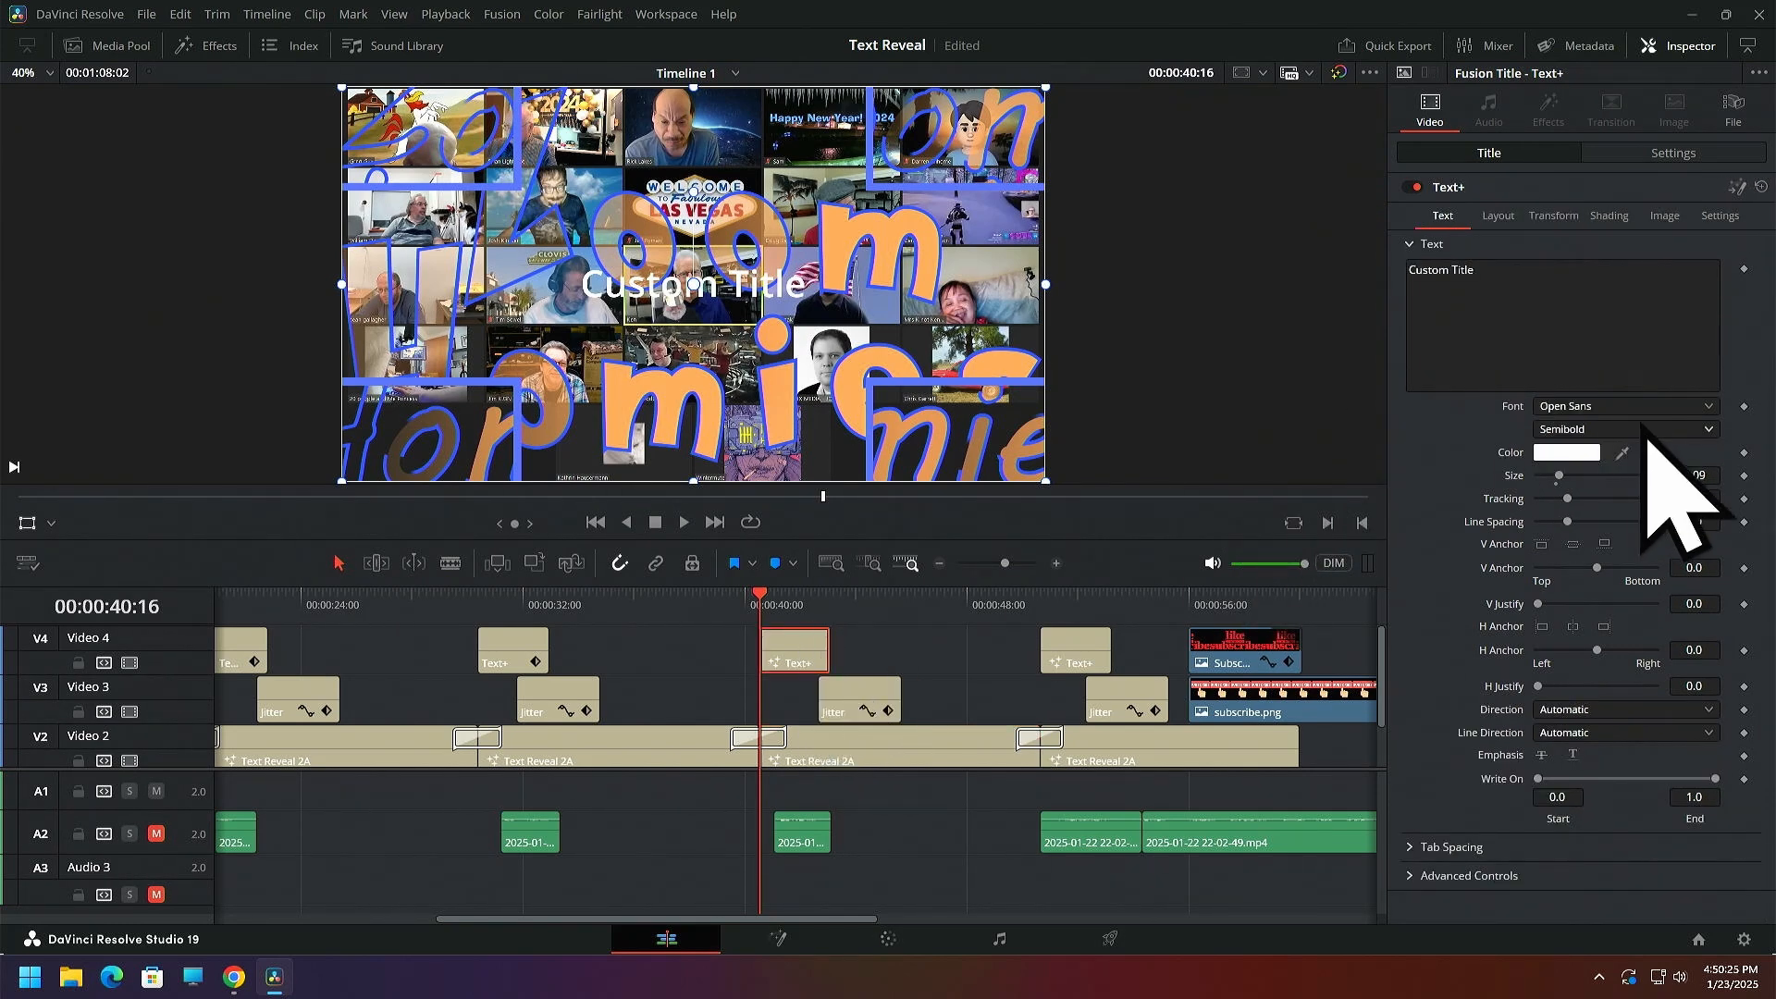
left_click(1711, 408)
left_click_drag(1714, 649, 1709, 460)
scroll(1561, 659, "down", 6)
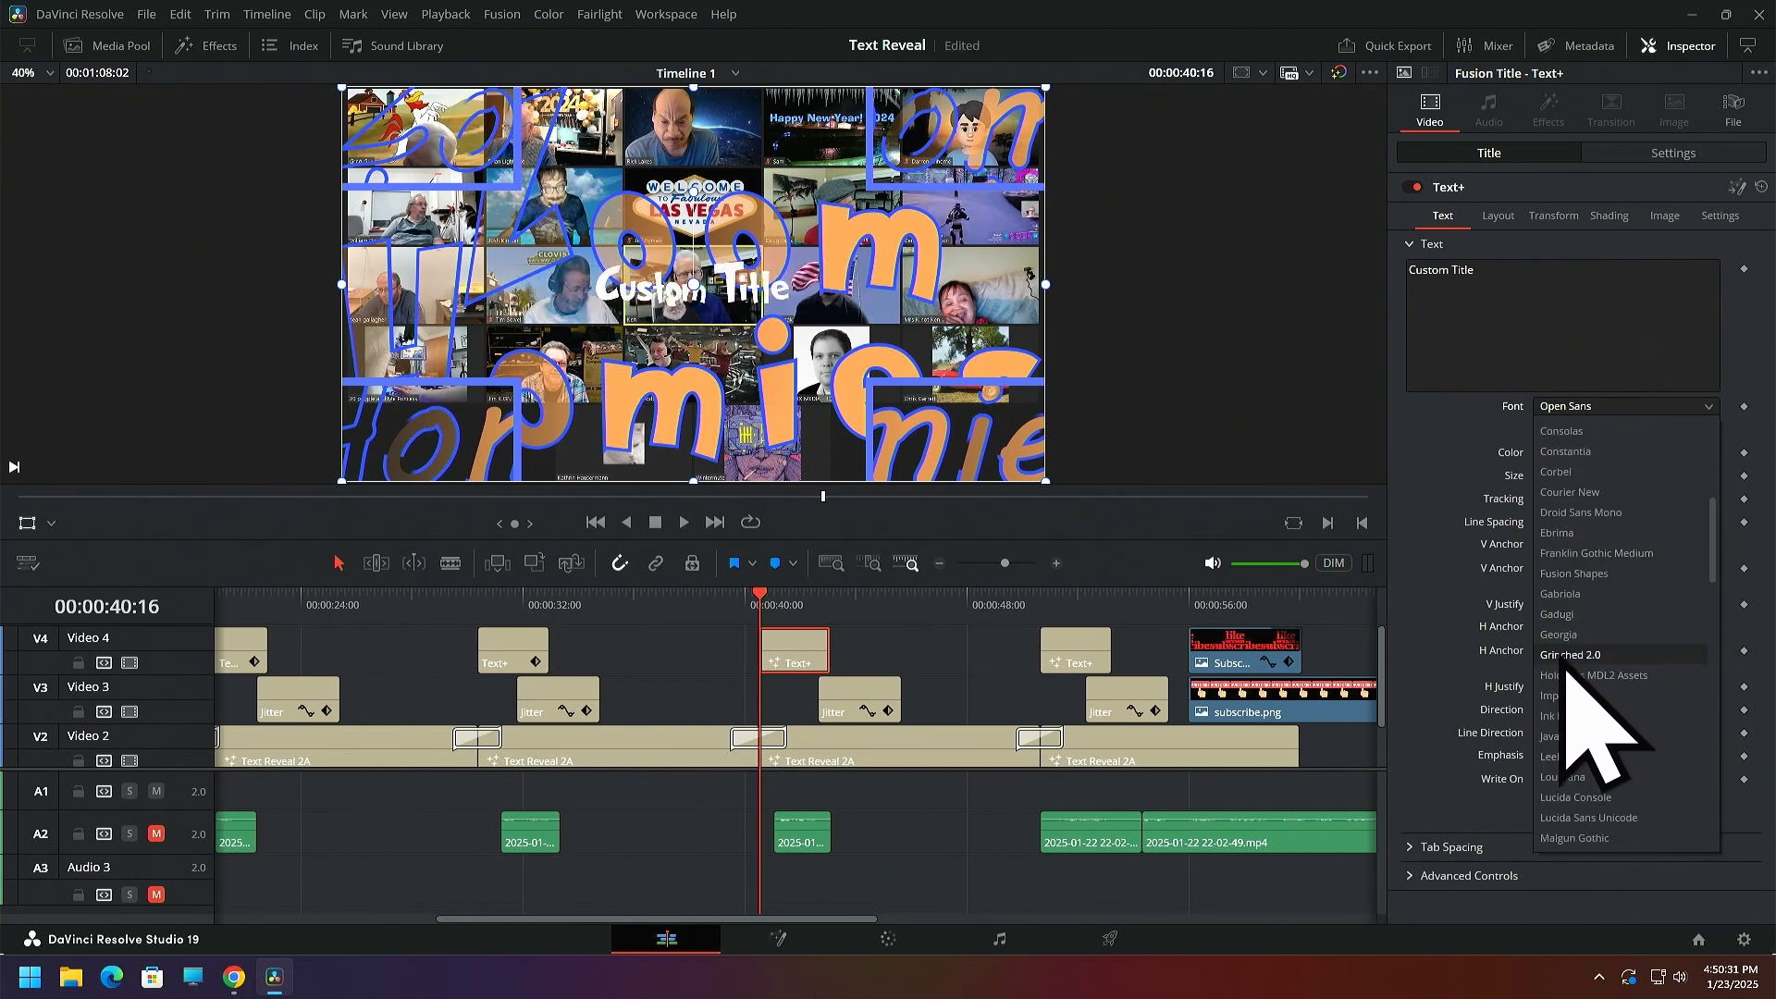
left_click(1567, 657)
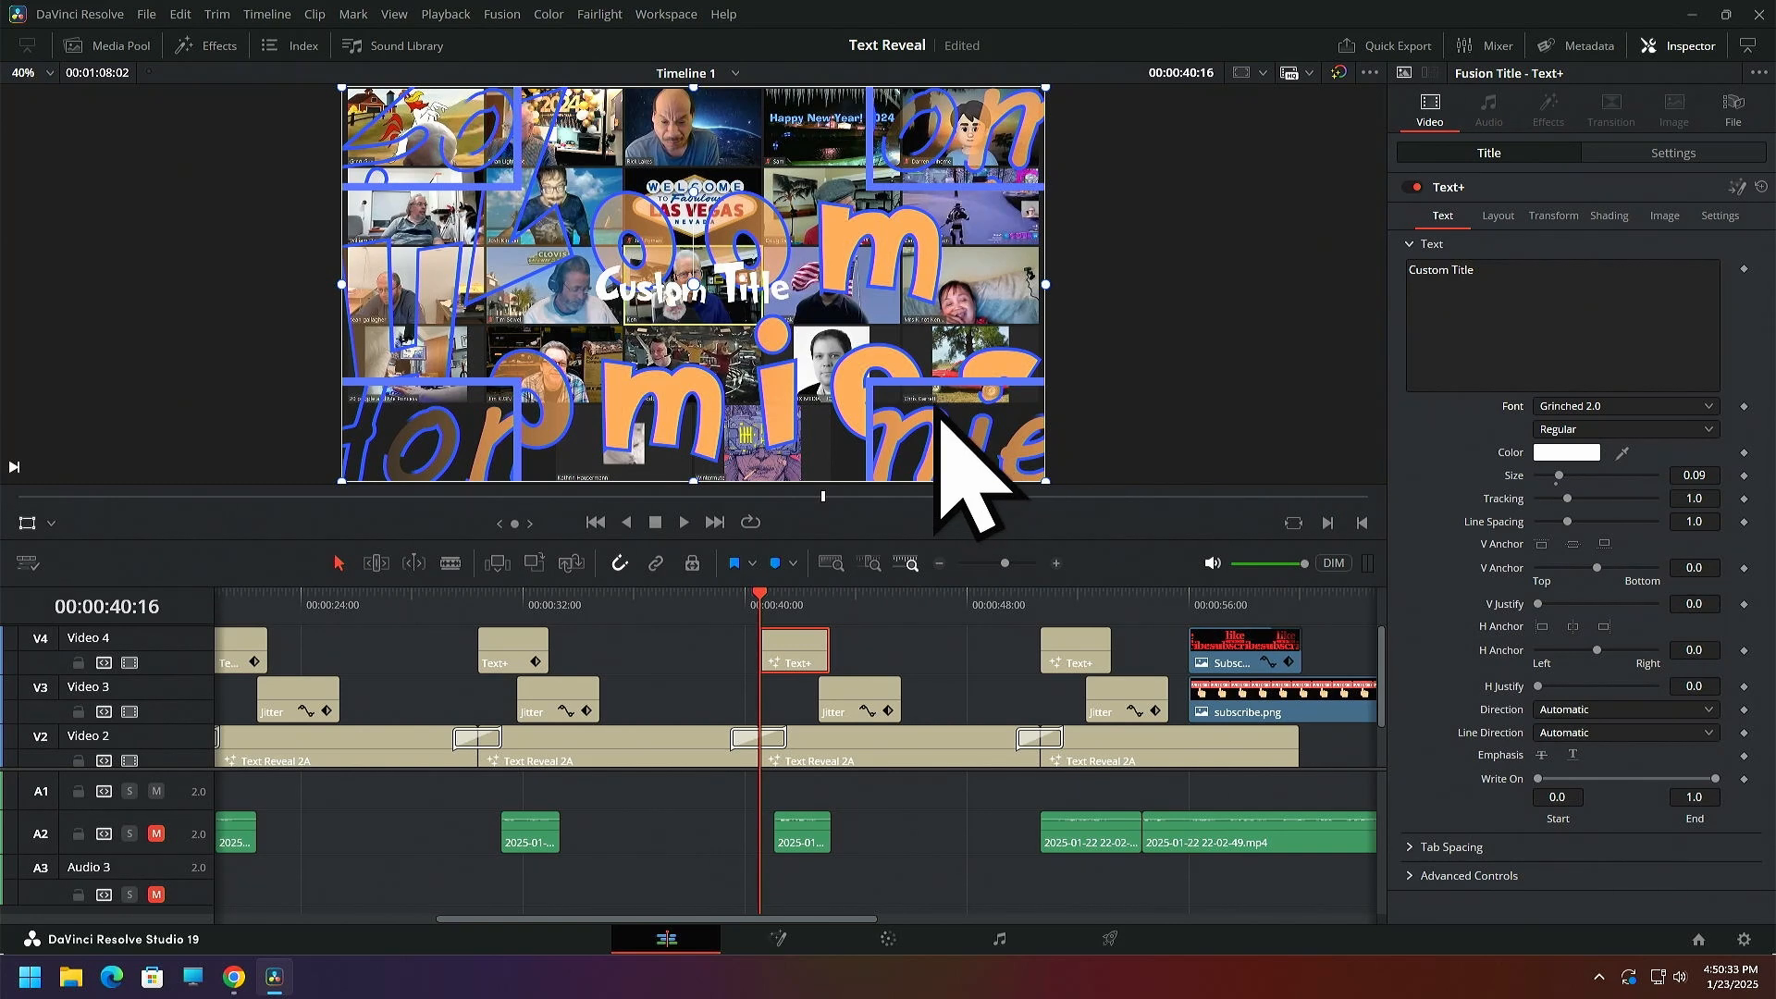
Step: Move the fifth caption to the lower left of the frame
left_click(789, 597)
mouse_move(793, 596)
left_mouse_down()
mouse_move(848, 610)
mouse_move(777, 610)
mouse_move(800, 601)
left_mouse_up()
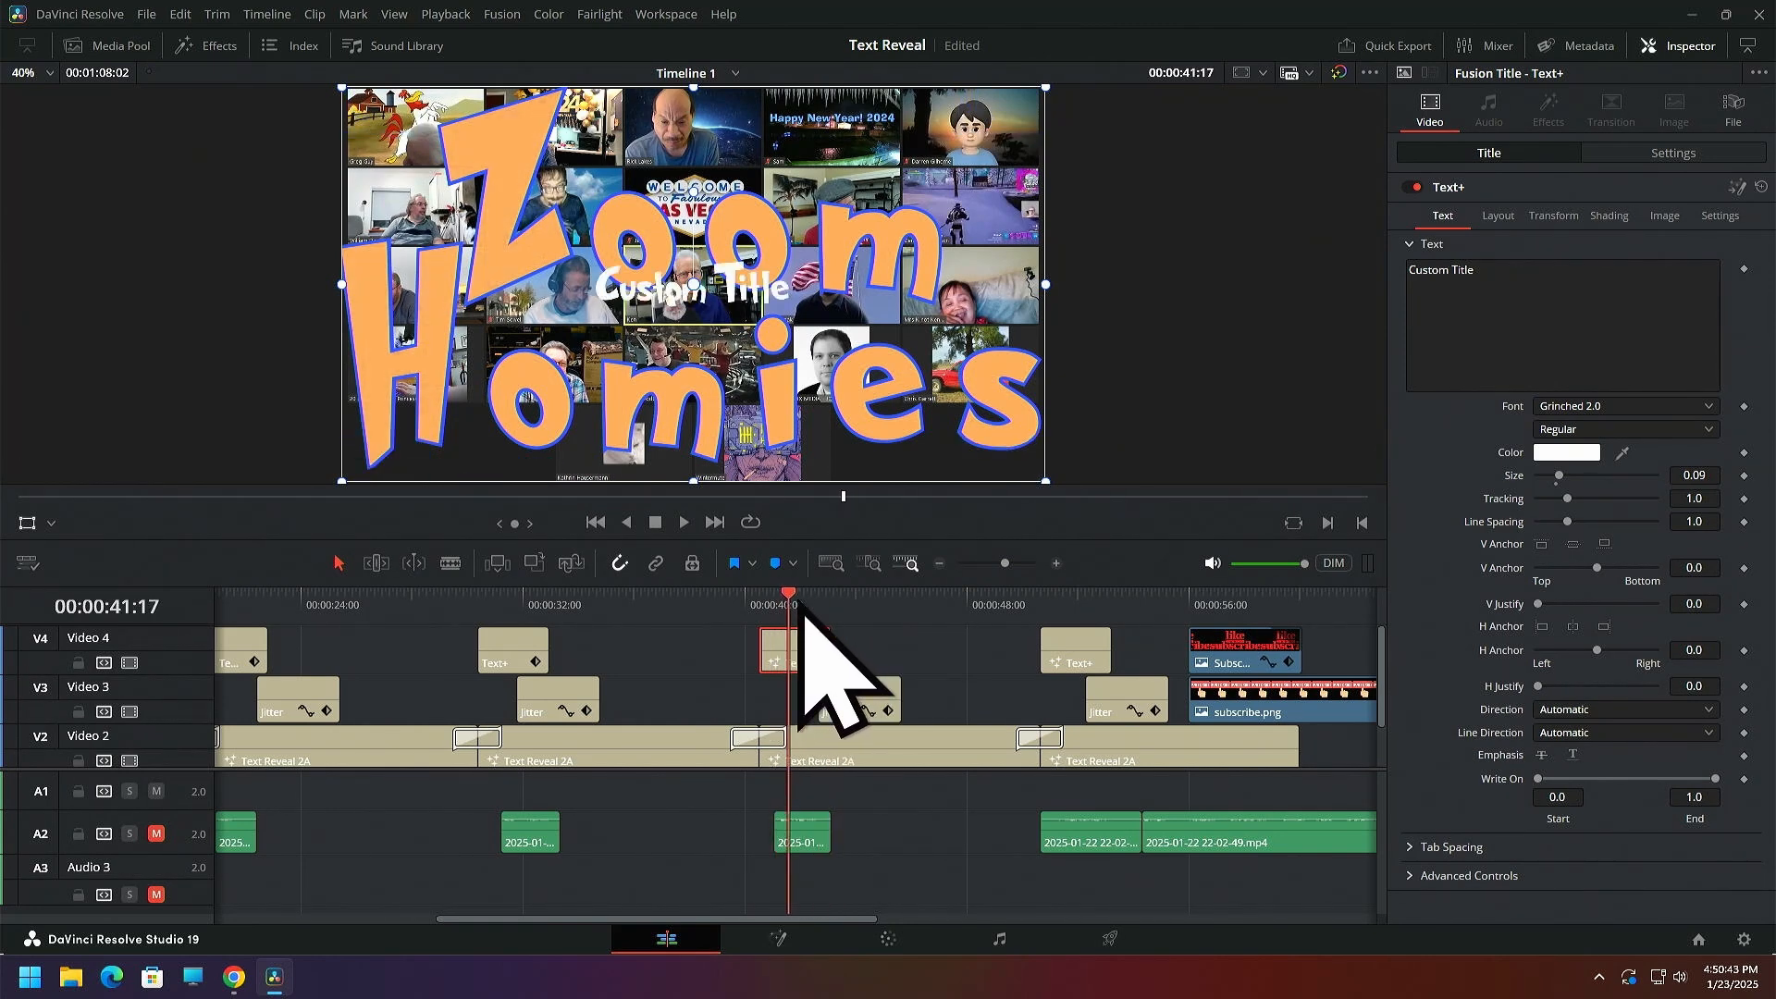
left_click_drag(777, 449, 557, 538)
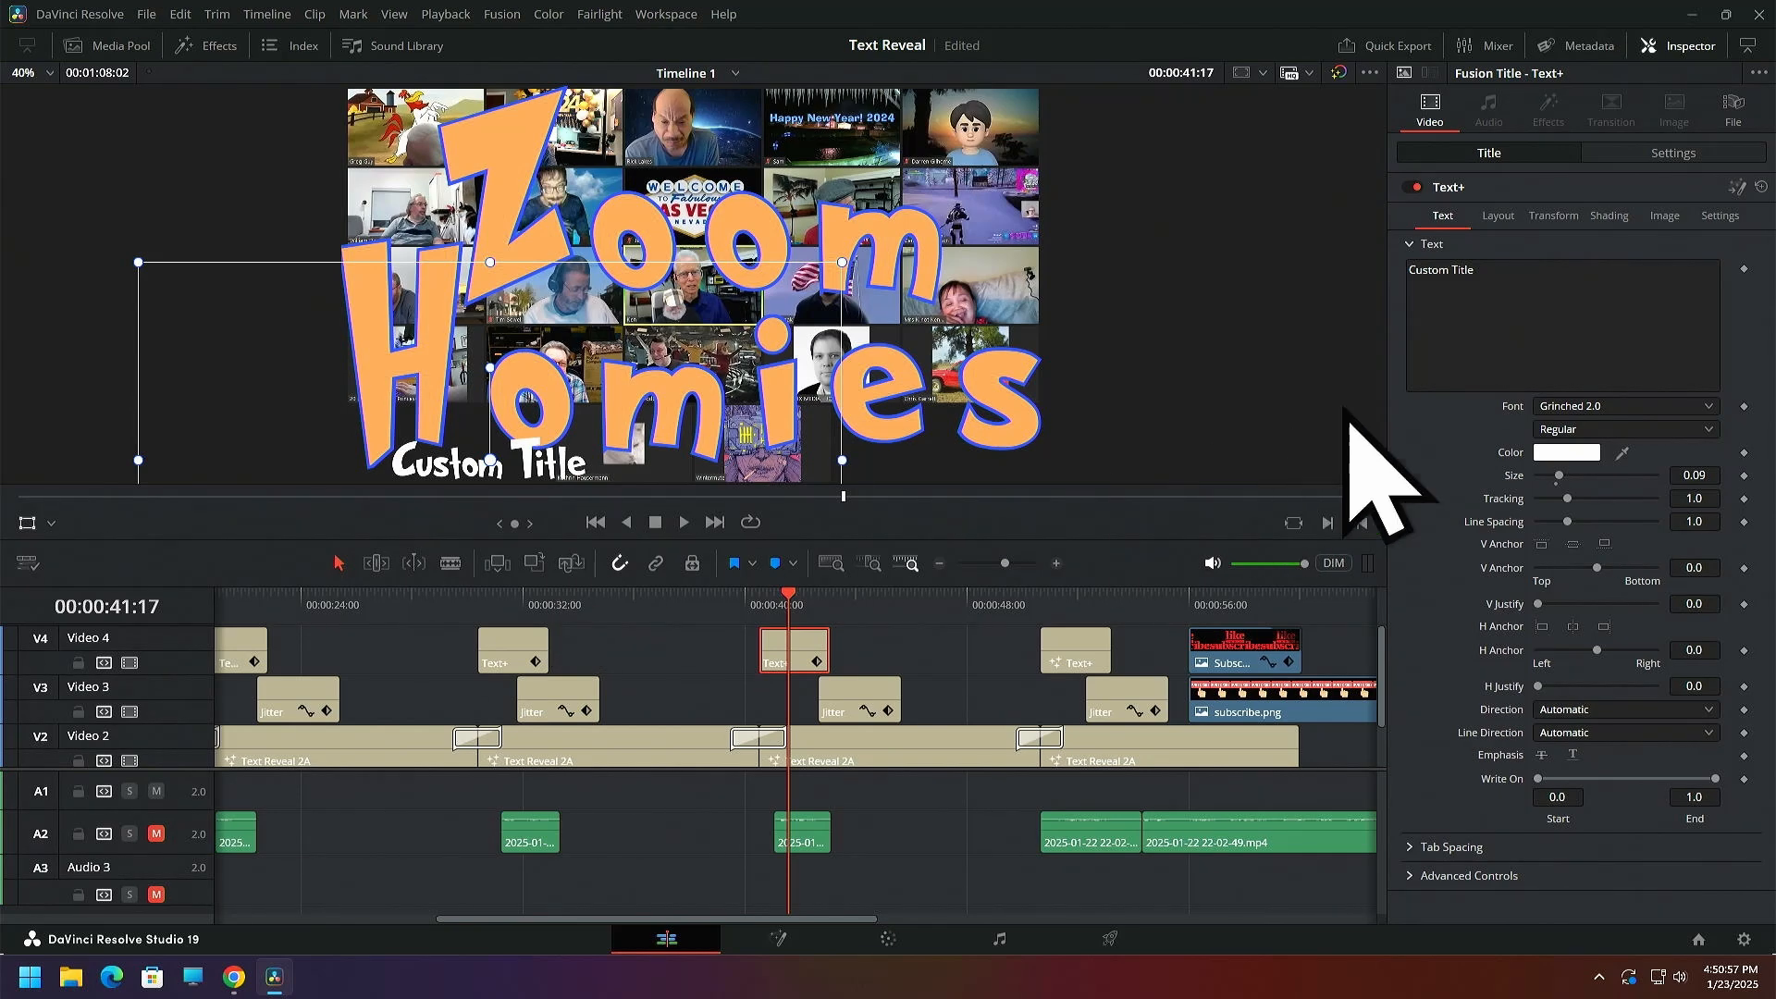
Step: Replace the fifth caption's text with Grinched 2.0
left_click(1520, 278)
key("BackSpace")
key("BackSpace")
key("BackSpace")
key("BackSpace")
key("BackSpace")
key("BackSpace")
key("BackSpace")
key("BackSpace")
key("BackSpace")
key("BackSpace")
key("BackSpace")
key("BackSpace")
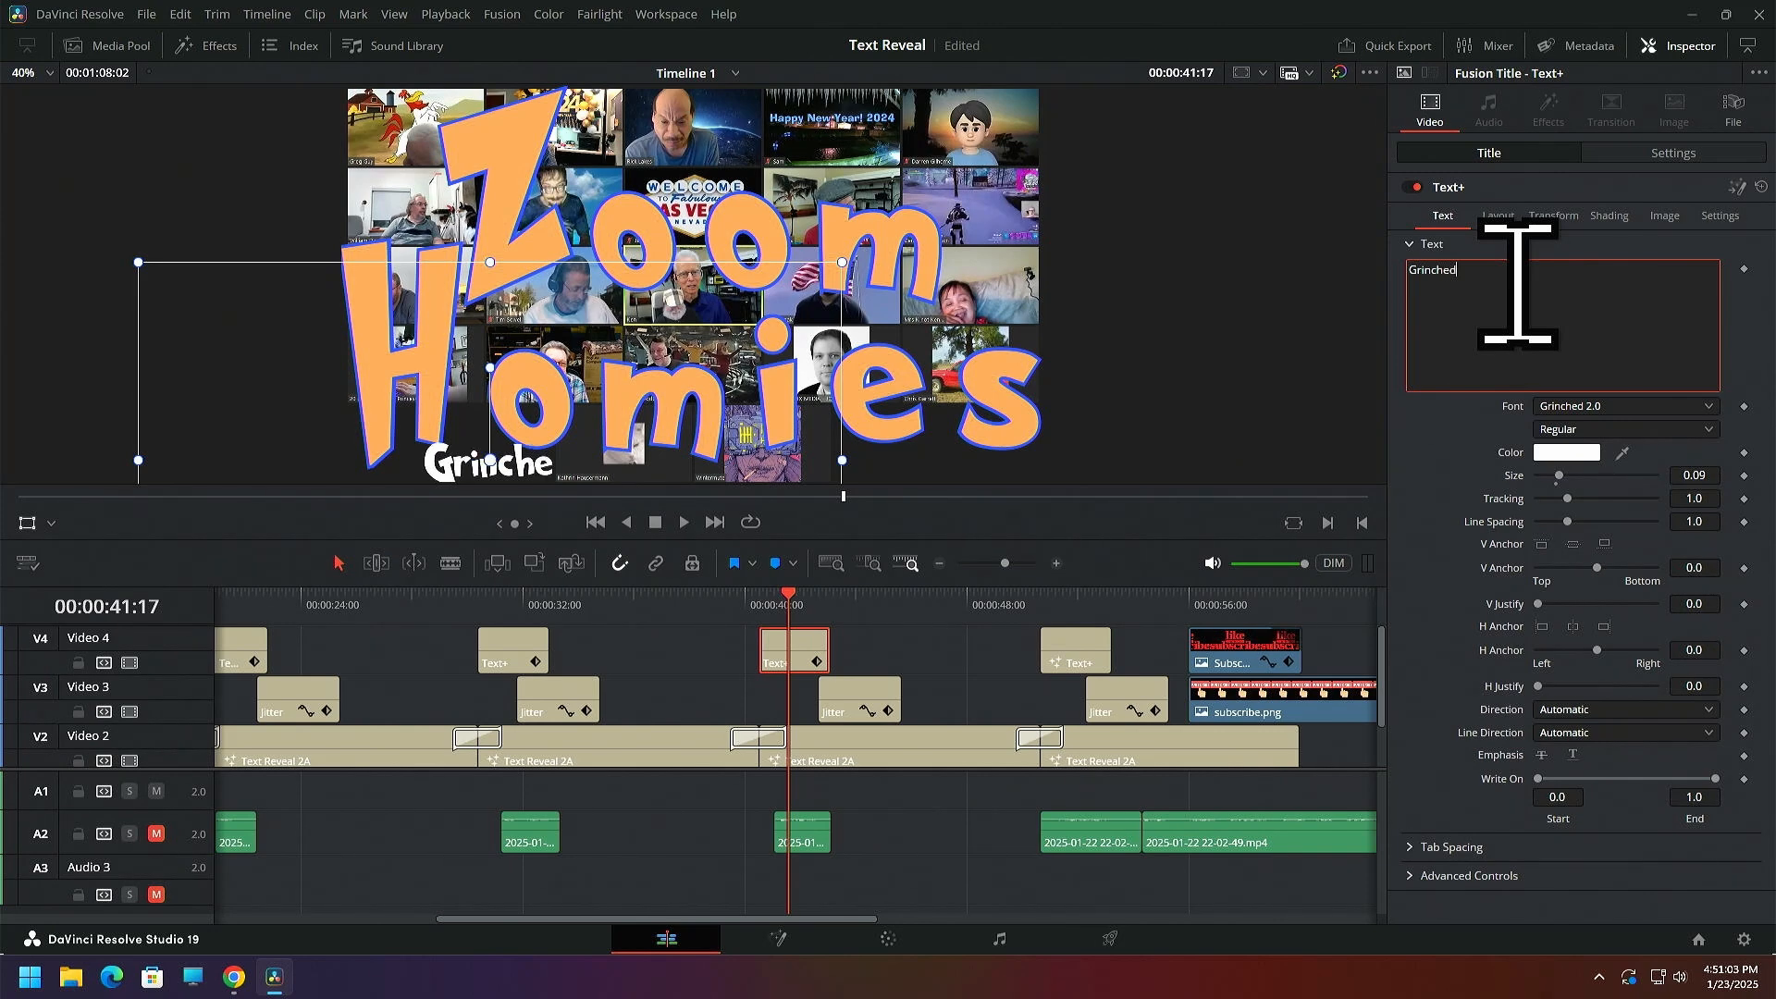
type("Grinched 2.0")
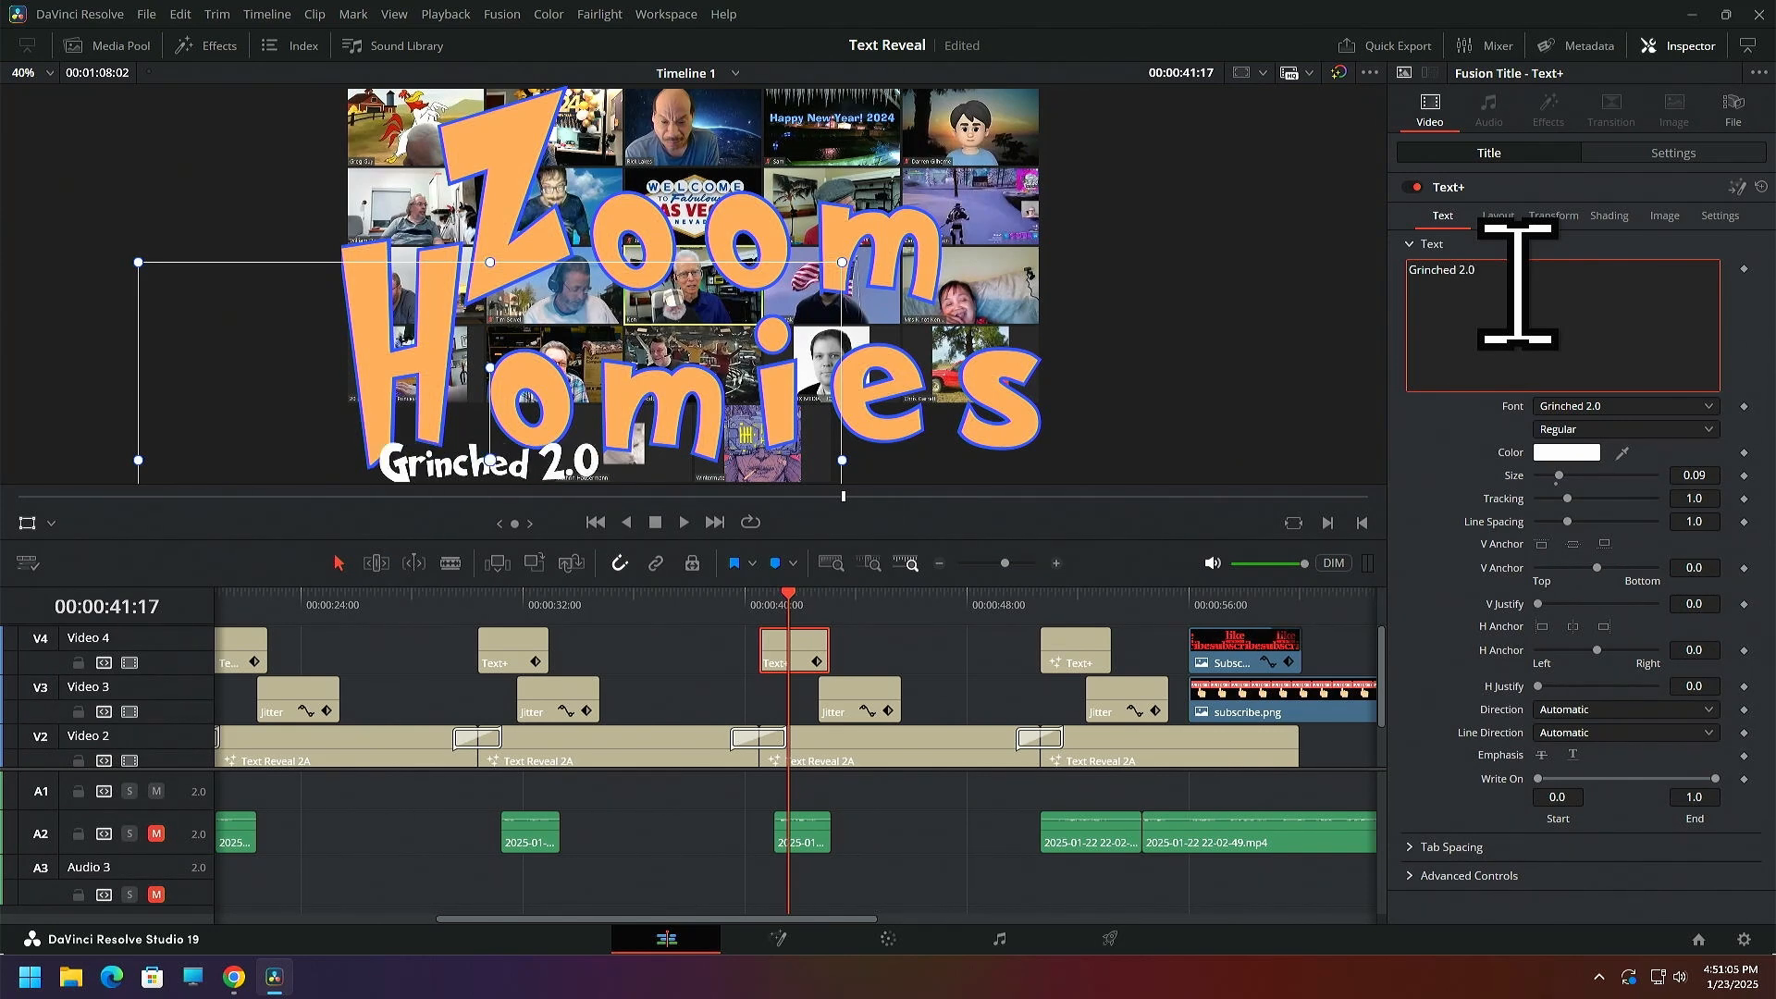
Step: Delete the leftover Custom Title Text+ clip near the end of Video 4 and save the project
key("Return")
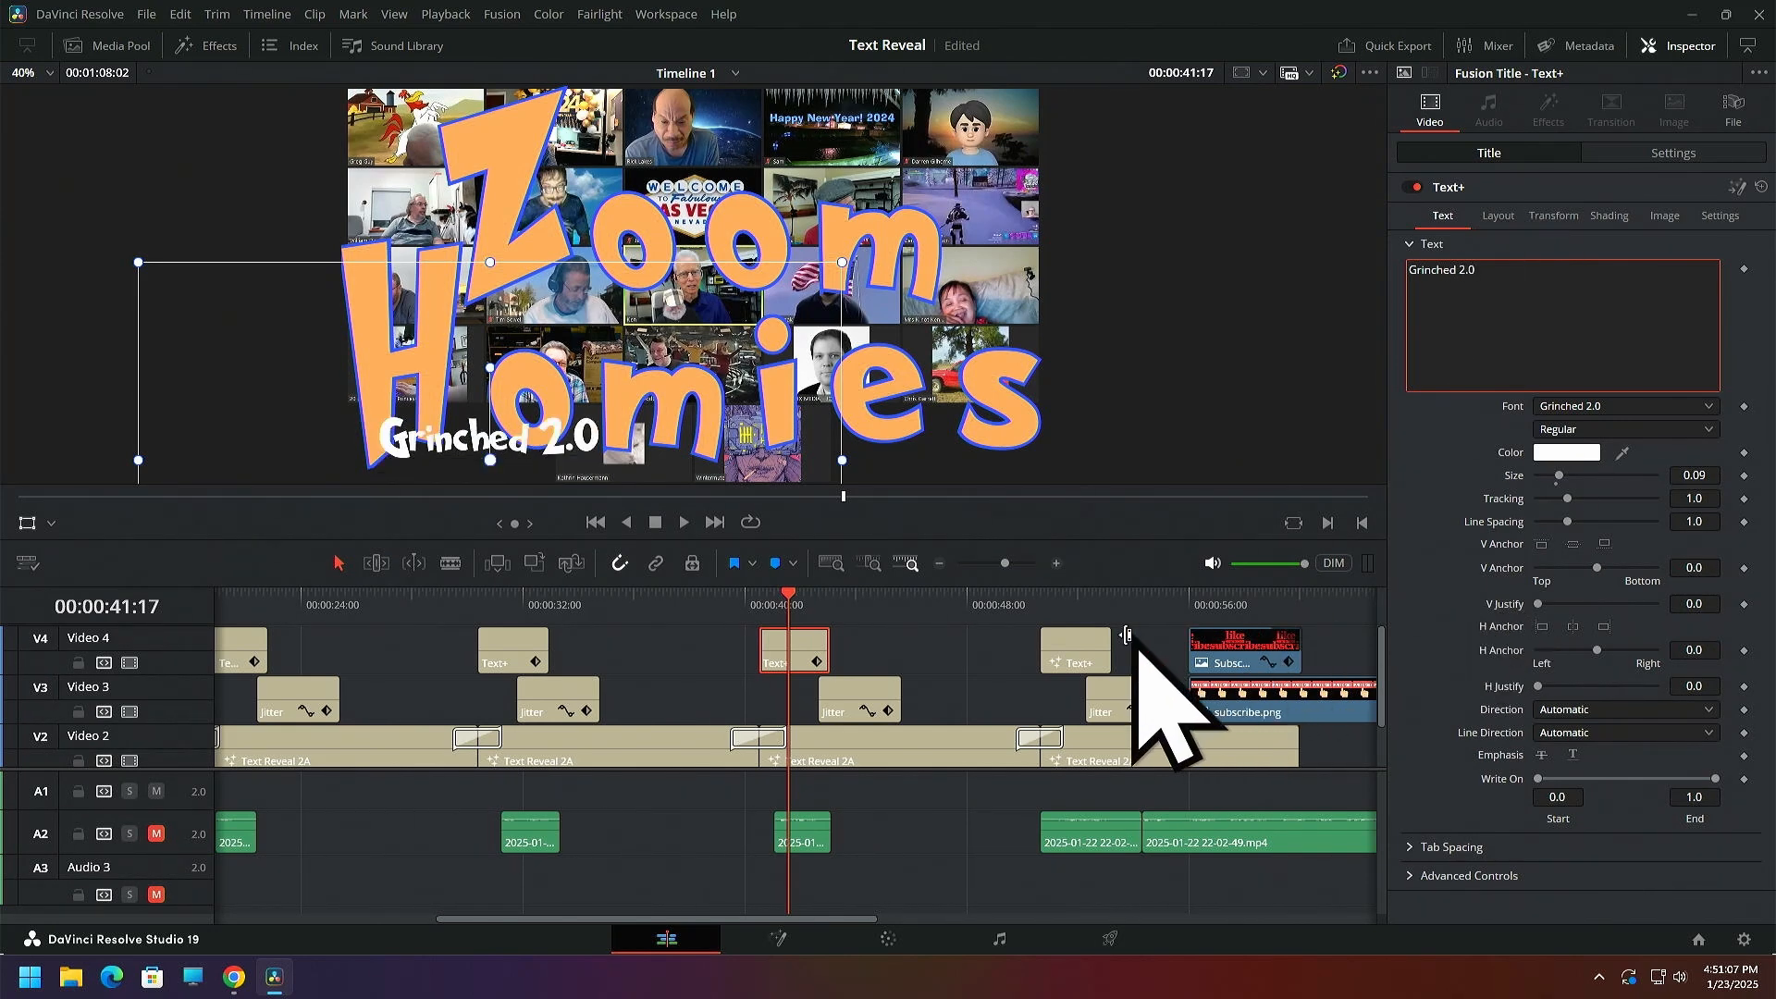
left_click(1090, 653)
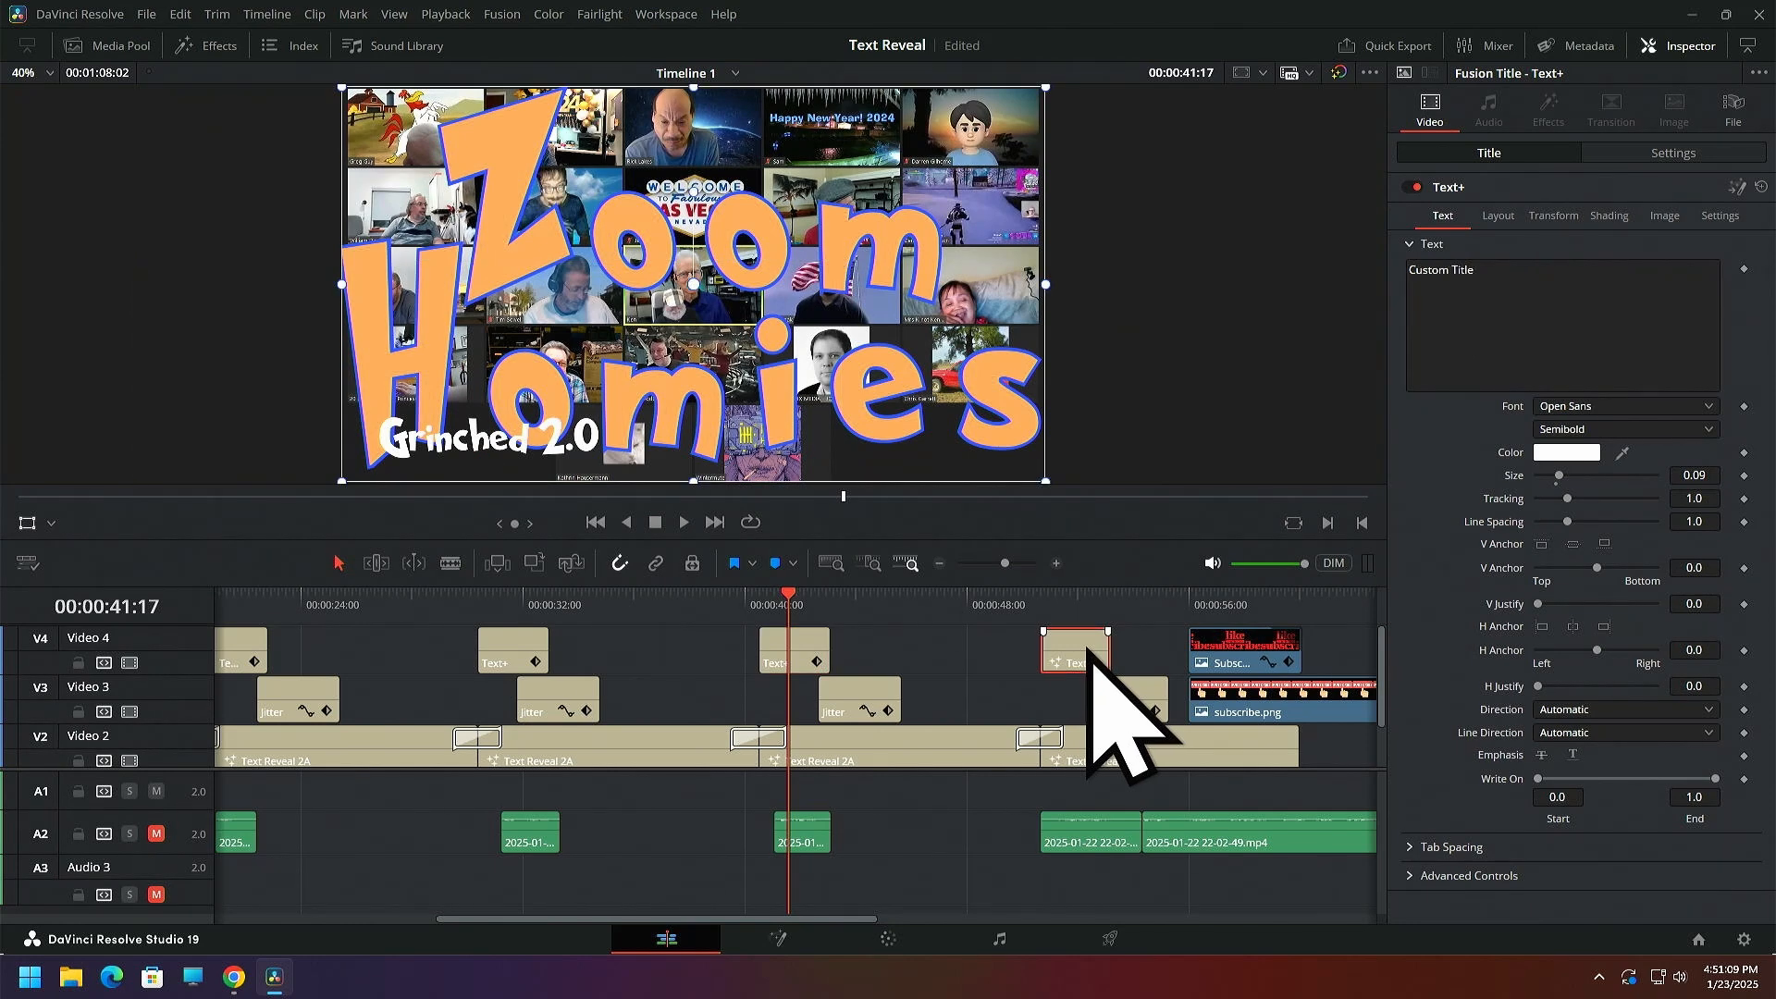
key("Delete")
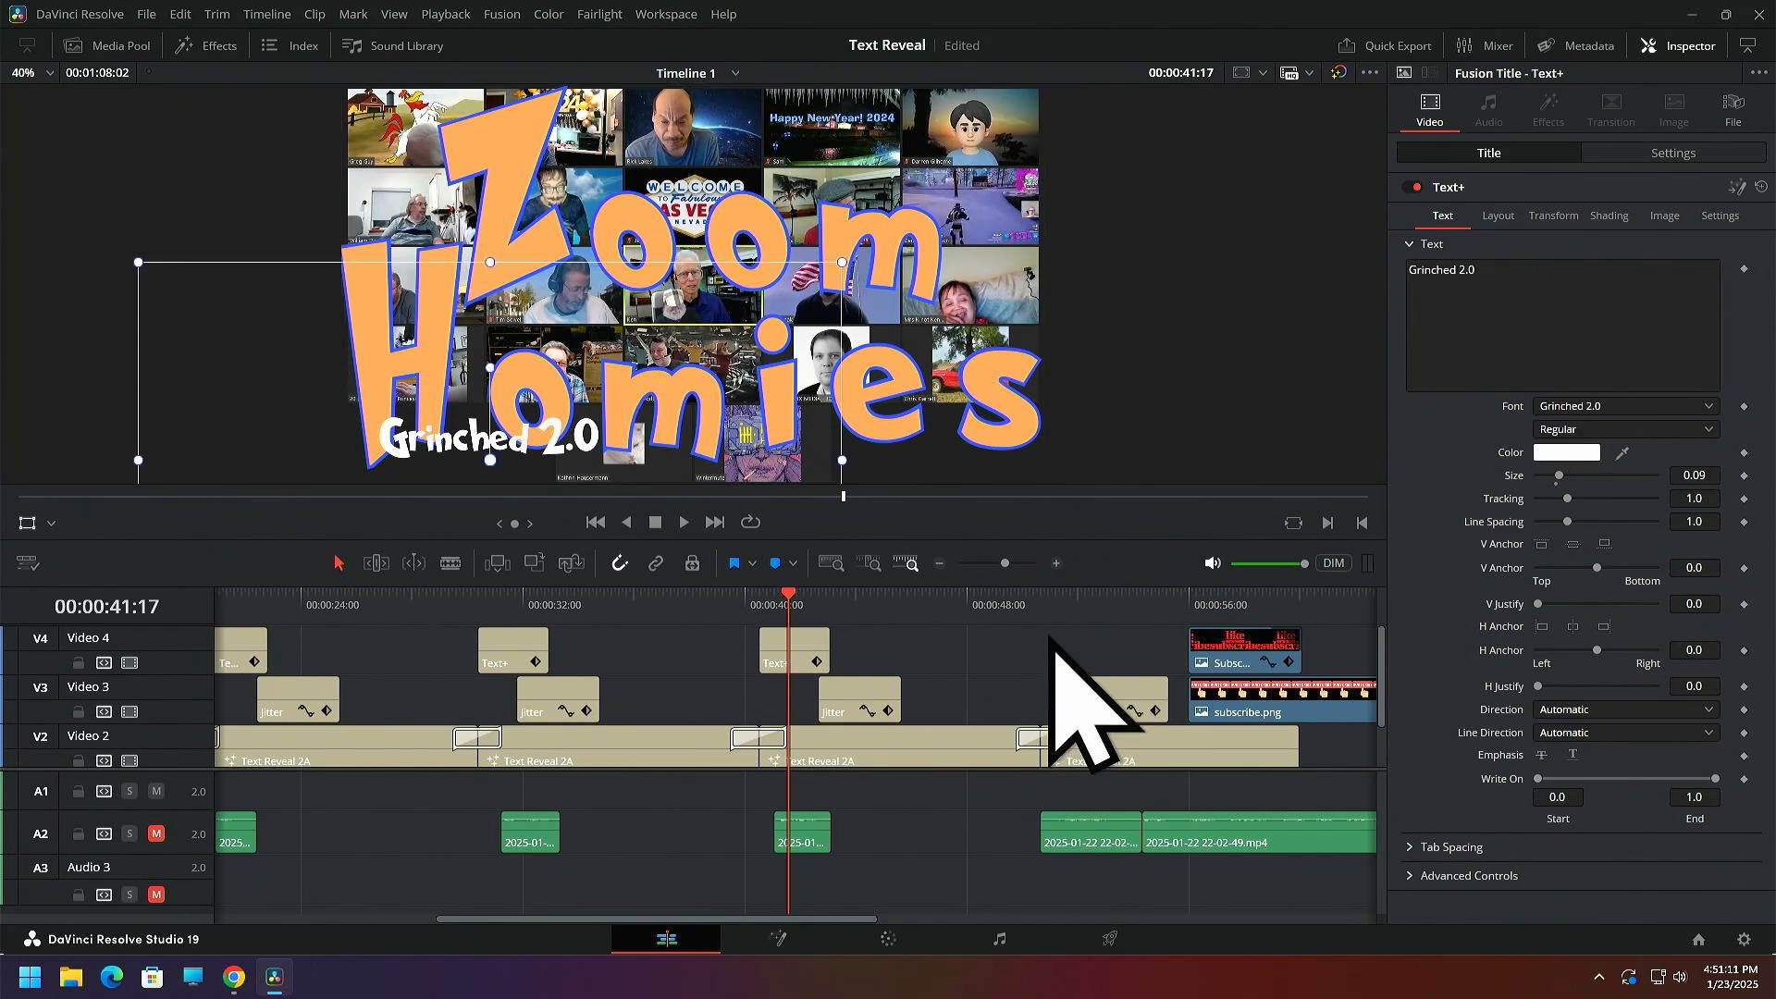
key("ctrl+s")
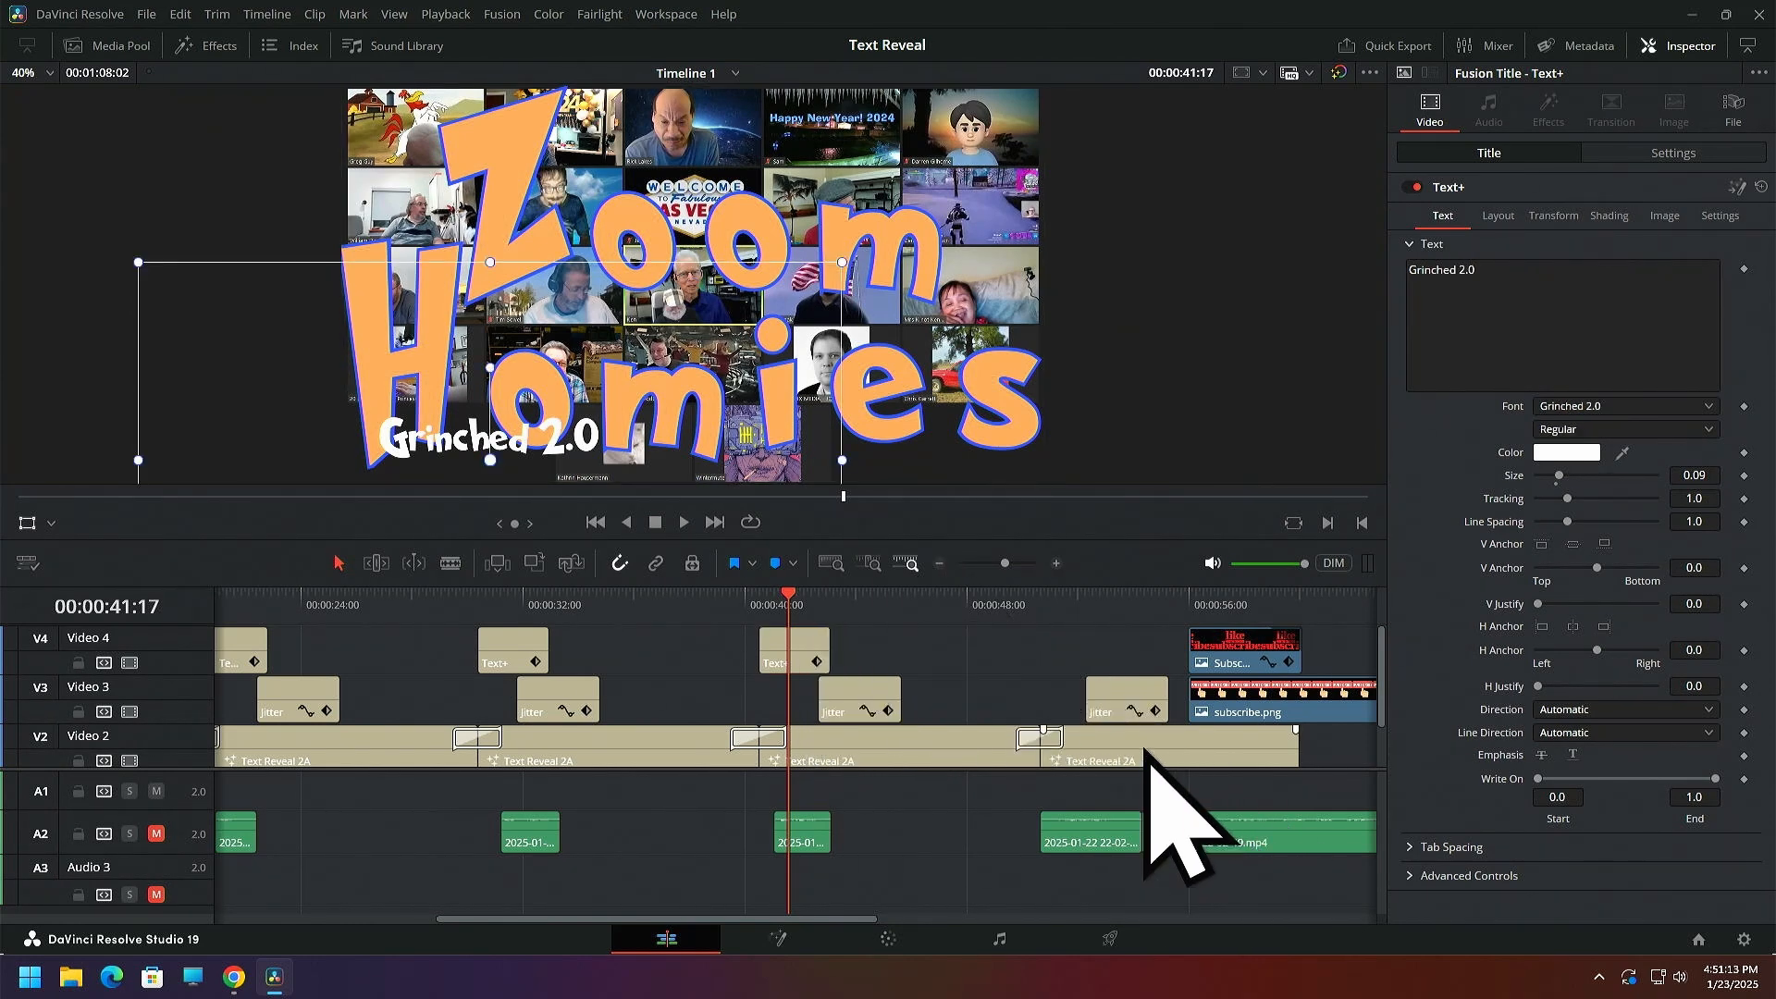
Step: Check the sixth Text Reveal clip's font and copy the Grinched 2.0 caption onto Video 4 above that clip
left_click(1088, 602)
left_click(1113, 748)
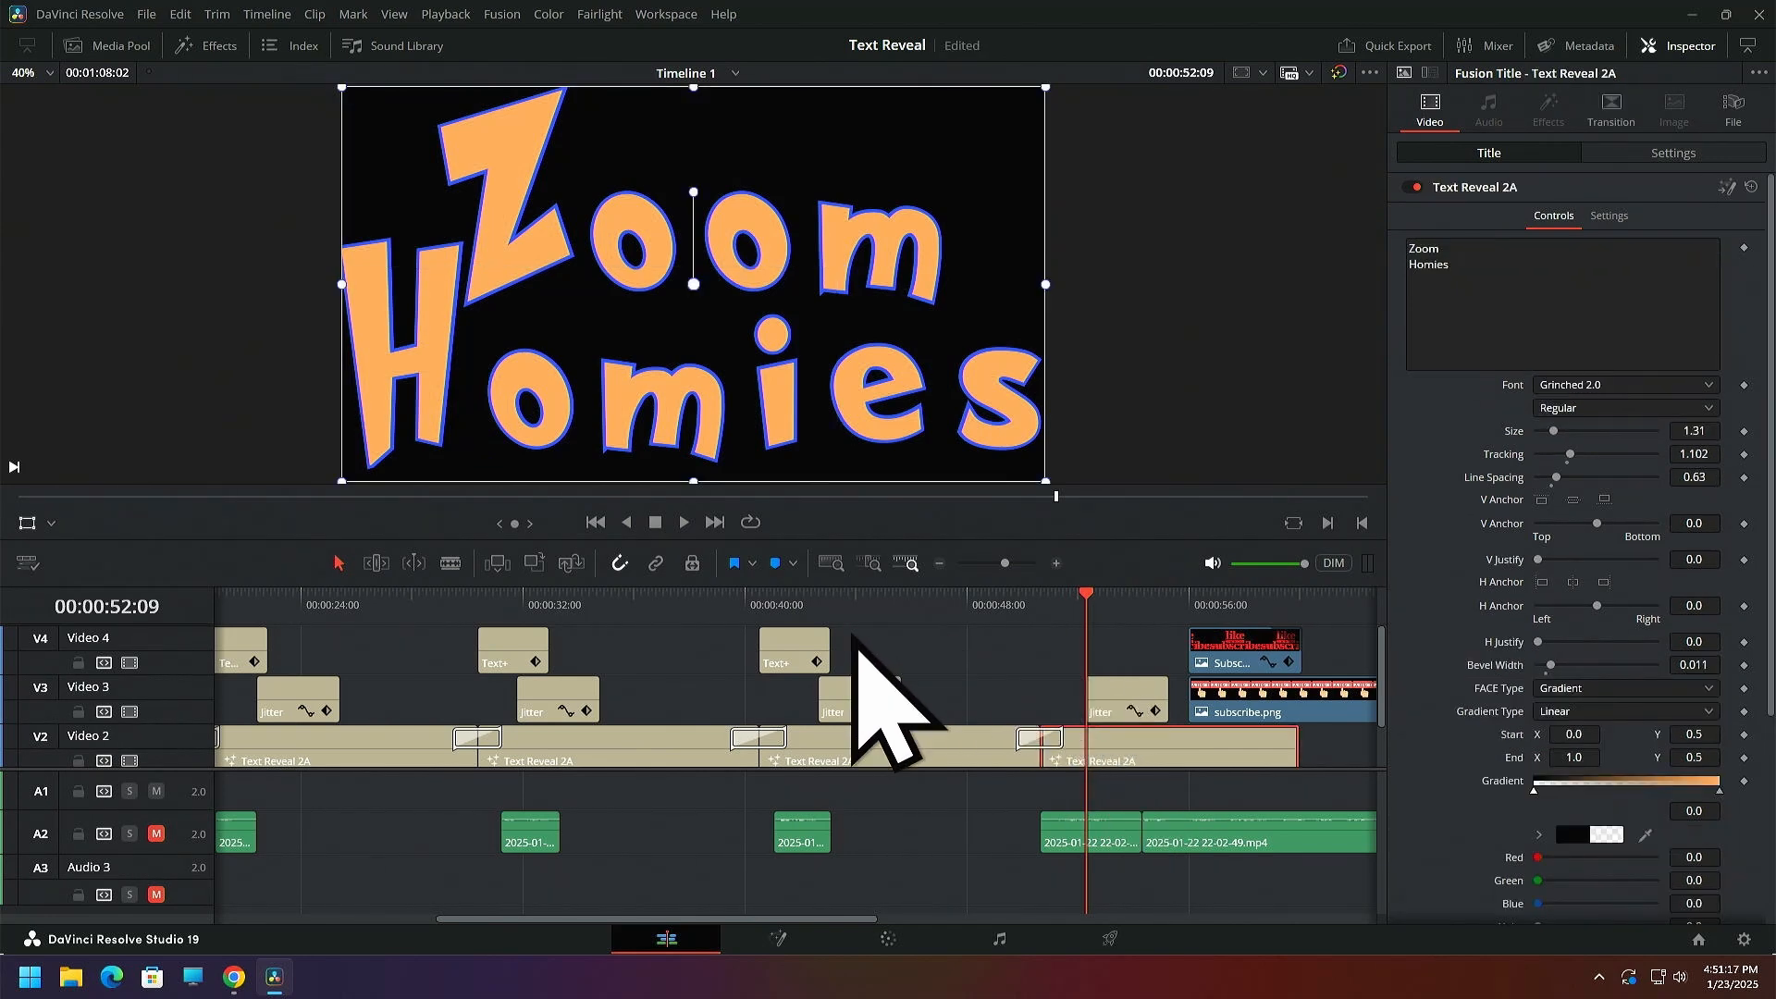
left_click(801, 653)
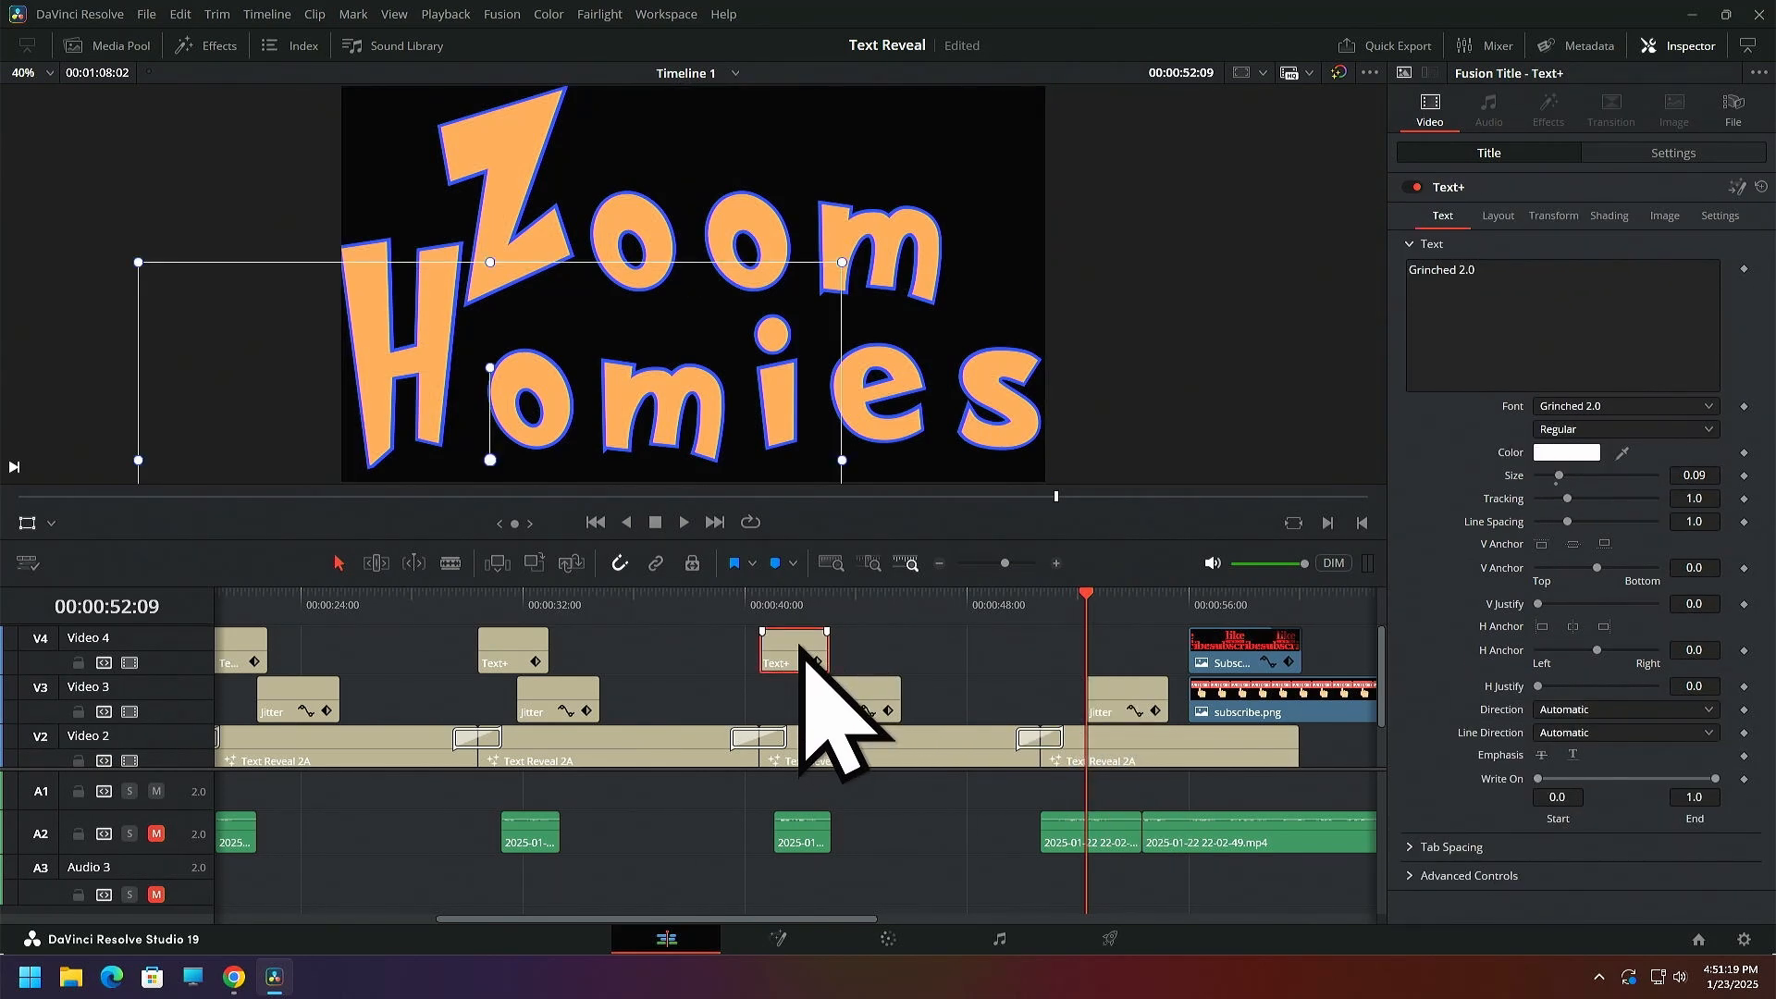
left_click_drag(801, 649, 1083, 656)
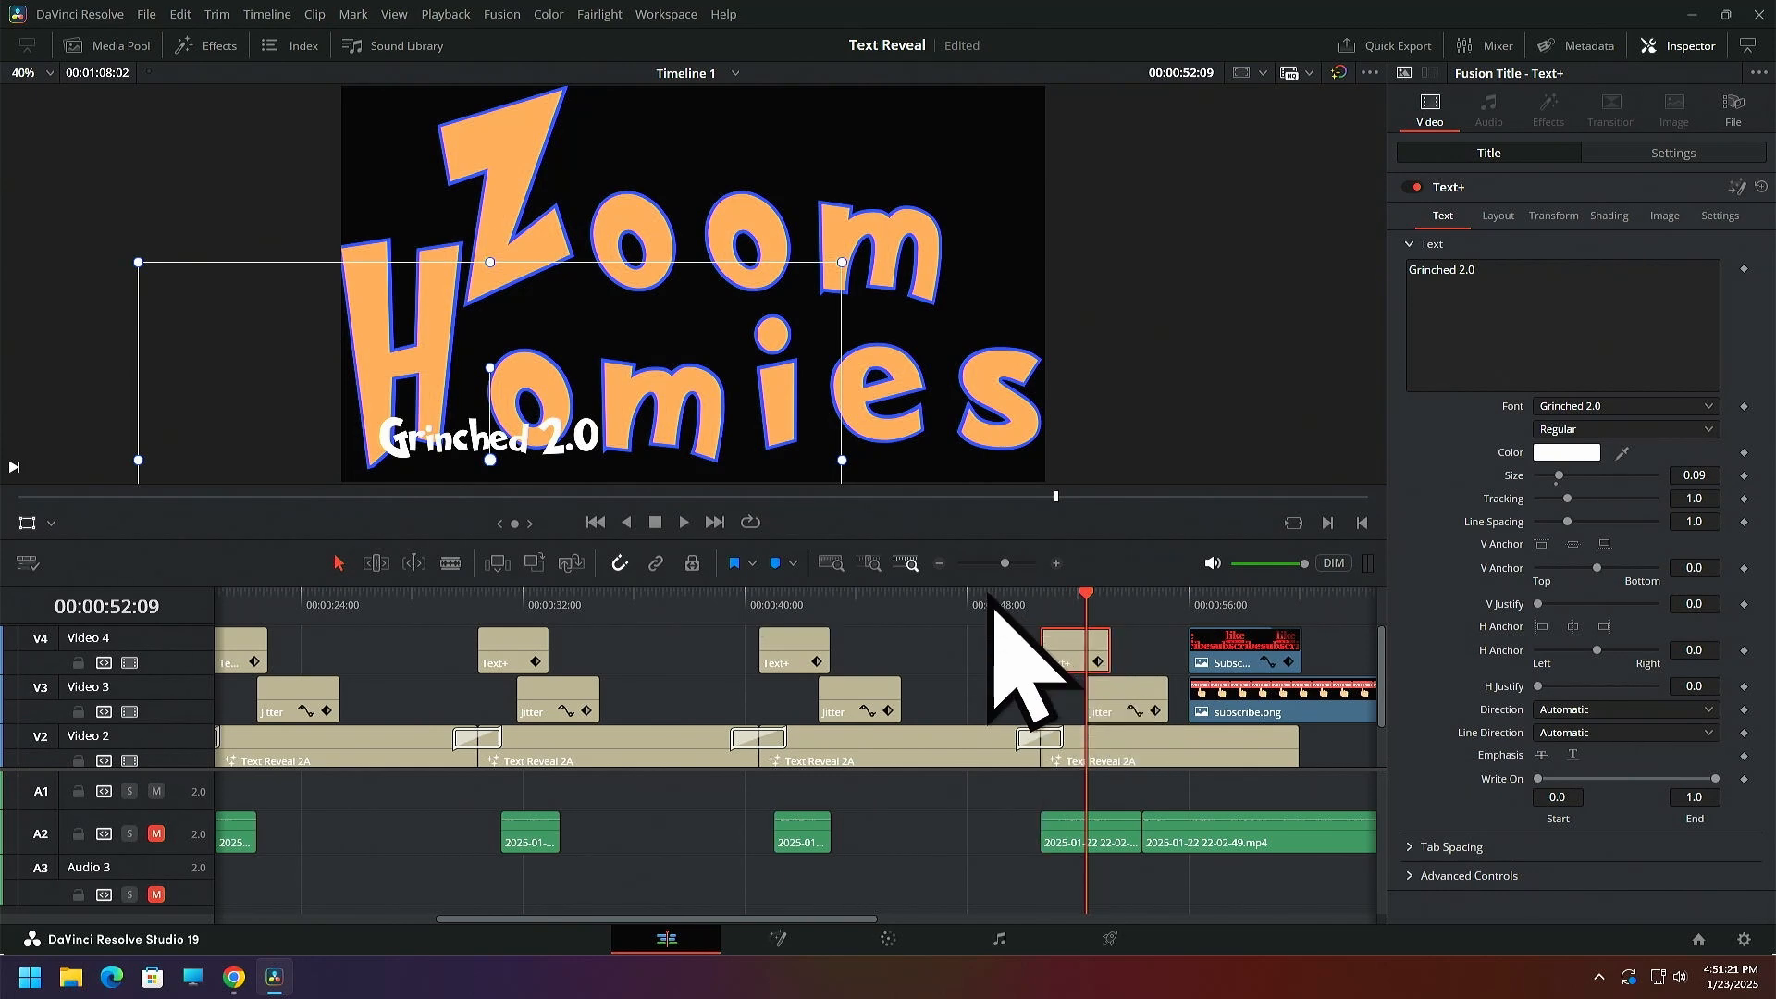
Step: Preview the sixth caption and nudge it slightly lower in the frame
left_click(1040, 603)
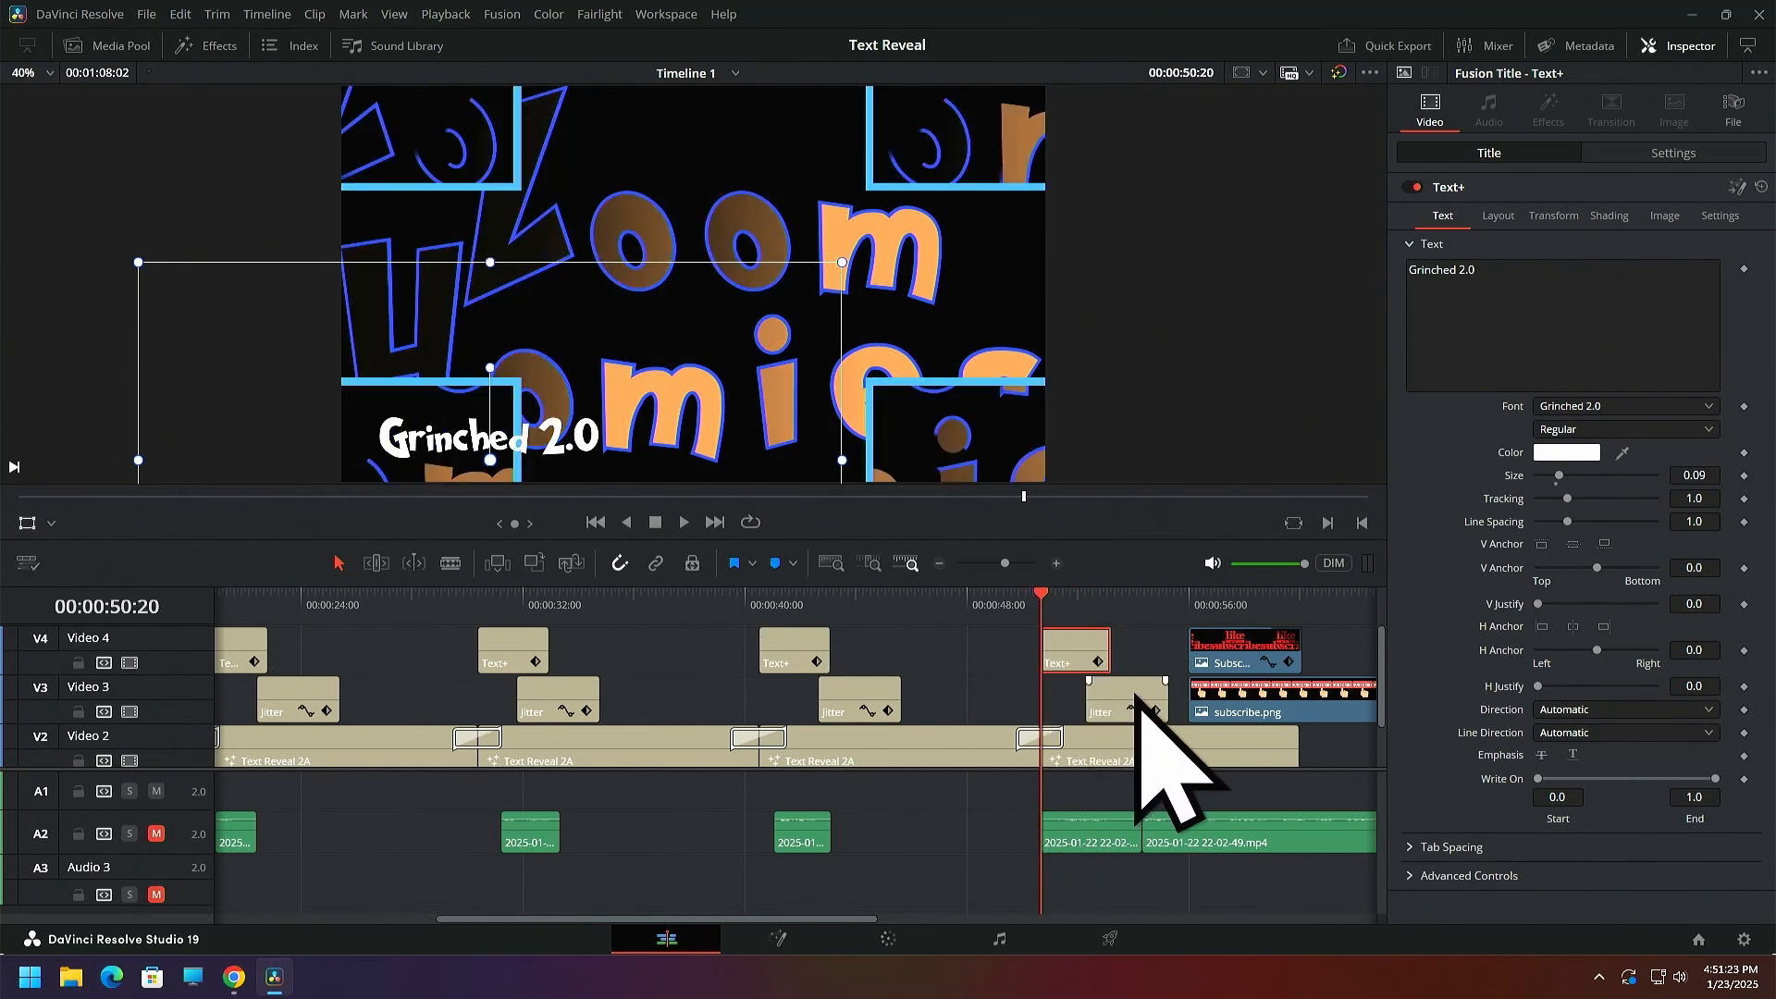
key("space")
key("space")
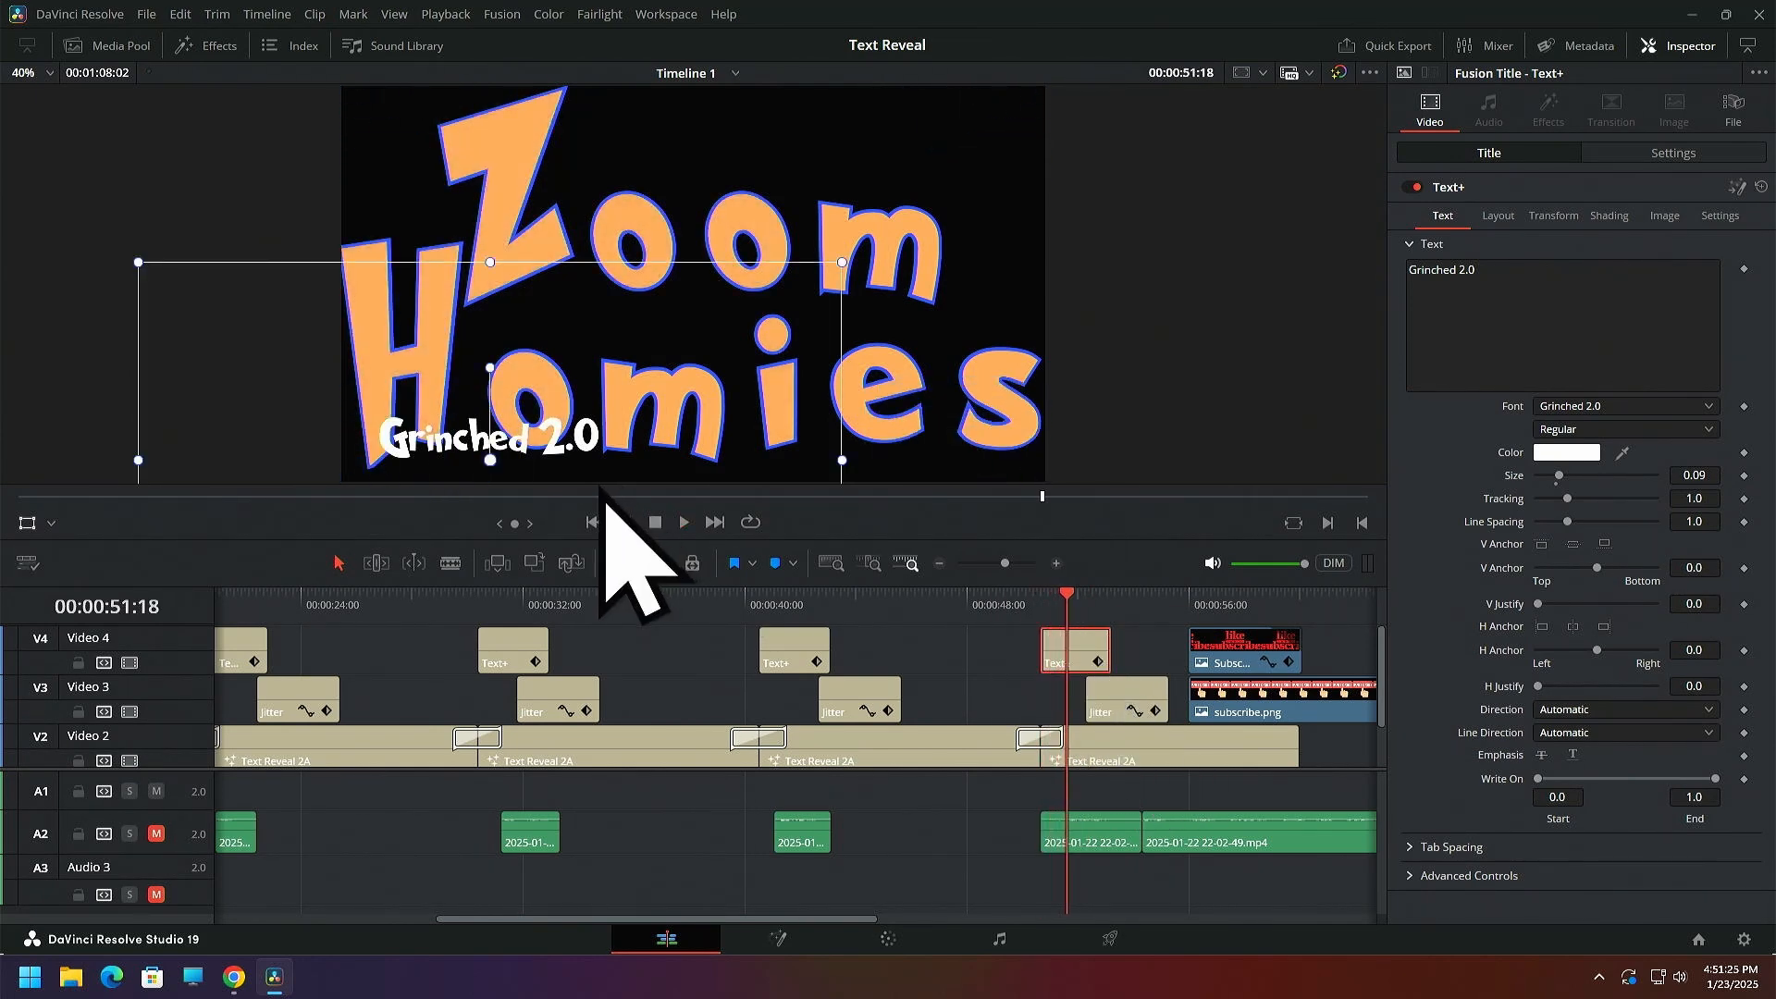
left_click_drag(571, 462, 571, 483)
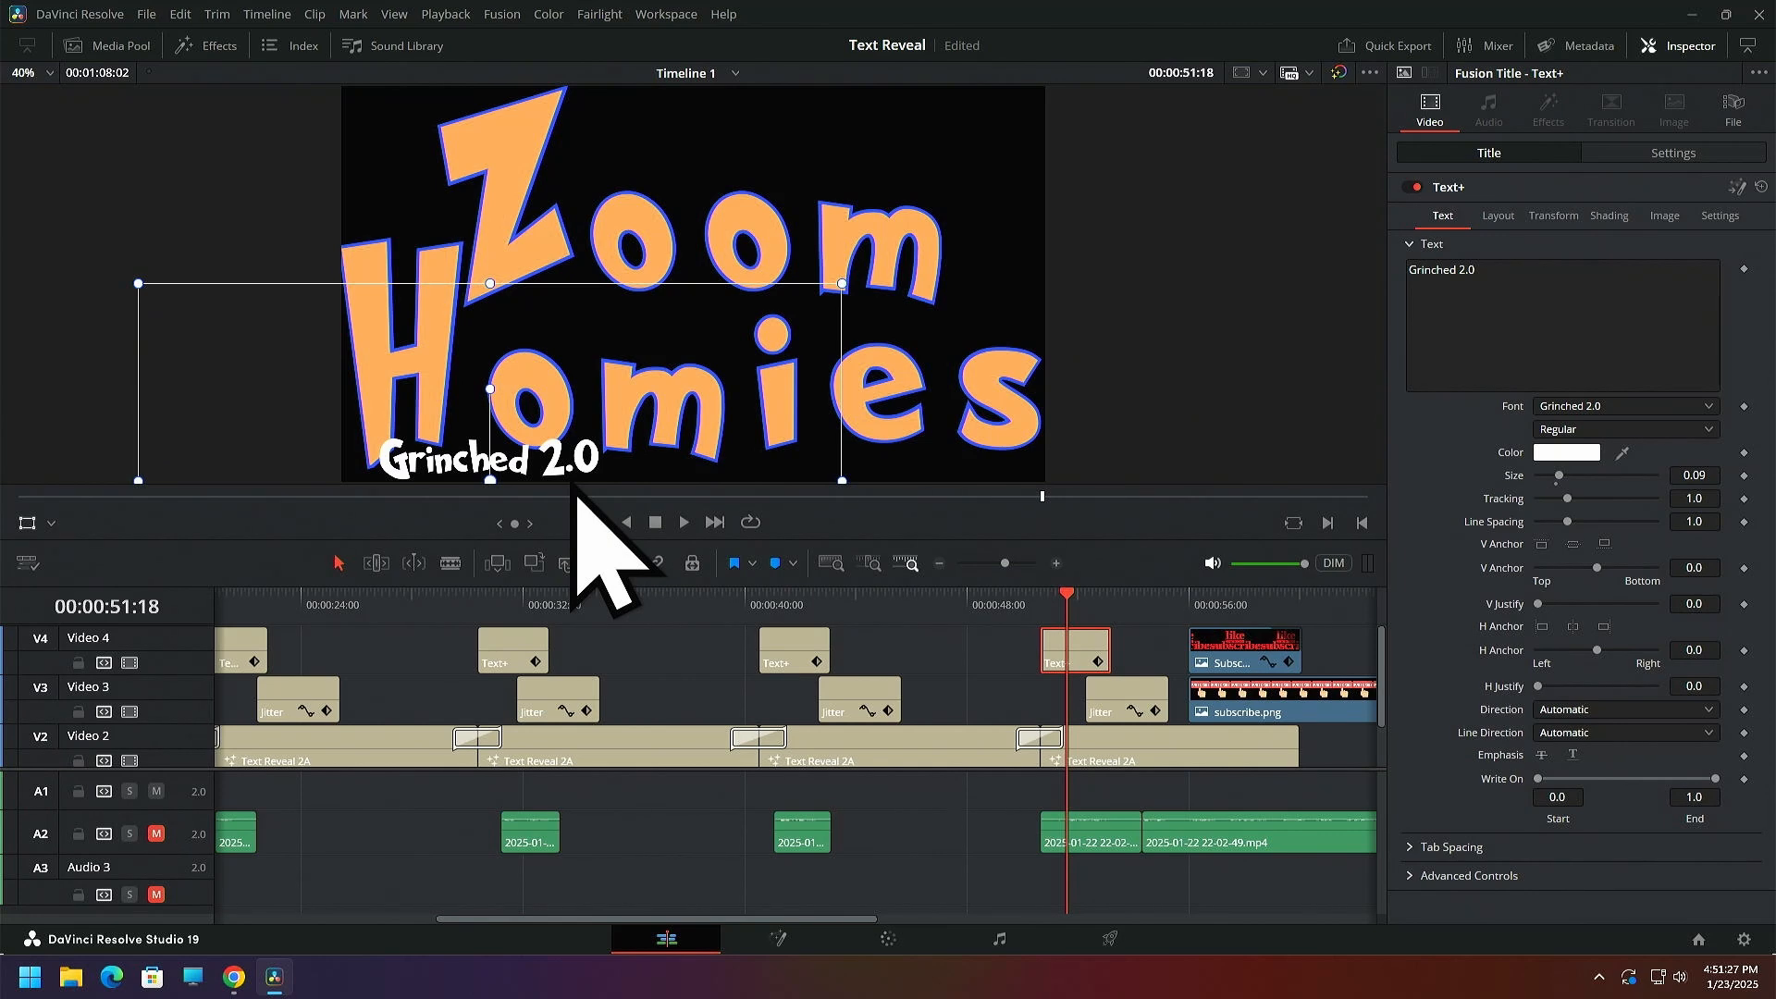
Step: Set the sixth caption's size to 0.086
left_click(749, 600)
key("space")
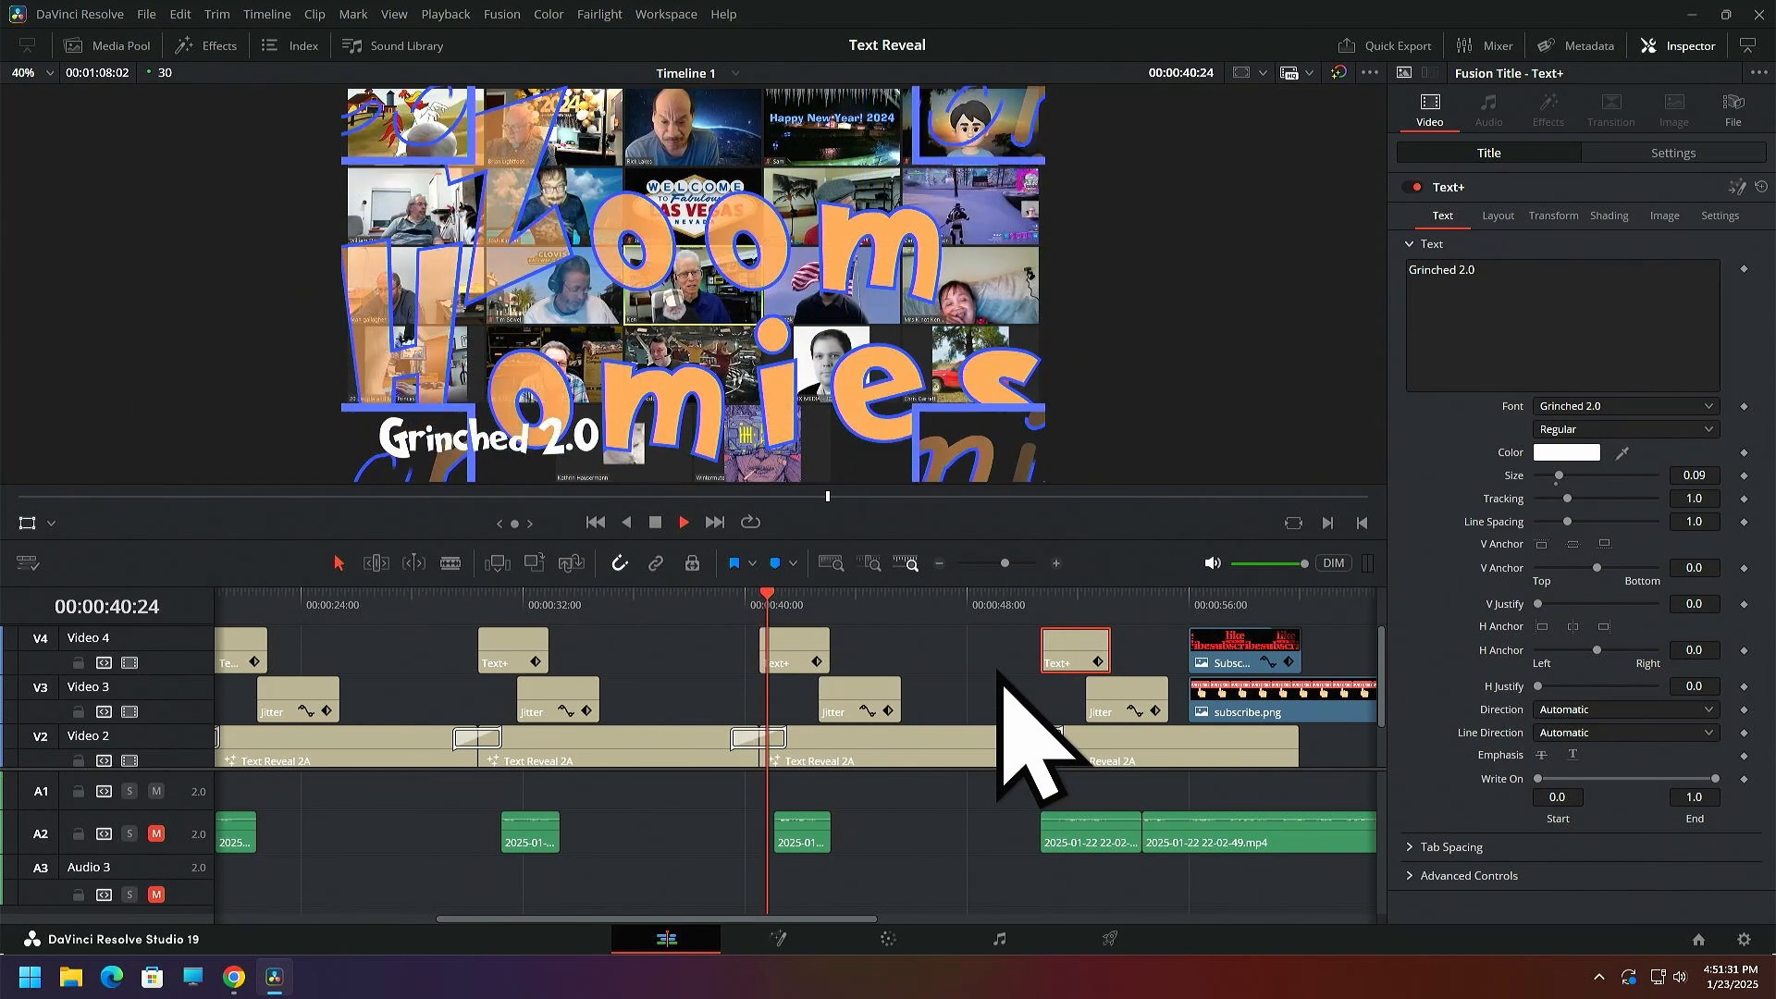
left_click(1710, 476)
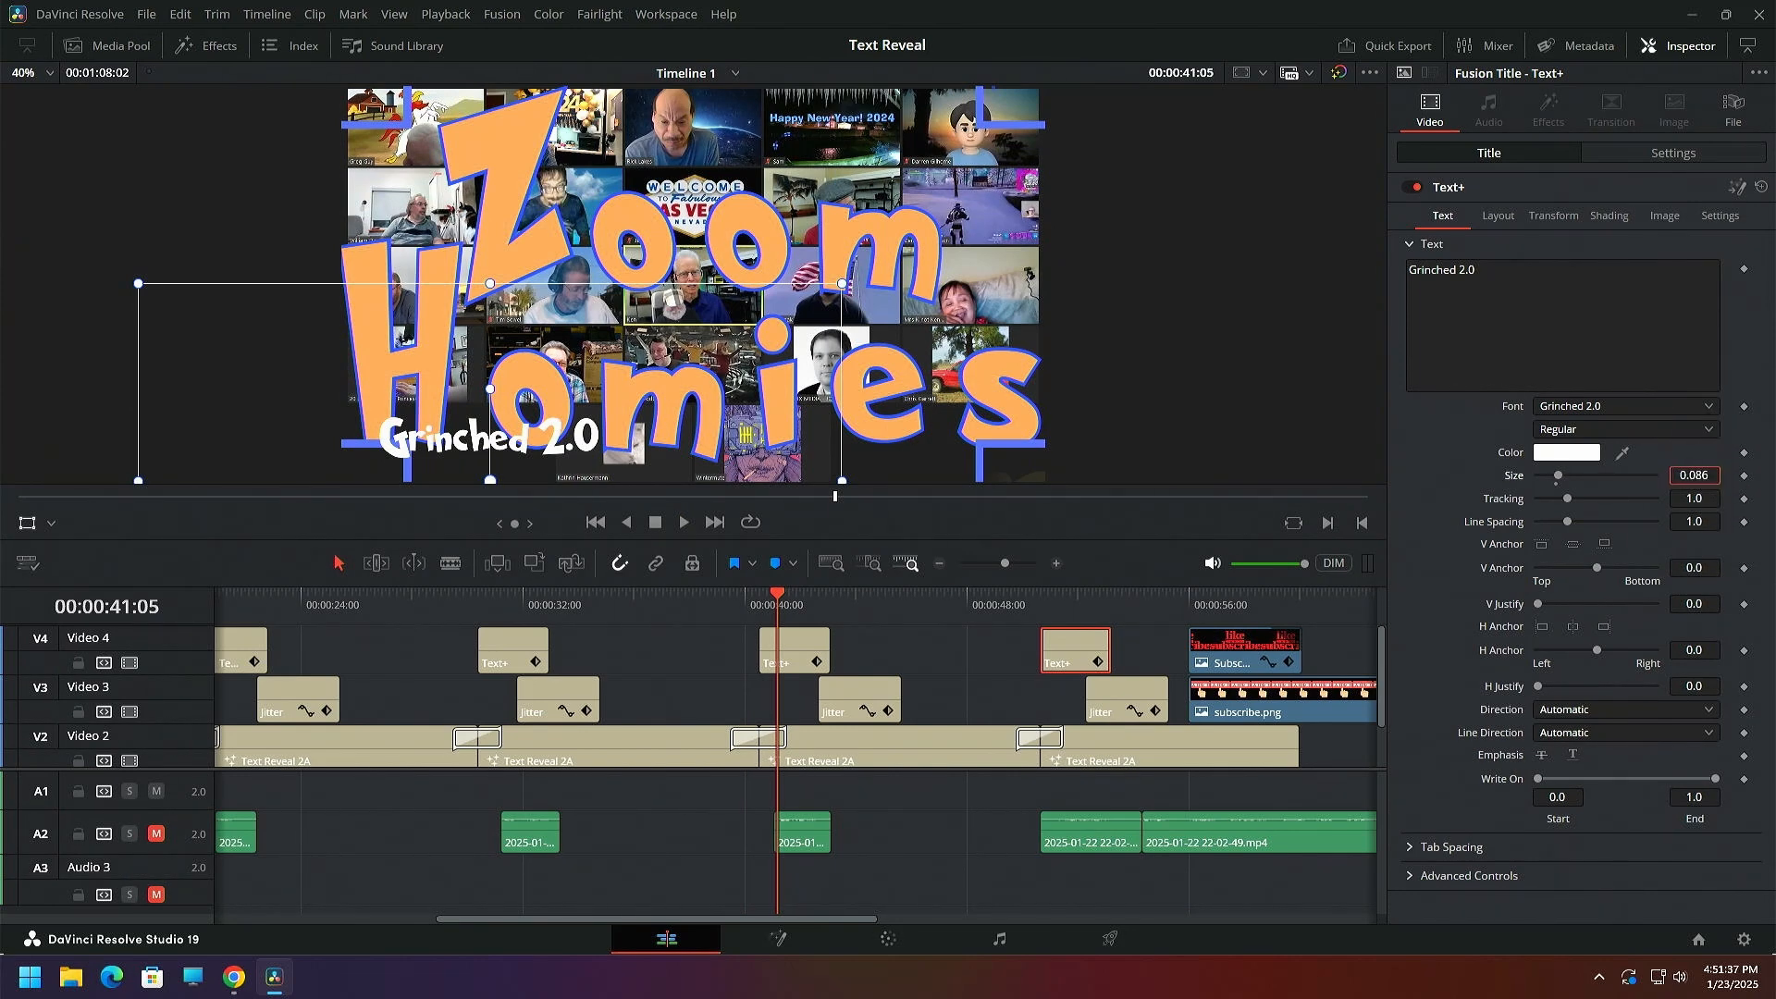
key("Return")
Step: Shrink the fifth caption to about 0.074 and move it further toward the lower left corner
left_click(801, 647)
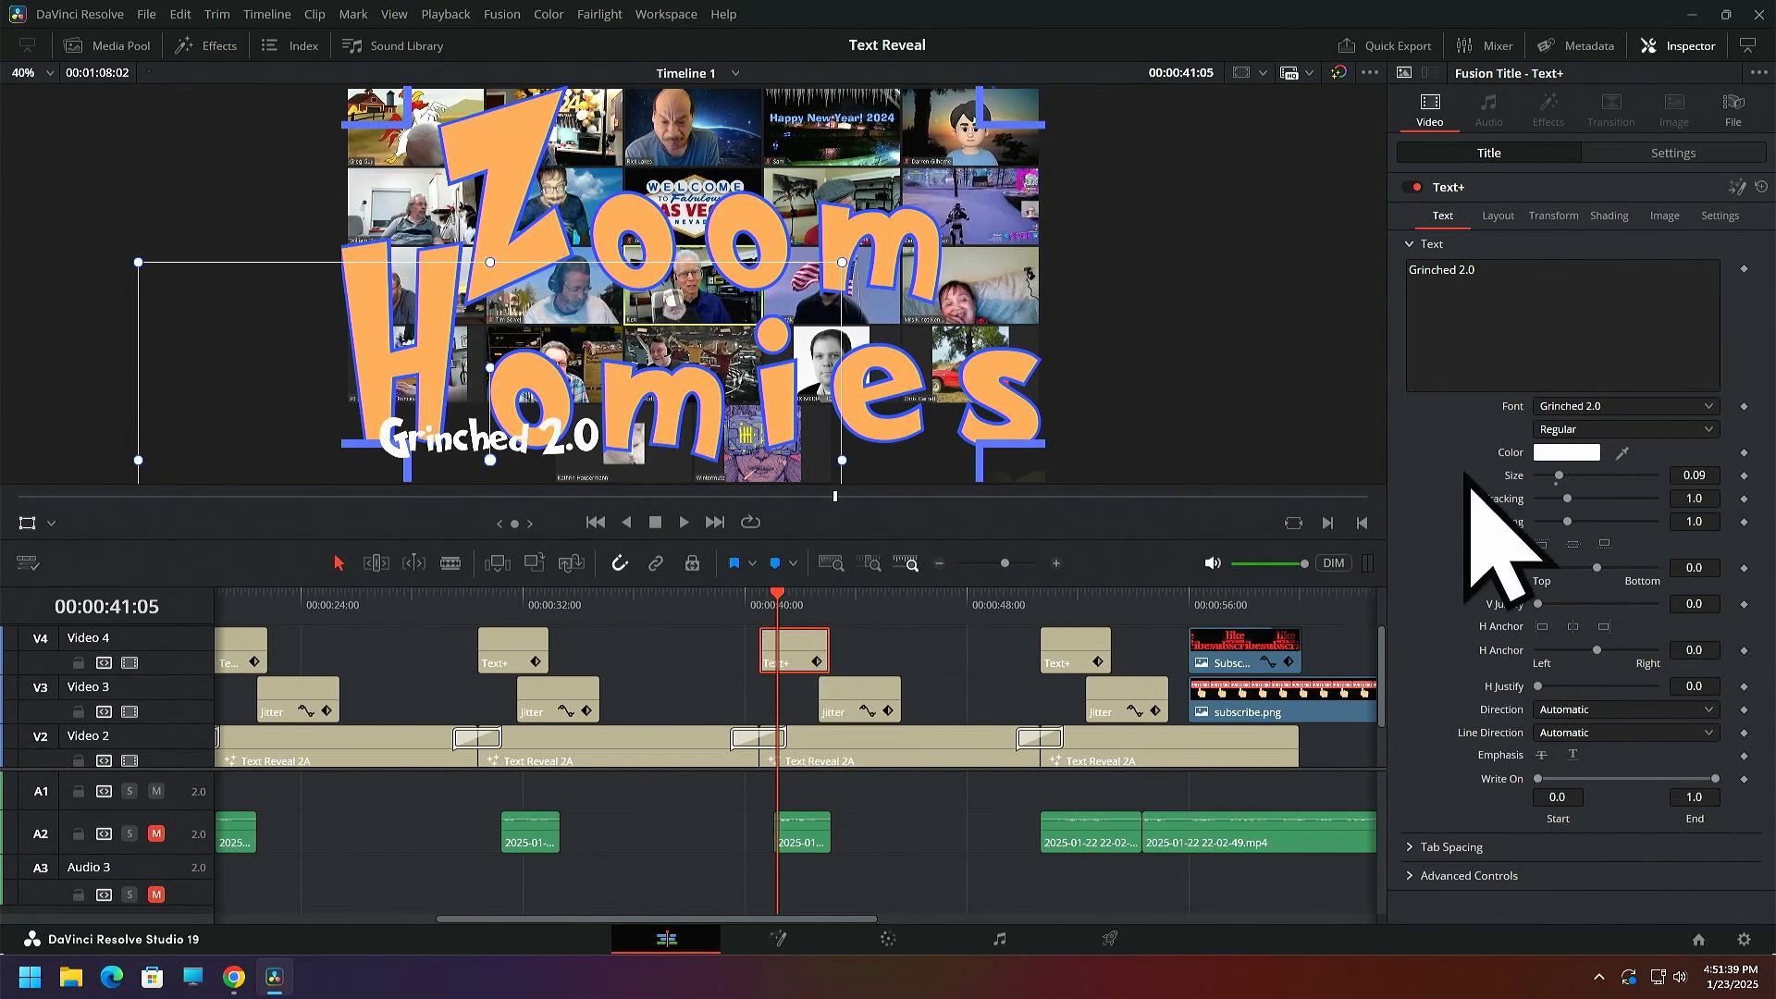
left_click_drag(1710, 477, 1686, 476)
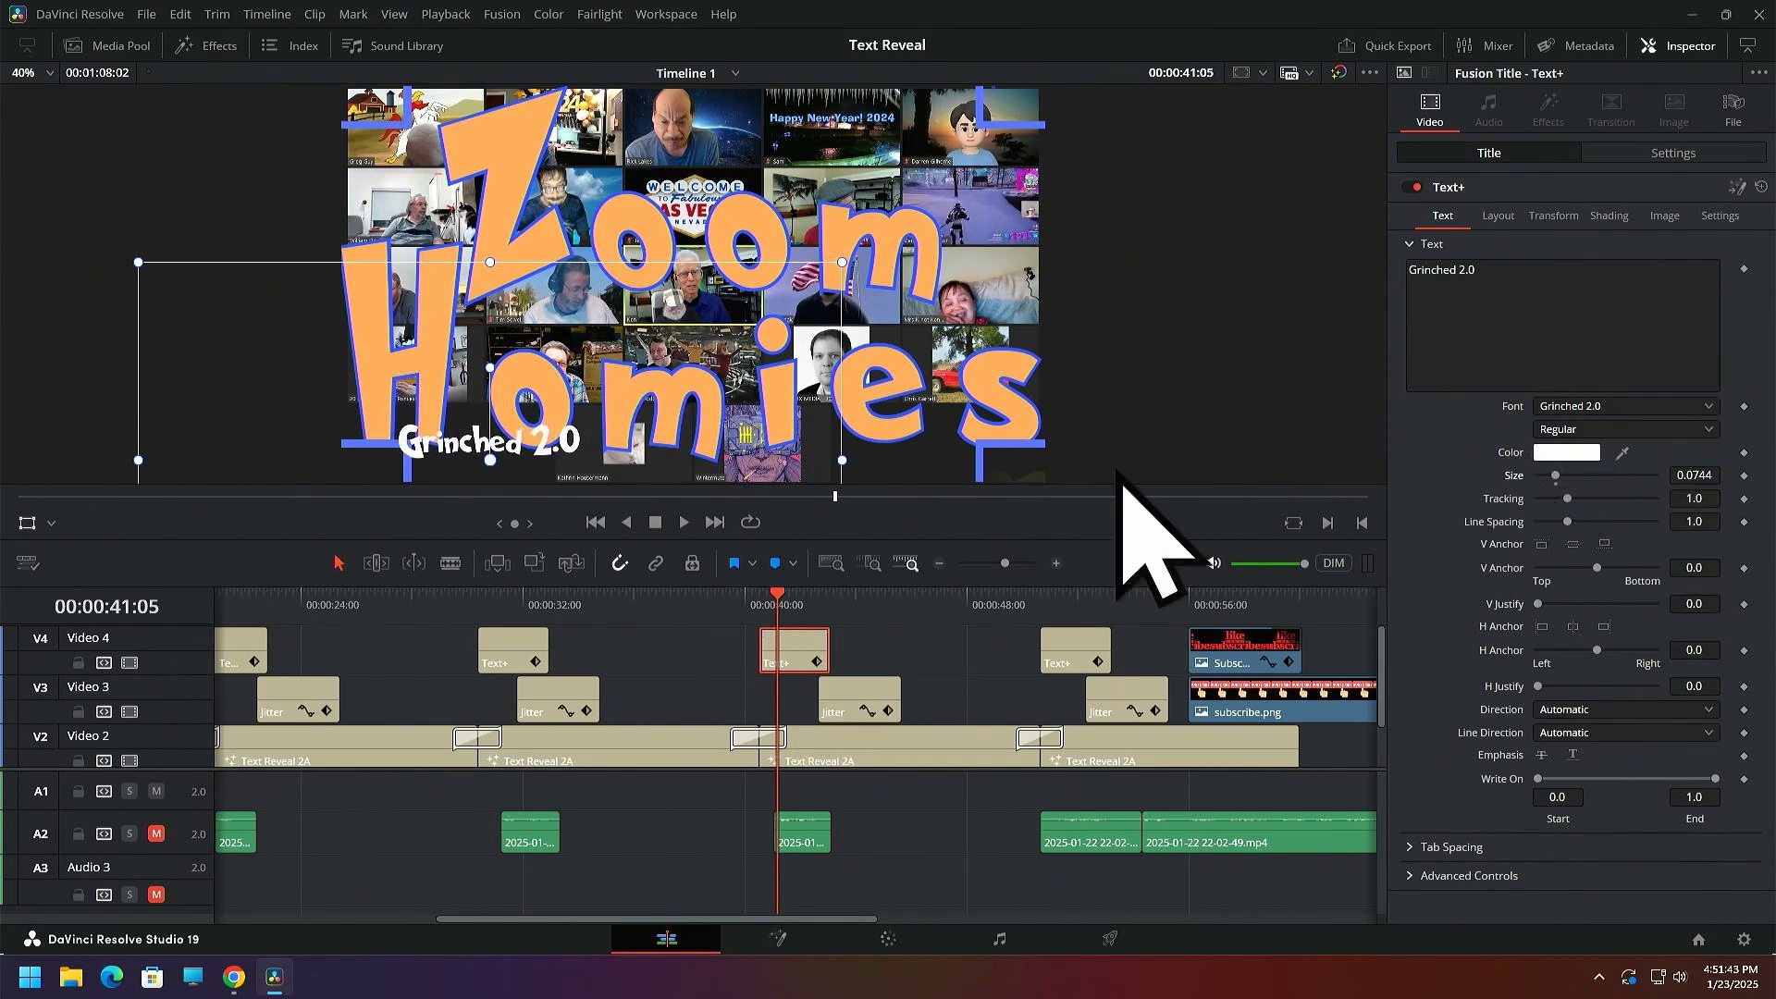
left_click_drag(629, 427, 594, 471)
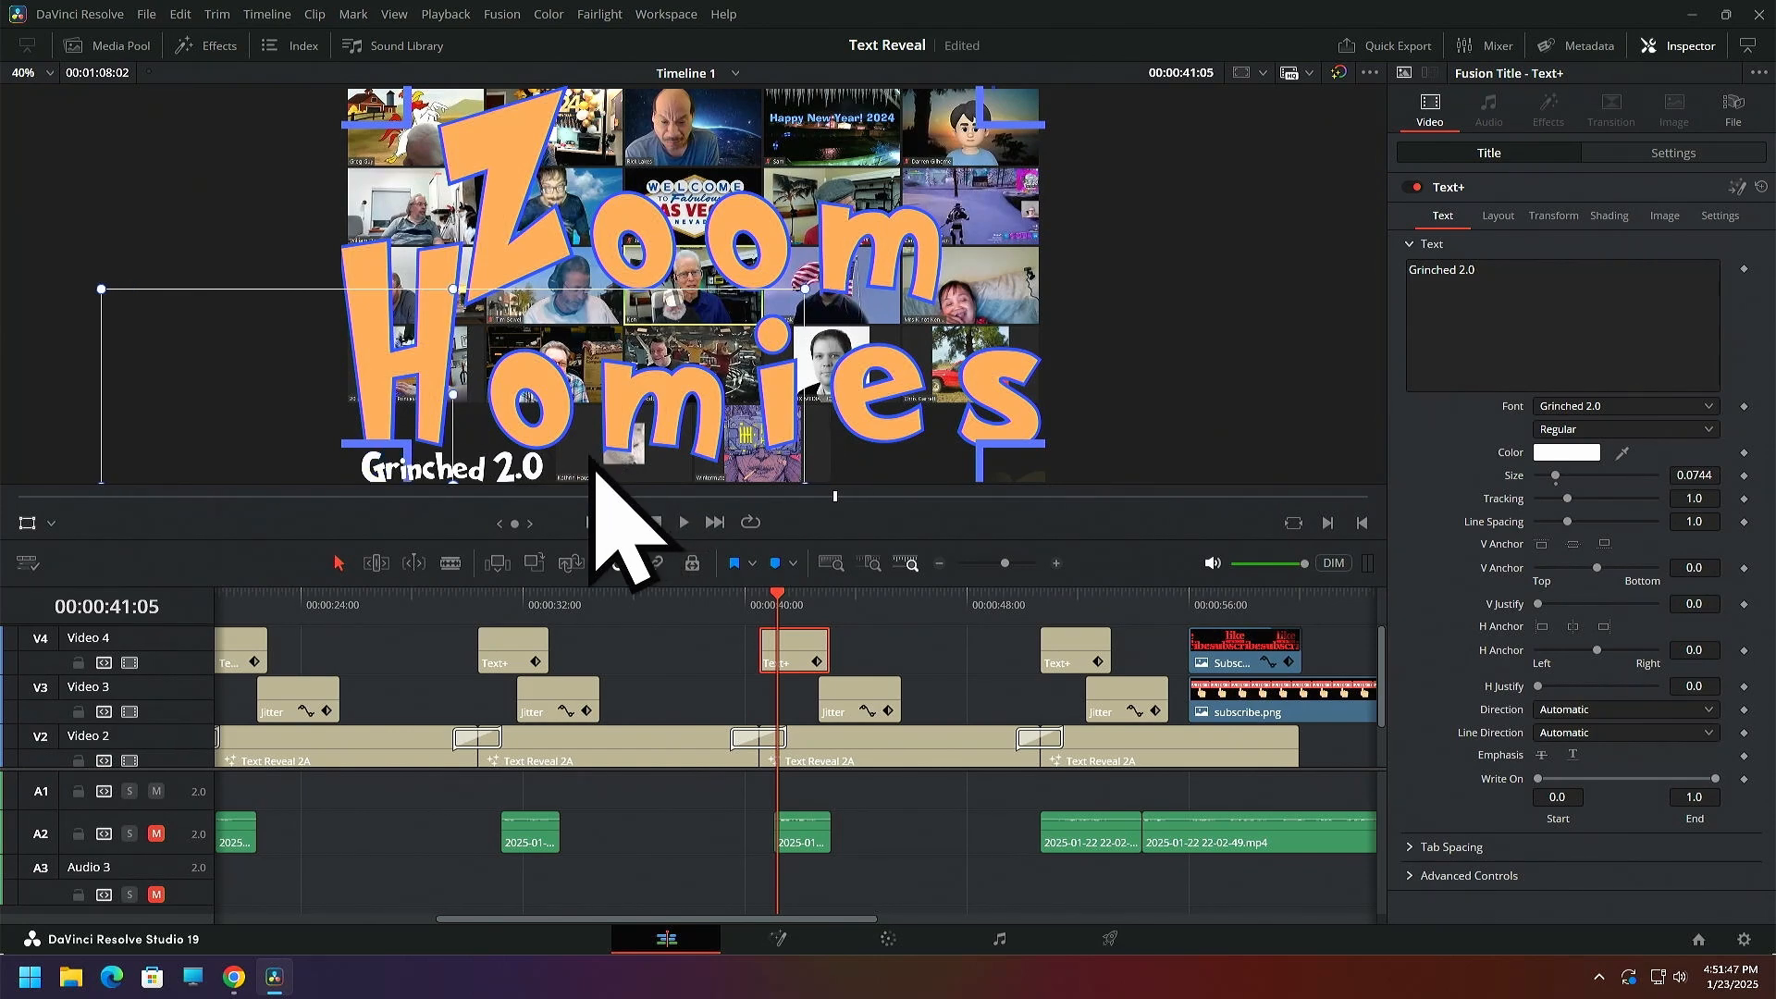
Step: Preview the fifth caption and set its size to 0.0681
left_click(730, 602)
key("space")
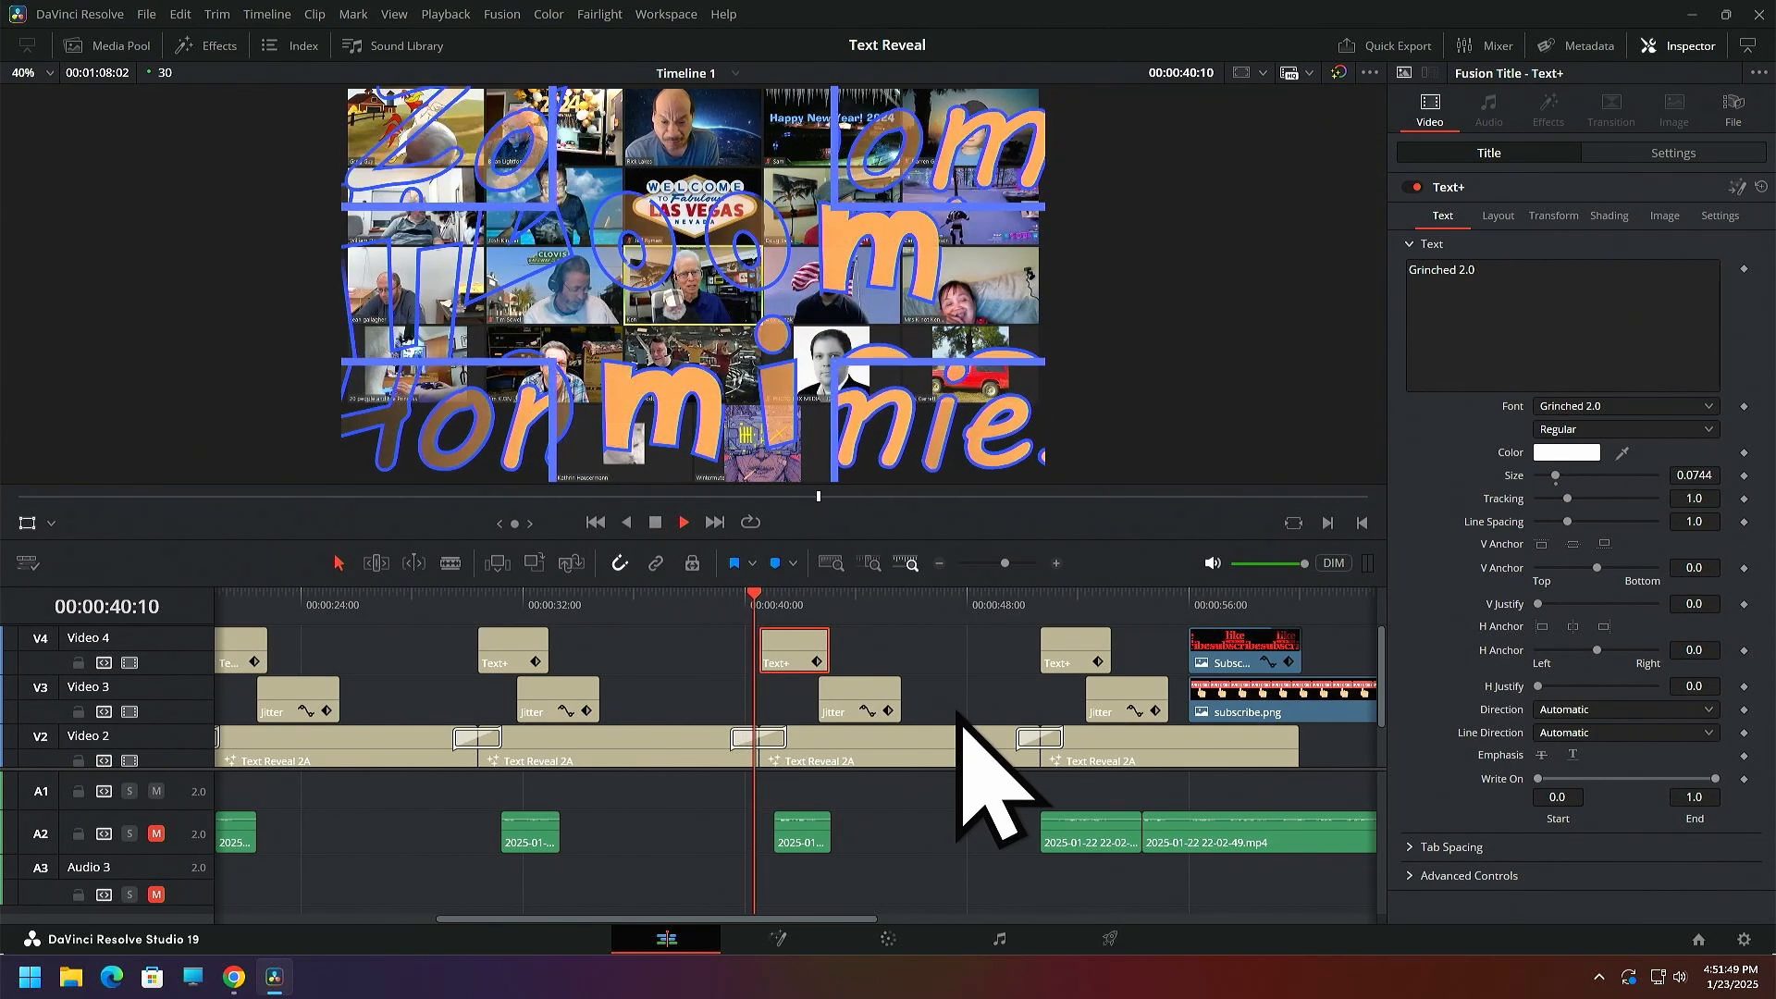
key("space")
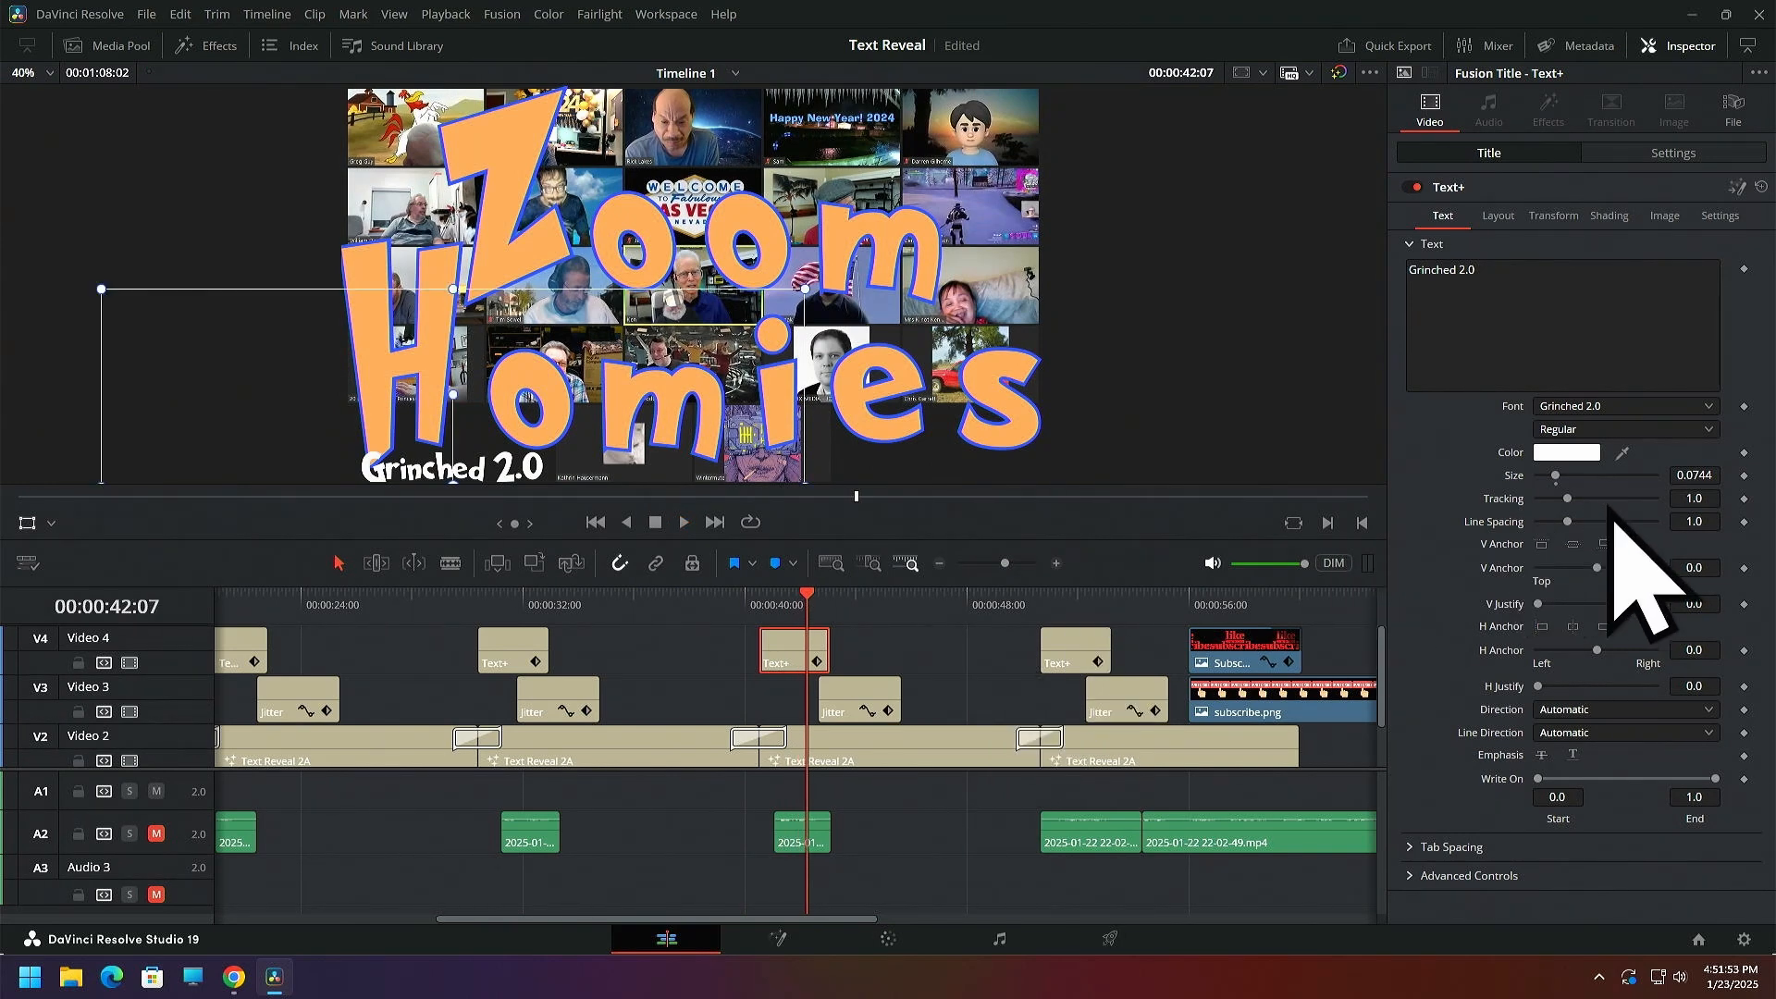
left_click(1702, 476)
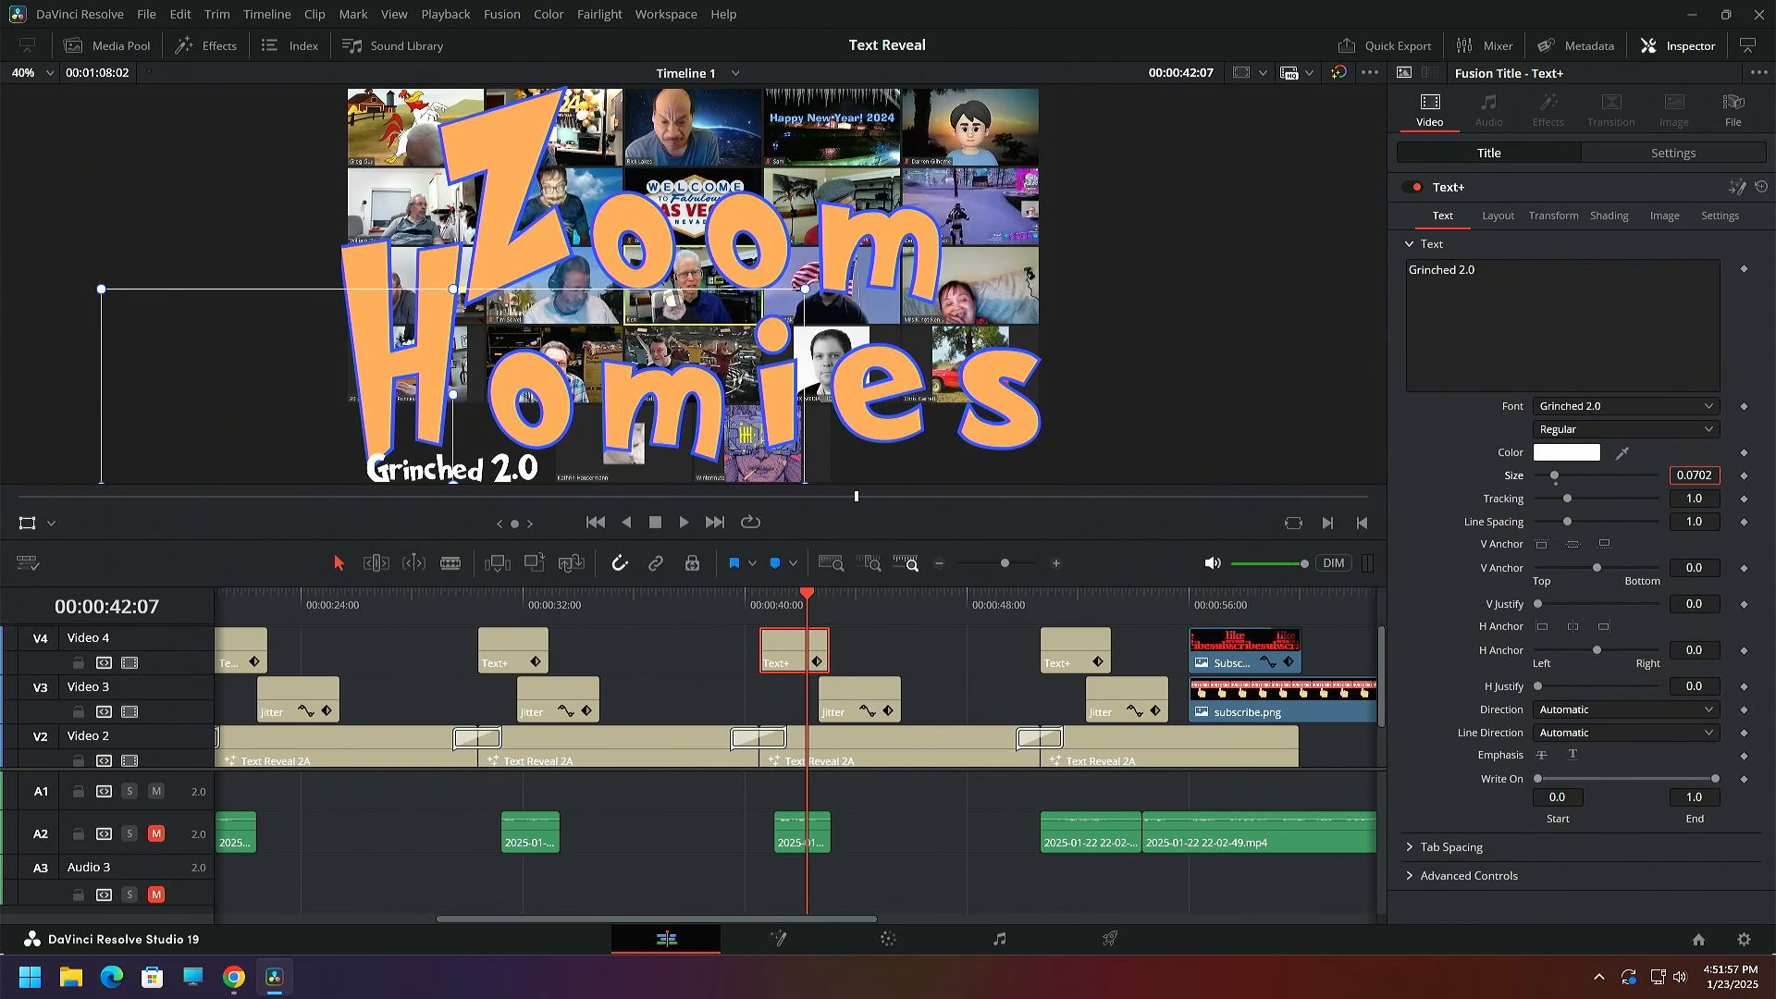
type("0.0681")
key("Return")
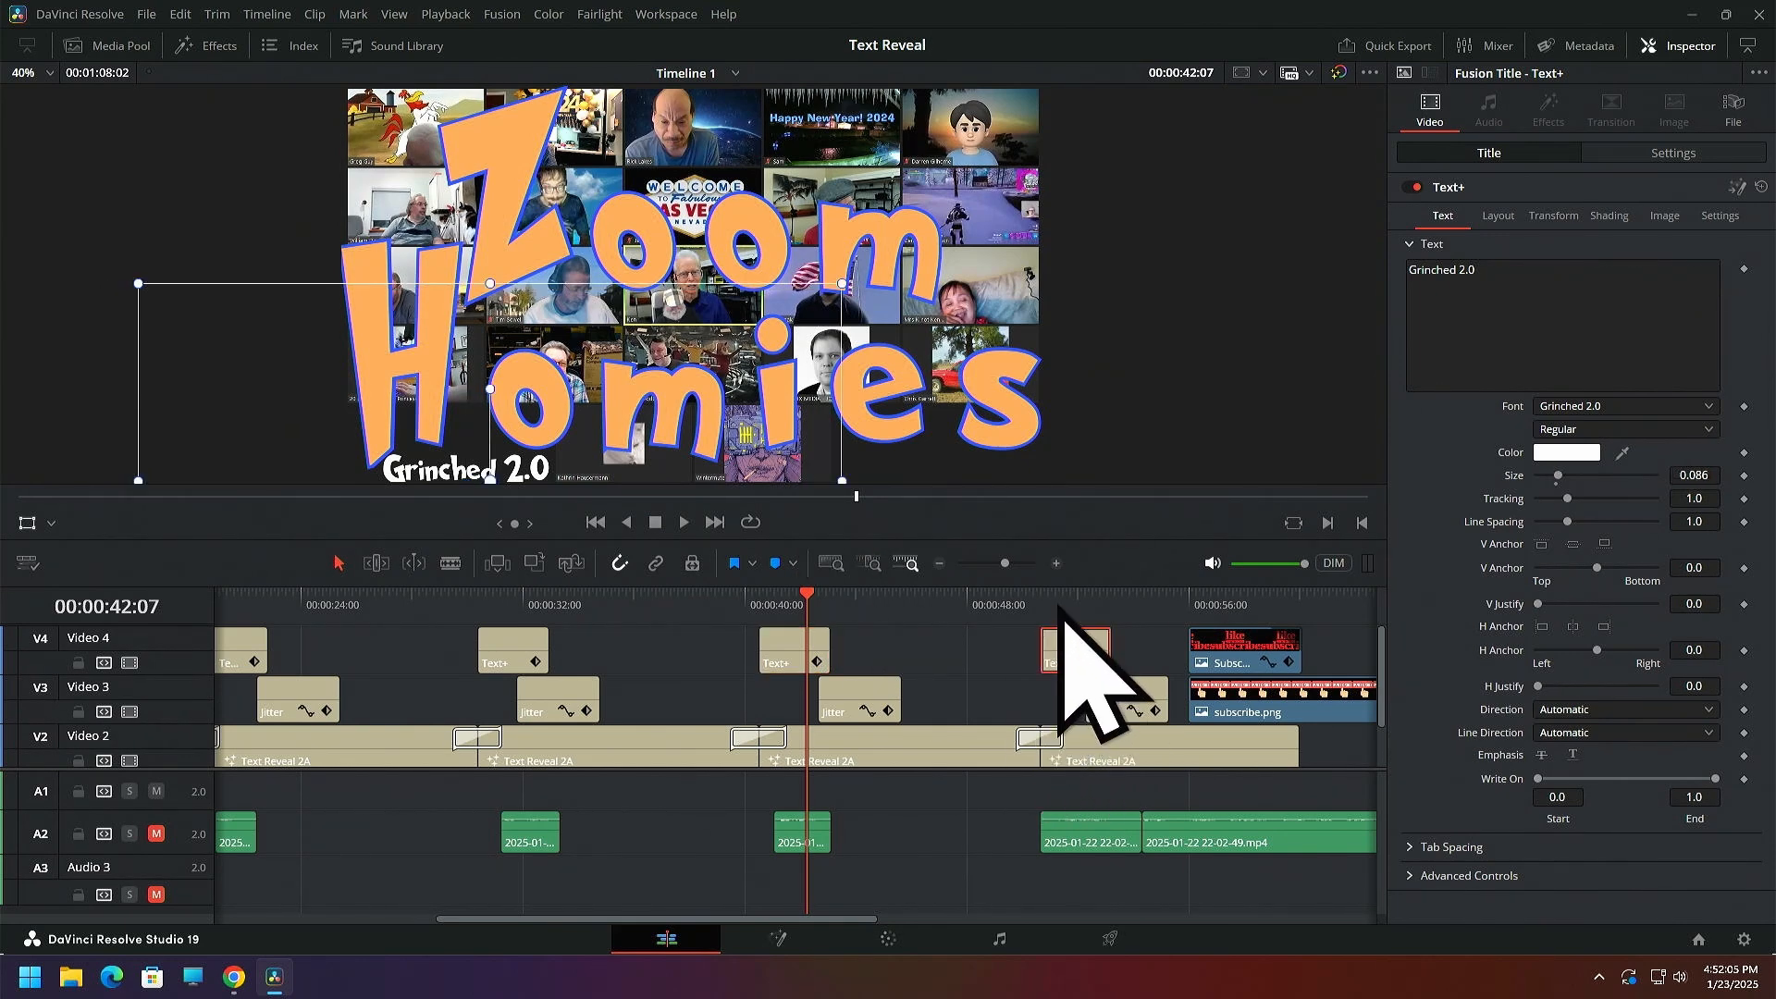
Step: Set the sixth caption's size to 0.0681 and its tracking to 0.991
left_click(1069, 653)
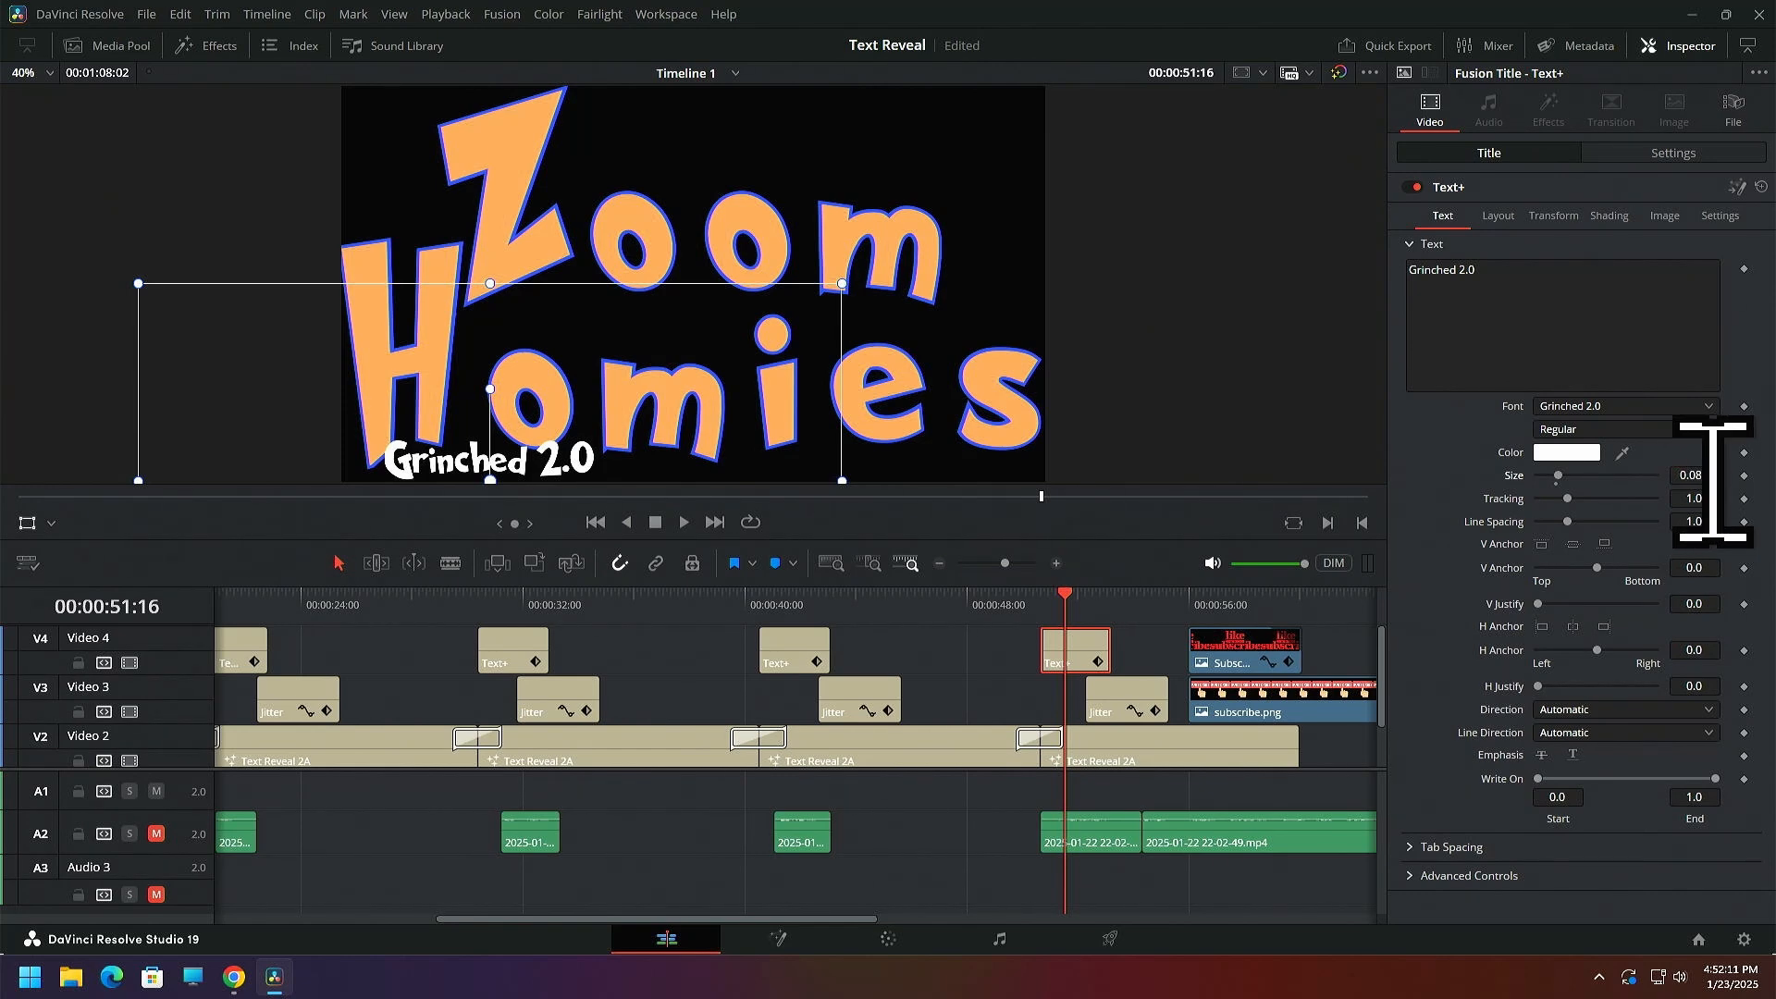
left_click_drag(1708, 498, 1704, 506)
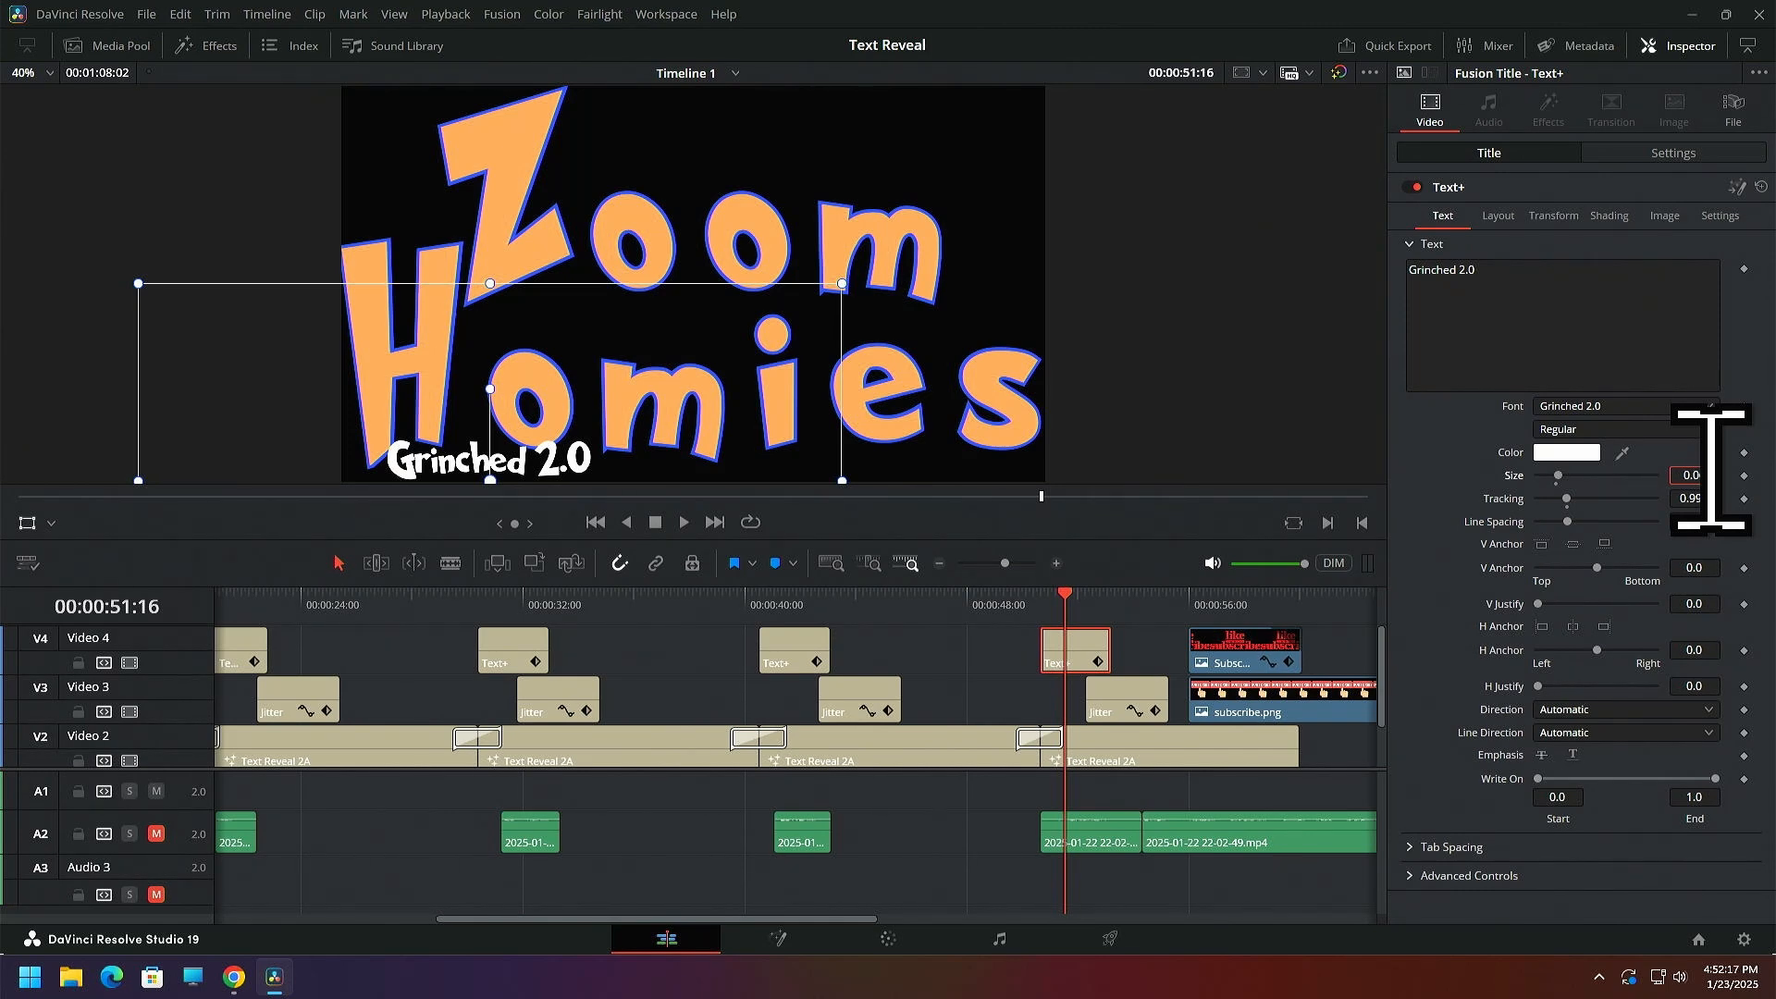
key("Tab")
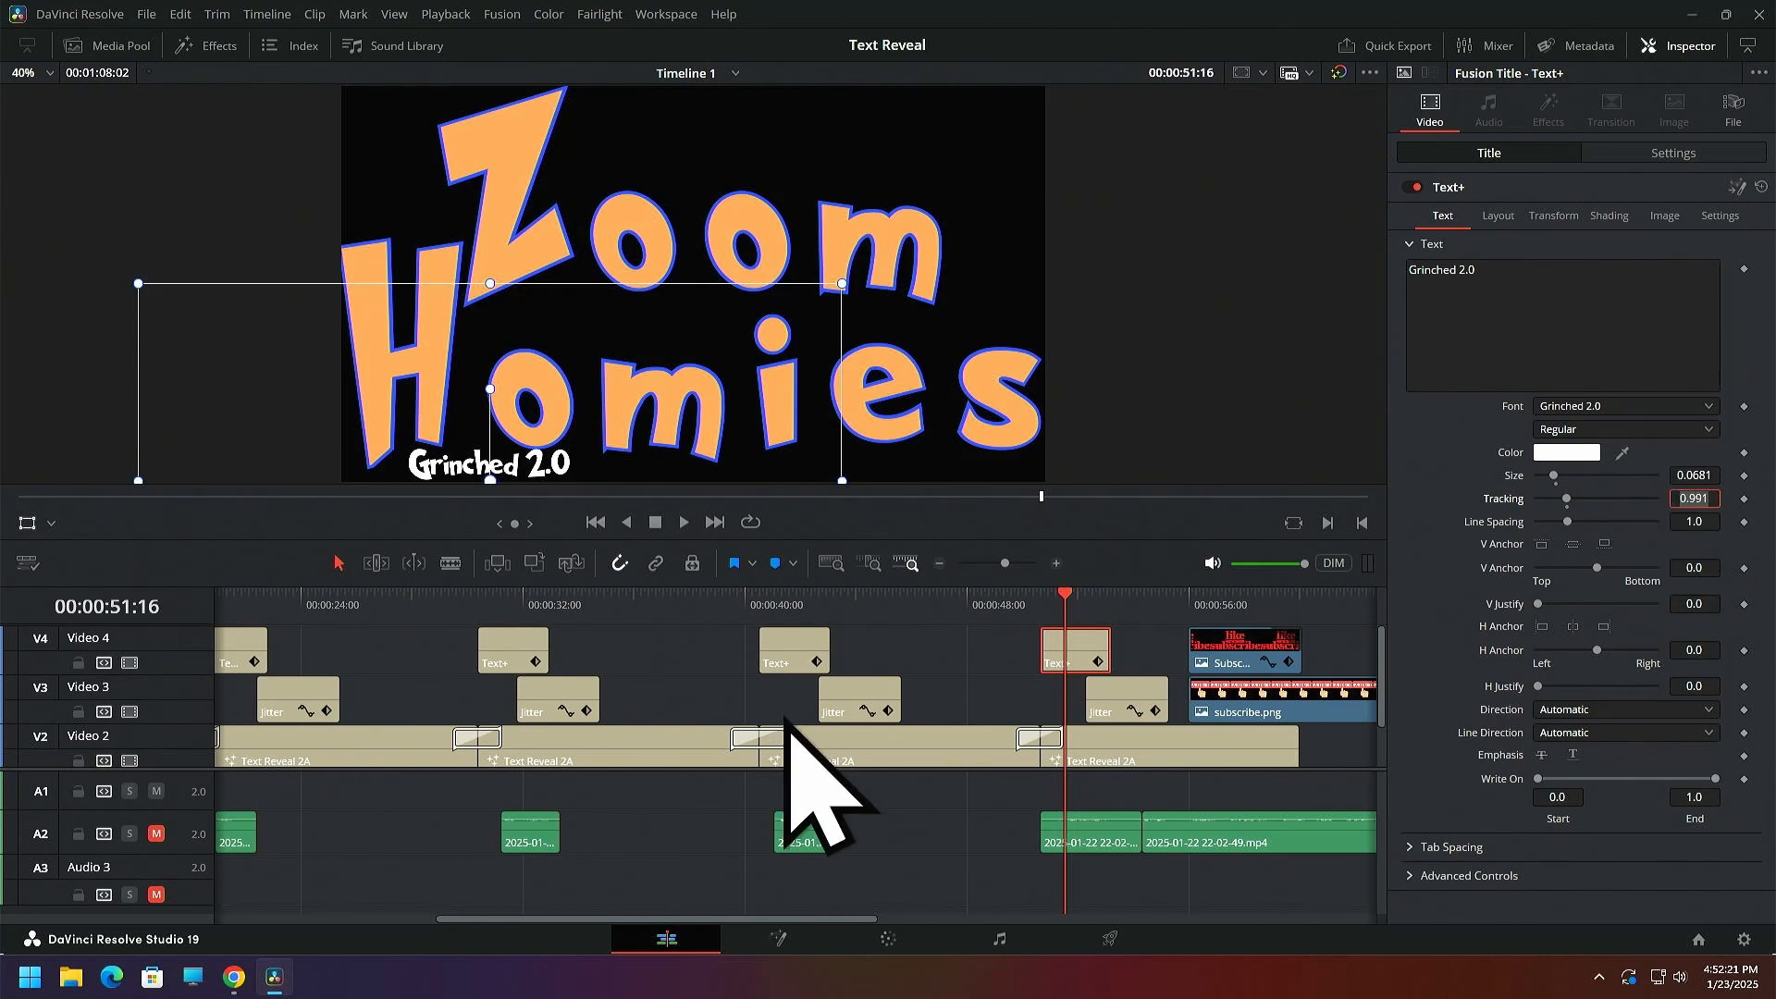
Step: Play back the fifth and sixth captions to review how they appear over the clips
left_click(984, 601)
key("space")
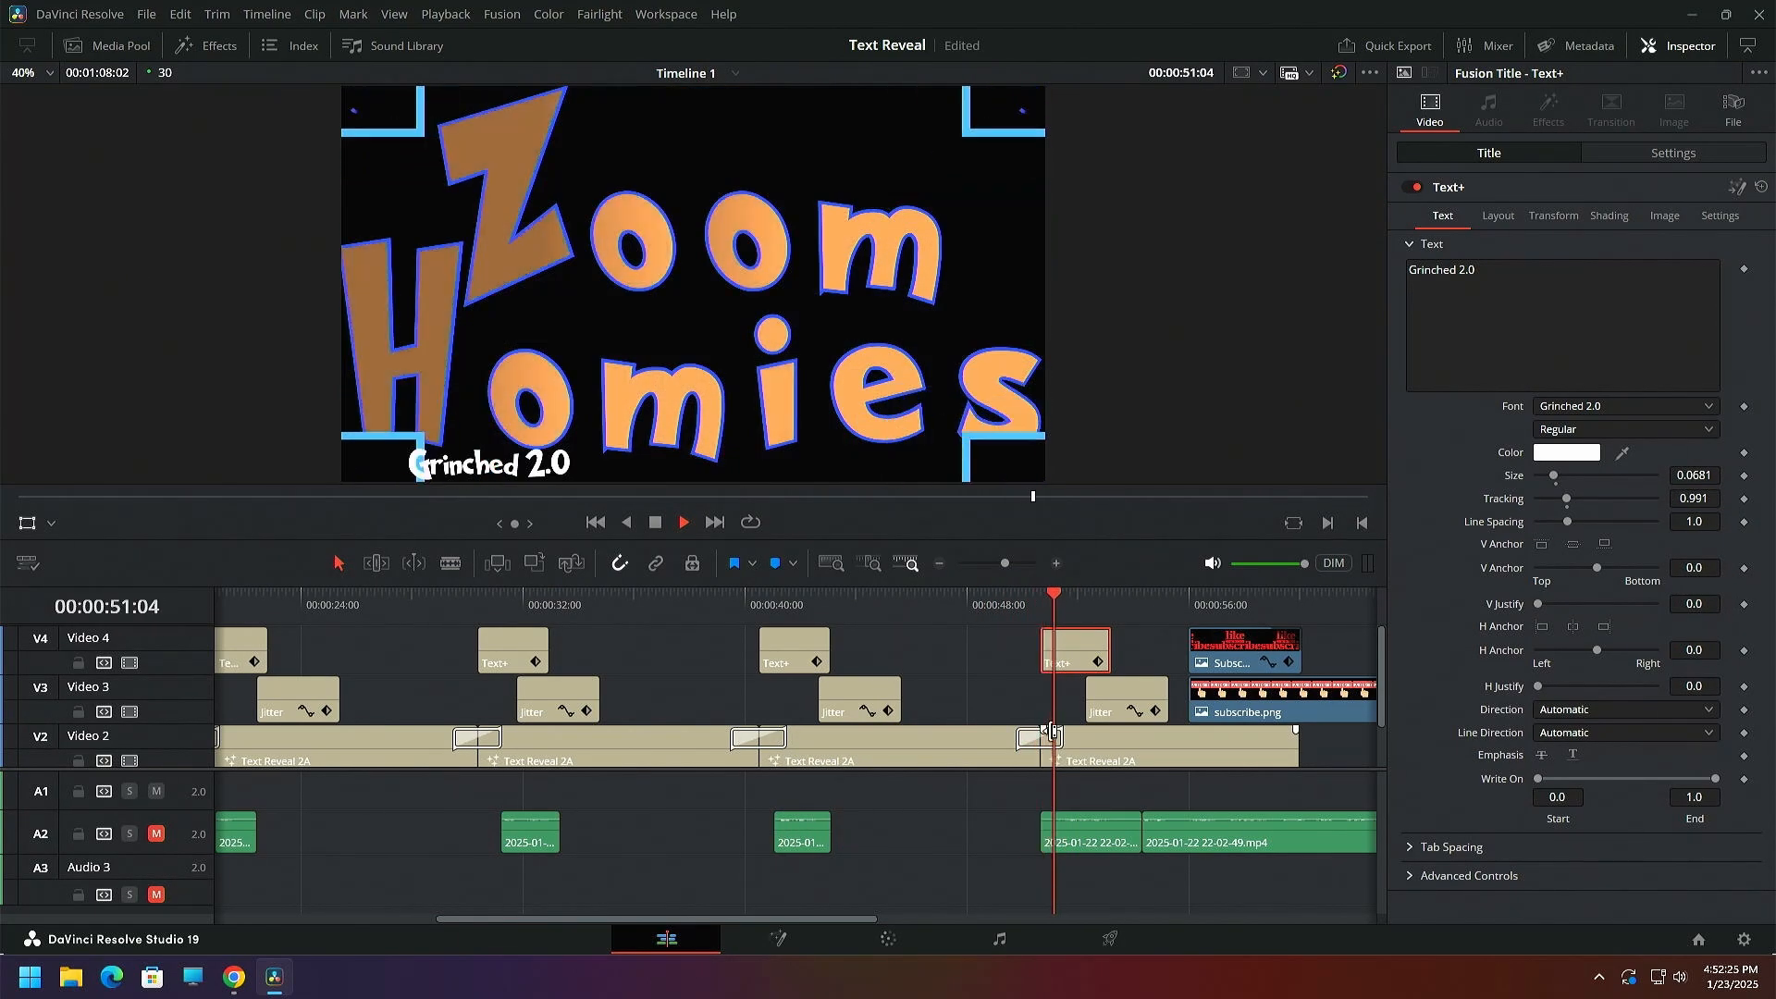
key("space")
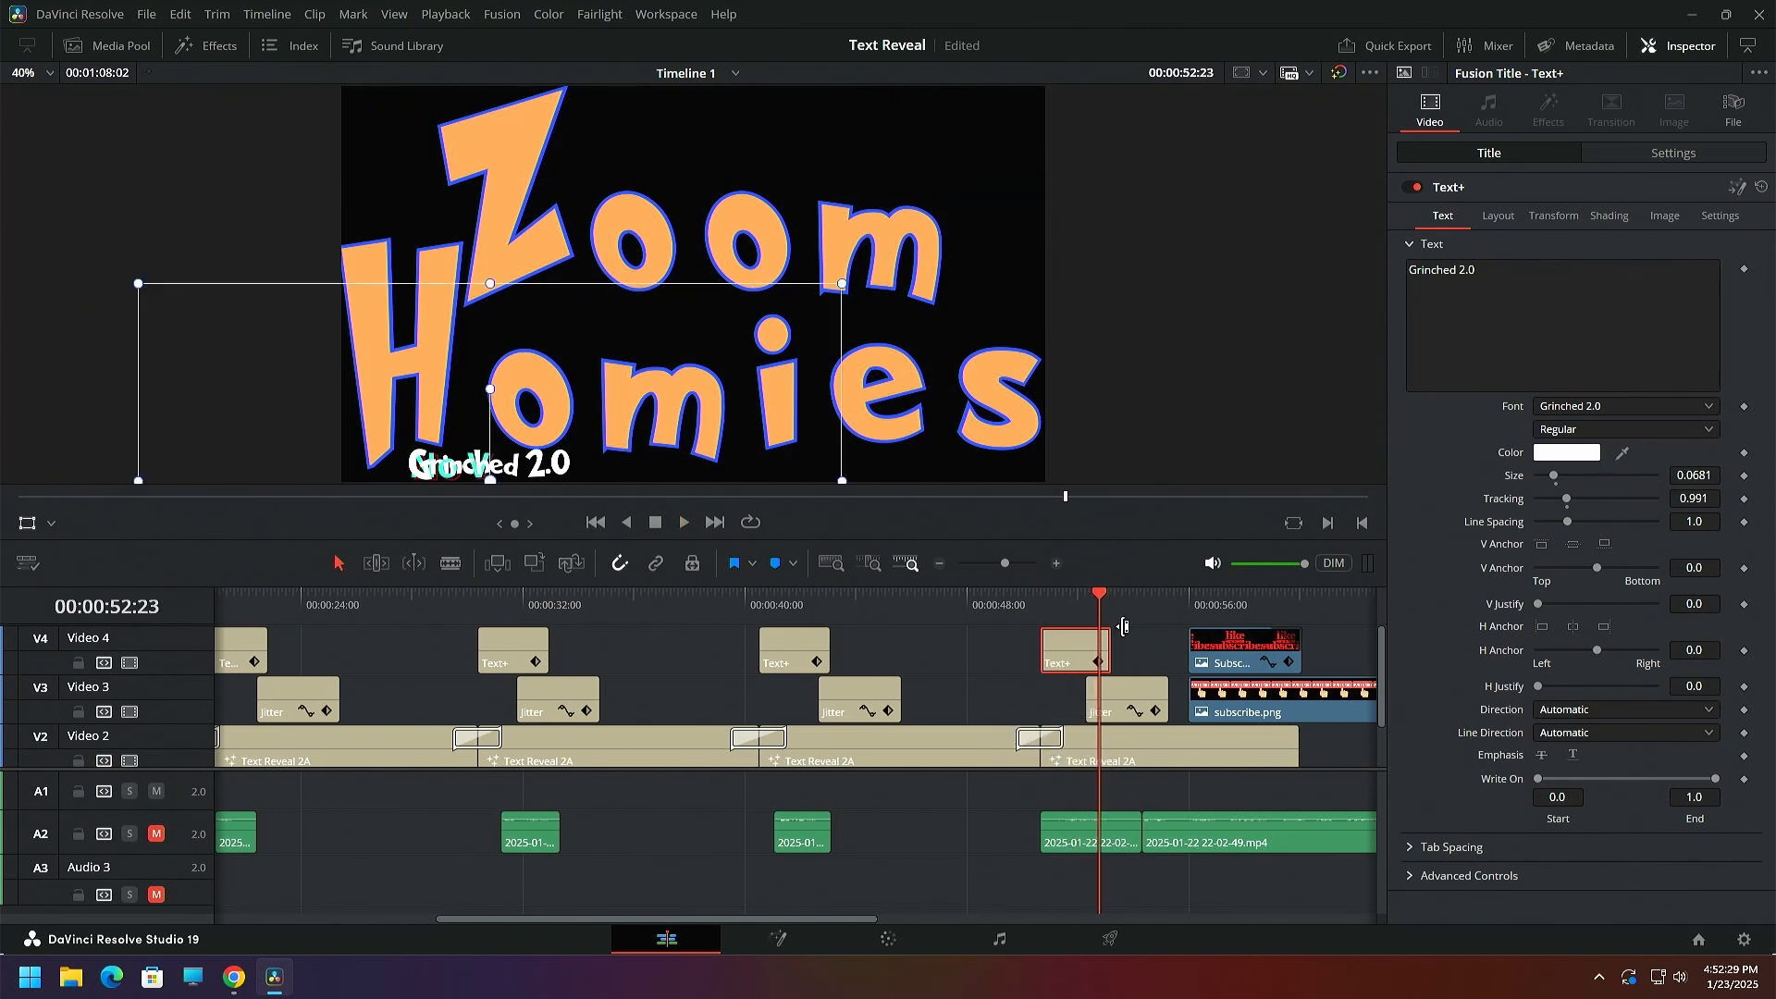
left_click_drag(1098, 614, 808, 634)
key("space")
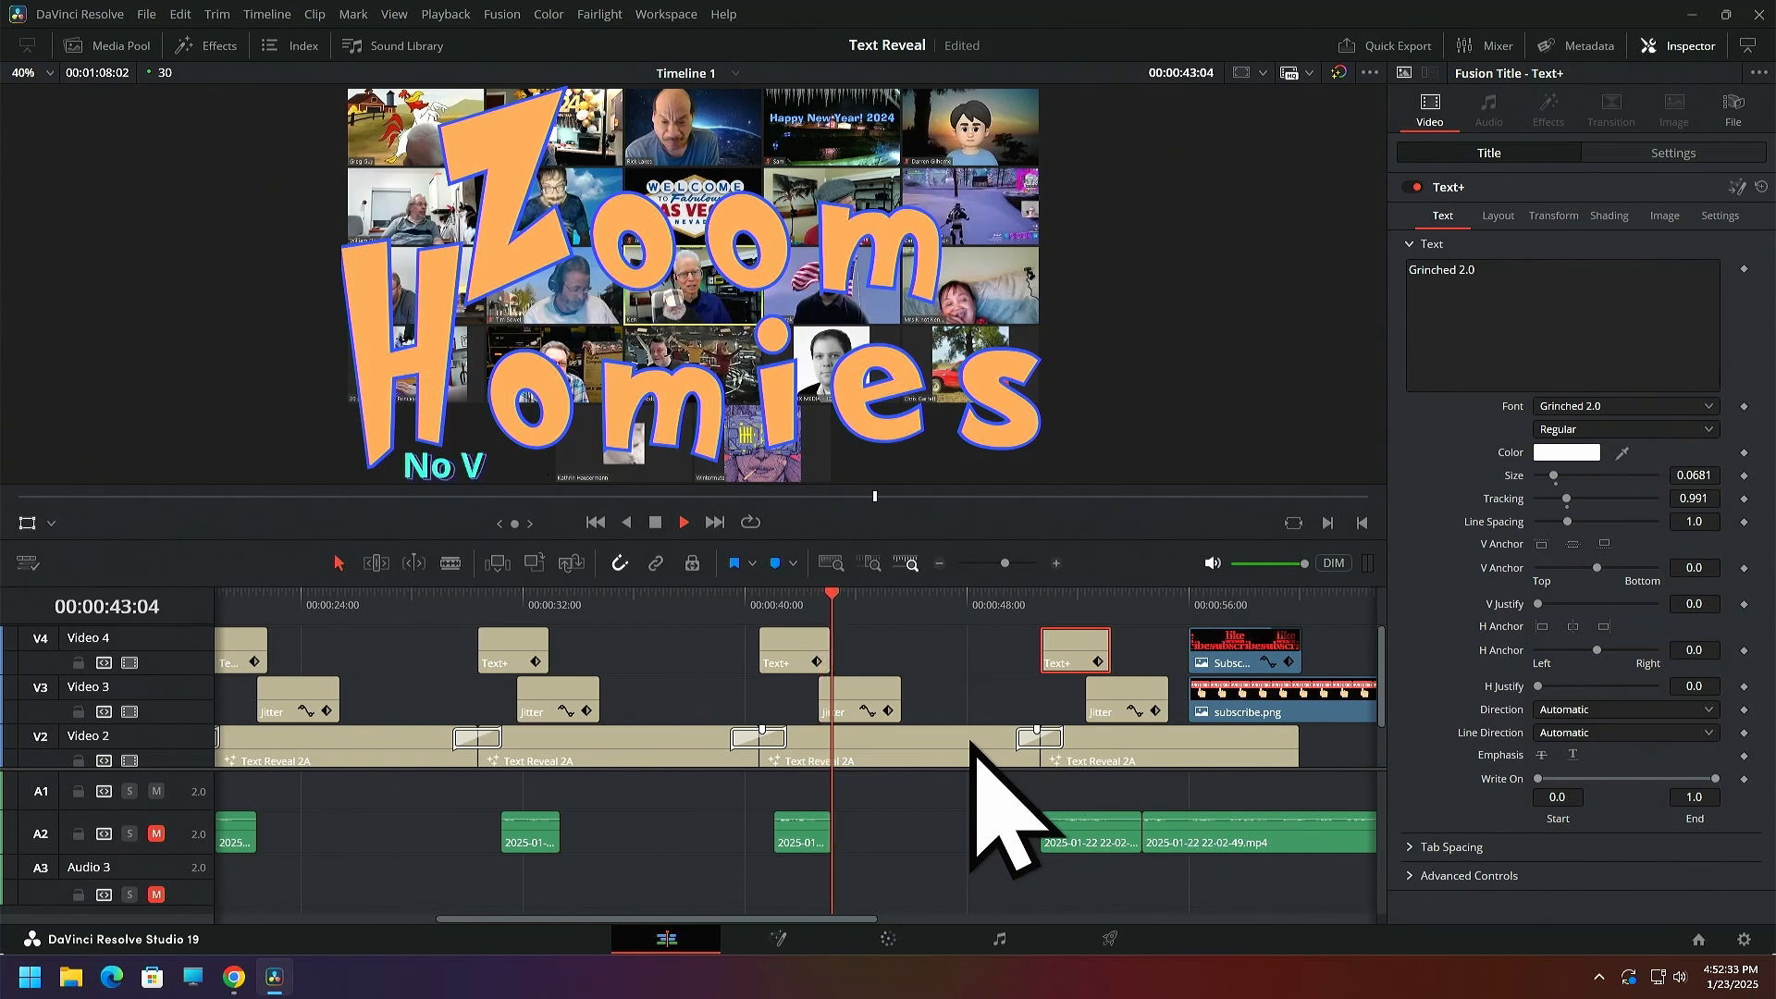
key("space")
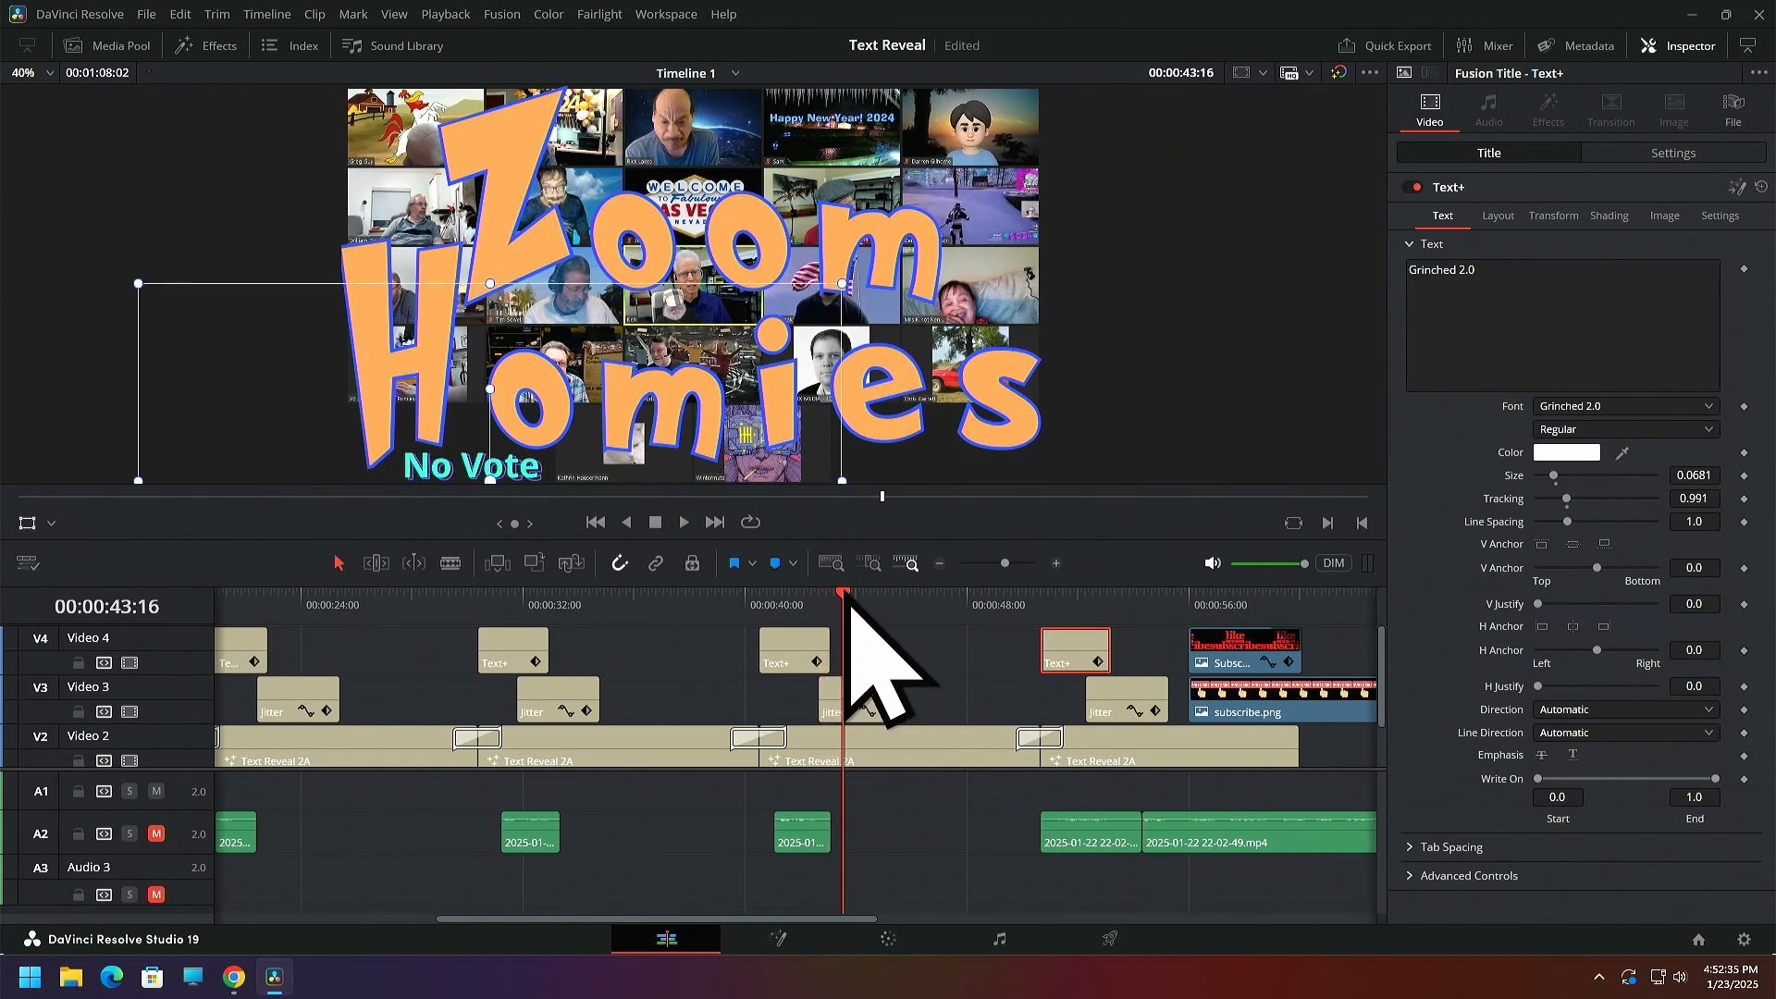
left_click_drag(845, 601, 814, 611)
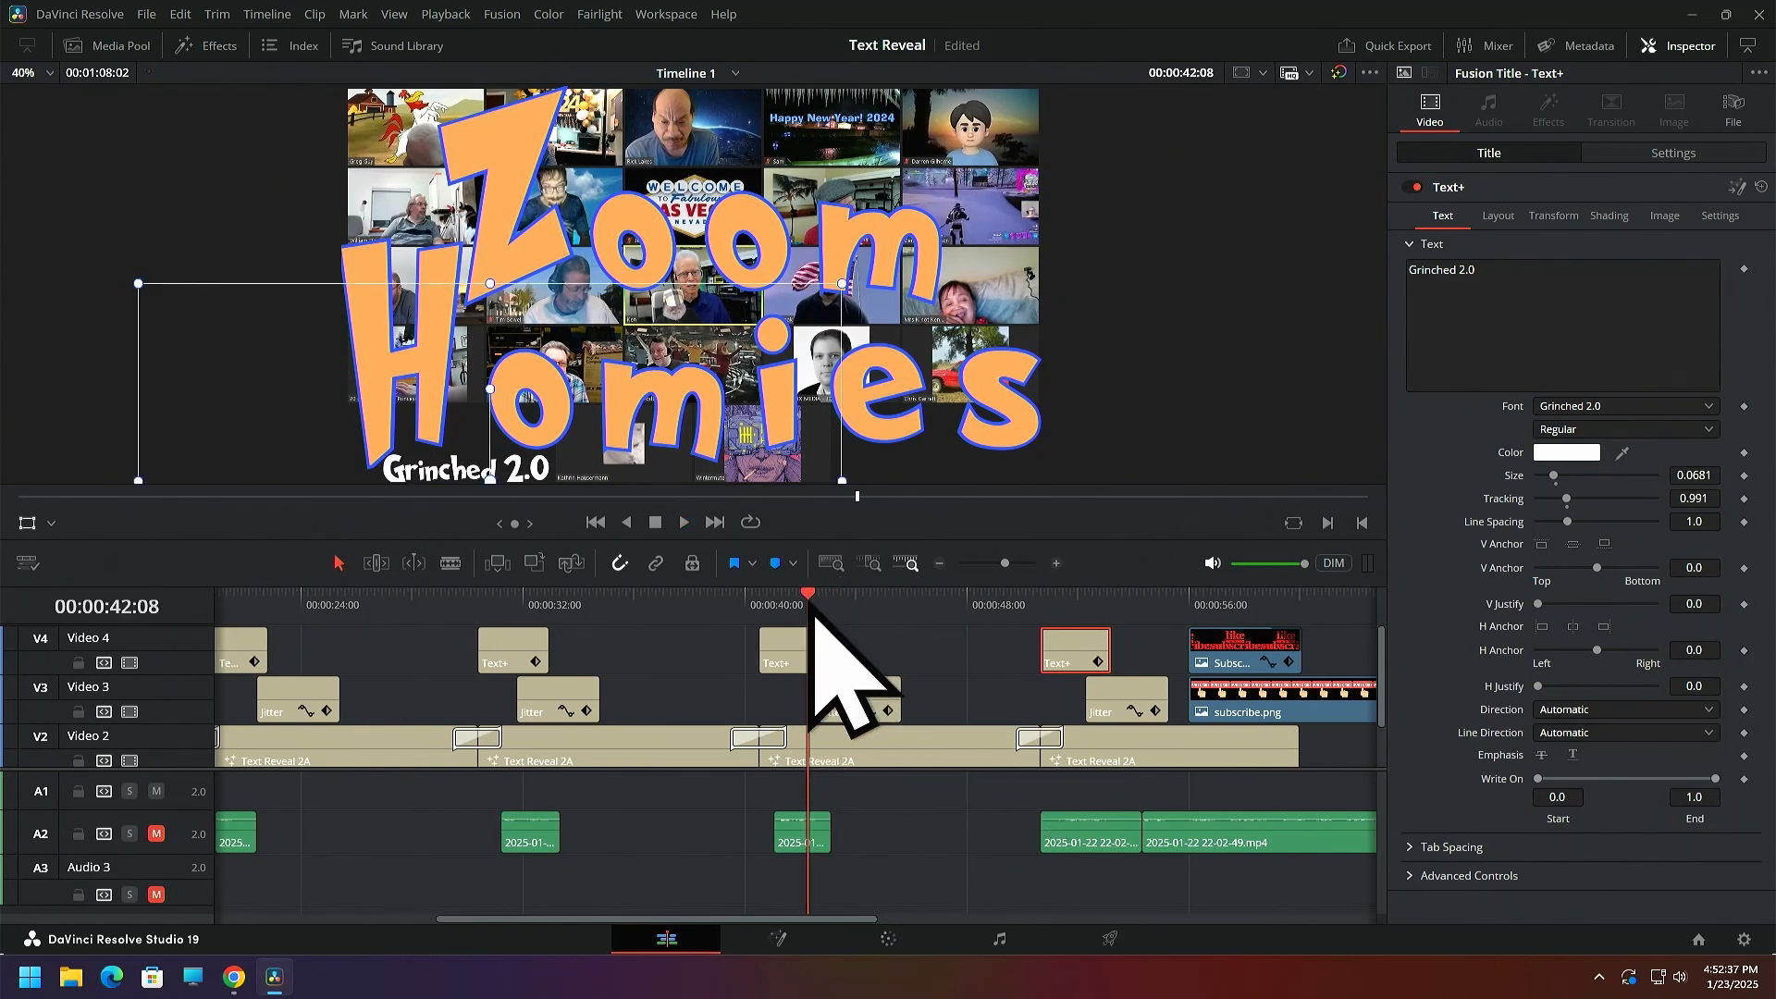
key("space")
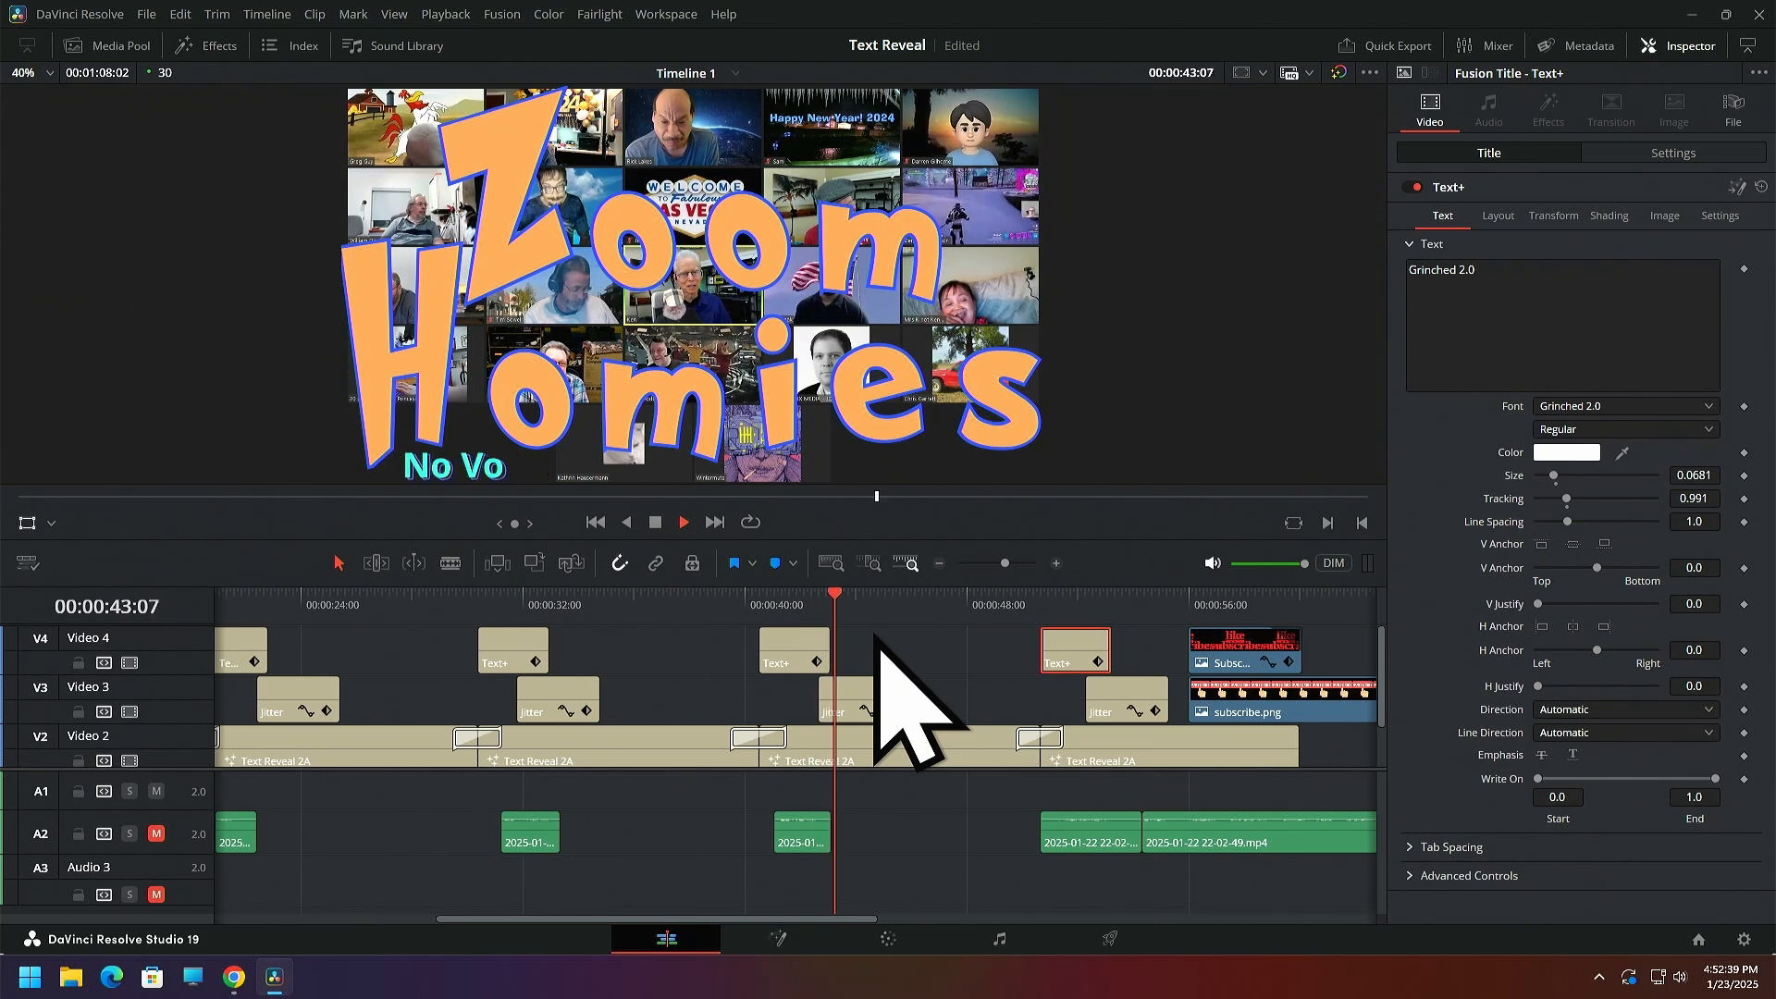
key("space")
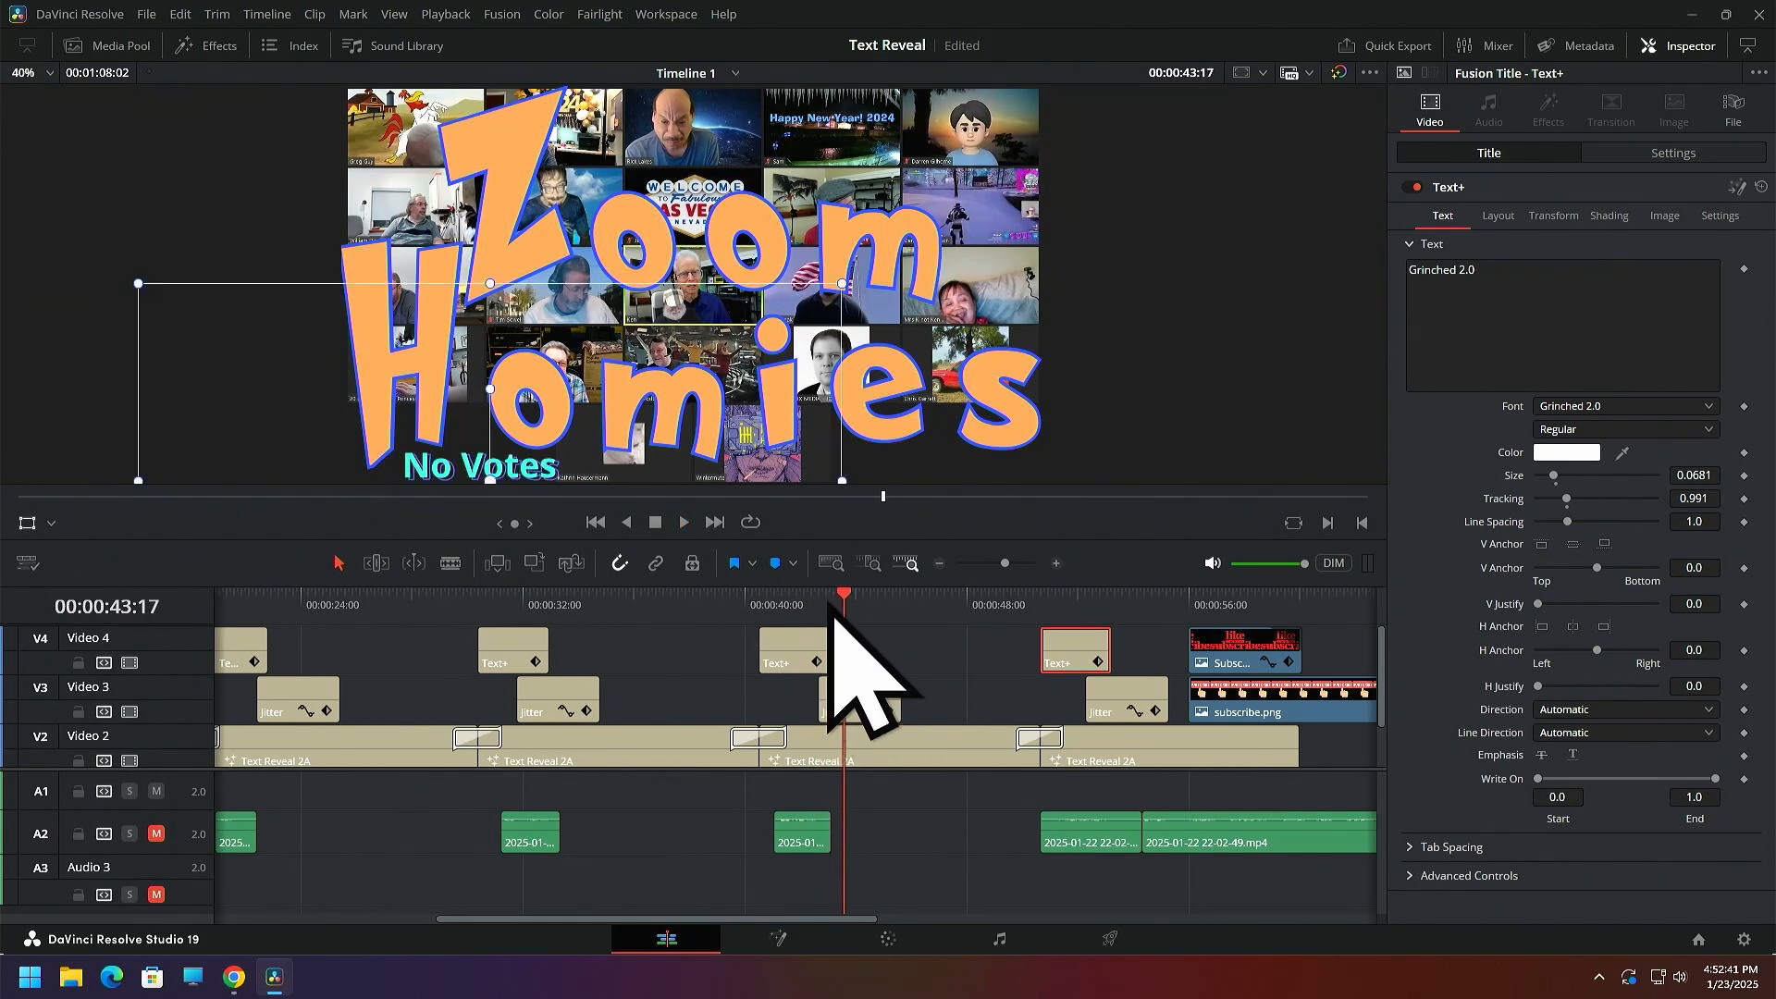
key("Up")
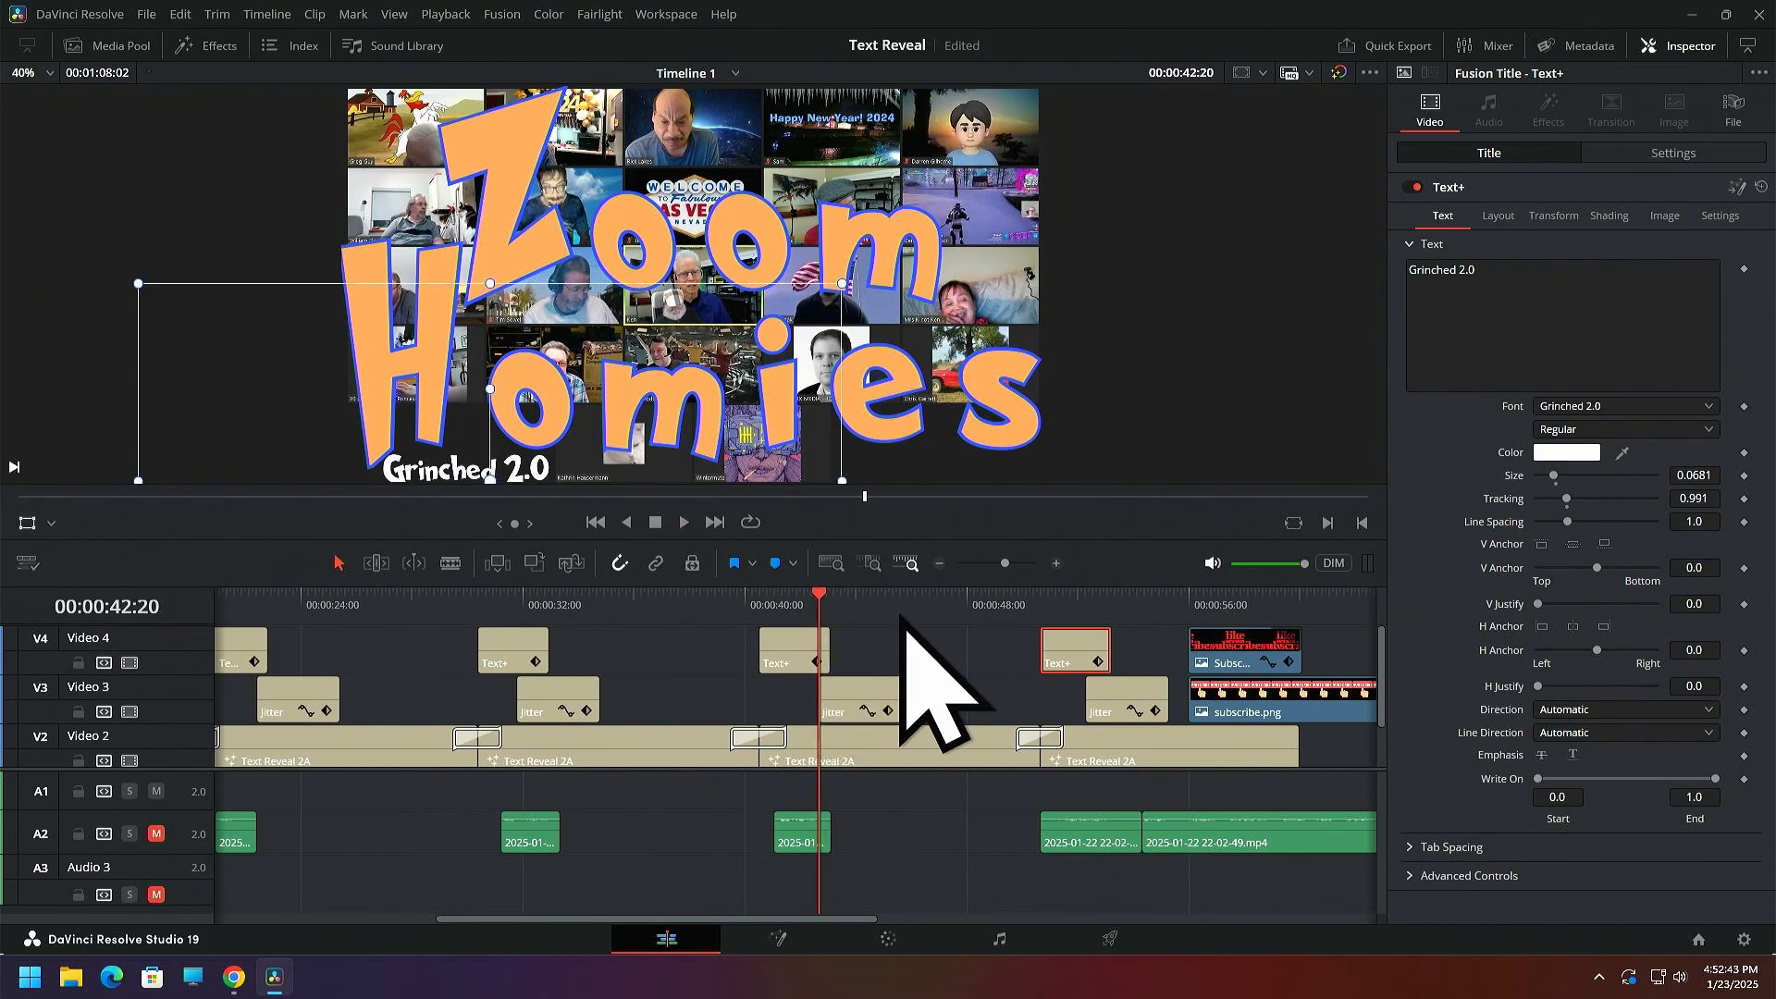
key("space")
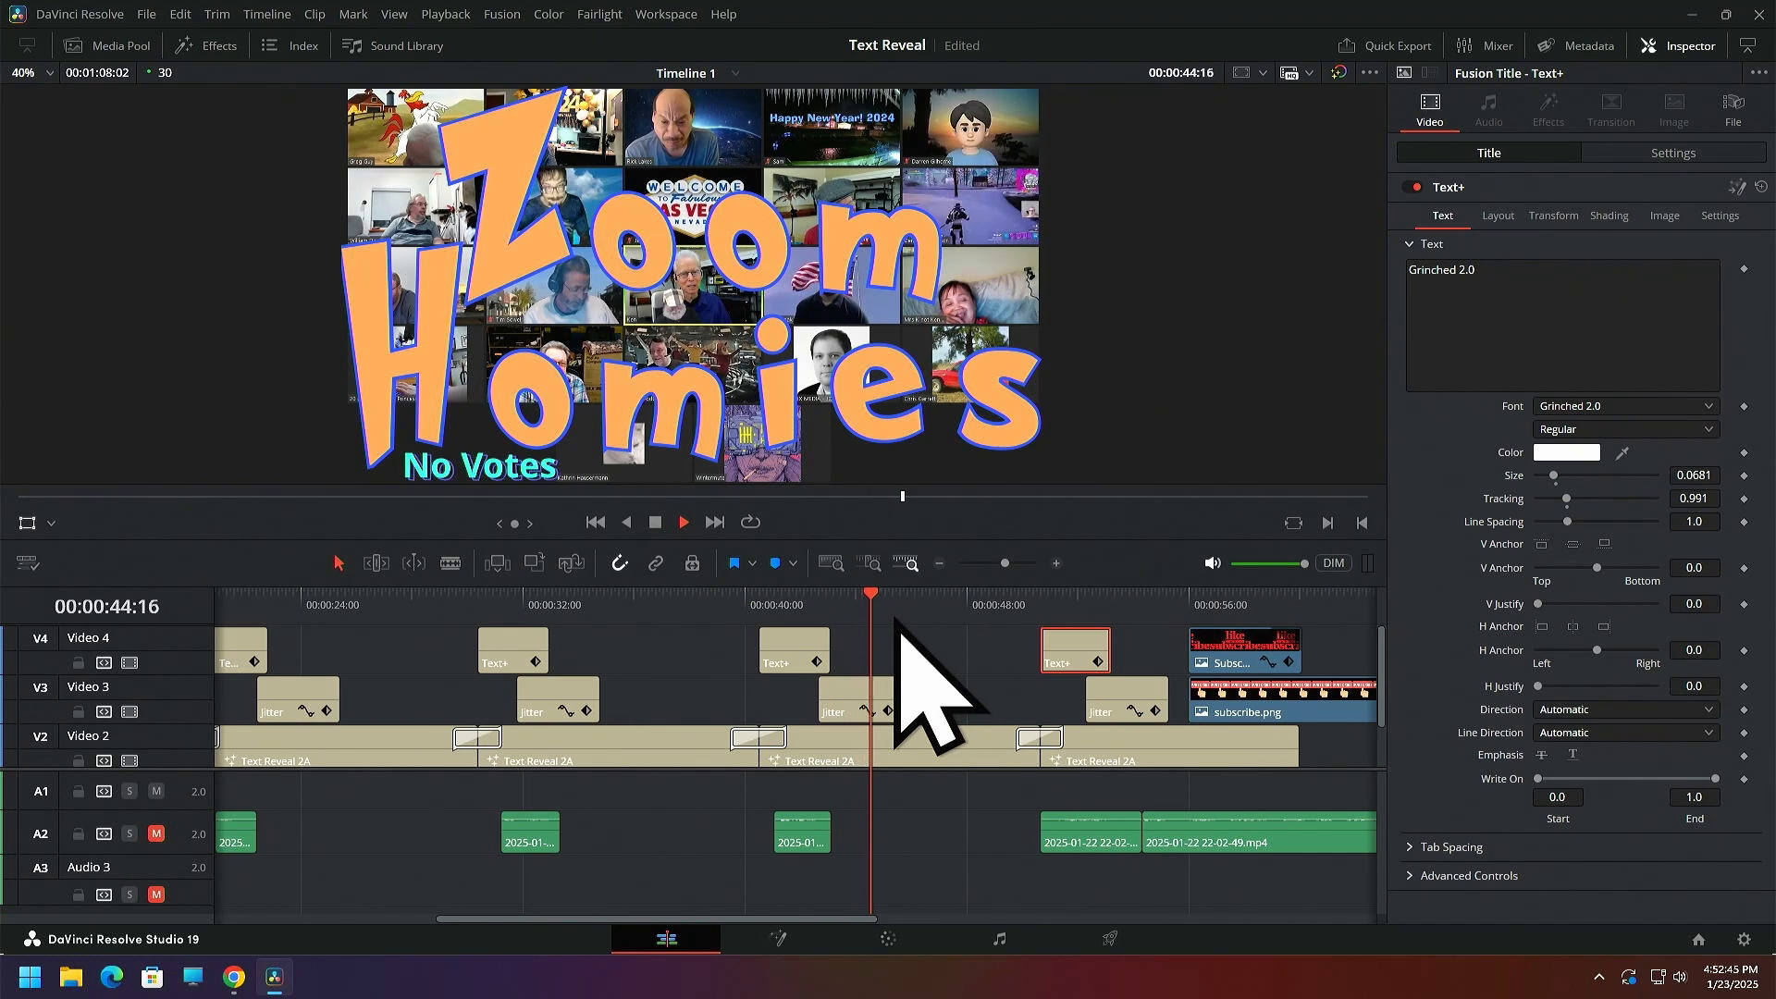
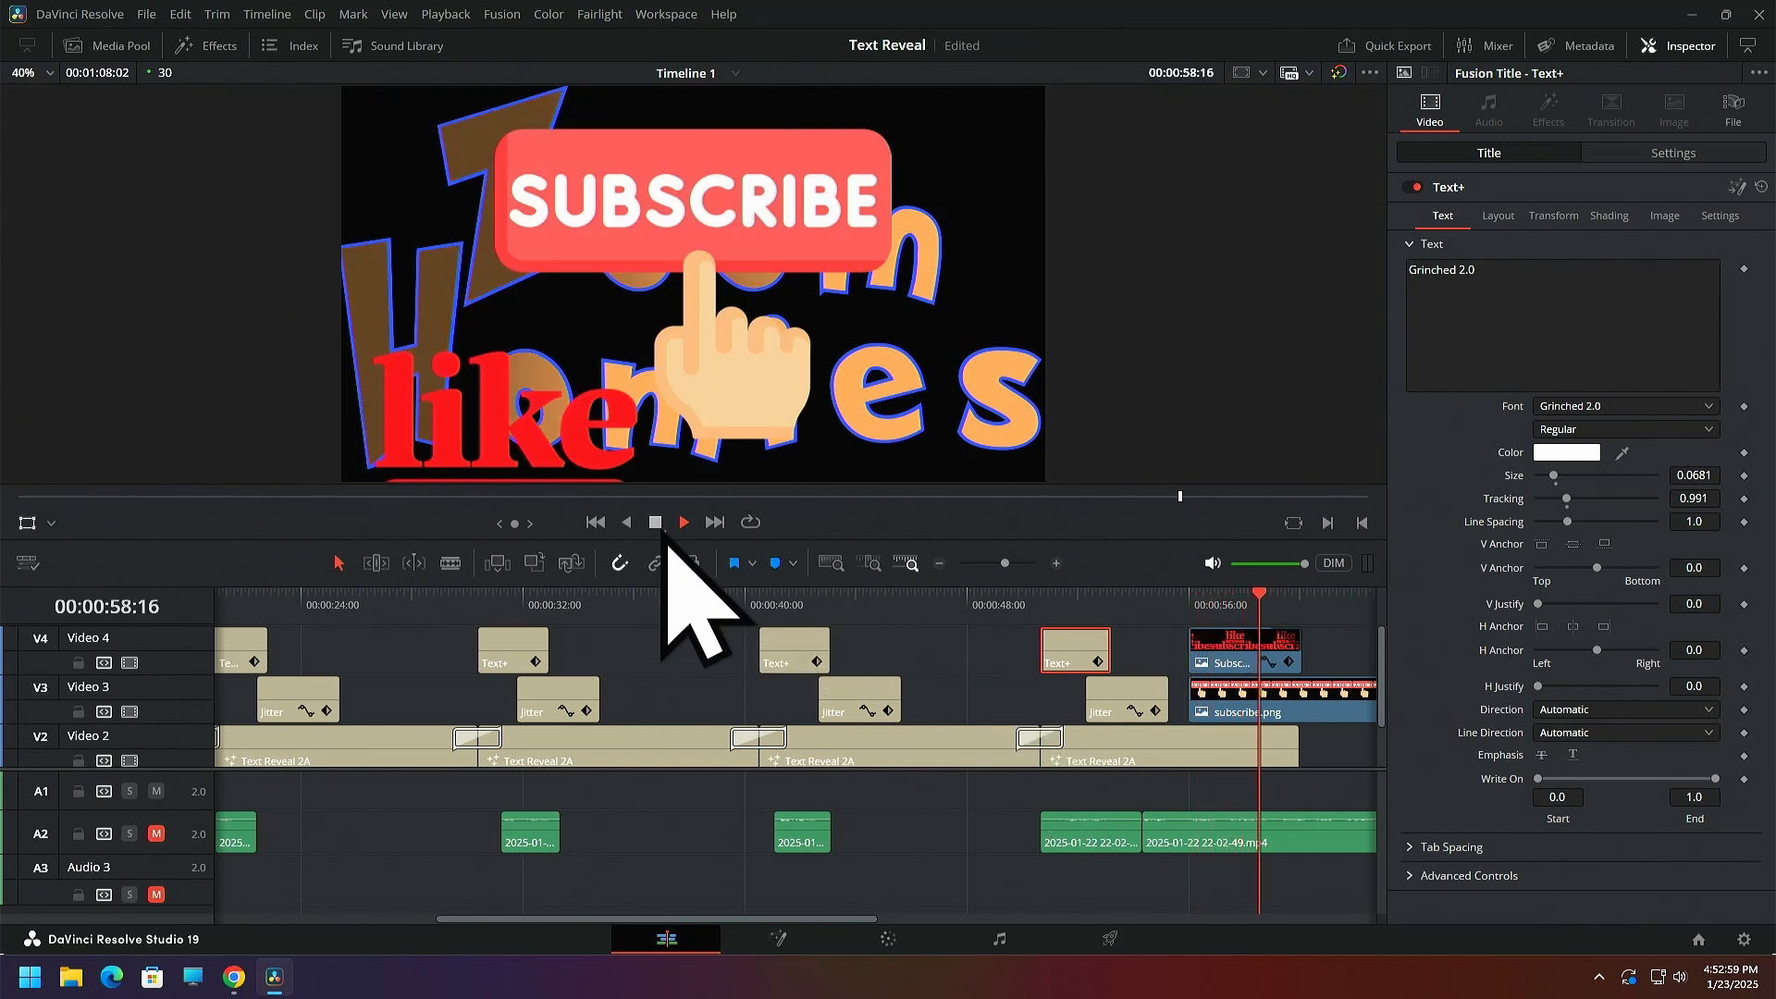
Step: Play back the fourth through sixth vote and caption titles to review how they appear over the clips
key("space")
left_click(758, 613)
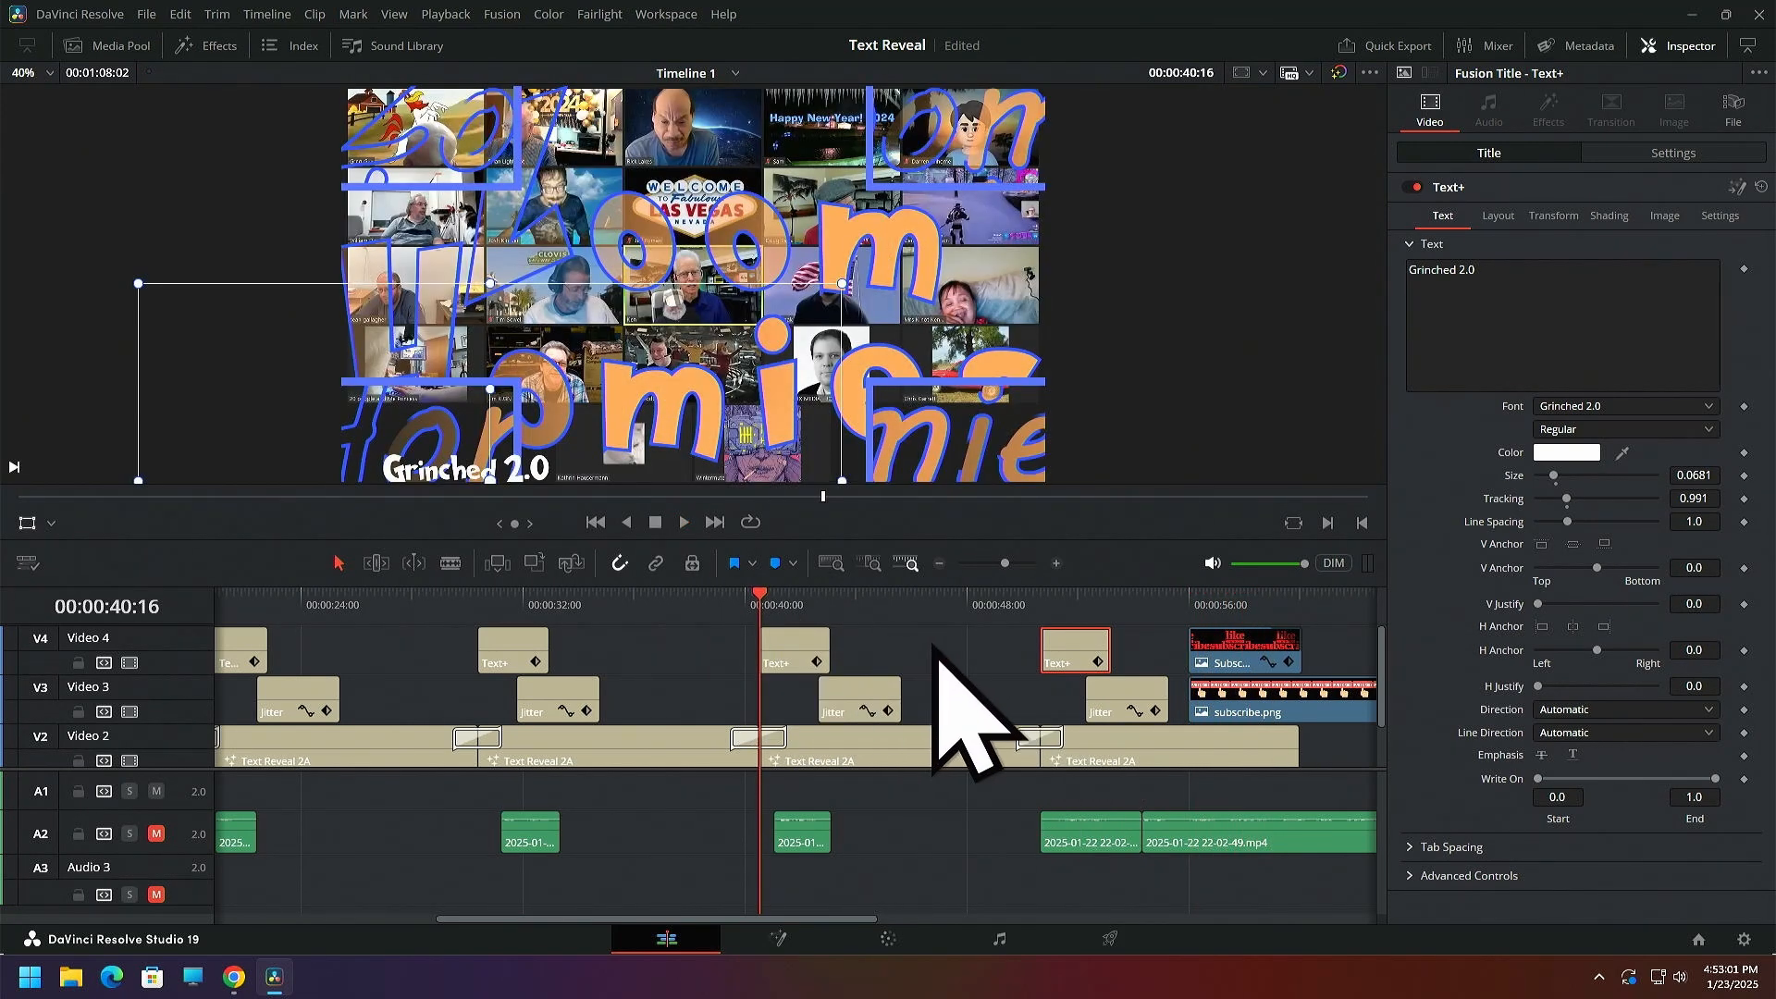
left_click(1042, 599)
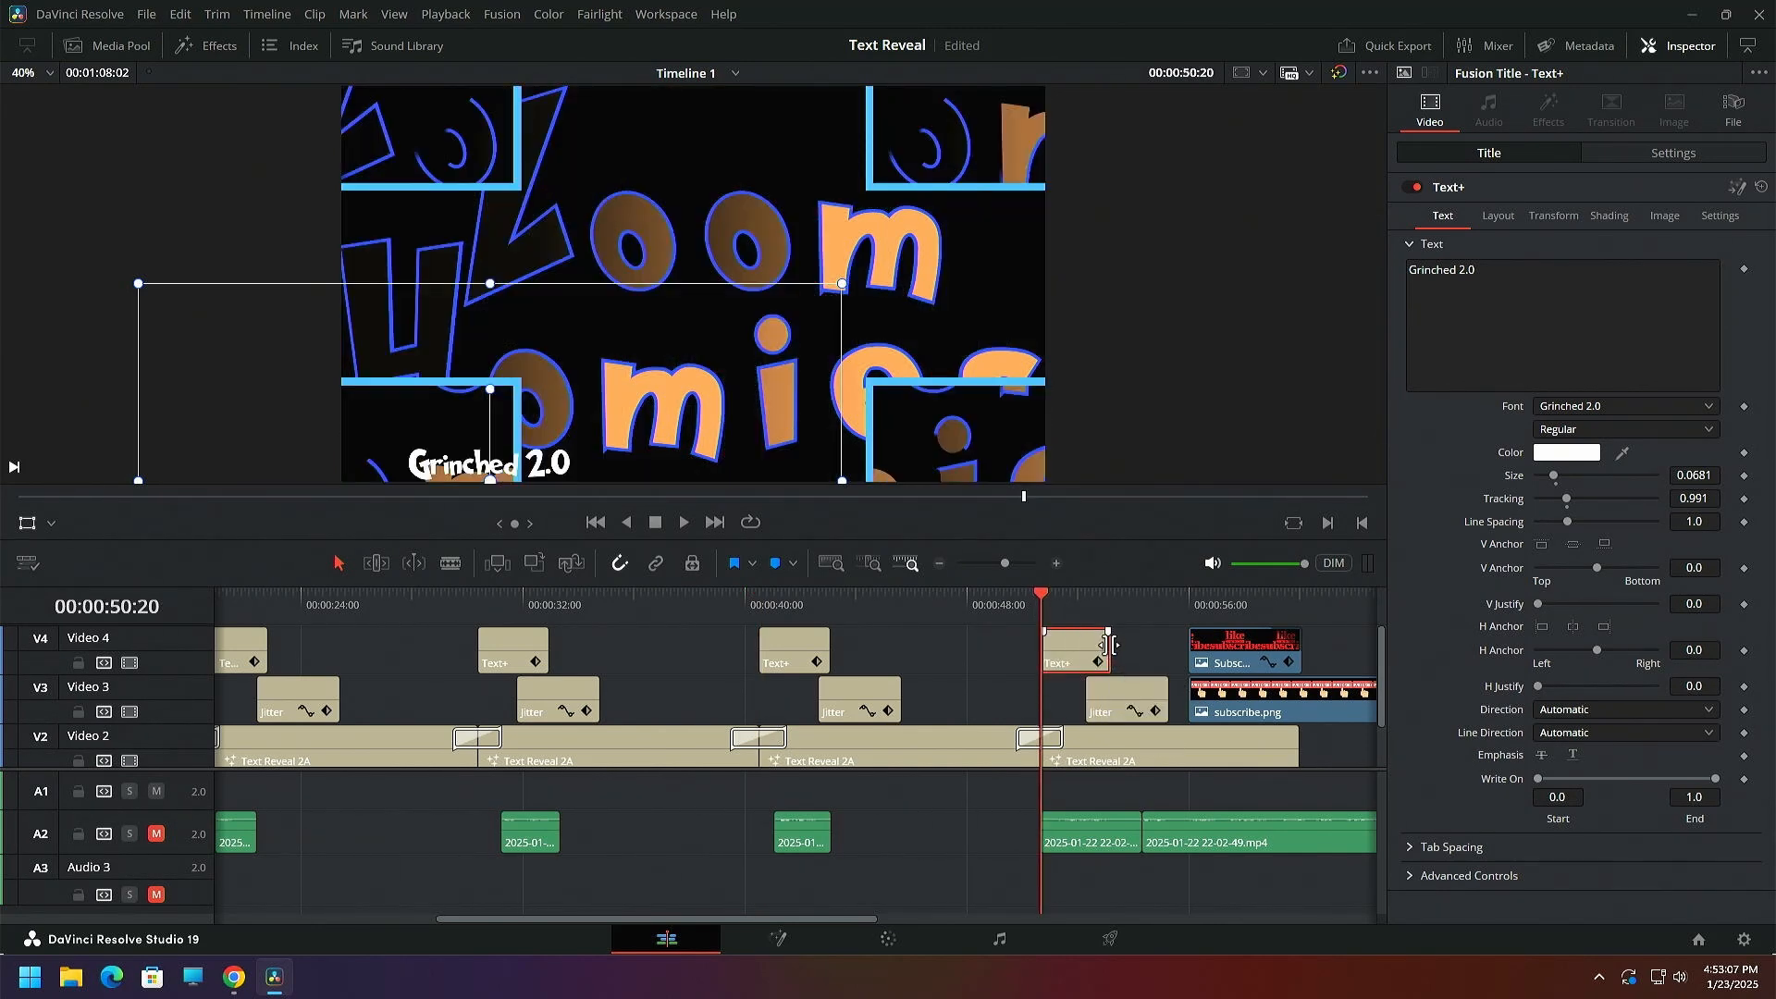
left_click_drag(782, 613, 827, 623)
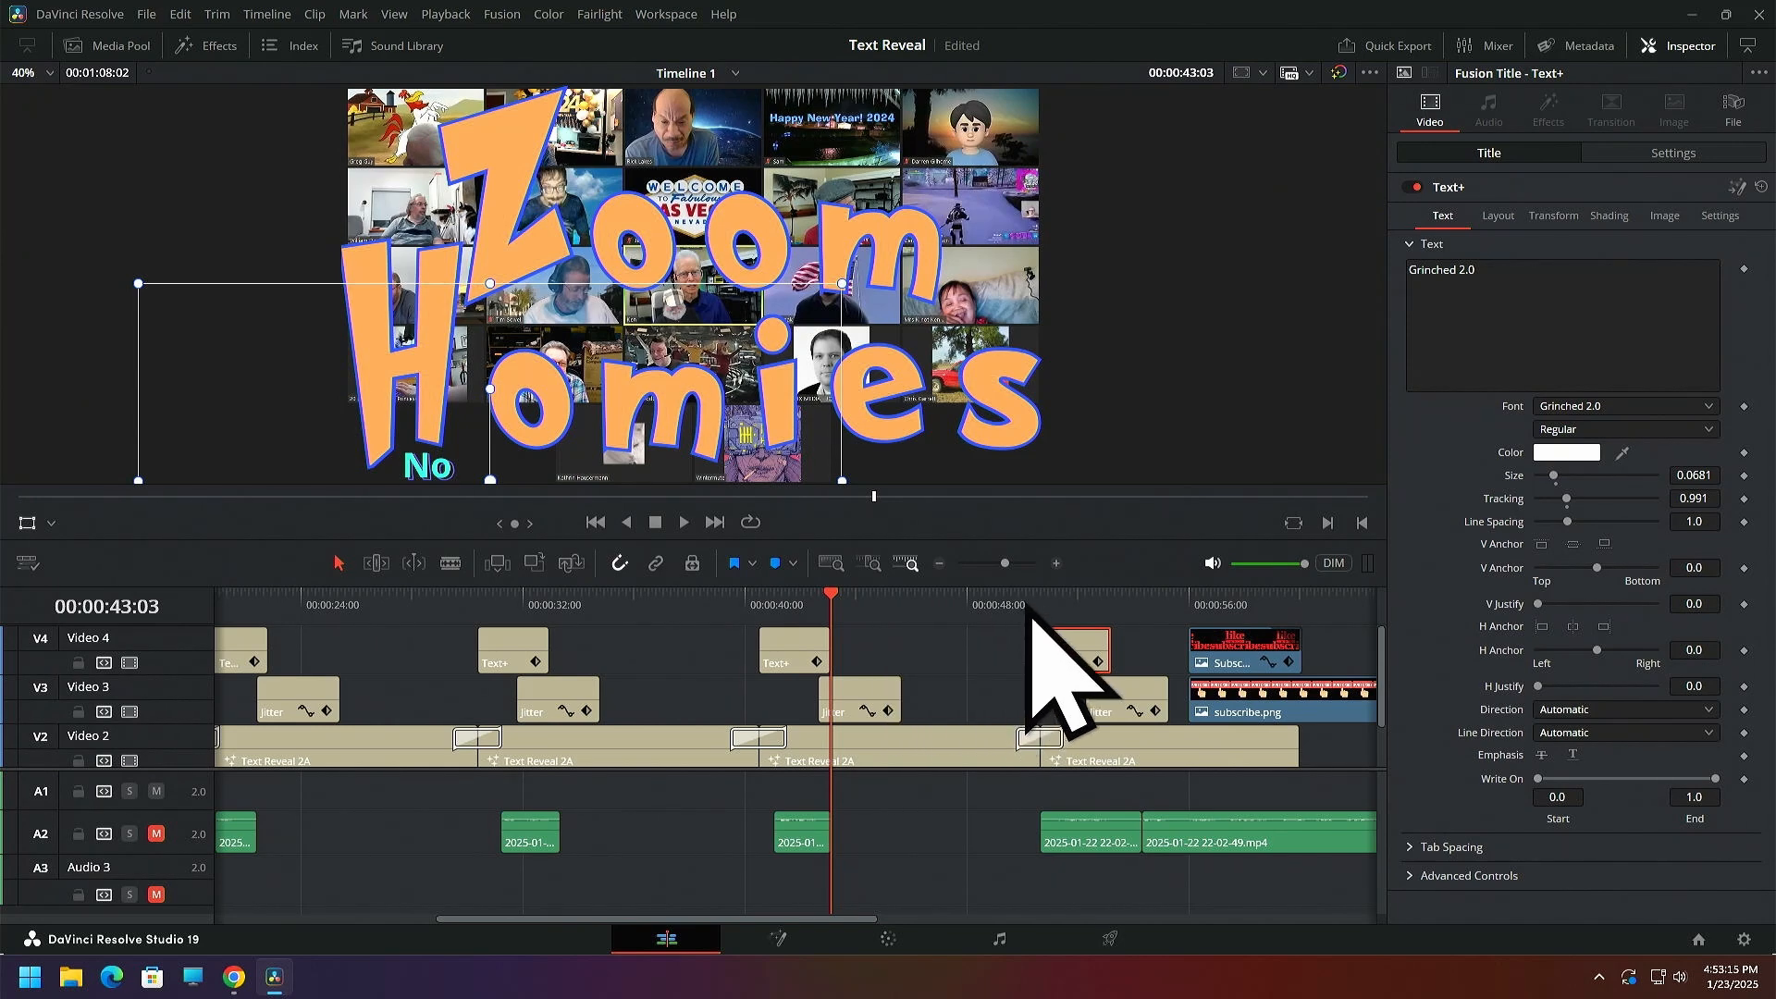
left_click(981, 640)
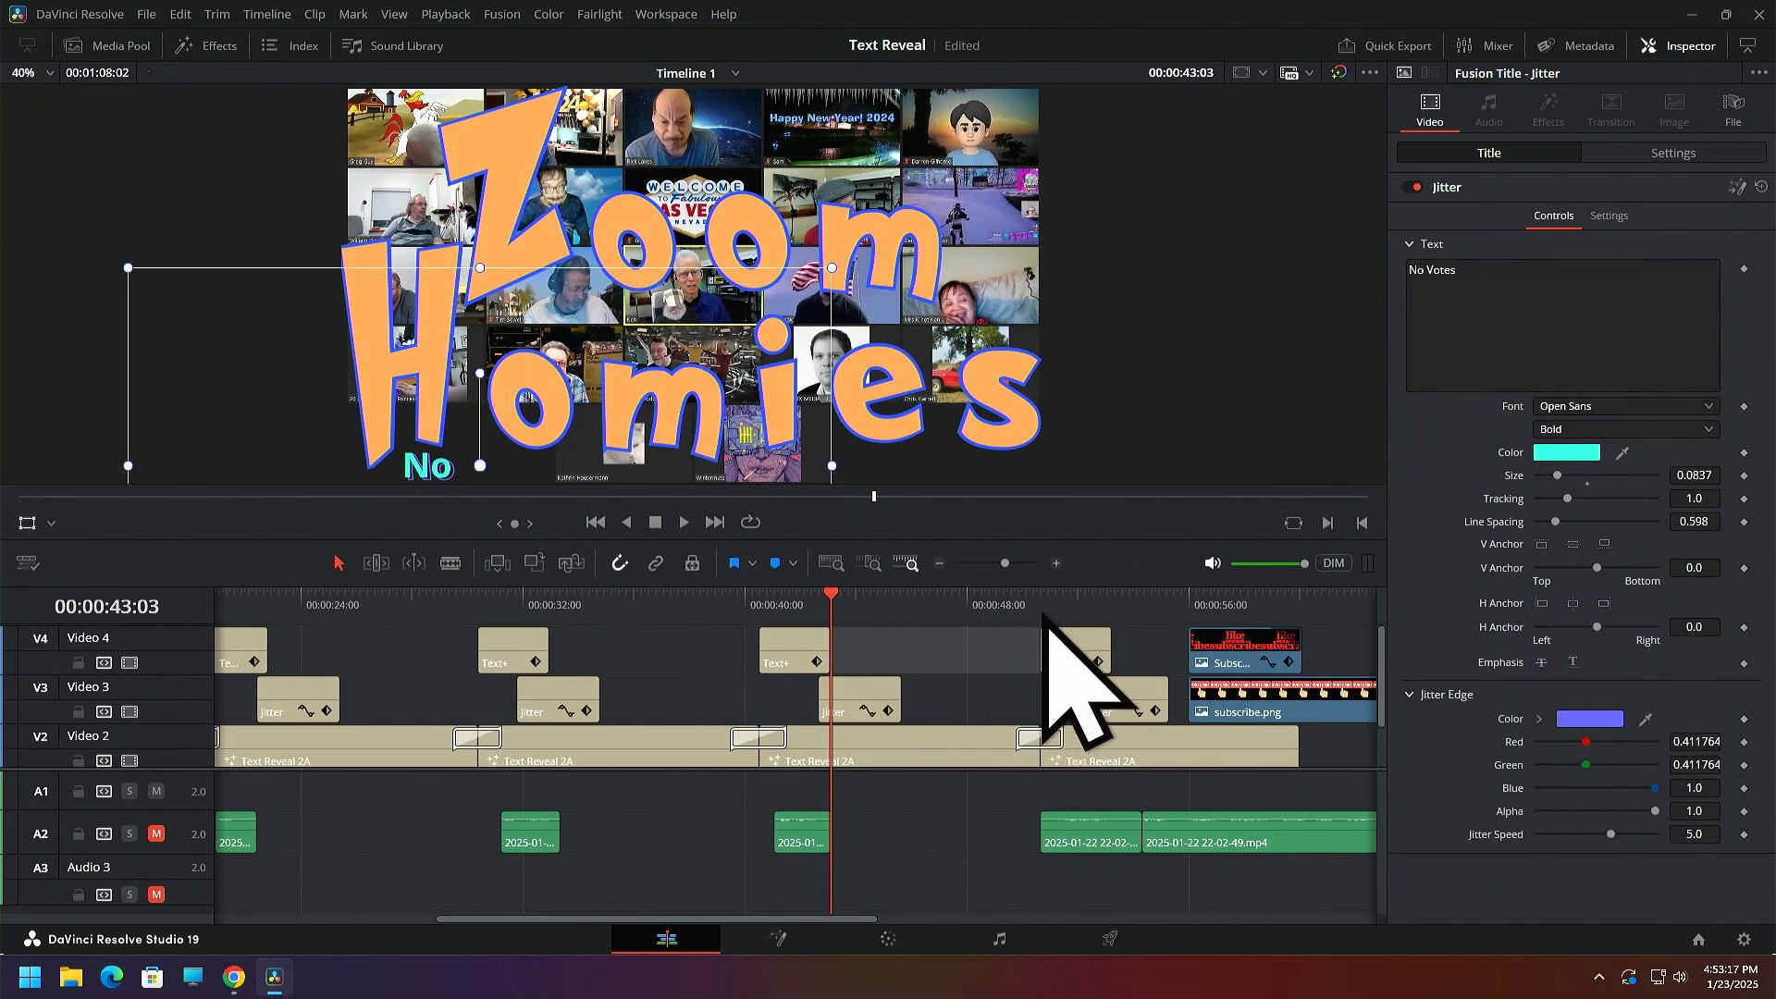
mouse_move(1043, 606)
left_mouse_down()
mouse_move(1109, 605)
mouse_move(1075, 622)
left_mouse_up()
key("space")
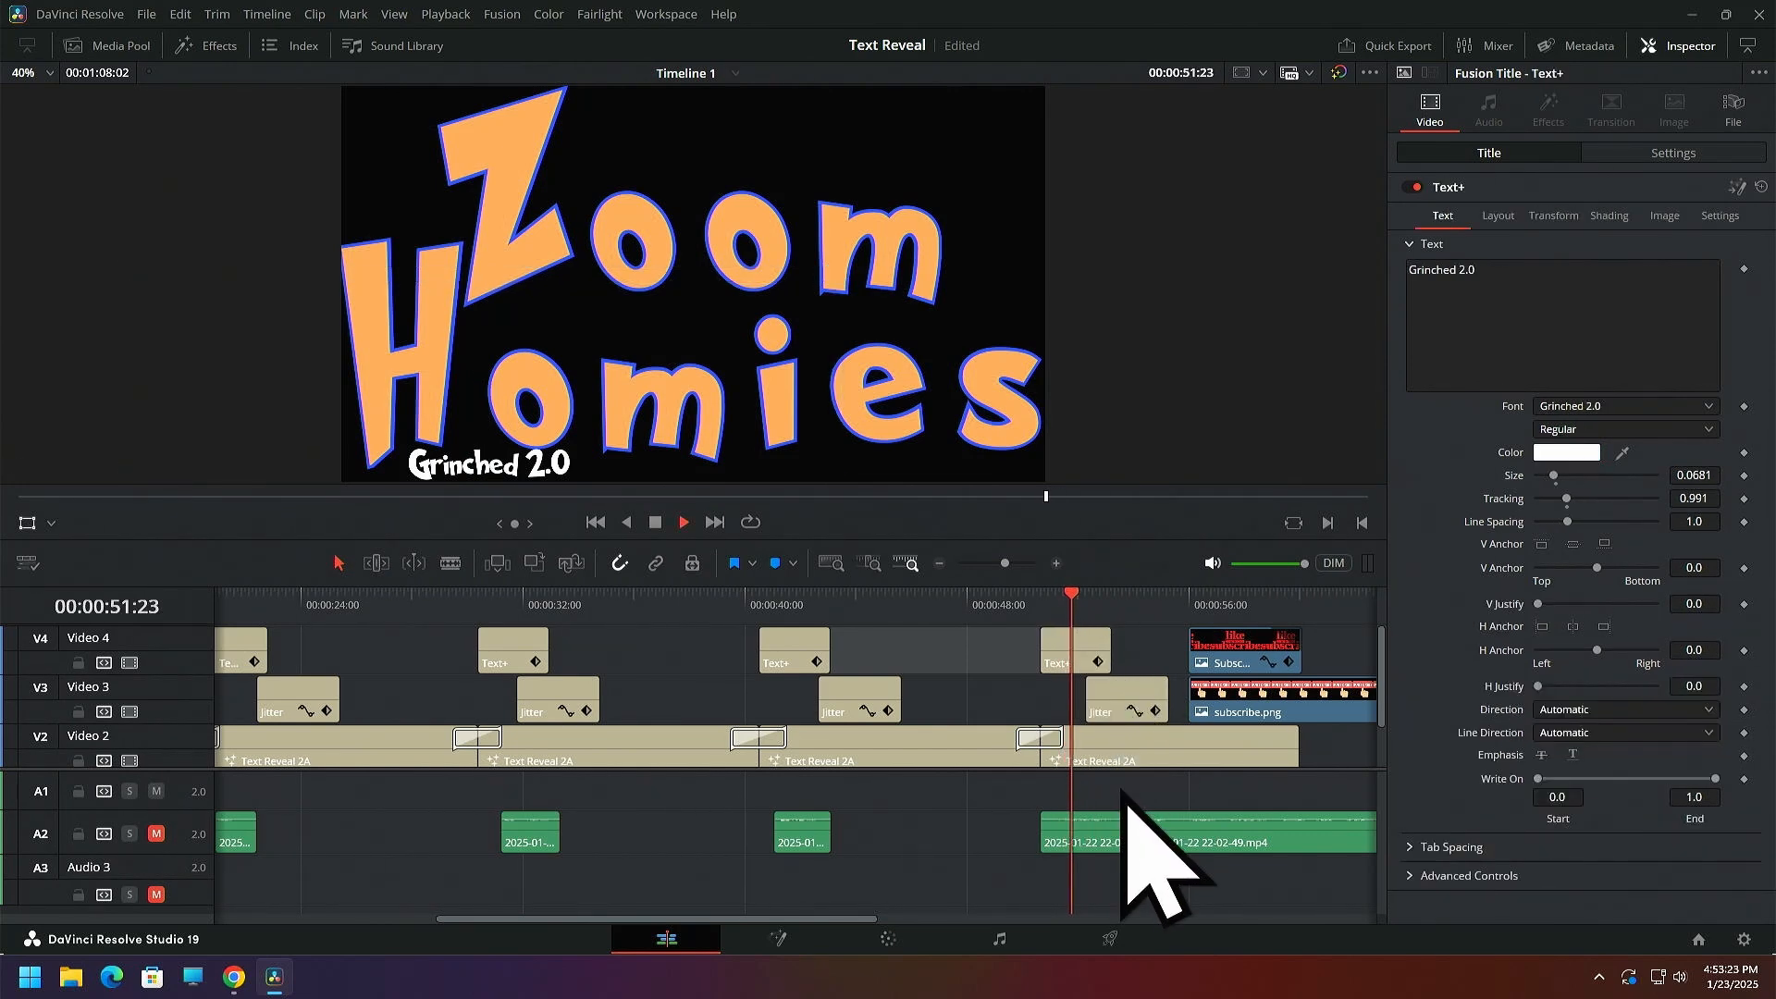
key("space")
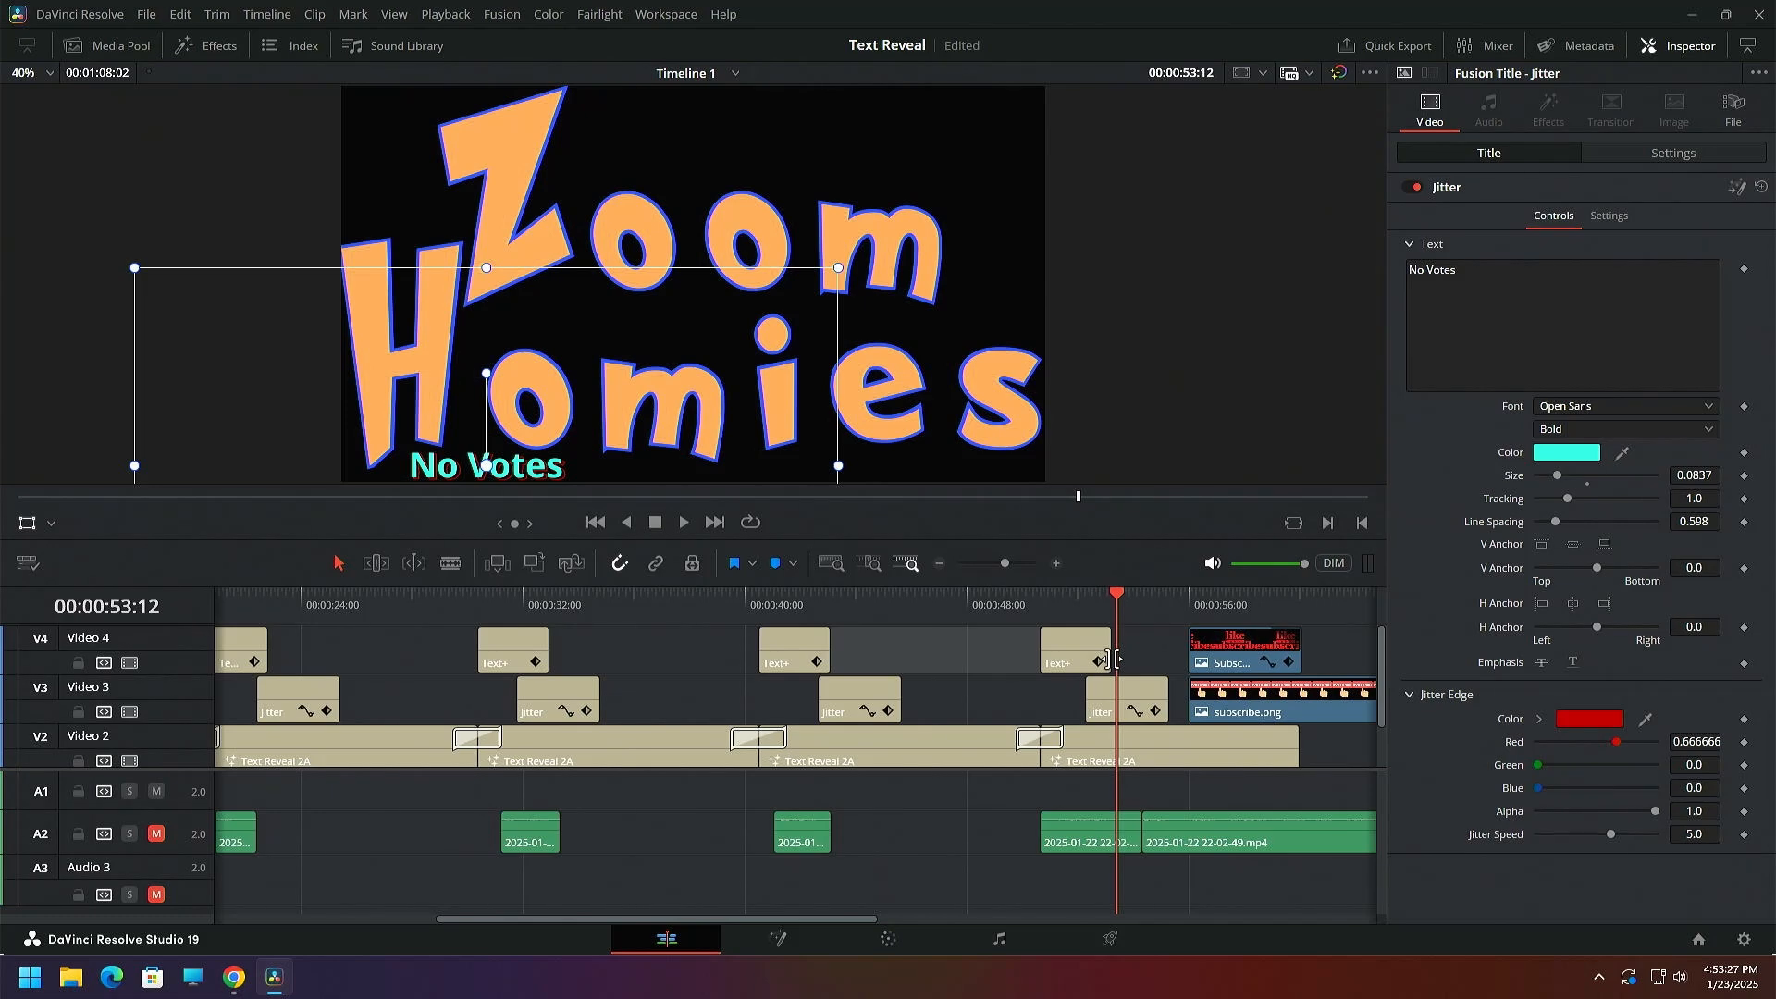
Step: Shorten the end of the sixth caption clip slightly and preview the result
left_click(1086, 611)
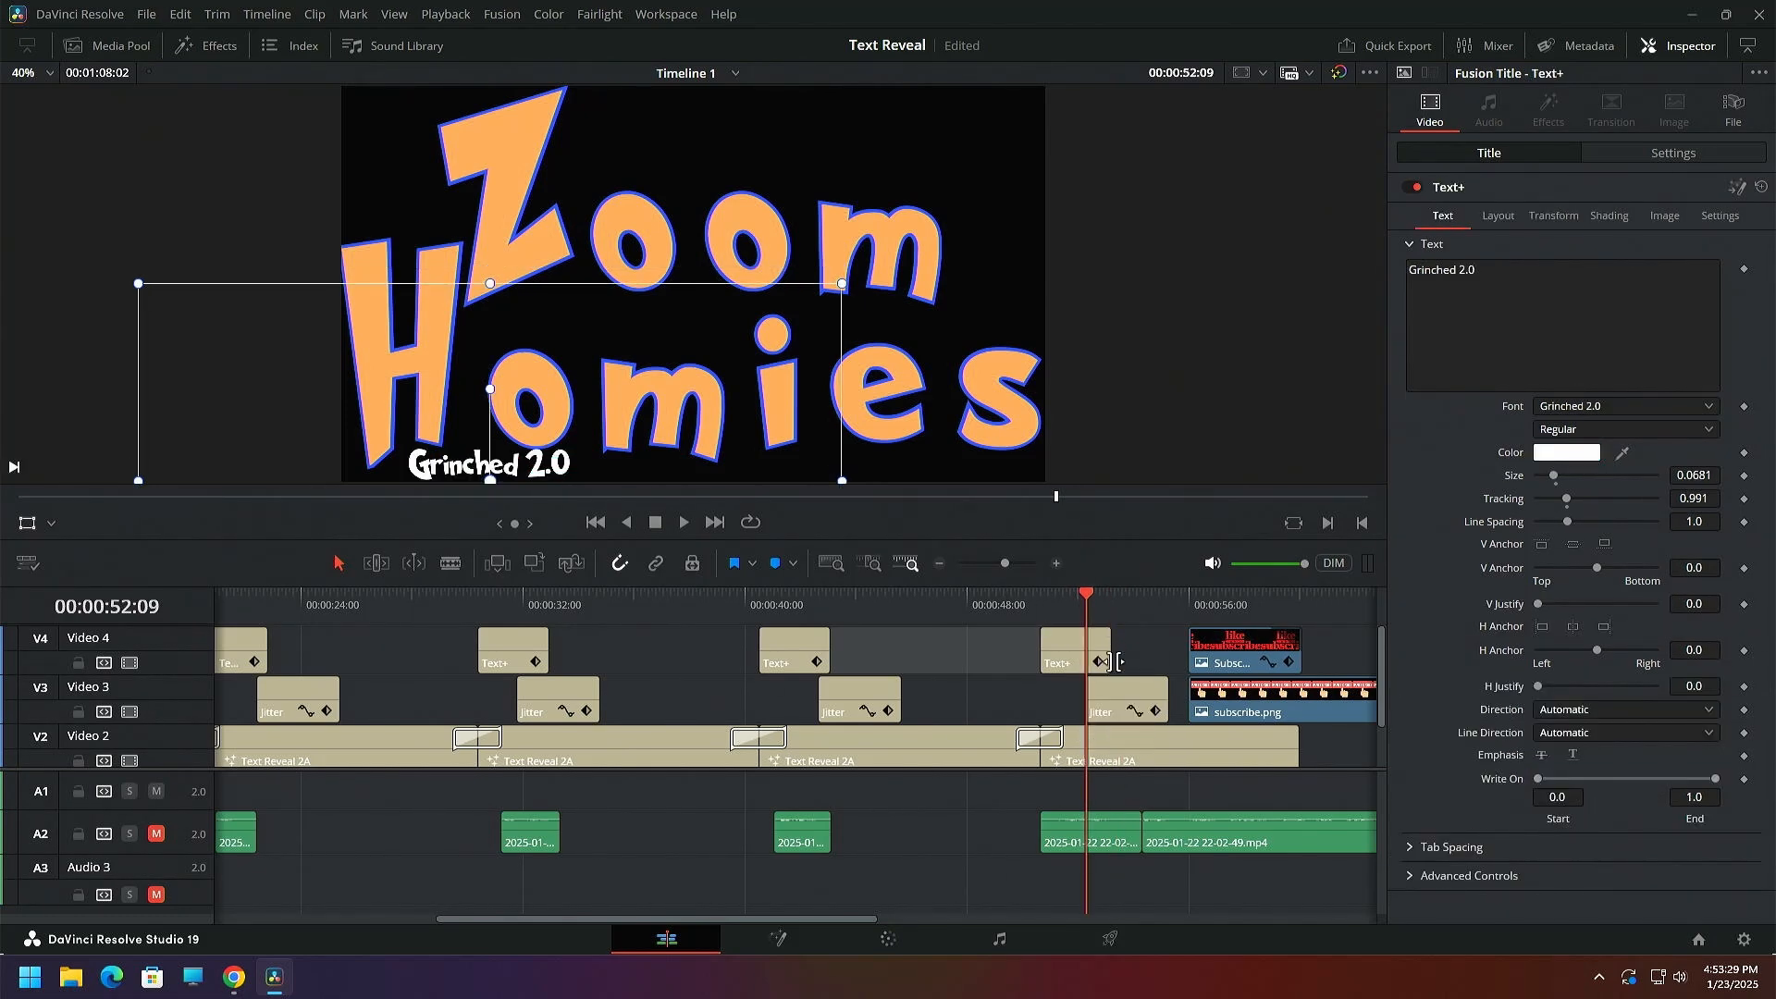
left_click_drag(1114, 658, 1102, 659)
key("space")
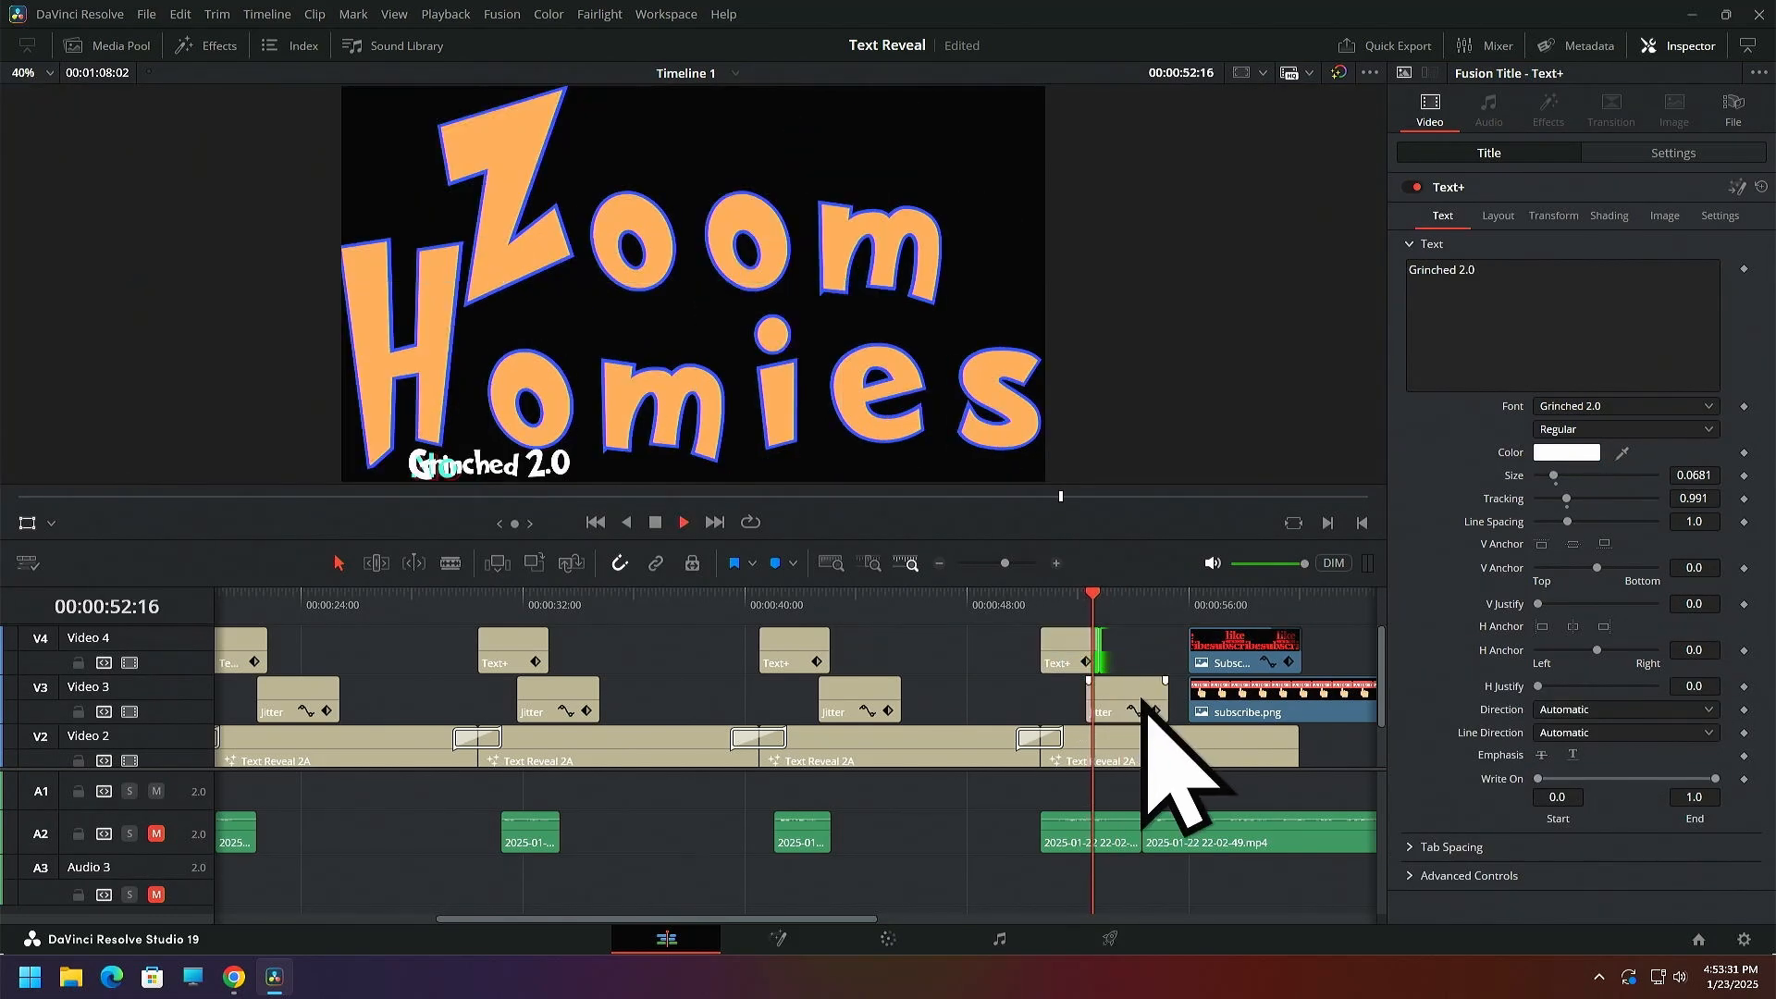
key("space")
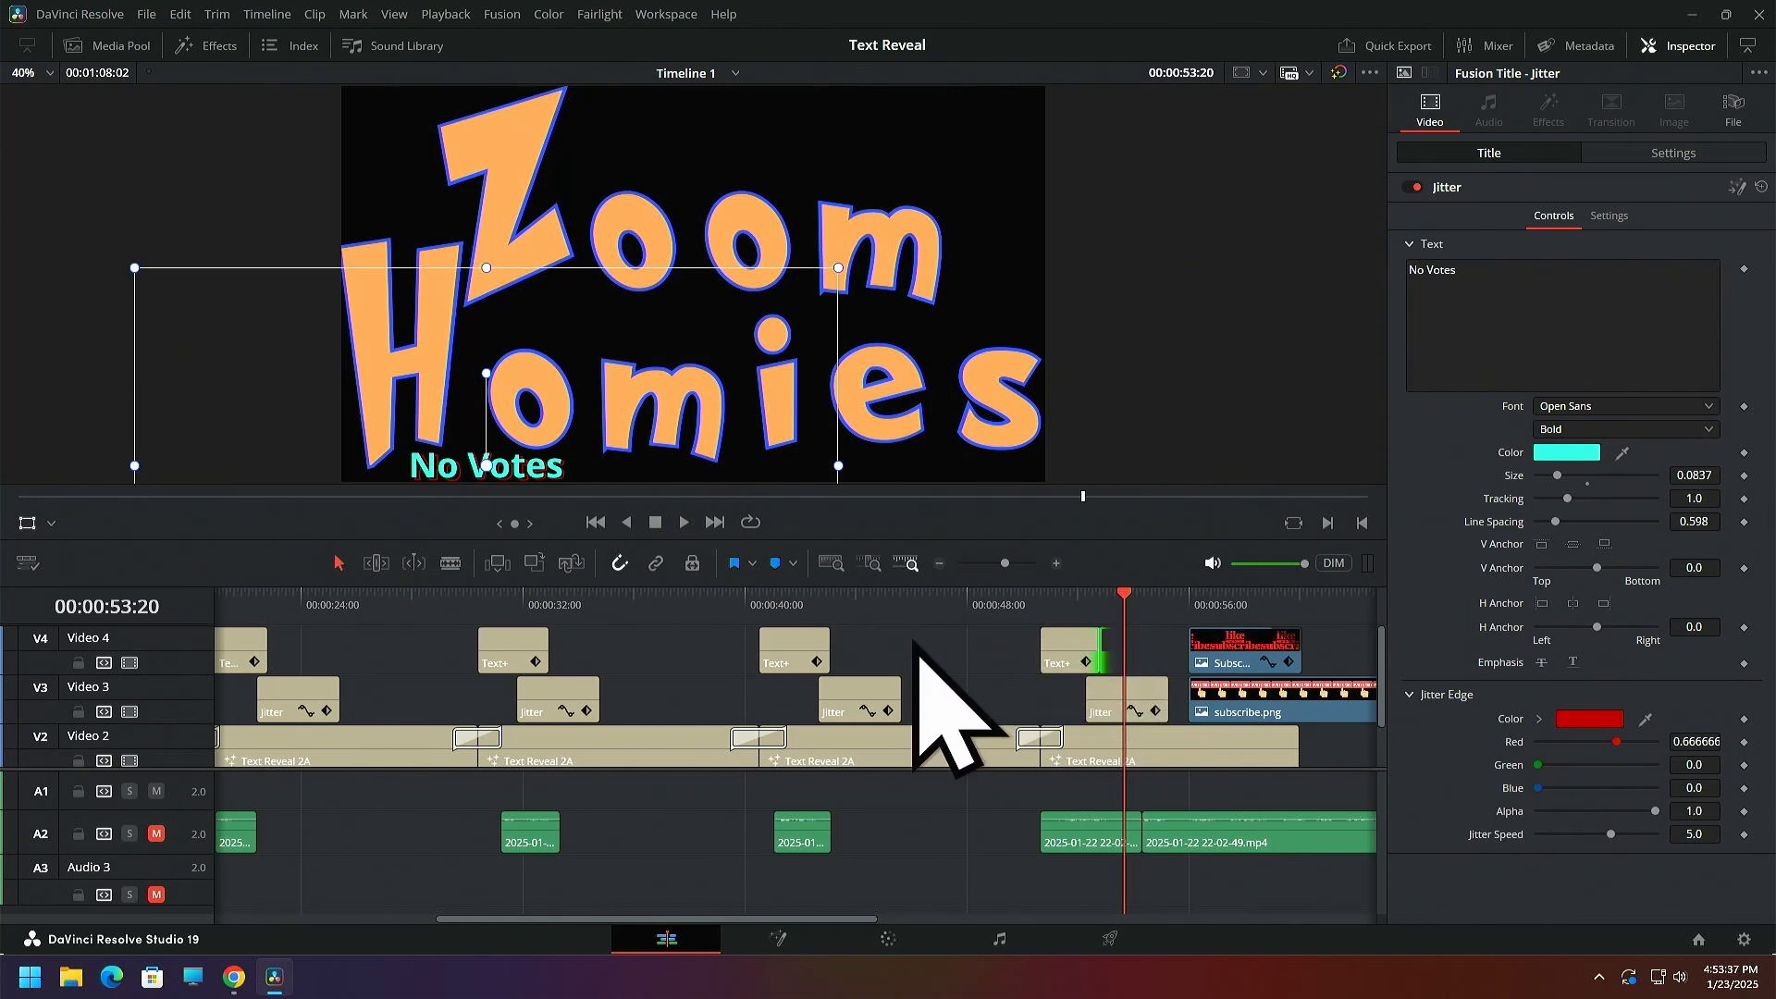
Step: Rename the upper title track to Font Type, with the track below named VOTES
key("Home")
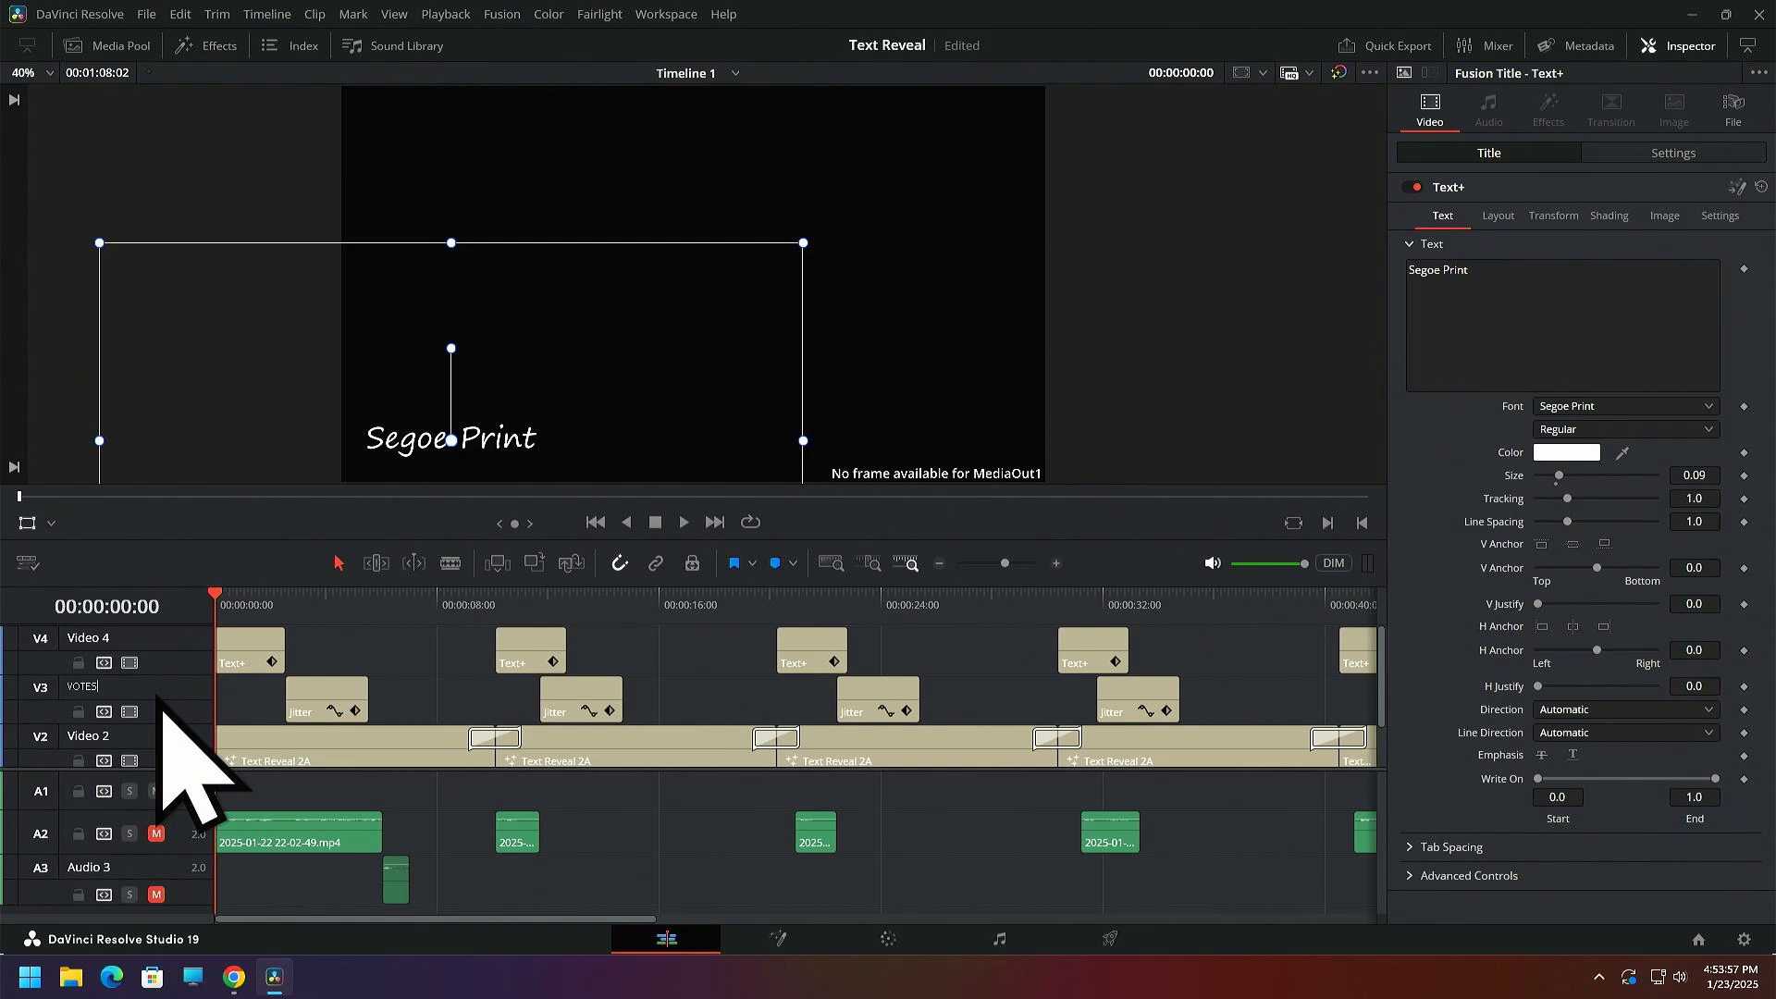
double_click(134, 645)
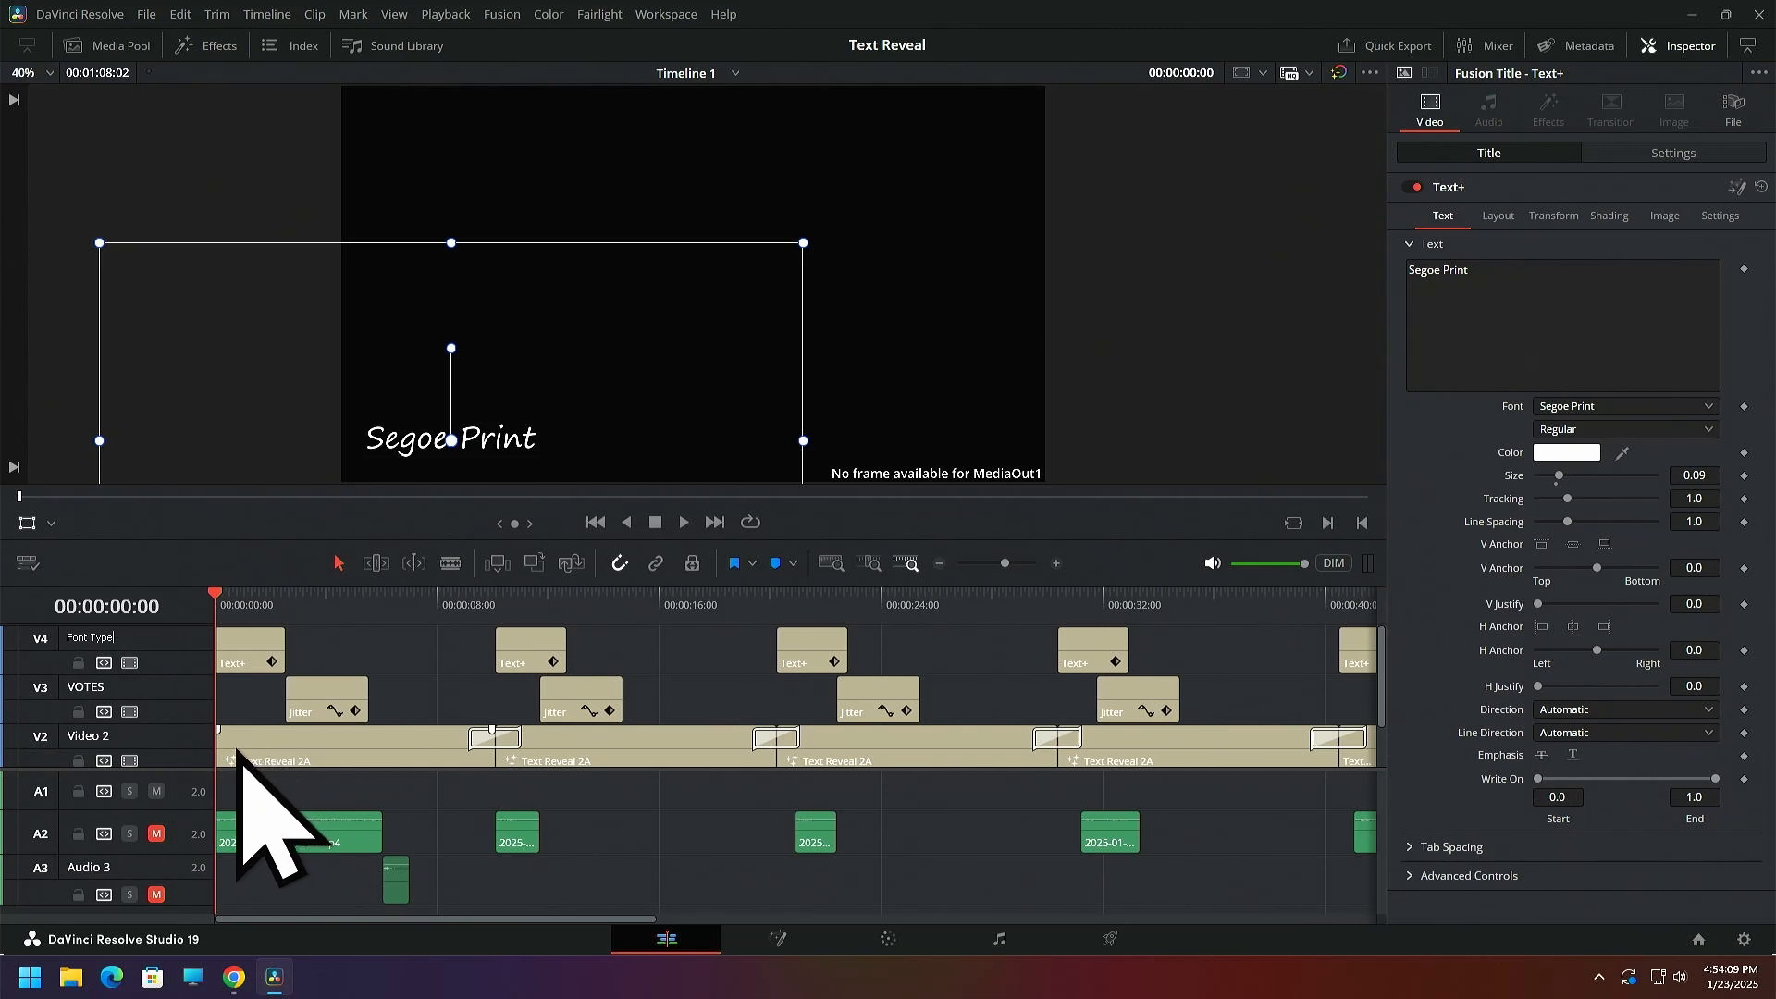
Step: Enlarge the video track area, rename the Video 2 track to 'Oringal Text Exa…', and save the project
left_click(175, 743)
left_click_drag(219, 597, 228, 635)
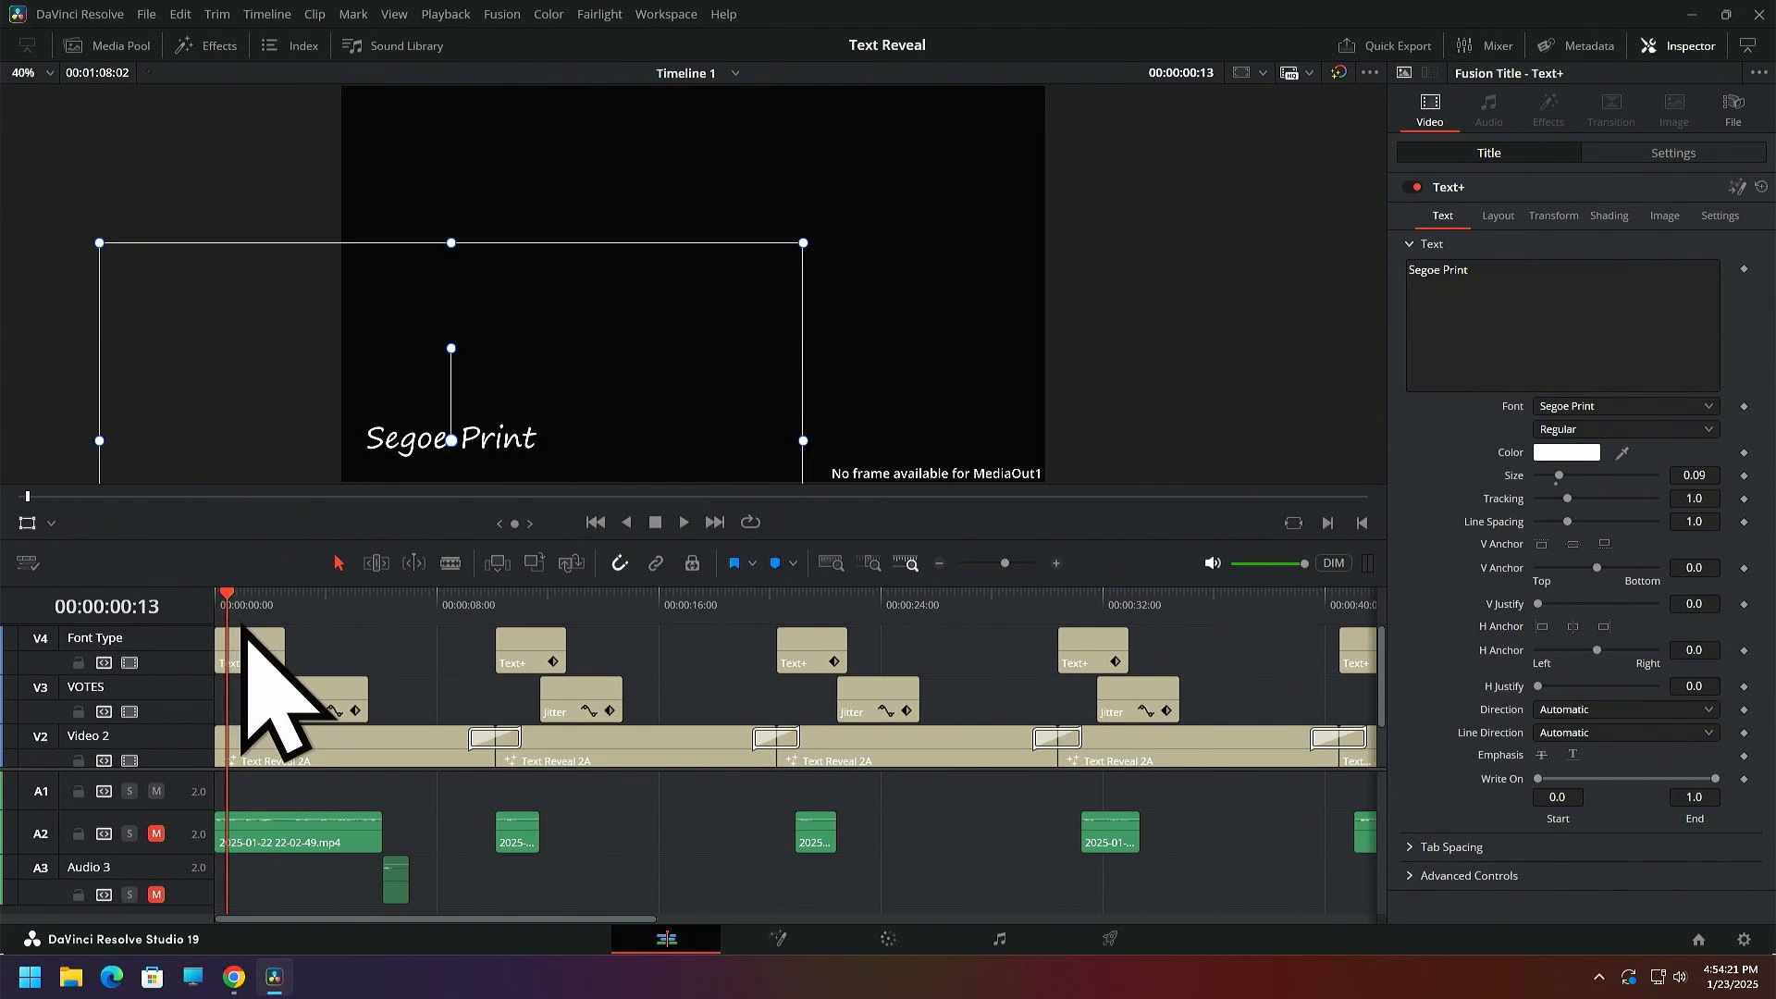
left_click_drag(181, 767, 189, 884)
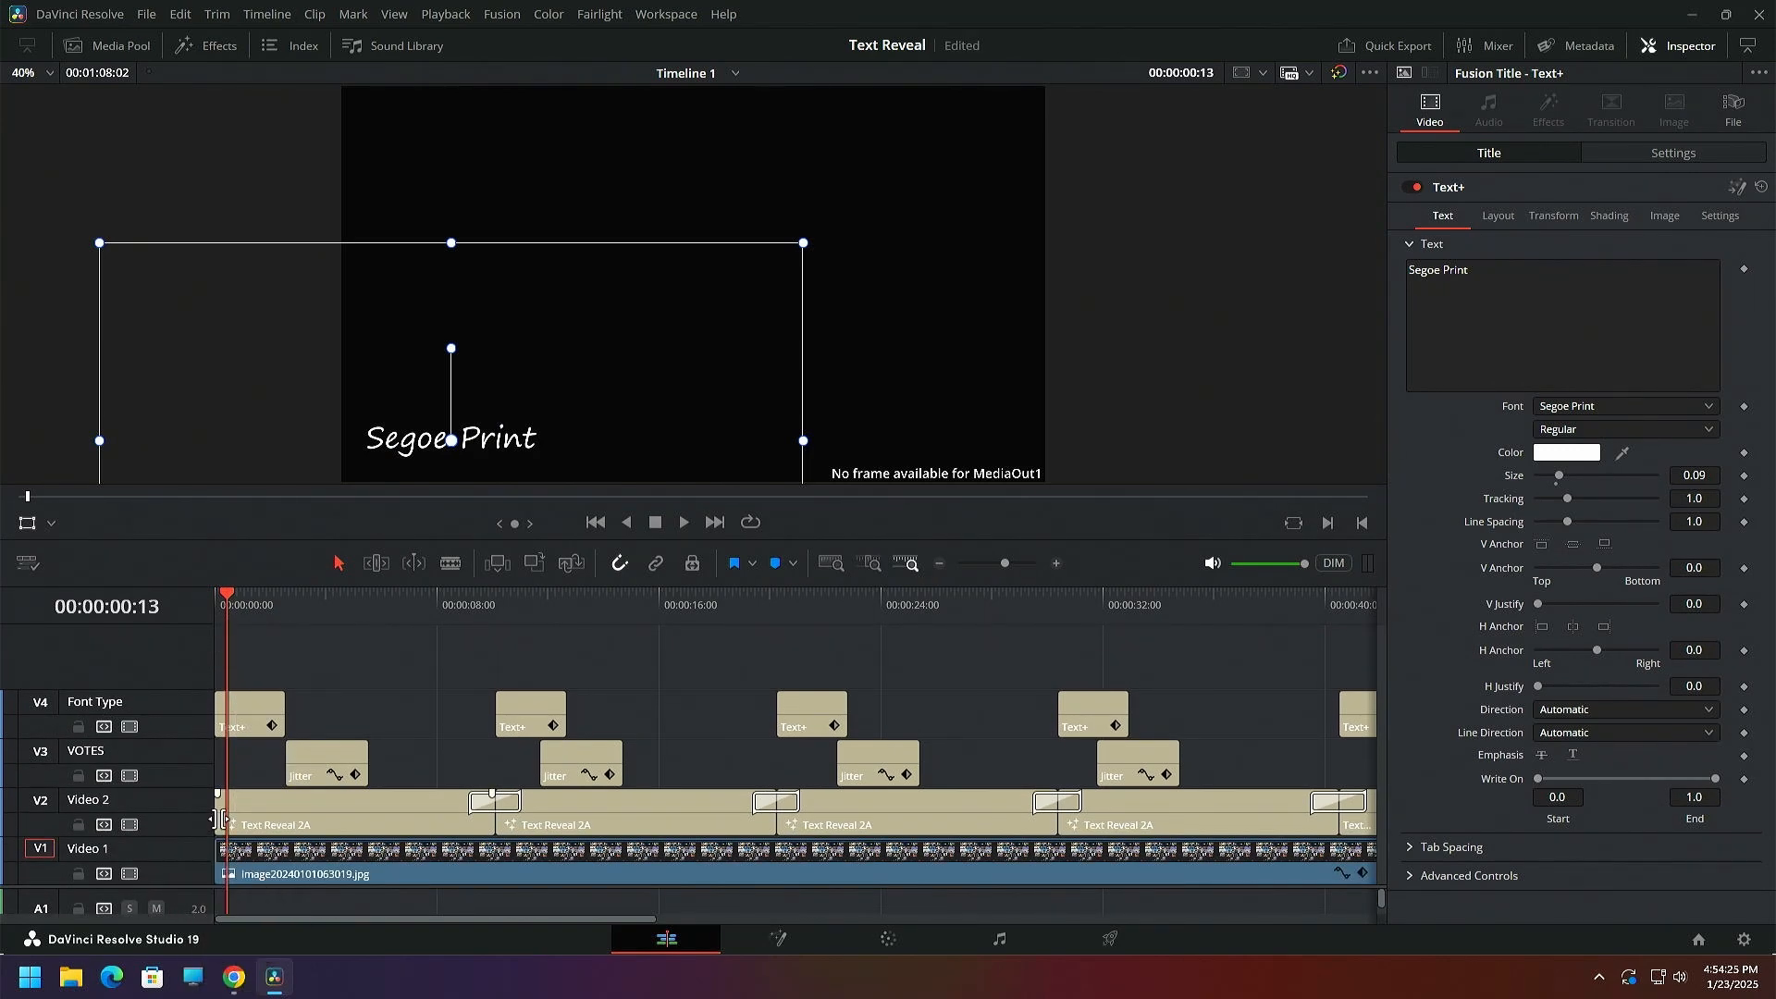
left_click_drag(580, 611, 210, 592)
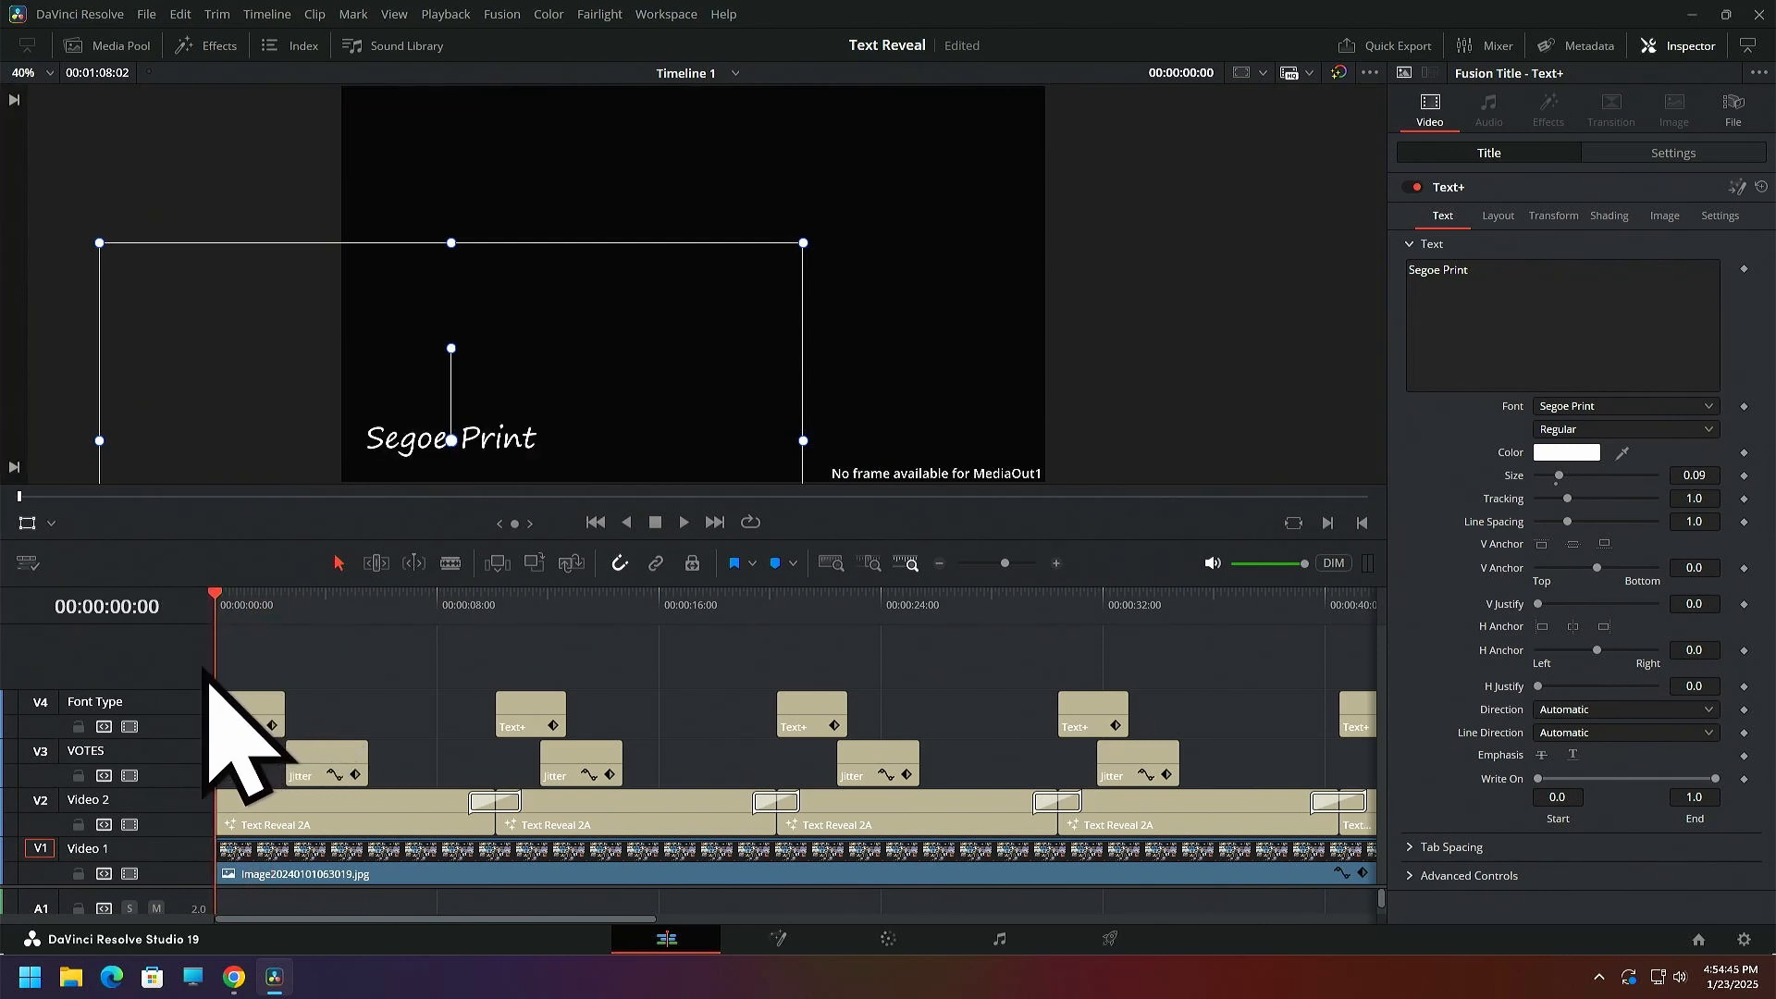
double_click(145, 805)
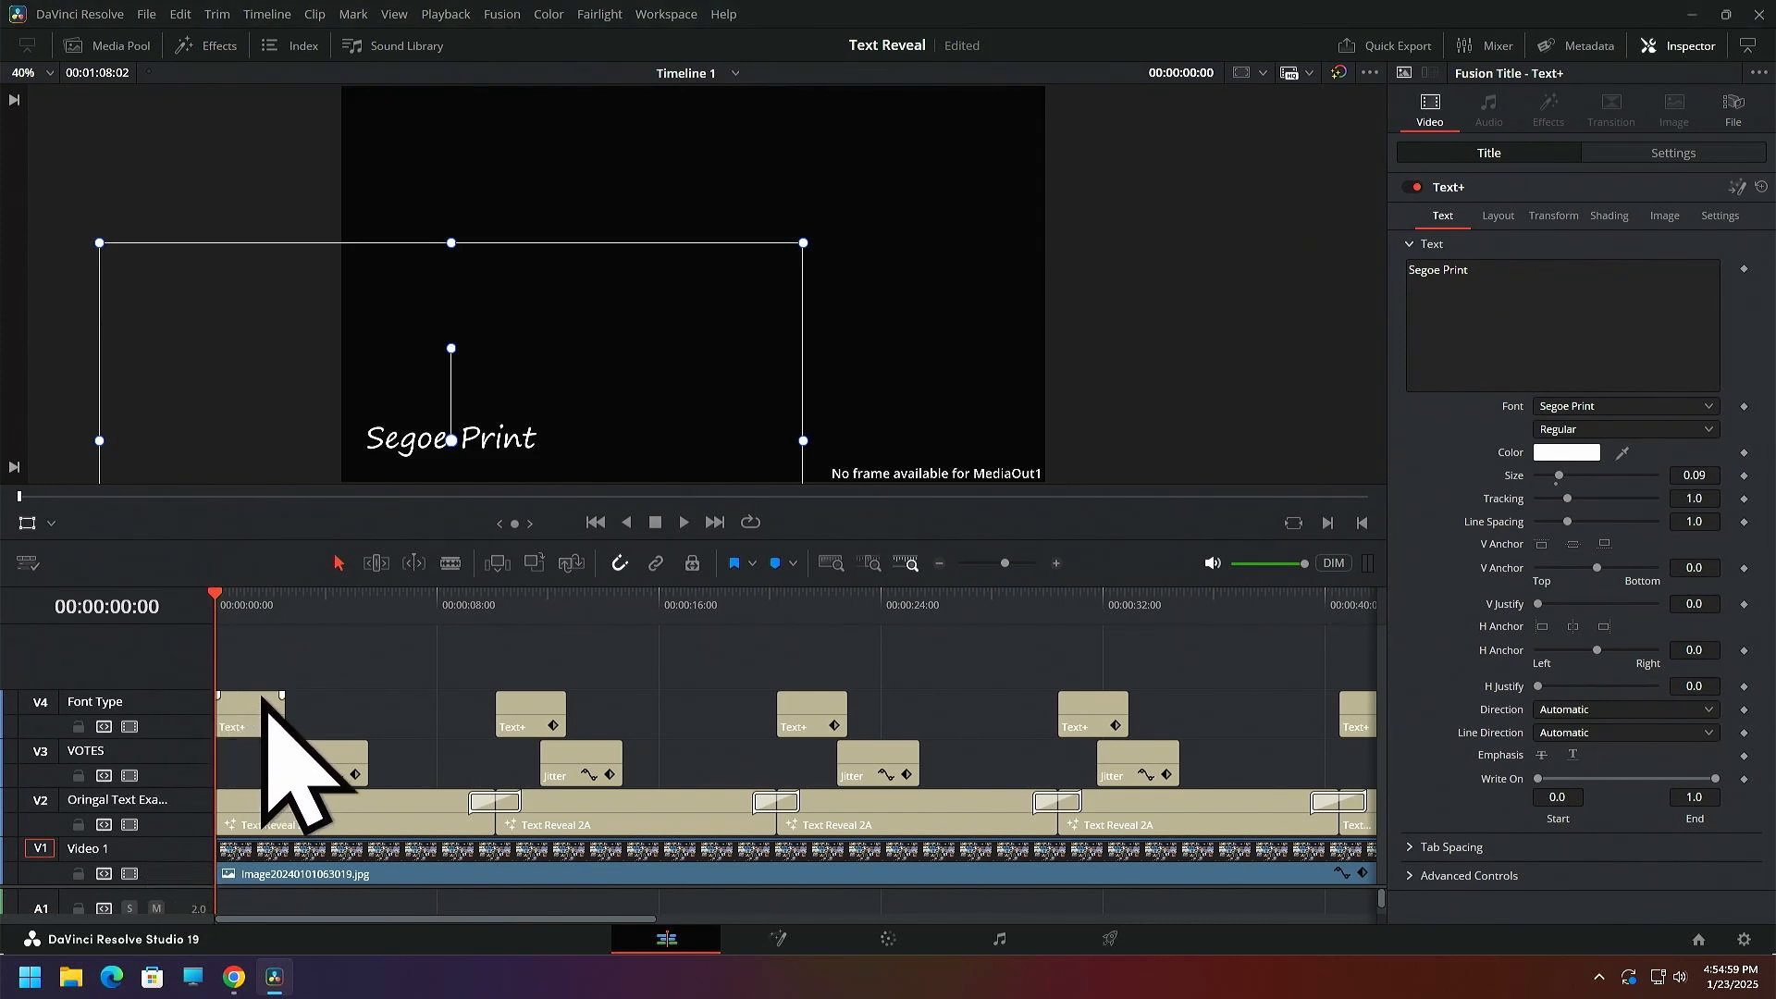
key("ctrl+s")
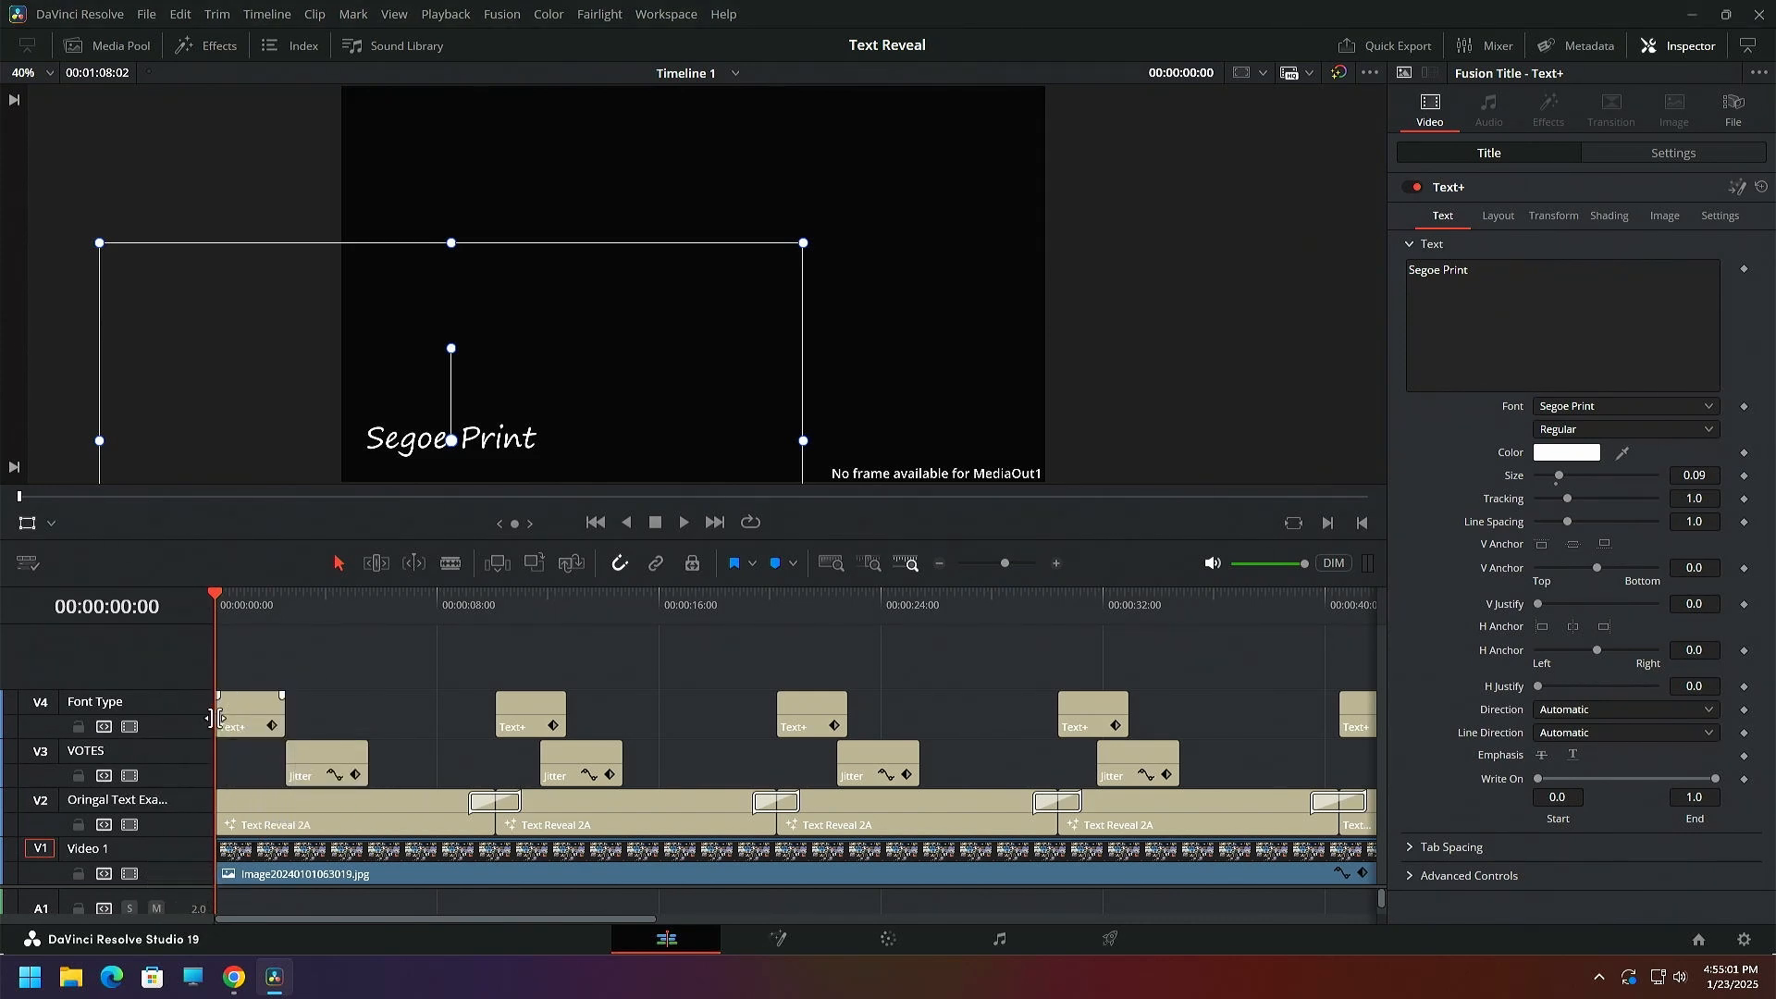
Step: Change the Font Type track's color to Orange
right_click(170, 705)
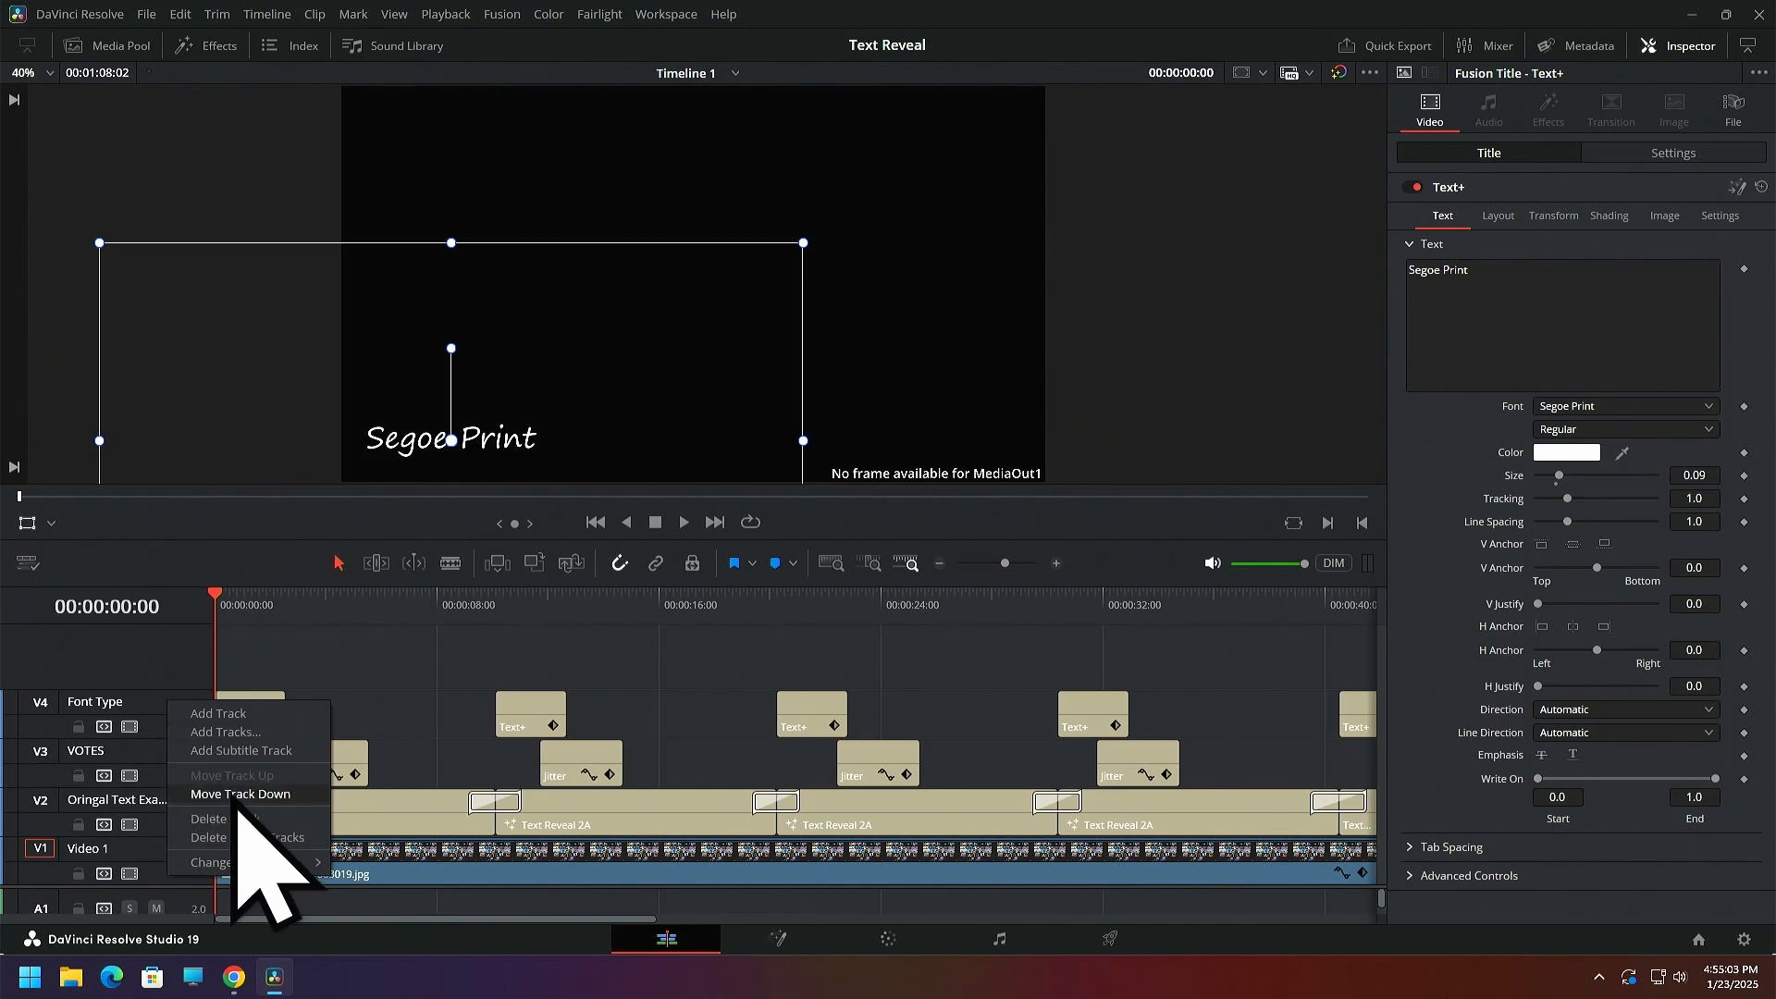
mouse_move(247, 867)
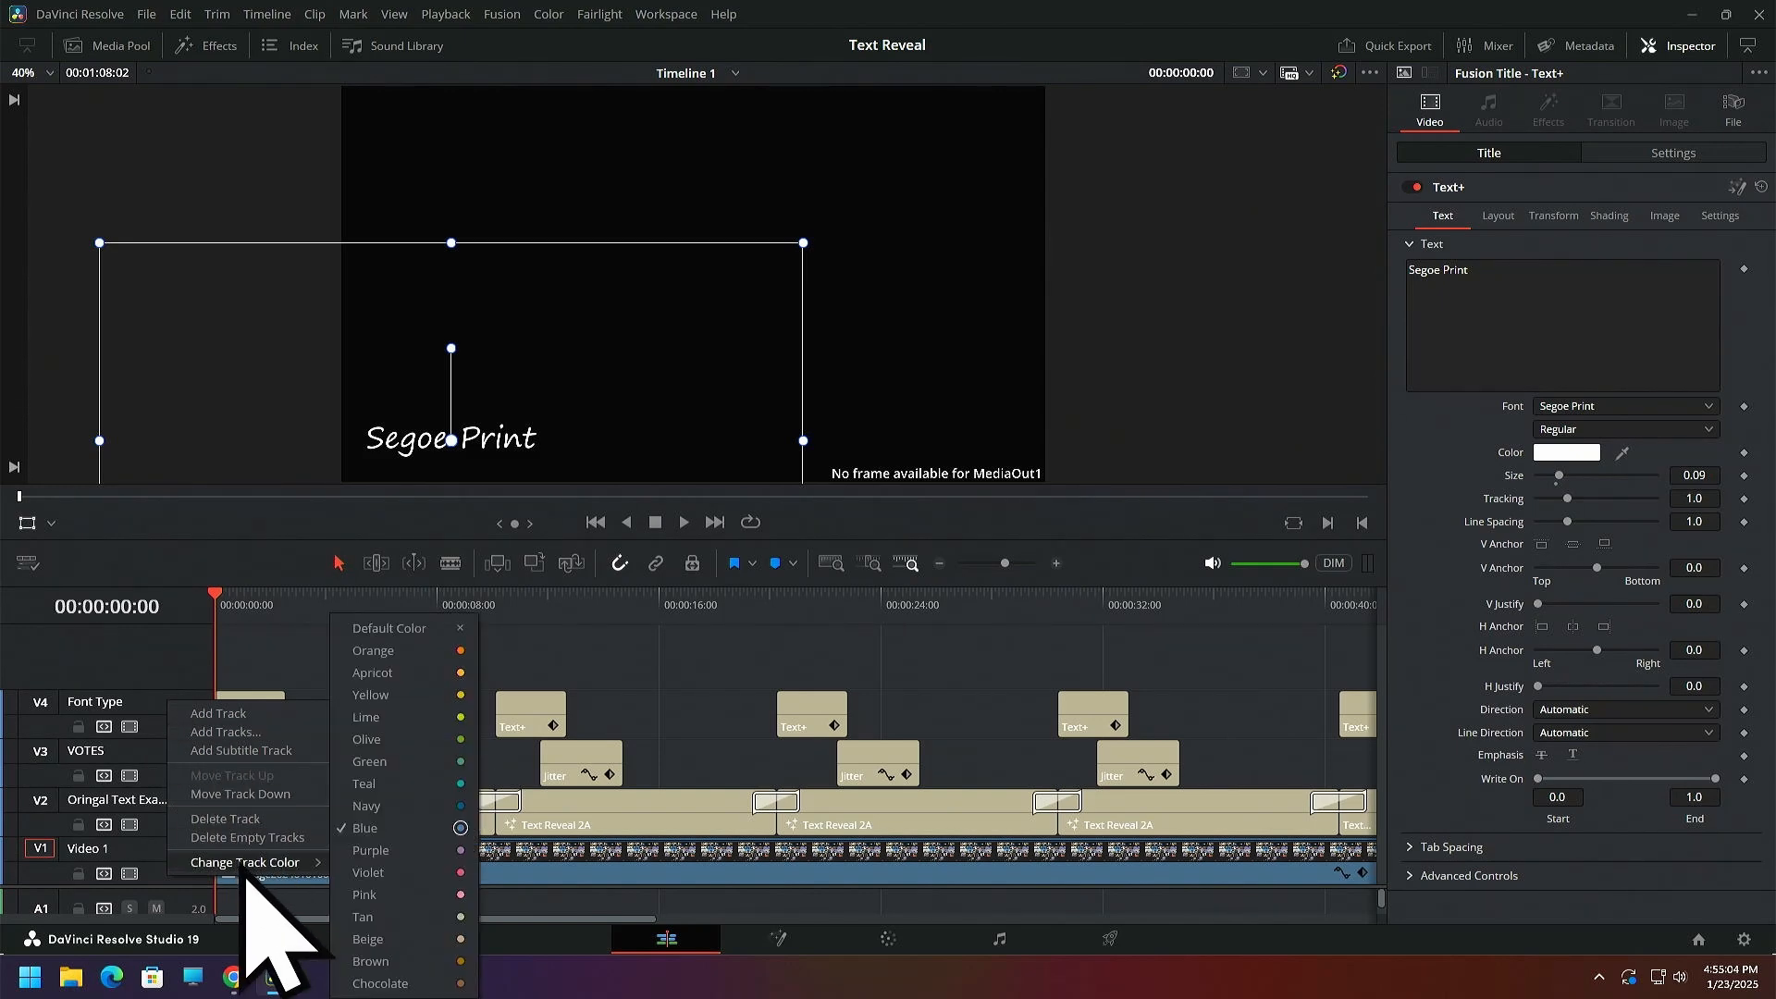
left_click(462, 655)
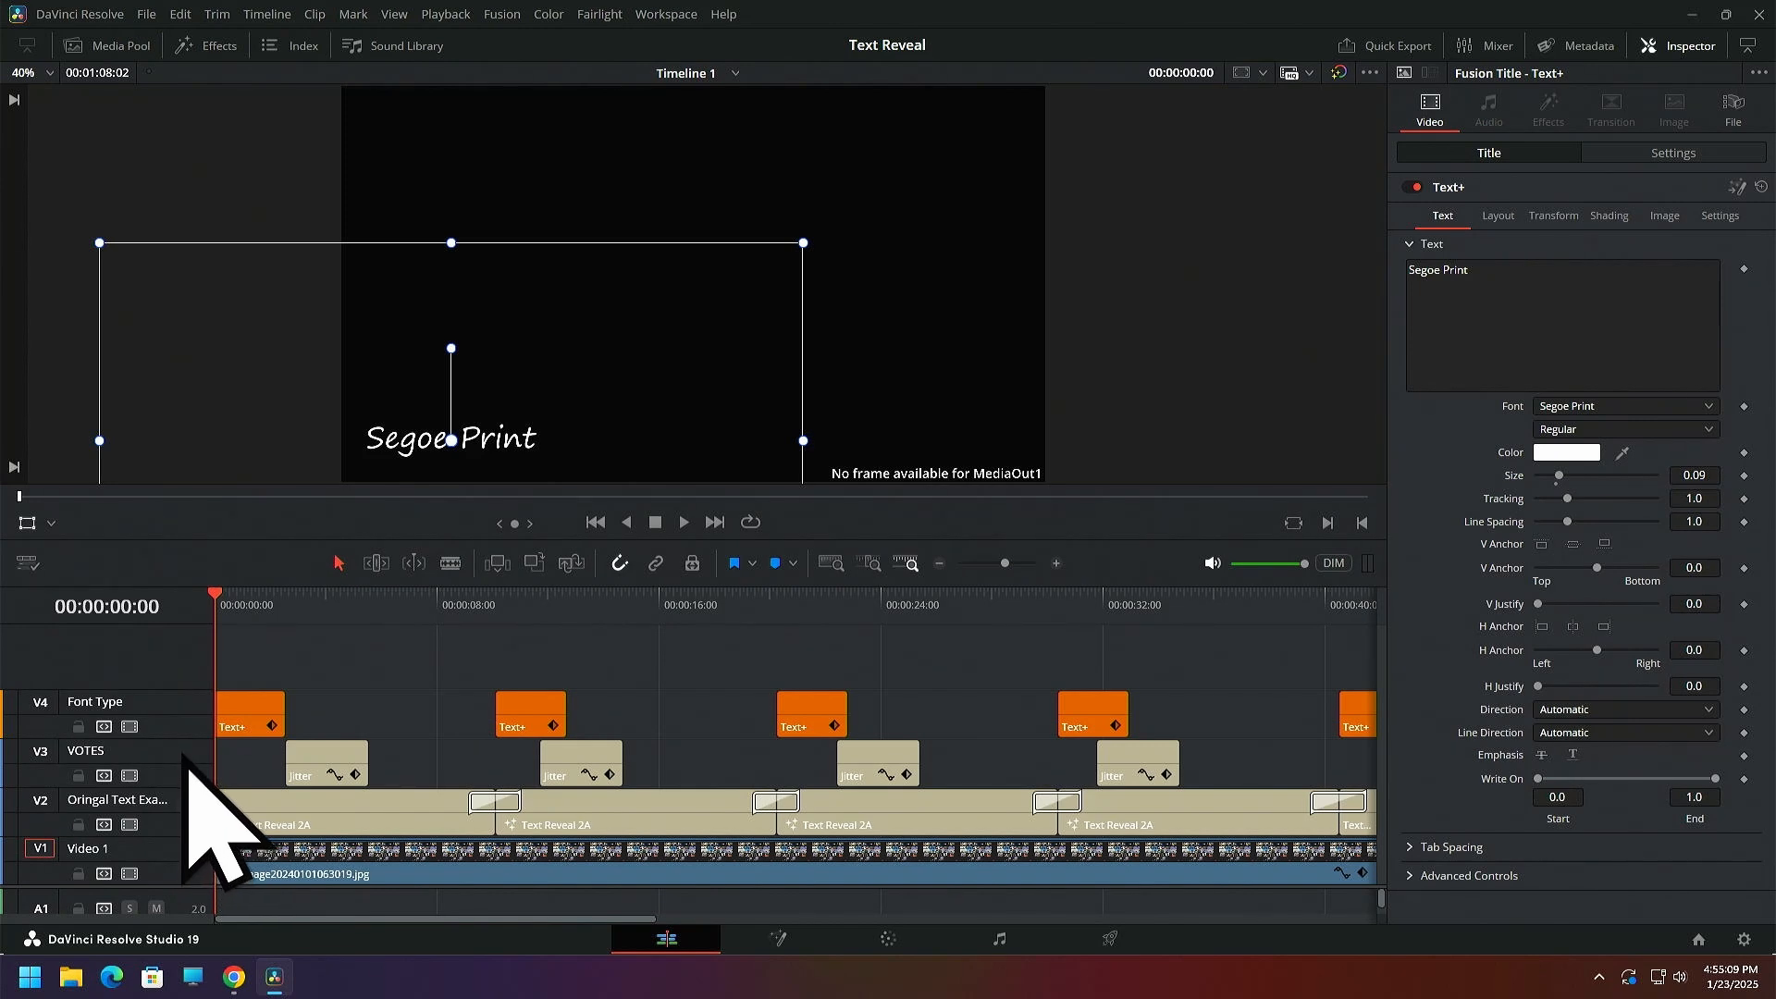
Step: Change the VOTES track's color to Blue
right_click(187, 756)
mouse_move(278, 916)
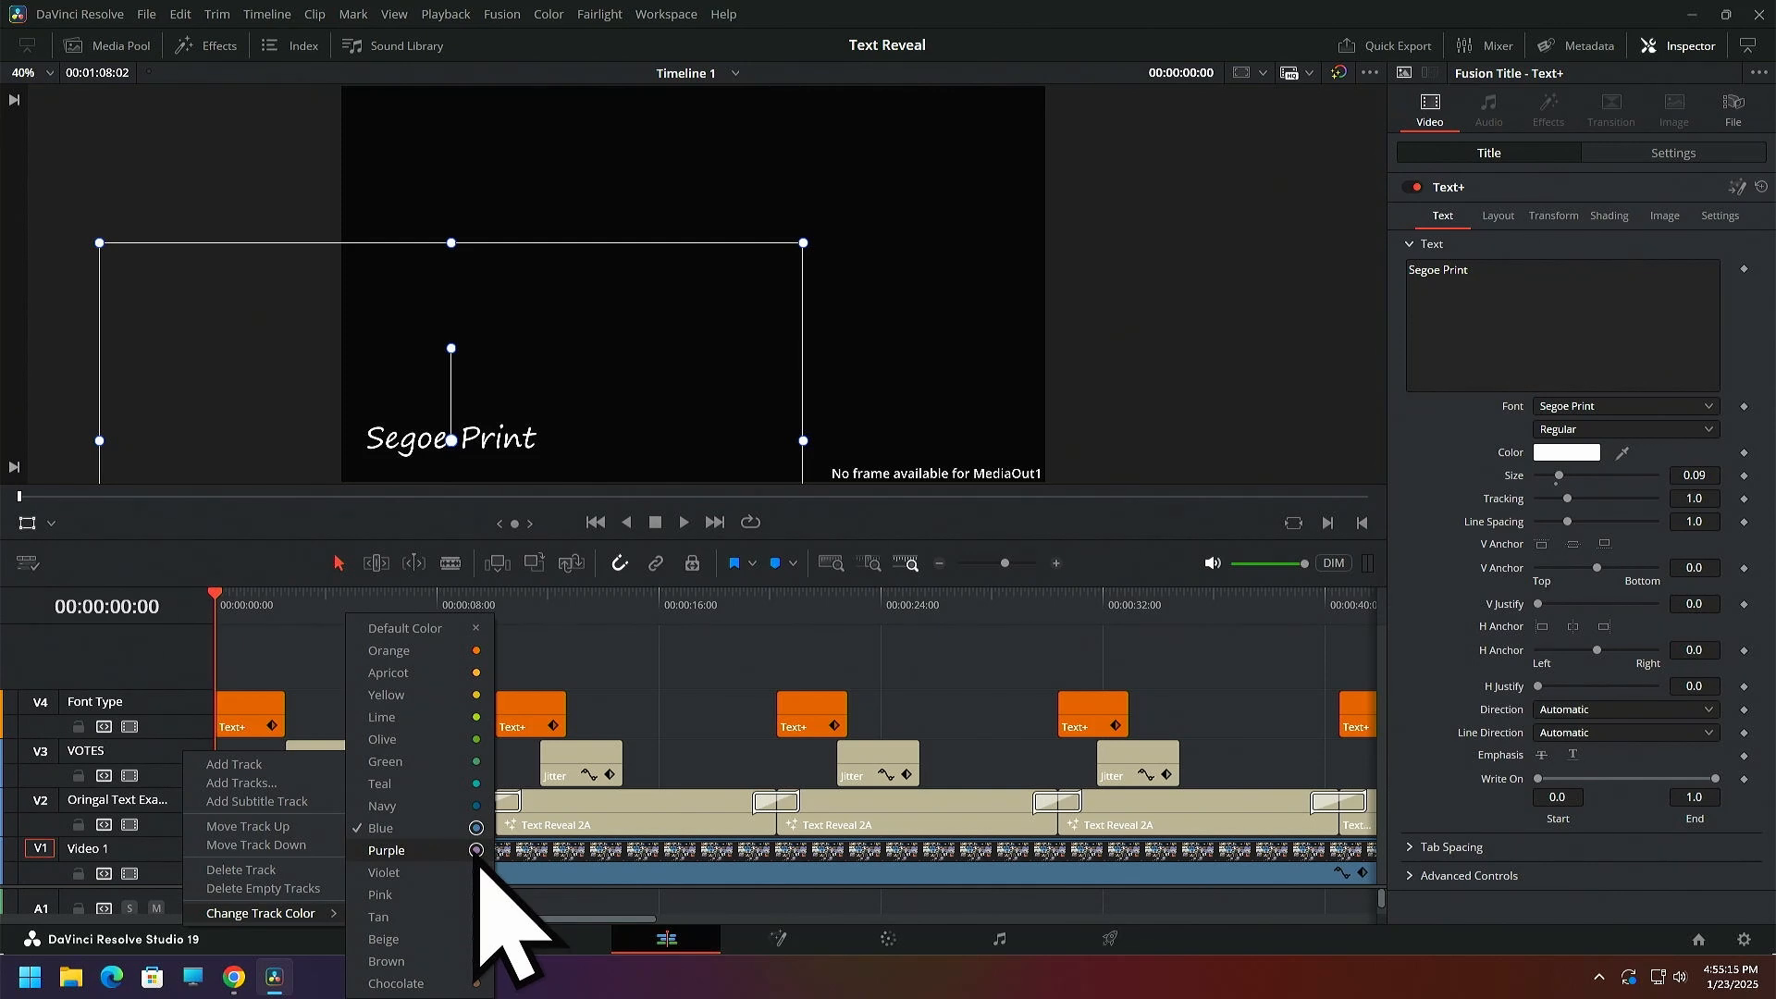
left_click(474, 829)
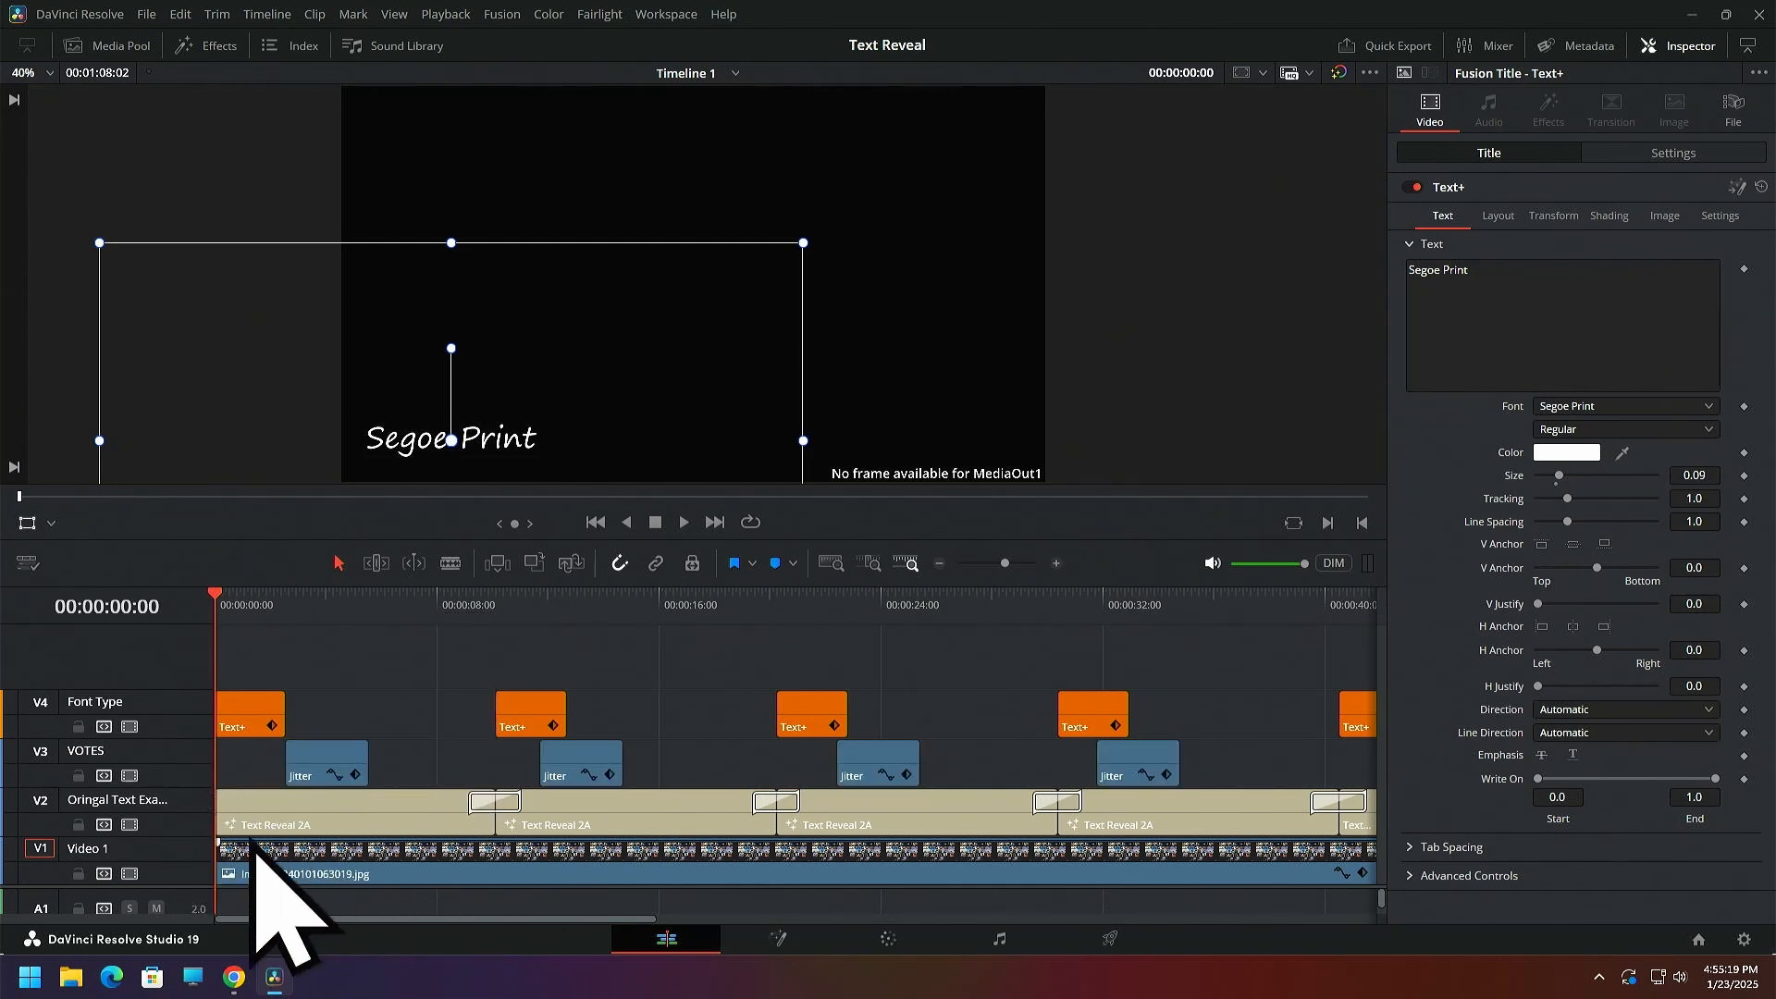
Step: Change the VOTES track's color to Olive
right_click(190, 757)
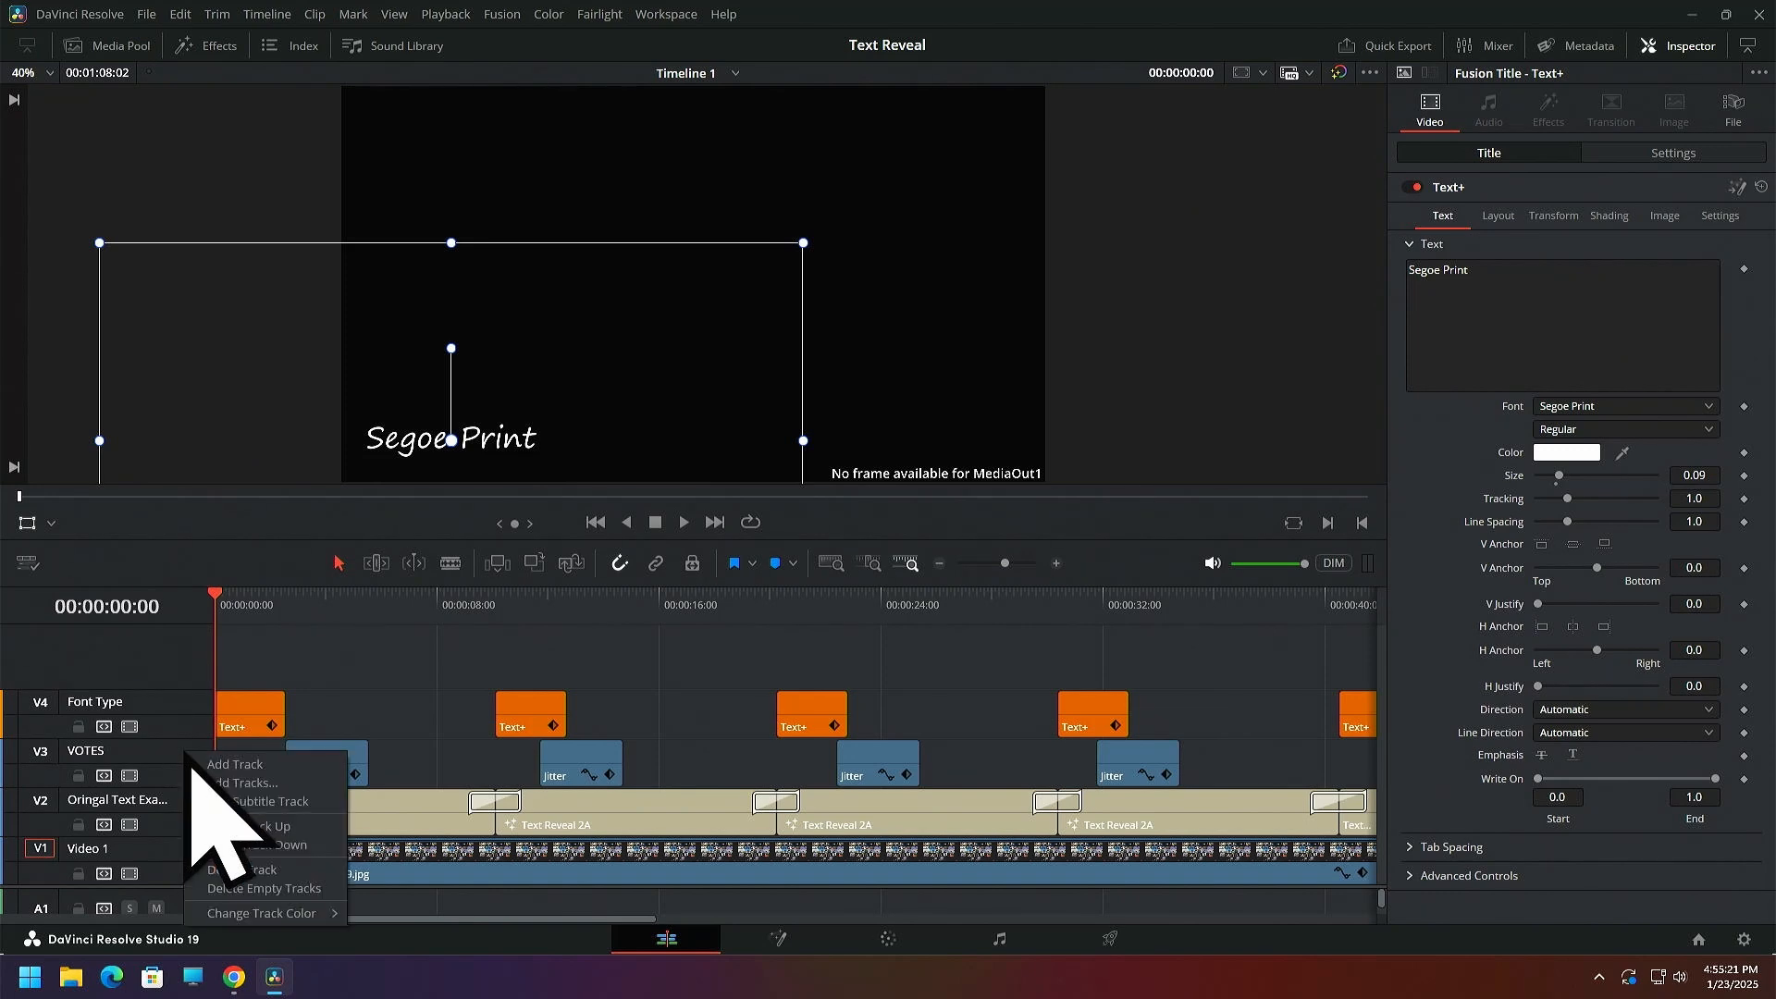
mouse_move(278, 913)
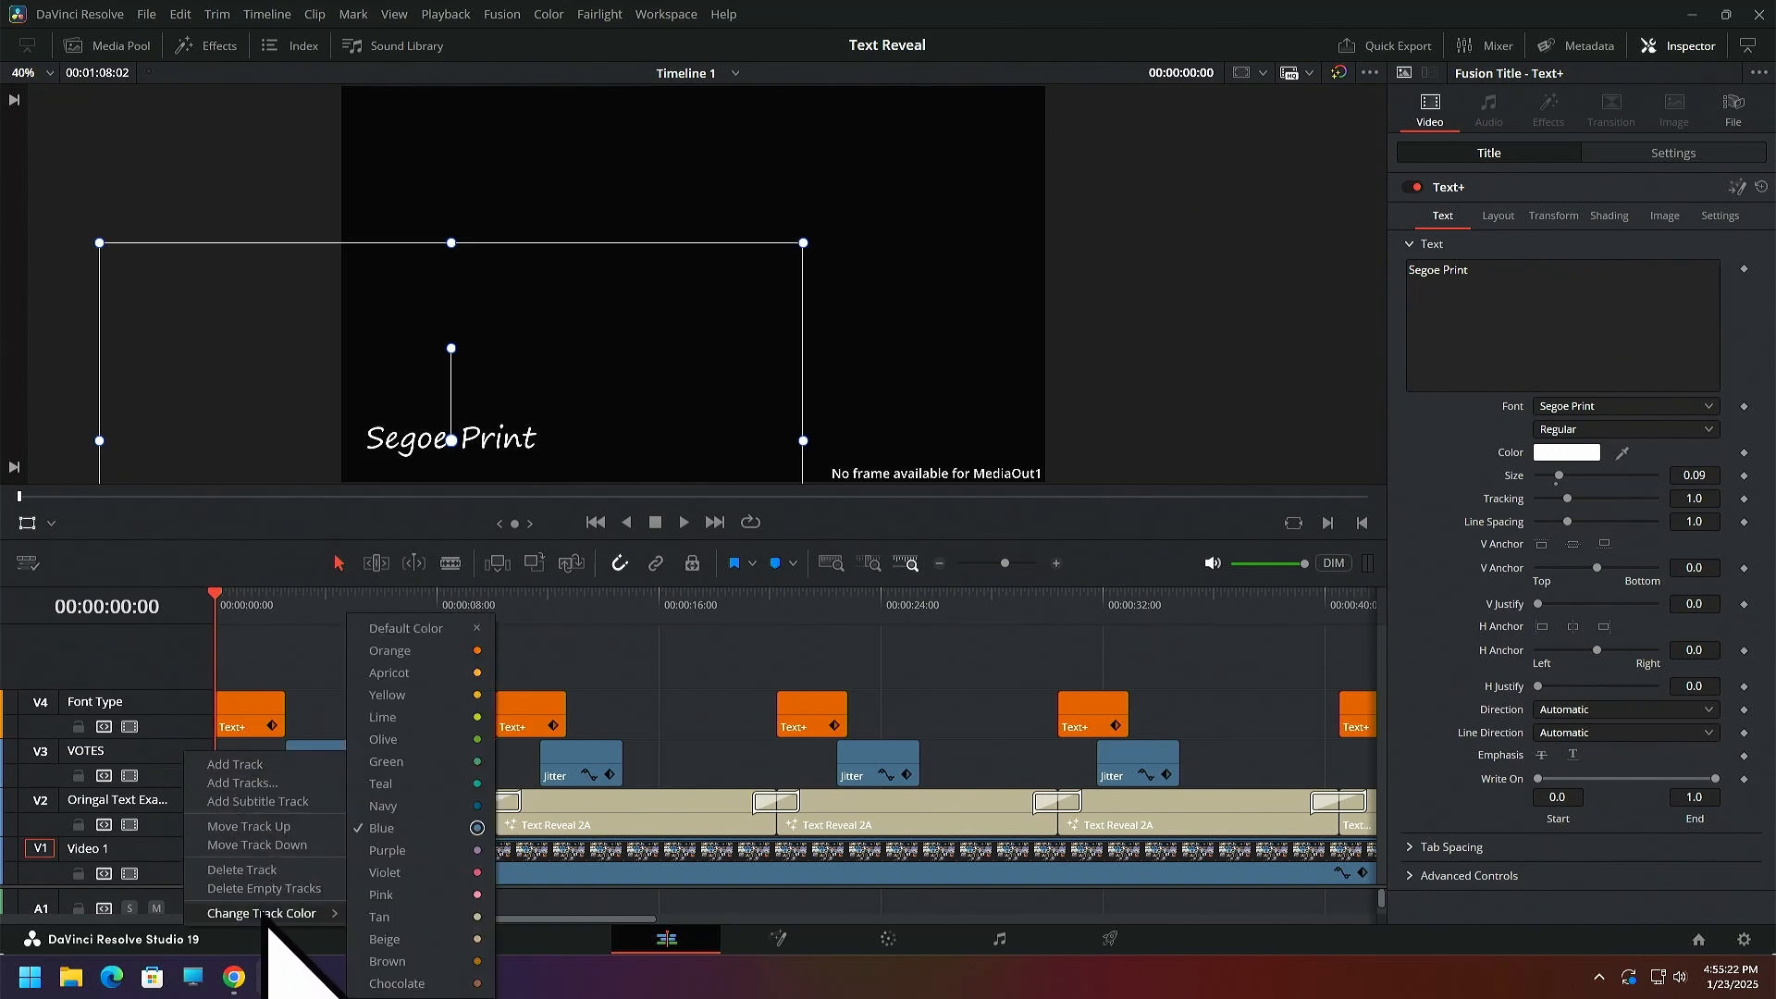
left_click(477, 740)
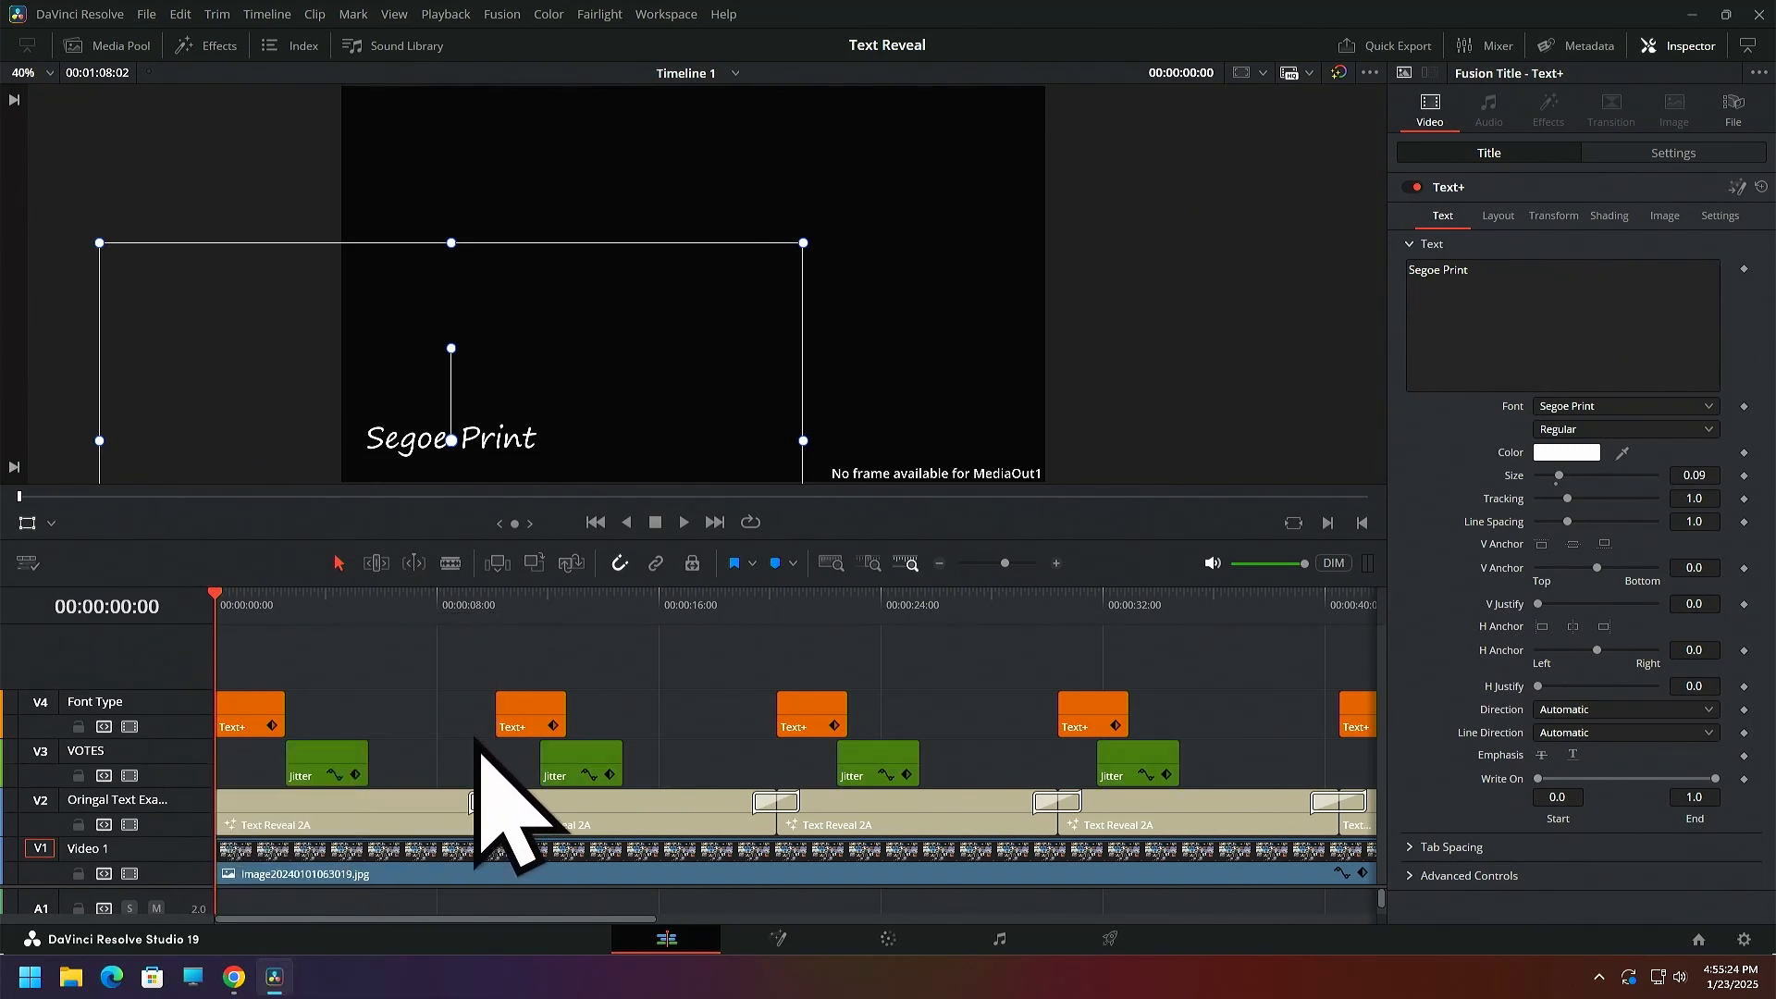
Step: Change the Video 2 text examples track's color to Pink
right_click(196, 811)
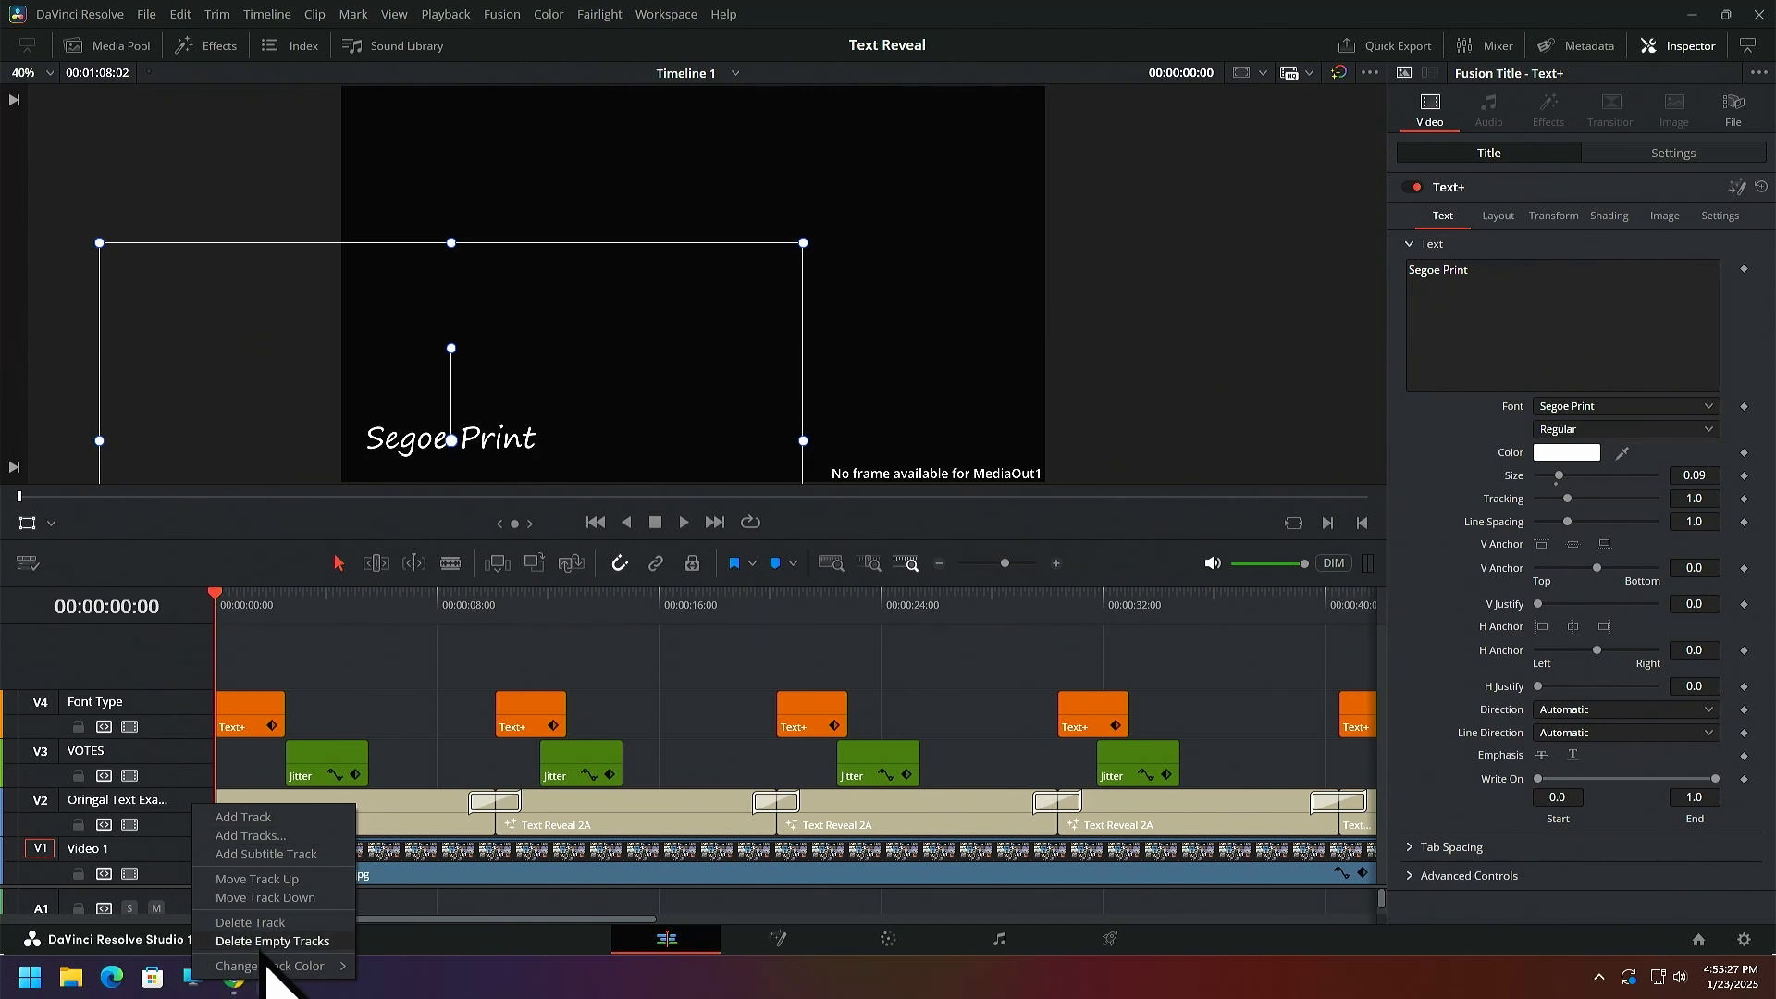
mouse_move(266, 966)
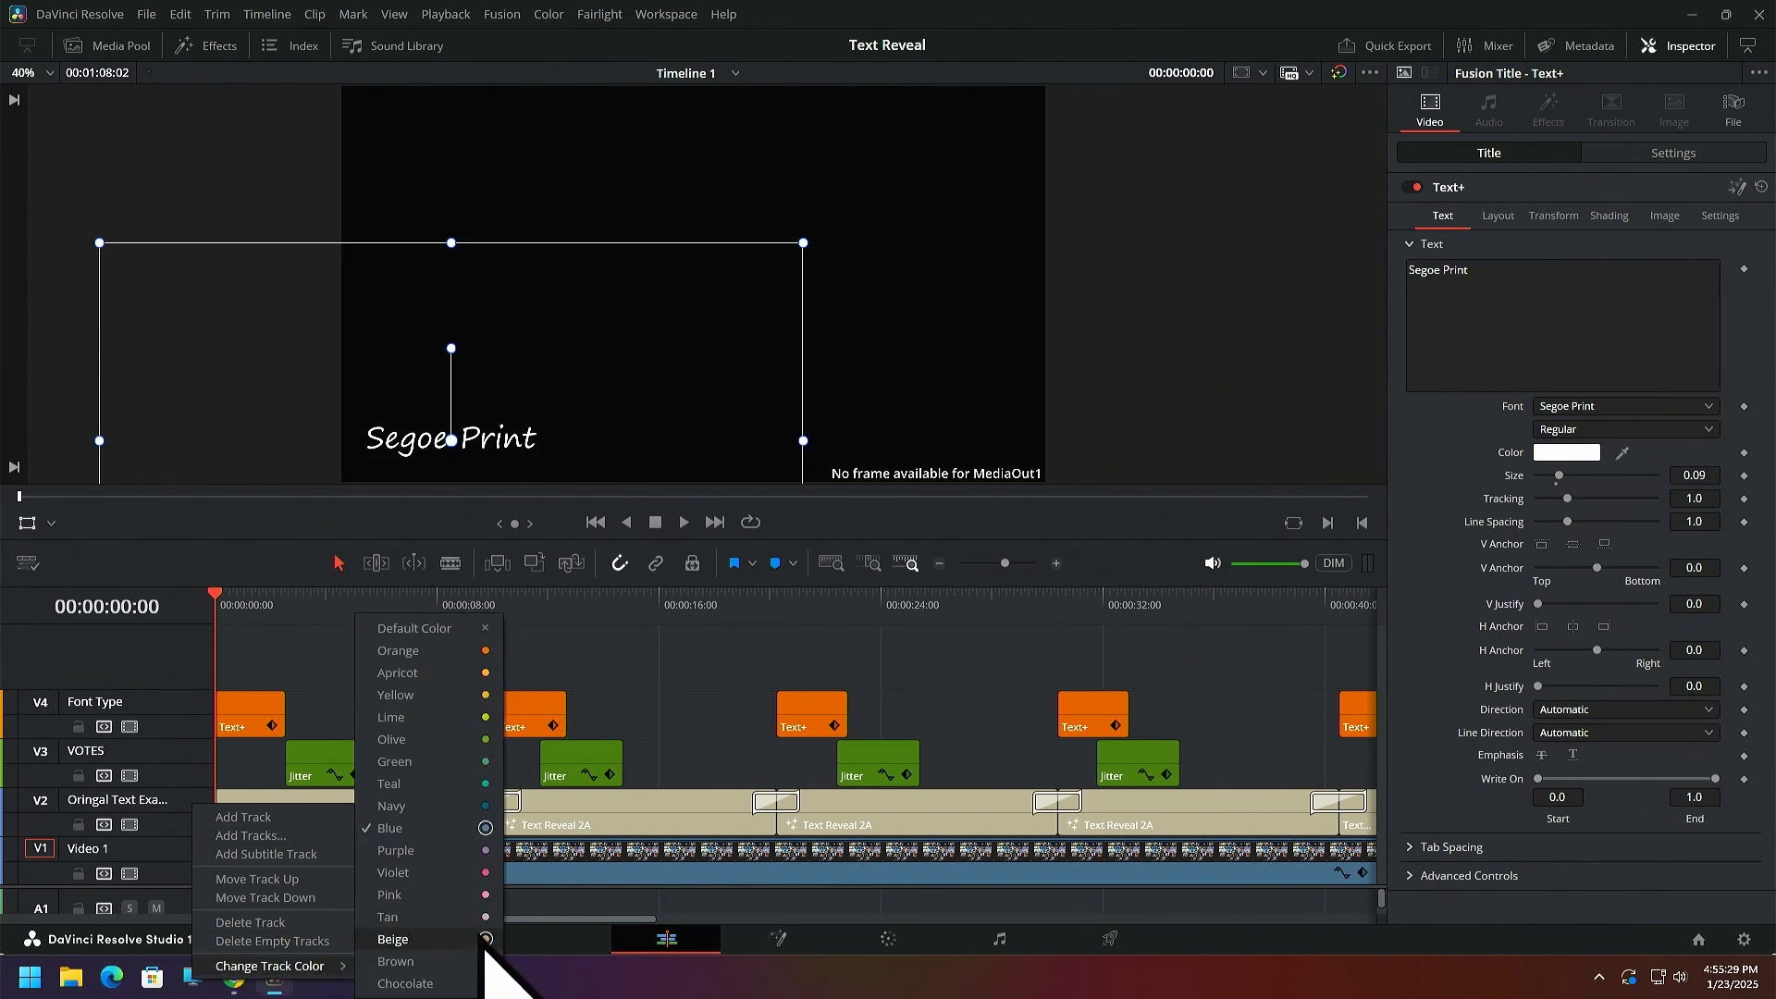
left_click(488, 894)
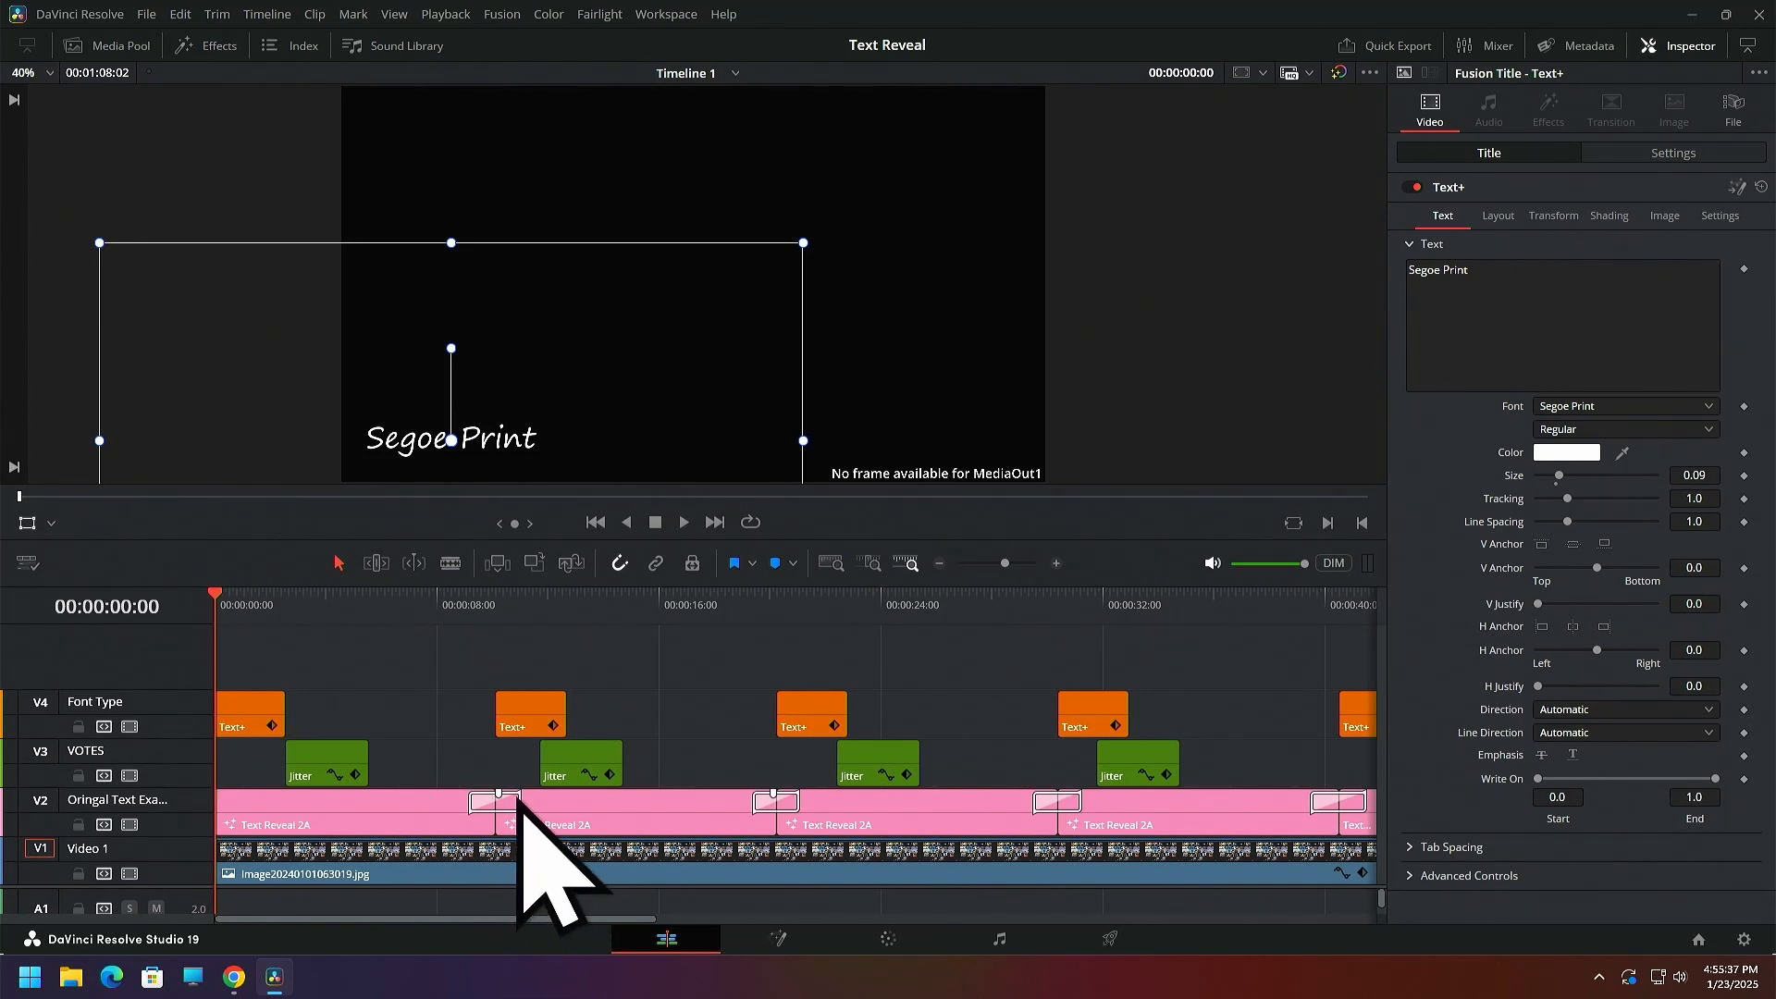
Step: Open the first Text Reveal clip on the Fusion page and return to the Edit page
left_click(356, 814)
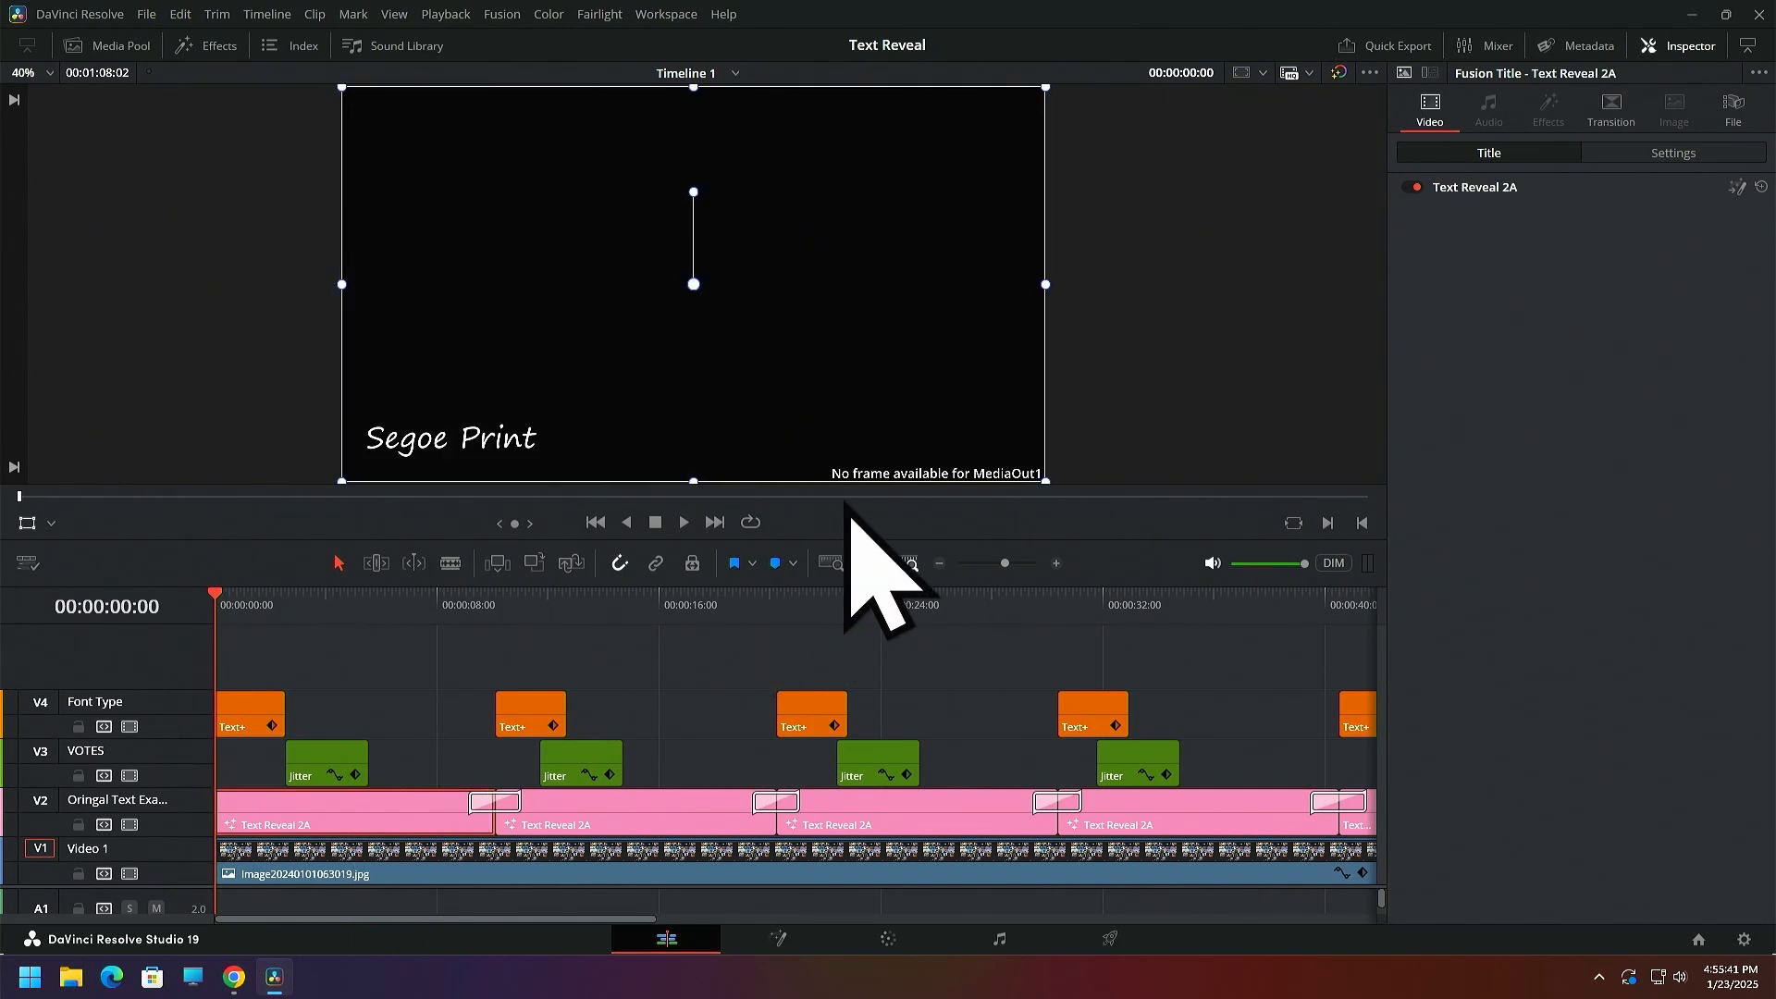
left_click(785, 945)
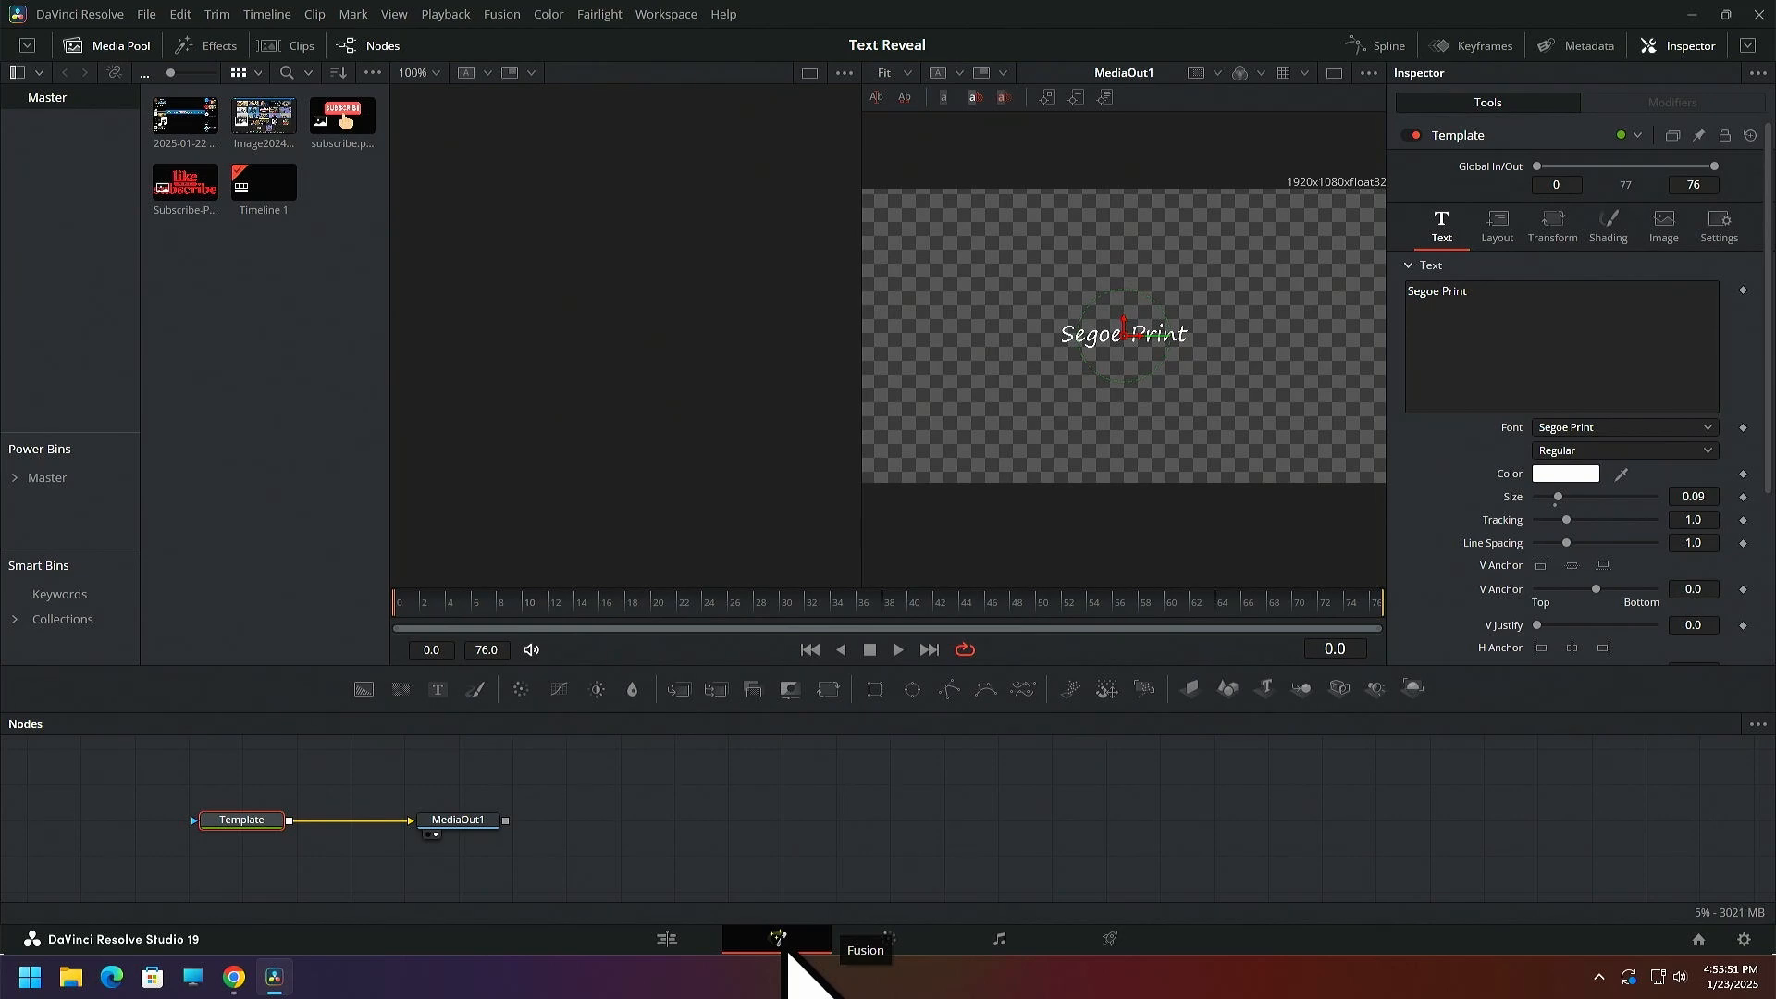
left_click(672, 942)
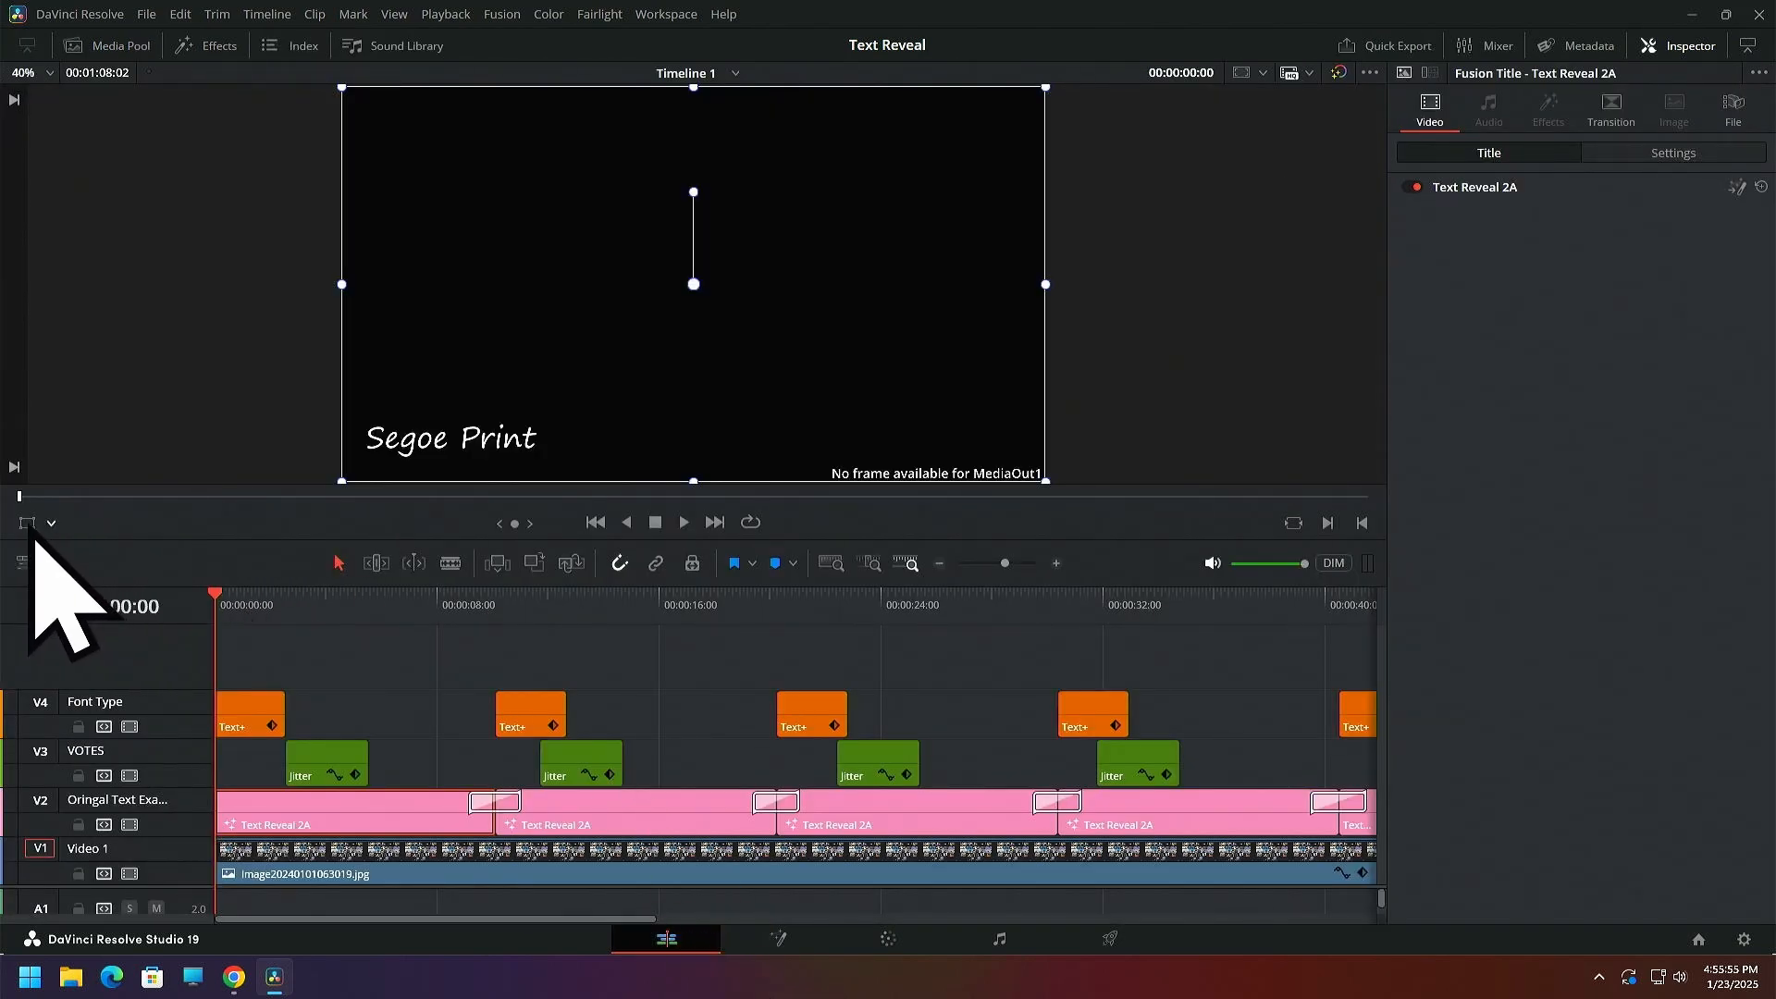
Step: Disable video output for the Font Type, VOTES and Video 1 tracks
left_click_drag(219, 602, 244, 629)
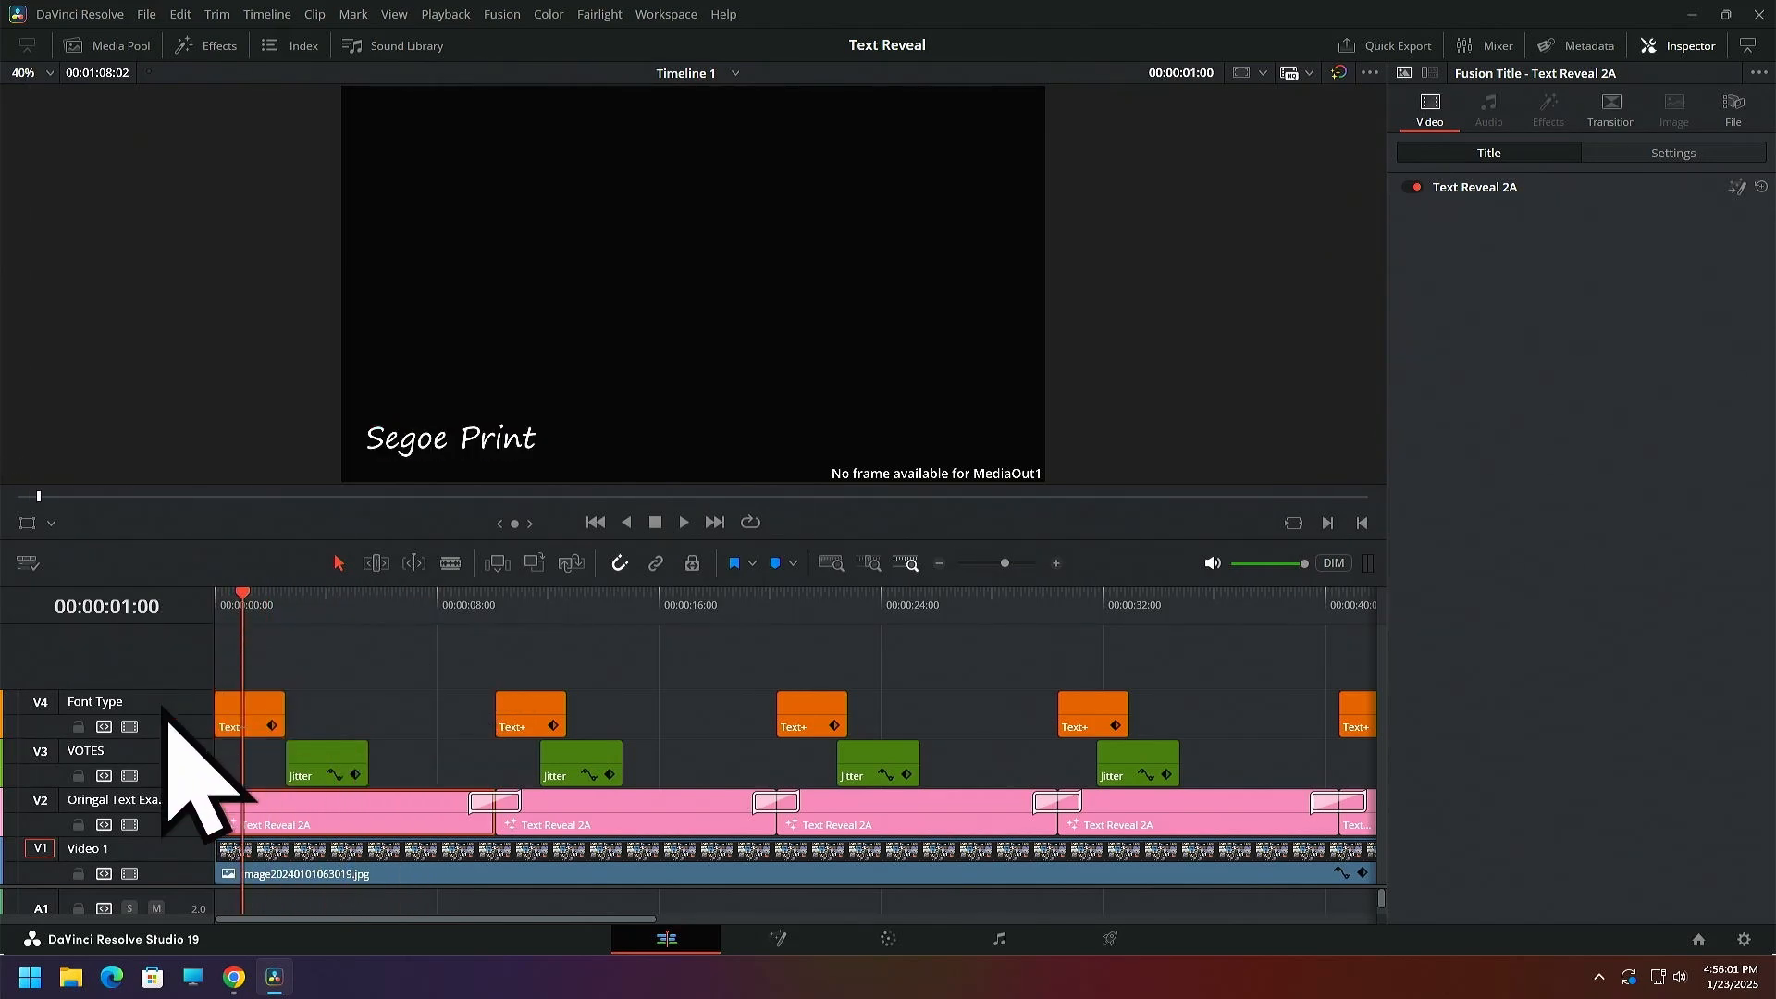
left_click(129, 726)
left_click(130, 775)
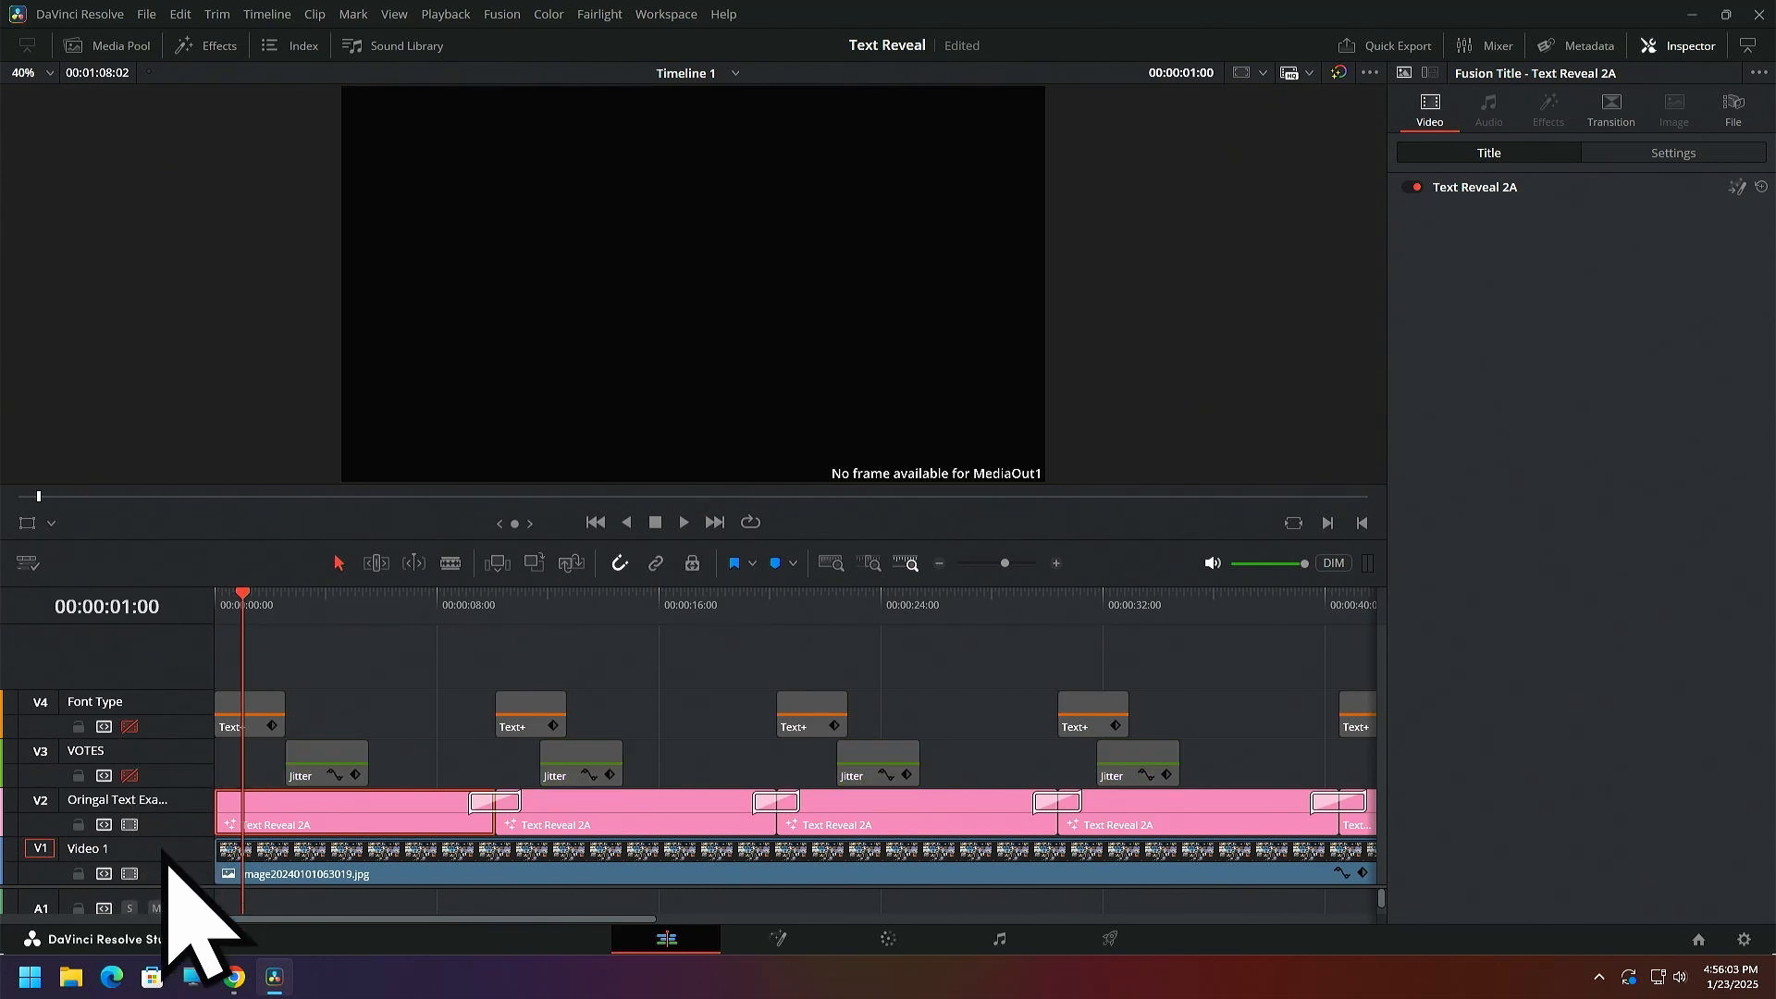
left_click(129, 874)
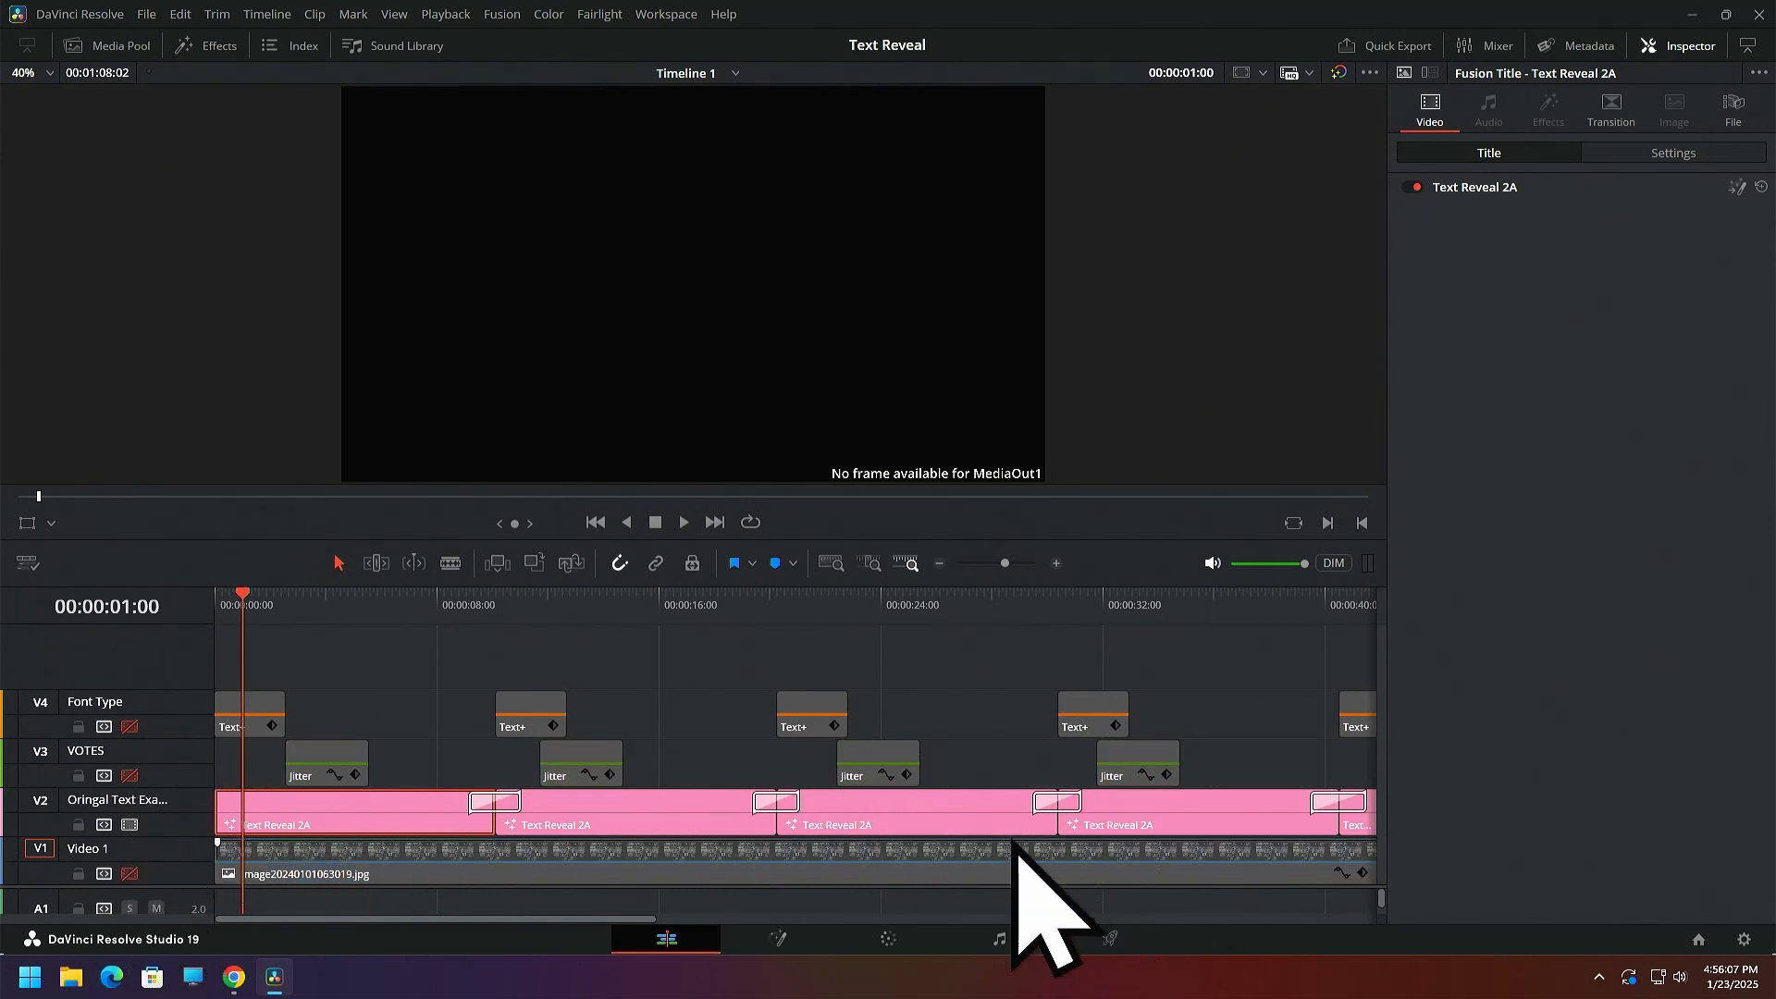
left_click_drag(188, 886, 205, 741)
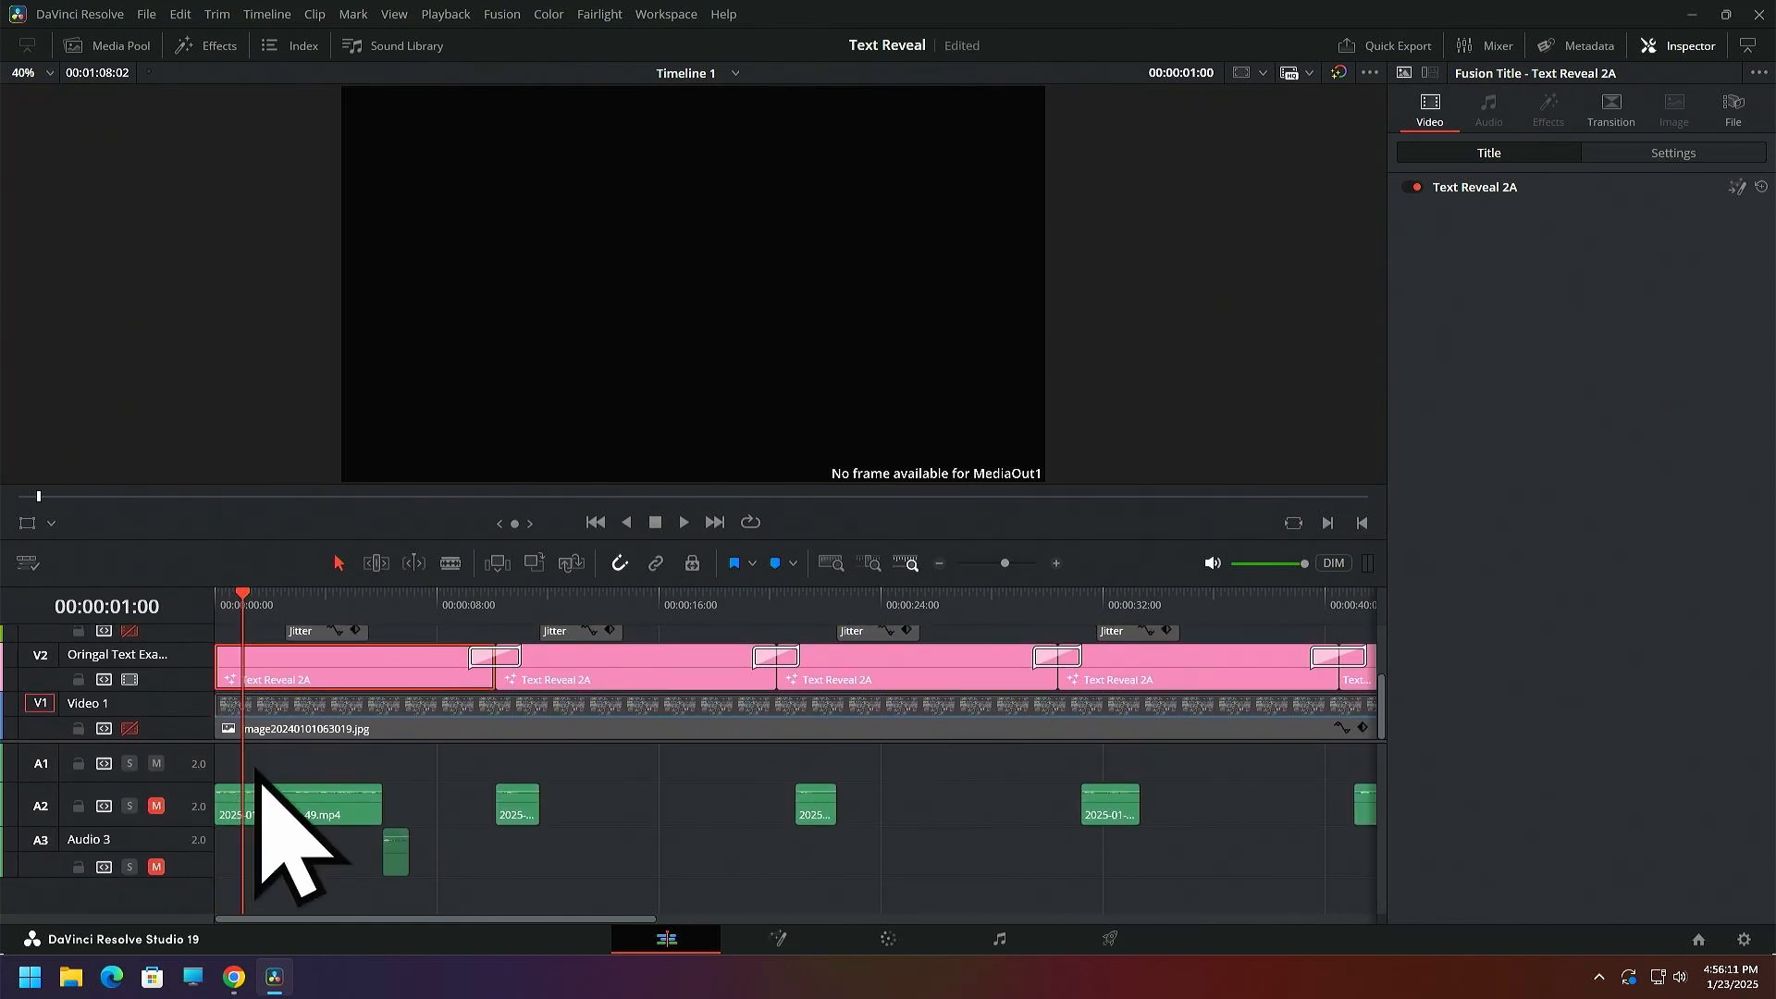
left_click_drag(170, 742, 167, 939)
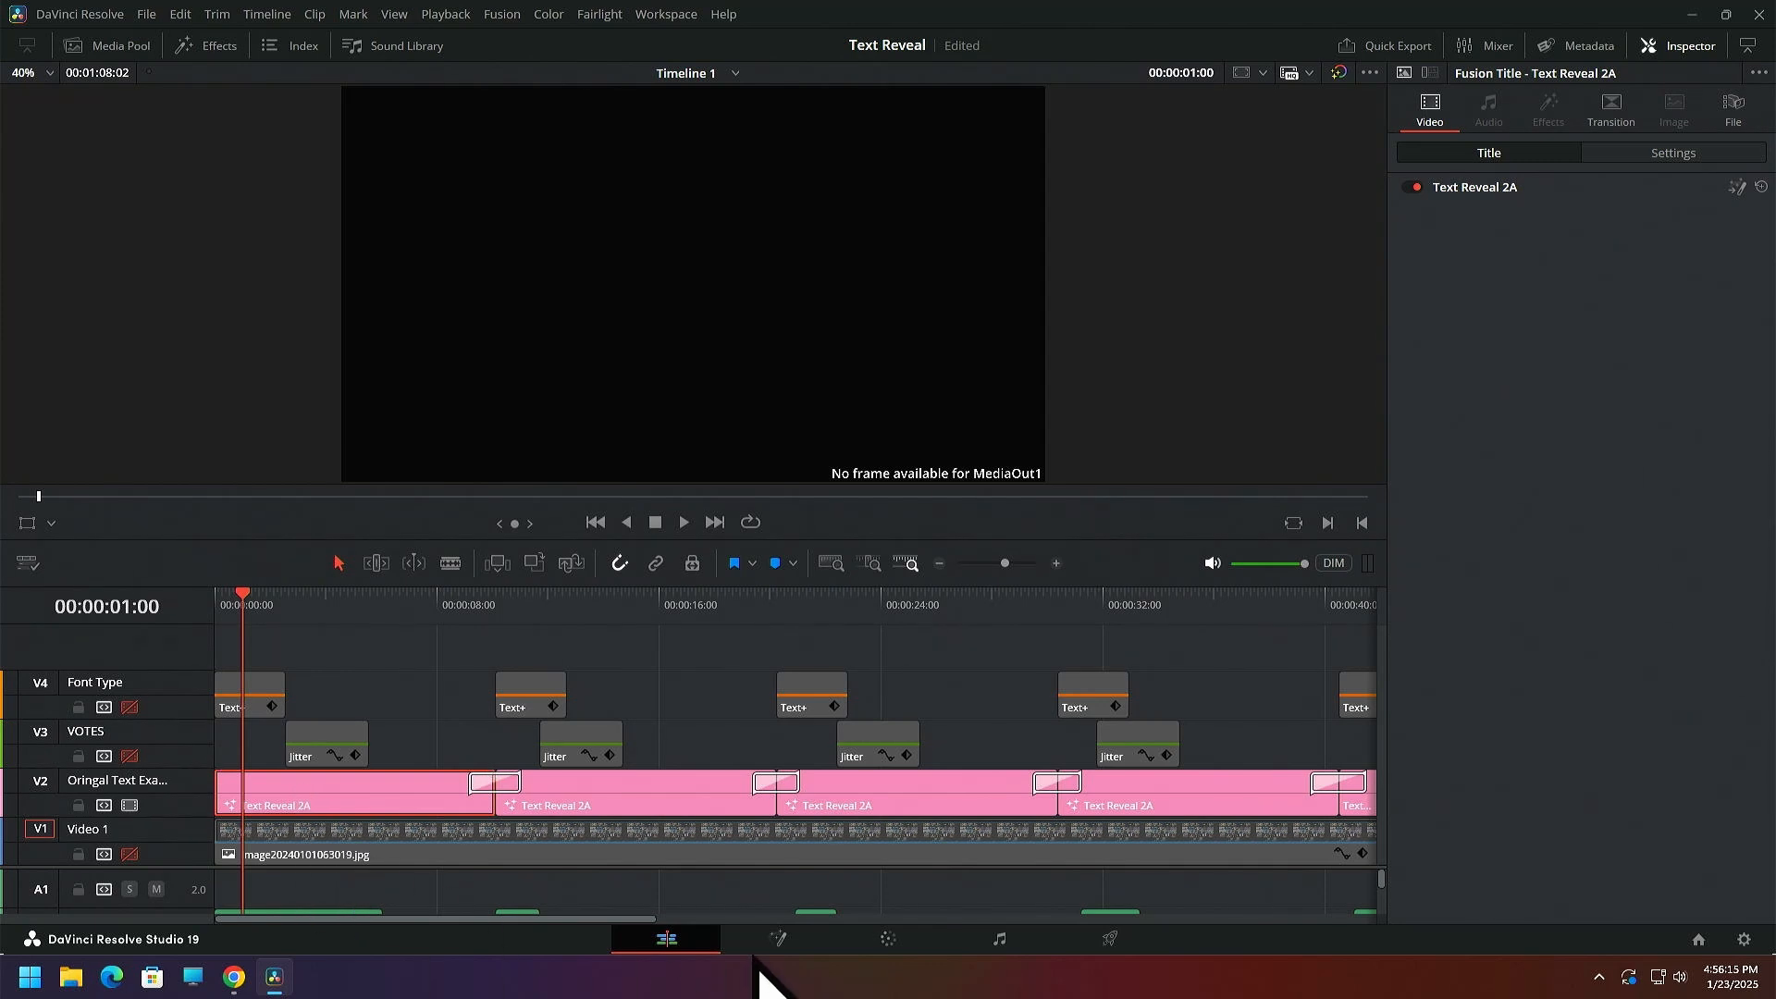
Step: Undo the recent Fusion node changes to reconnect the Text Reveal title, and return to the Edit page
left_click(779, 939)
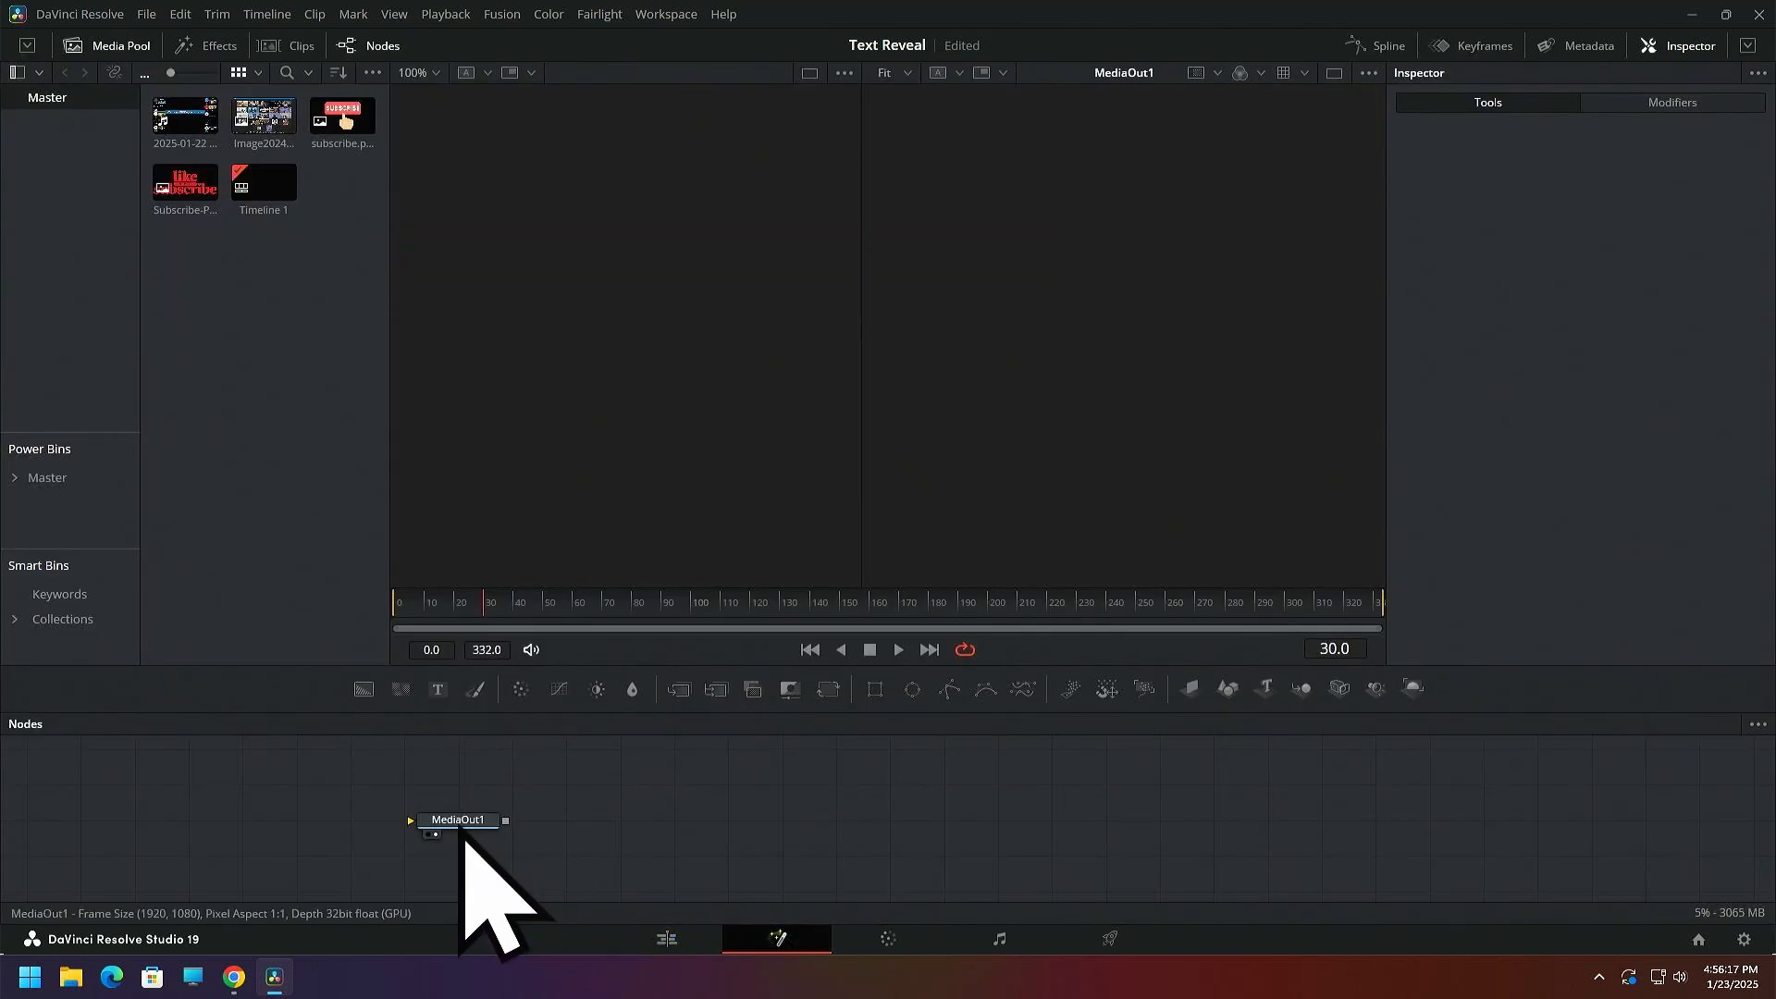
left_click_drag(463, 830, 1117, 826)
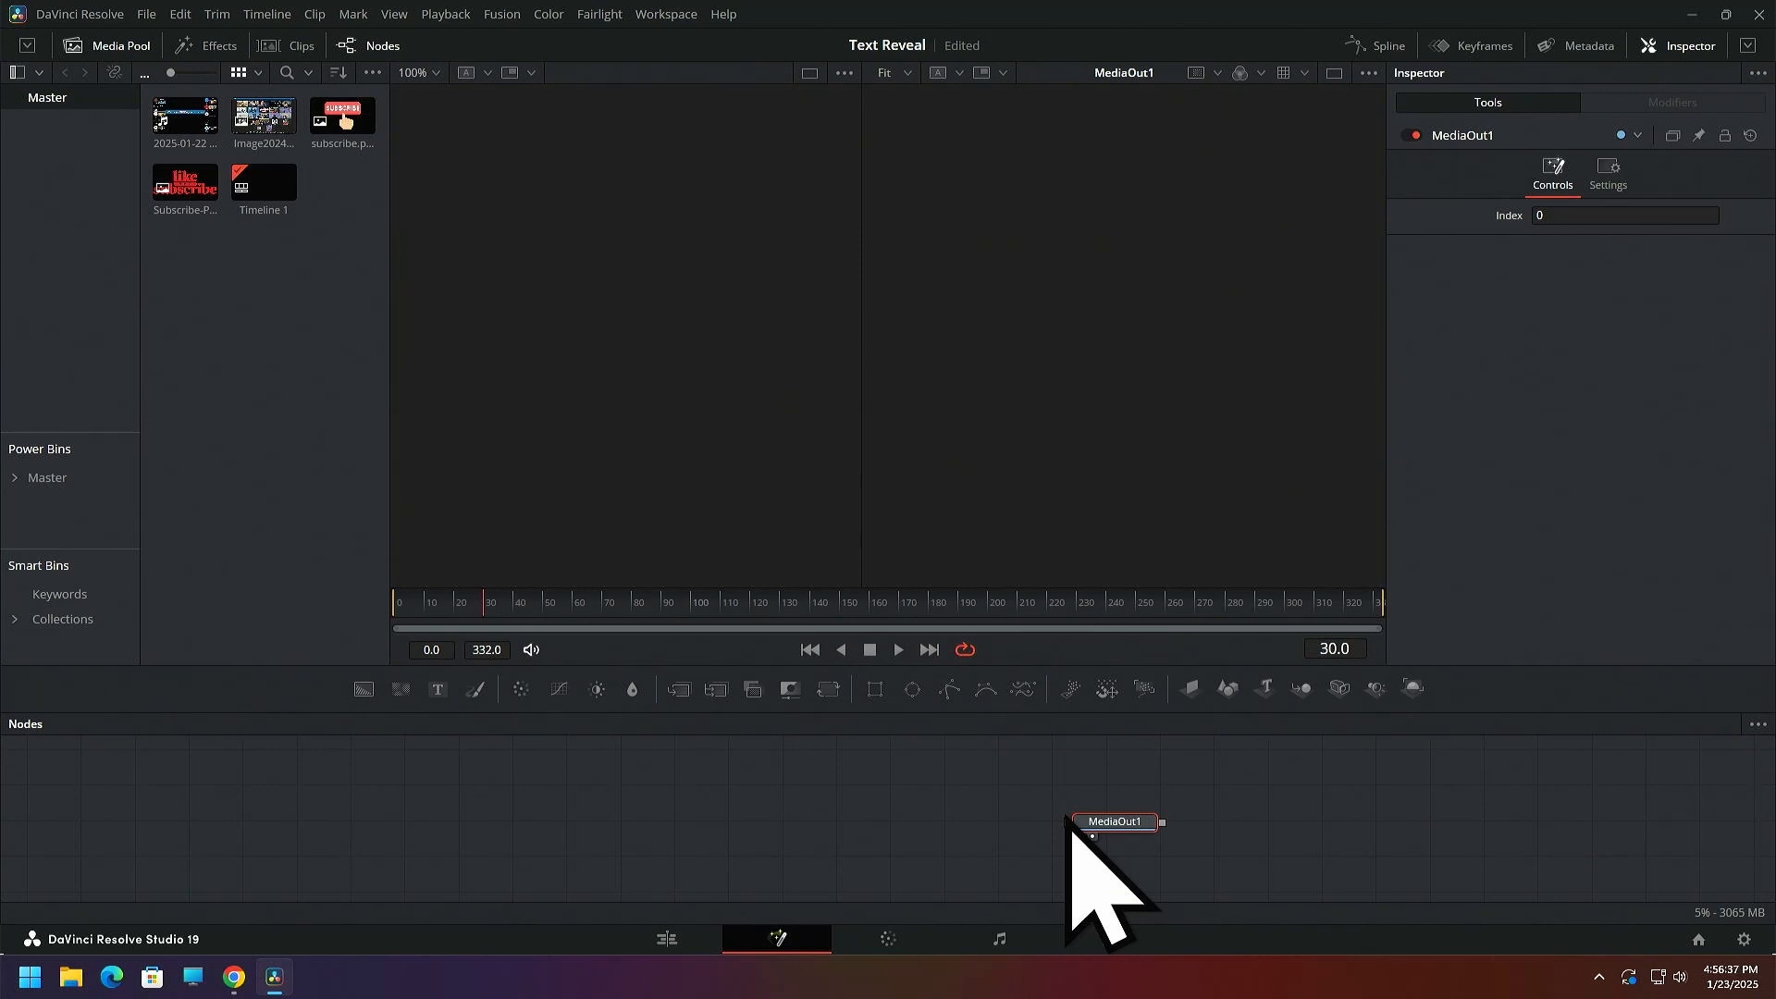
key("ctrl+z")
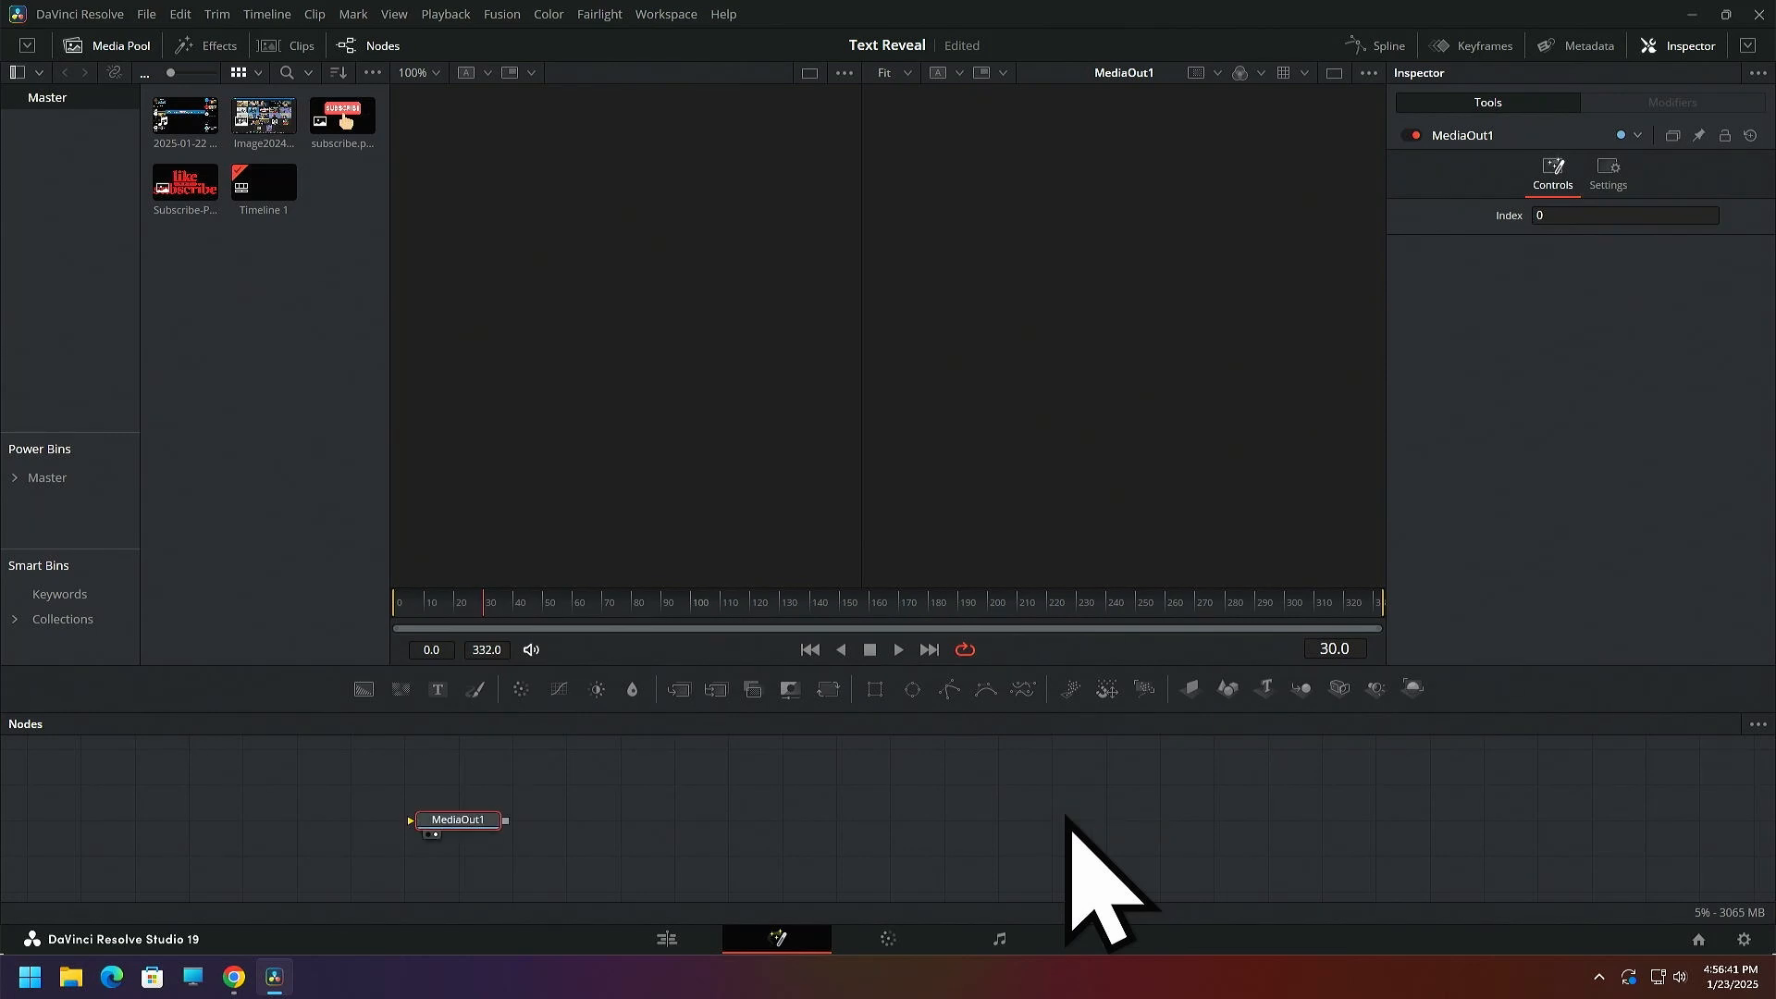
key("ctrl+z")
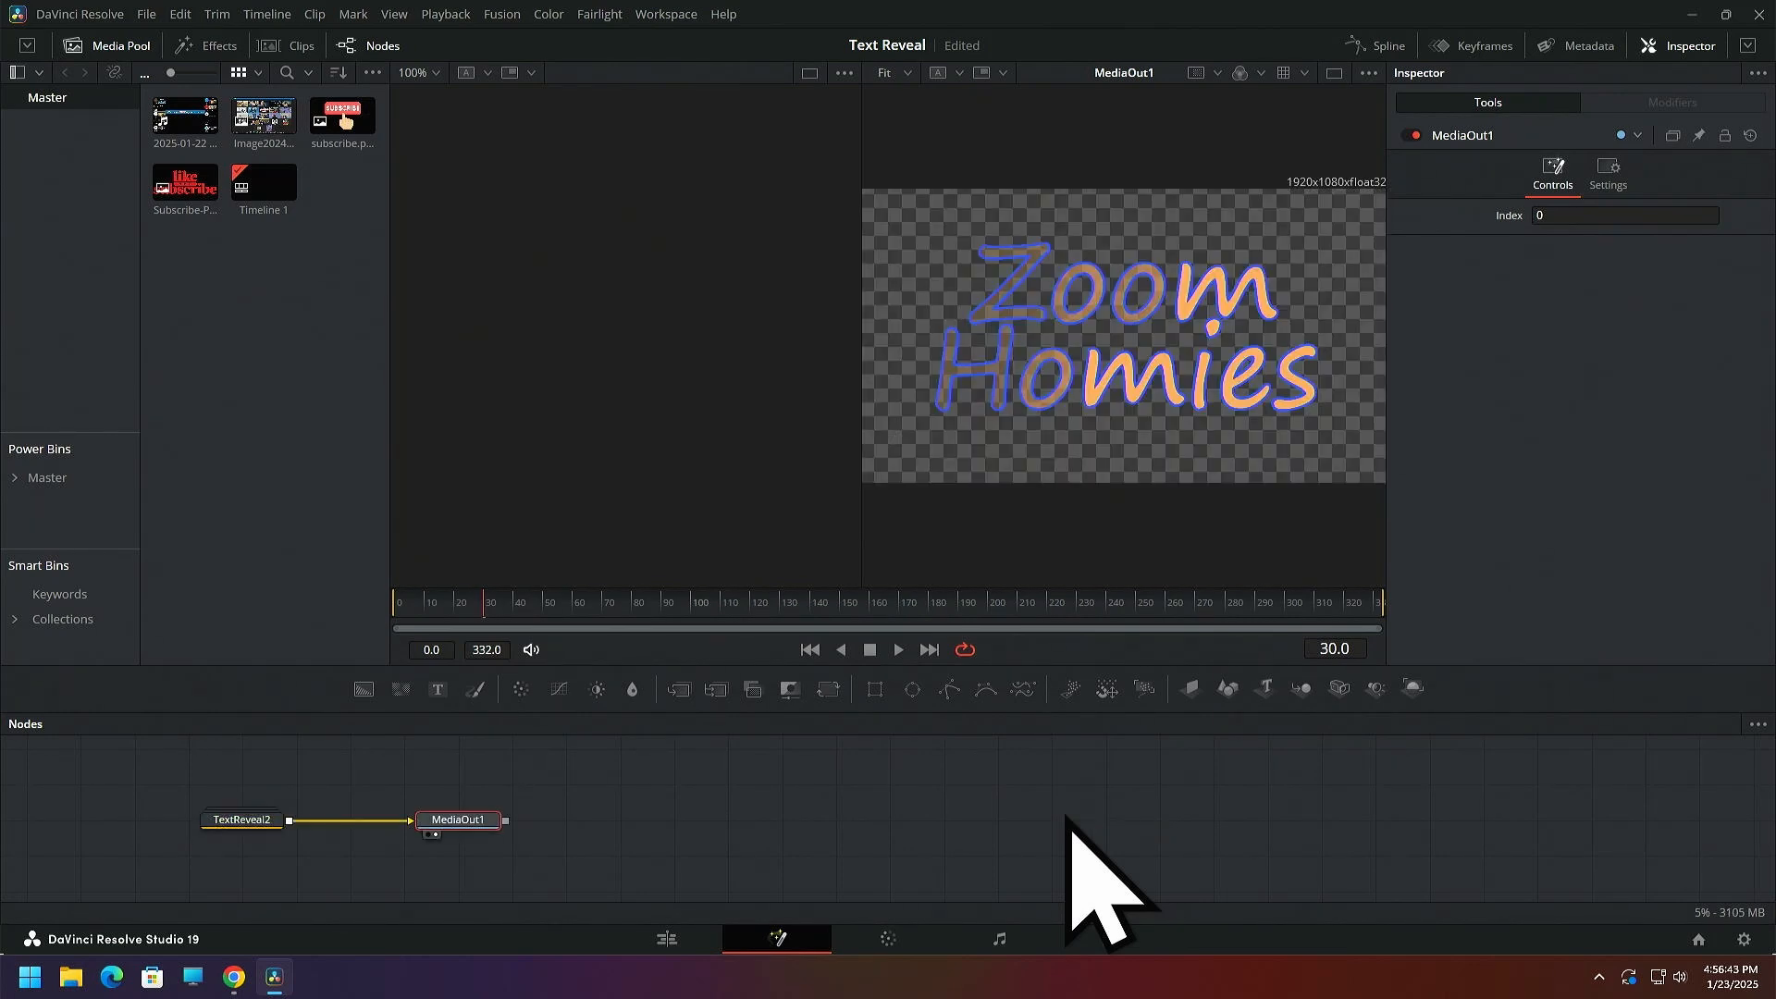
left_click(670, 942)
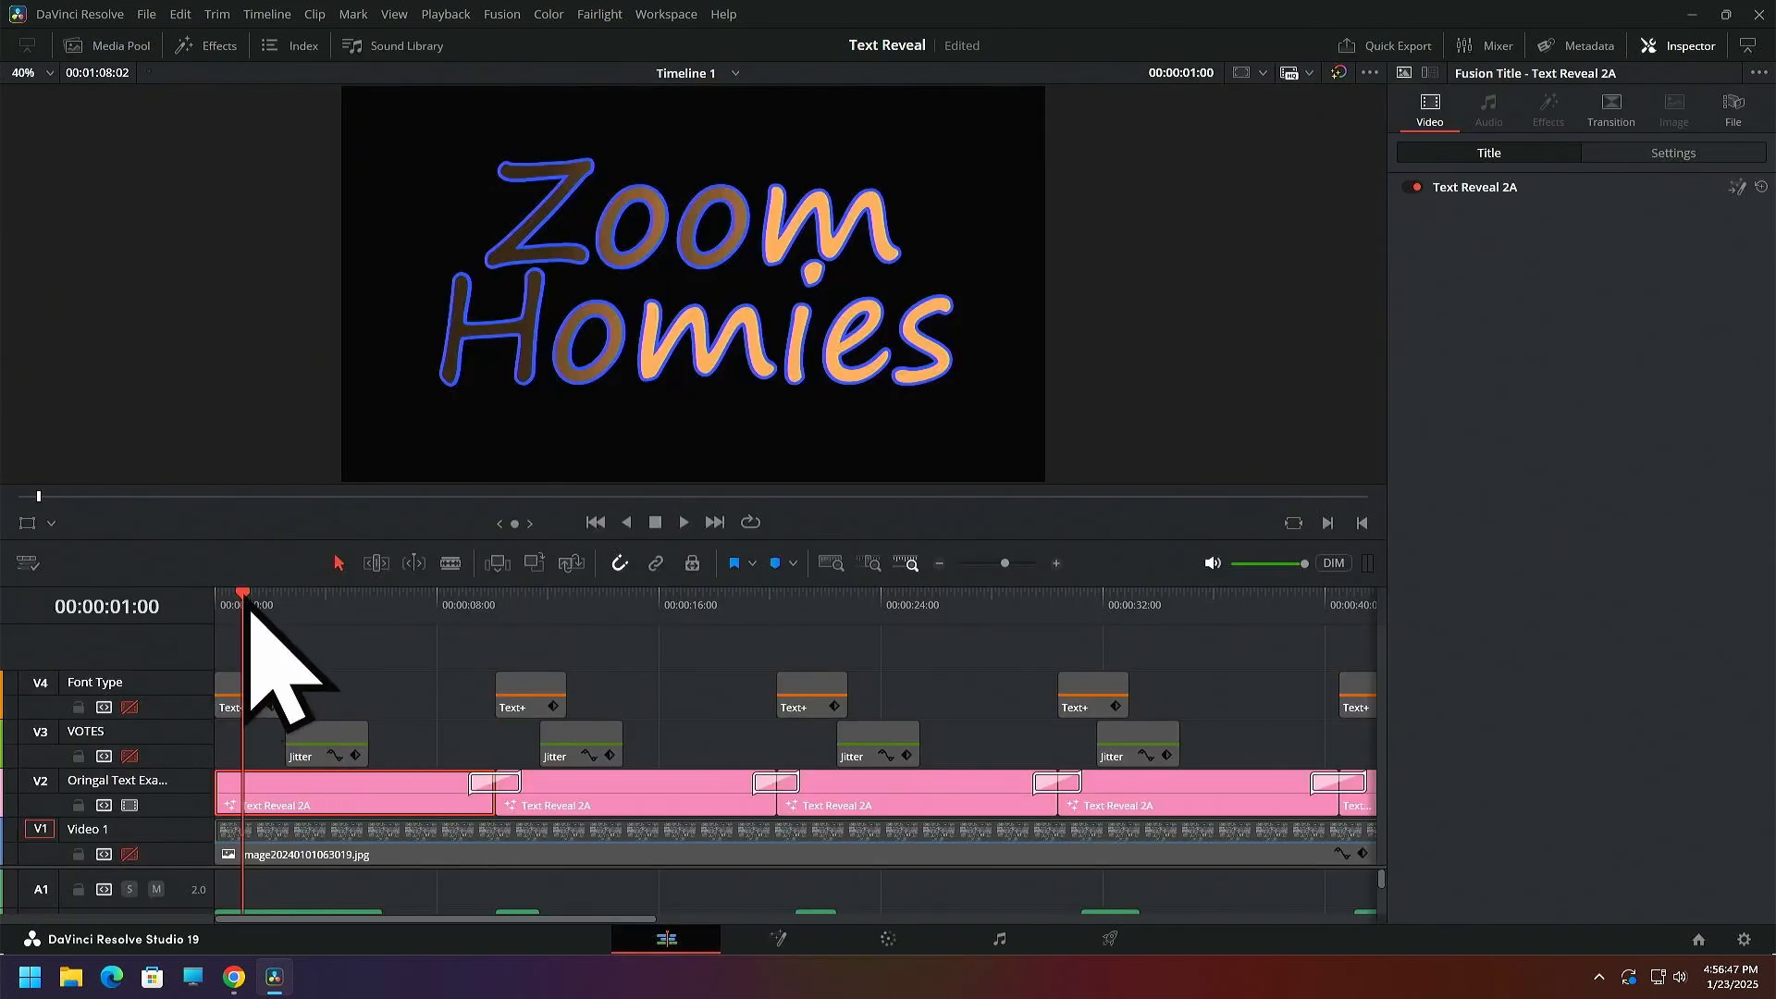
Step: Re-enable video output for the Video 1, VOTES and Font Type tracks and save the project
left_click_drag(249, 604, 412, 668)
left_click_drag(256, 659, 210, 635)
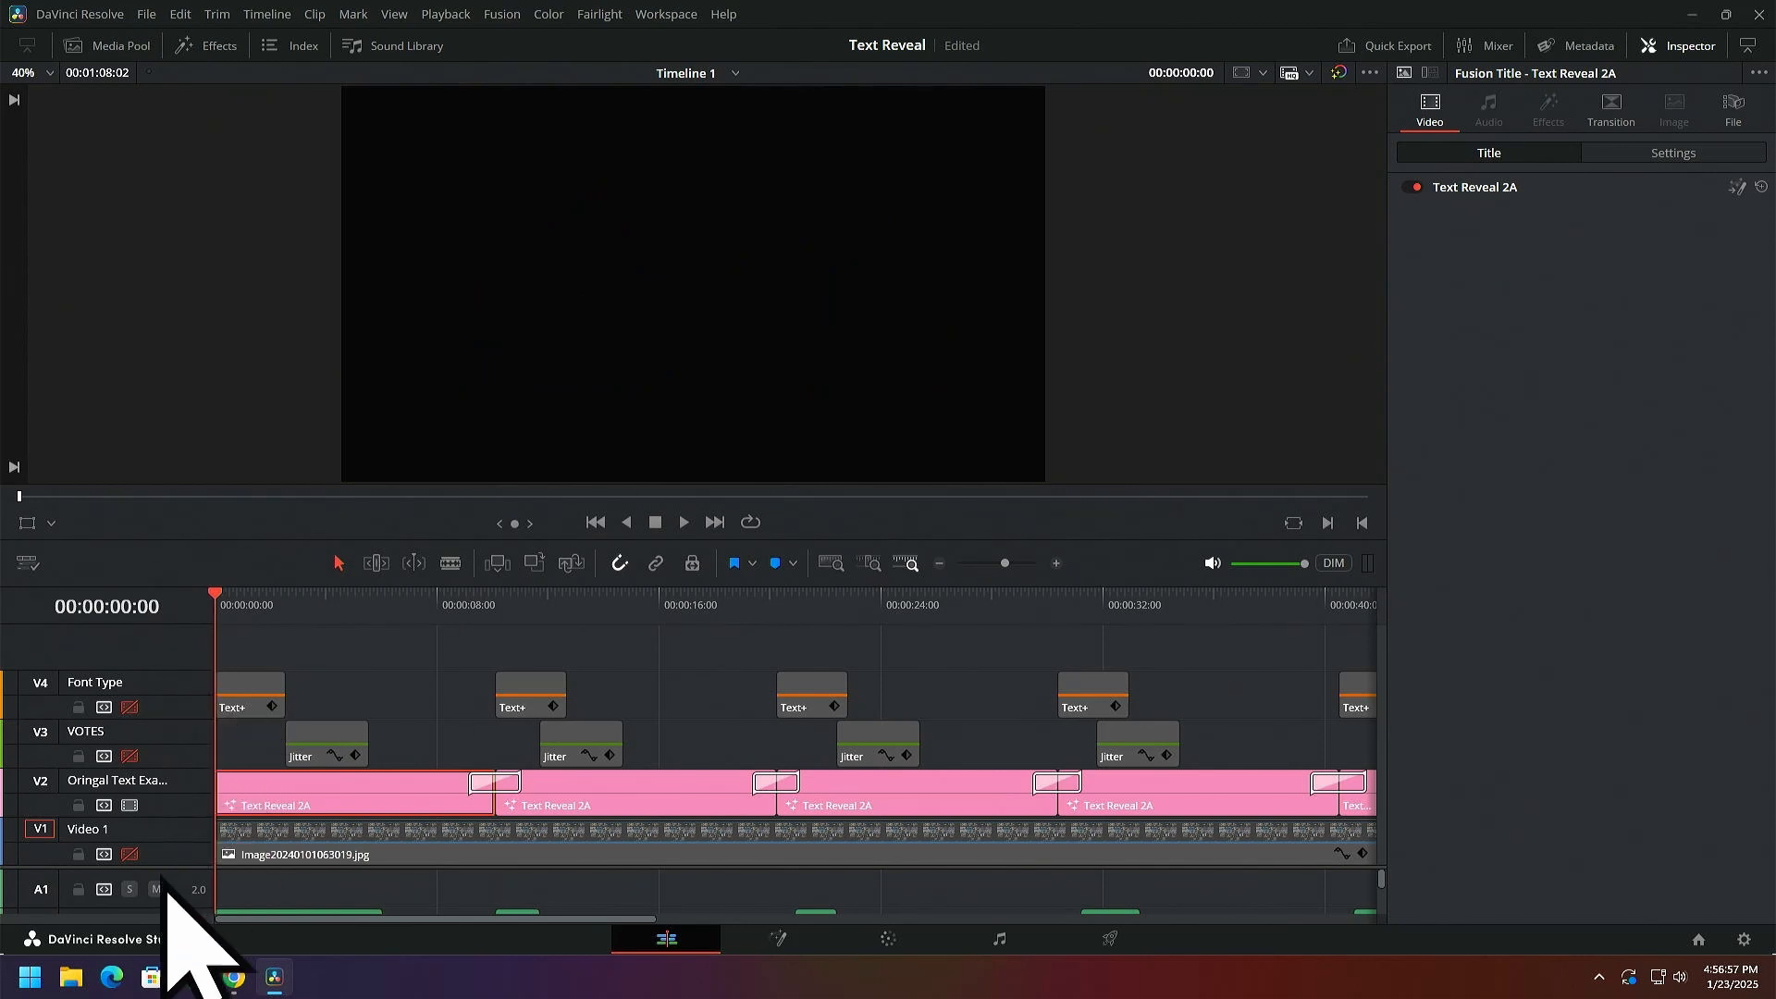
left_click(130, 853)
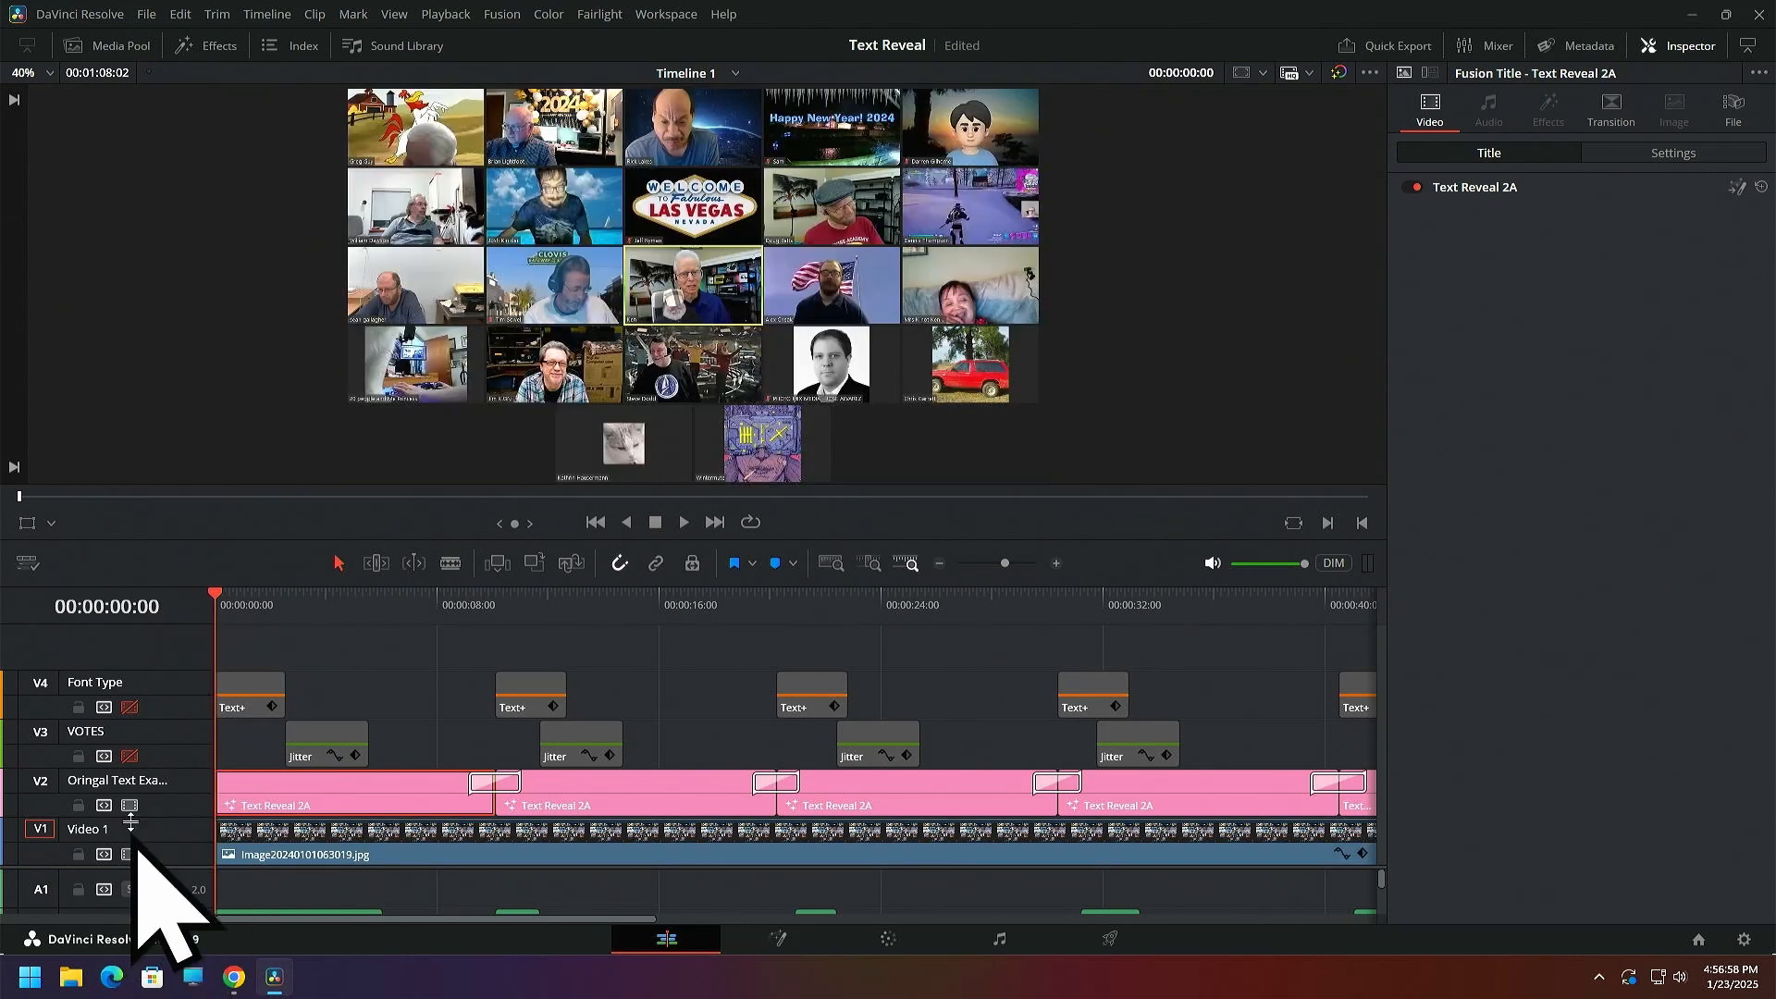
left_click(130, 755)
left_click(129, 707)
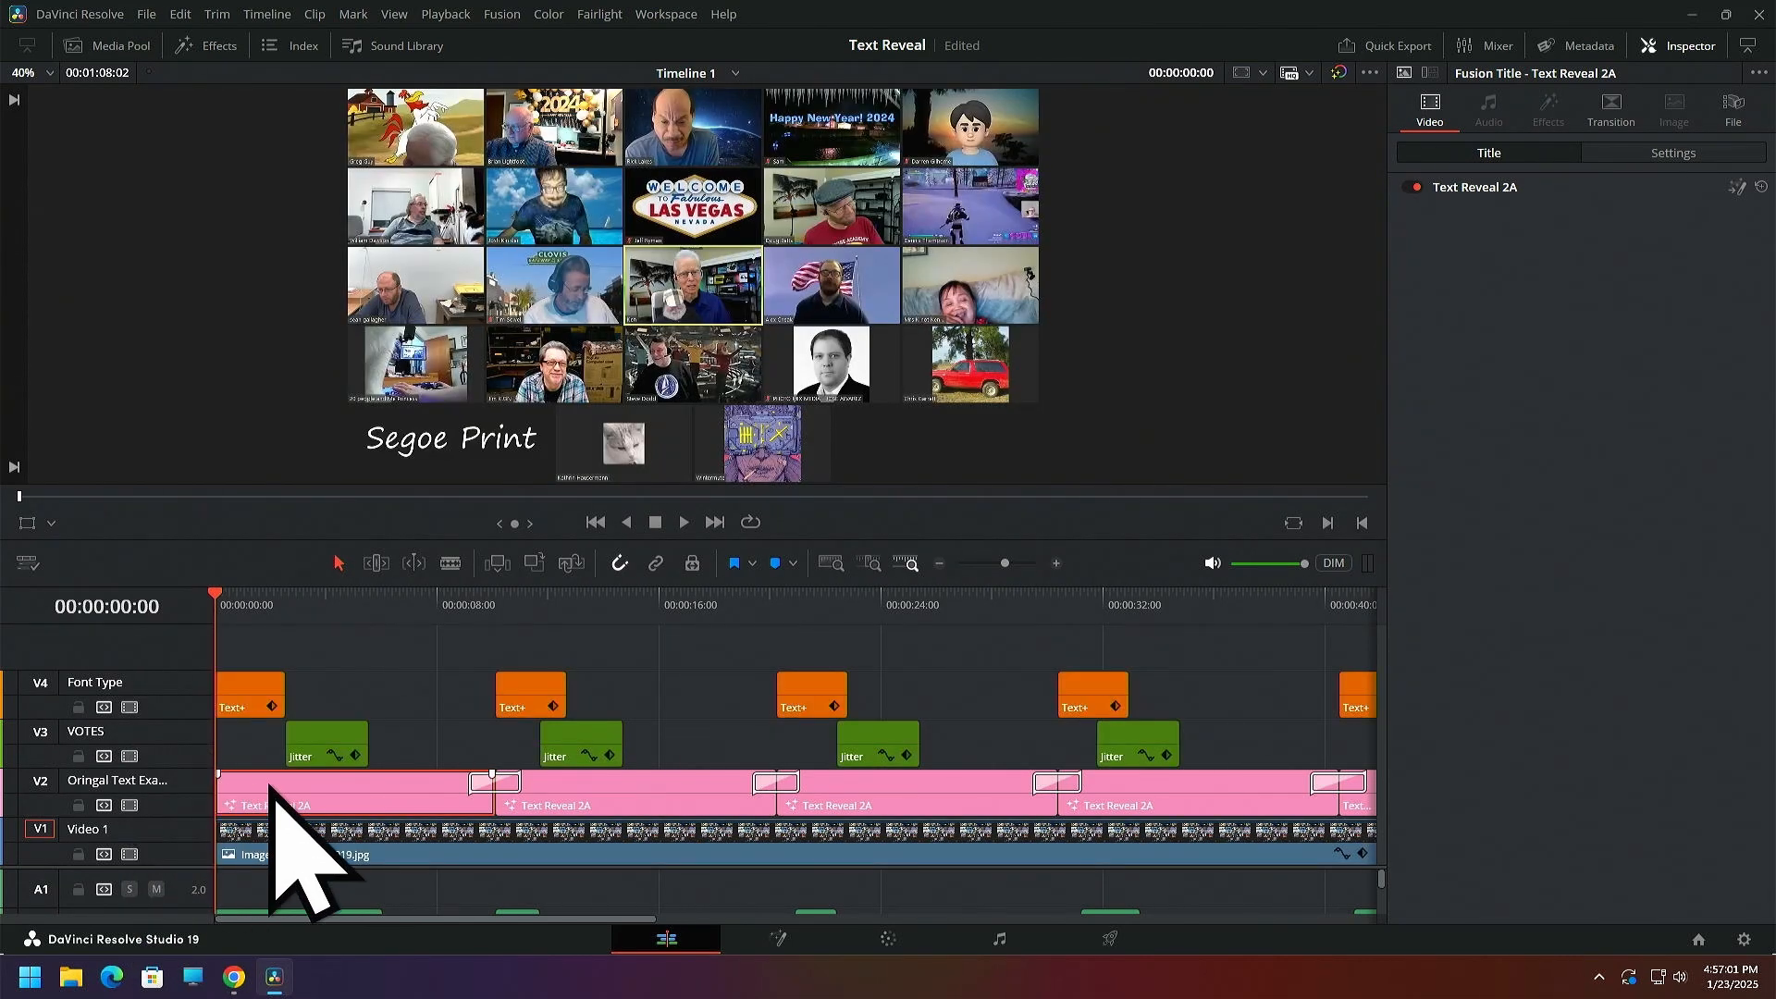
key("ctrl+s")
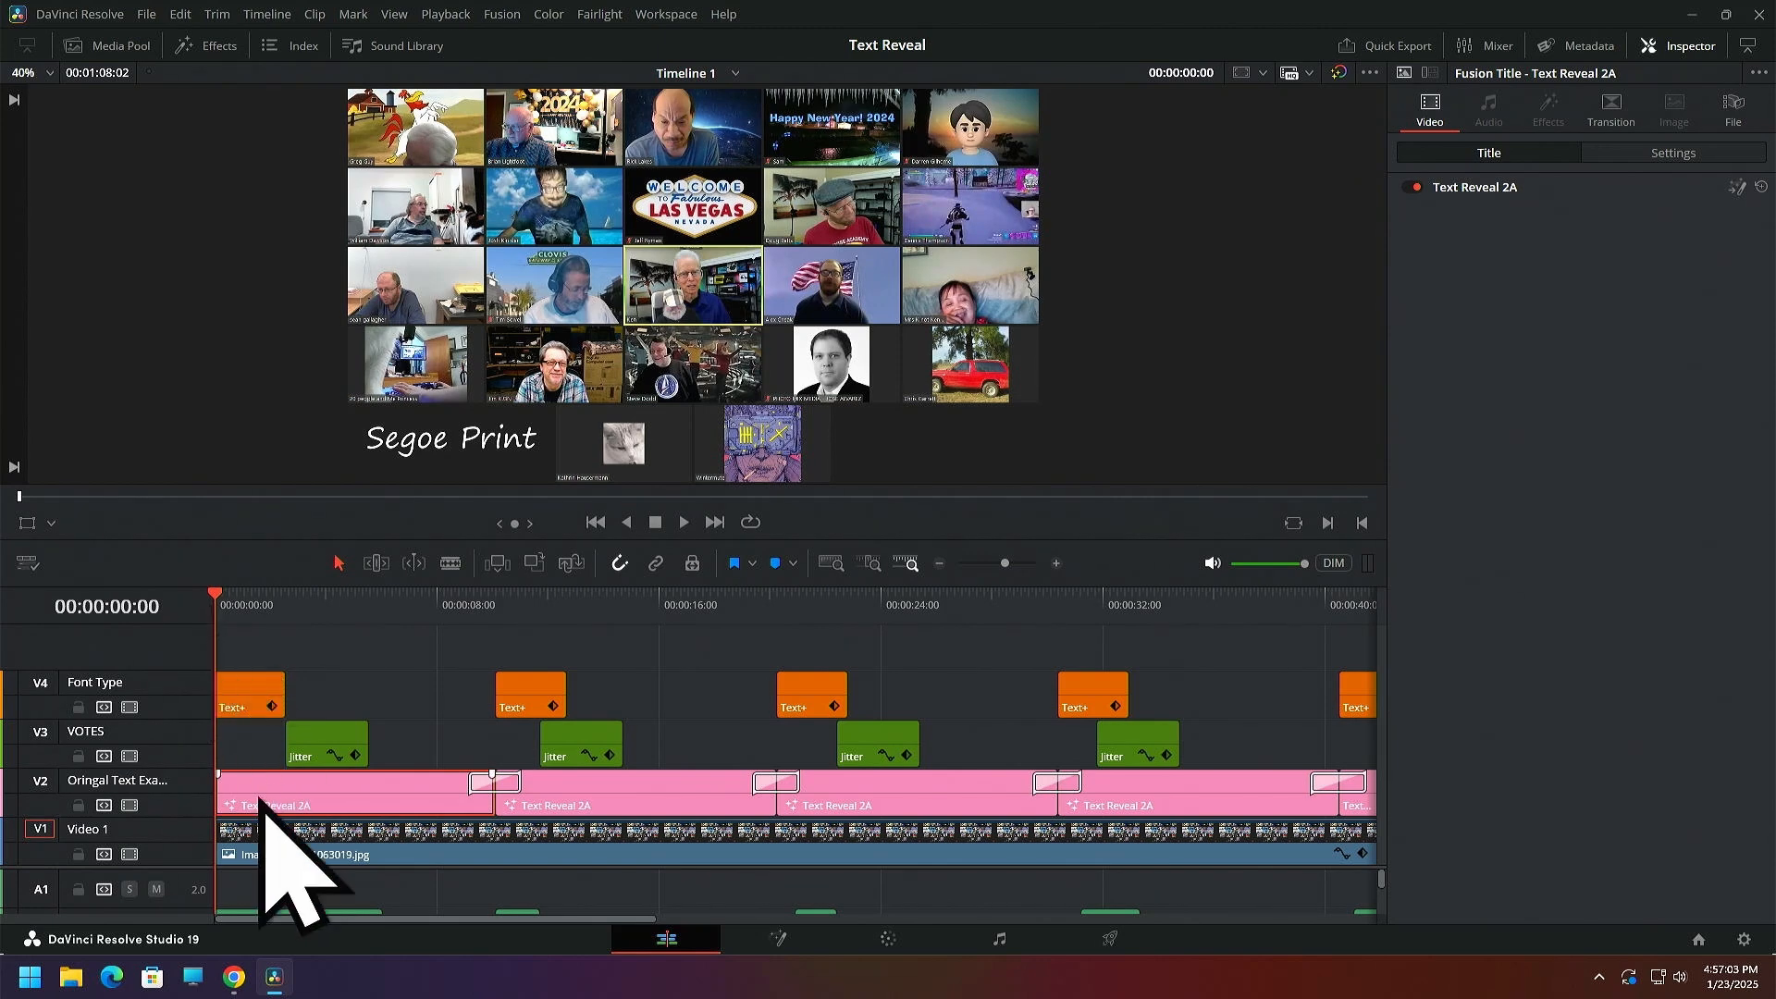
Step: Inspect the Fusion compositions of the clips at the timeline start and near the 8-second mark
left_click(779, 940)
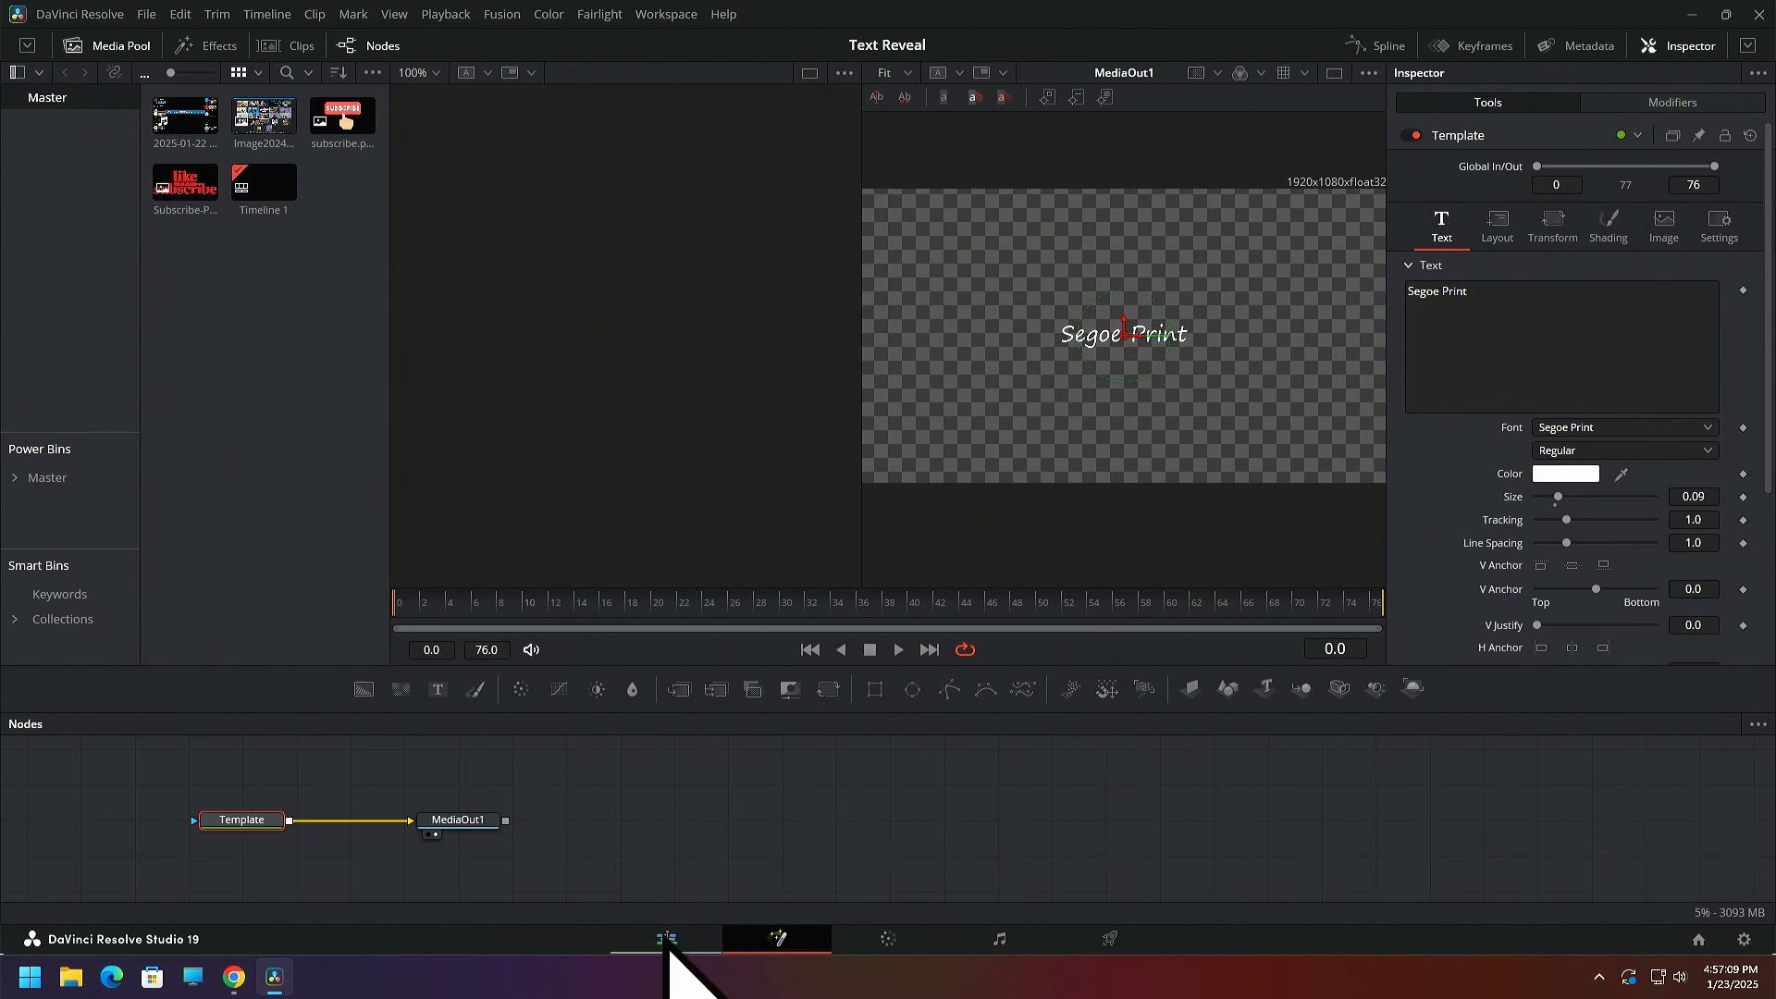
left_click(639, 937)
left_click(427, 621)
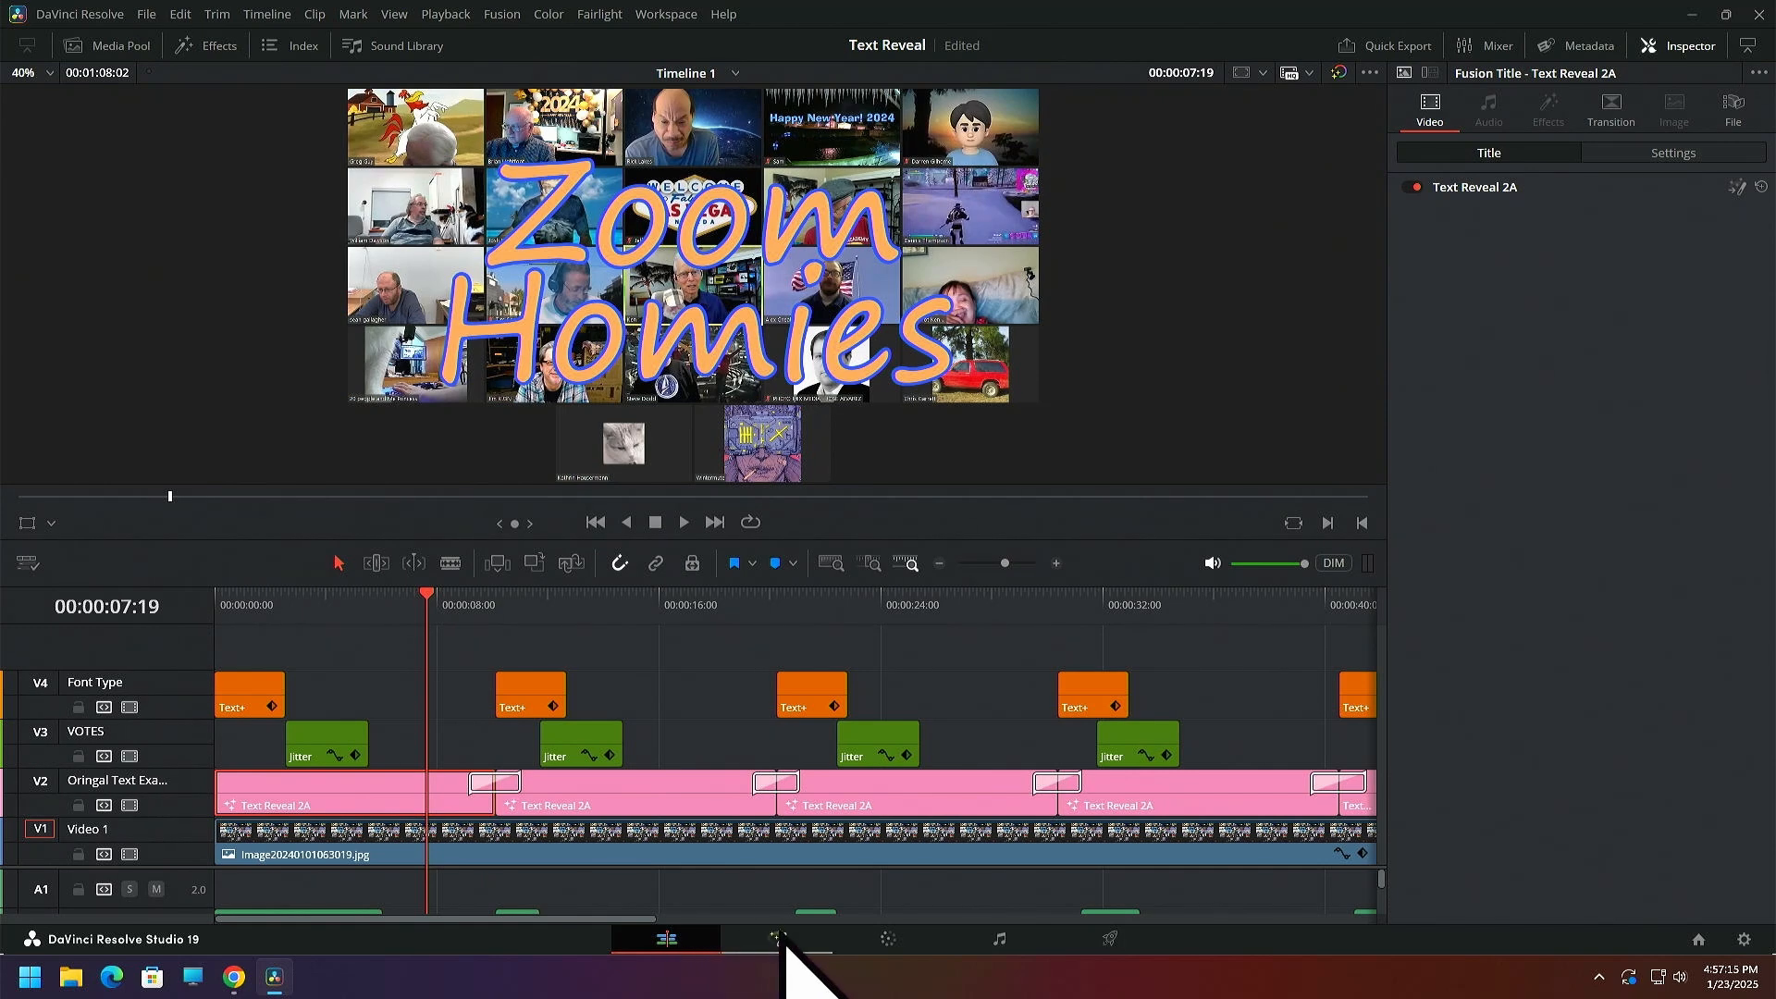
left_click(778, 939)
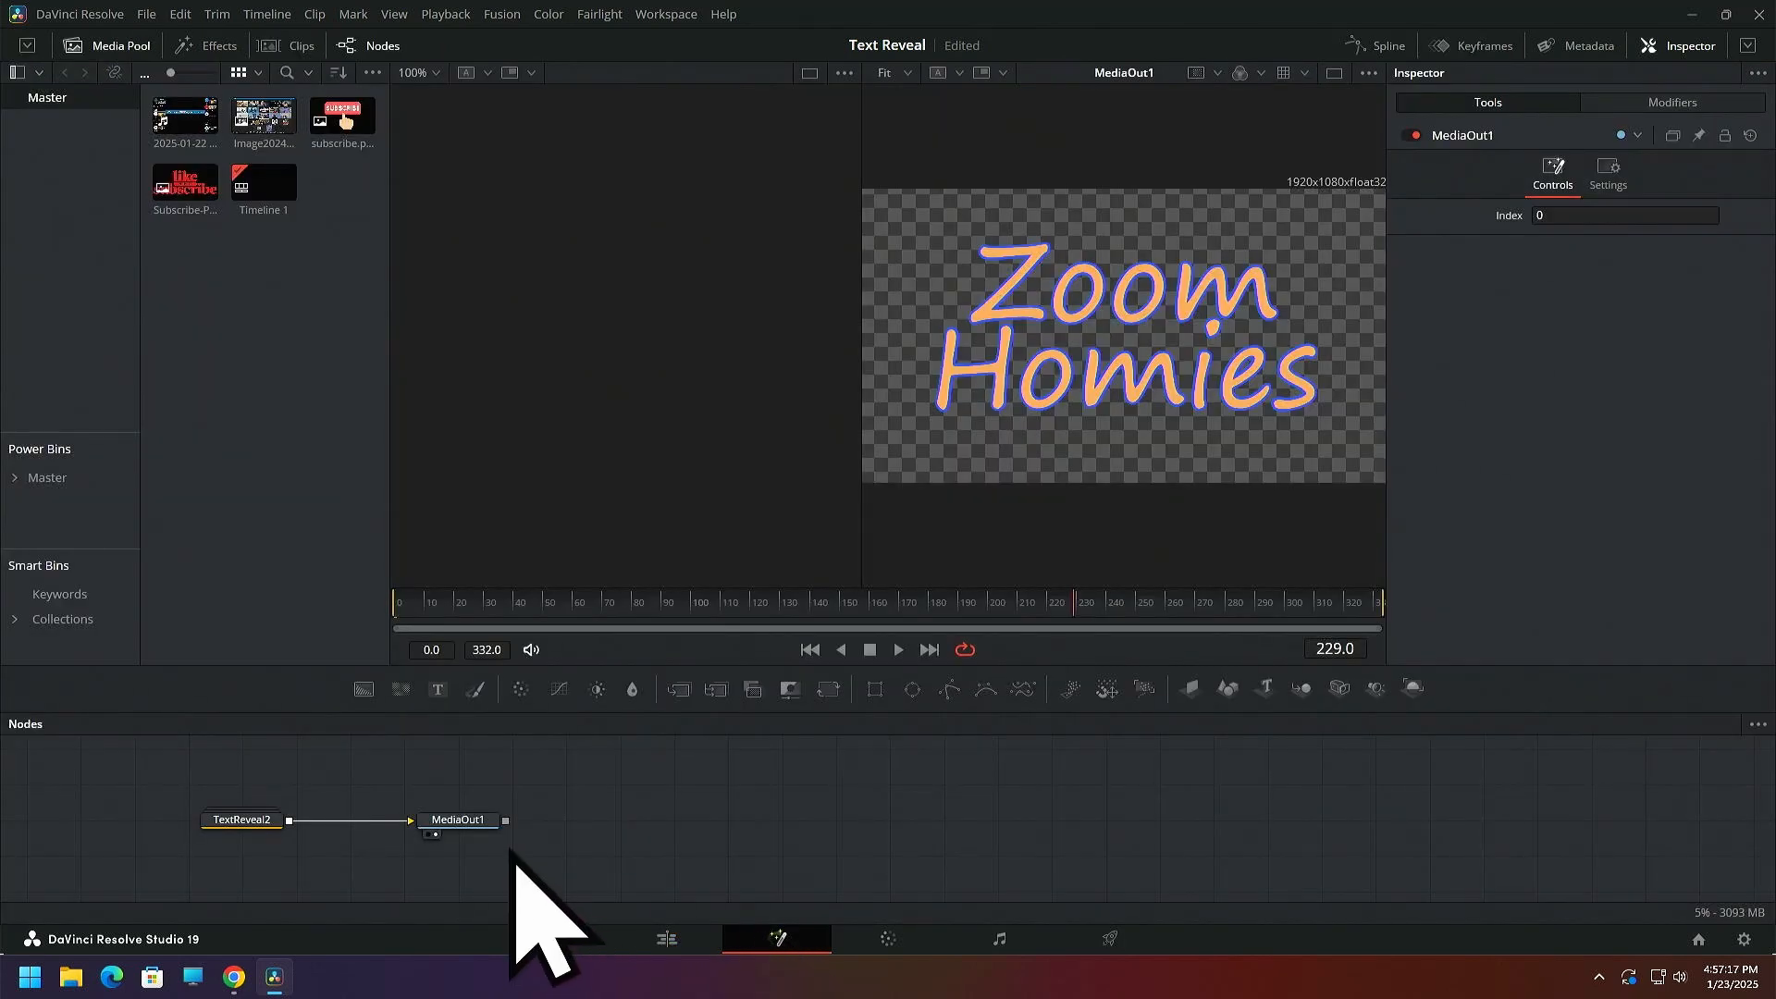
left_click(674, 939)
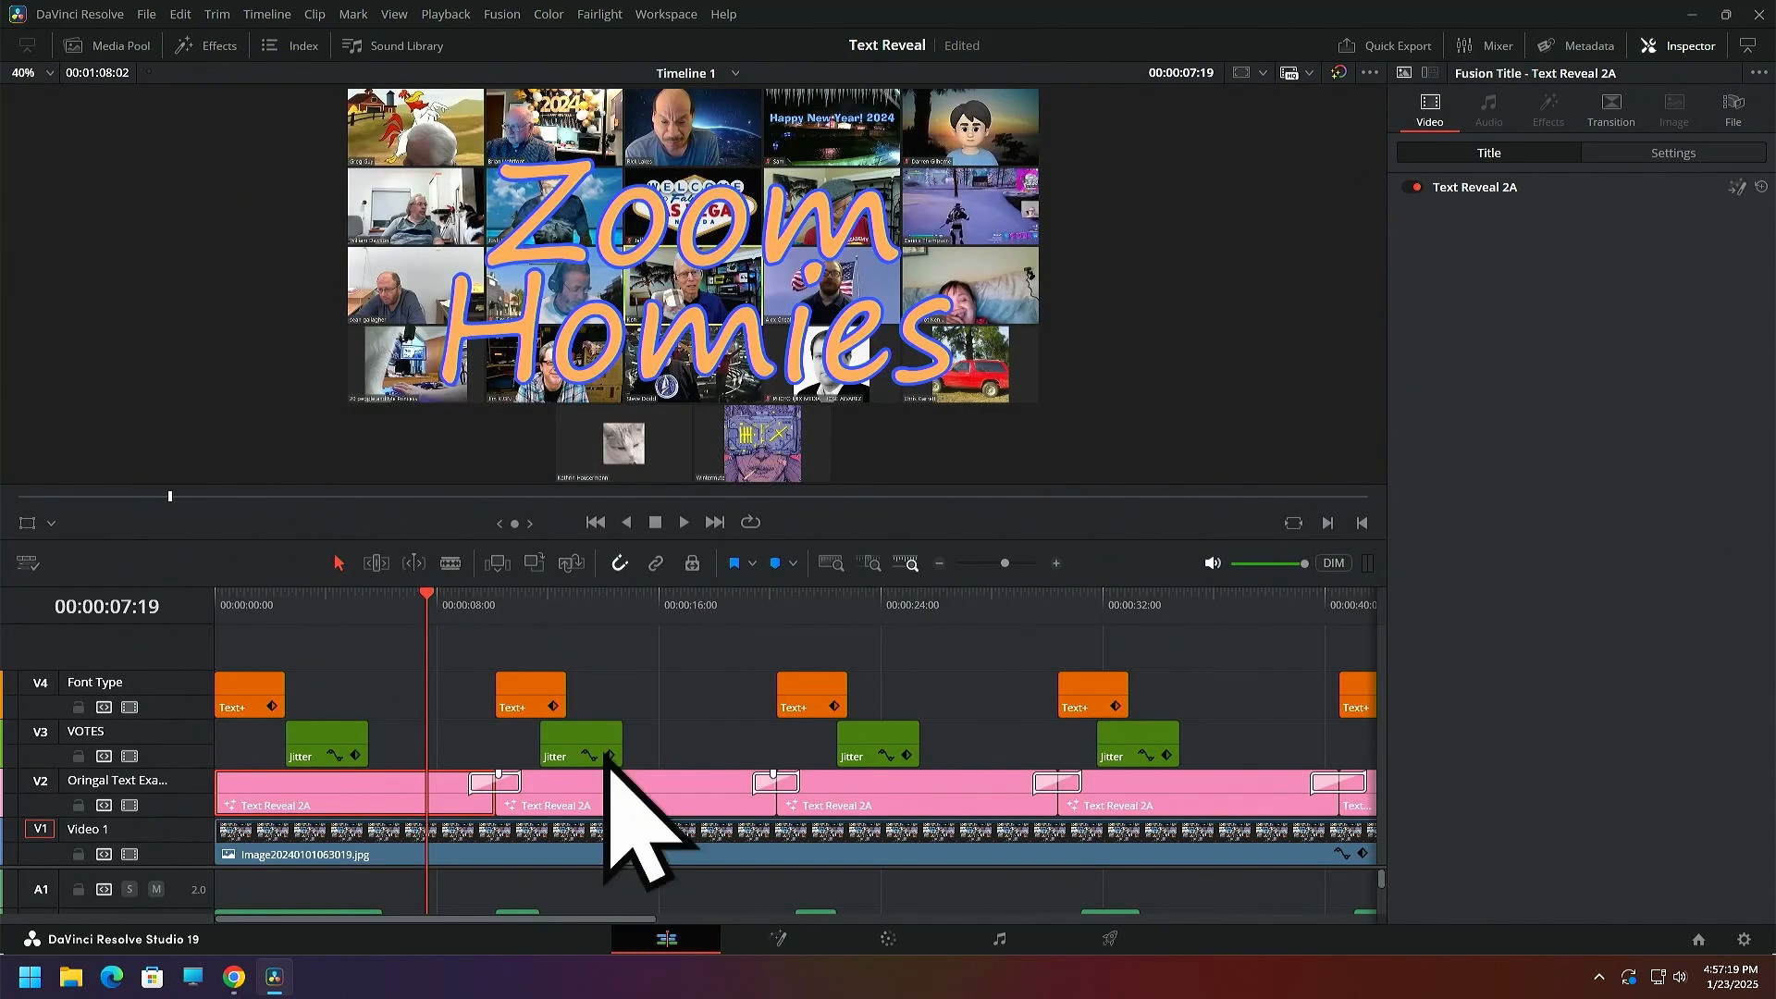
left_click_drag(432, 620, 218, 698)
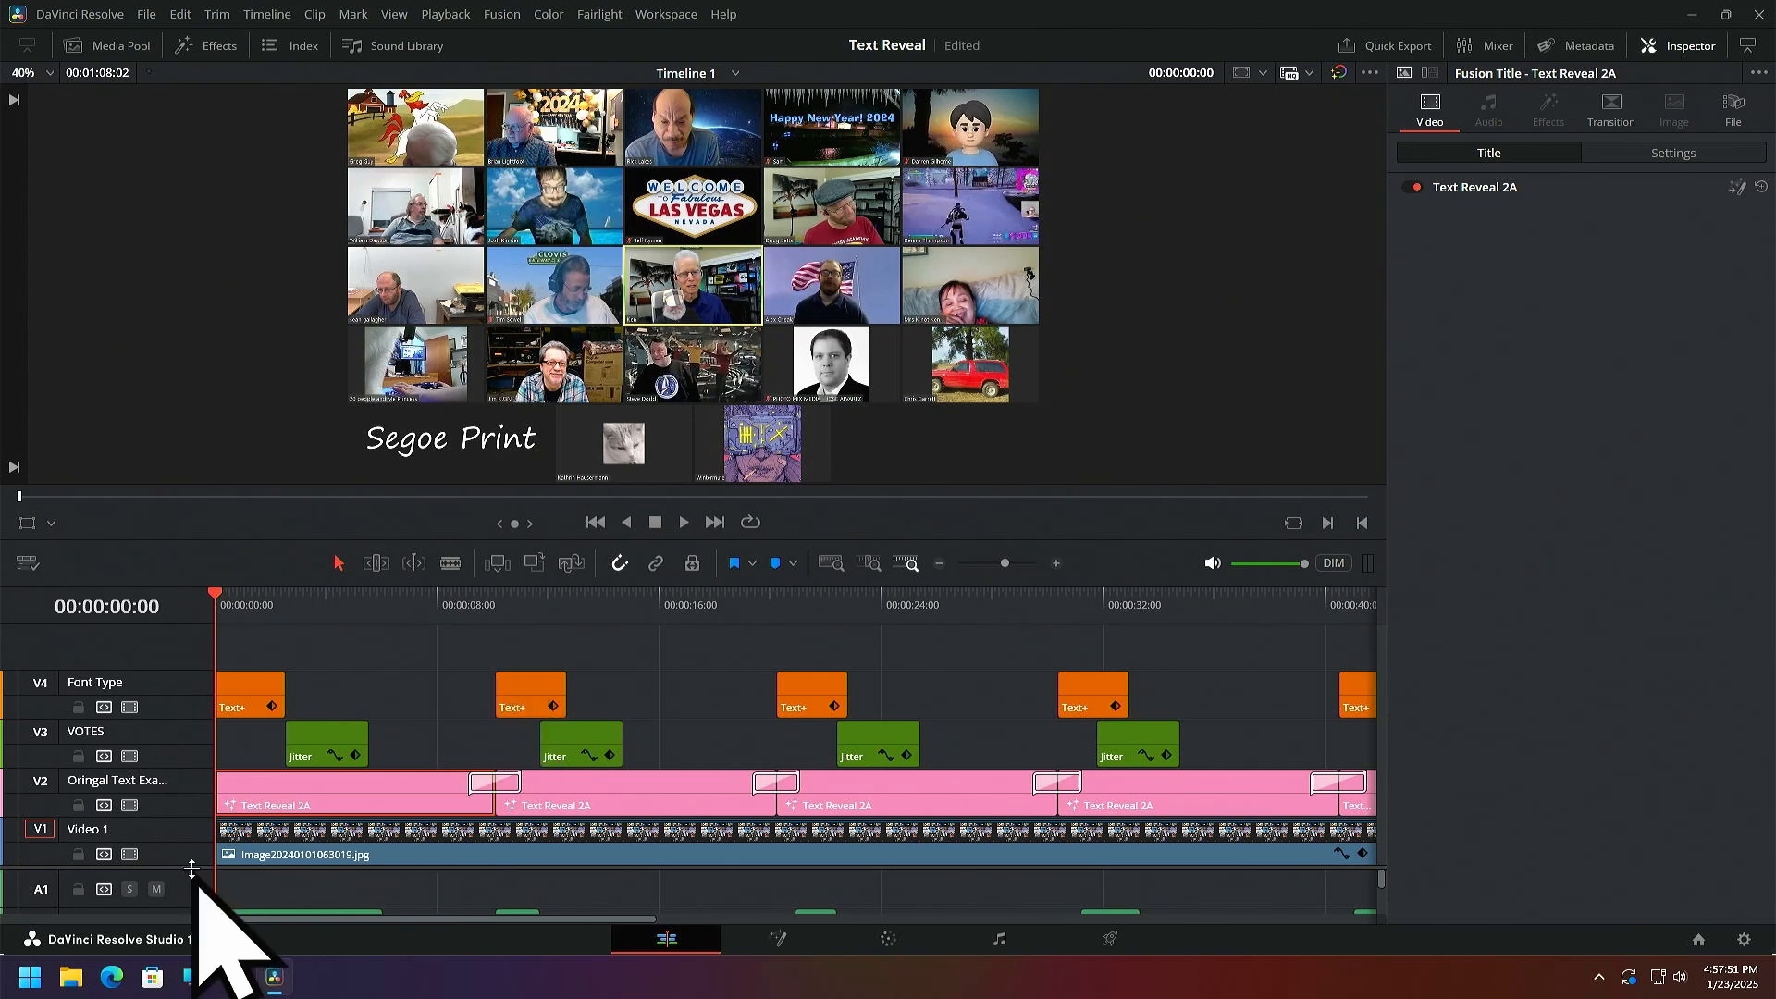
Step: Play back the timeline to review the titles and captions over the video
left_click_drag(200, 870, 200, 751)
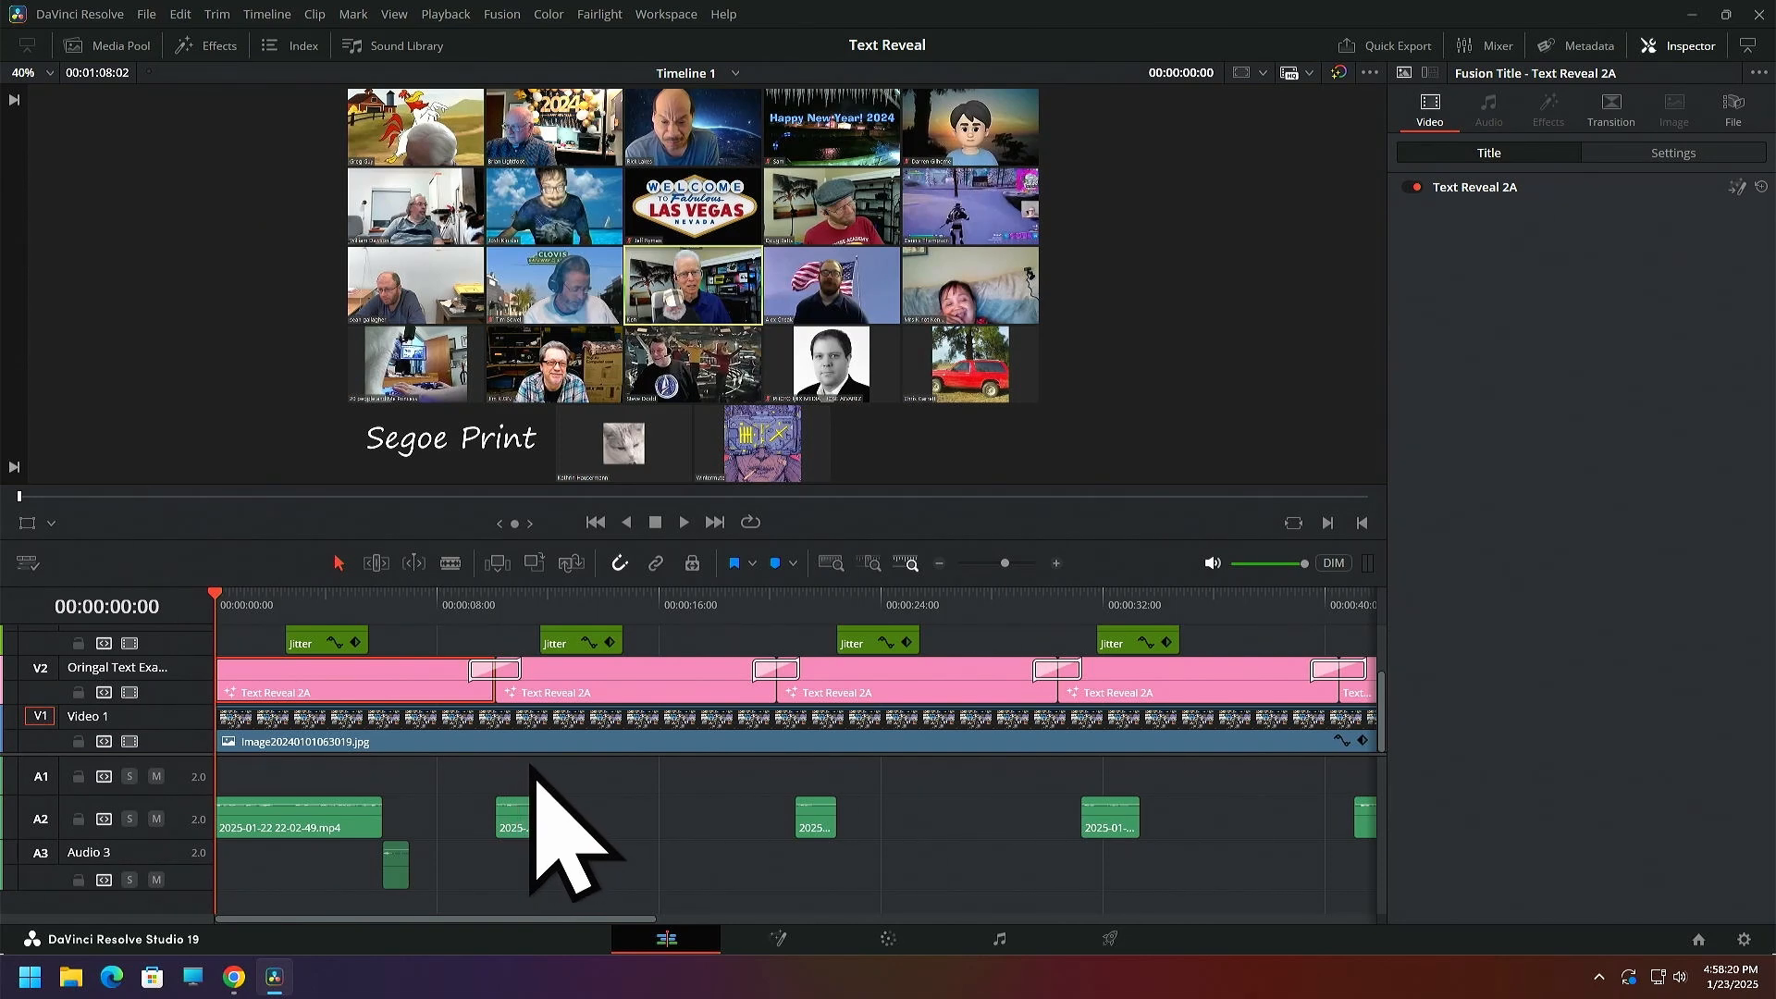
left_click(684, 523)
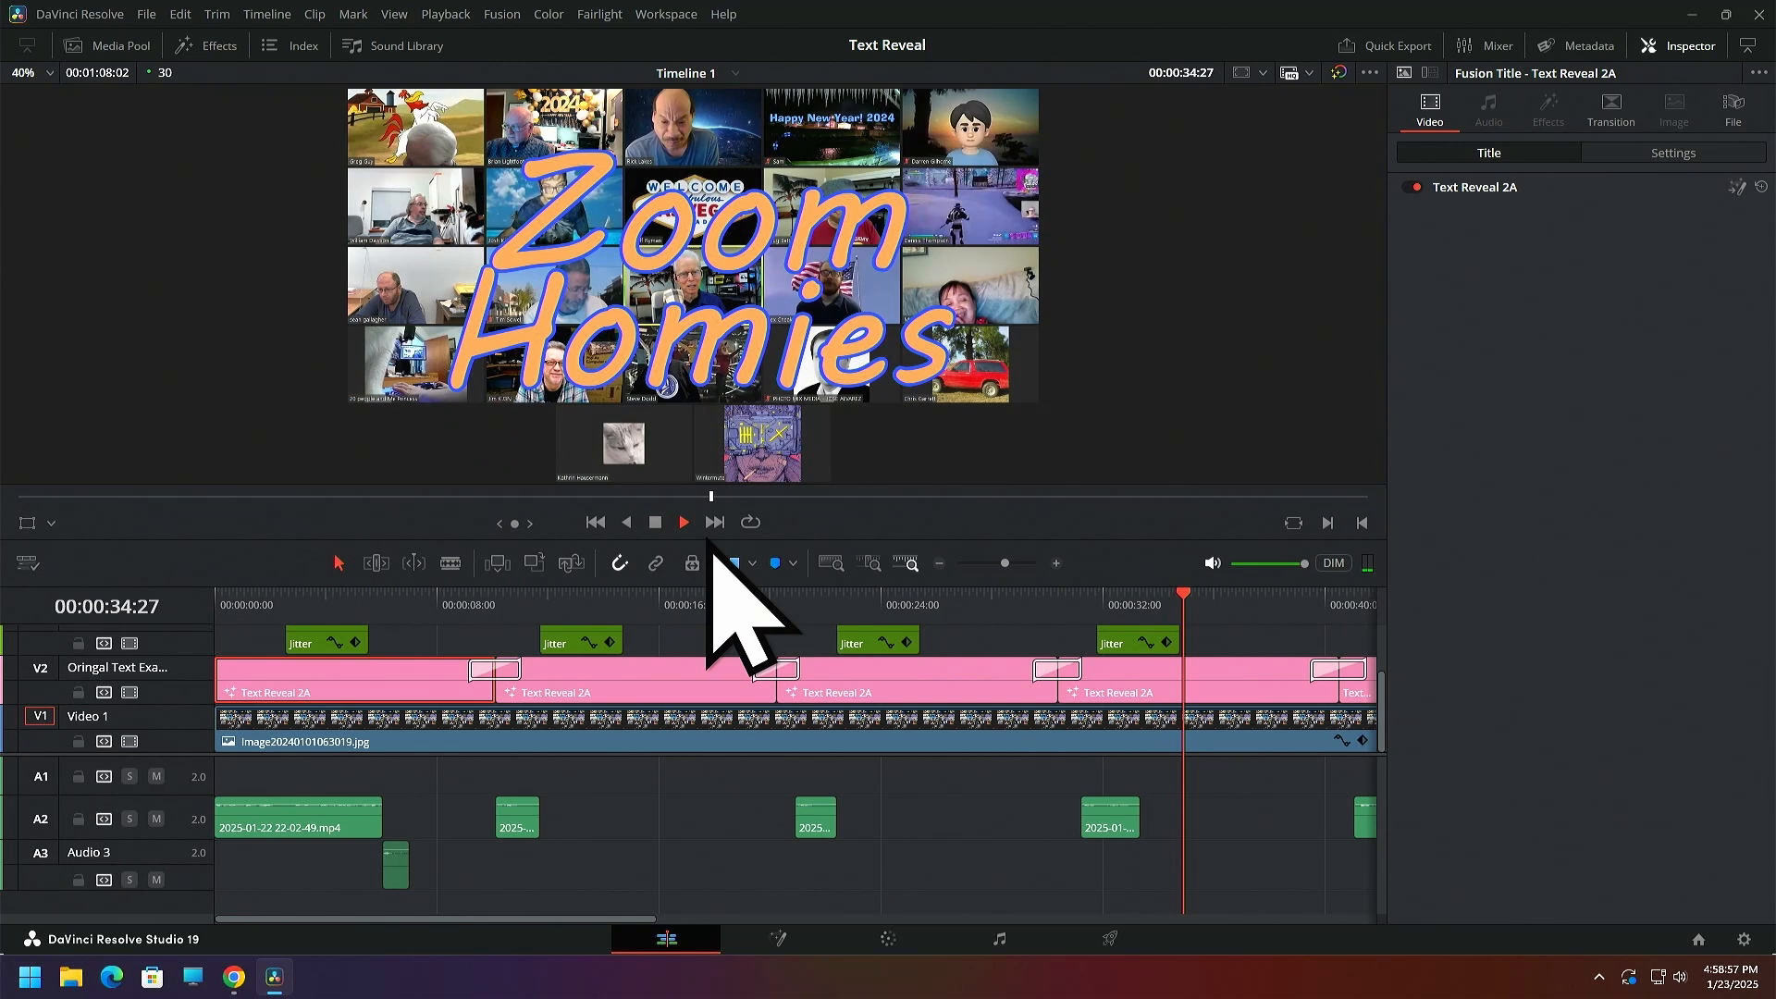
left_click(655, 524)
left_click(1158, 597)
left_click_drag(1155, 606, 1062, 611)
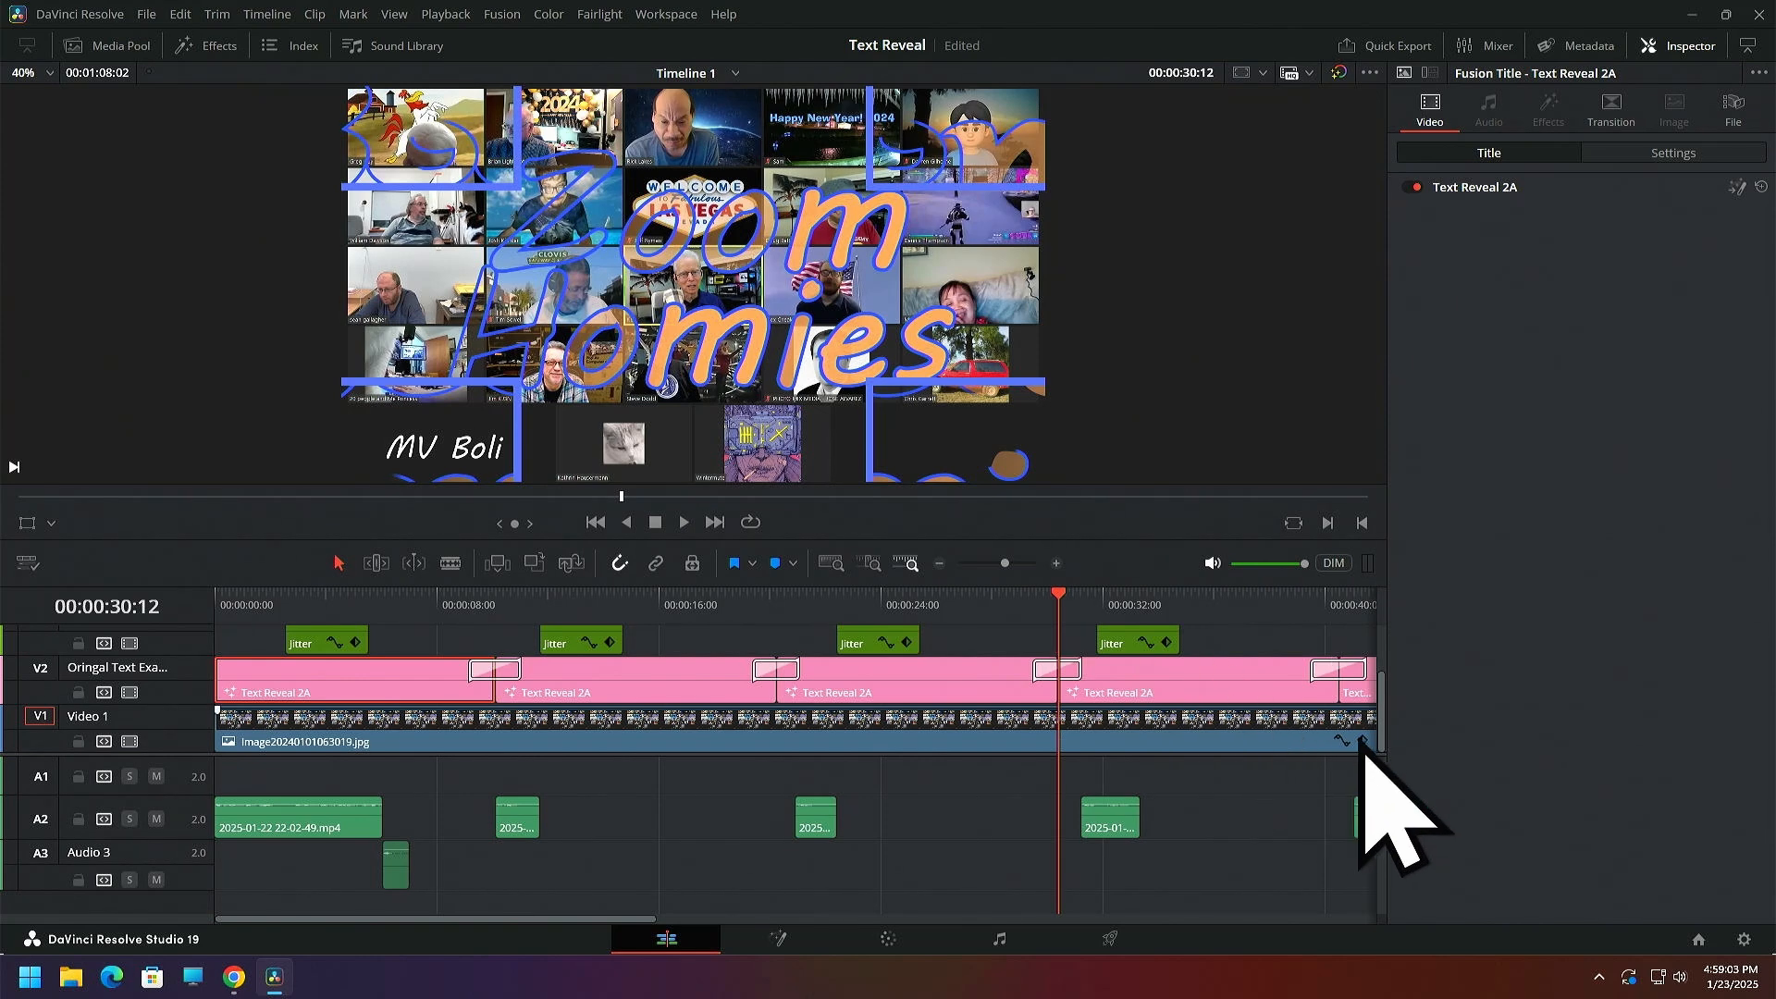
left_click_drag(1384, 711, 1384, 643)
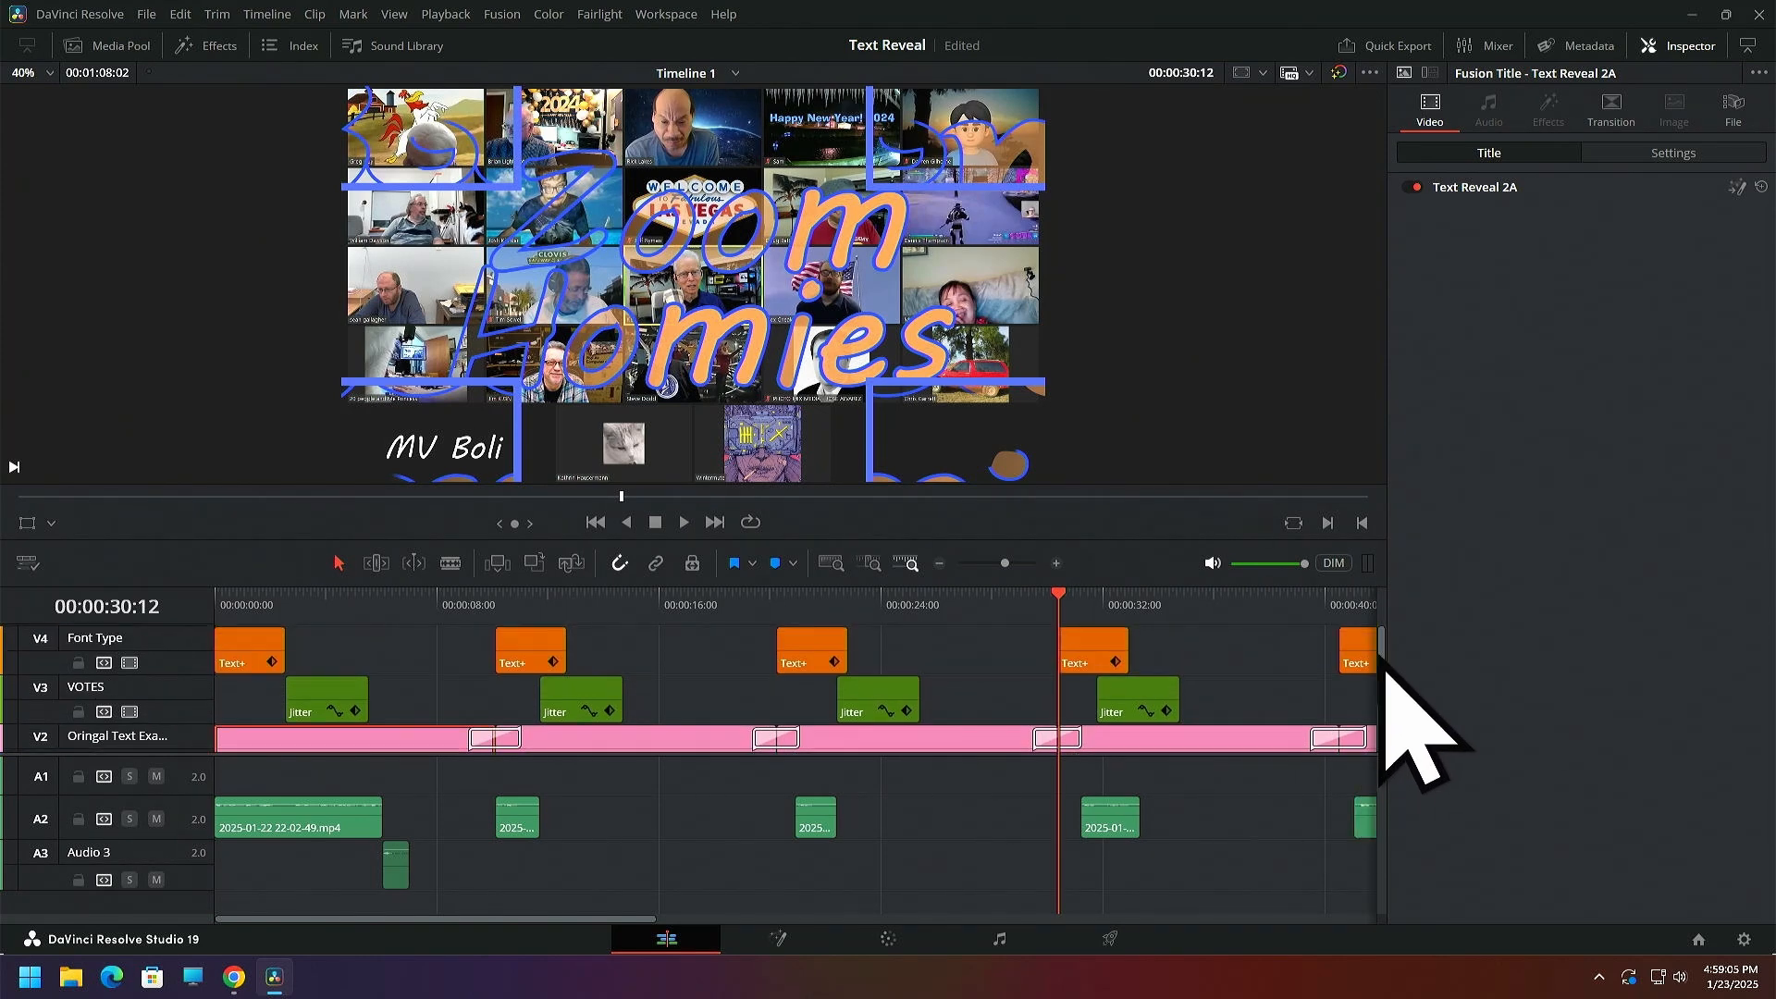
left_click(1021, 600)
key("space")
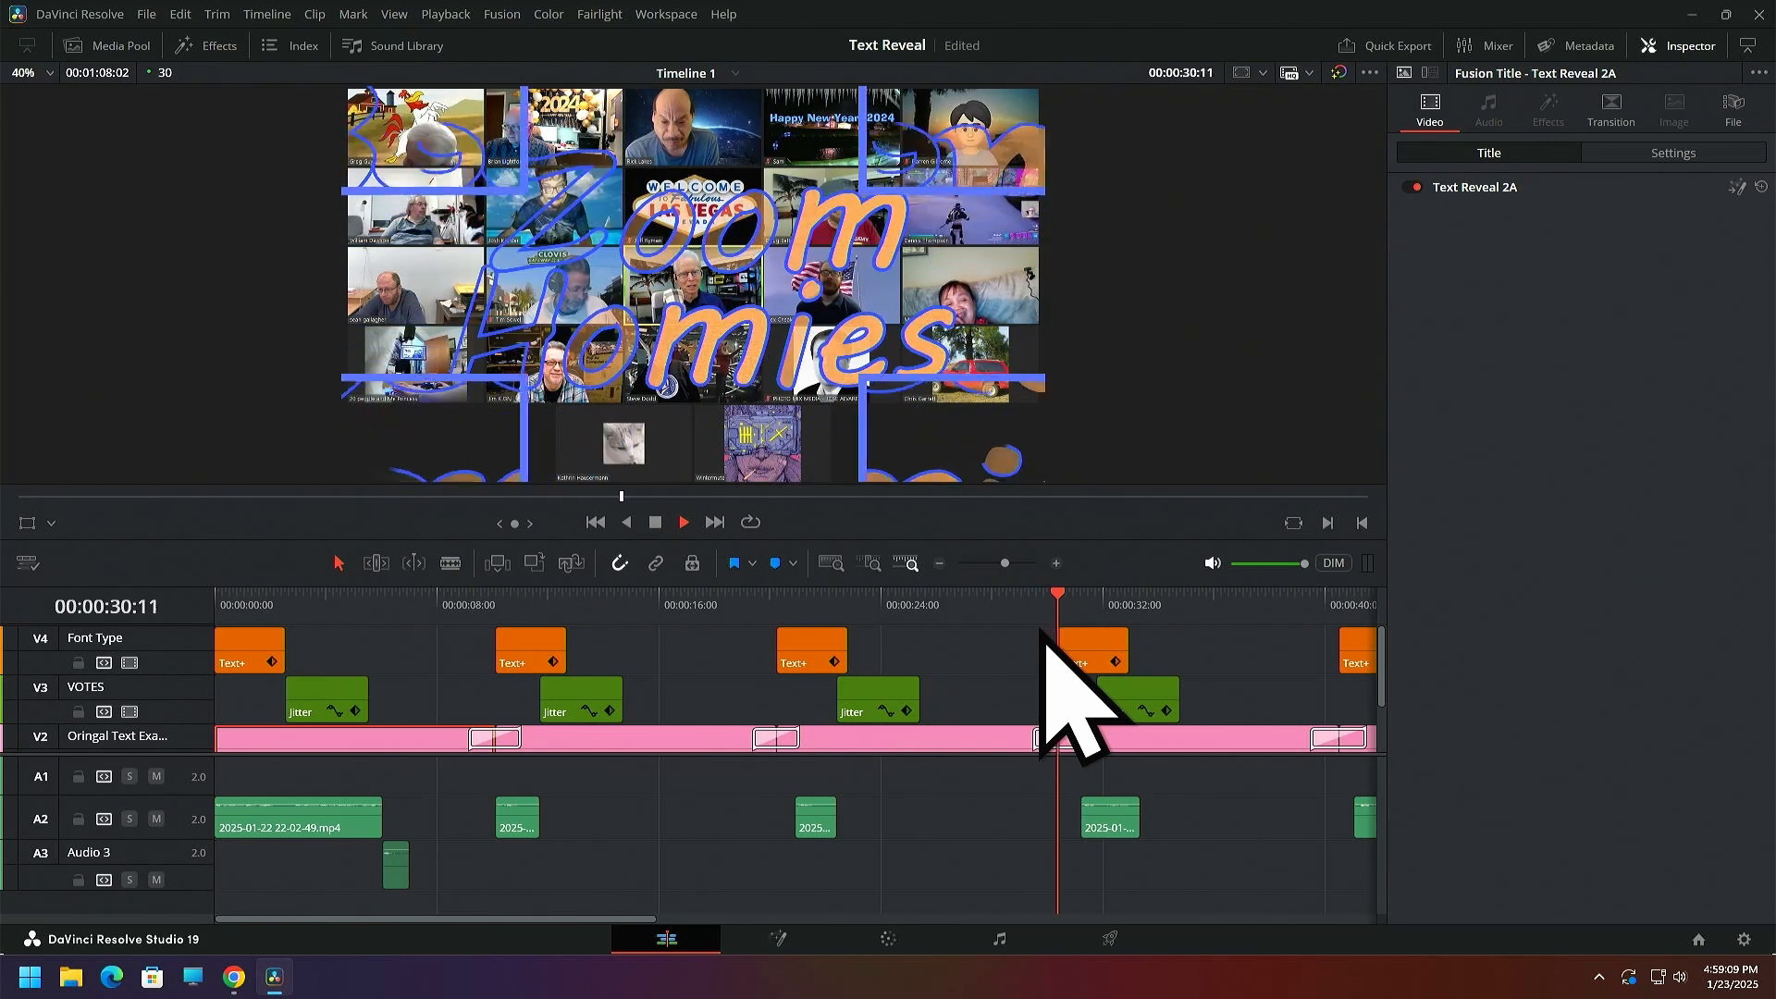
key("space")
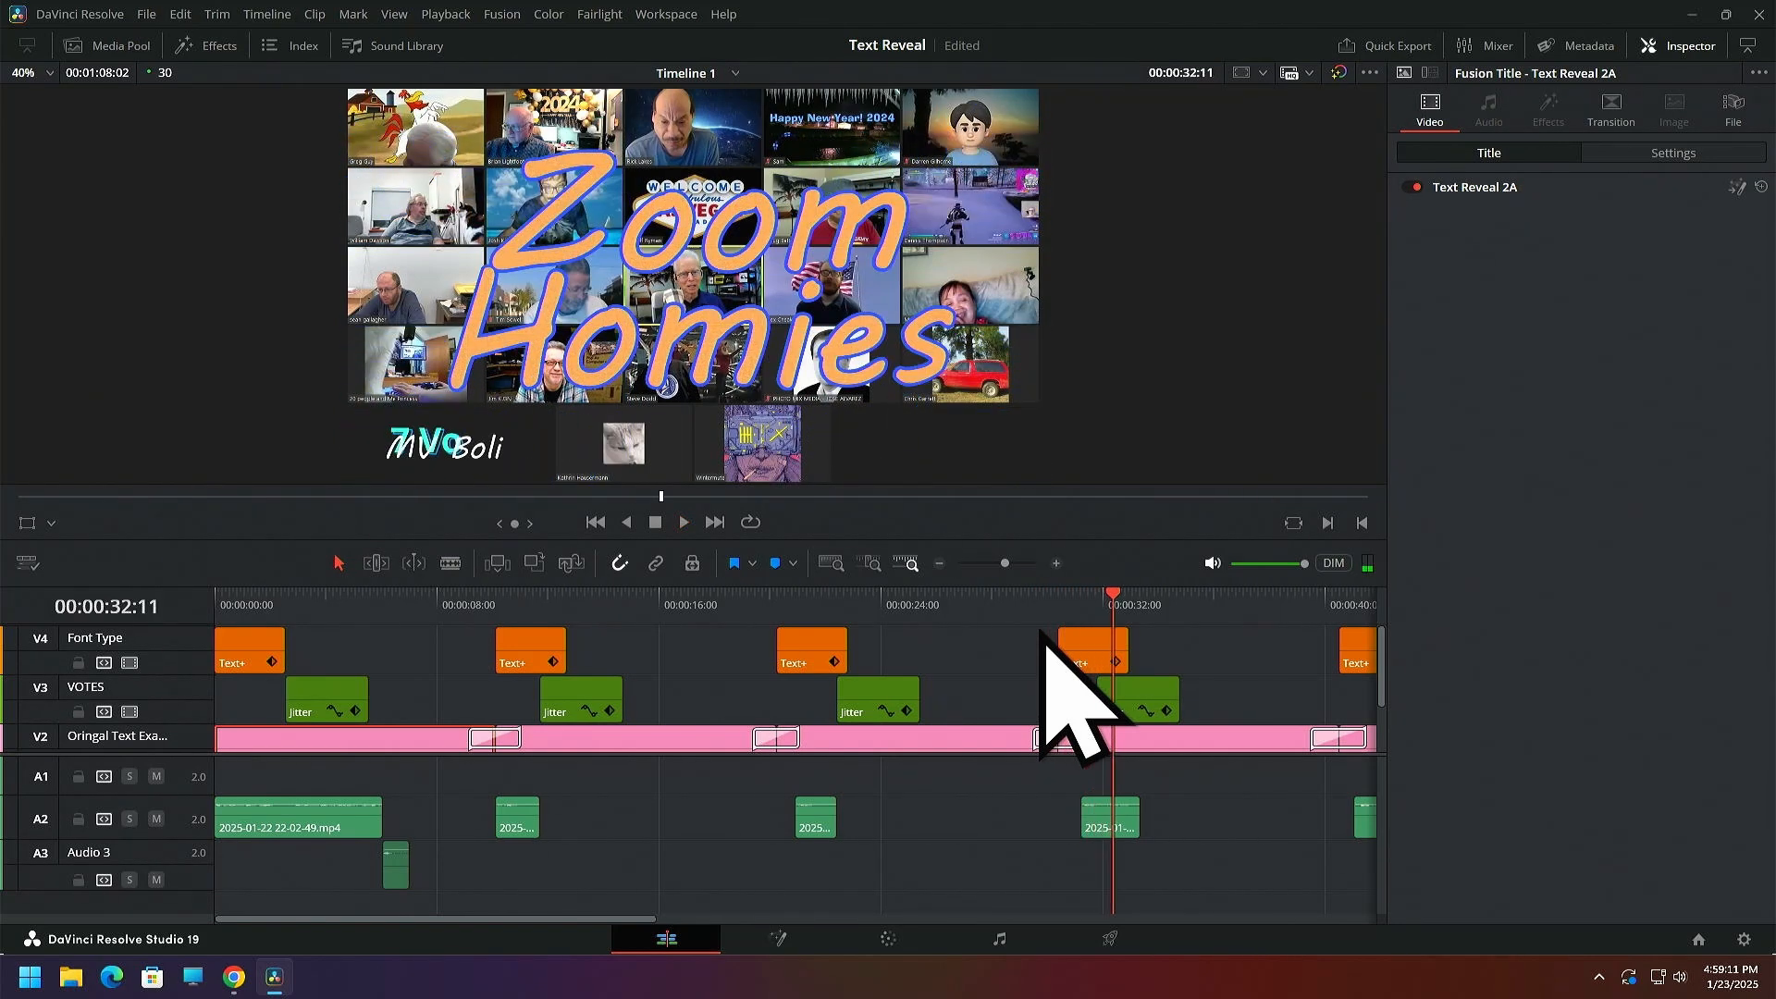
Step: Trim the end of the Font Type caption clip near the 48-second mark slightly shorter, previewing its ending
left_click_drag(1130, 656, 1118, 656)
key("space")
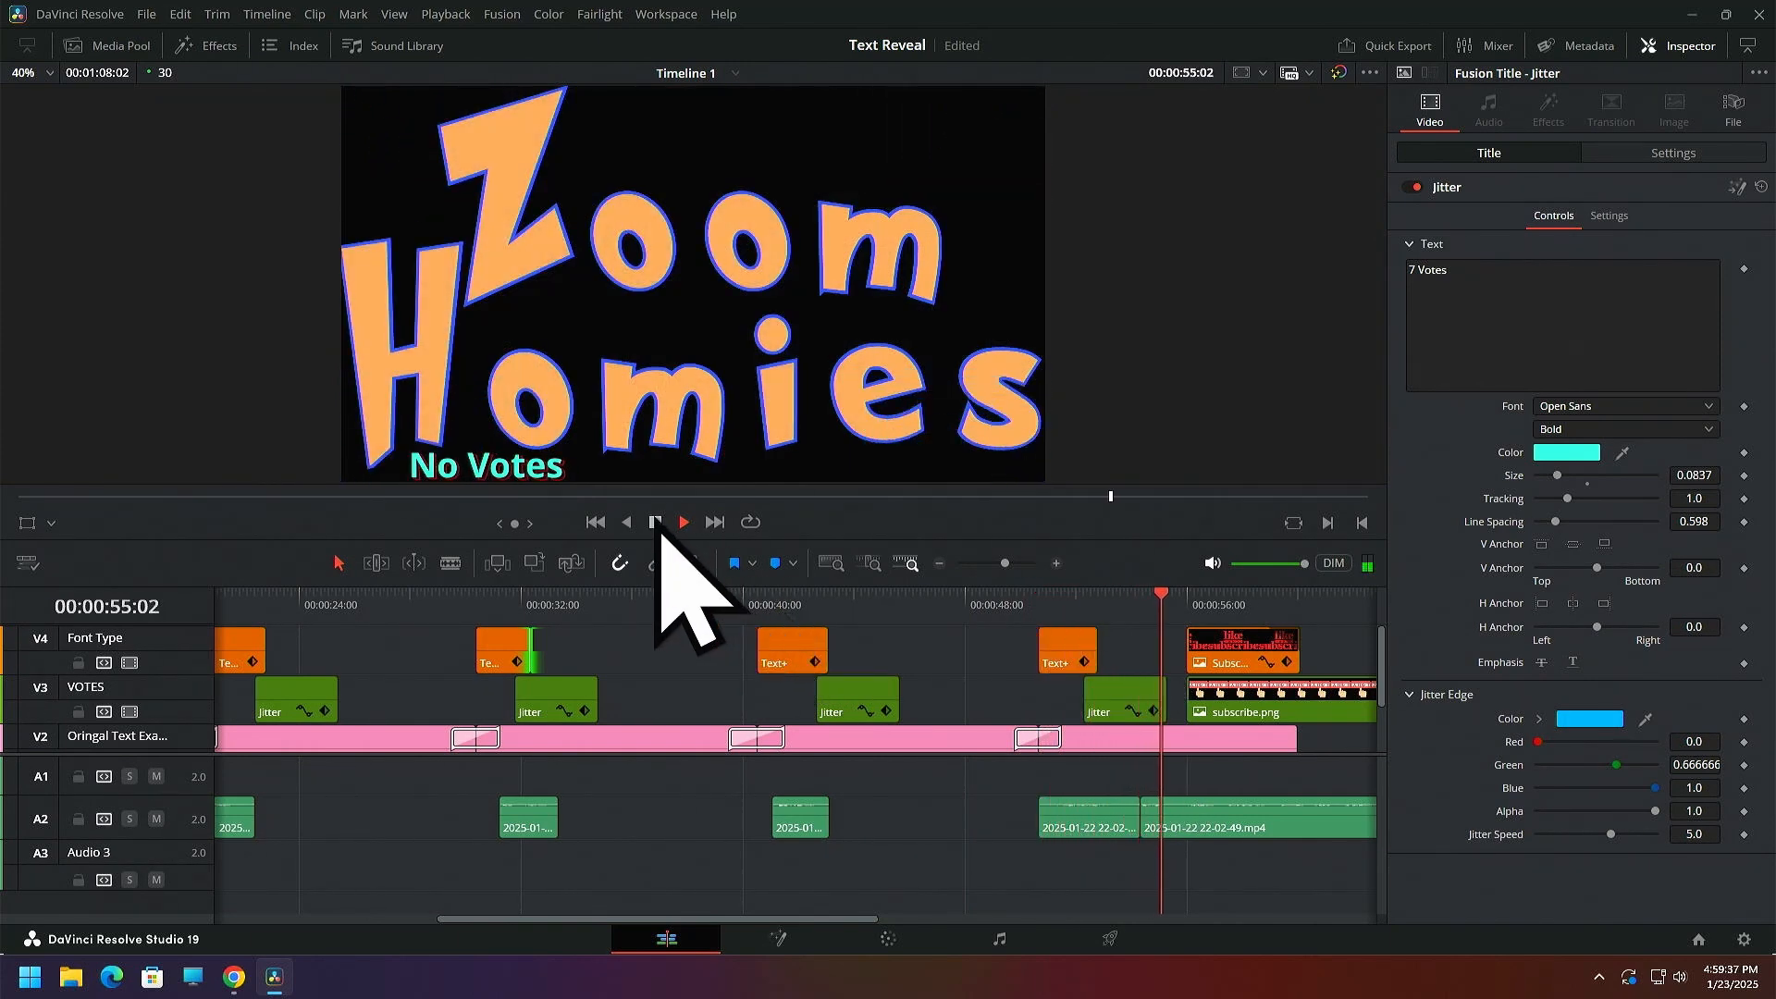
left_click(656, 524)
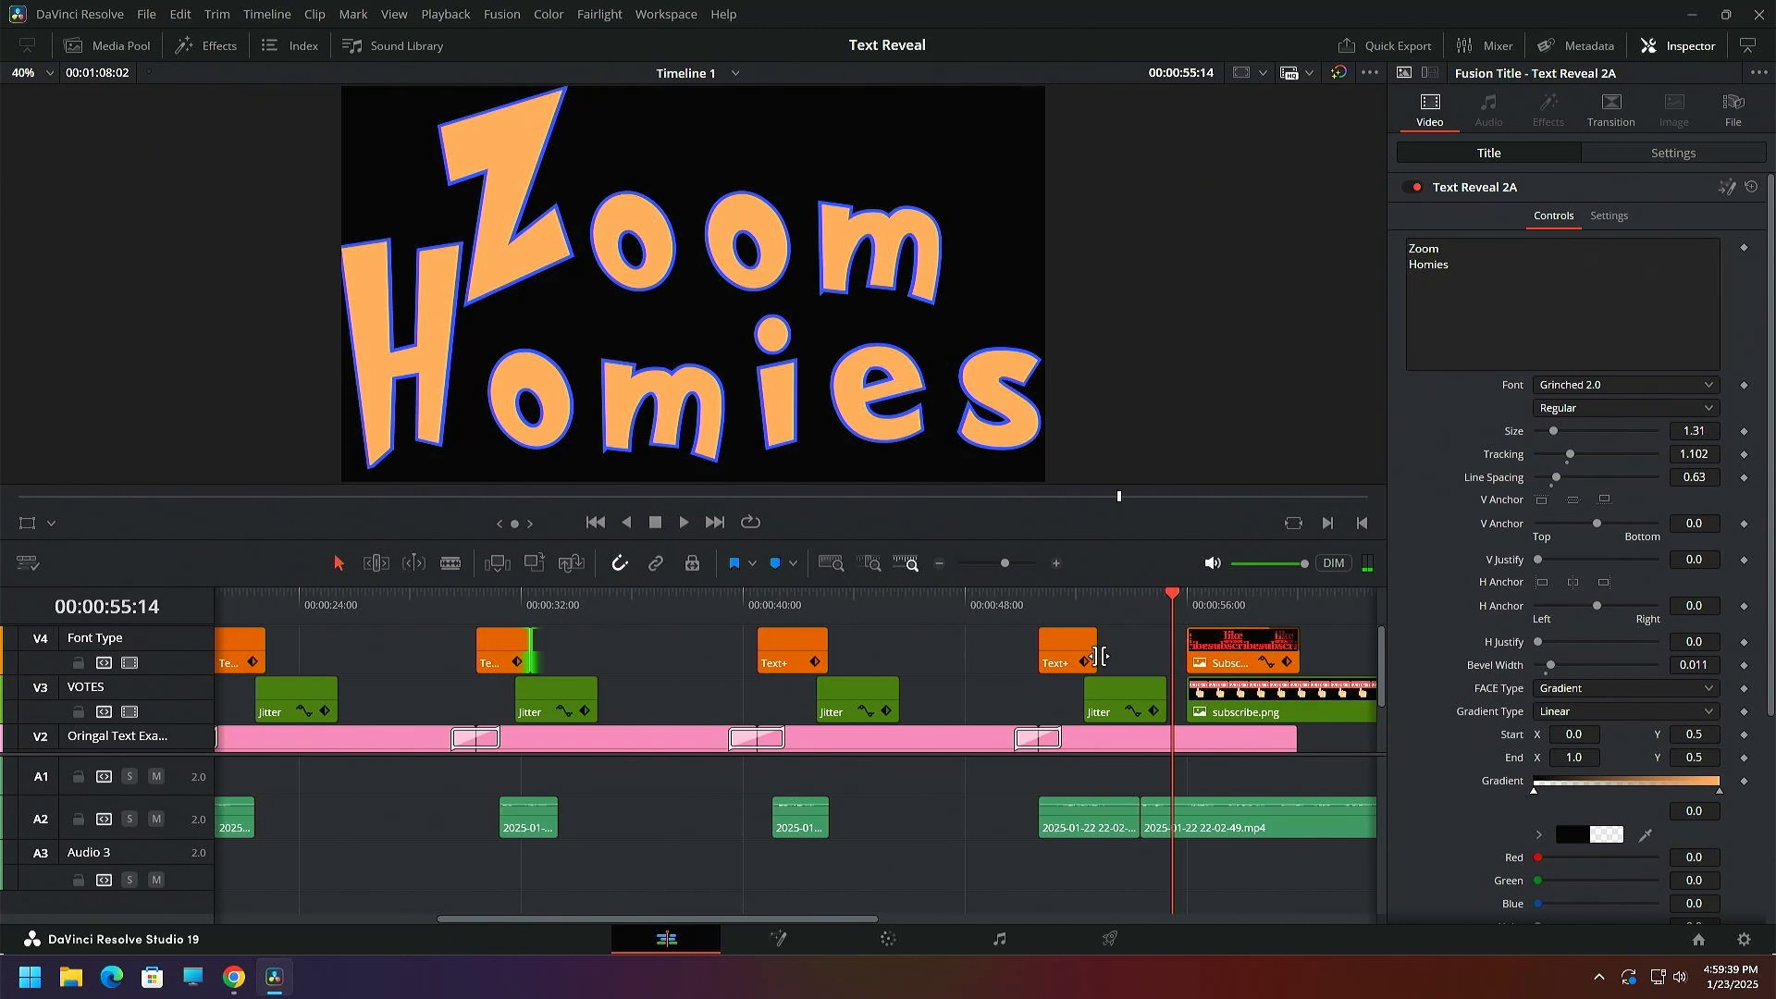
left_click_drag(1101, 657, 1096, 656)
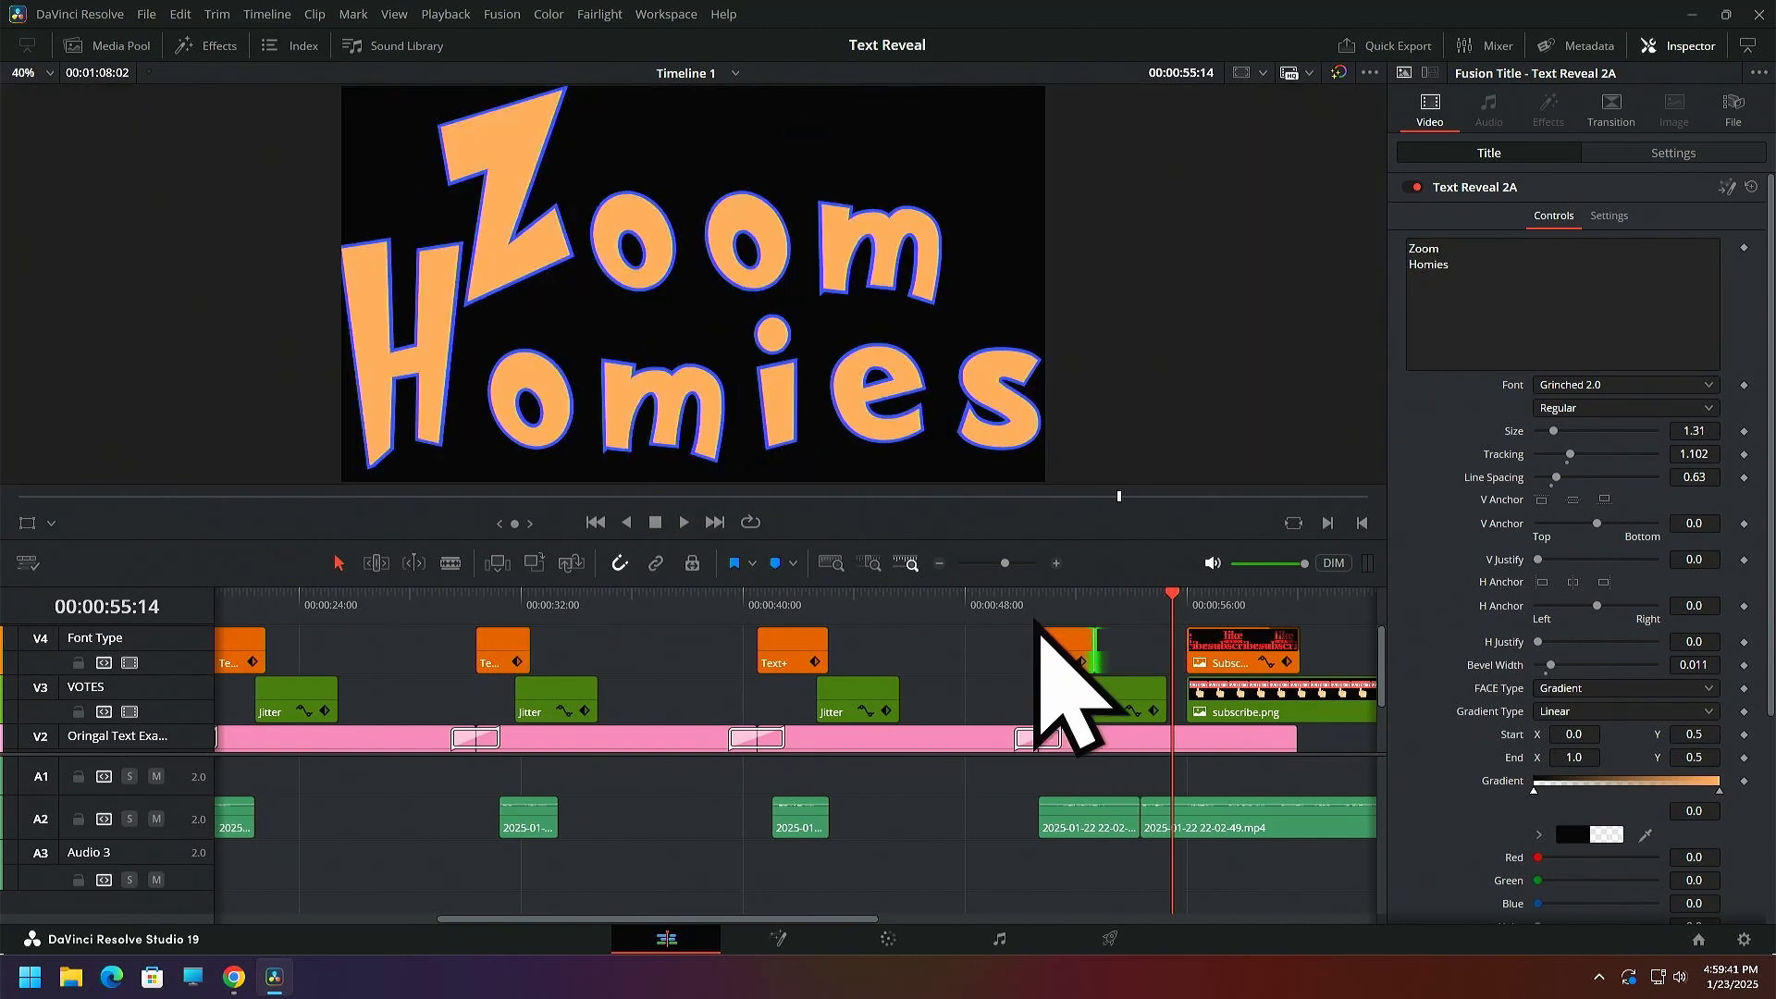
left_click(1028, 601)
key("space")
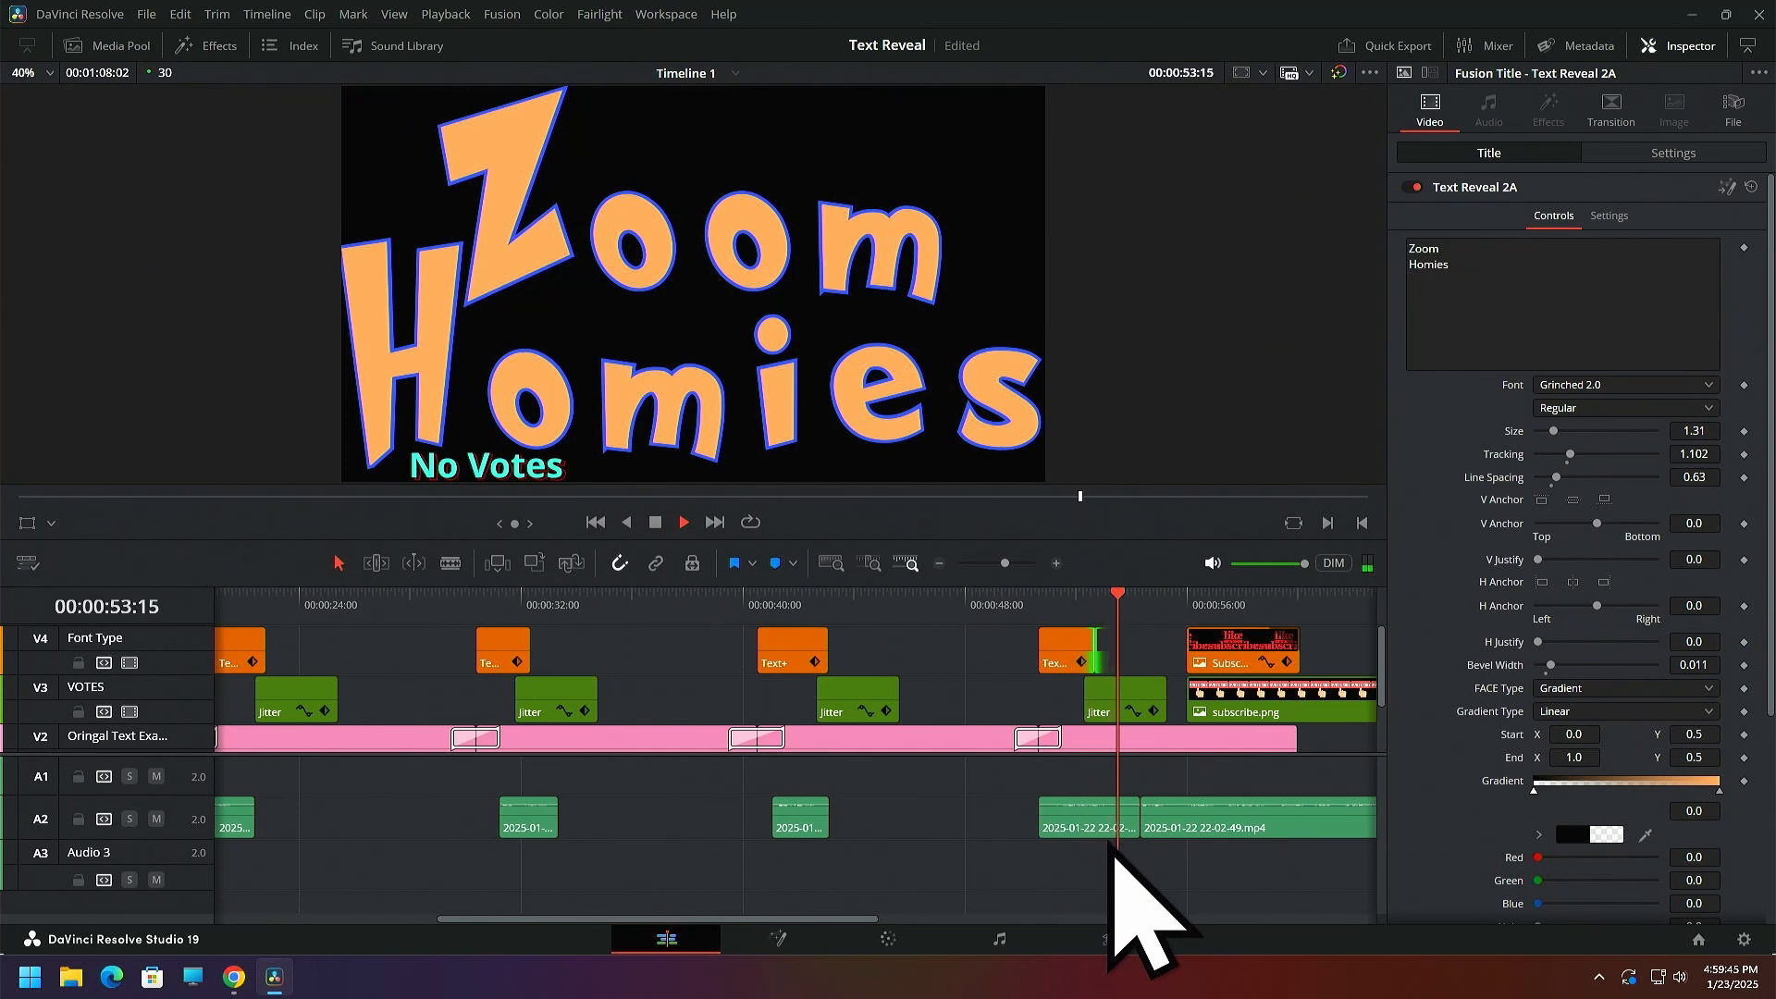
key("space")
left_click_drag(1094, 662, 1083, 662)
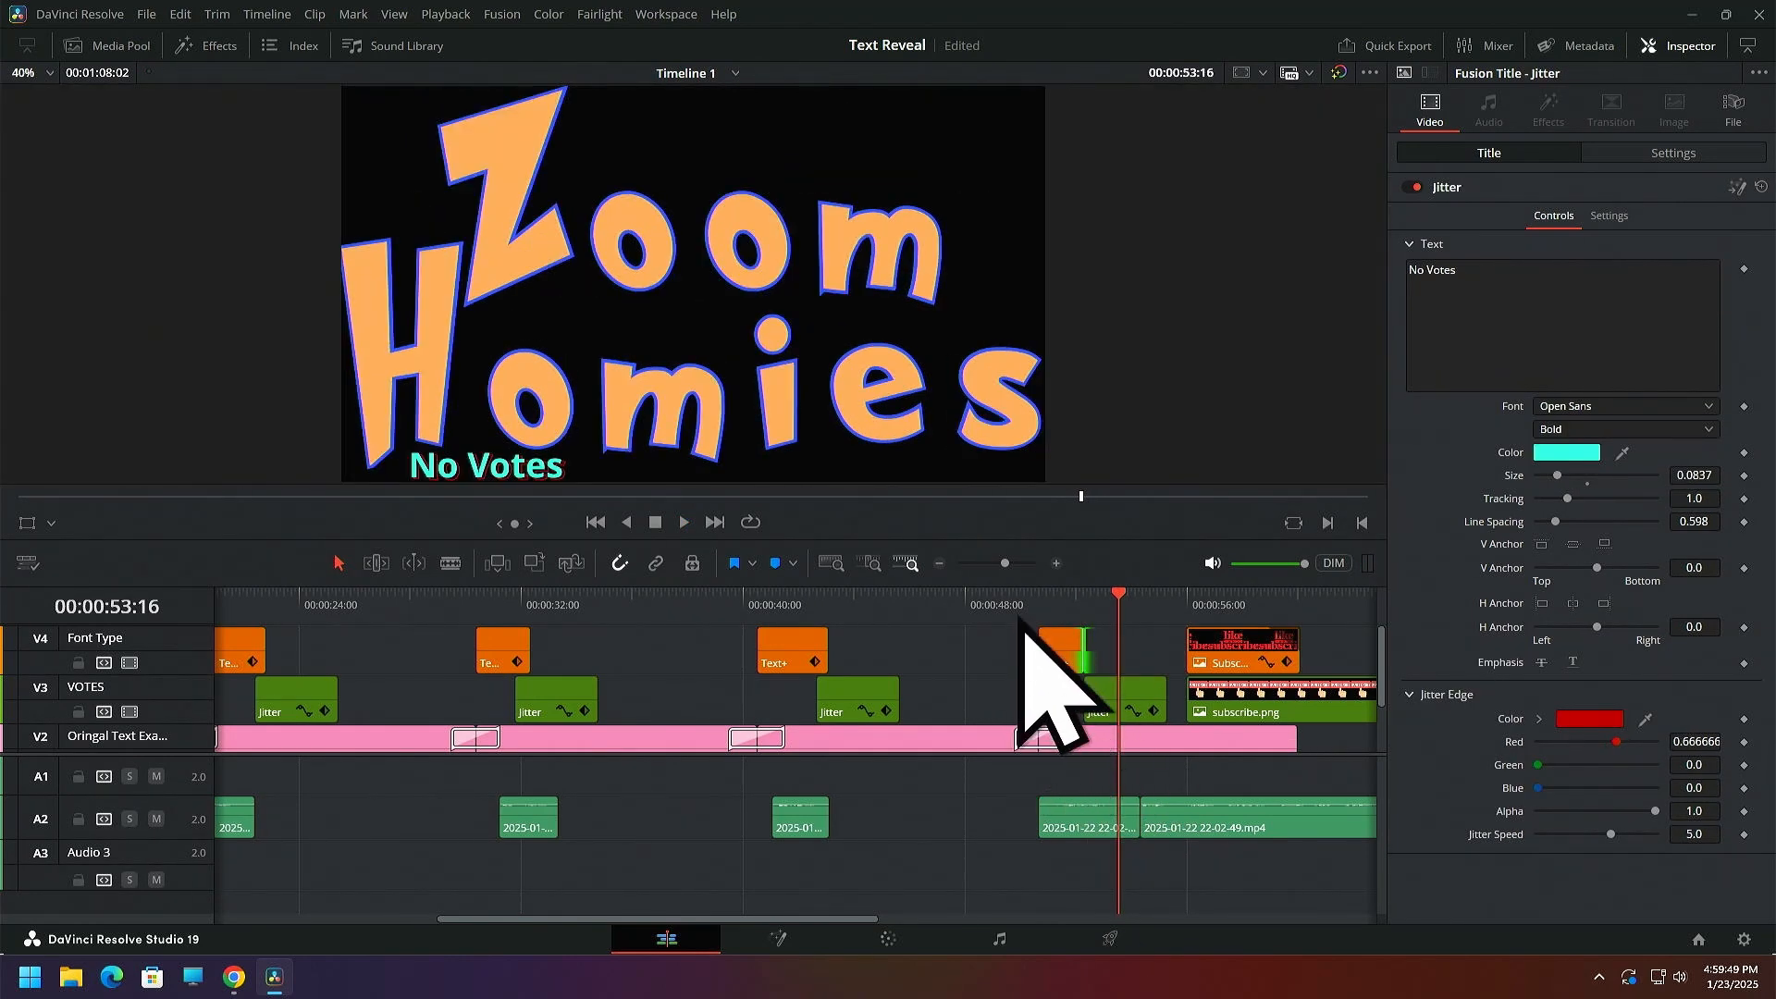
key("slash")
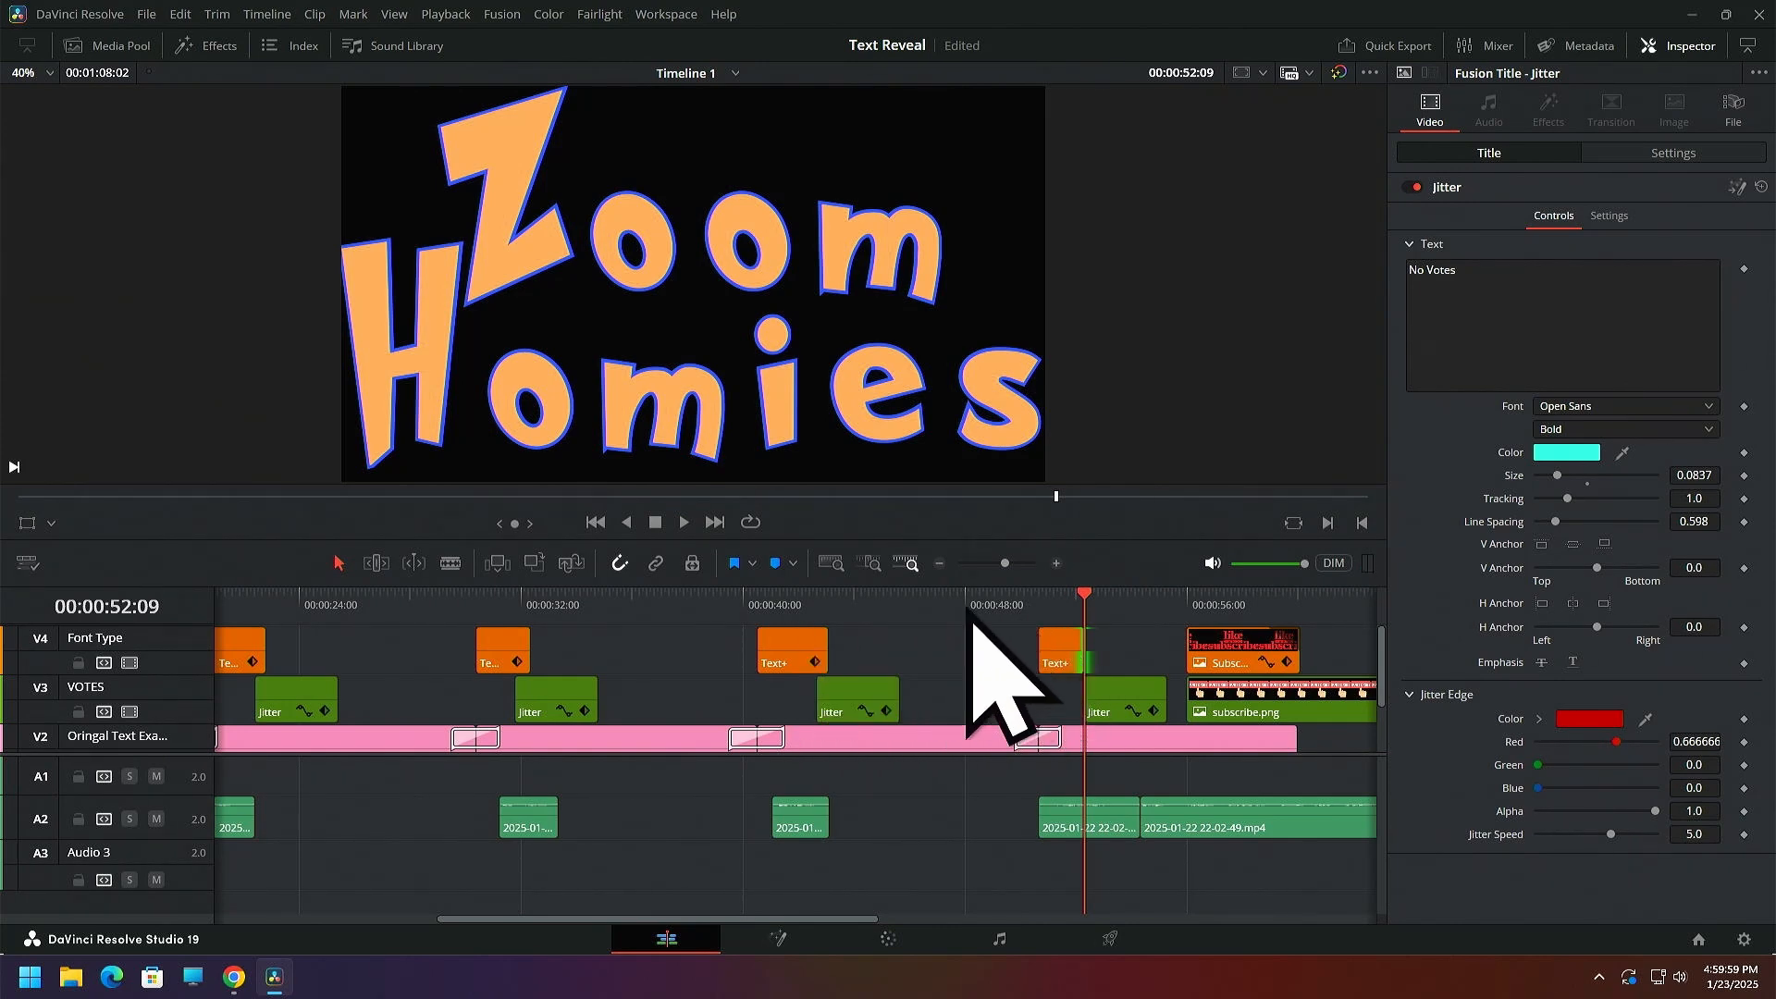
left_click(968, 615)
left_click(1085, 606)
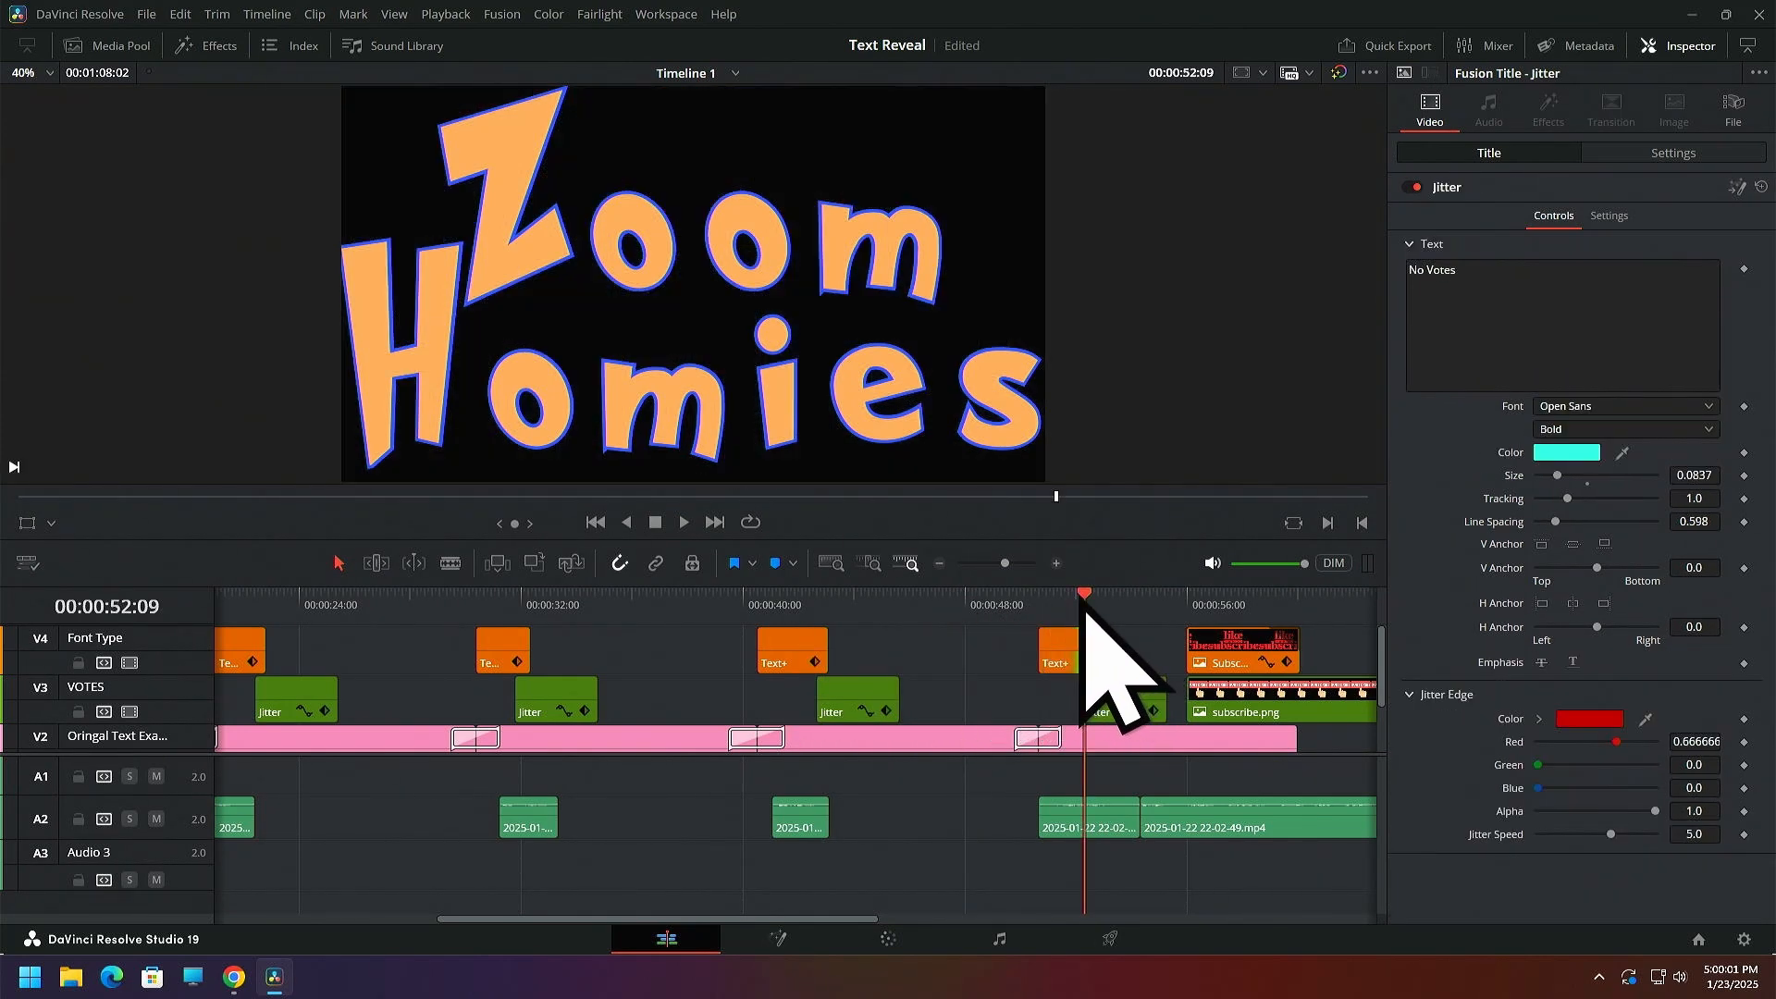
key("slash")
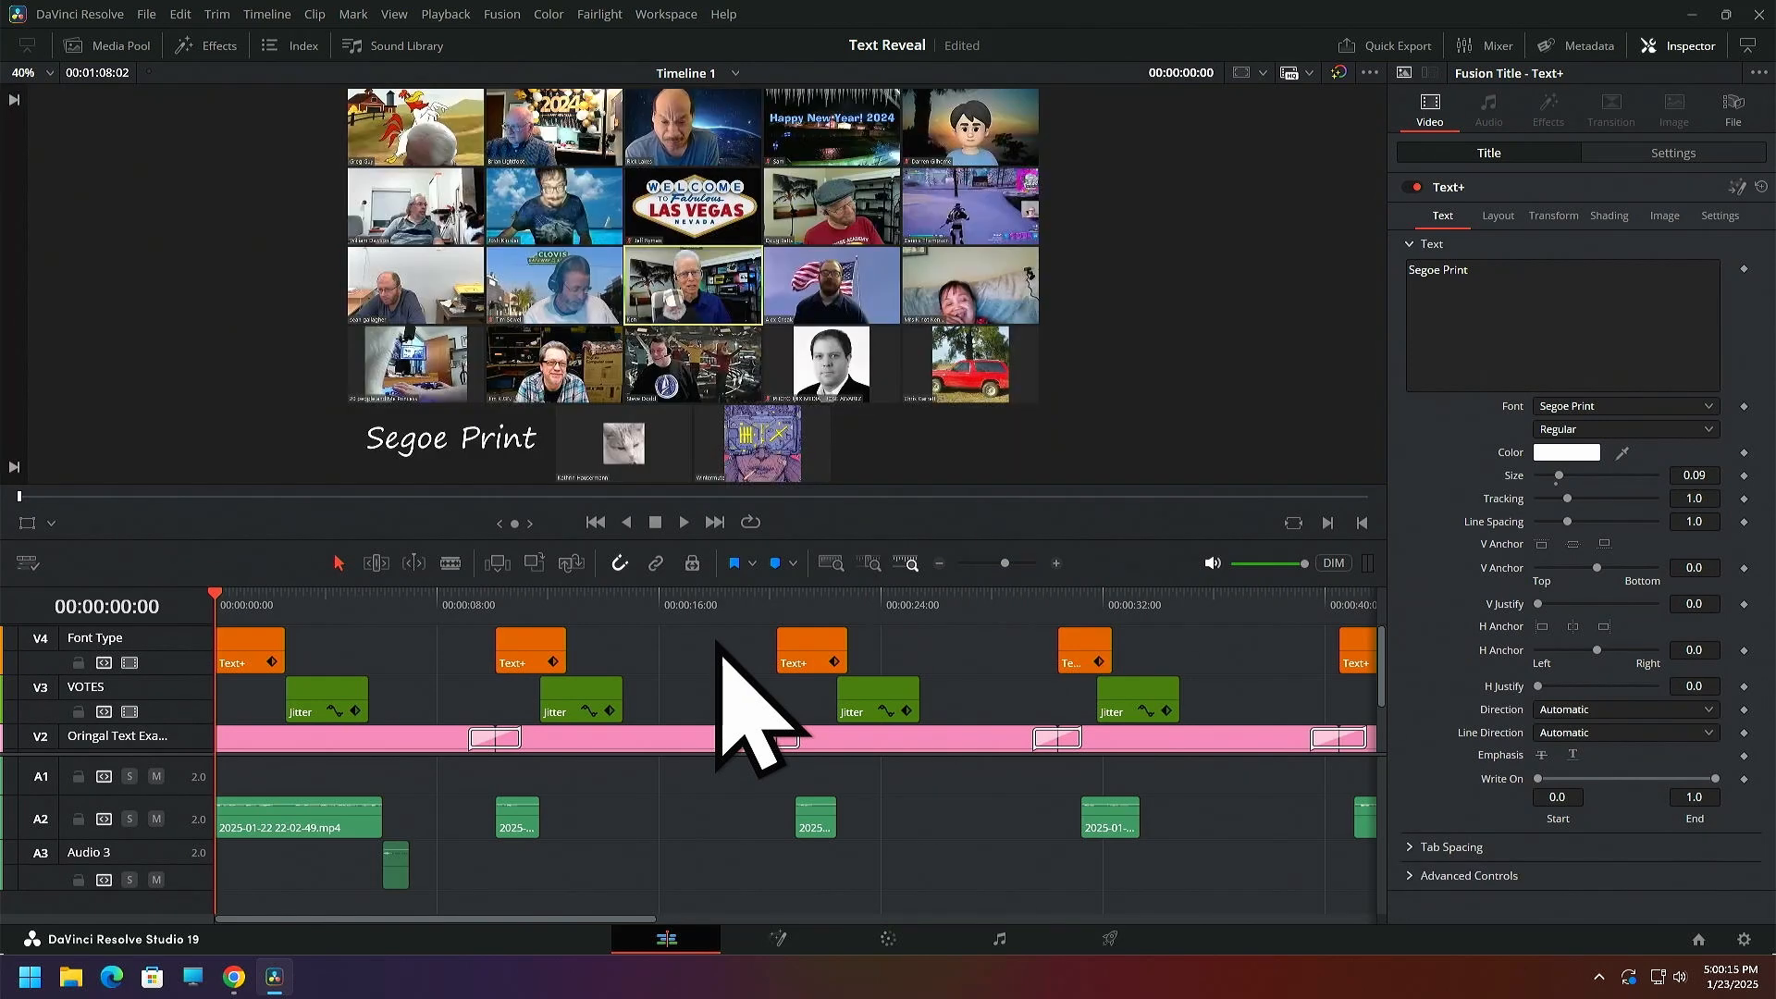
Step: Change the transition between the first two Text Reveal clips to Oval Iris and preview it
left_click(482, 738)
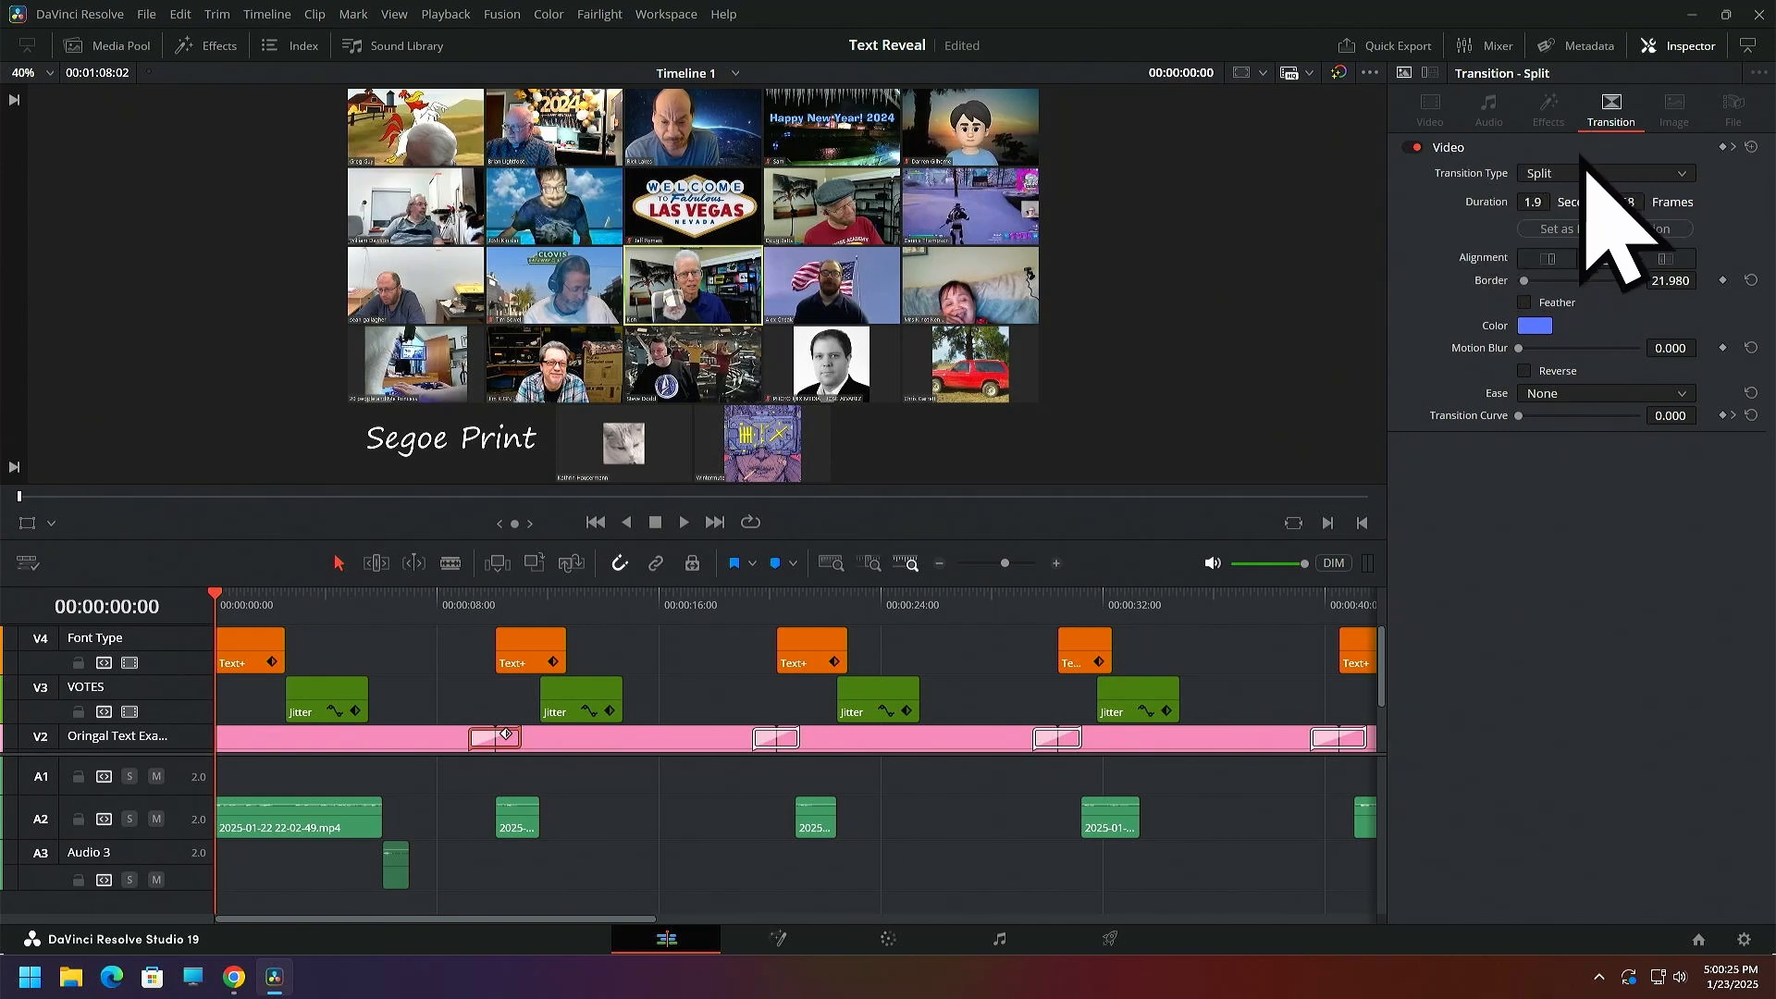
left_click(1682, 173)
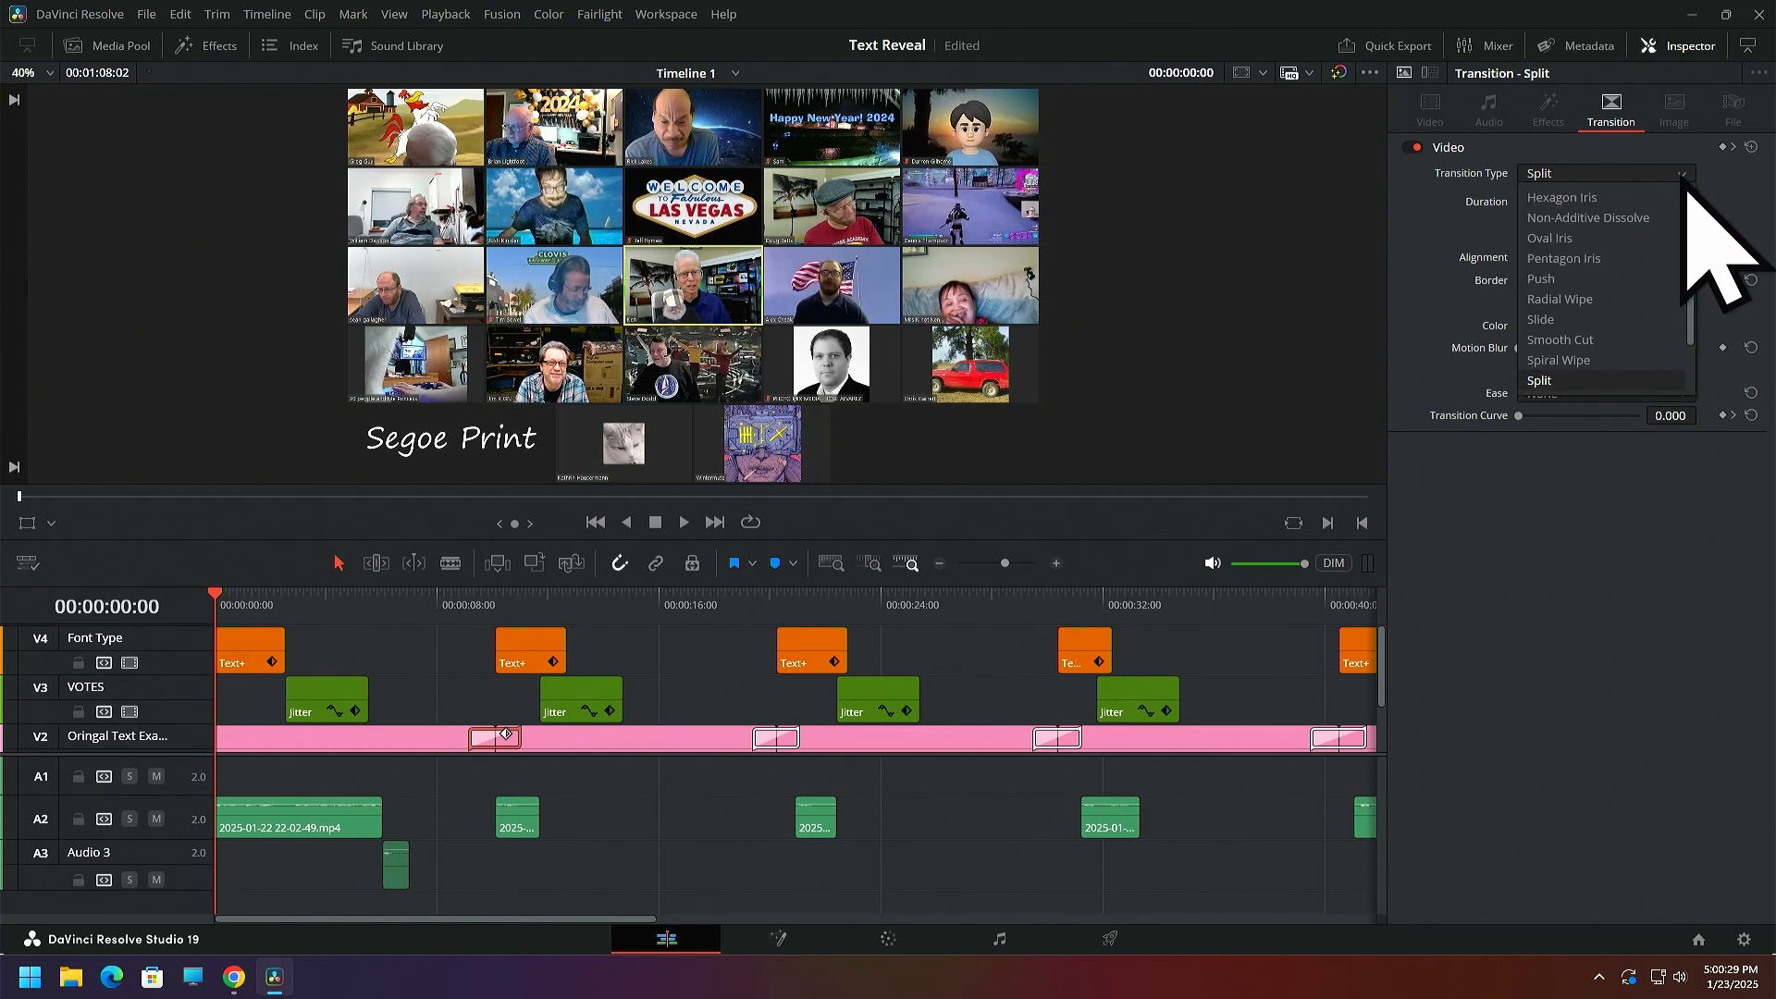
left_click(1559, 244)
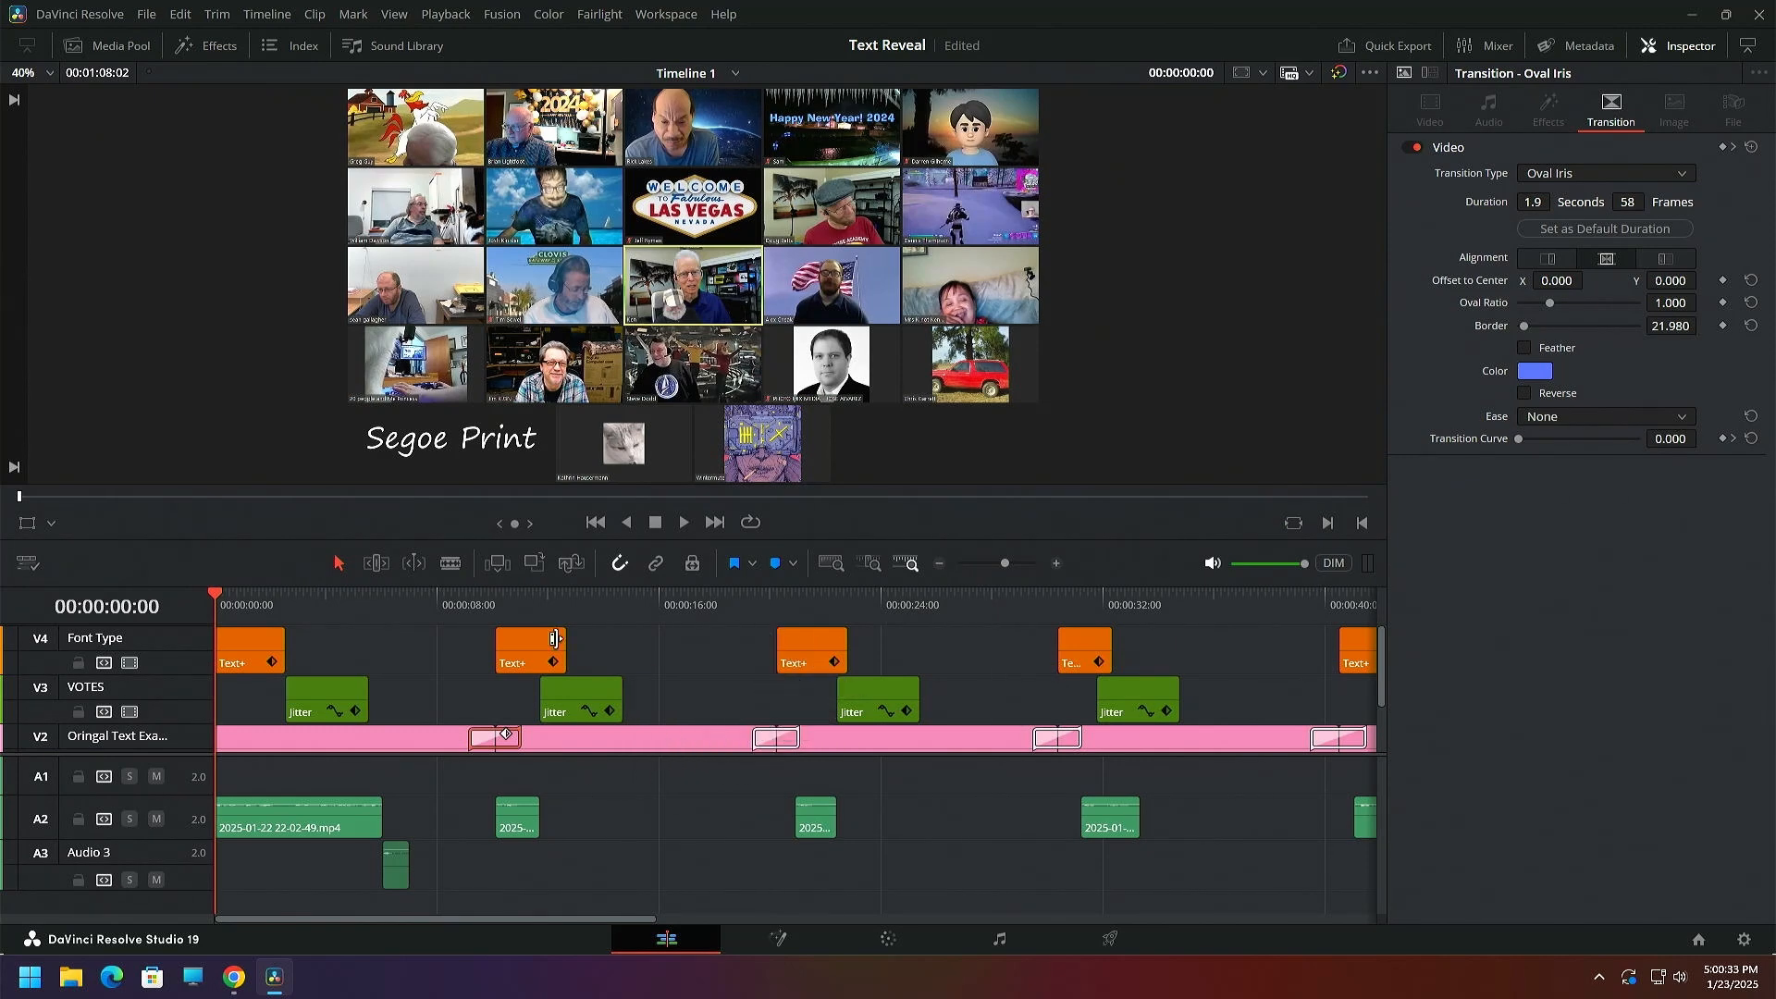
left_click(454, 603)
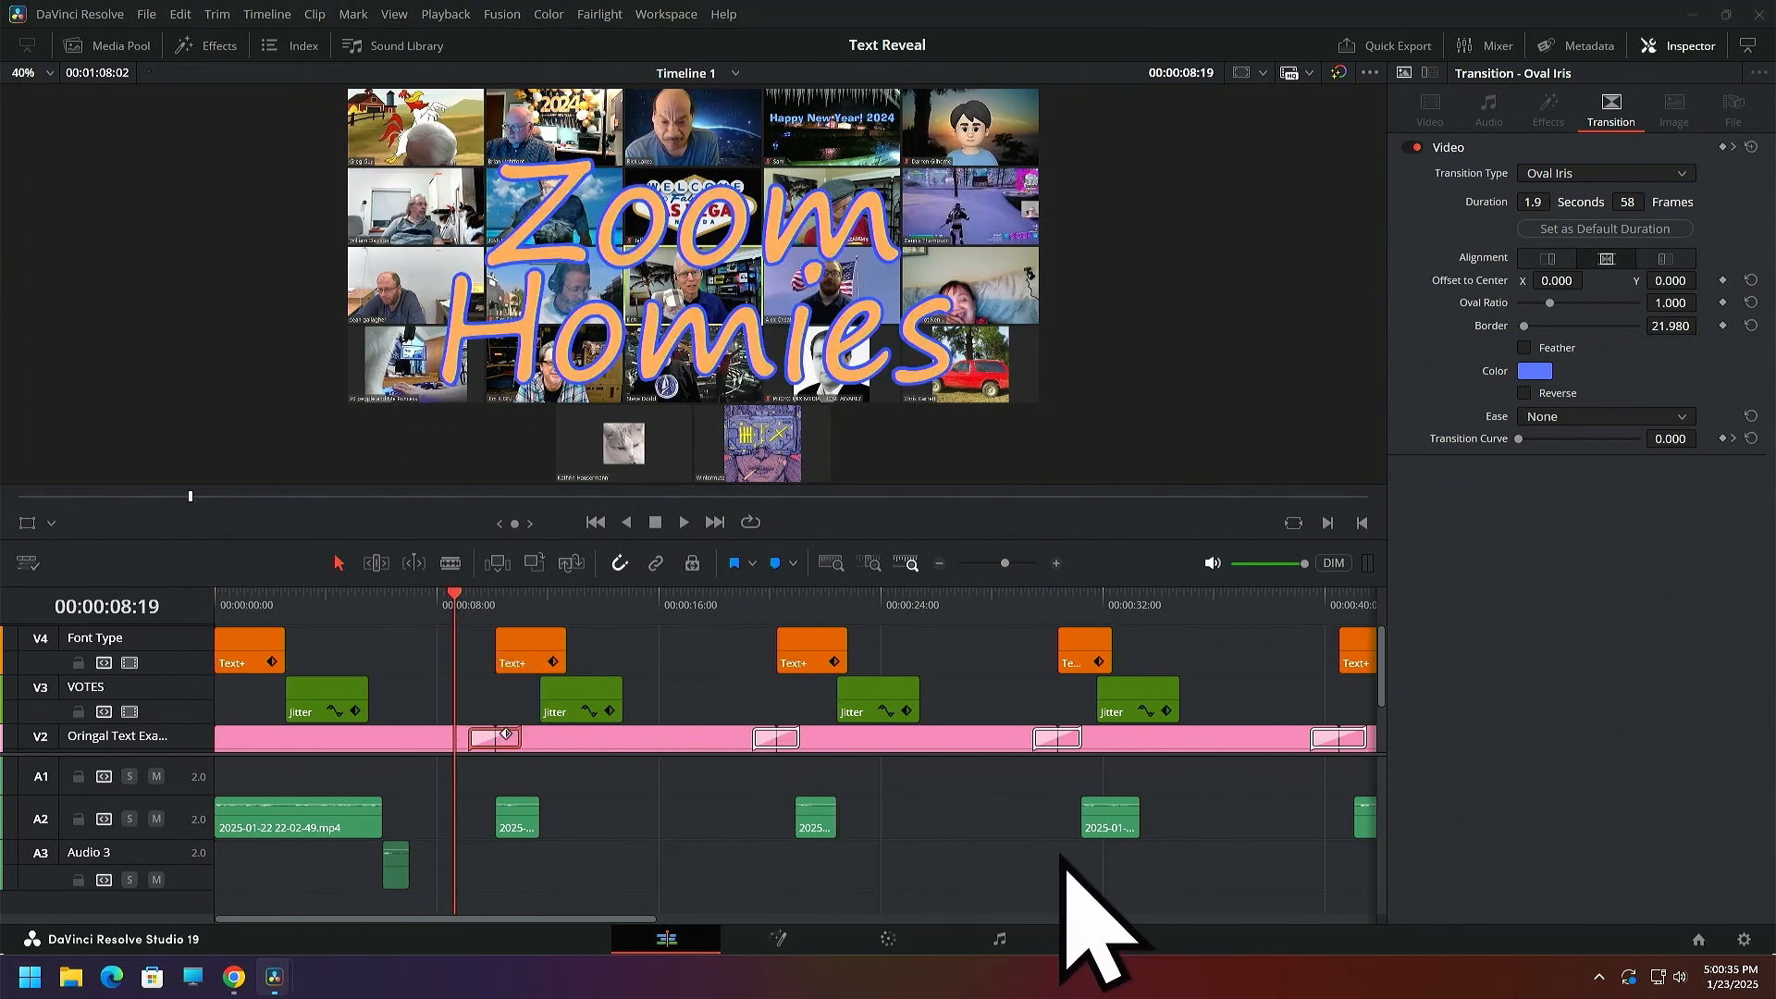
left_click(459, 596)
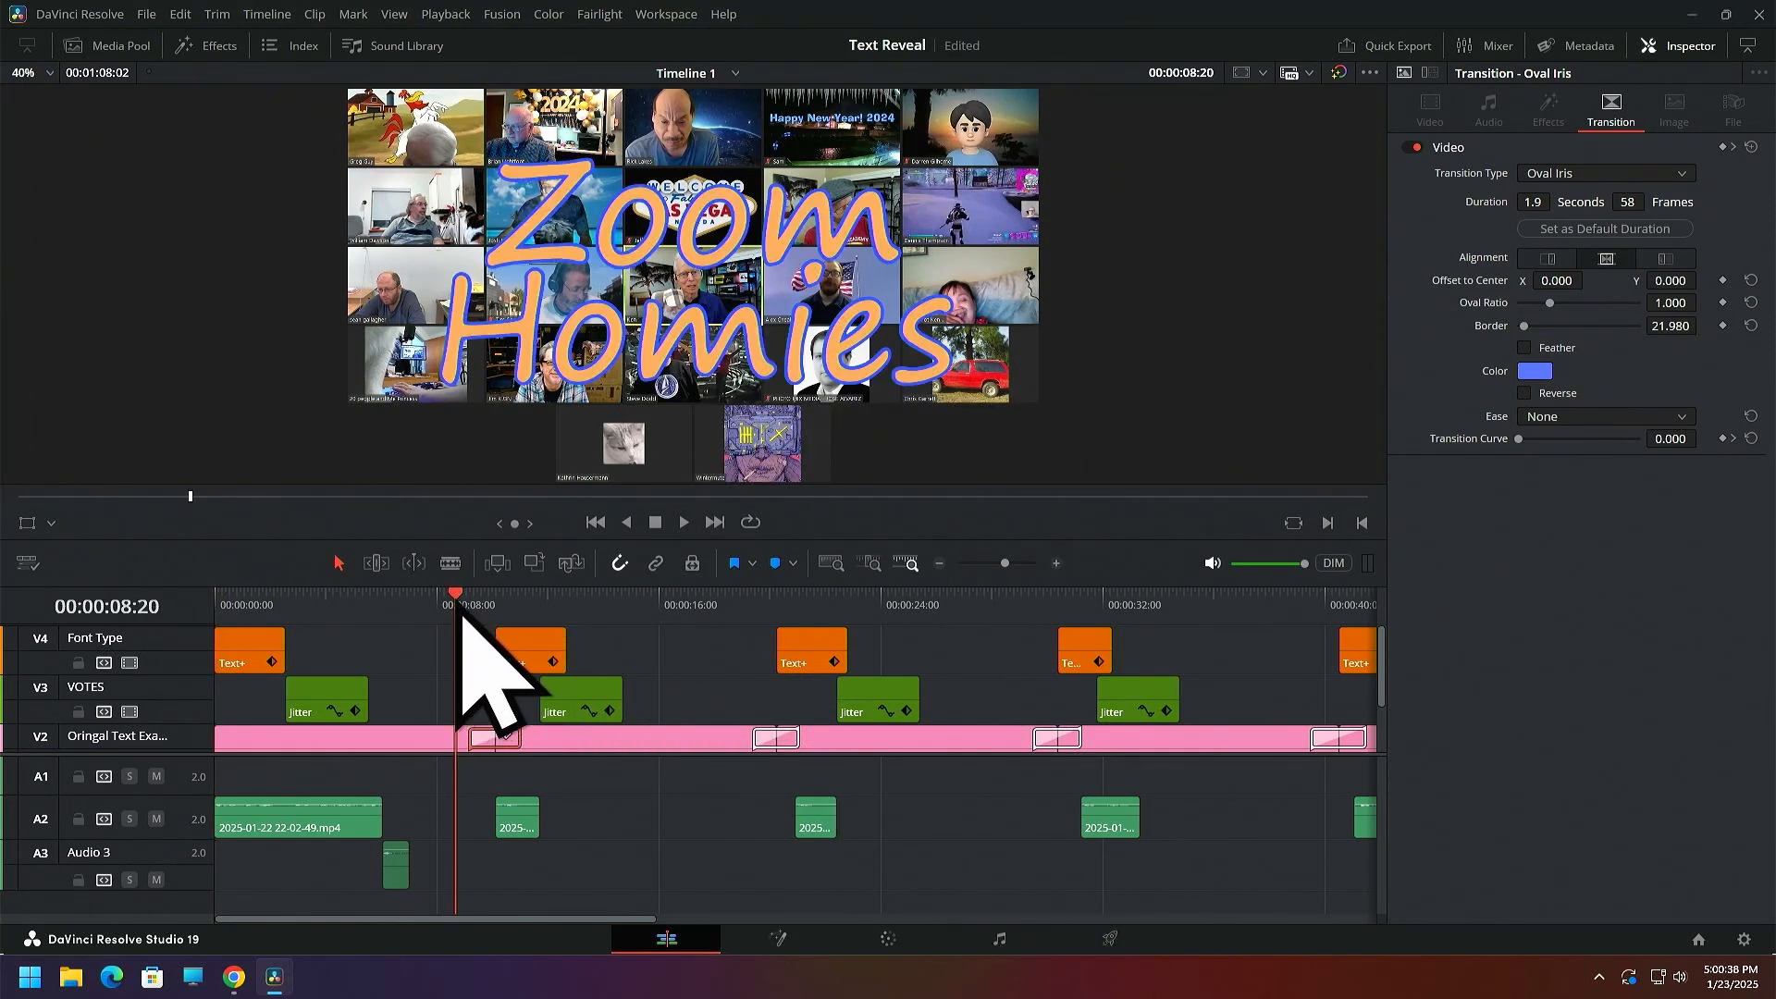
left_click(655, 524)
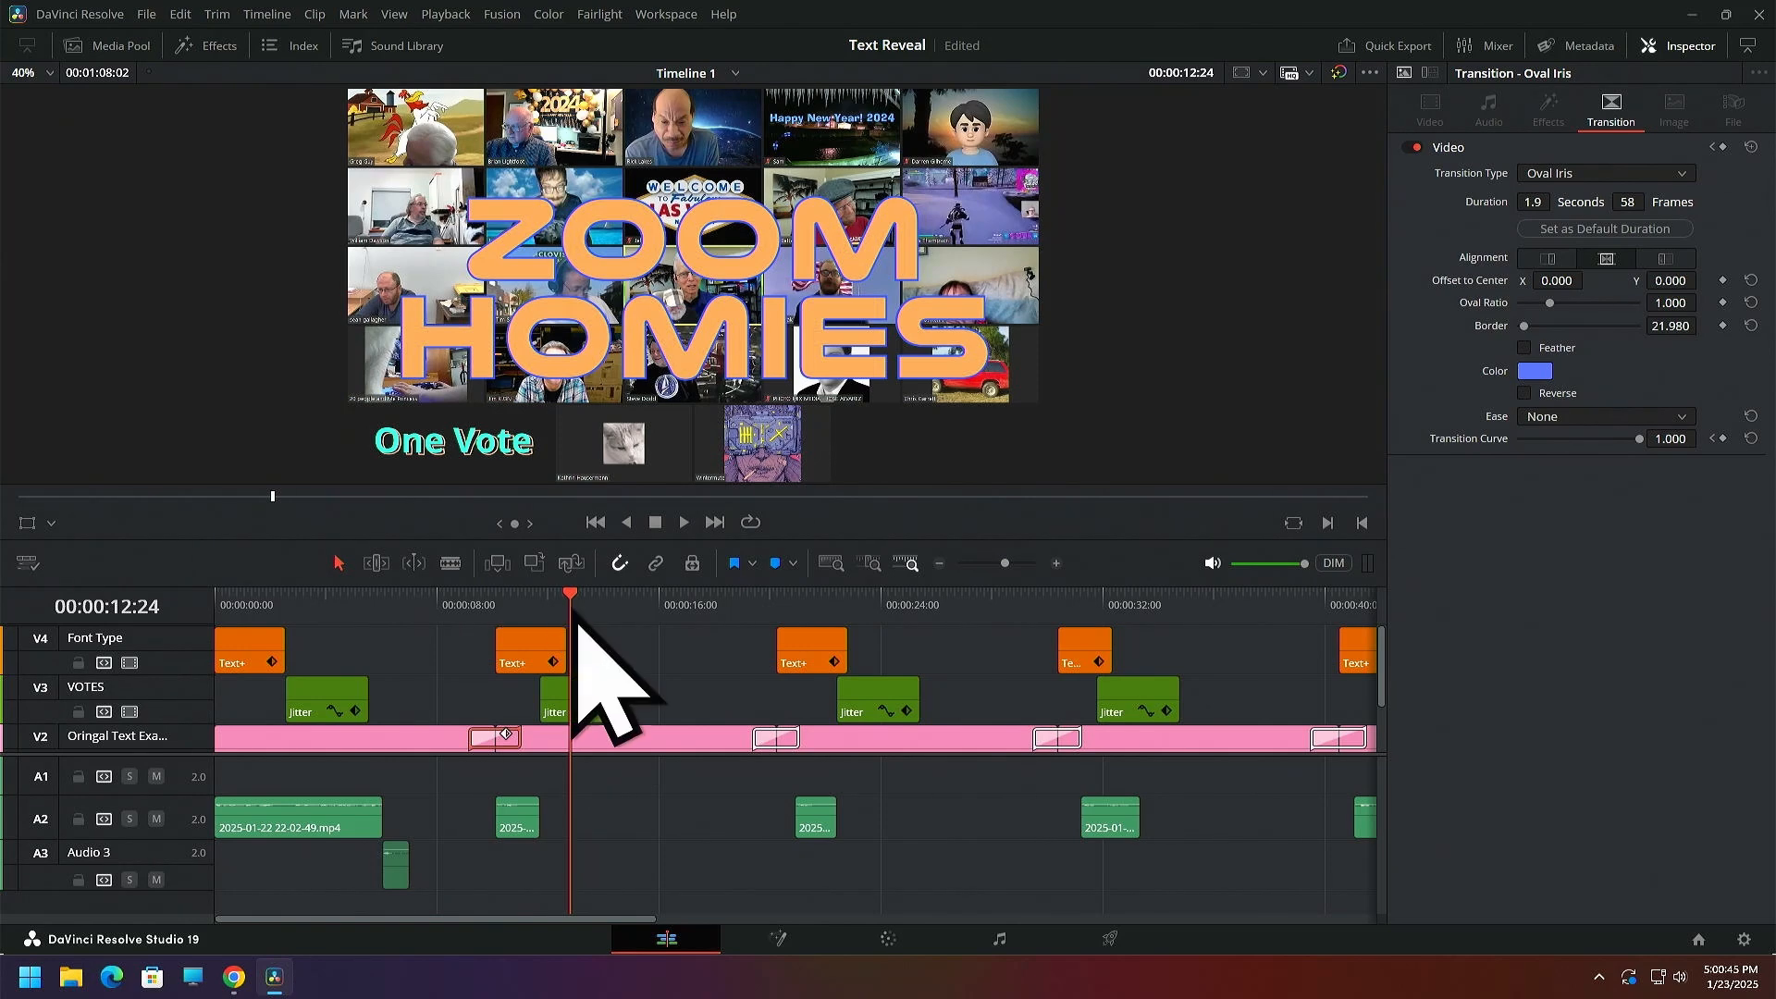
left_click_drag(569, 603, 541, 648)
key("space")
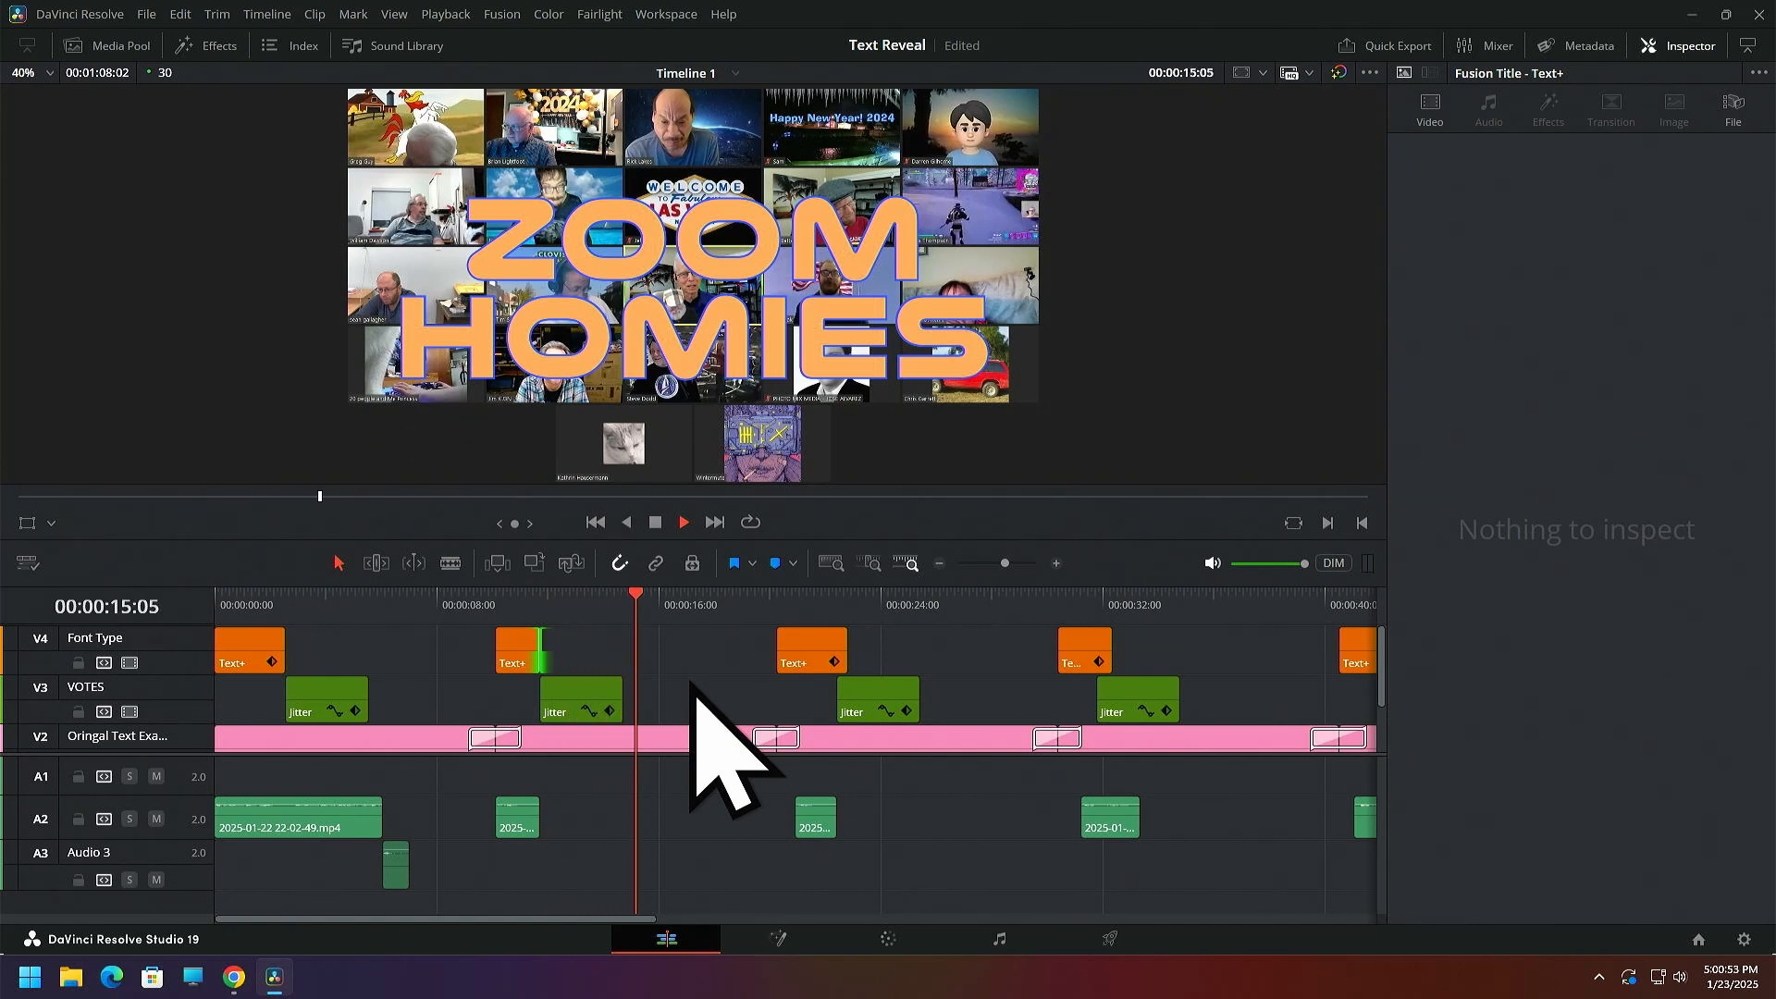
Step: Trim the end of the Font Type caption clip near the 32-second mark slightly shorter, previewing and stopping playback
left_click(845, 651)
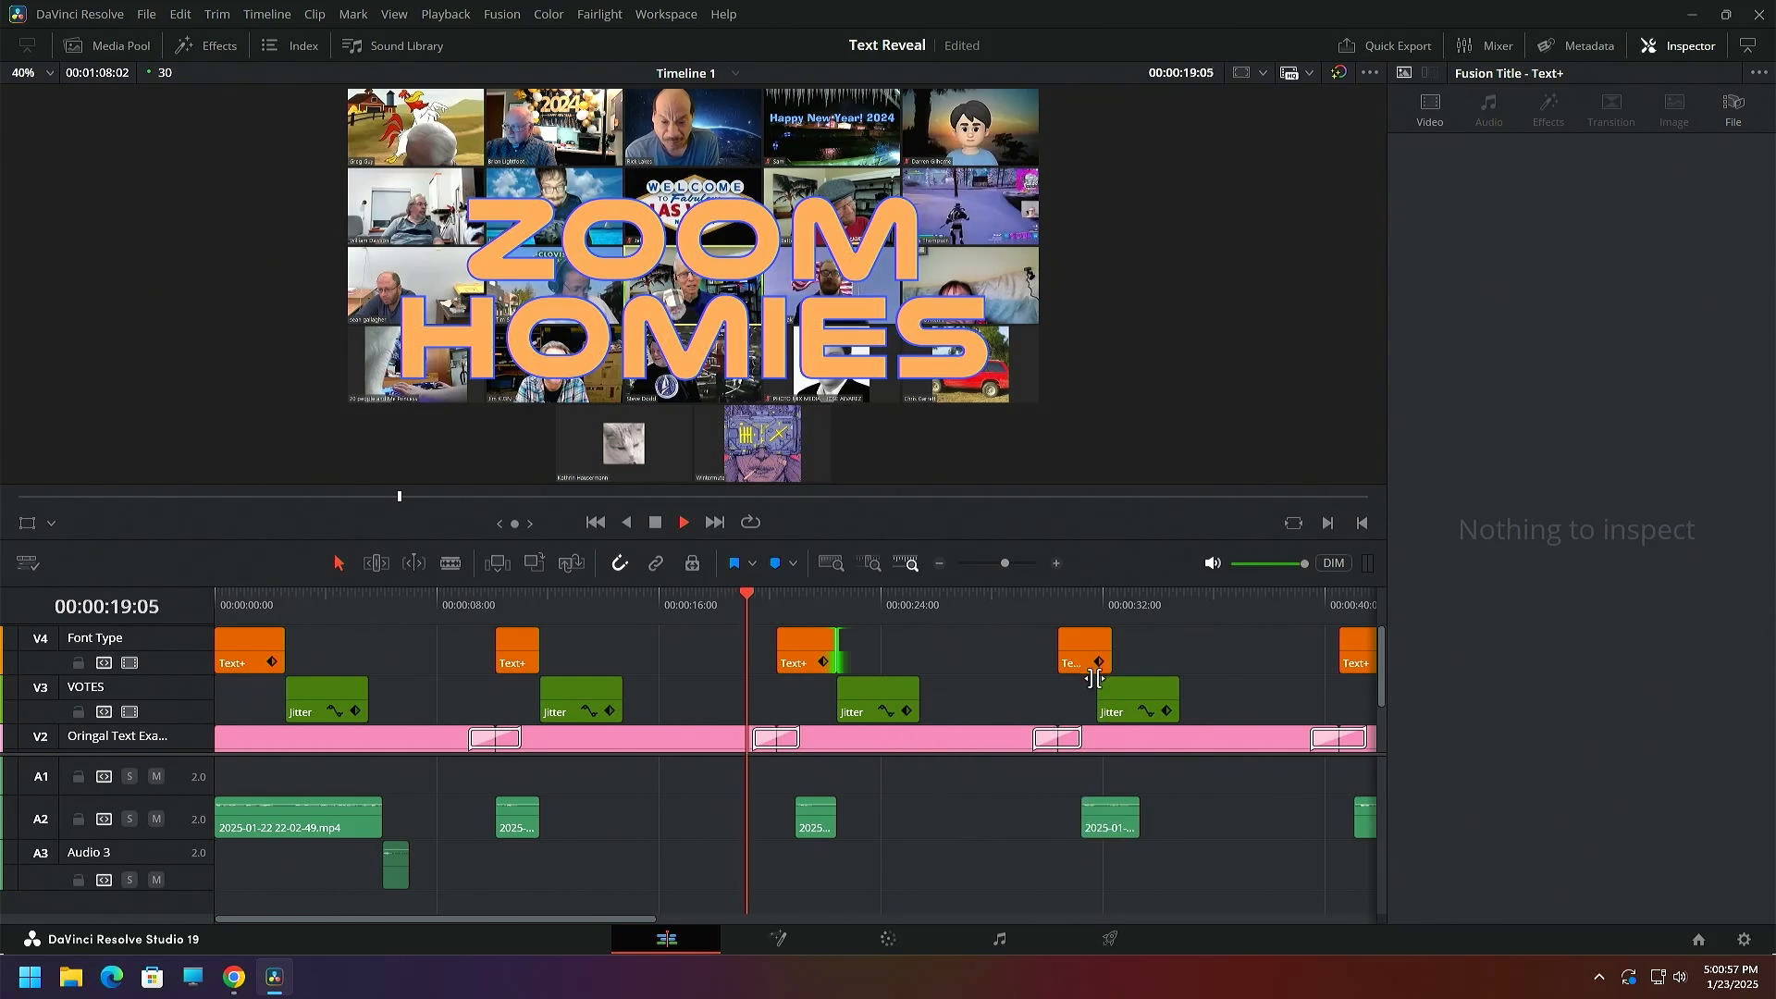
left_click_drag(1113, 658, 1100, 658)
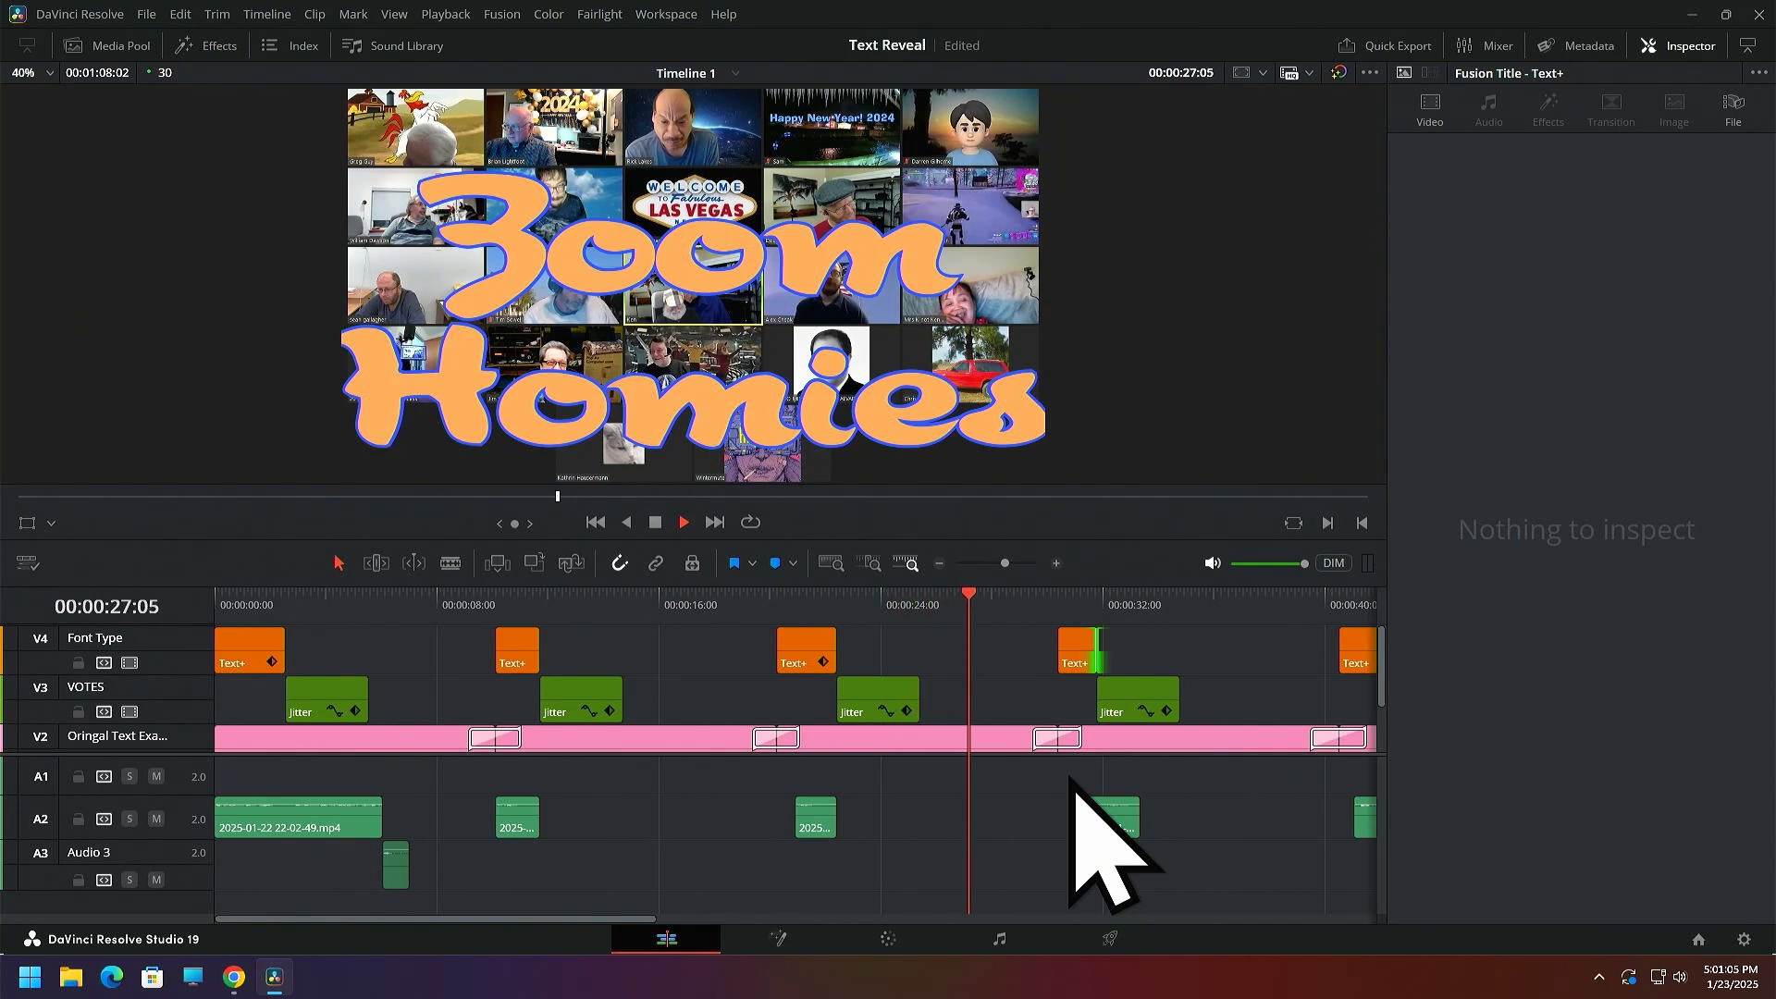
left_click(655, 523)
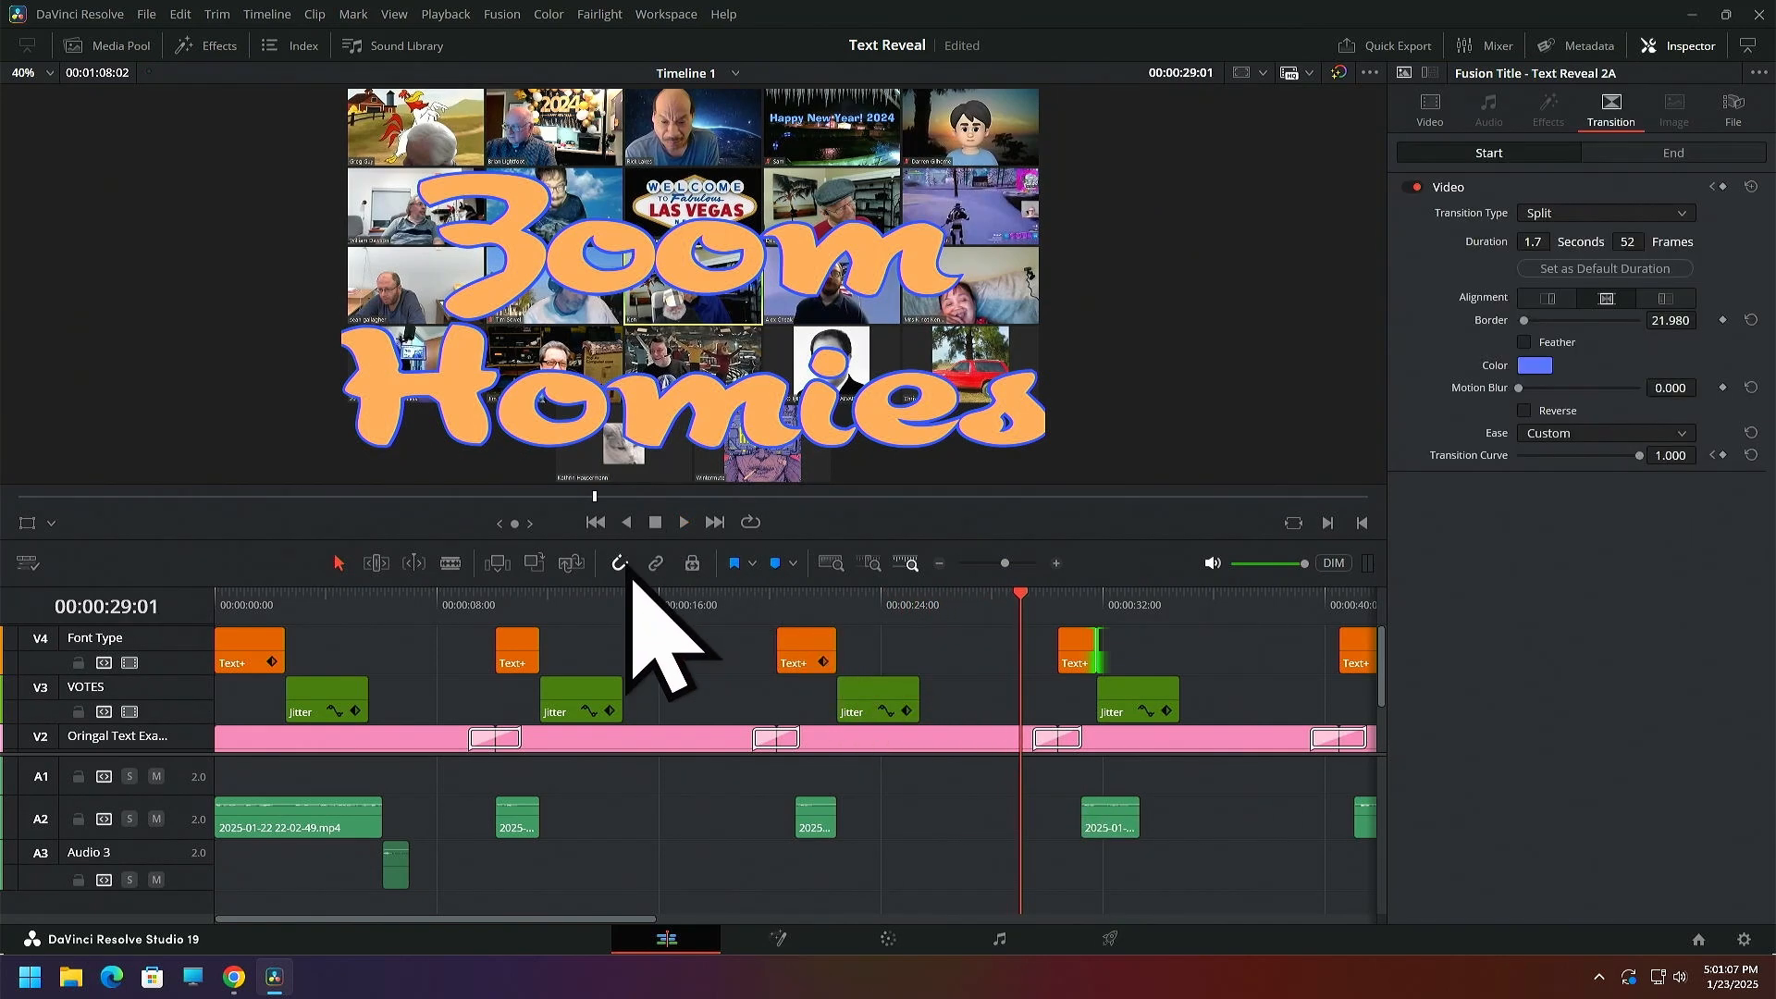
Step: Change the transition between the first two Text Reveal clips to Split
left_click_drag(1021, 603, 182, 610)
left_click(298, 778)
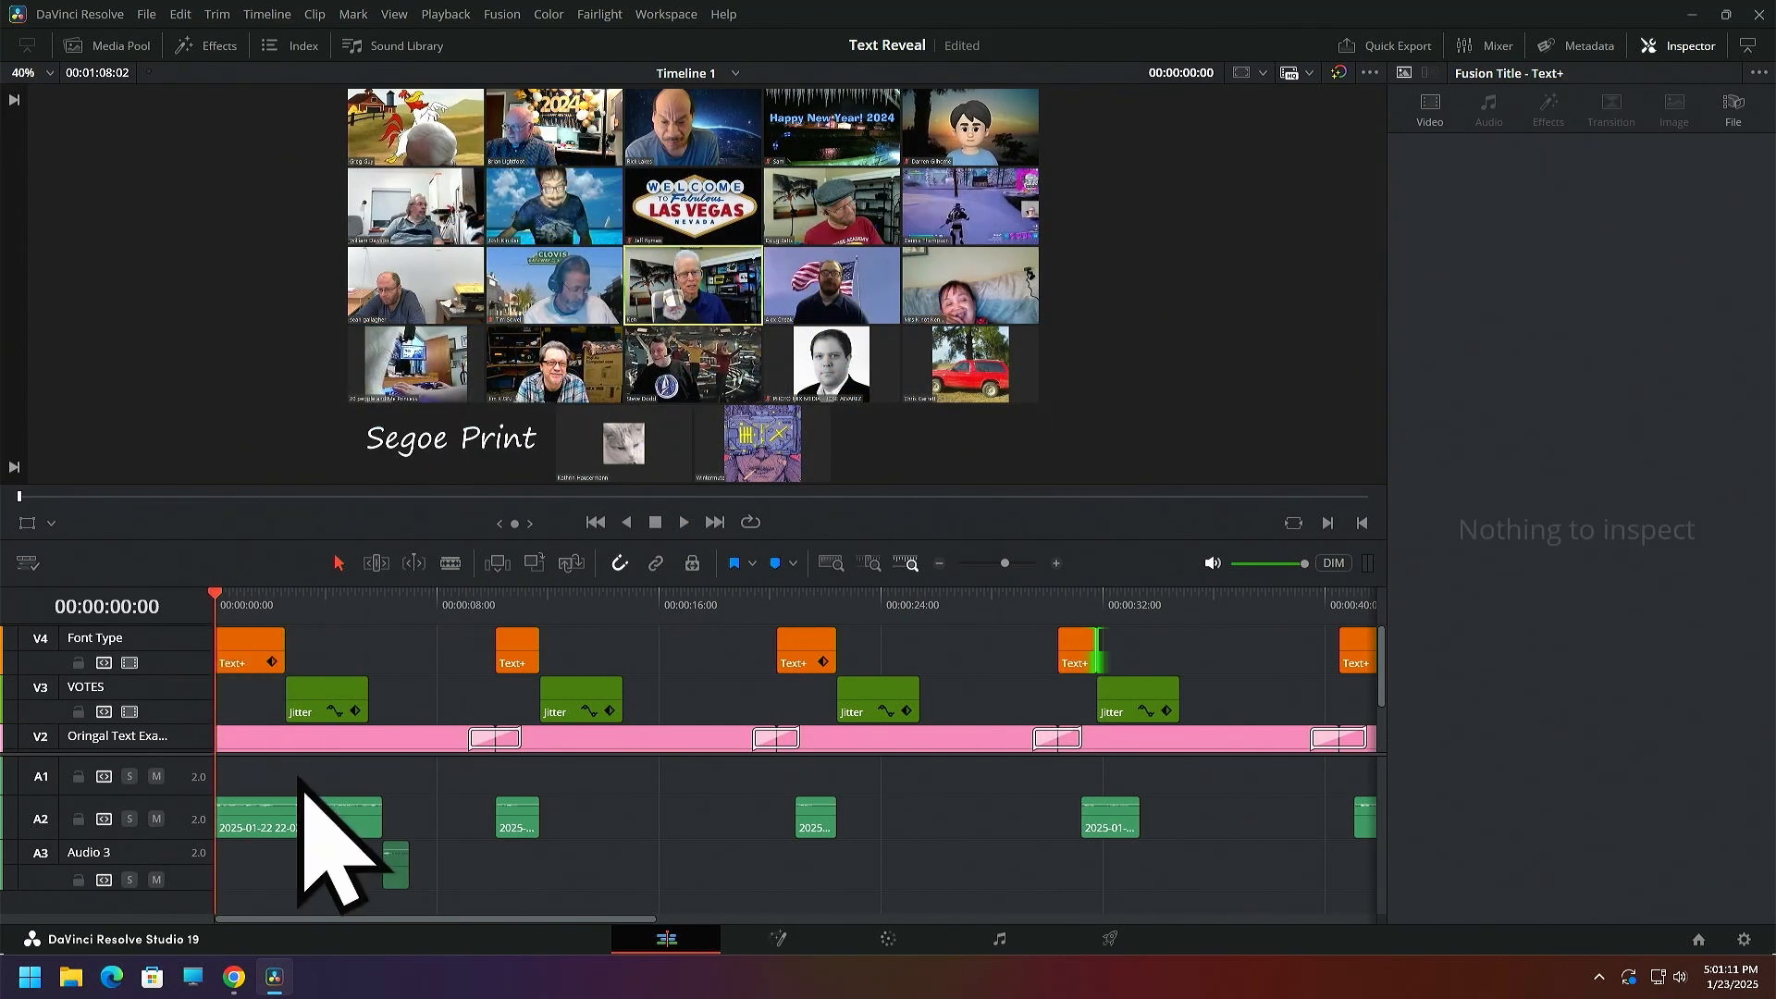
left_click(479, 739)
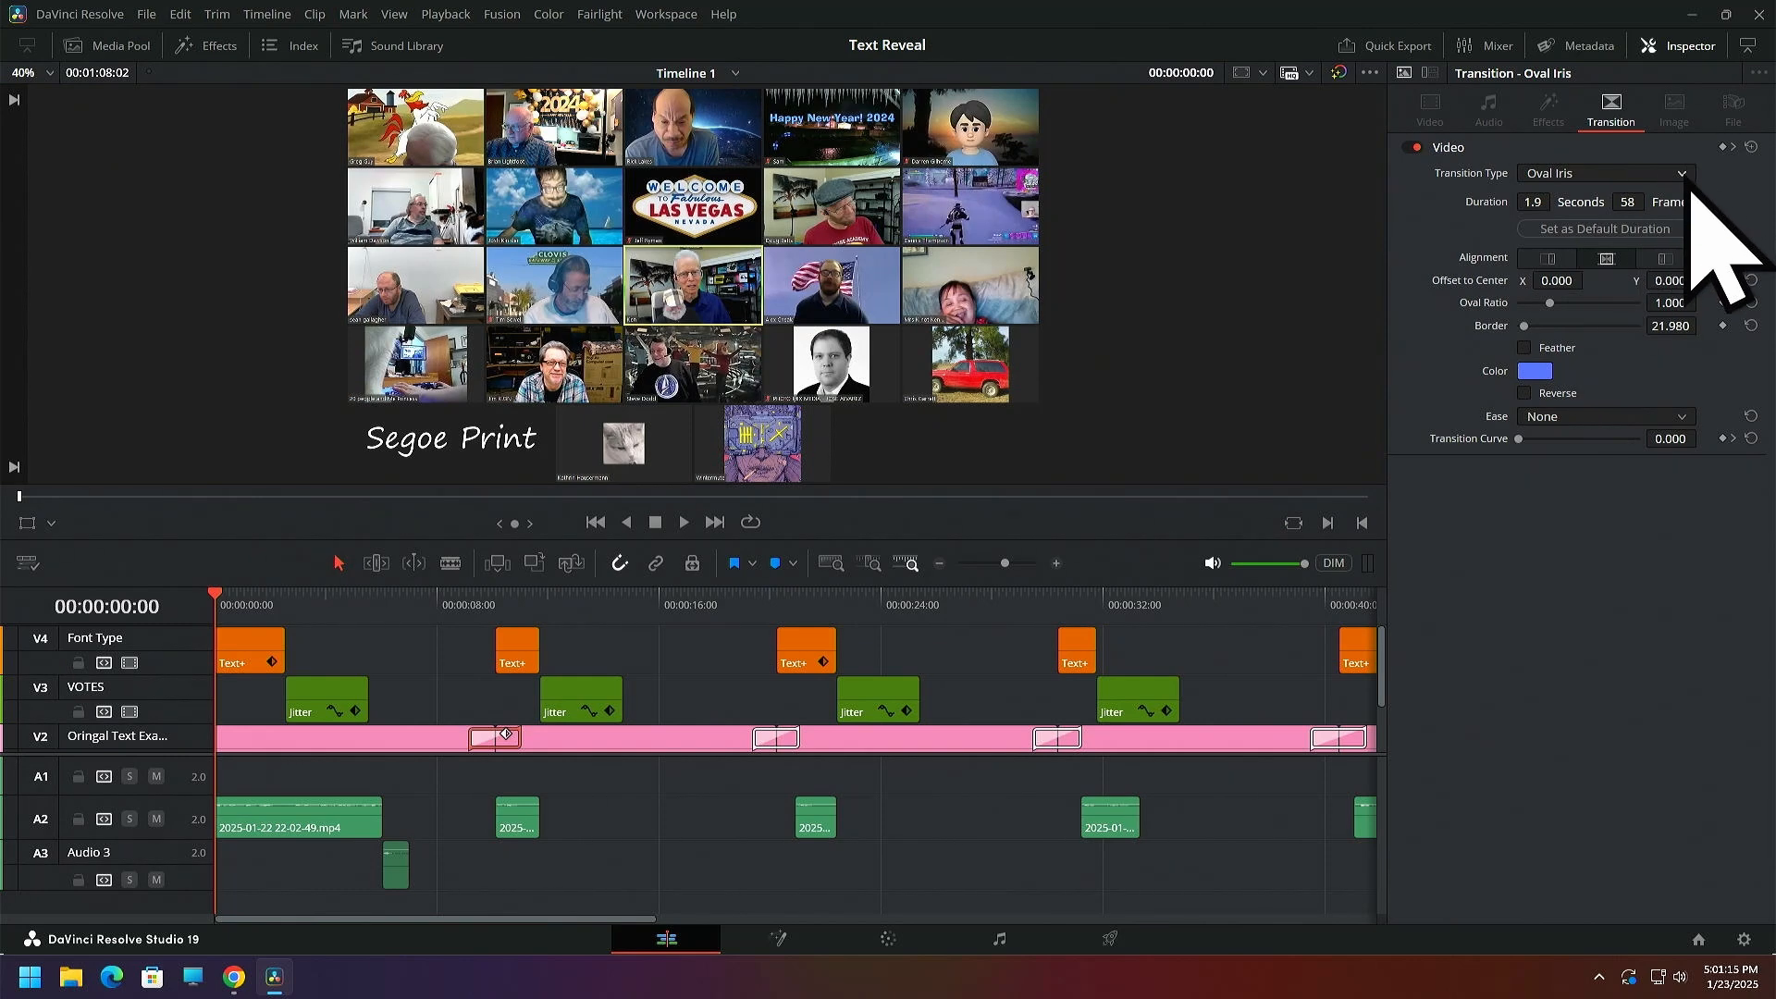
left_click(1687, 174)
scroll(1691, 186, "down", 5)
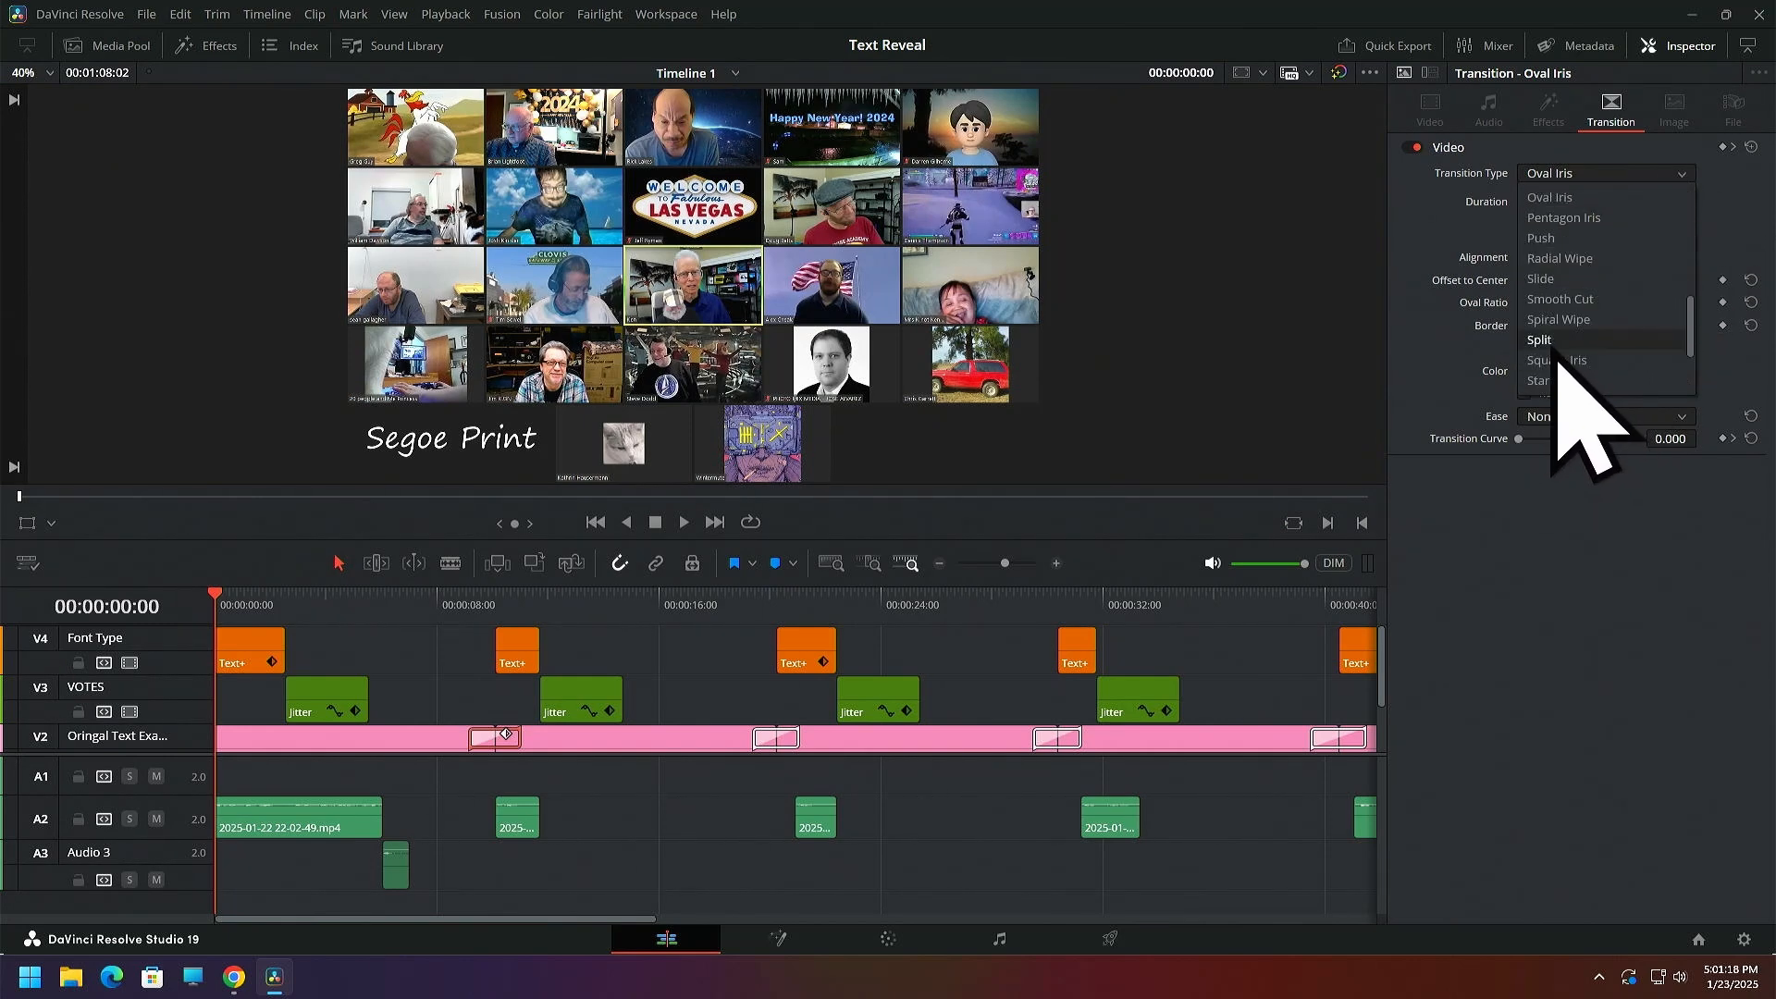
left_click(1554, 342)
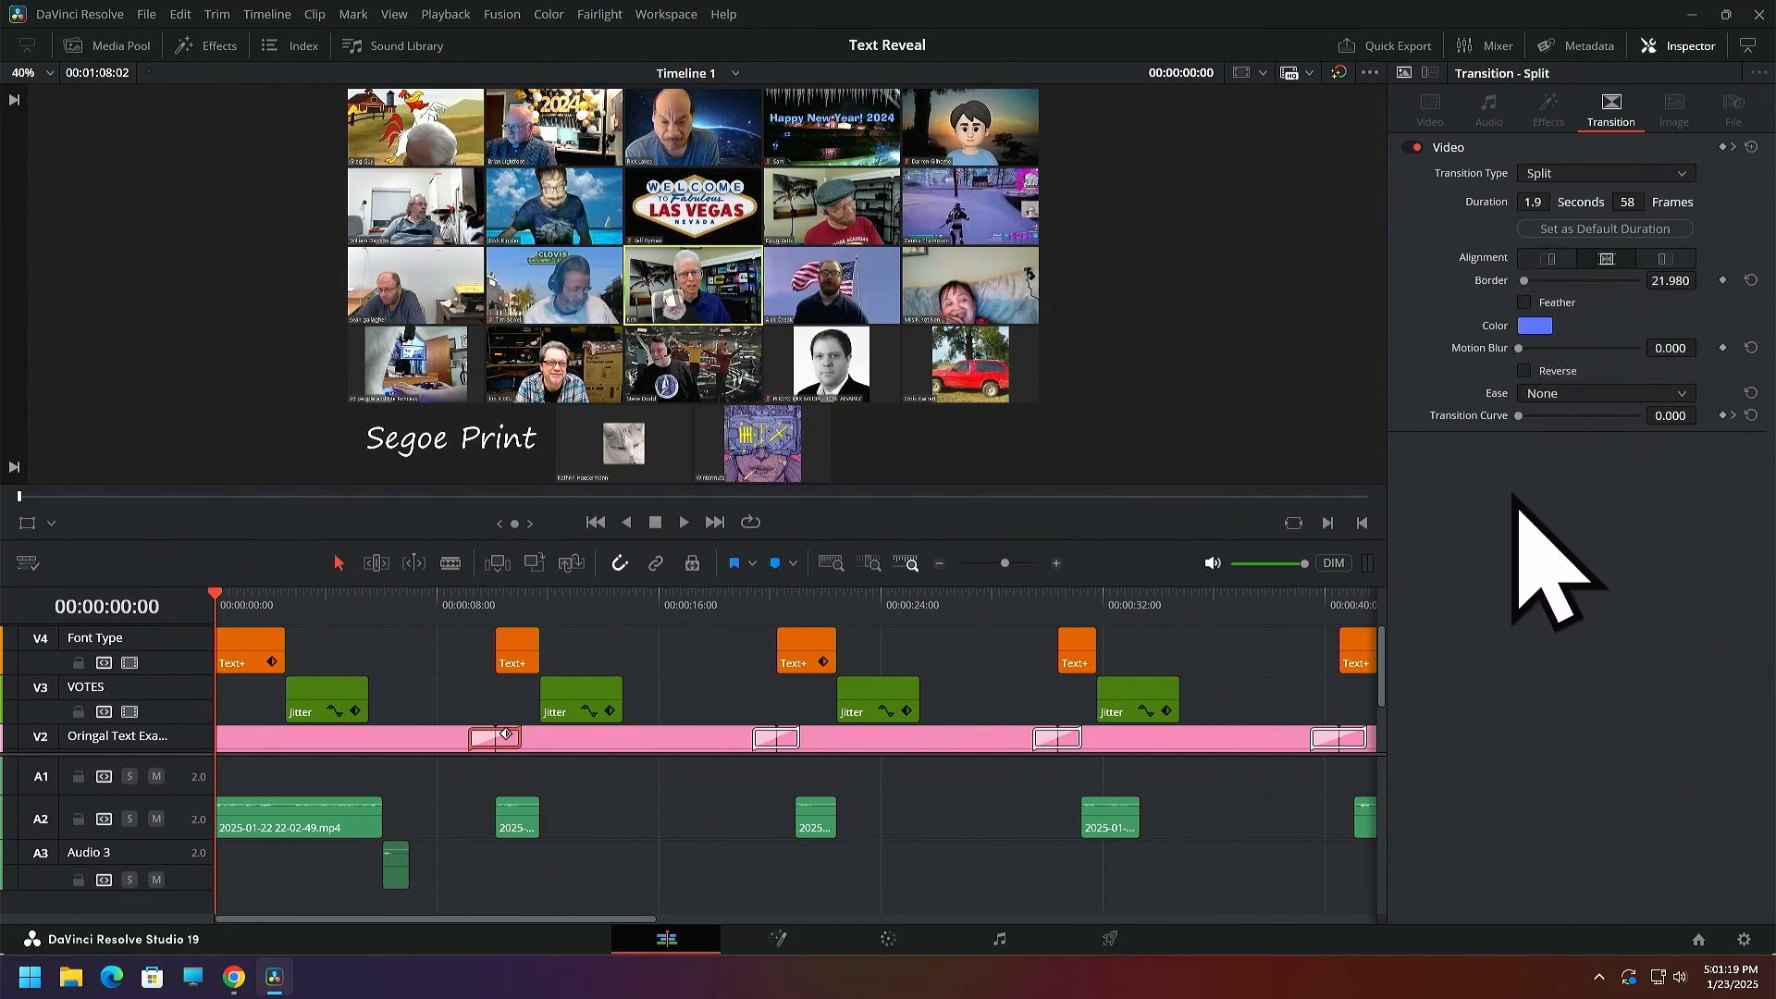